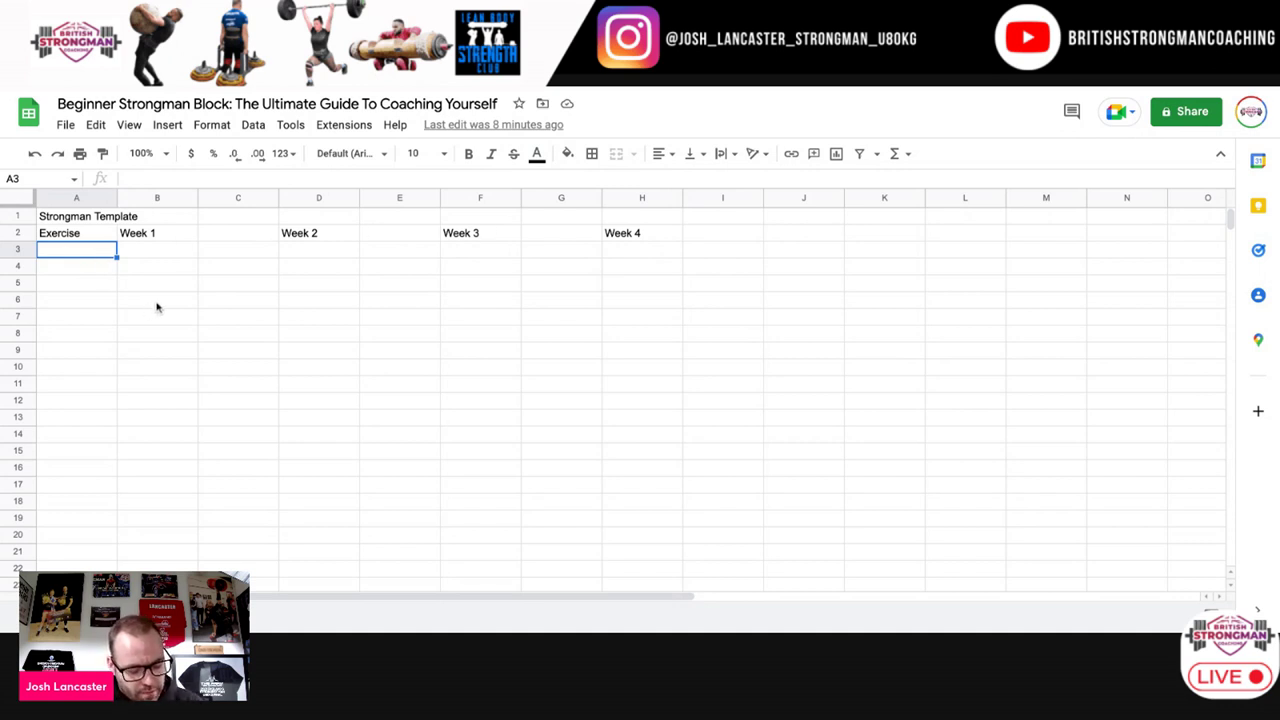
Step: Enter Deadlift as the first exercise in cell A3
{"action": "type", "text": "Deadliuft"}
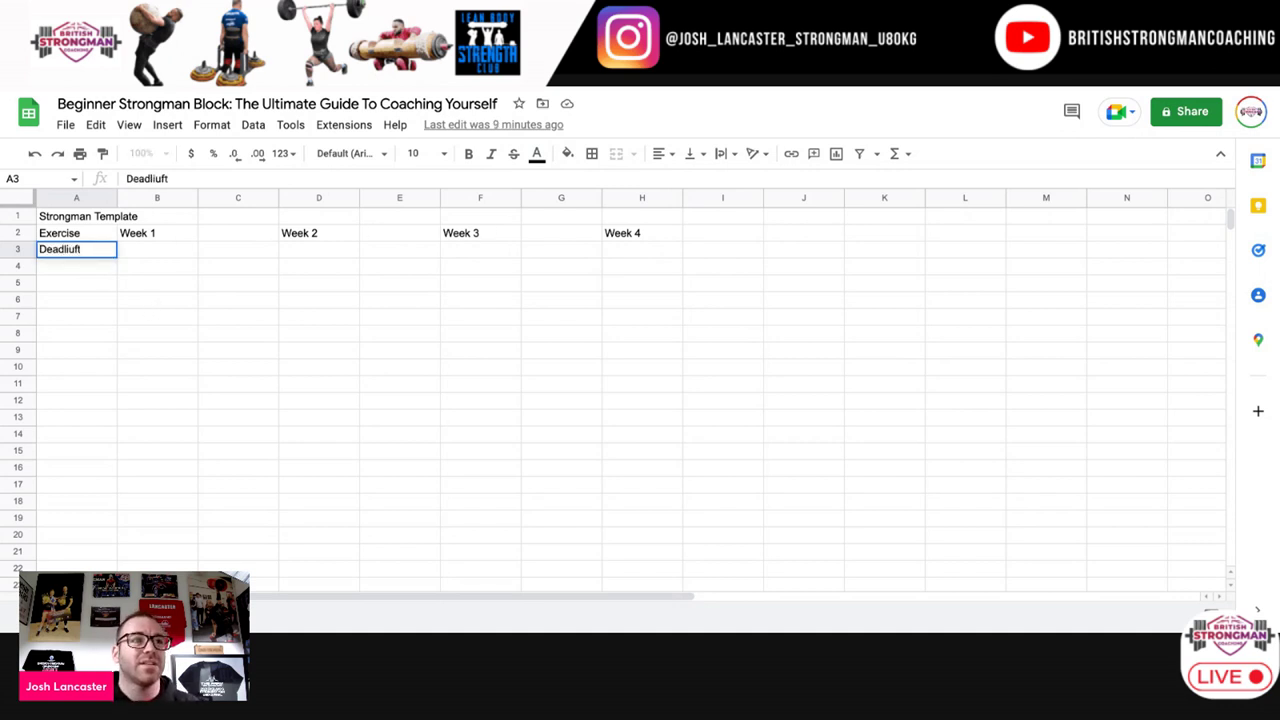
{"action": "key", "text": "BackSpace"}
{"action": "key", "text": "BackSpace"}
{"action": "key", "text": "BackSpace"}
{"action": "key", "text": "BackSpace"}
{"action": "type", "text": "ift"}
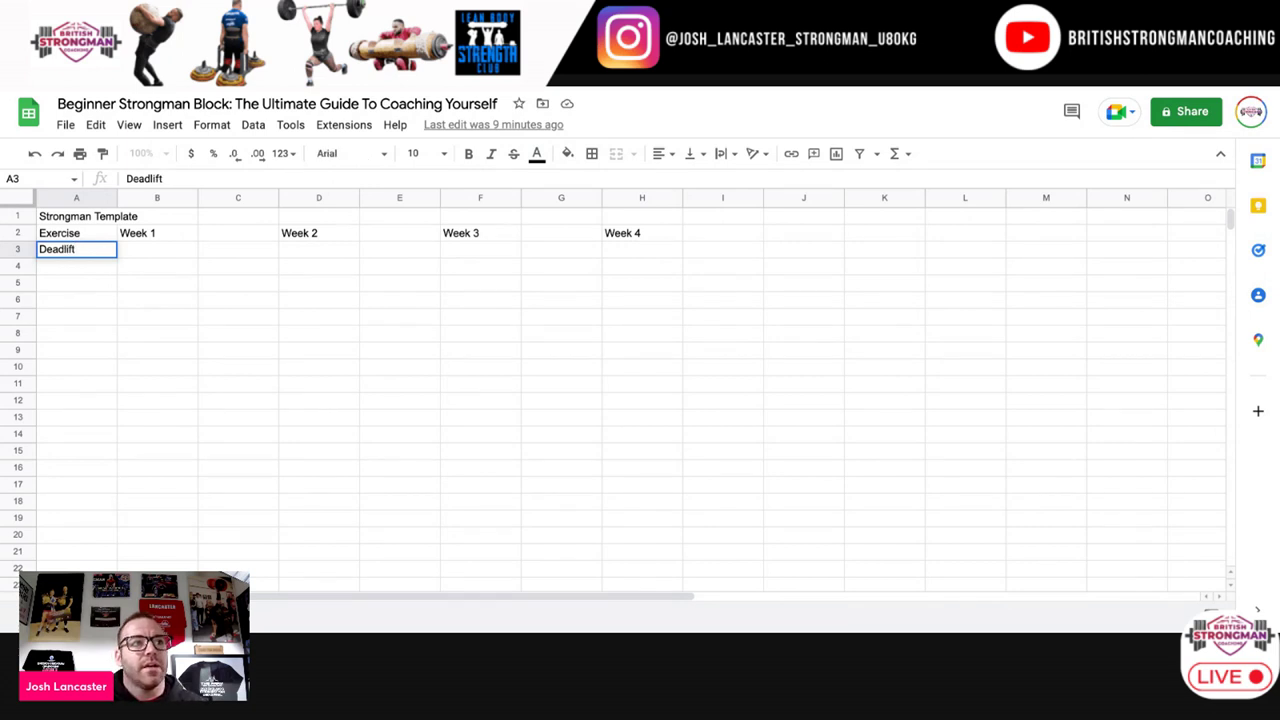
{"action": "key", "text": "Return"}
Step: Enter Deadlift Assistance as the next exercise in cell A4
{"action": "type", "text": "Dea"}
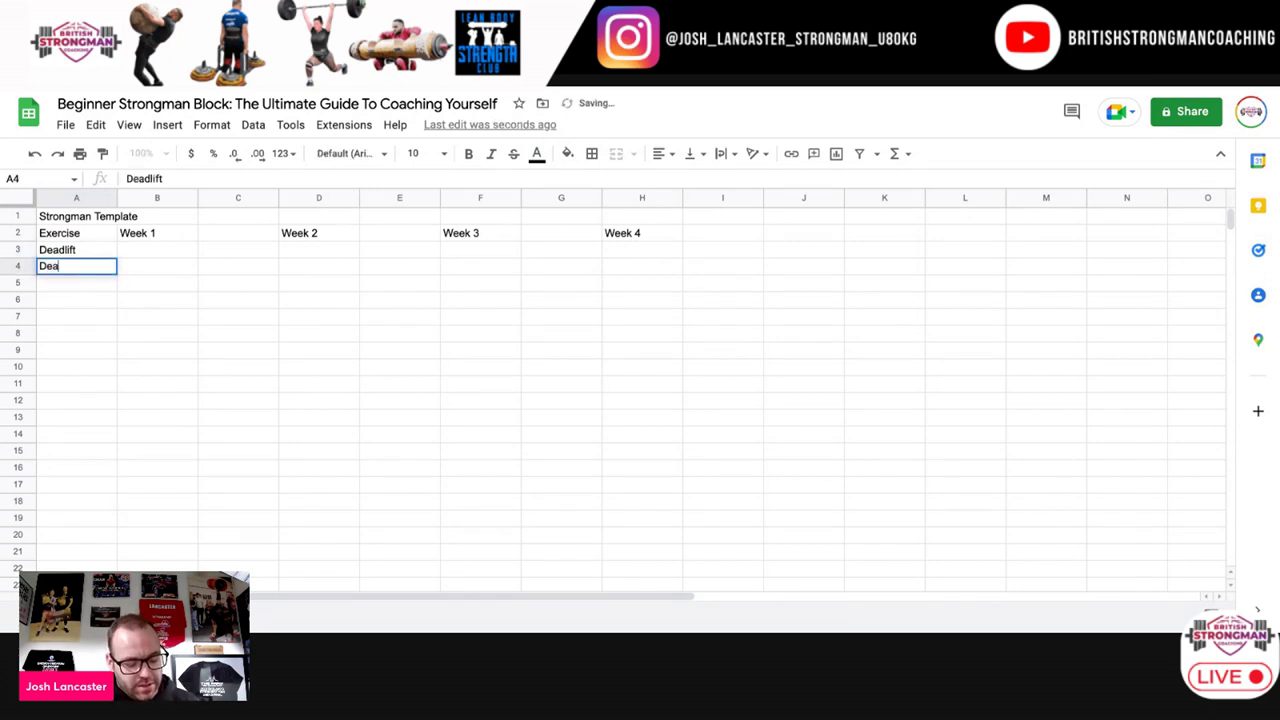
{"action": "type", "text": "dlift ASss"}
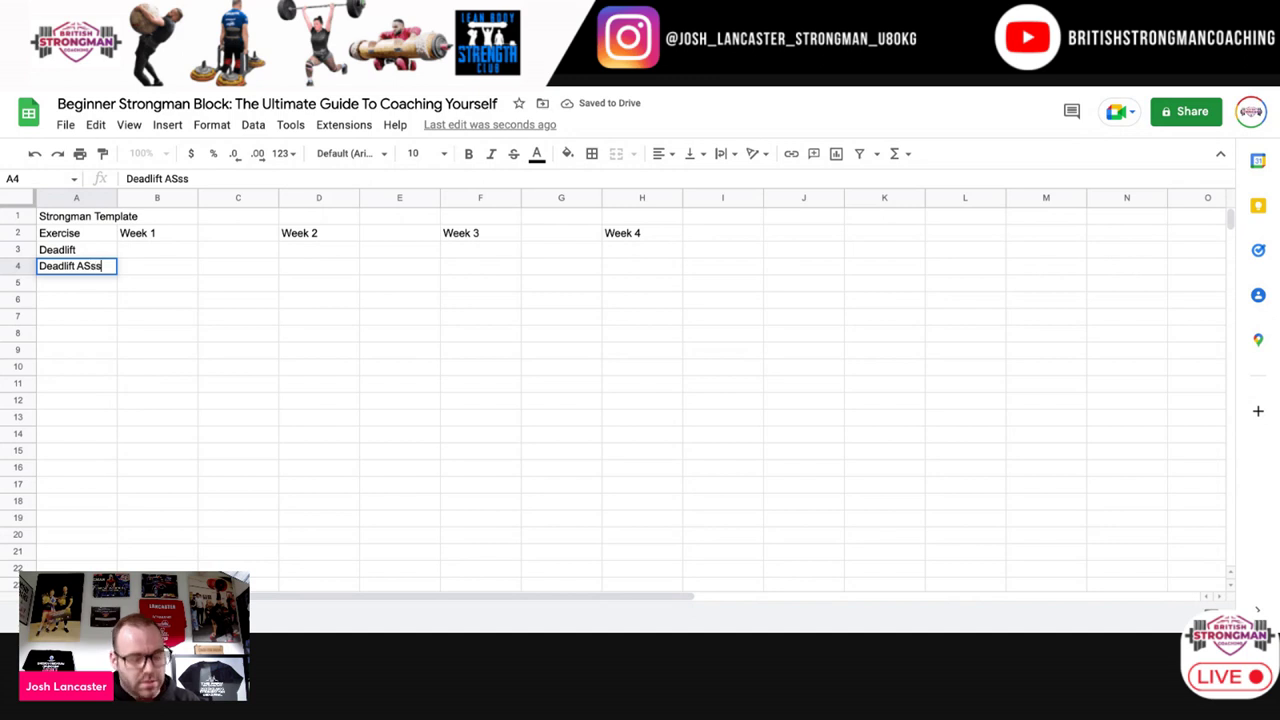
{"action": "key", "text": "BackSpace"}
{"action": "key", "text": "BackSpace"}
{"action": "key", "text": "BackSpace"}
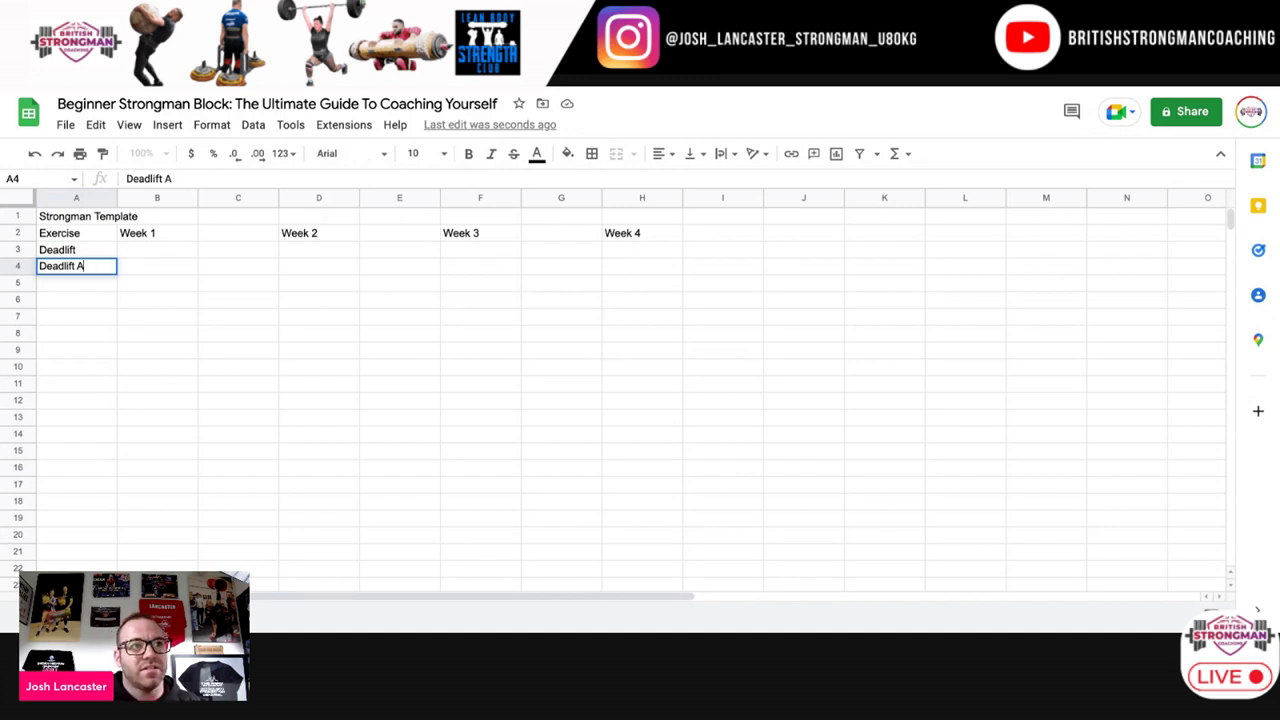
{"action": "type", "text": "ssistance"}
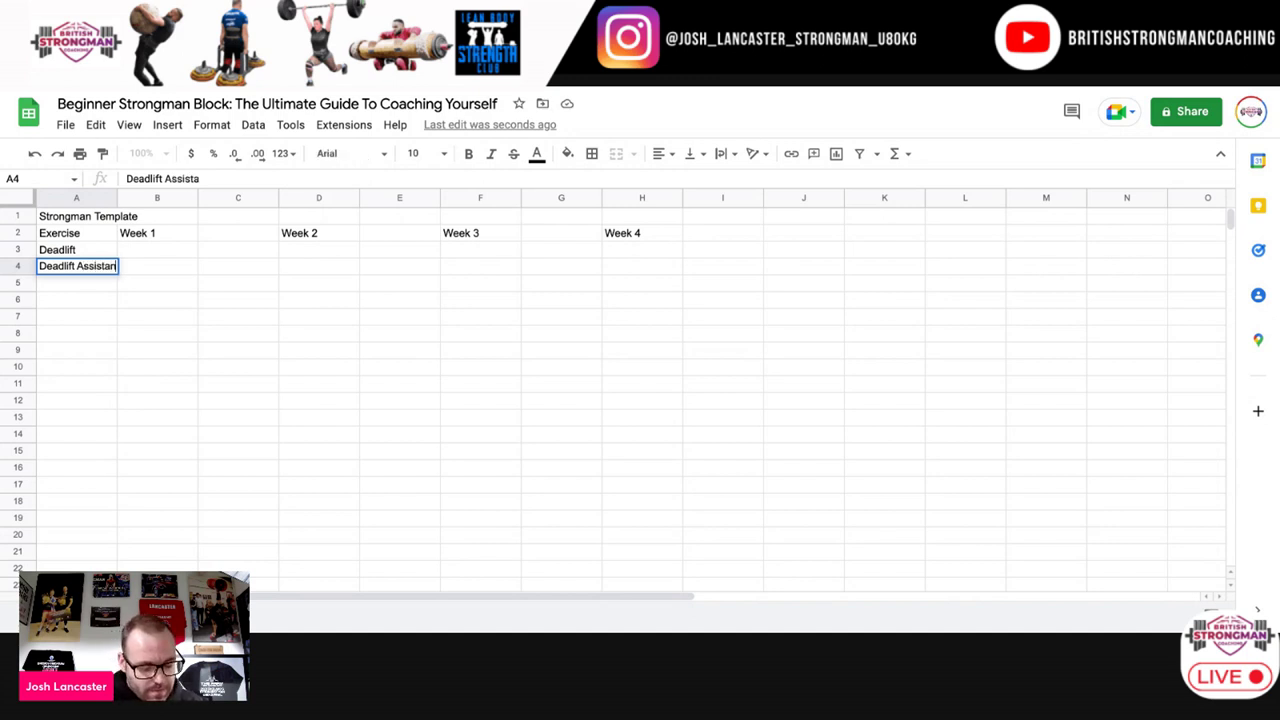
{"action": "key", "text": "BackSpace"}
{"action": "key", "text": "BackSpace"}
{"action": "type", "text": "ce"}
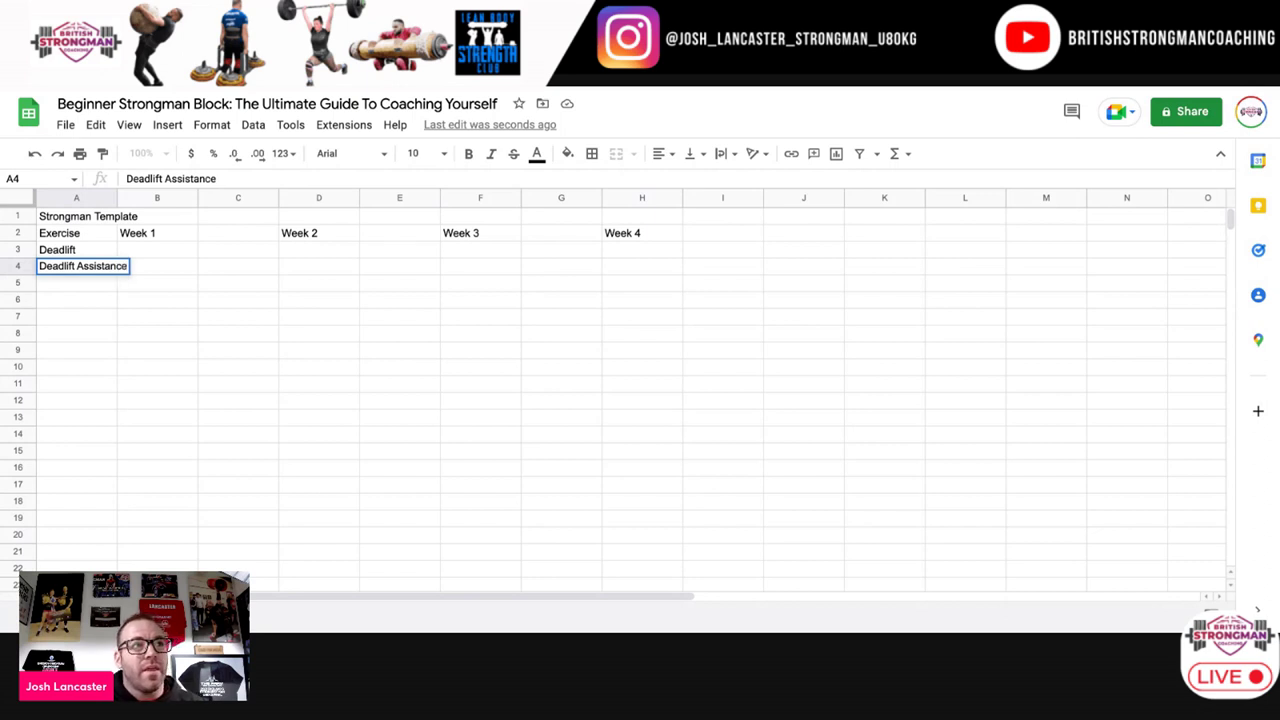
{"action": "key", "text": "Return"}
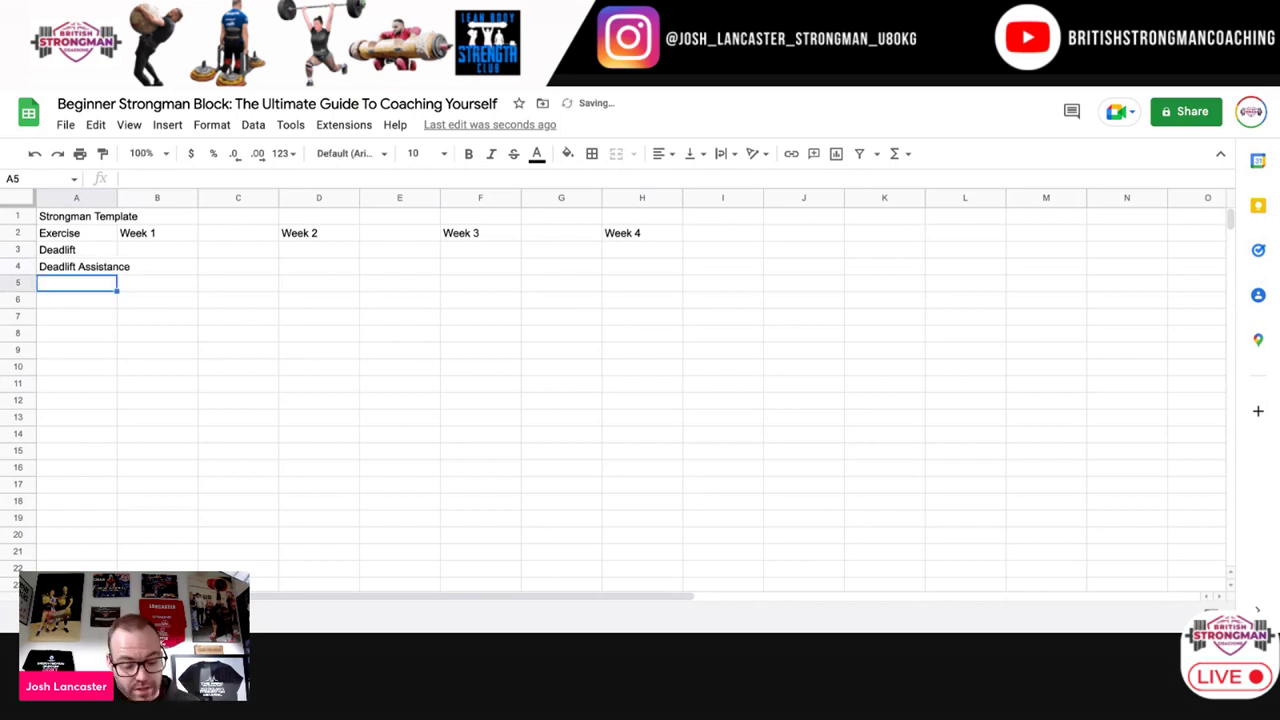
Step: Add Grip in cell A5 and Squat Variation in cell A6 to the exercise list
{"action": "type", "text": "Grip"}
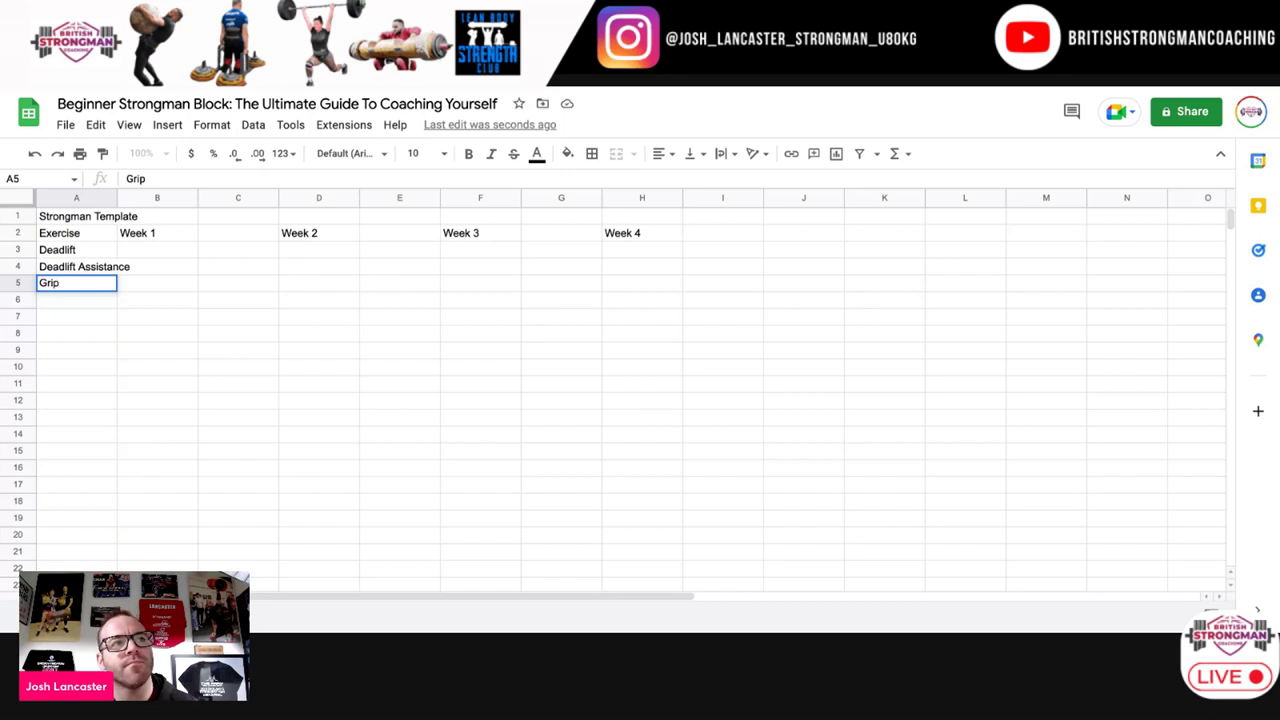
{"action": "type", "text": "0"}
{"action": "key", "text": "BackSpace"}
{"action": "key", "text": "Return"}
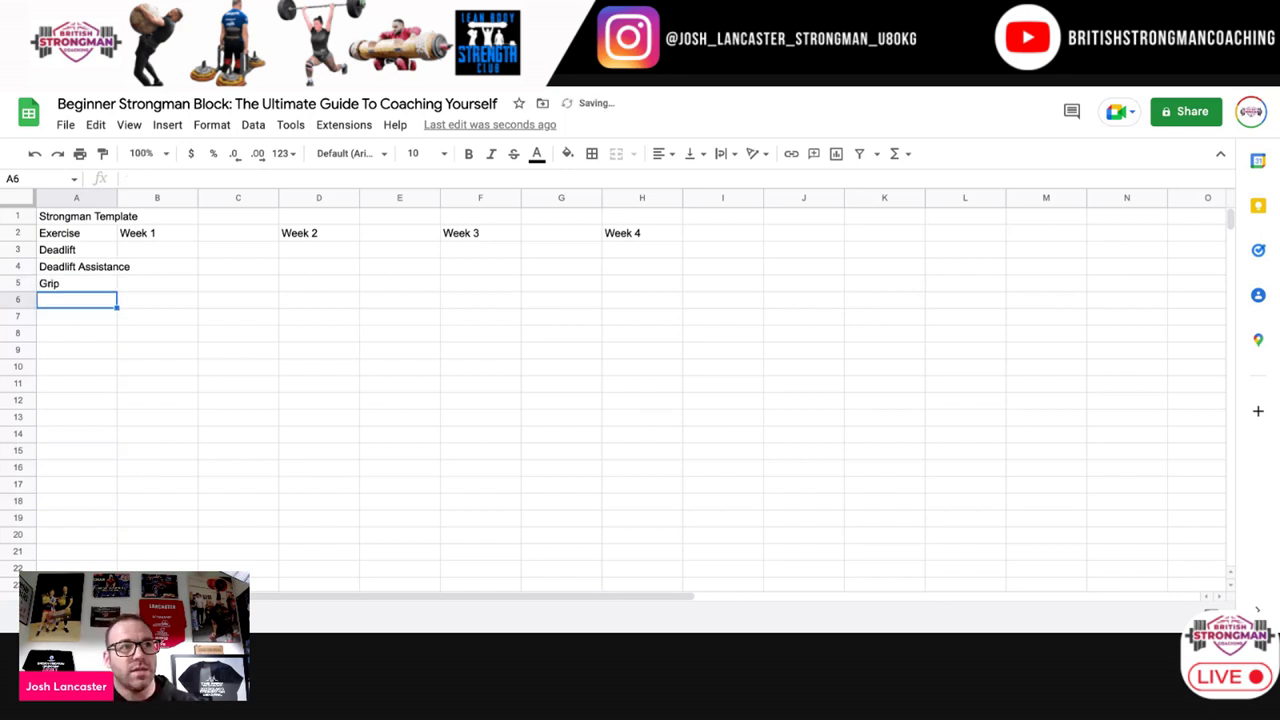
{"action": "type", "text": "Squat"}
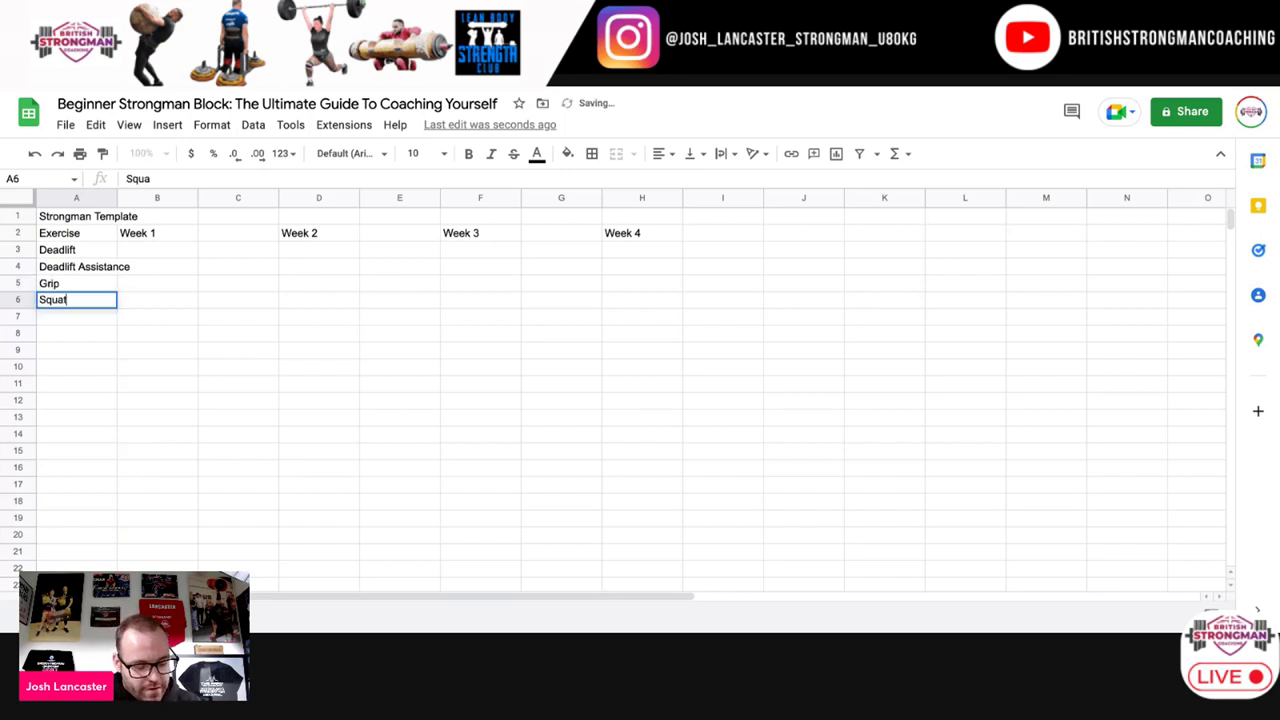
{"action": "type", "text": " Variation"}
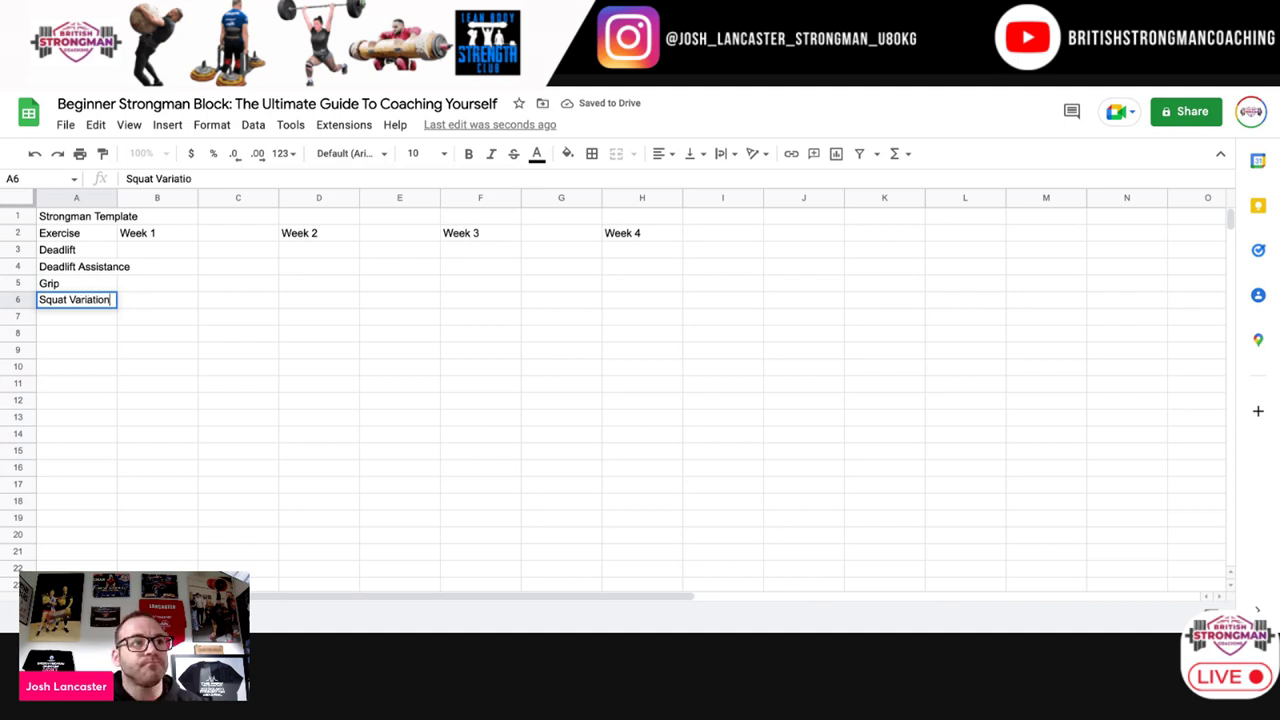
{"action": "key", "text": "Return"}
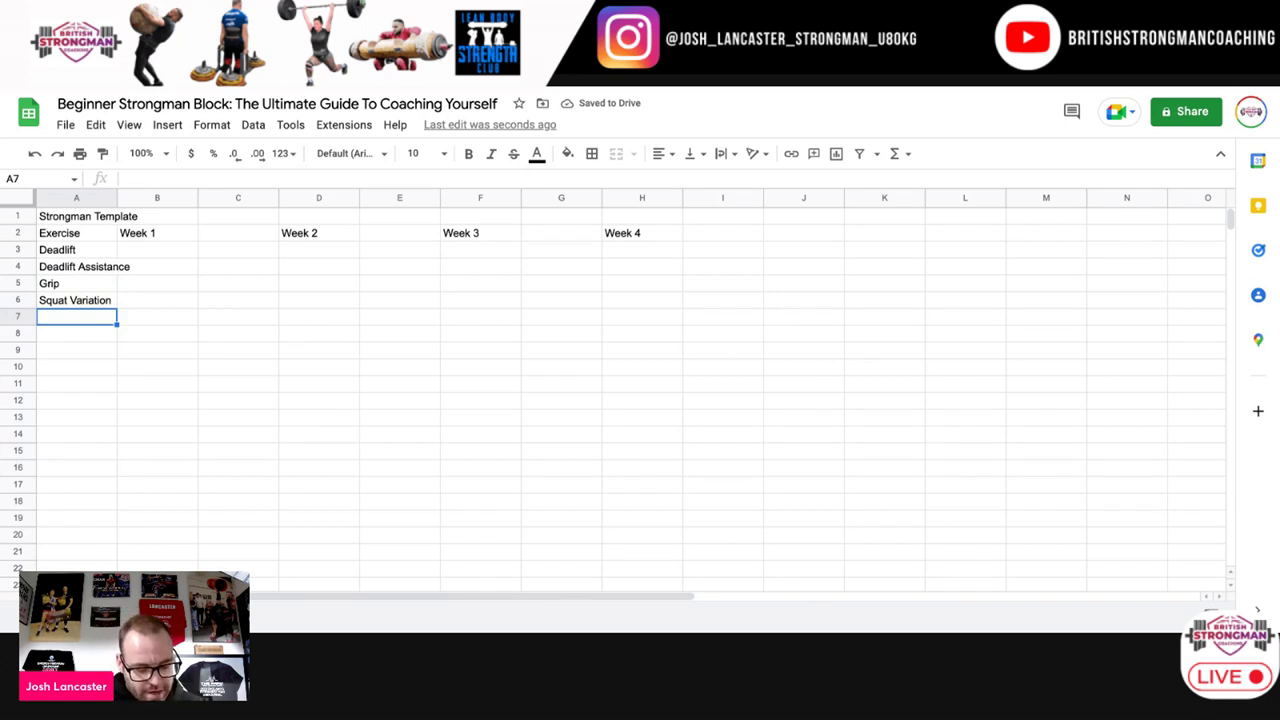
Step: Enter Floor To Overhead in cell A7 and fit column A's width to its contents
{"action": "type", "text": "Floor "}
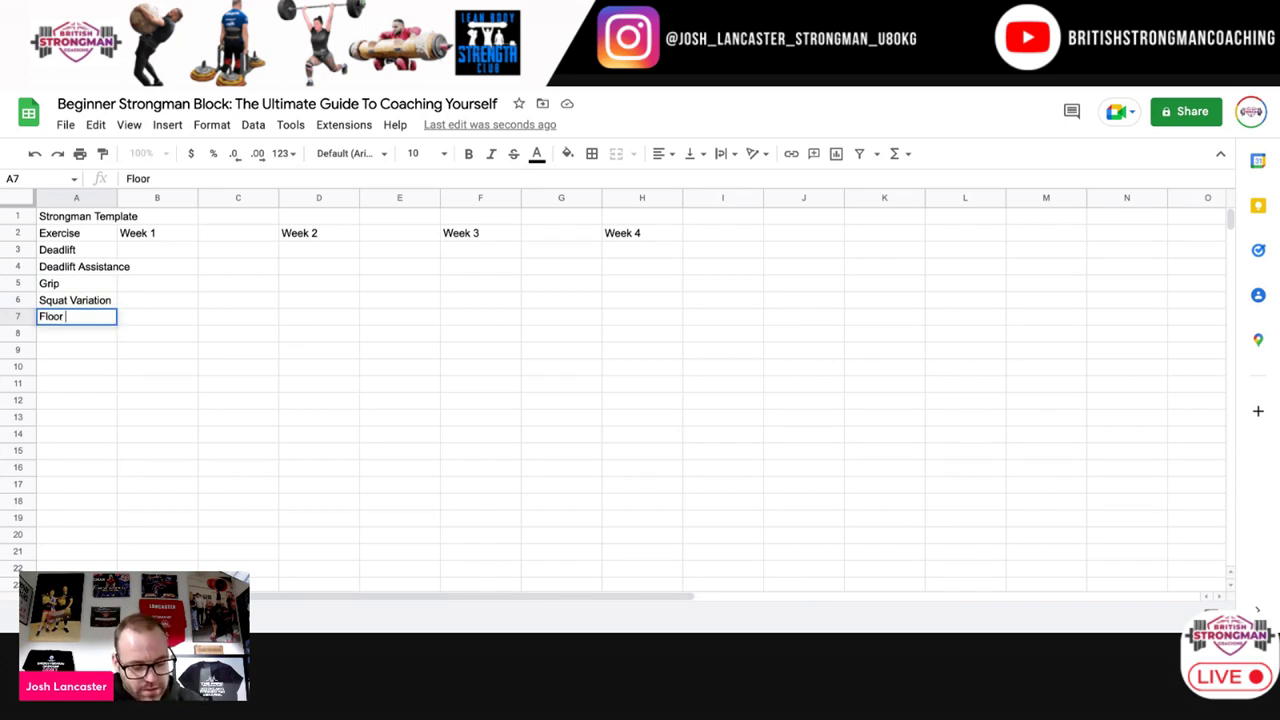
{"action": "type", "text": "To Overhea"}
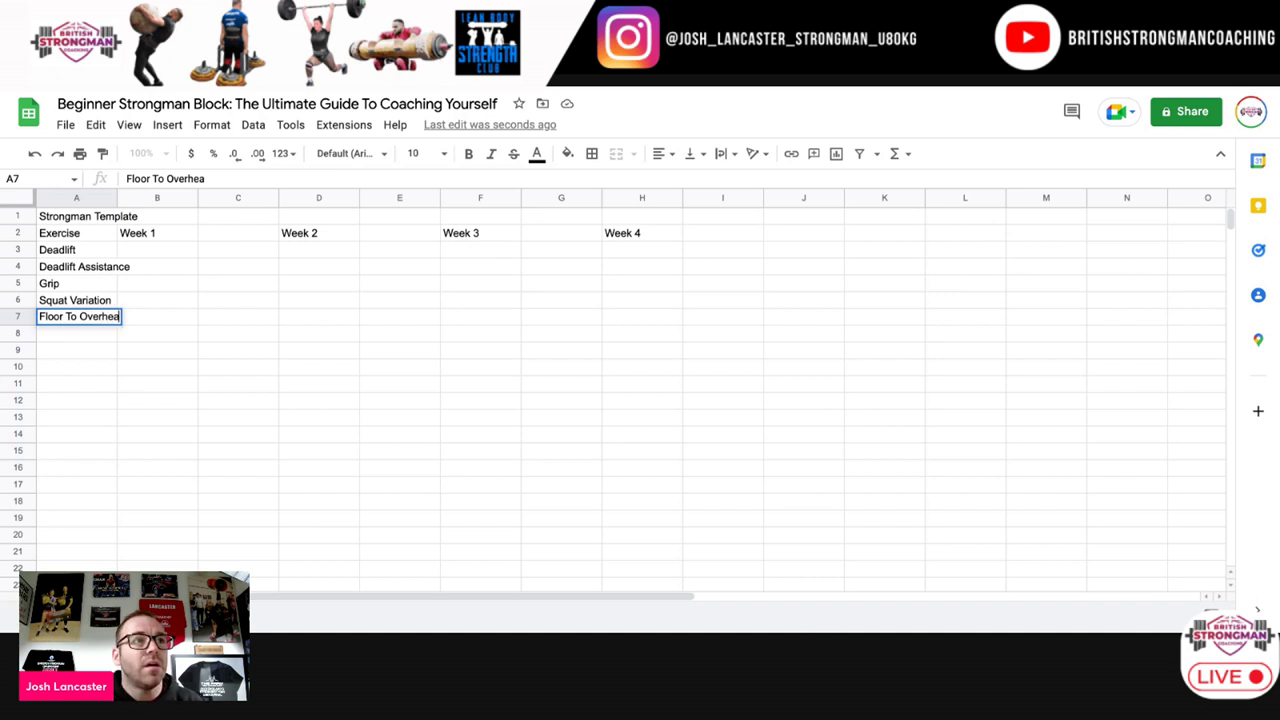
{"action": "type", "text": "d"}
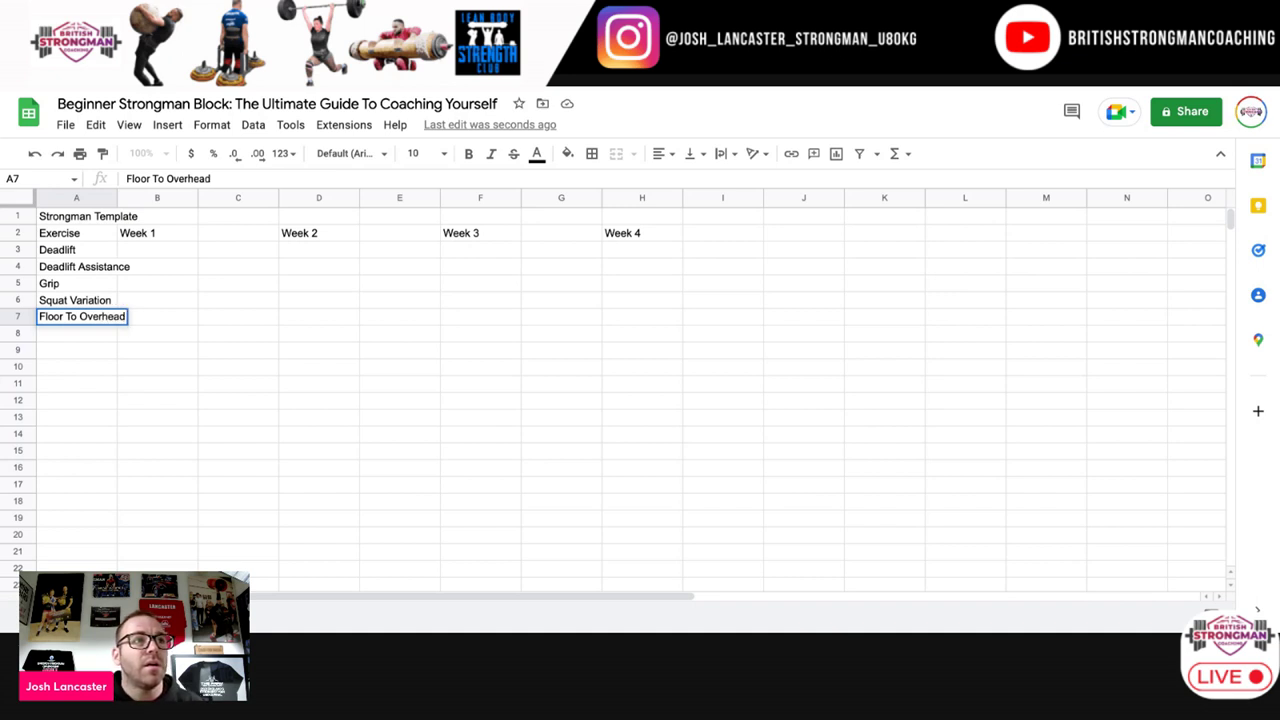
{"action": "double_click", "coordinate": [117, 197]}
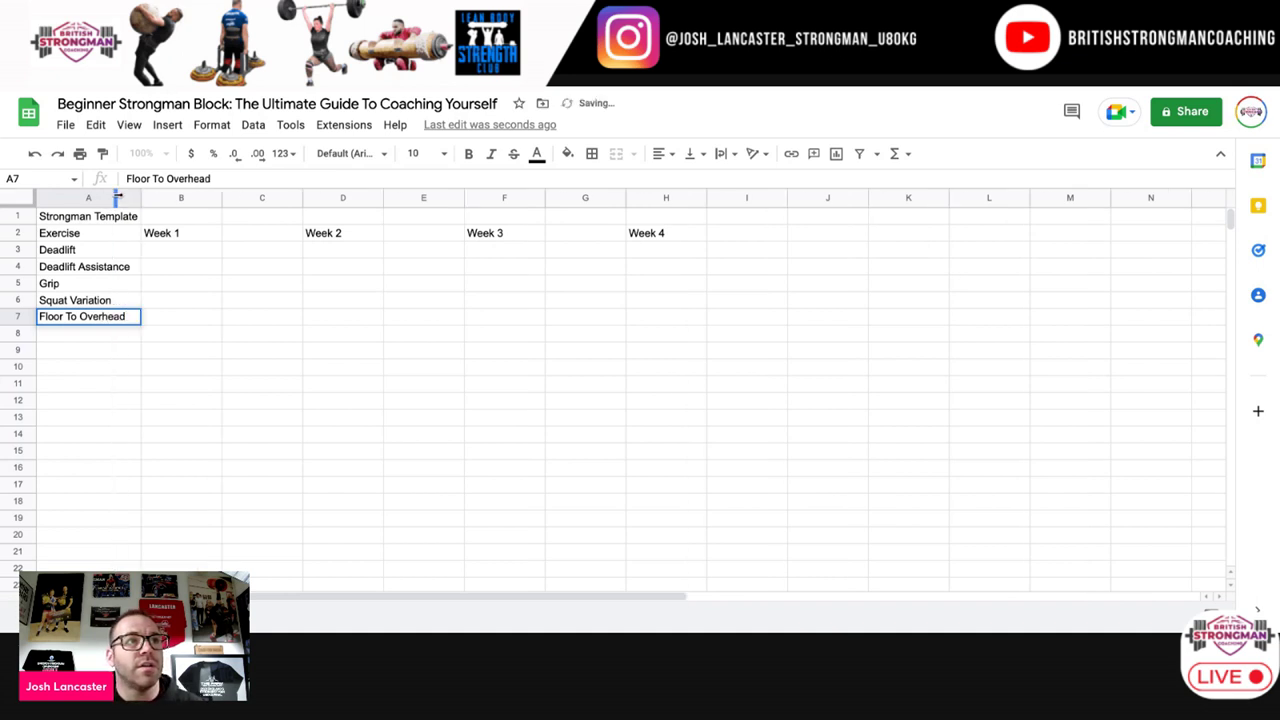
{"action": "left_click", "coordinate": [71, 336]}
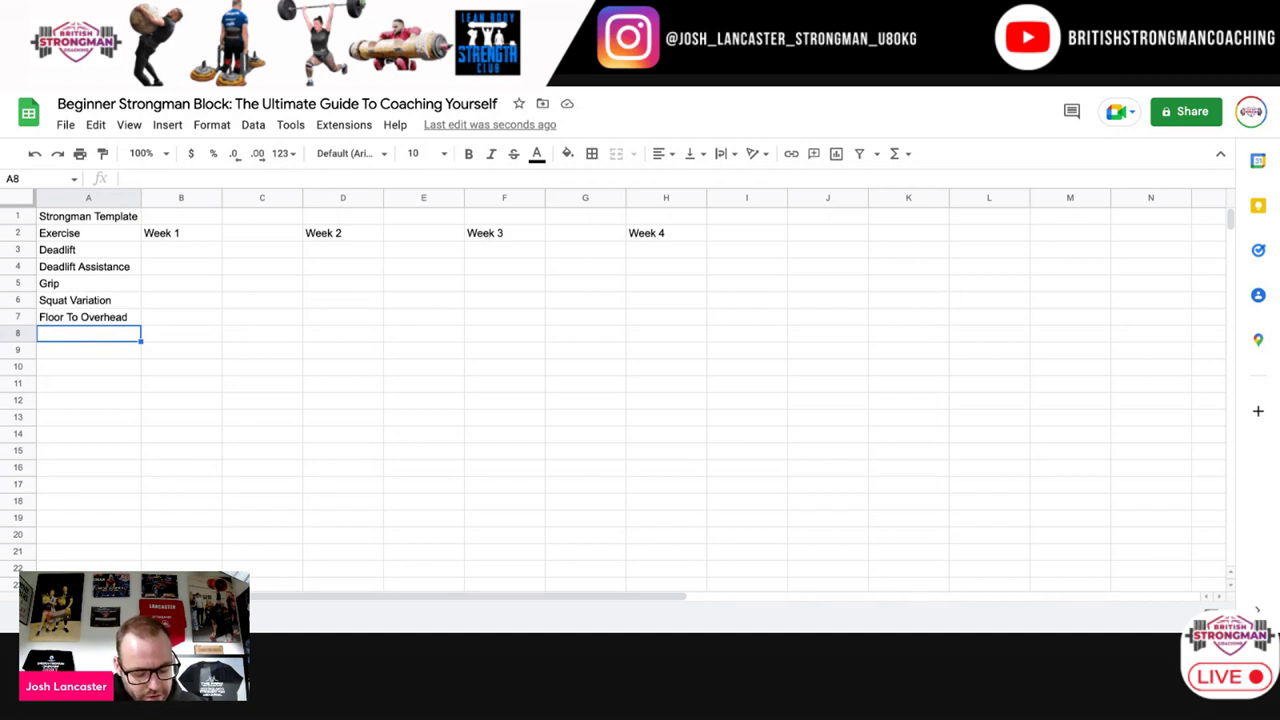
{"action": "type", "text": "Overhead"}
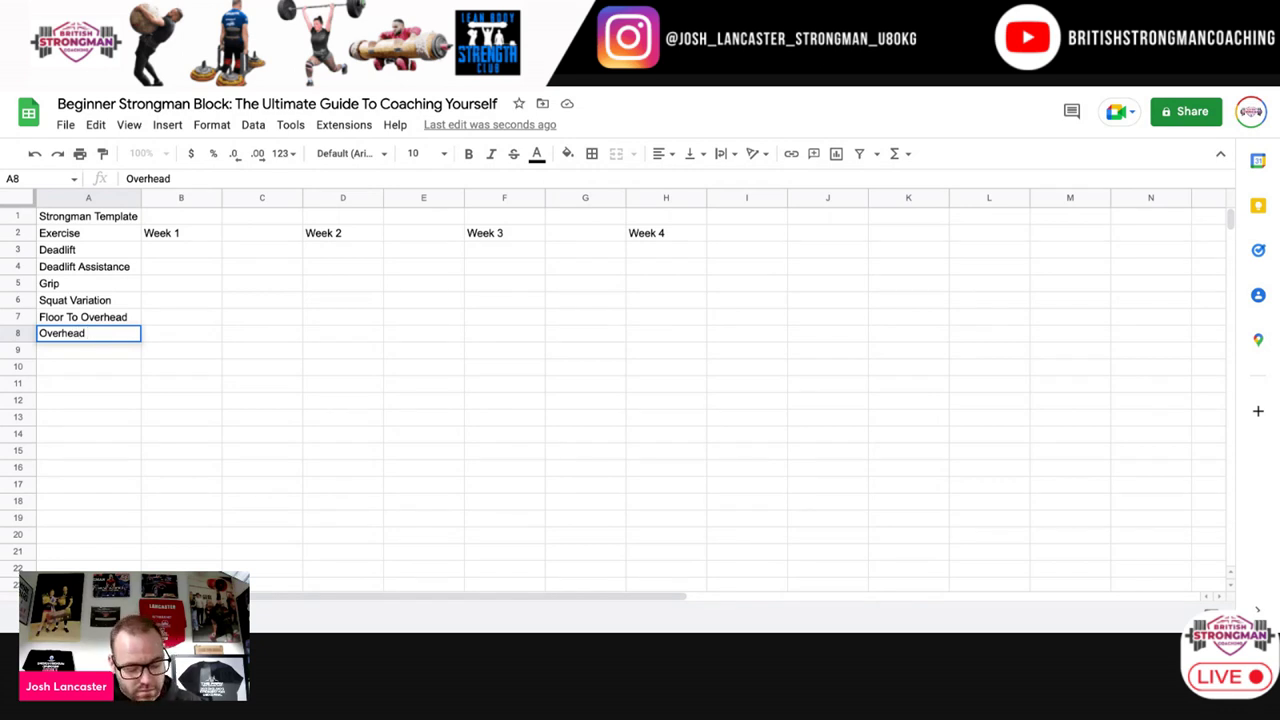
{"action": "type", "text": " Pr"}
{"action": "key", "text": "BackSpace"}
{"action": "key", "text": "BackSpace"}
{"action": "key", "text": "BackSpace"}
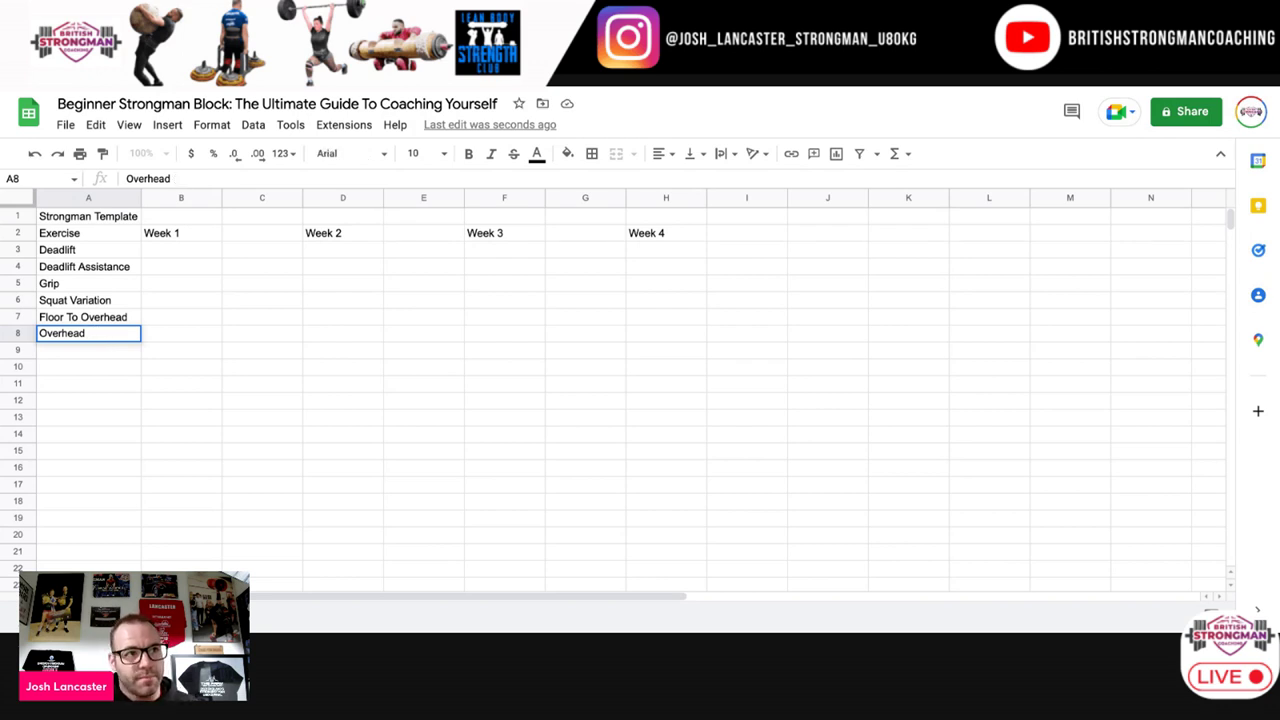
{"action": "key", "text": "BackSpace"}
{"action": "key", "text": "BackSpace"}
{"action": "key", "text": "BackSpace"}
{"action": "key", "text": "BackSpace"}
{"action": "key", "text": "BackSpace"}
{"action": "key", "text": "BackSpace"}
{"action": "key", "text": "BackSpace"}
{"action": "key", "text": "BackSpace"}
{"action": "key", "text": "BackSpace"}
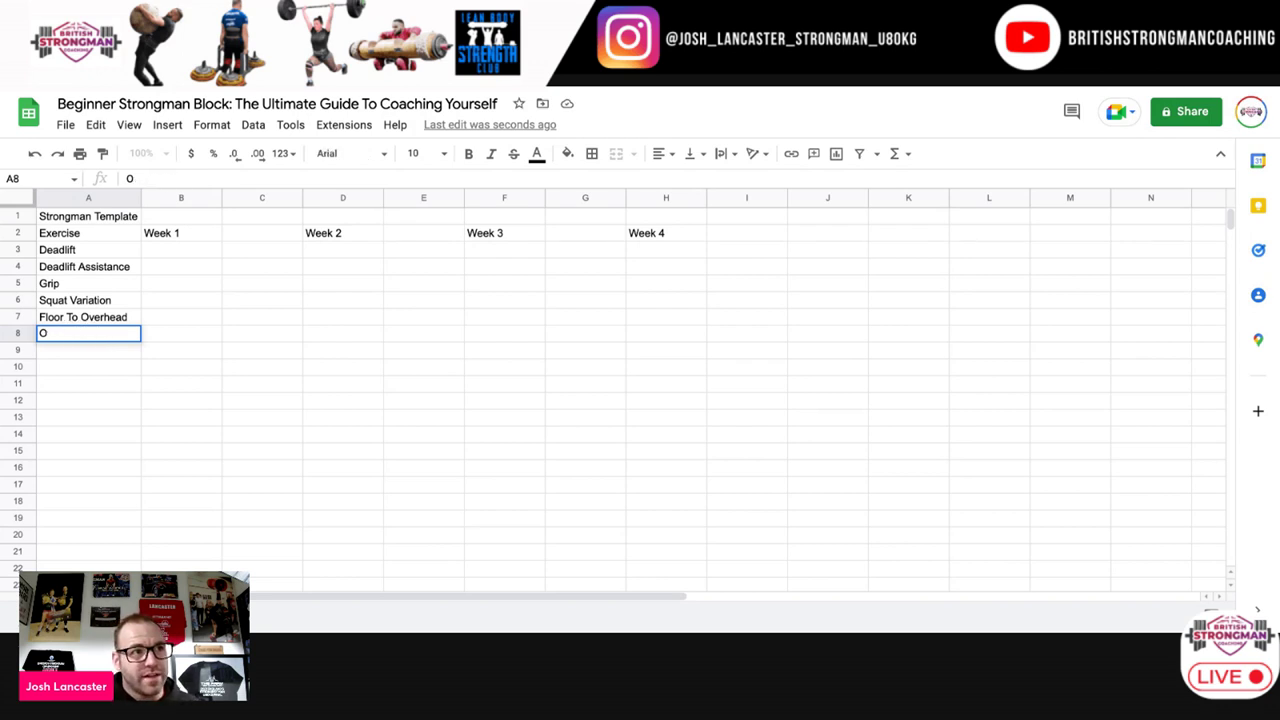
Step: Enter Push Press/ Jerk as the exercise in cell A8
{"action": "type", "text": "Push Prews"}
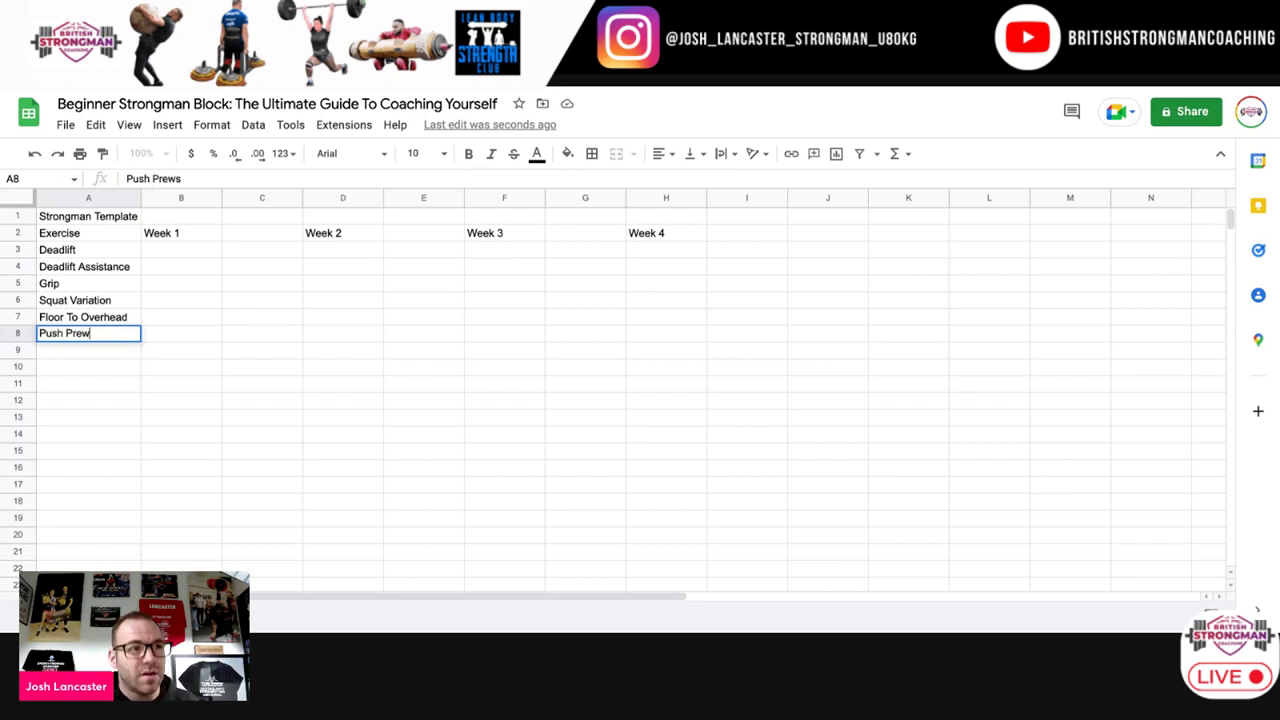
{"action": "key", "text": "BackSpace"}
{"action": "type", "text": "ss"}
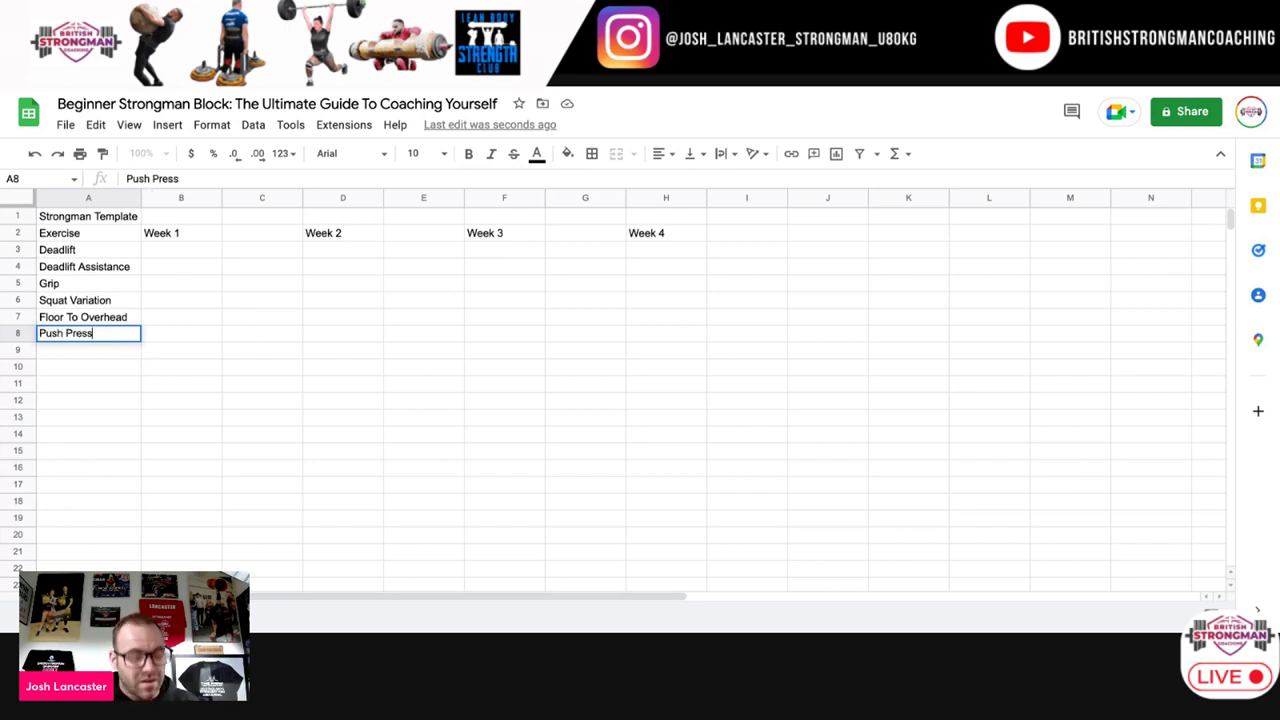
{"action": "type", "text": "/ Jerk"}
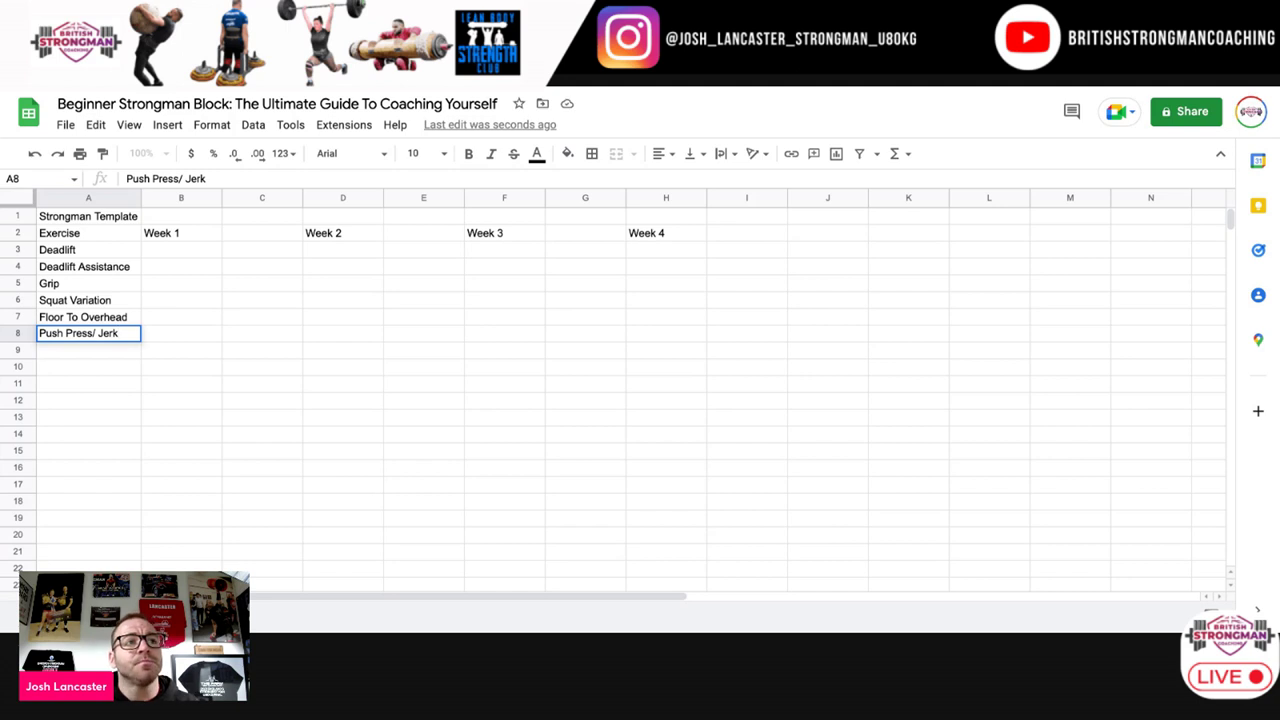
{"action": "key", "text": "Return"}
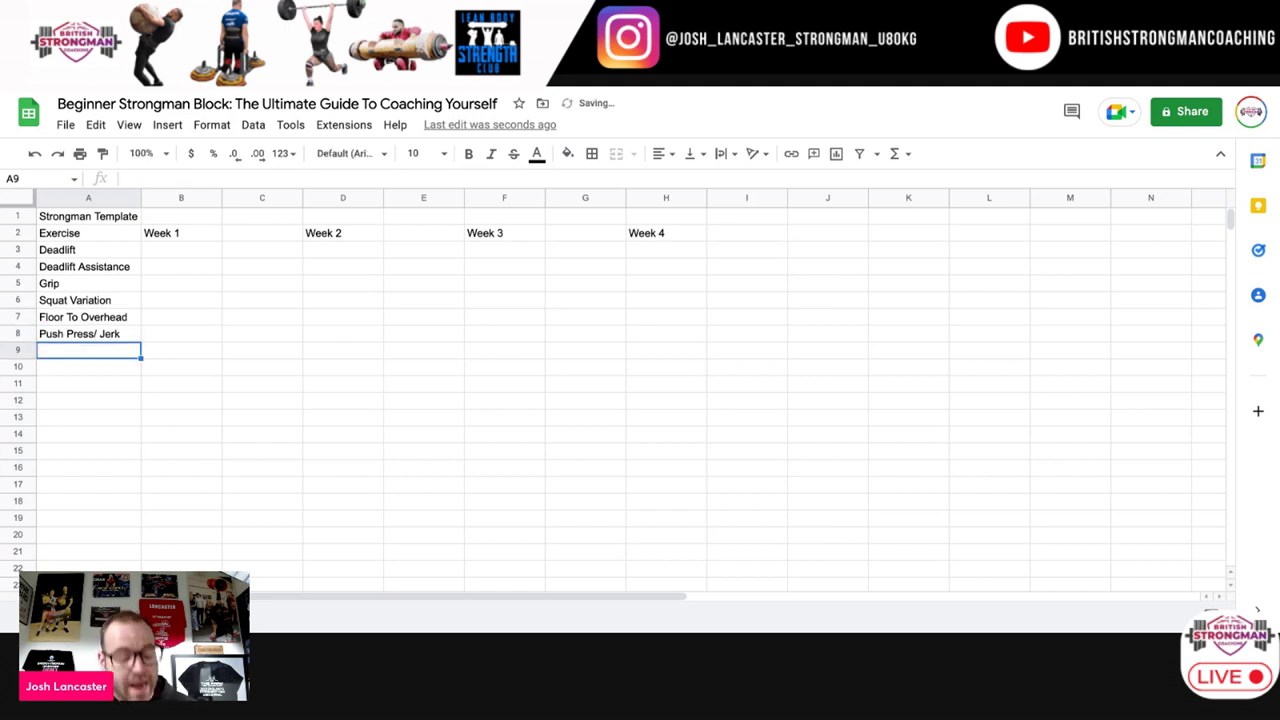
Step: Write Clean in Isolation as the exercise in cell A9
{"action": "type", "text": "Clean "}
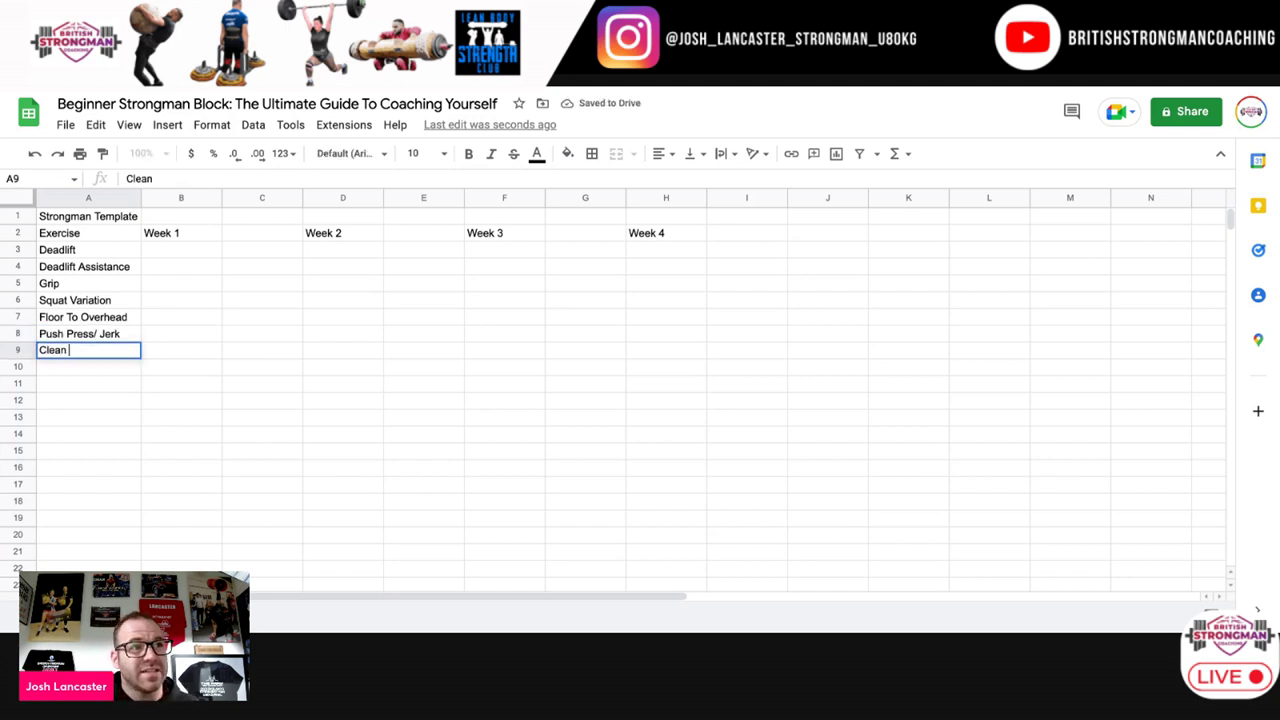
{"action": "type", "text": "in Isolation"}
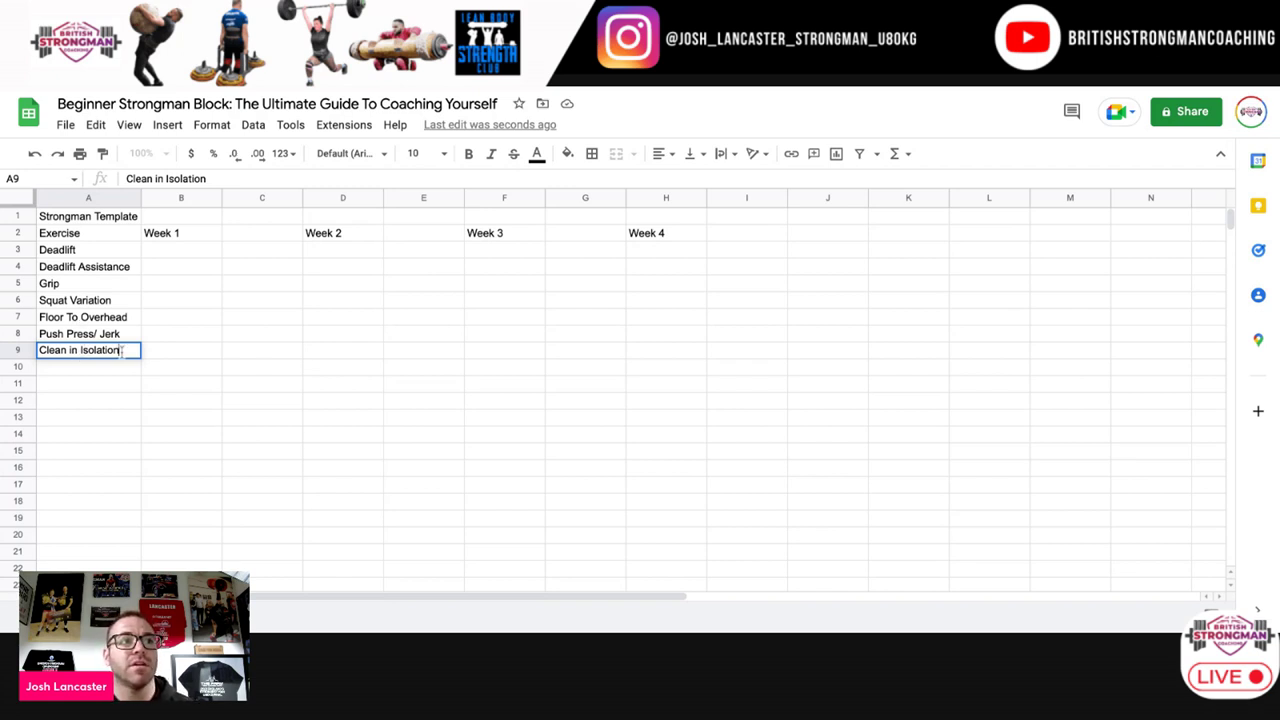
Step: Remove the words "in Isolation" from the exercise in cell A9, leaving only Clean
{"action": "left_click_drag", "start_coordinate": [118, 352], "coordinate": [69, 351]}
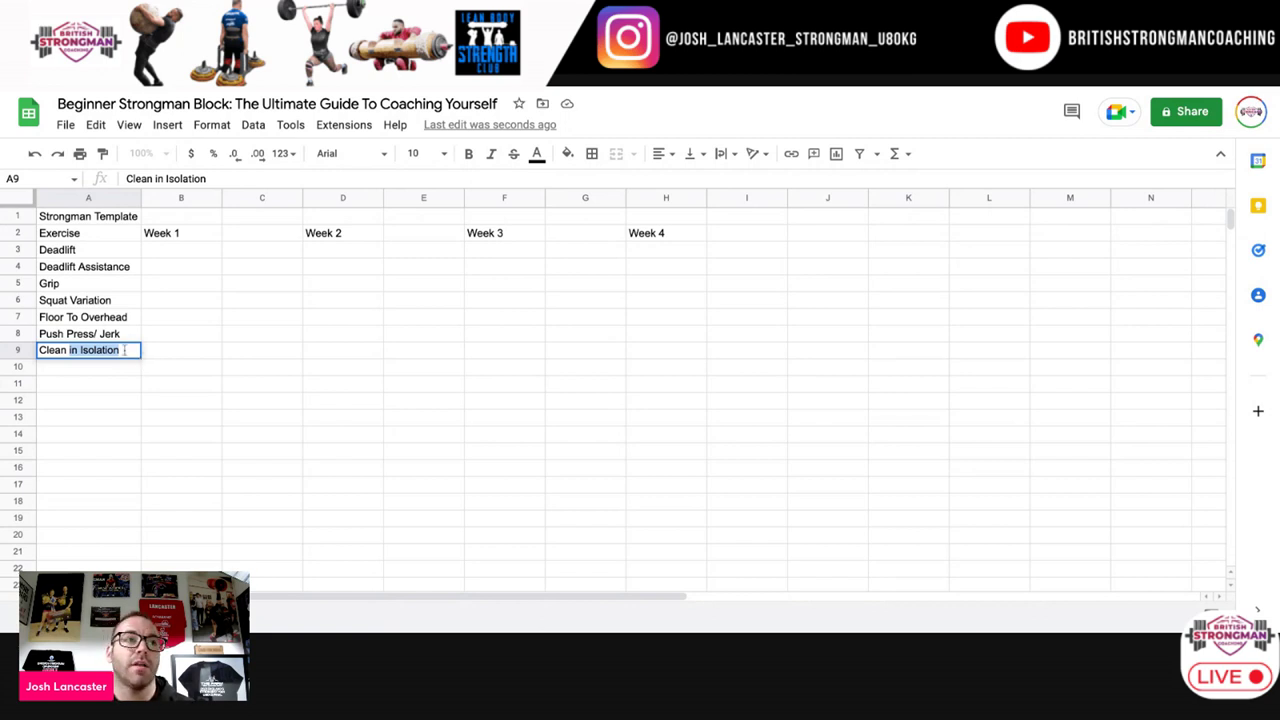
{"action": "key", "text": "Right"}
{"action": "key", "text": "shift+Left"}
{"action": "key", "text": "shift+Left"}
{"action": "key", "text": "shift+Left"}
{"action": "key", "text": "shift+Left"}
{"action": "key", "text": "shift+Left"}
{"action": "key", "text": "shift+Left"}
{"action": "key", "text": "shift+Left"}
{"action": "key", "text": "shift+Left"}
{"action": "key", "text": "shift+Left"}
{"action": "key", "text": "shift+Left"}
{"action": "key", "text": "shift+Left"}
{"action": "key", "text": "shift+Left"}
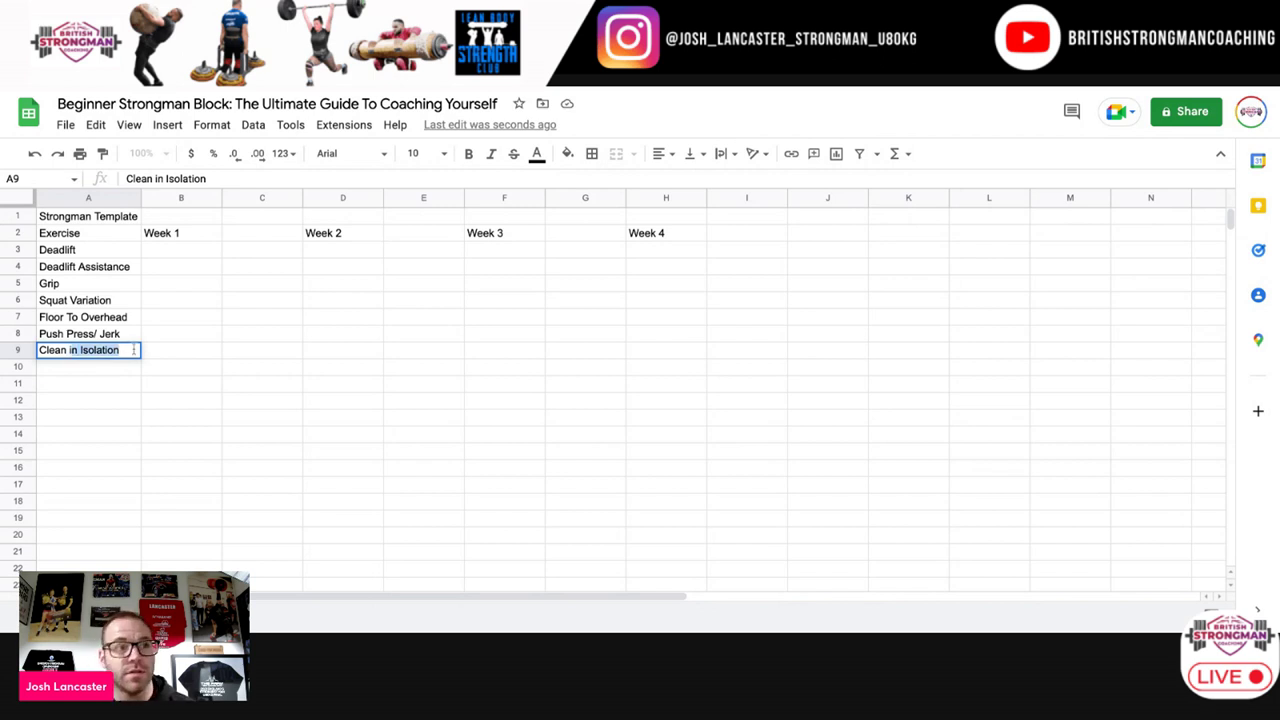
{"action": "key", "text": "Right"}
{"action": "key", "text": "shift+Left"}
{"action": "key", "text": "shift+Left"}
{"action": "key", "text": "shift+Left"}
{"action": "key", "text": "shift+Left"}
{"action": "key", "text": "shift+Left"}
{"action": "key", "text": "shift+Left"}
{"action": "key", "text": "shift+Left"}
{"action": "key", "text": "shift+Left"}
{"action": "key", "text": "shift+Left"}
{"action": "key", "text": "shift+Left"}
{"action": "key", "text": "shift+Left"}
{"action": "key", "text": "shift+Left"}
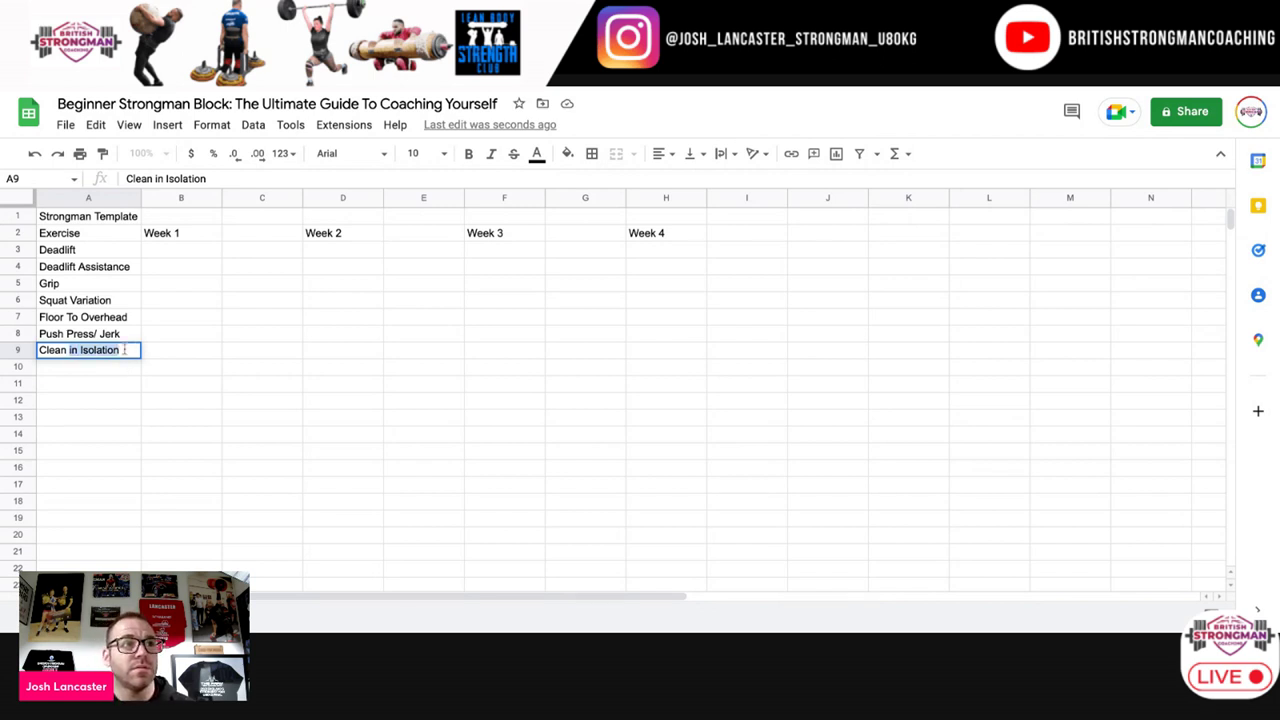
{"action": "key", "text": "BackSpace"}
{"action": "key", "text": "Return"}
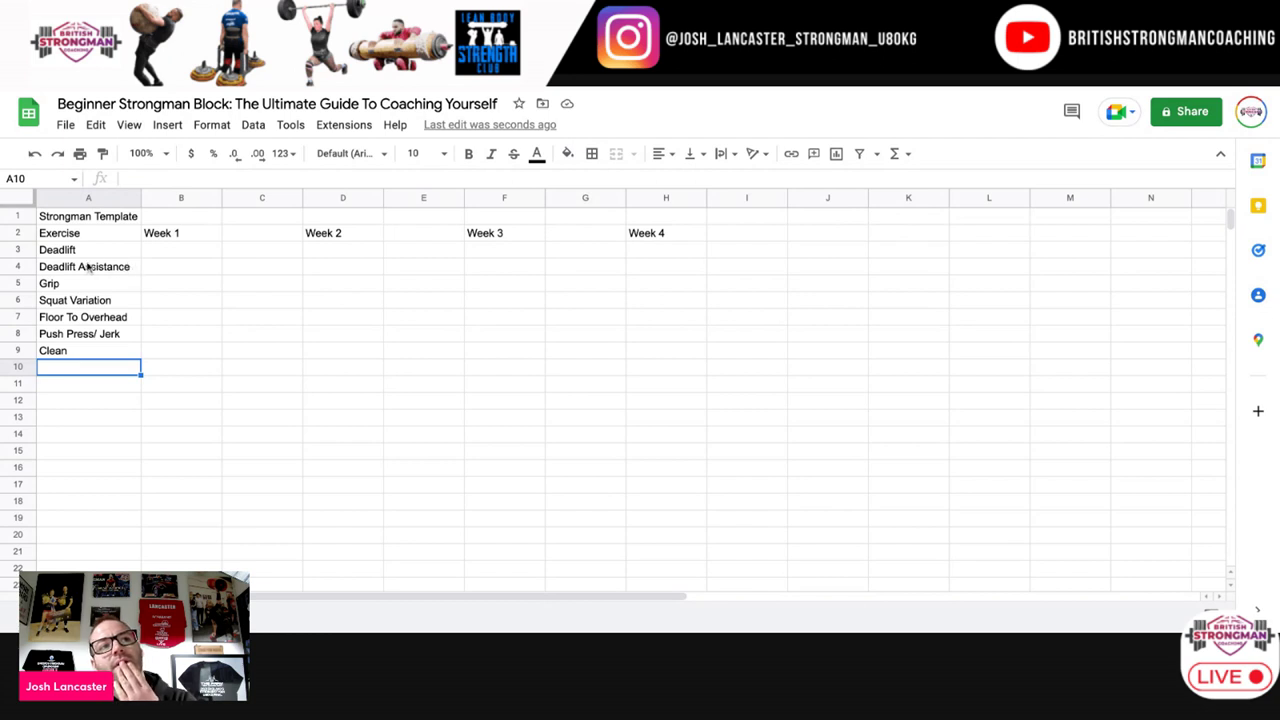
{"action": "left_click", "coordinate": [124, 266]}
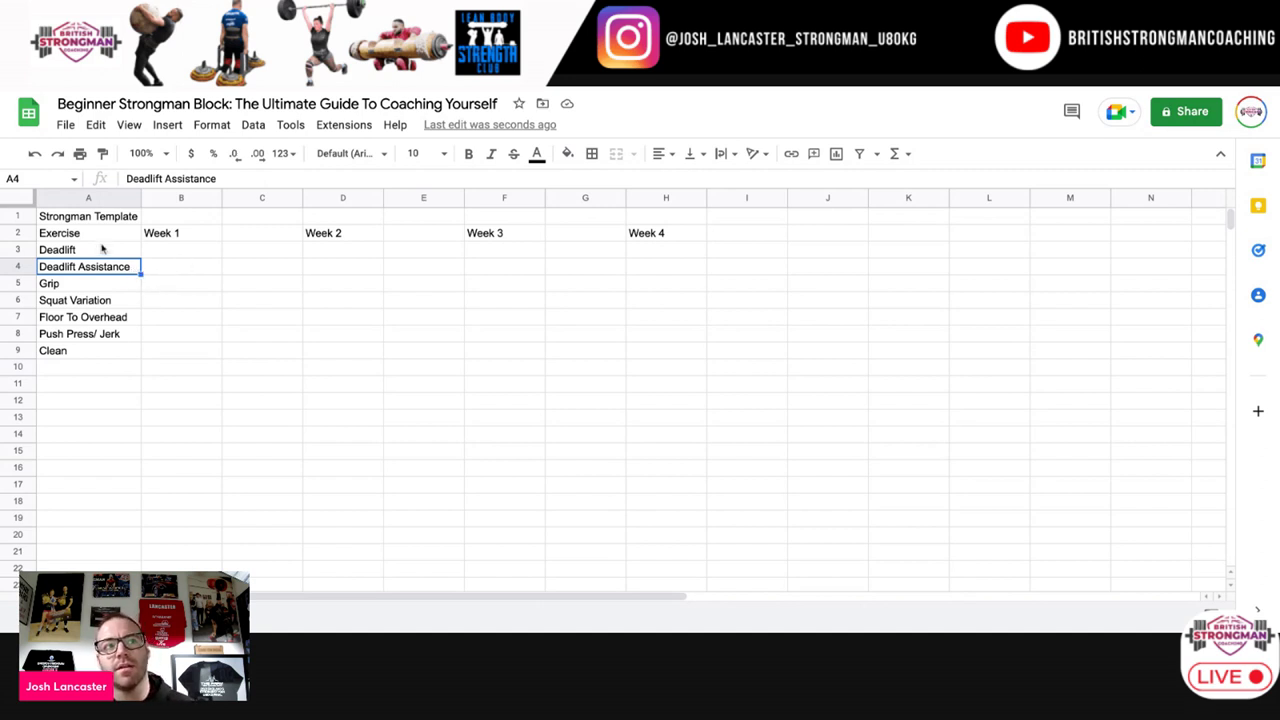
{"action": "left_click", "coordinate": [165, 267]}
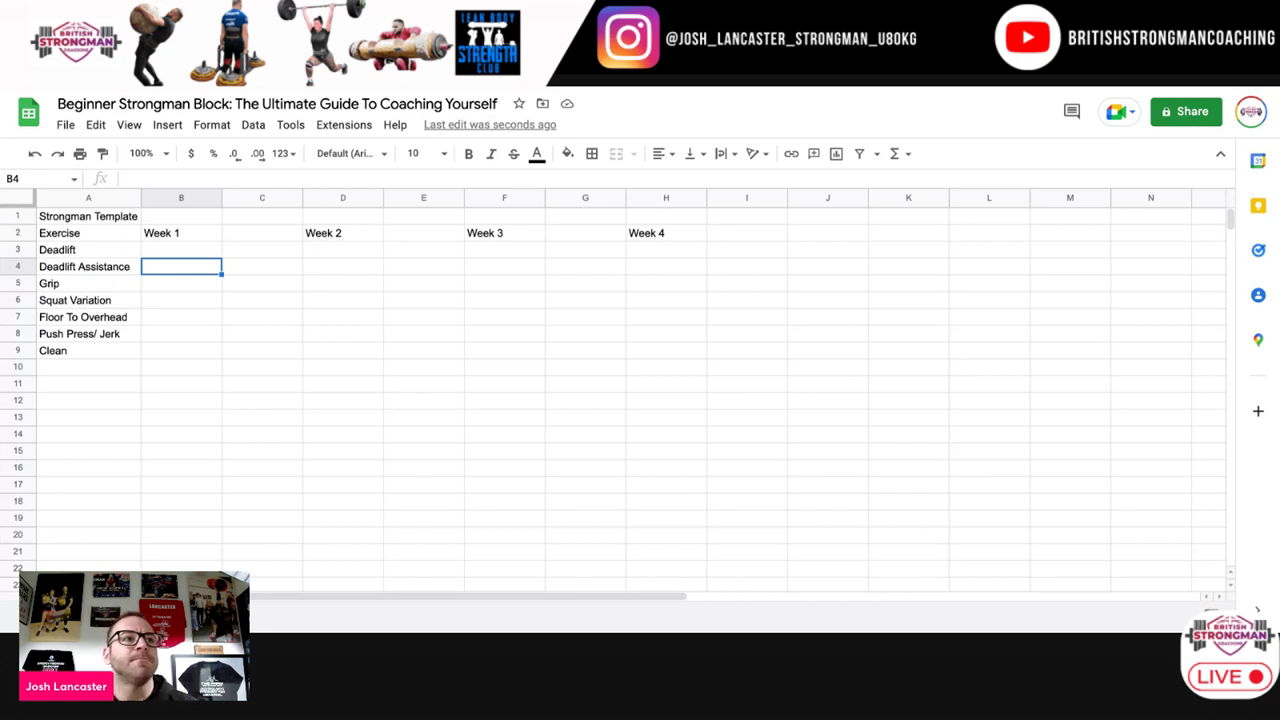
{"action": "left_click", "coordinate": [93, 288]}
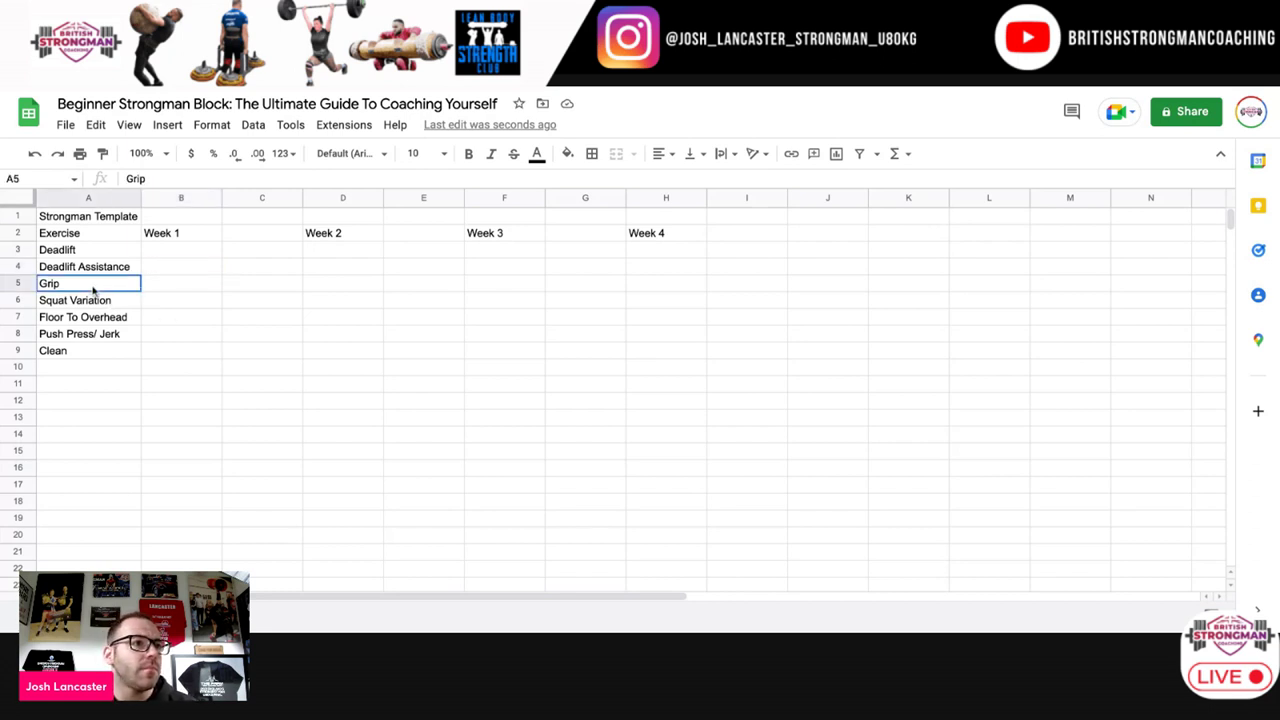
{"action": "left_click", "coordinate": [103, 306]}
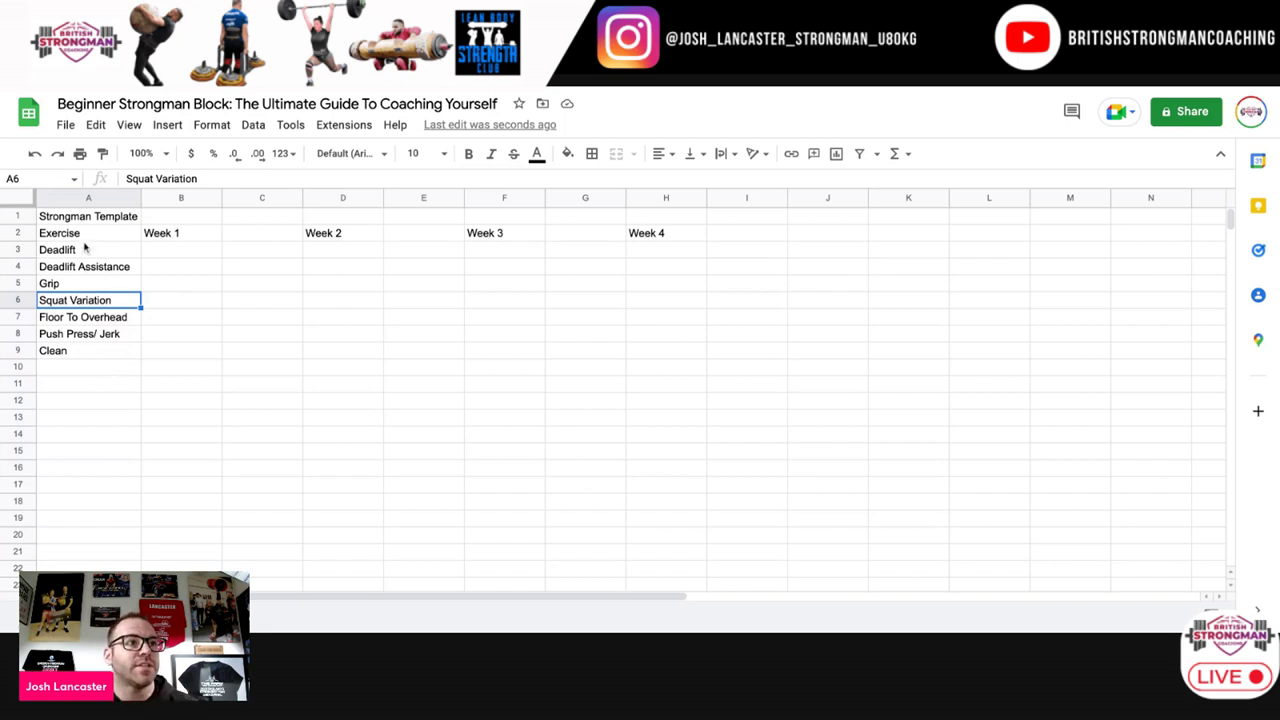
Step: Enter Loading Events as the exercise in cell A10
{"action": "left_click", "coordinate": [89, 372]}
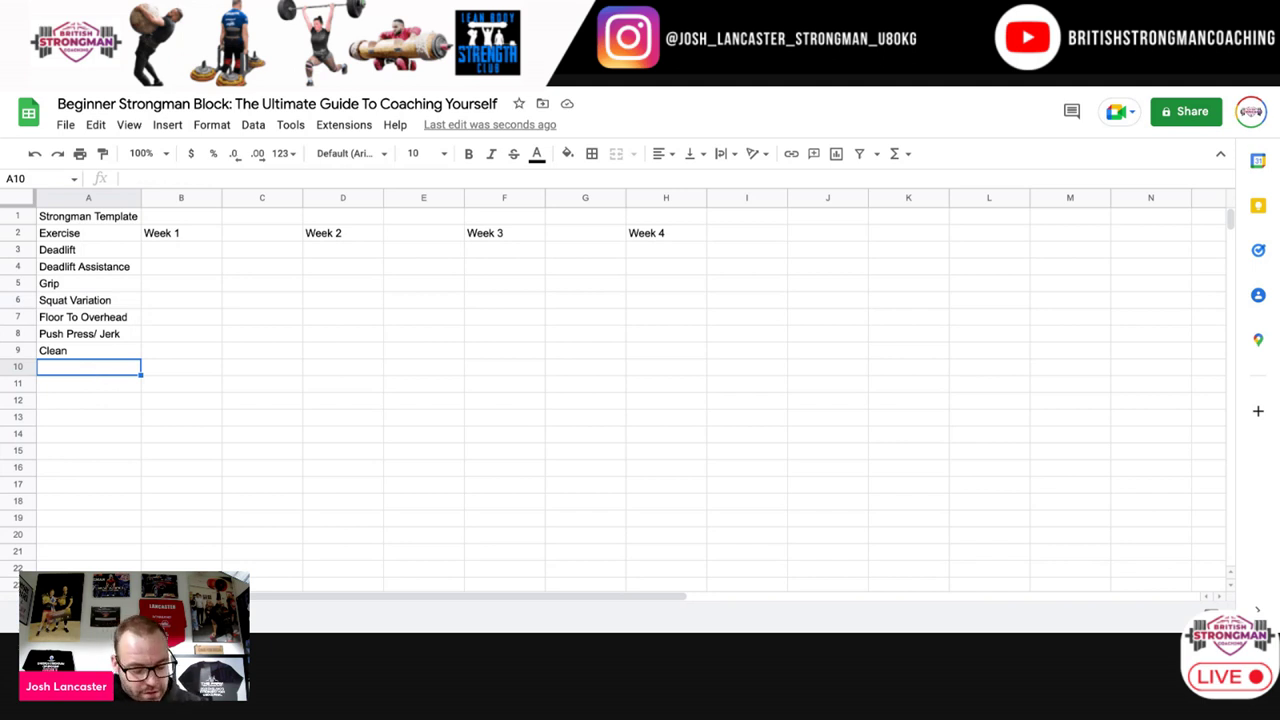
{"action": "type", "text": "Loadinfo"}
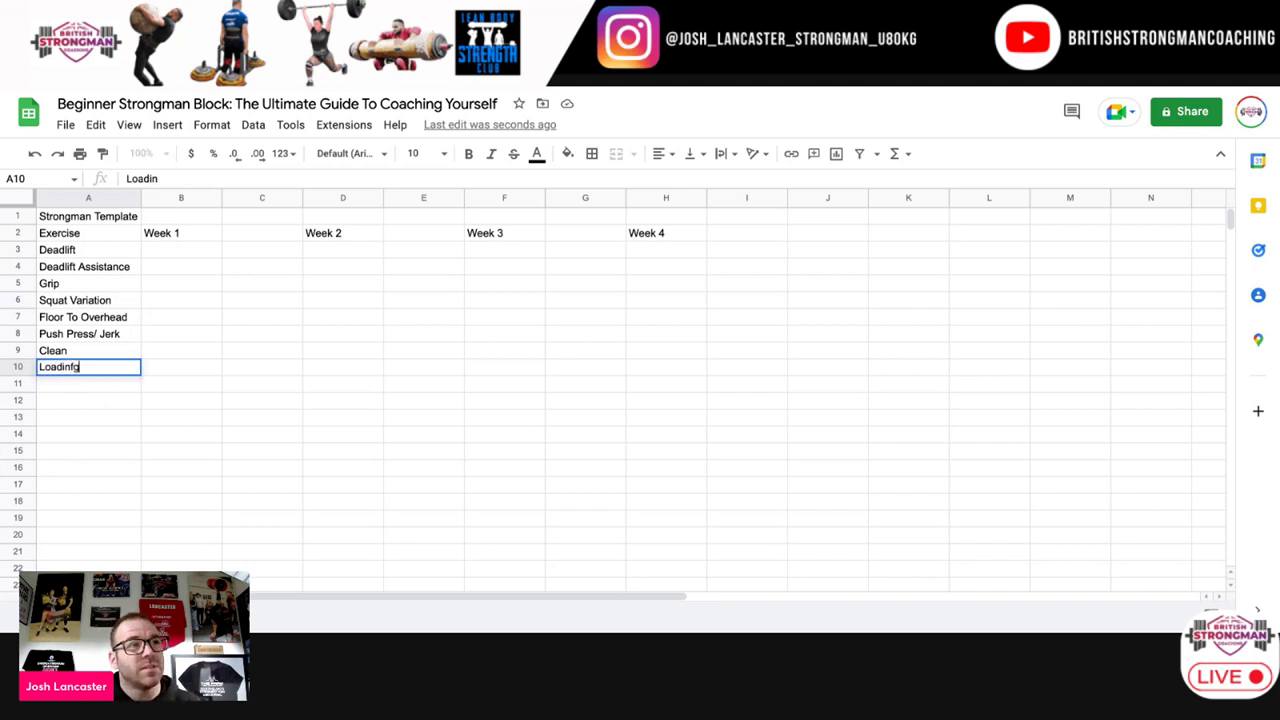
{"action": "key", "text": "BackSpace"}
{"action": "key", "text": "BackSpace"}
{"action": "type", "text": "g Events"}
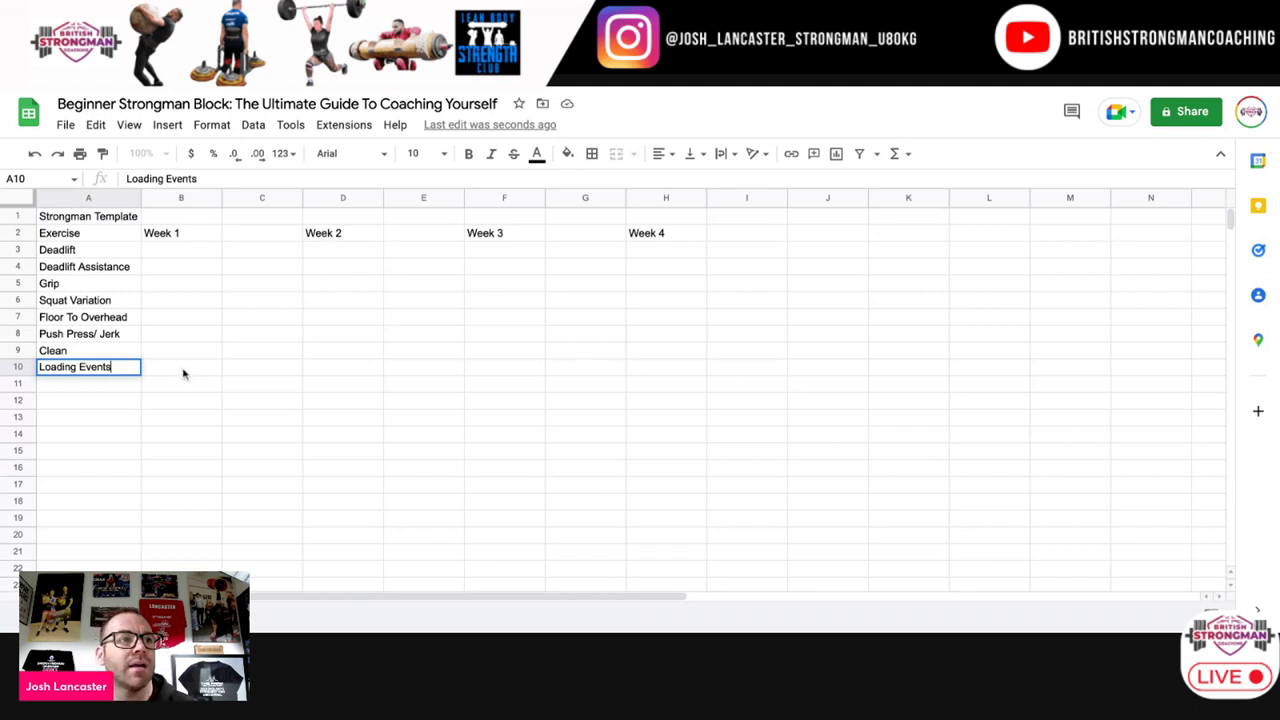
Step: Enter Moving - Speed Focus in cell A11 and widen column A slightly so the text fits
{"action": "left_click", "coordinate": [89, 387]}
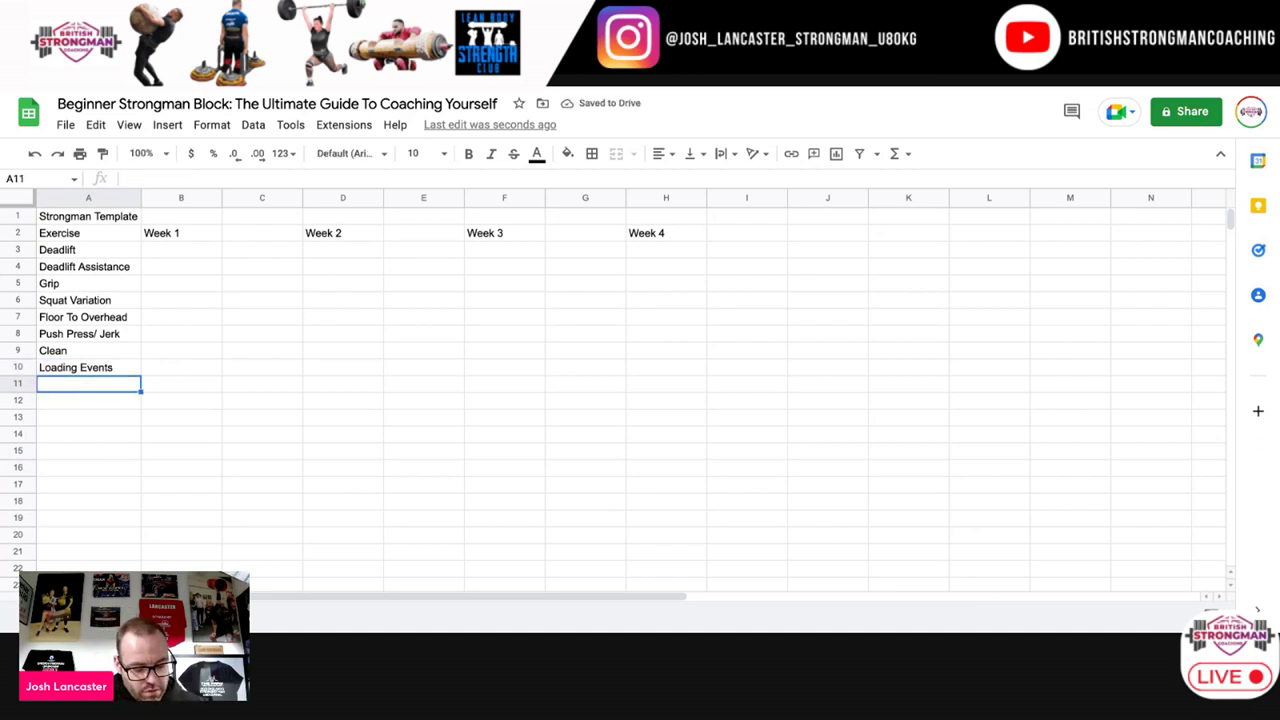
{"action": "type", "text": "Moving"}
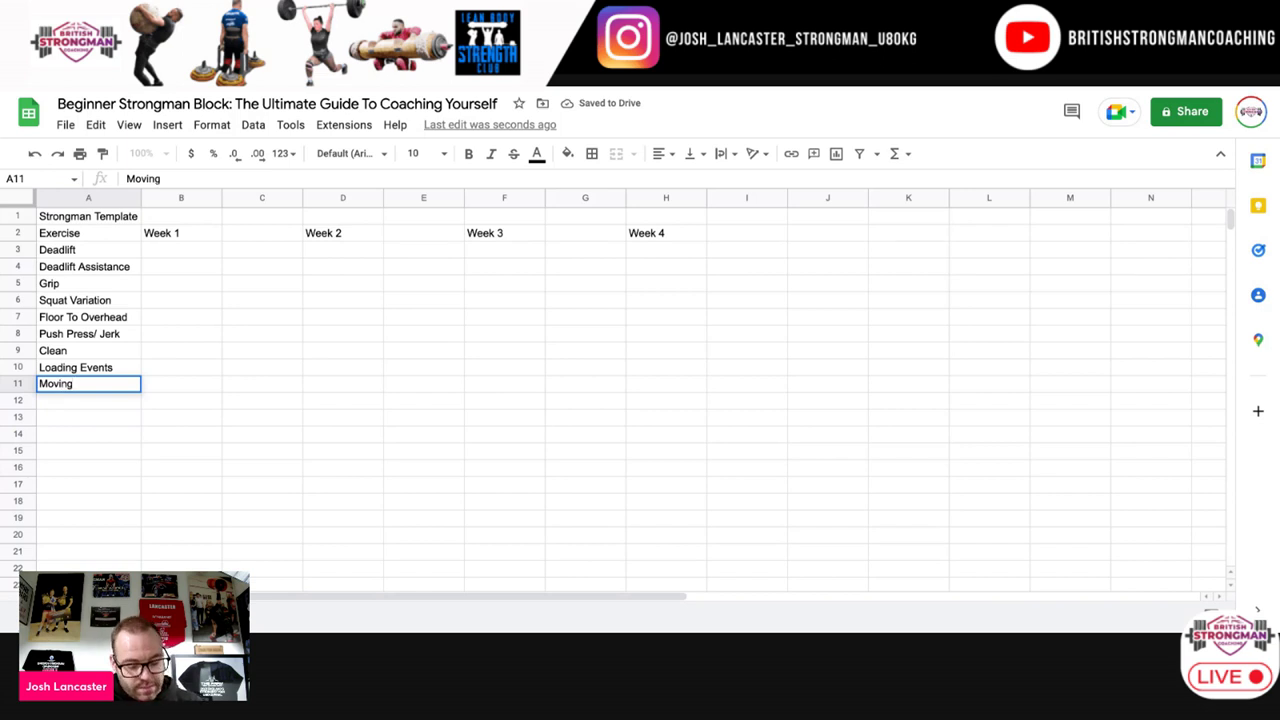
{"action": "type", "text": " - Speed"}
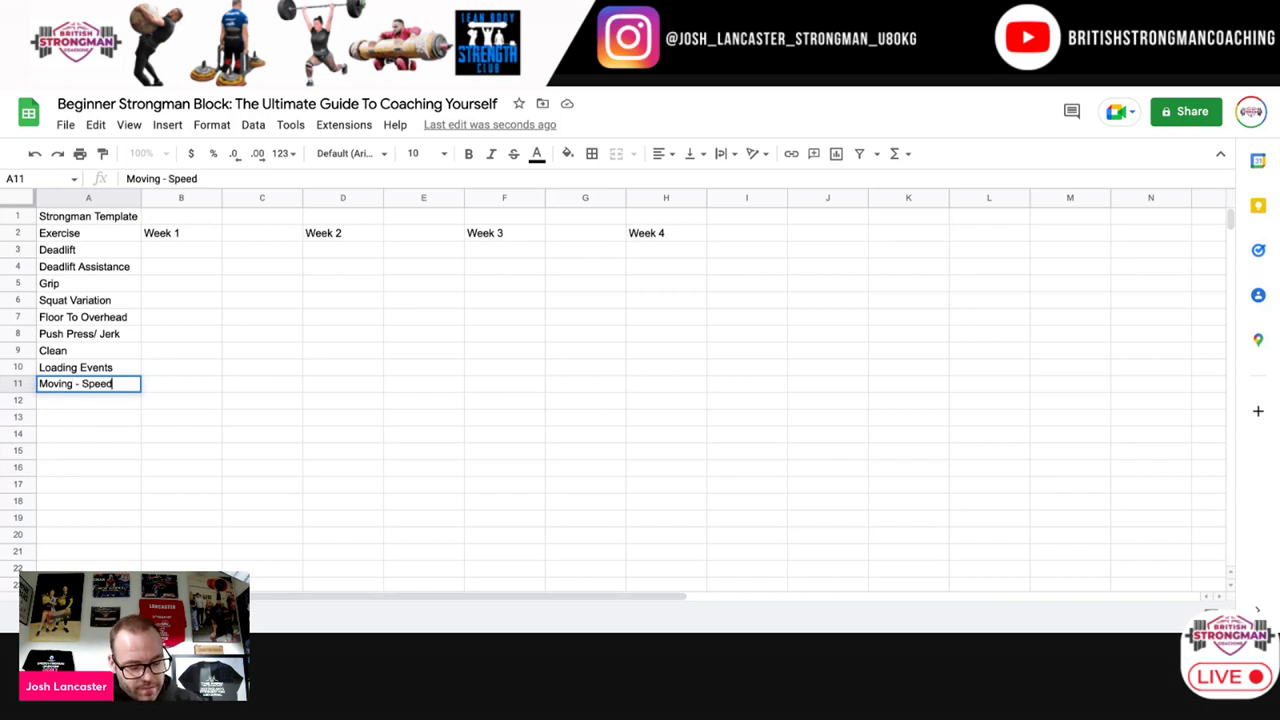
{"action": "type", "text": " Focus"}
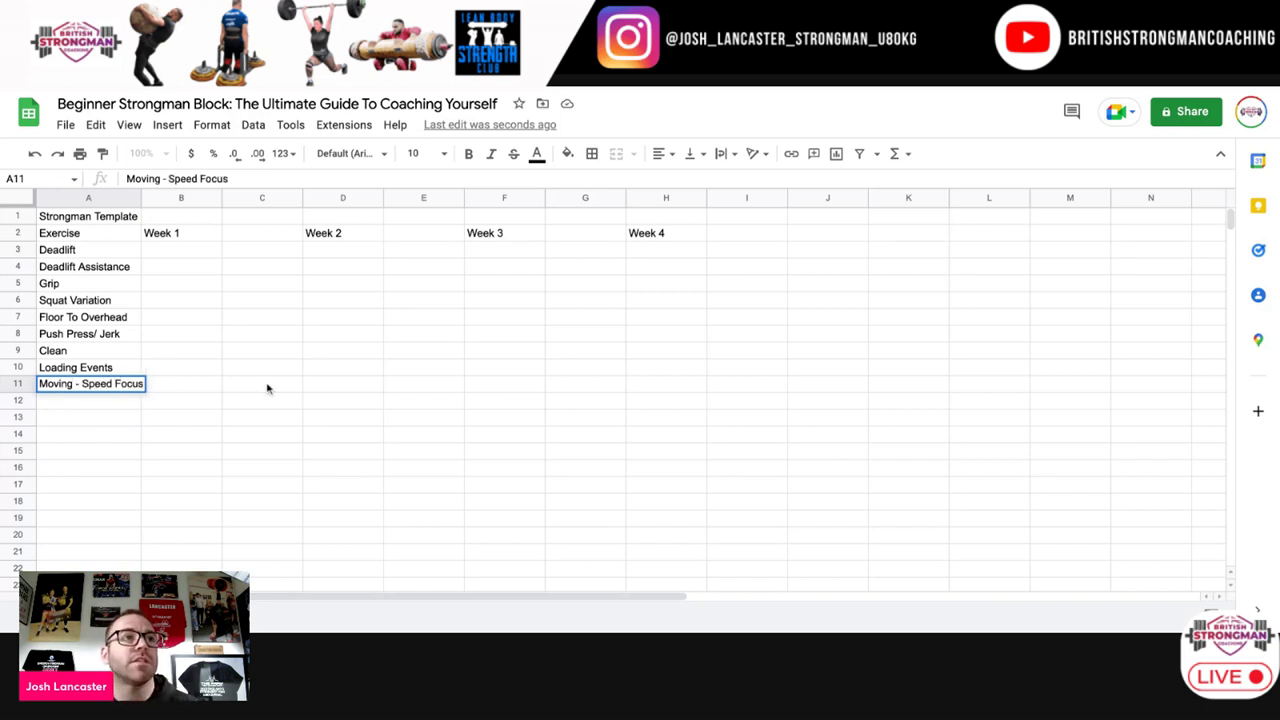
{"action": "left_click", "coordinate": [140, 205]}
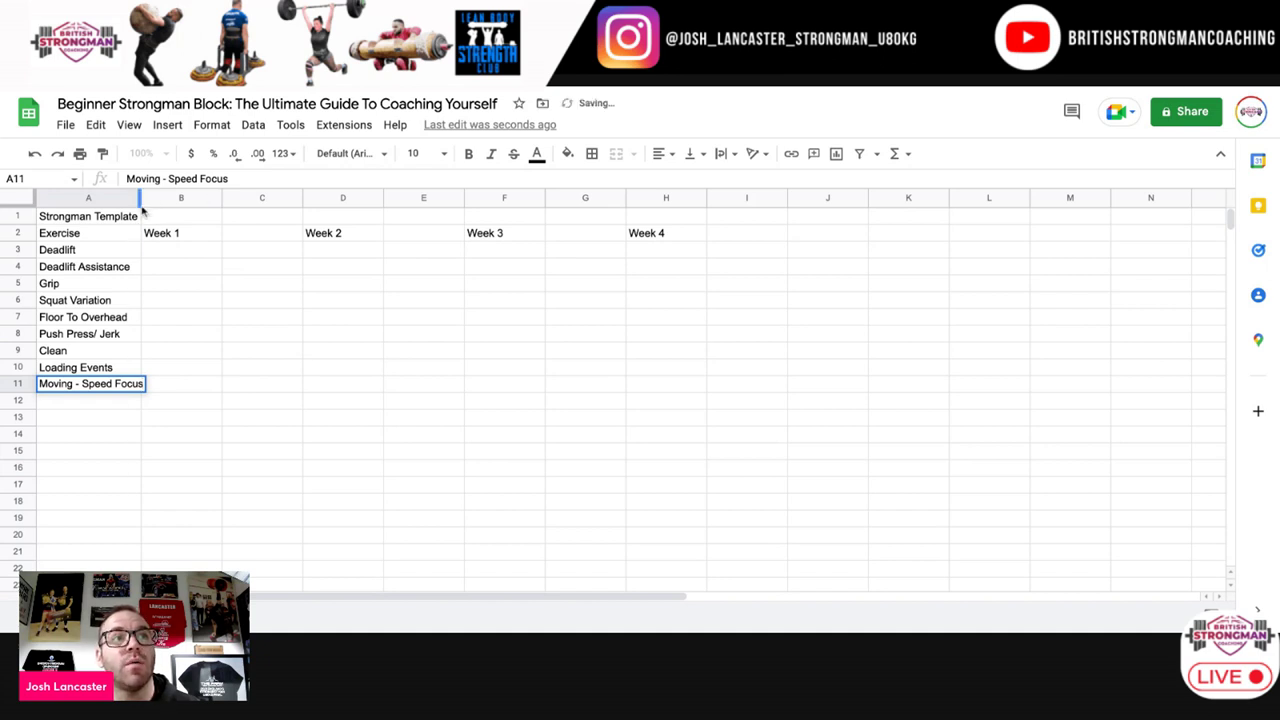
{"action": "left_click_drag", "start_coordinate": [140, 198], "coordinate": [153, 199]}
Step: Enter Moving - Endurance as the exercise in cell A12
{"action": "left_click", "coordinate": [57, 401]}
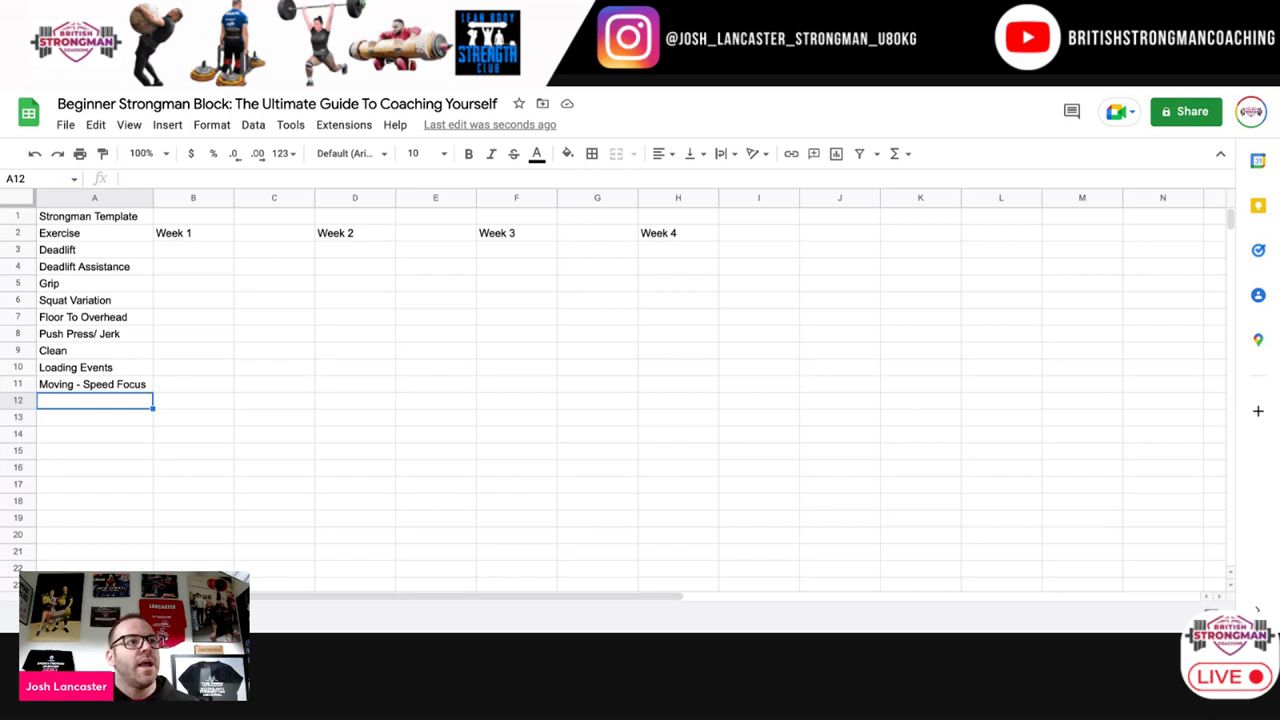
{"action": "type", "text": "Mopving"}
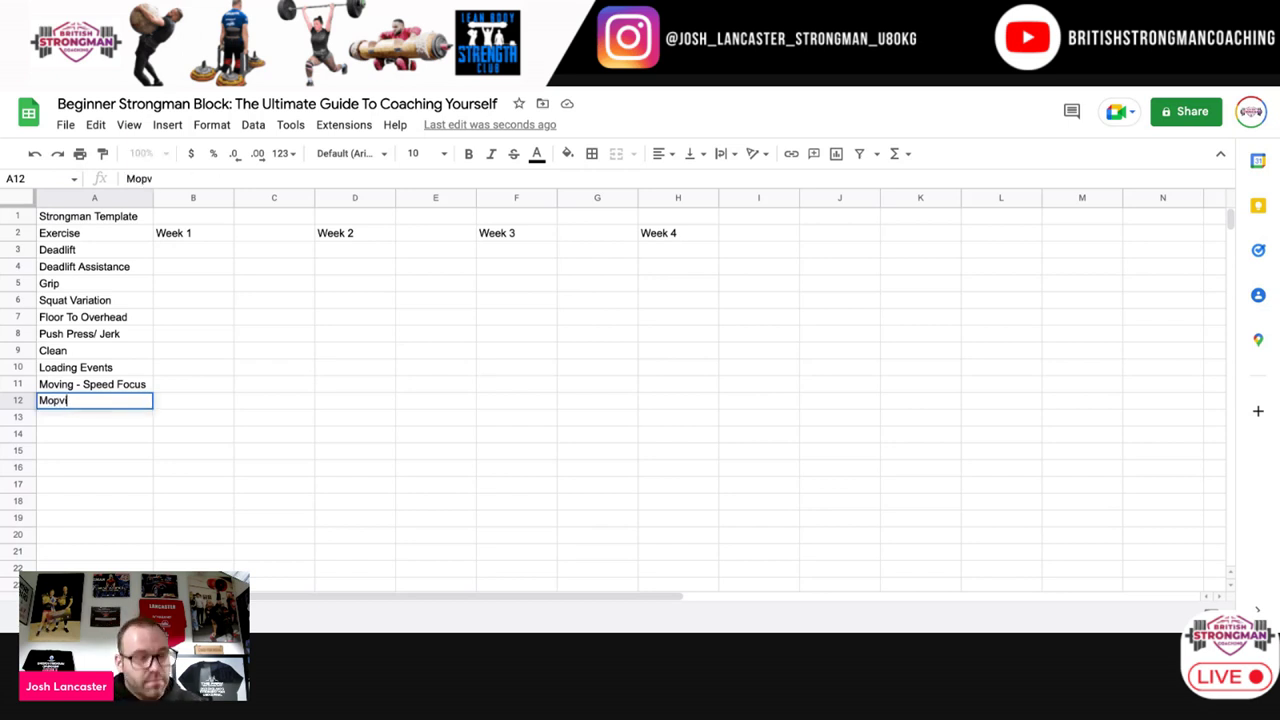
{"action": "key", "text": "BackSpace"}
{"action": "key", "text": "BackSpace"}
{"action": "key", "text": "BackSpace"}
{"action": "key", "text": "BackSpace"}
{"action": "key", "text": "BackSpace"}
{"action": "type", "text": "b"}
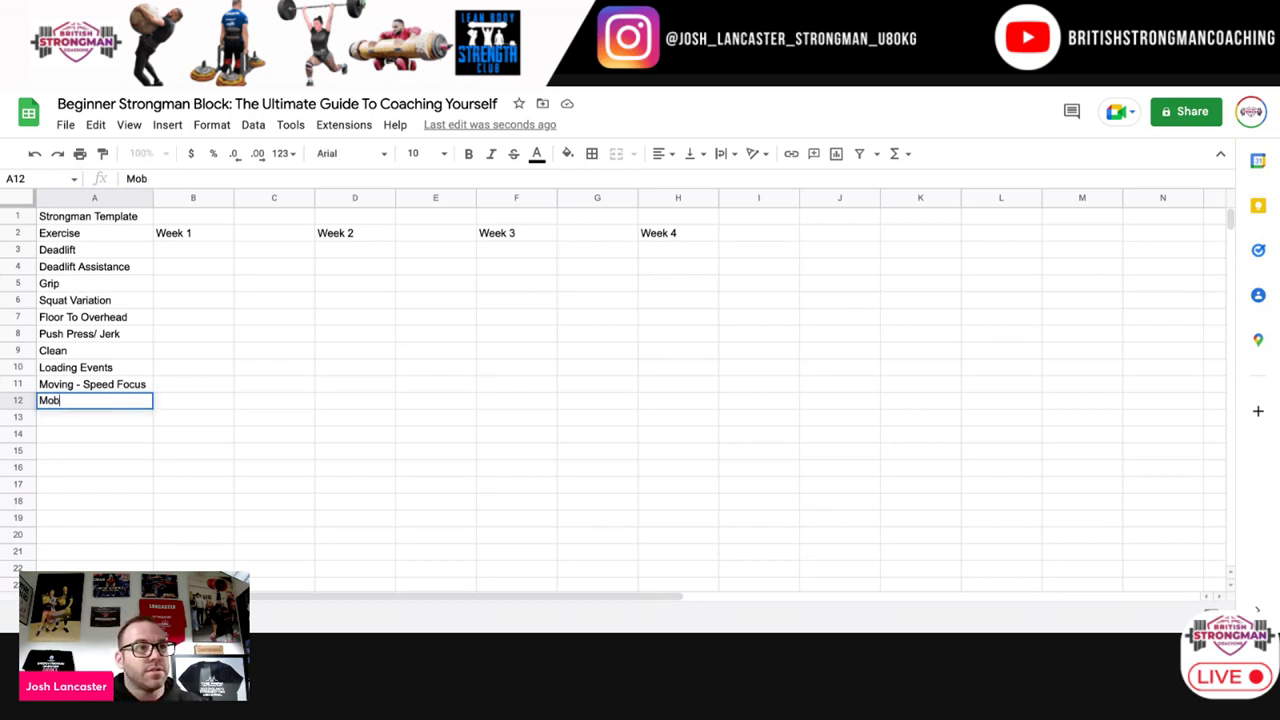
{"action": "key", "text": "BackSpace"}
{"action": "type", "text": "ving"}
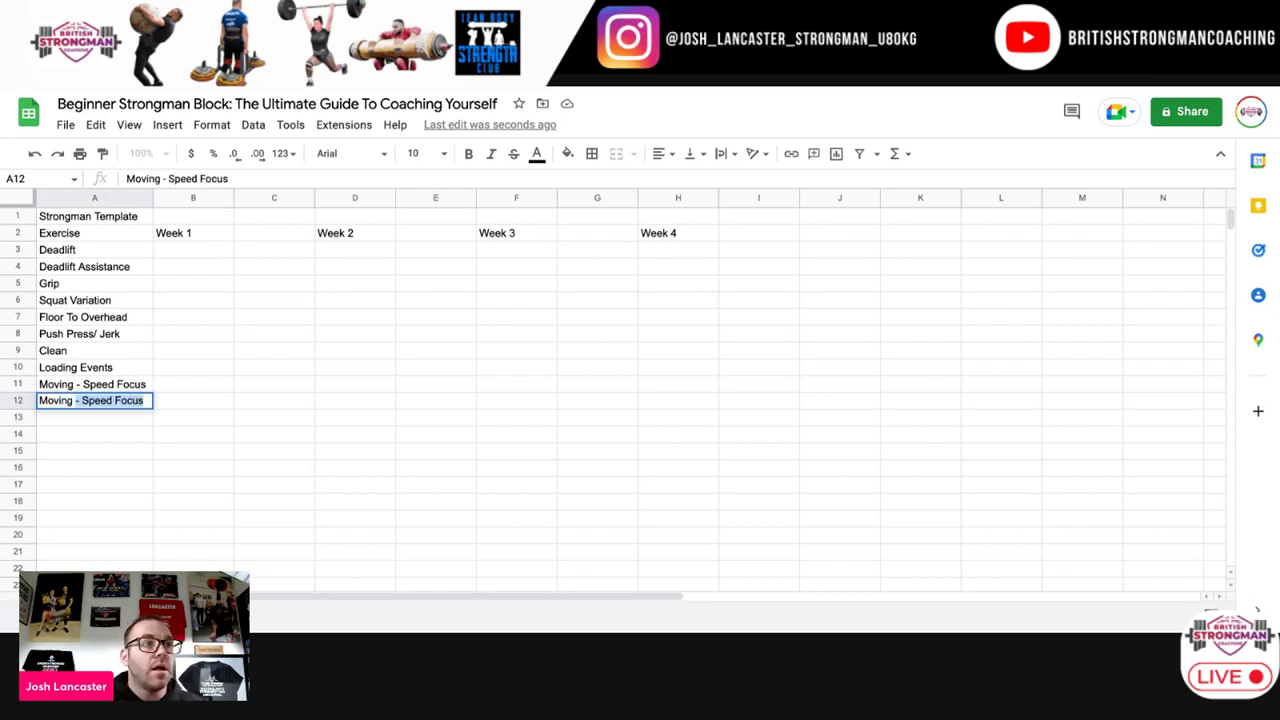
{"action": "type", "text": " -0 Endura"}
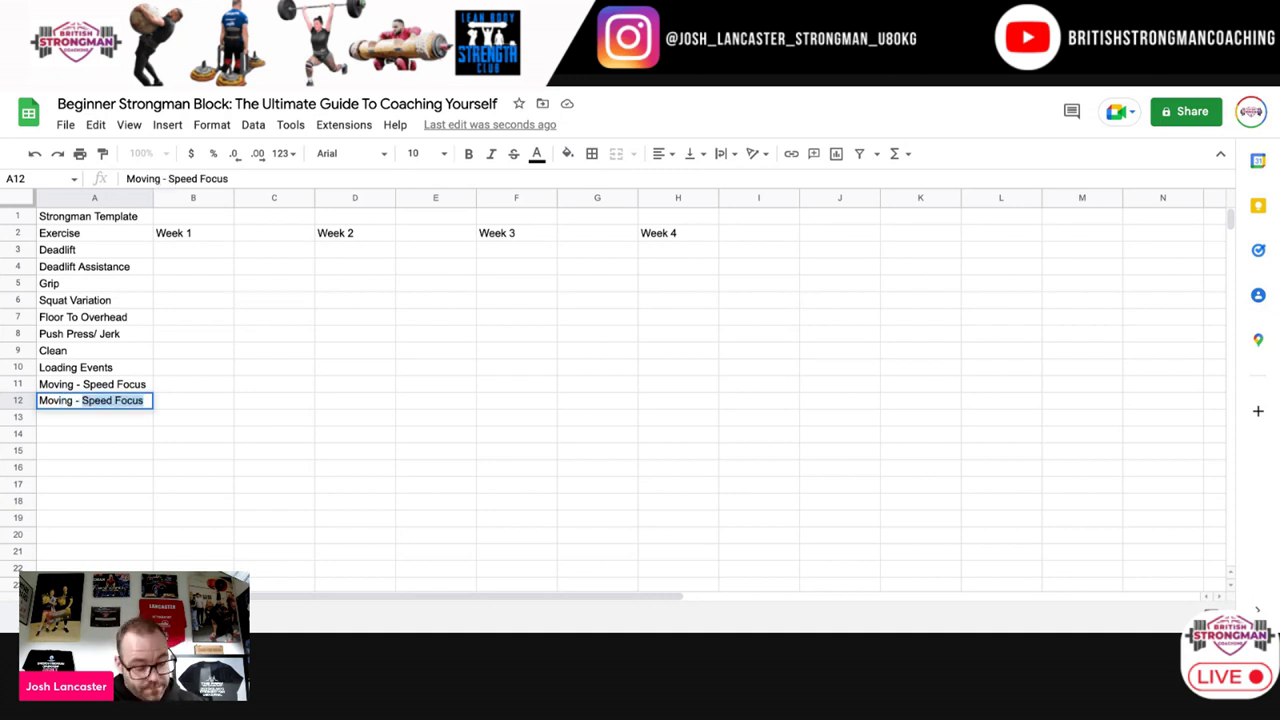
{"action": "type", "text": "ne"}
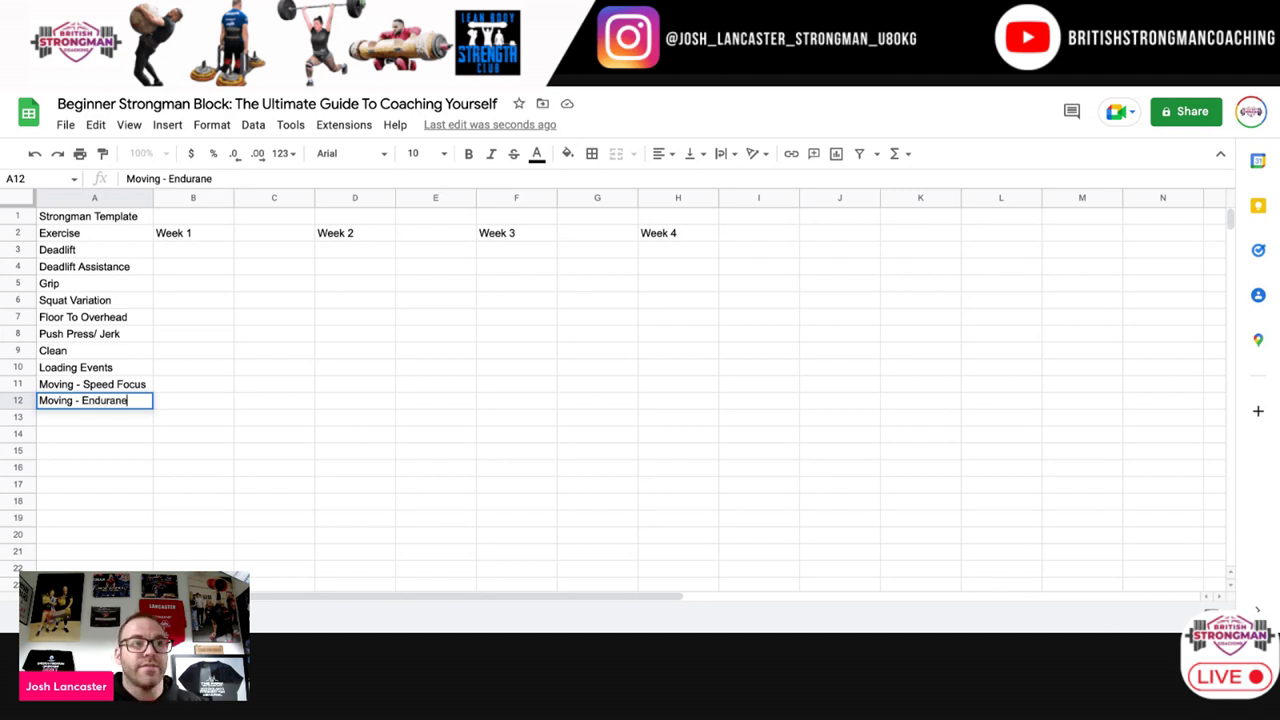
{"action": "key", "text": "BackSpace"}
{"action": "type", "text": "ce"}
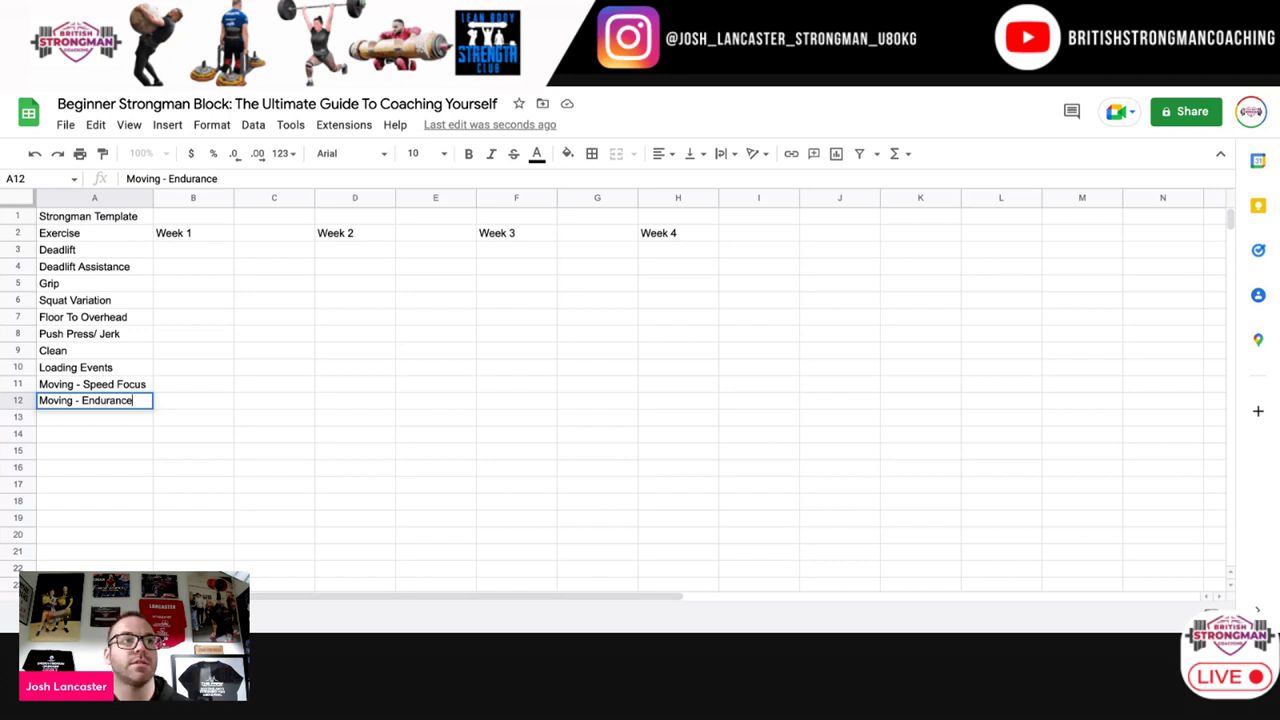
{"action": "scroll", "coordinate": [90, 412], "scroll_direction": "down", "scroll_amount": 5}
{"action": "scroll", "coordinate": [90, 412], "scroll_direction": "right", "scroll_amount": 6}
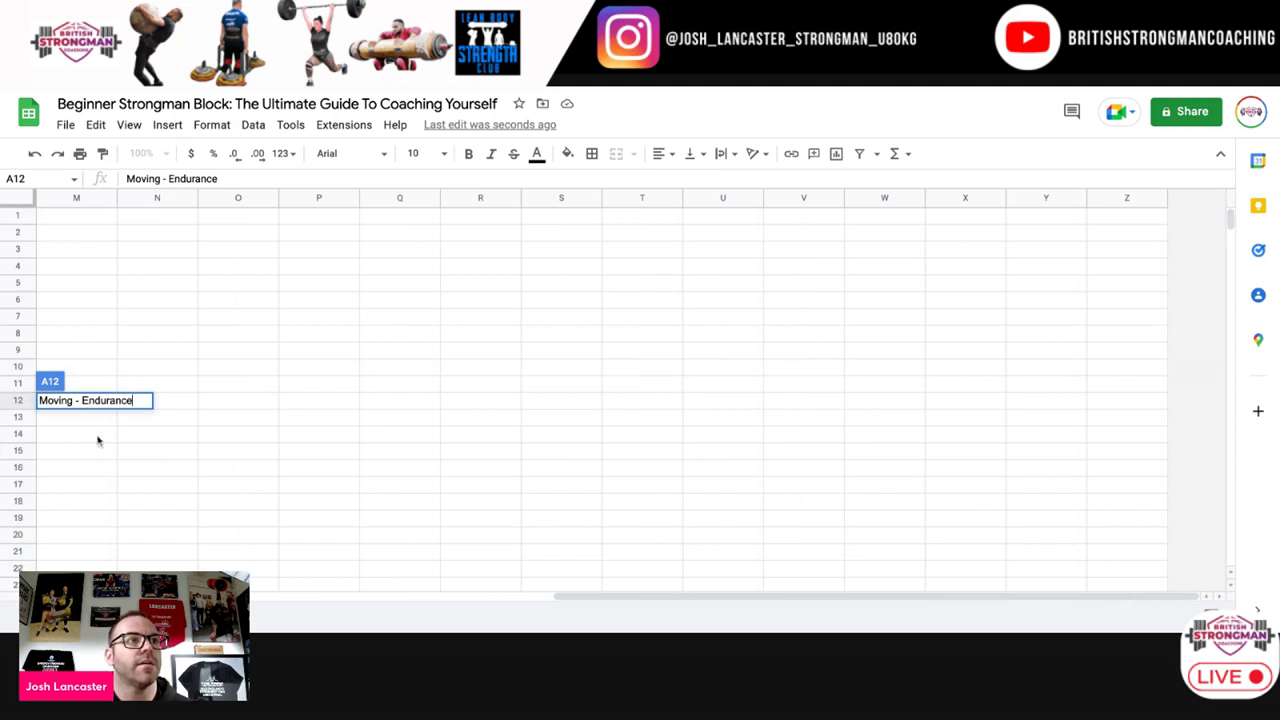
{"action": "left_click", "coordinate": [98, 436]}
{"action": "left_click", "coordinate": [110, 416]}
{"action": "scroll", "coordinate": [115, 416], "scroll_direction": "left", "scroll_amount": 6}
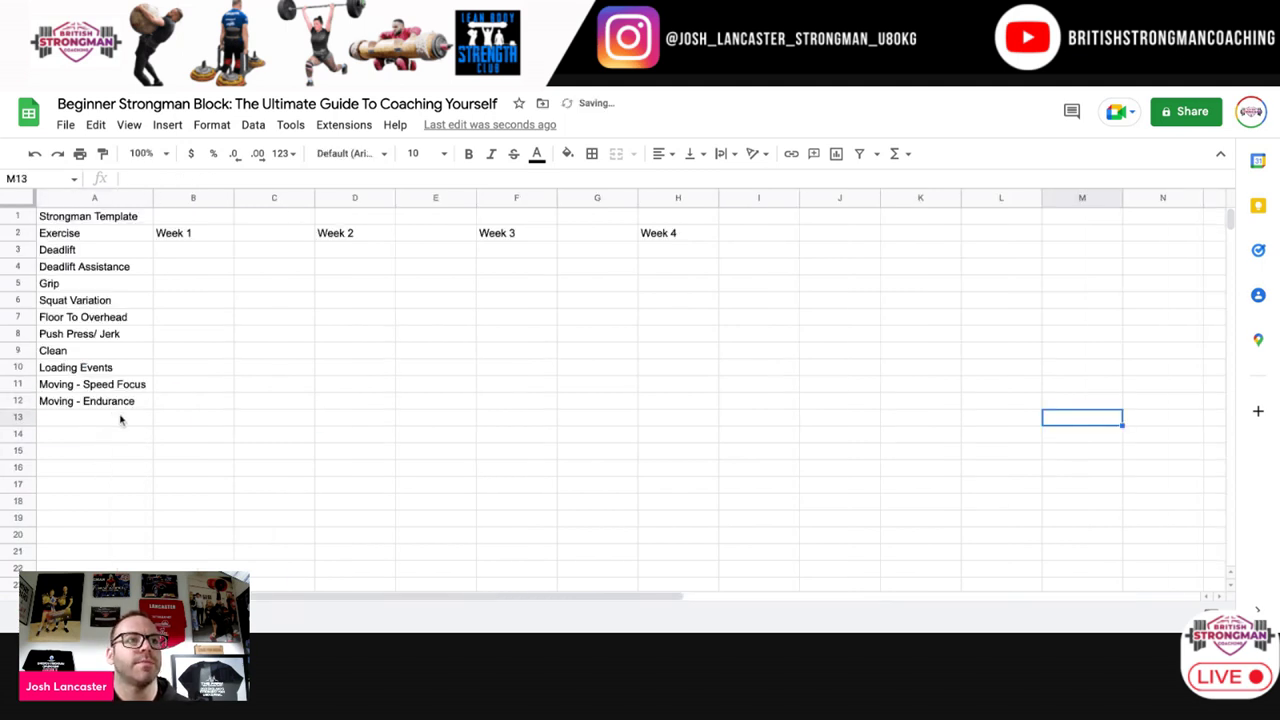
{"action": "scroll", "coordinate": [1000, 415], "scroll_direction": "right", "scroll_amount": 5}
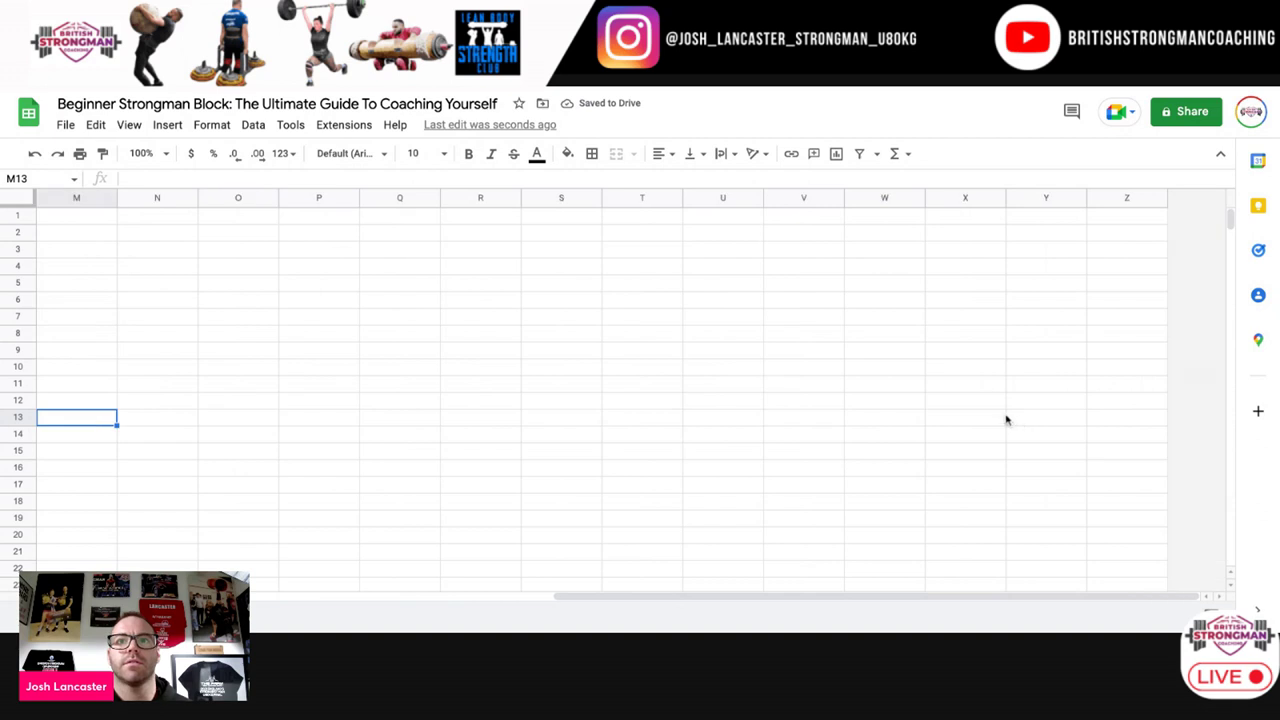
{"action": "scroll", "coordinate": [996, 423], "scroll_direction": "left", "scroll_amount": 5}
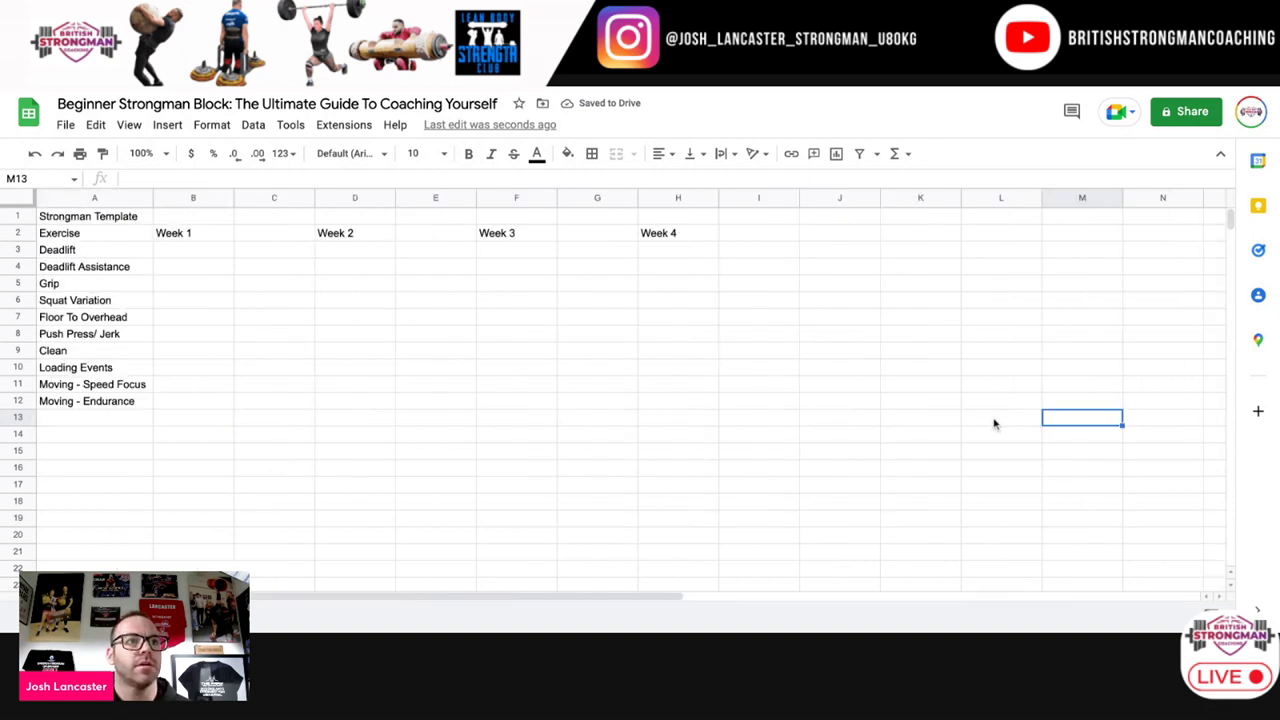
{"action": "left_click", "coordinate": [120, 404]}
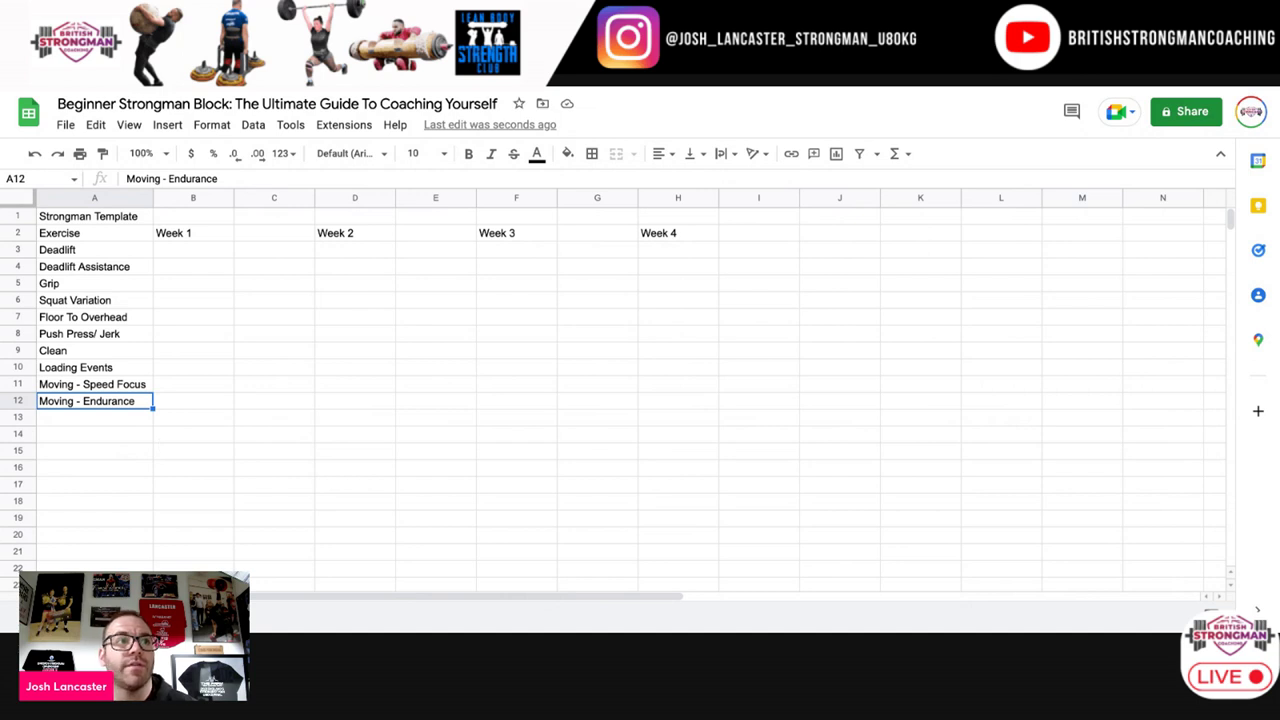
{"action": "left_click", "coordinate": [117, 369]}
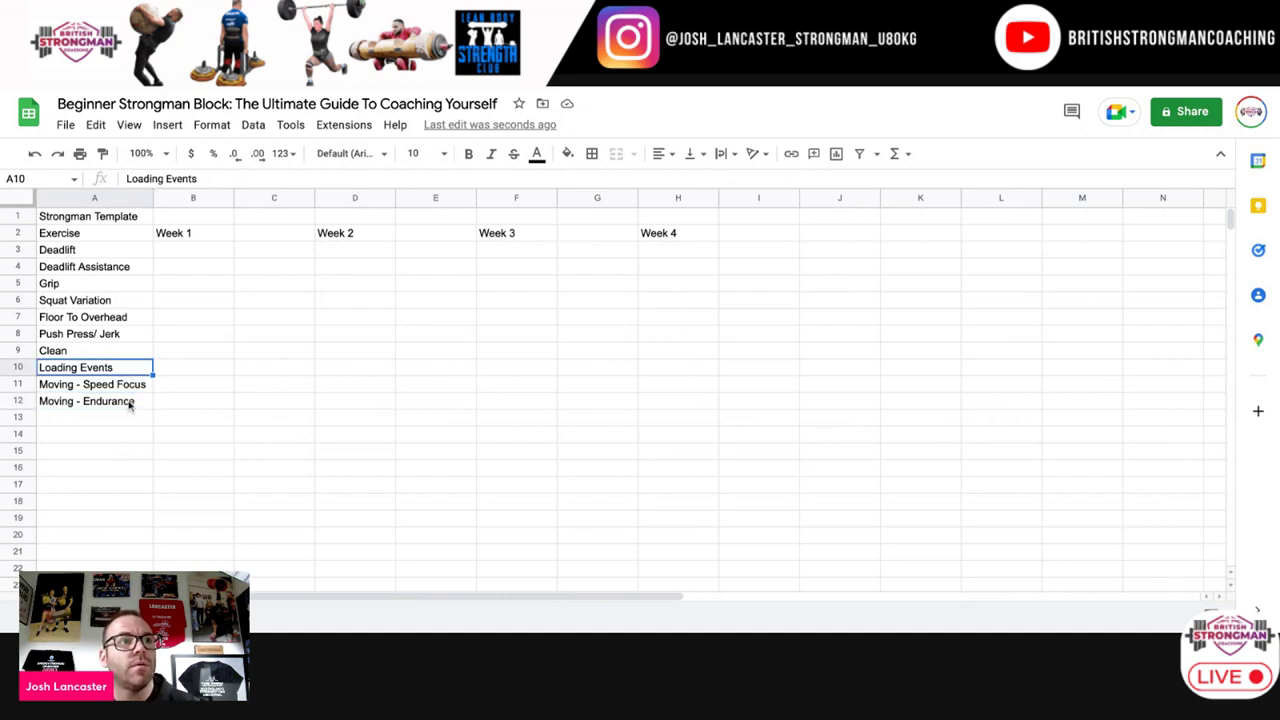
{"action": "left_click", "coordinate": [122, 419]}
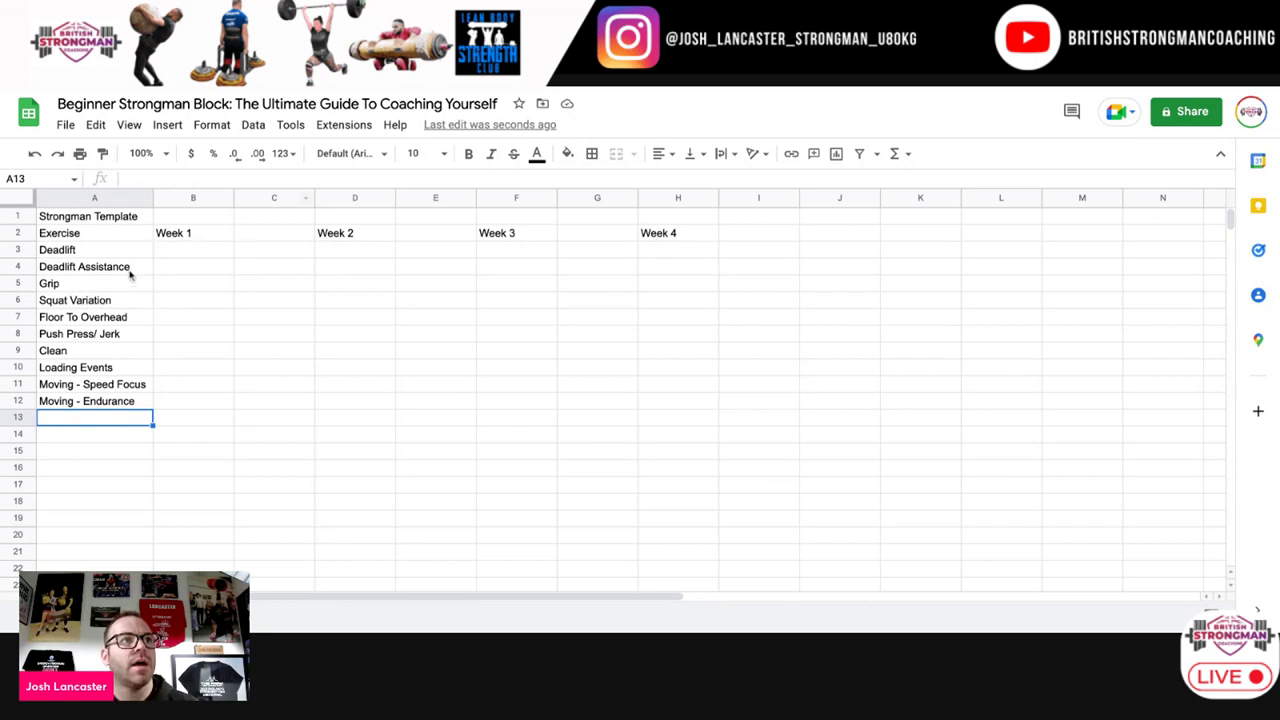
Step: Fill the Deadlift row with 5x5 for Week 1 in cell B3 and 6x4 for Week 2 in cell D3
{"action": "left_click", "coordinate": [203, 252]}
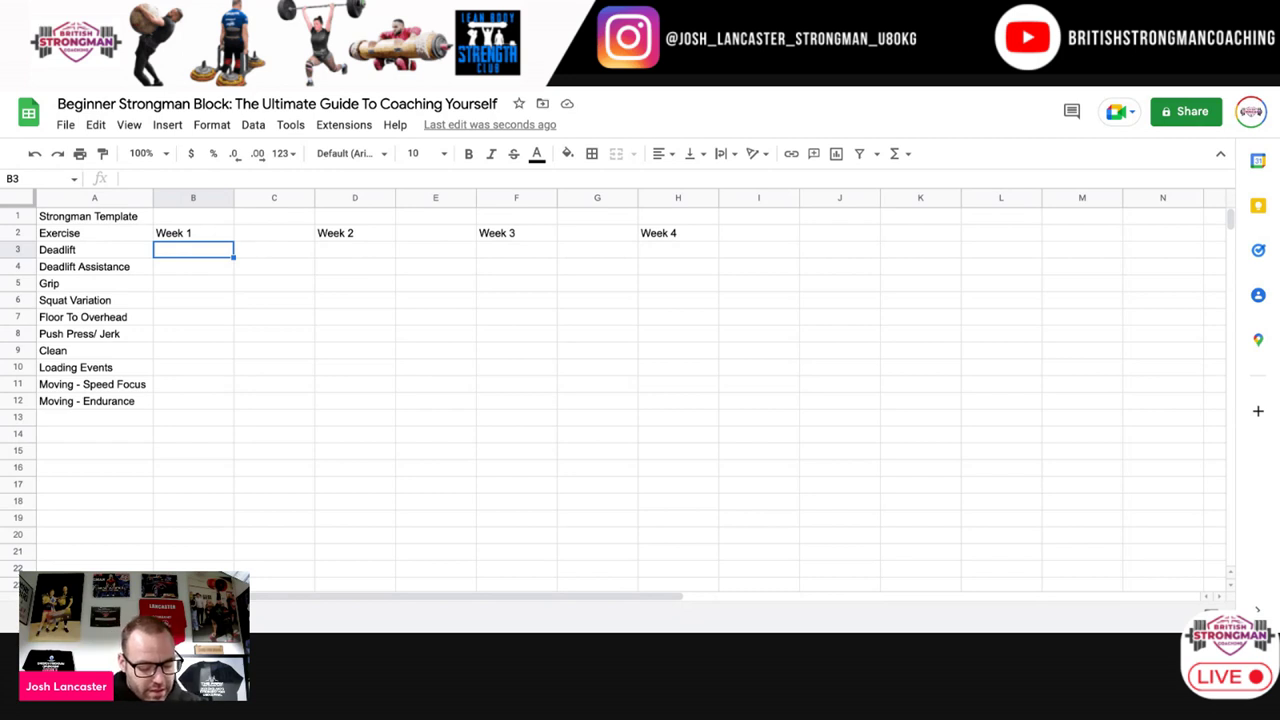
{"action": "type", "text": "5x5"}
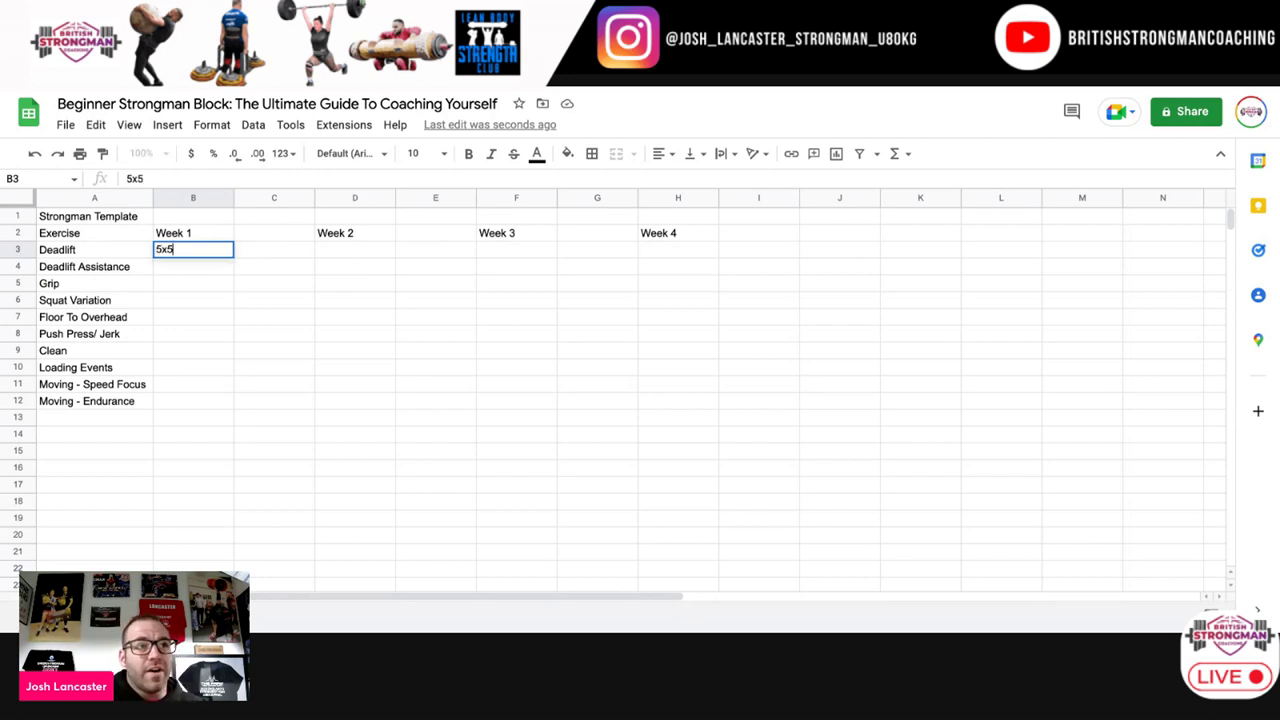
{"action": "left_click", "coordinate": [346, 252]}
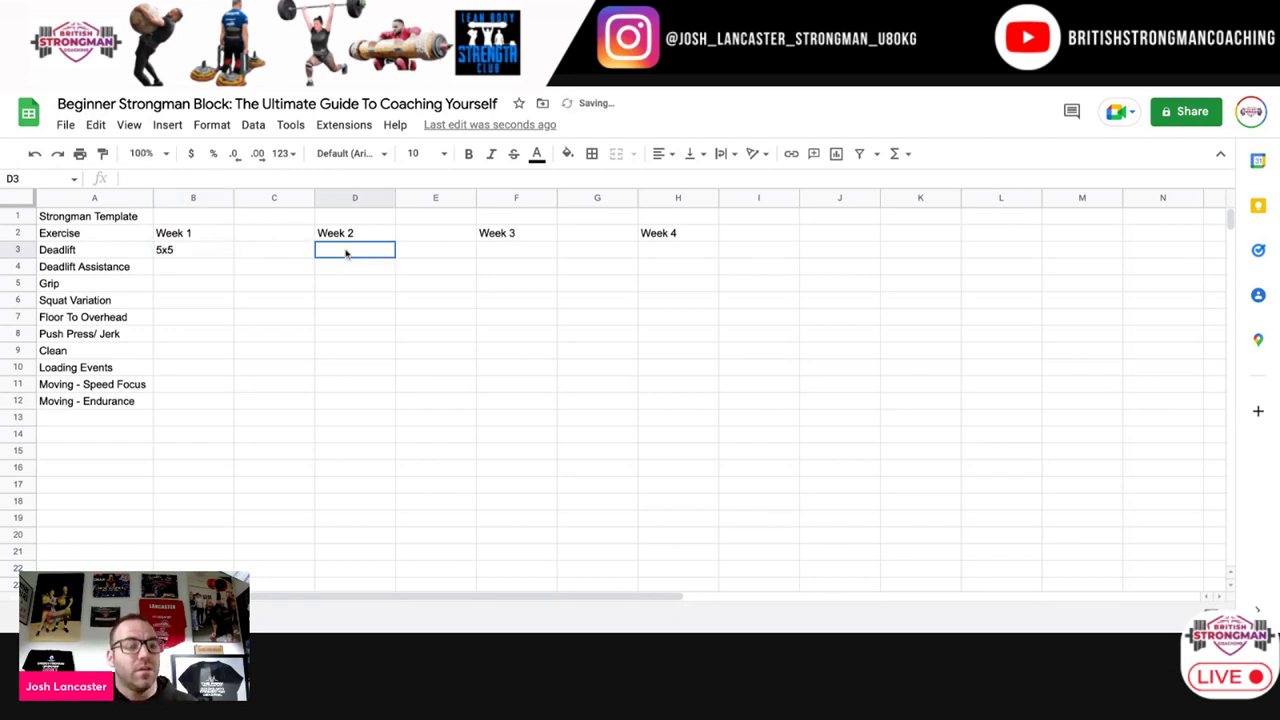
{"action": "type", "text": "6xx4"}
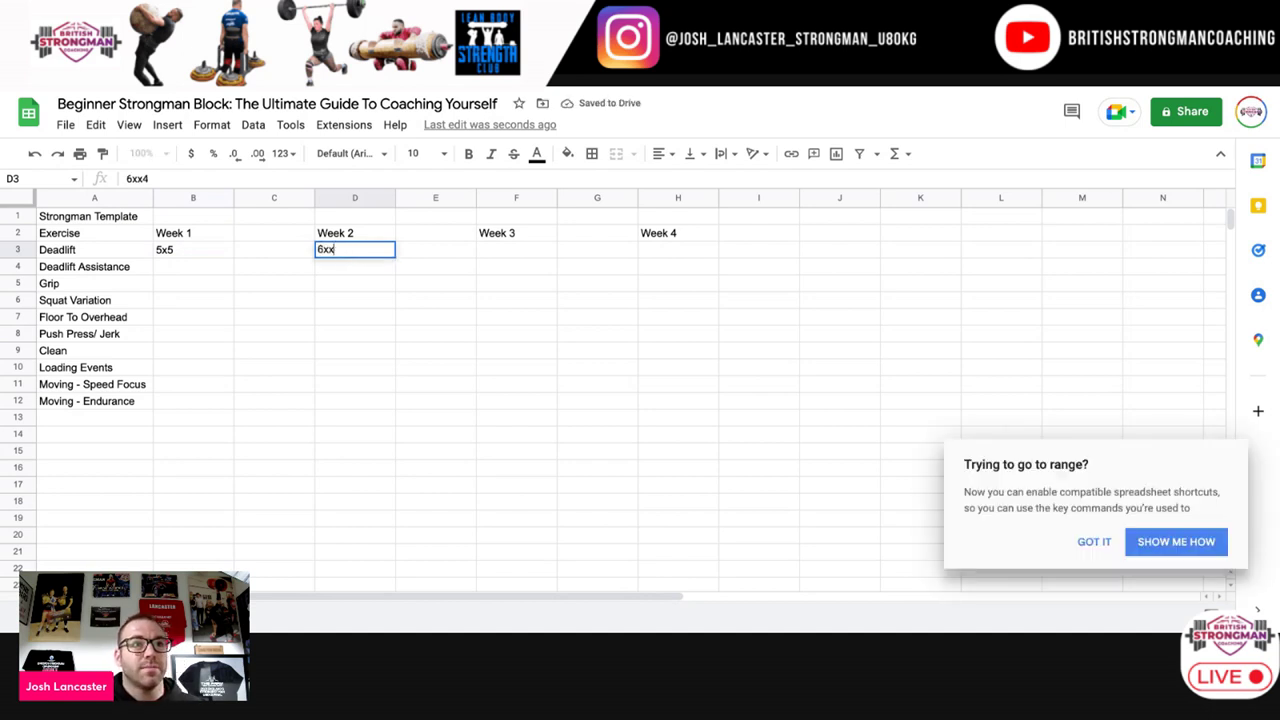
{"action": "key", "text": "BackSpace"}
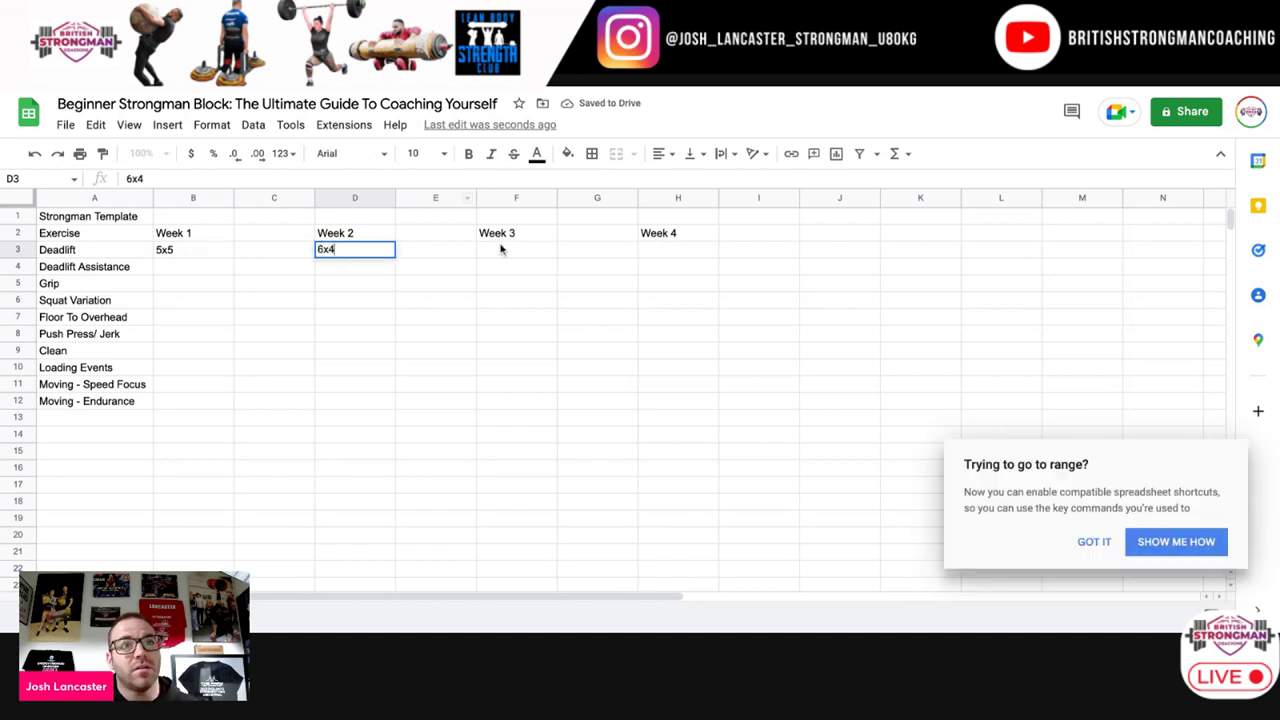
Step: Fill the Deadlift row with 7x3 for Week 3 in cell F3 and 8x2 for Week 4 in cell H3
{"action": "left_click", "coordinate": [500, 249]}
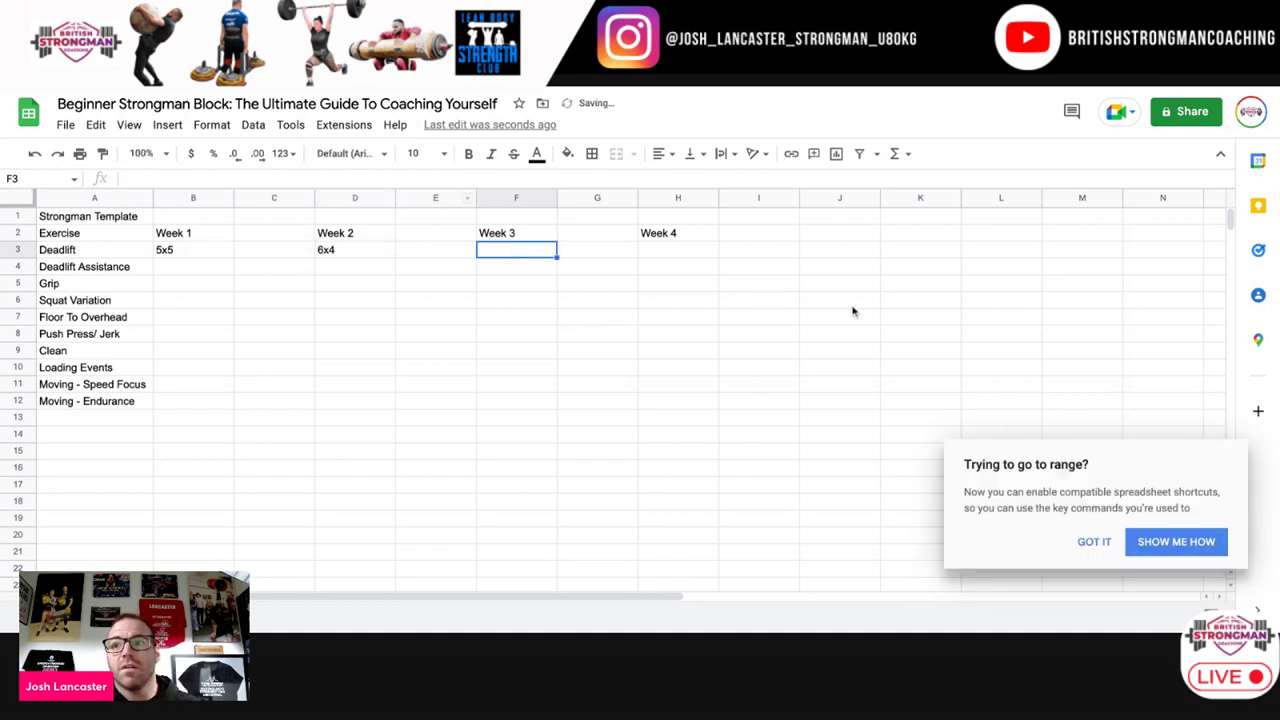
{"action": "left_click", "coordinate": [1096, 542]}
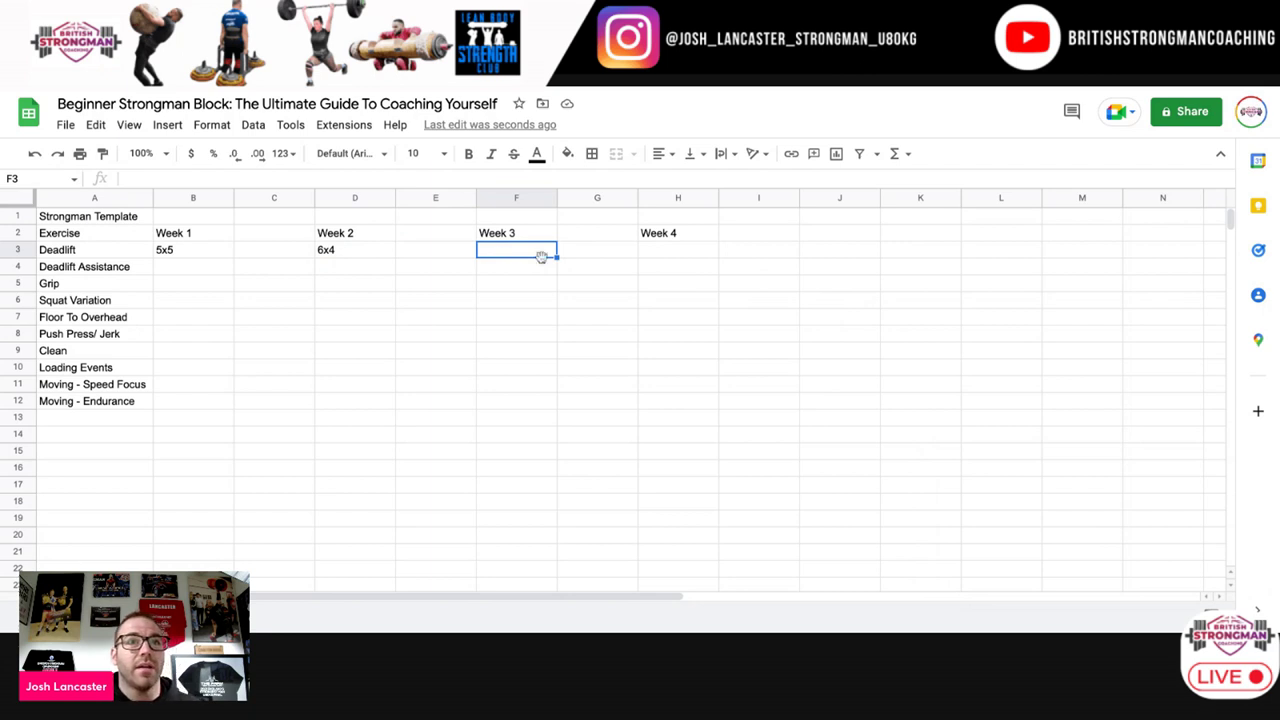
{"action": "type", "text": "7x"}
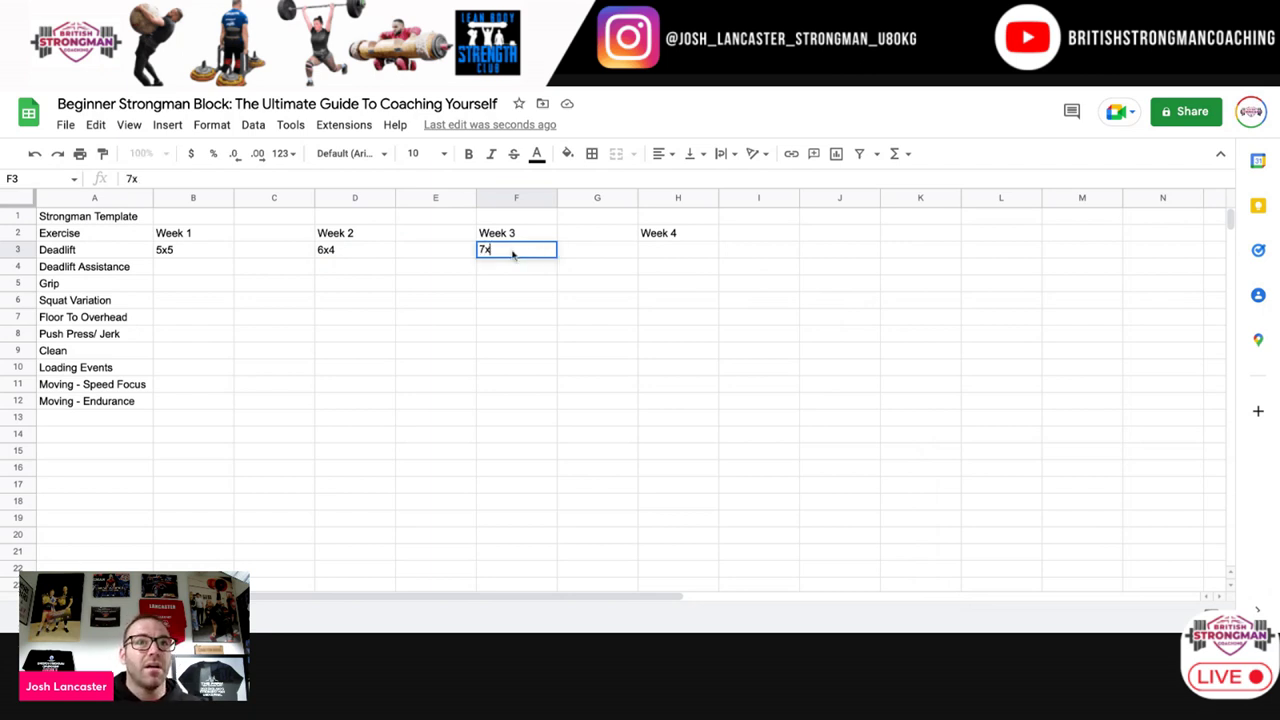
{"action": "type", "text": "3"}
{"action": "key", "text": "Tab"}
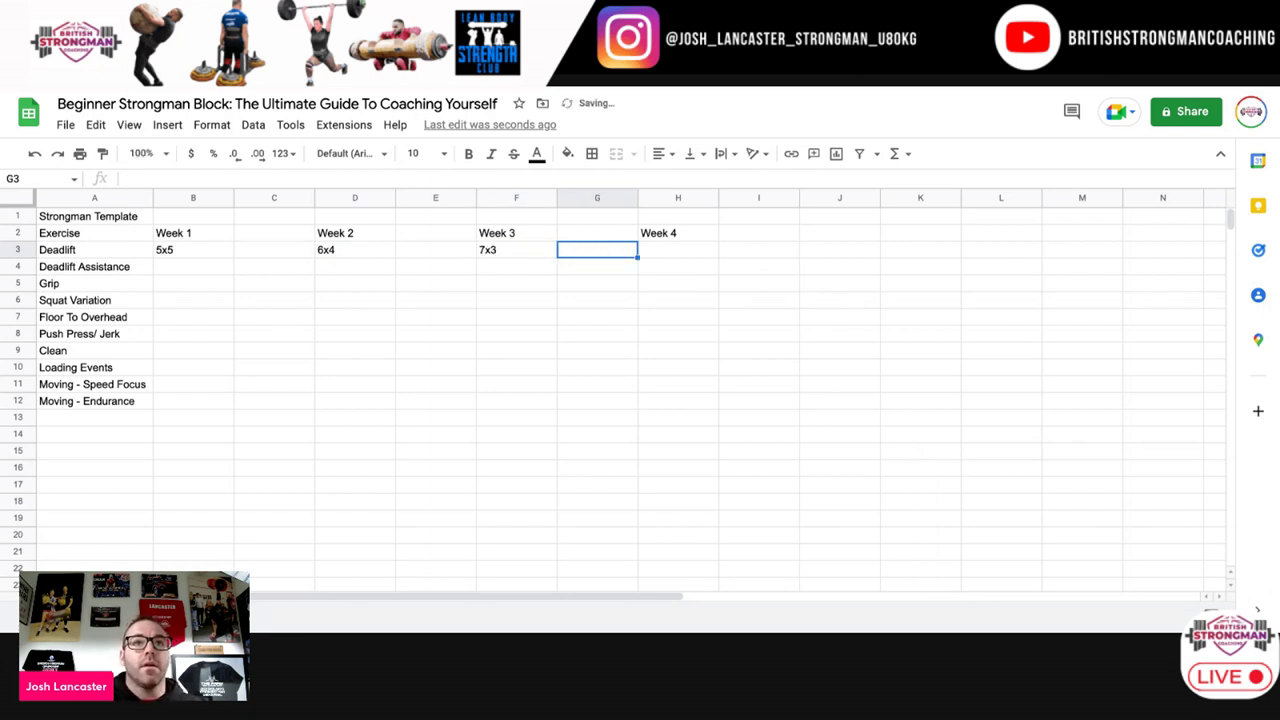
{"action": "key", "text": "Tab"}
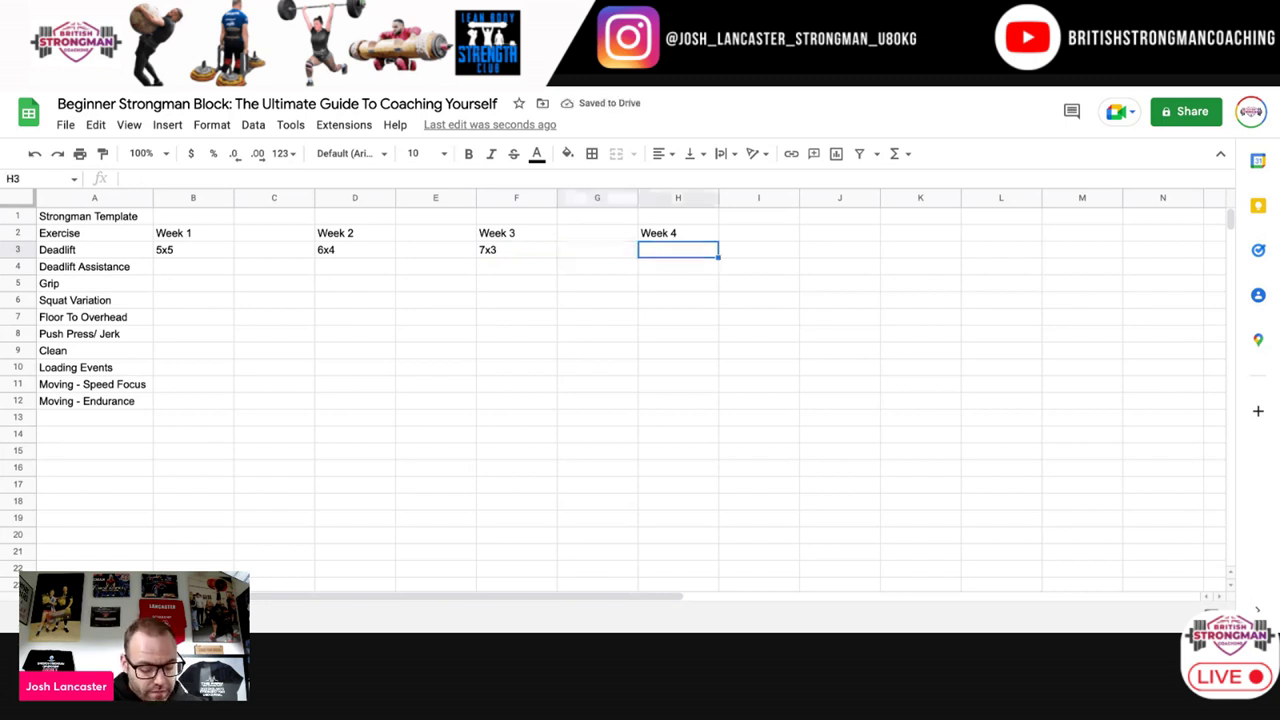
{"action": "type", "text": "8x2"}
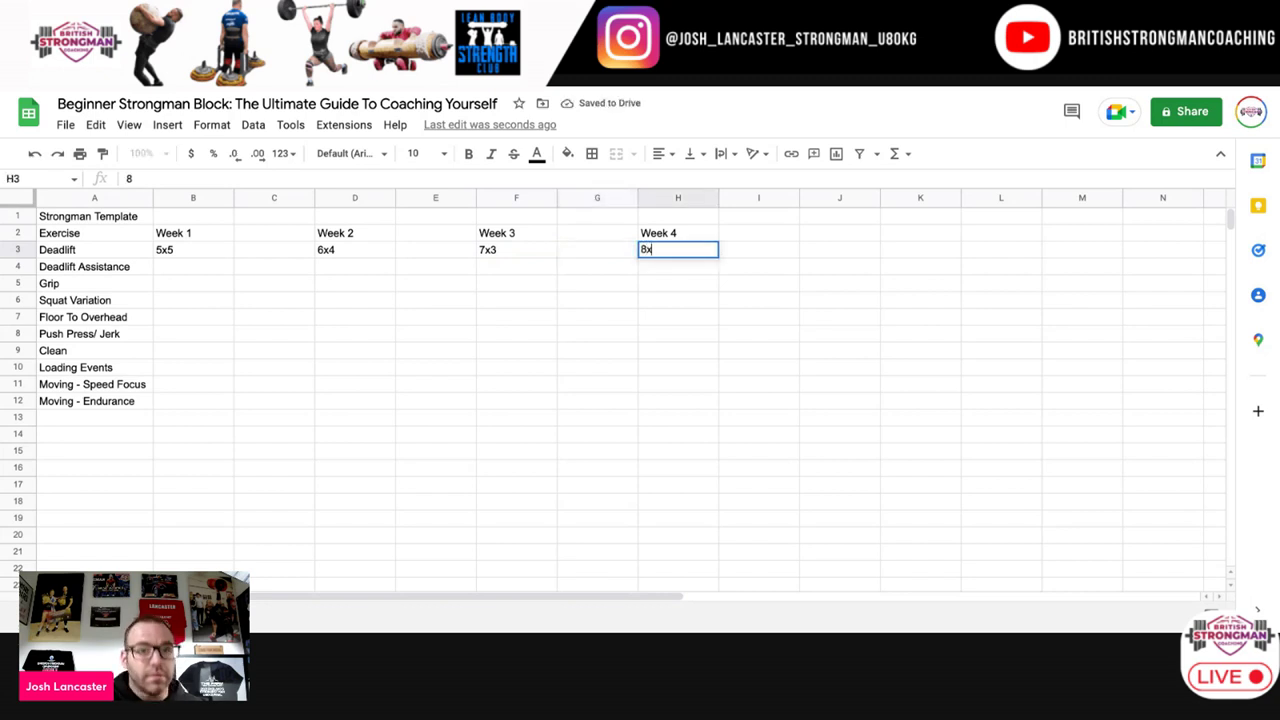
{"action": "left_click", "coordinate": [202, 270]}
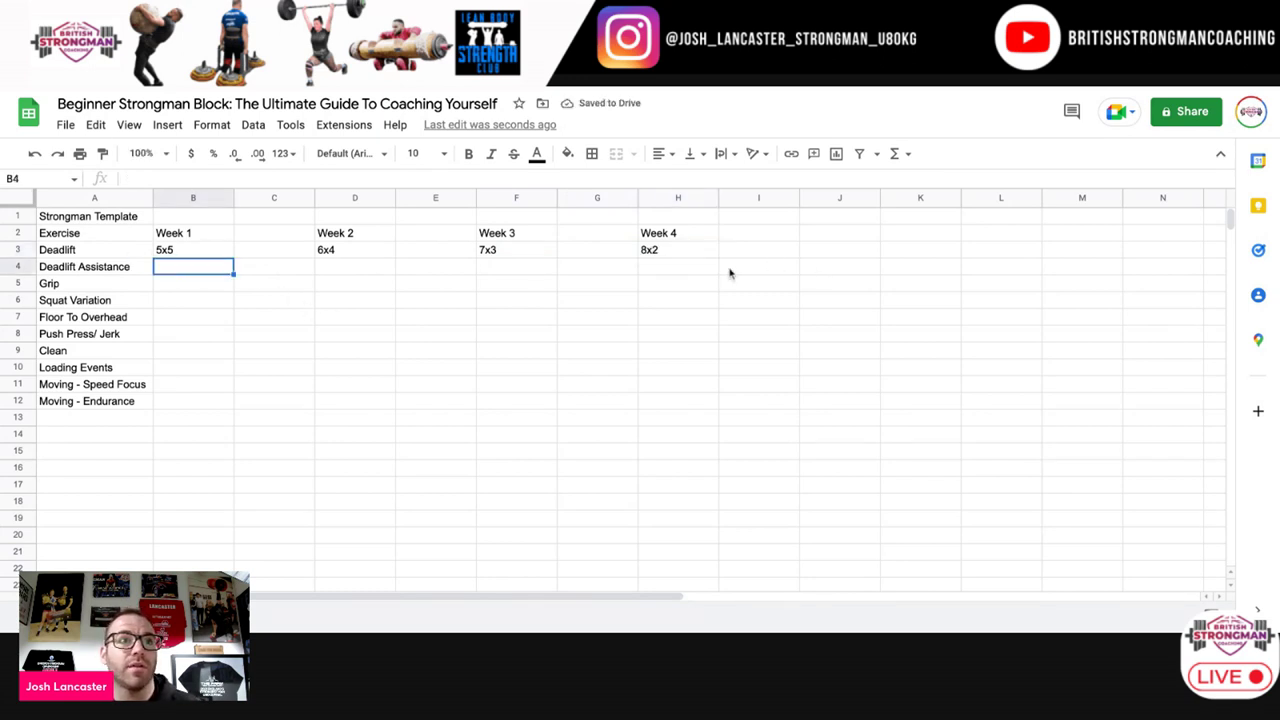
{"action": "left_click", "coordinate": [179, 254]}
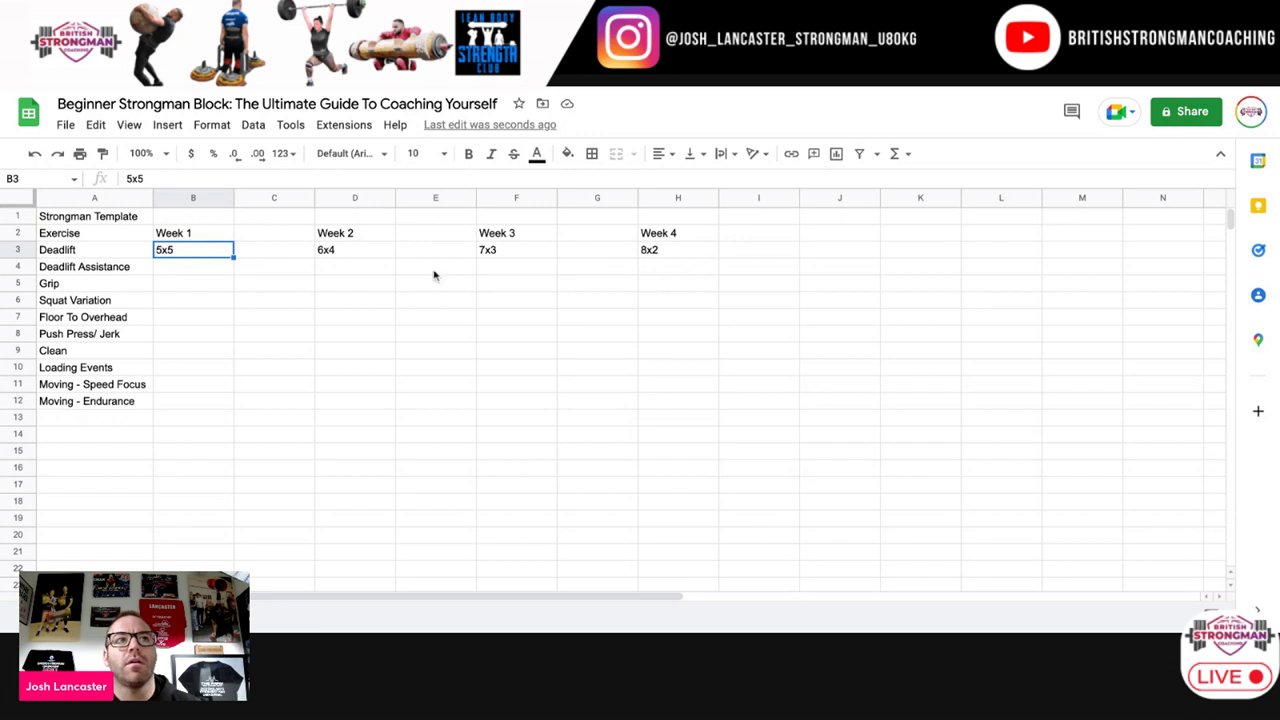
Step: Enter 15" Deadlift as the Week 1 Deadlift Assistance exercise in cell B4
{"action": "left_click", "coordinate": [185, 270]}
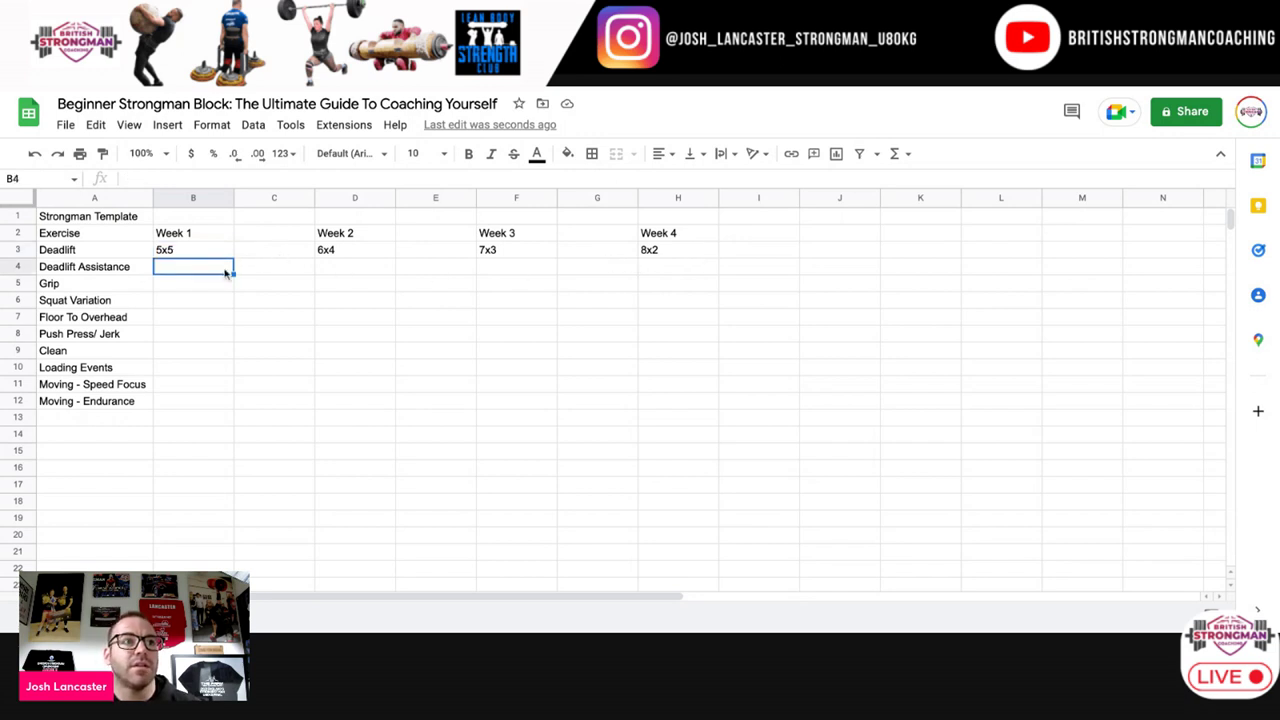
{"action": "type", "text": "15"}
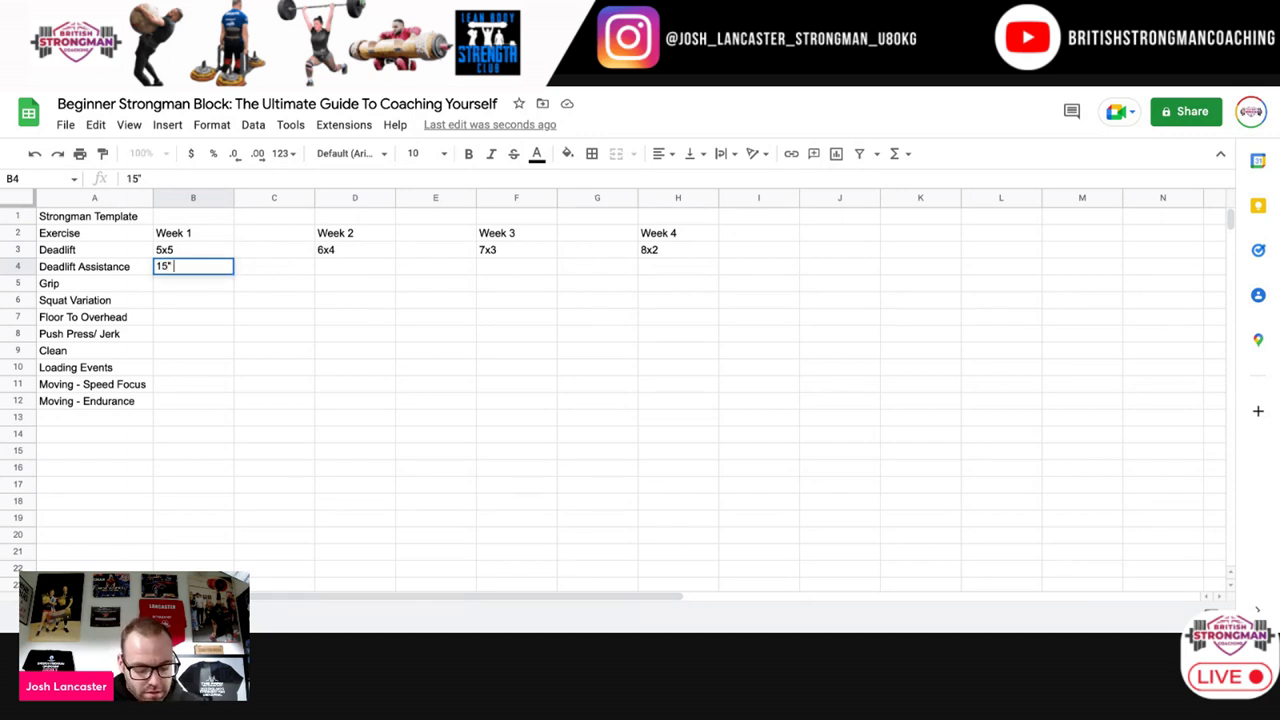
{"action": "type", "text": "\" Deadlift"}
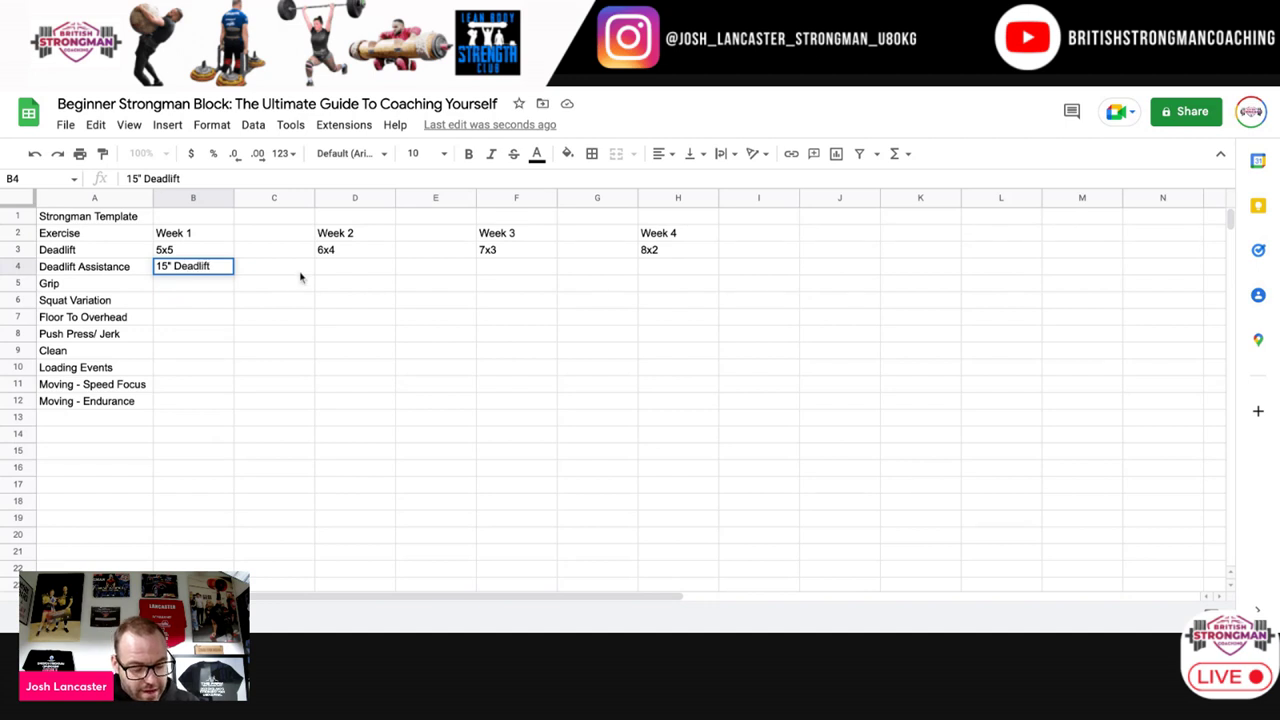
{"action": "left_click", "coordinate": [175, 267]}
{"action": "left_click", "coordinate": [147, 267]}
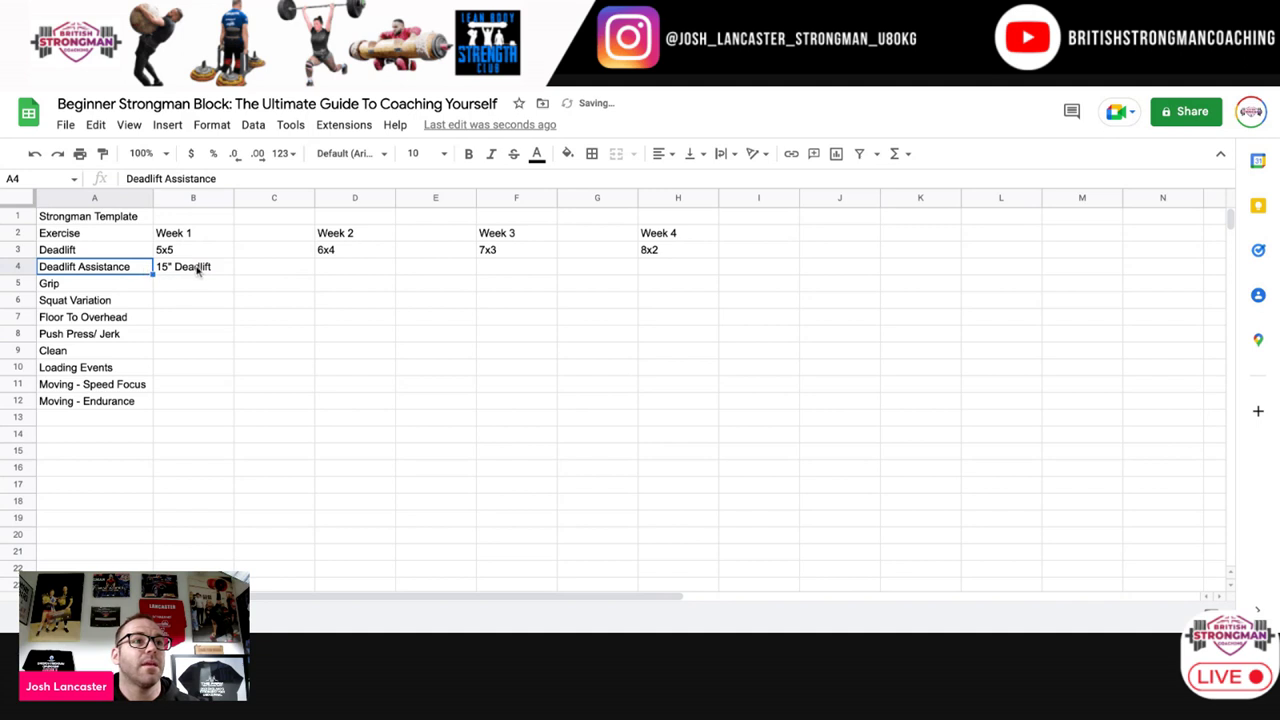
{"action": "left_click", "coordinate": [206, 267]}
{"action": "left_click", "coordinate": [197, 251]}
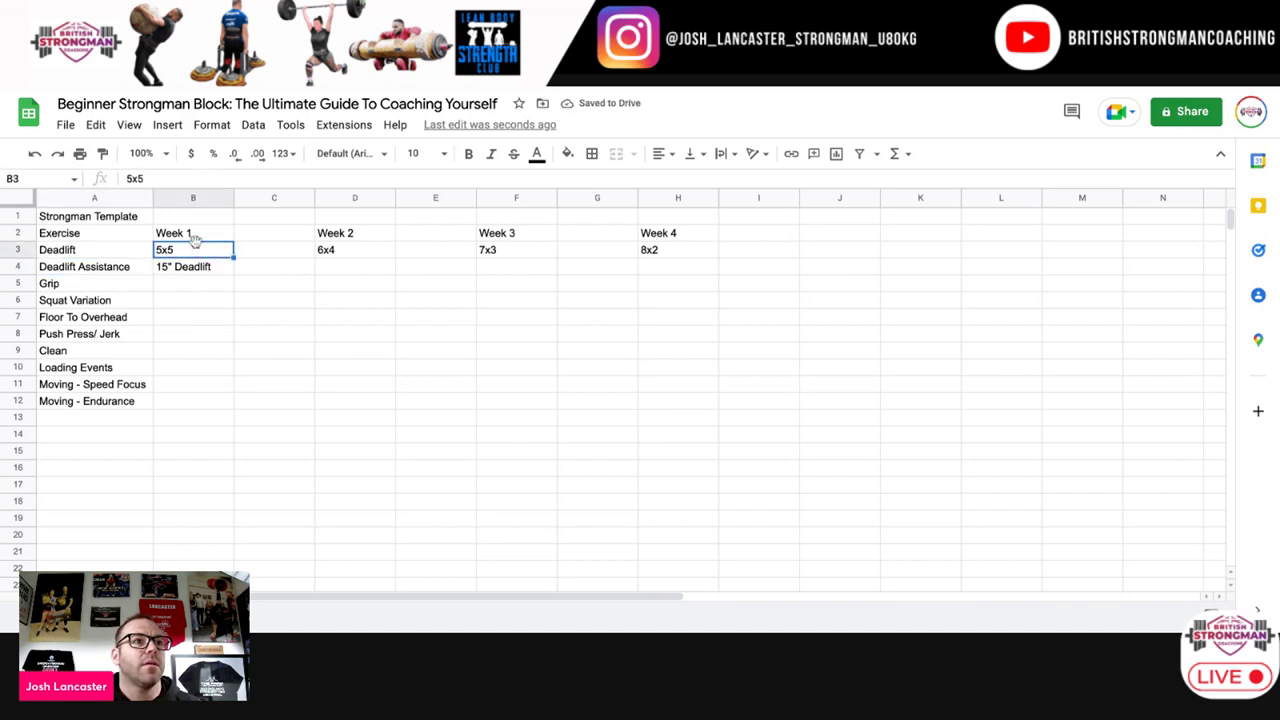
{"action": "left_click_drag", "start_coordinate": [195, 243], "coordinate": [194, 249]}
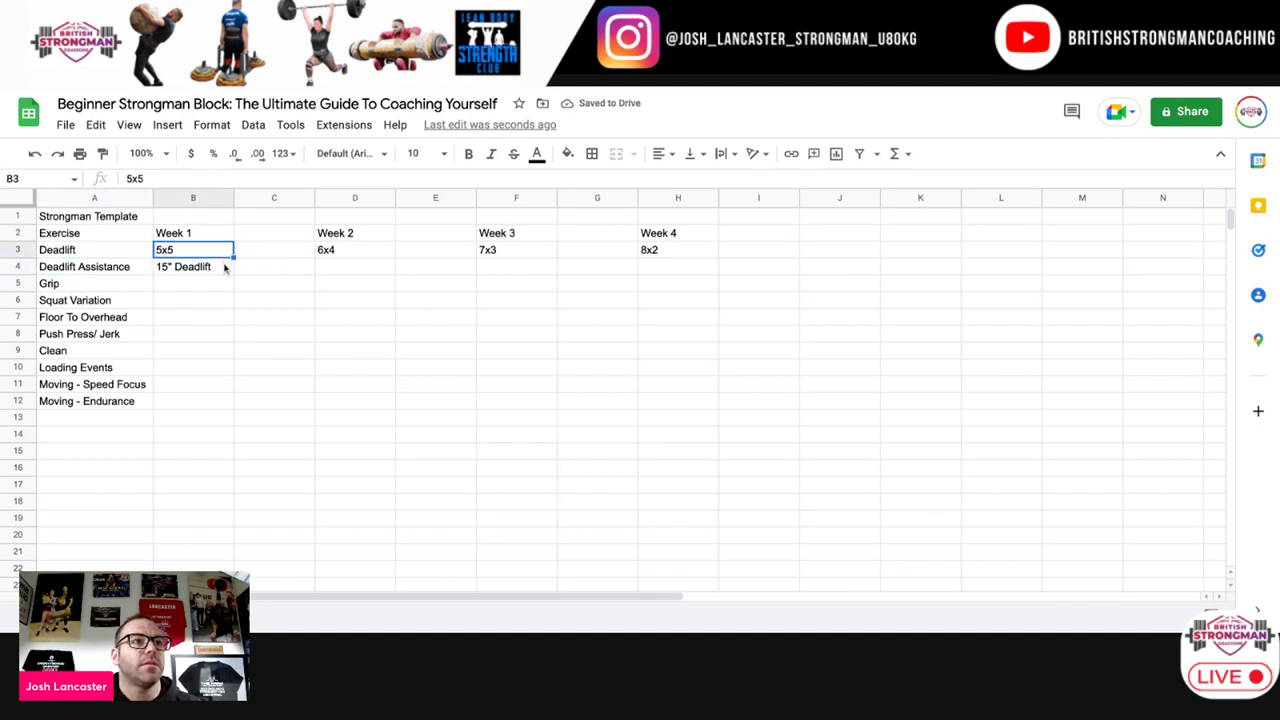
{"action": "left_click", "coordinate": [195, 267]}
{"action": "left_click", "coordinate": [345, 272]}
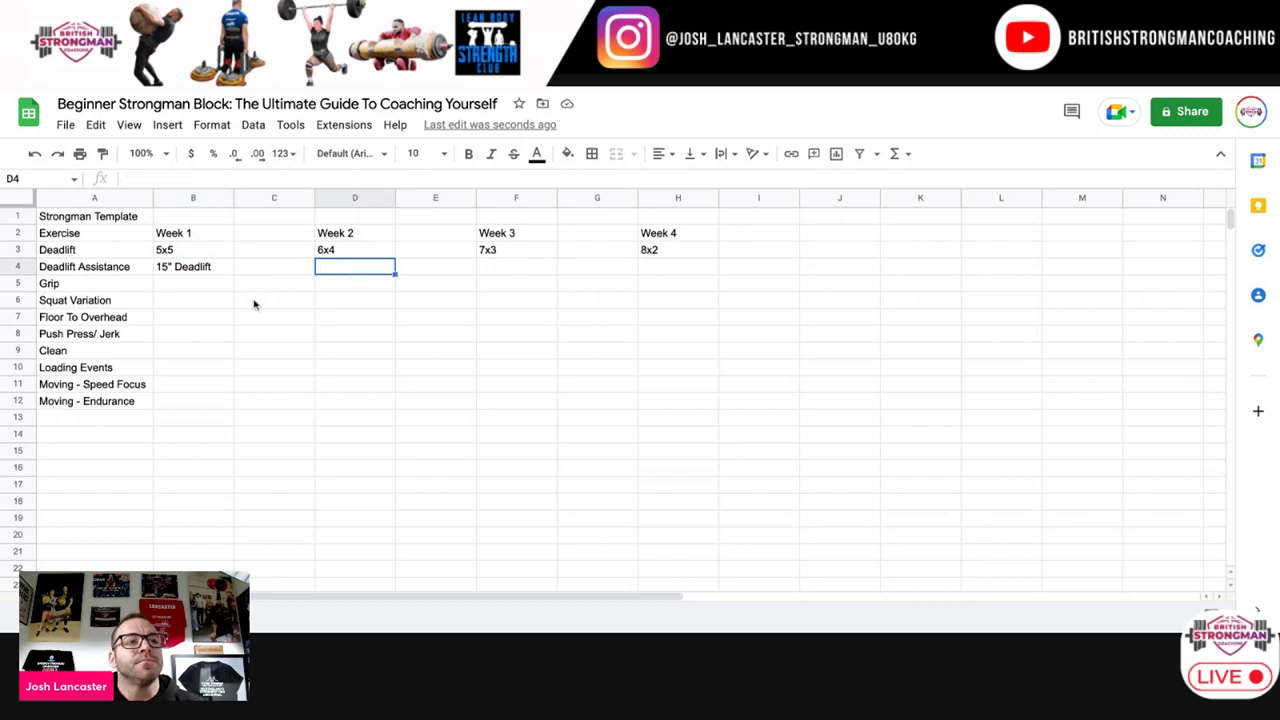
Step: Add the sets and reps to the Week 1 Deadlift Assistance entry in B4 so it reads 15" Deadlift: 4x6
{"action": "left_click", "coordinate": [204, 268]}
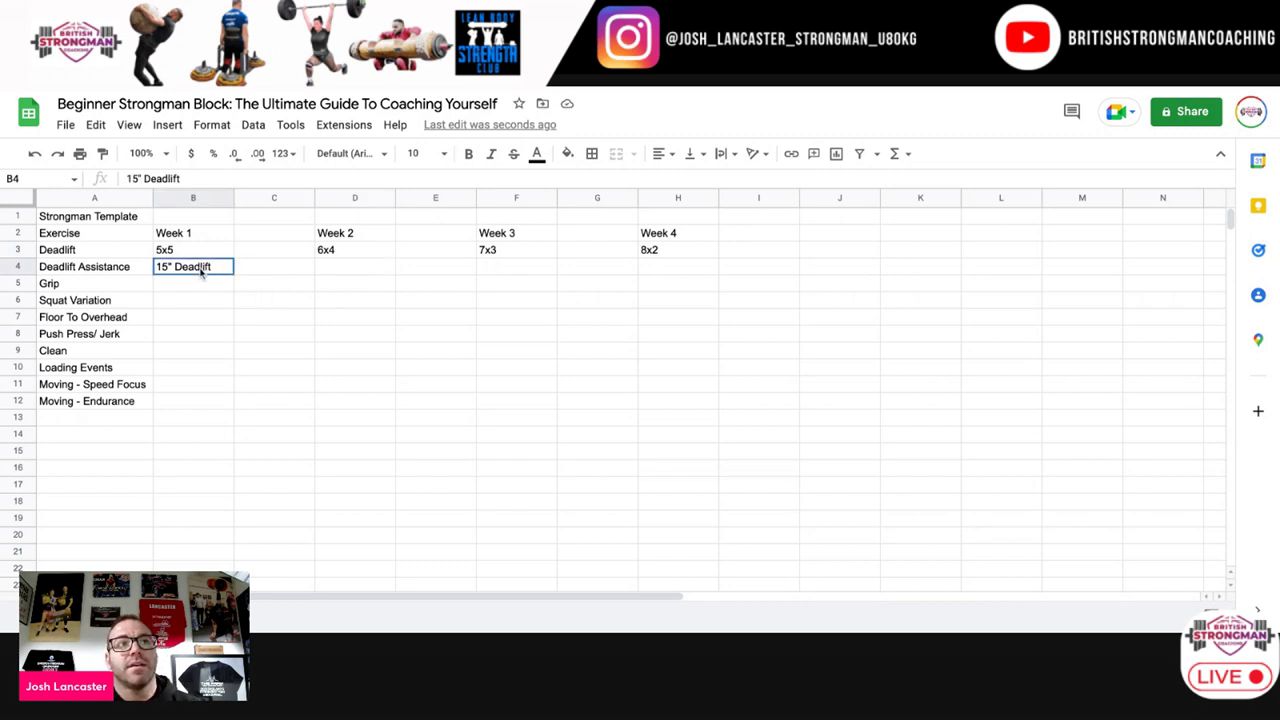
{"action": "right_click", "coordinate": [202, 268]}
{"action": "left_click", "coordinate": [271, 202]}
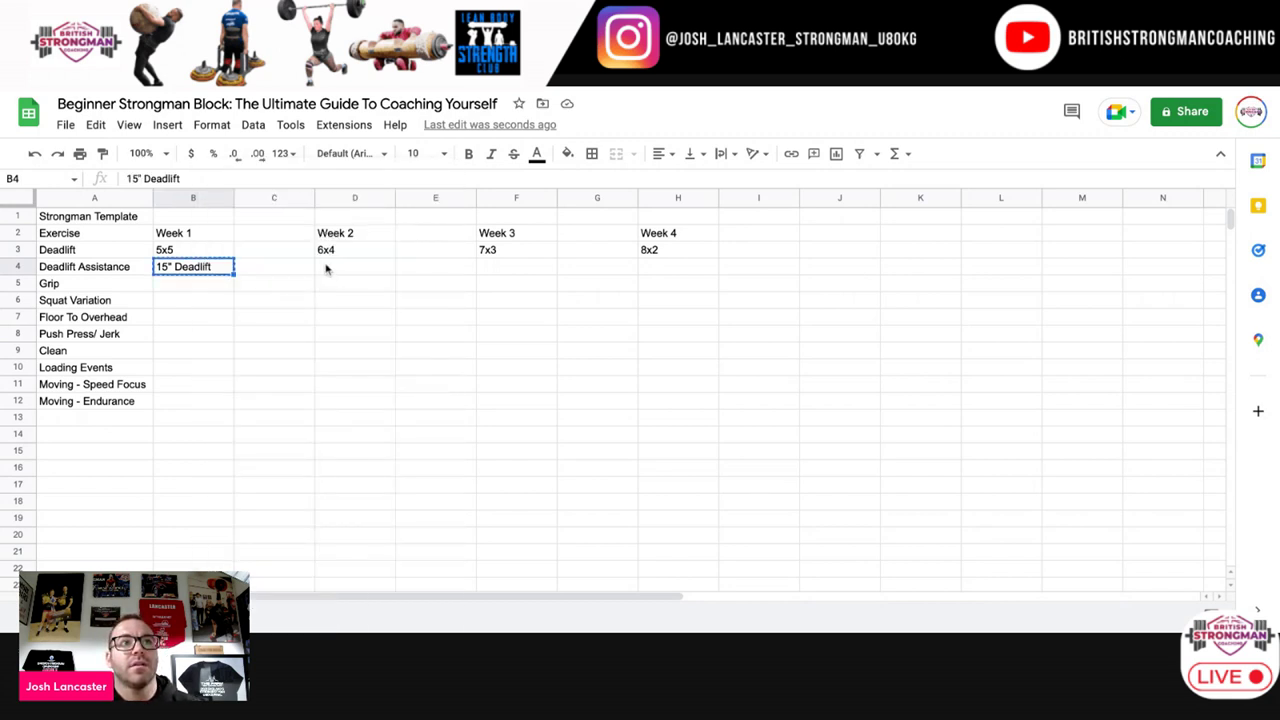
{"action": "double_click", "coordinate": [221, 269]}
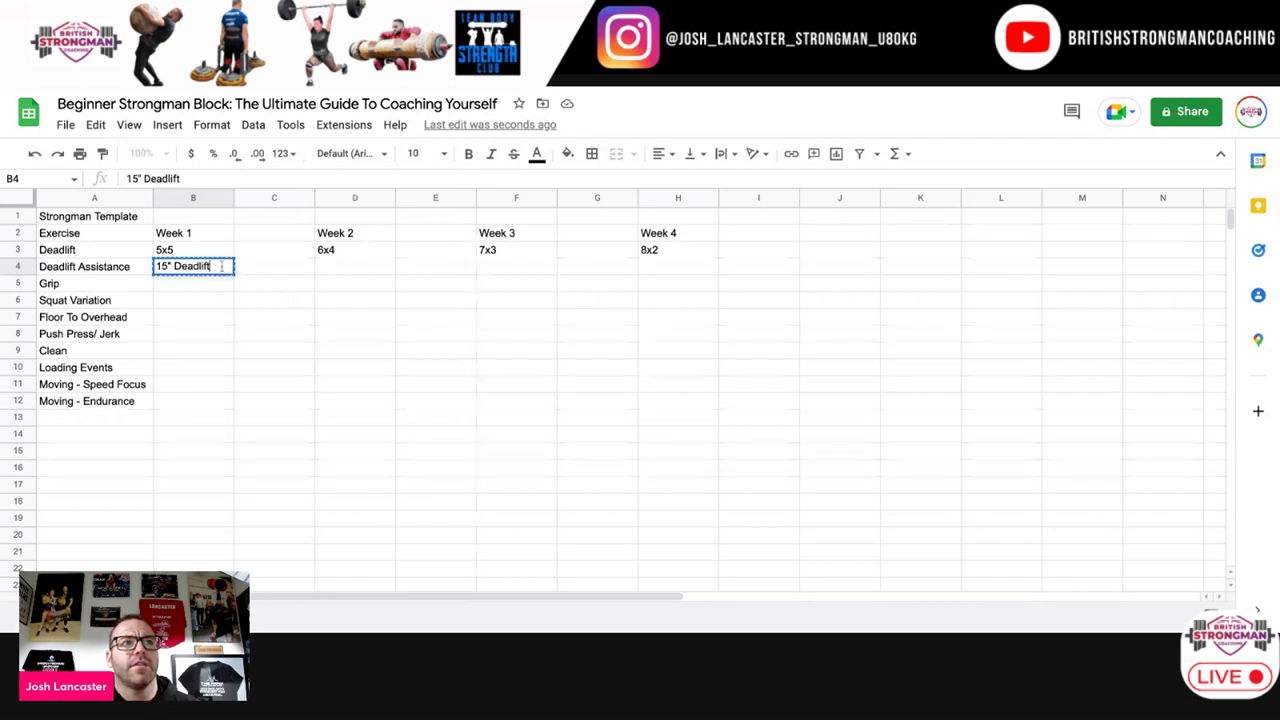
{"action": "type", "text": ": "}
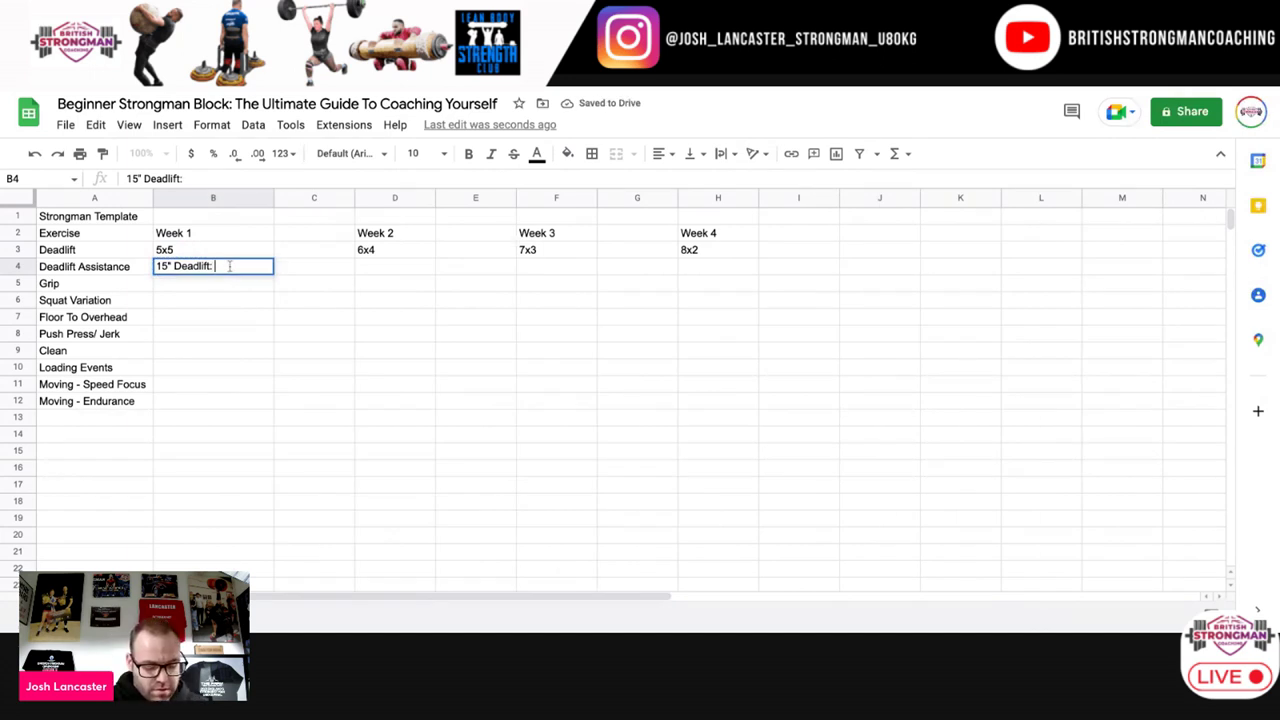
{"action": "type", "text": "4x6"}
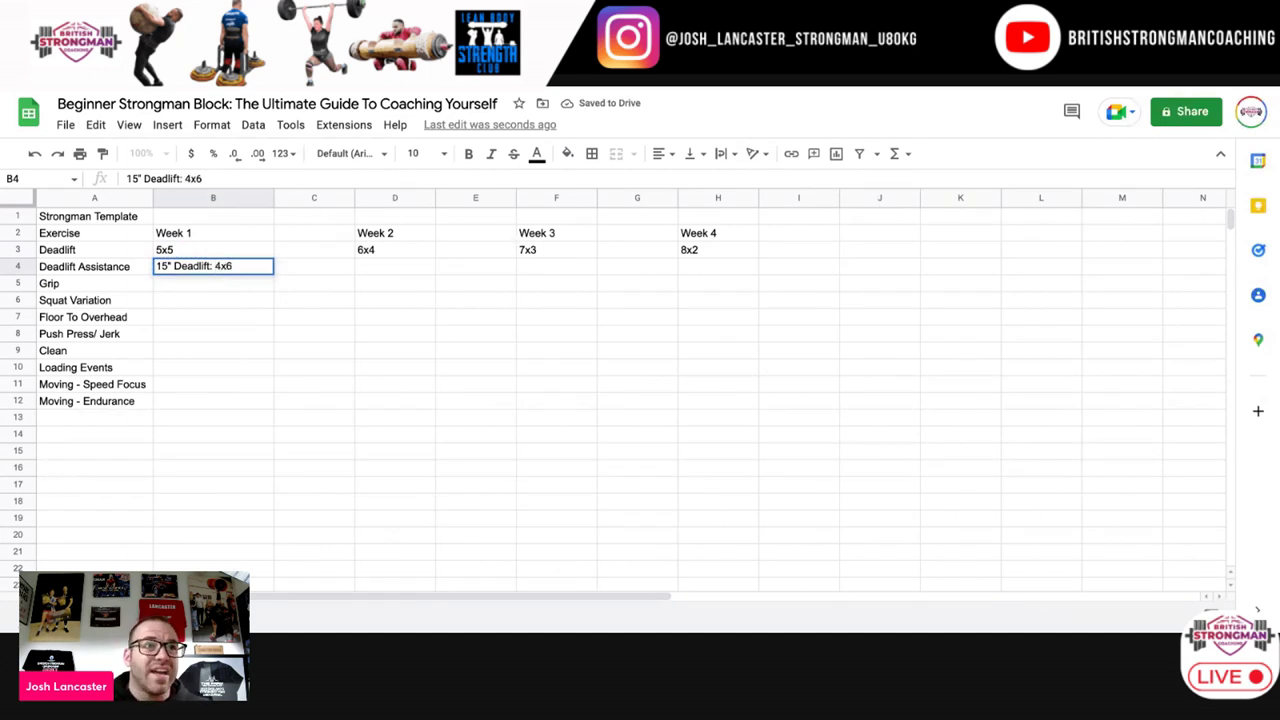
Step: Copy the Week 1 Deadlift Assistance entry from B4 into the Week 2 cell D4
{"action": "left_click", "coordinate": [386, 271]}
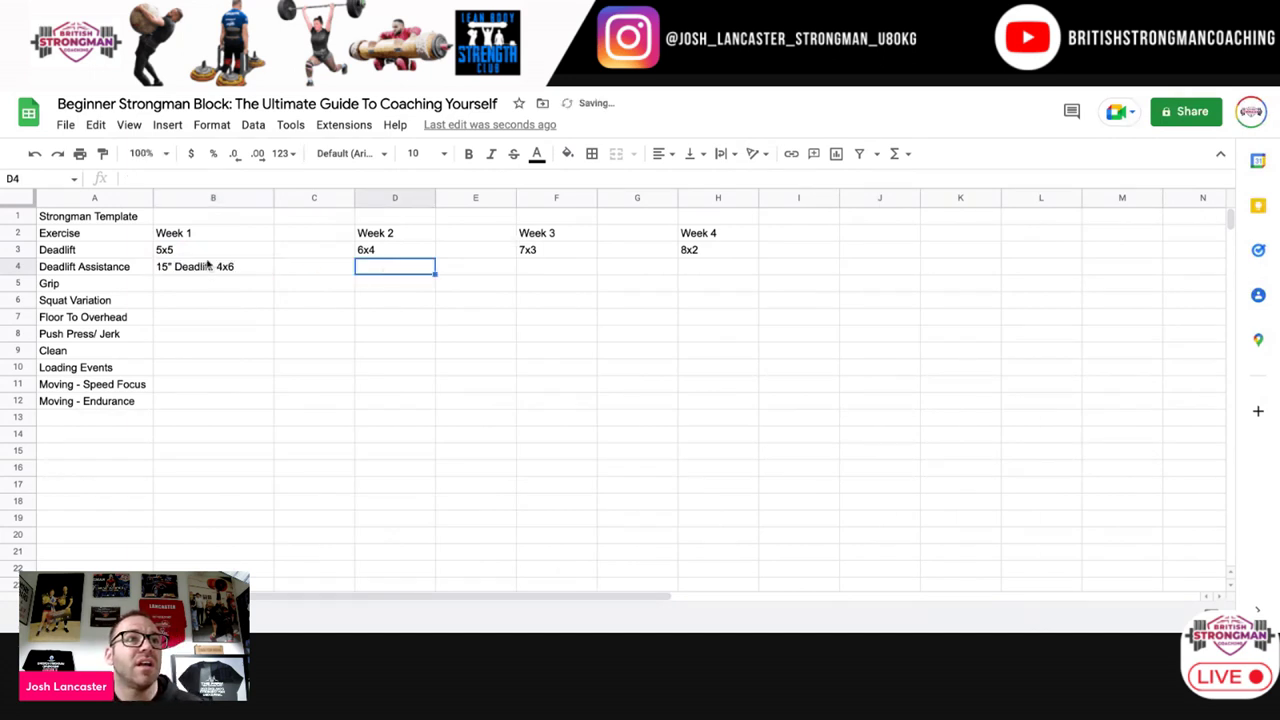
{"action": "right_click", "coordinate": [195, 268]}
{"action": "left_click", "coordinate": [254, 211]}
{"action": "right_click", "coordinate": [376, 268]}
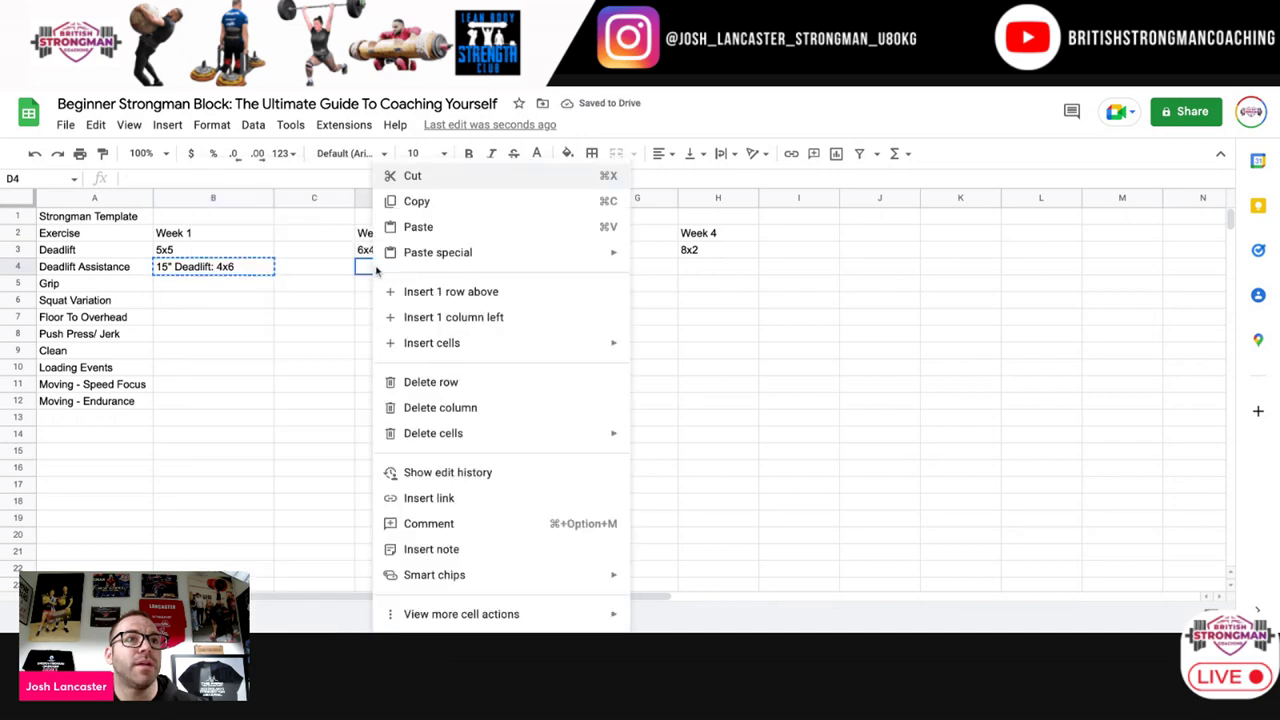
{"action": "left_click", "coordinate": [420, 227]}
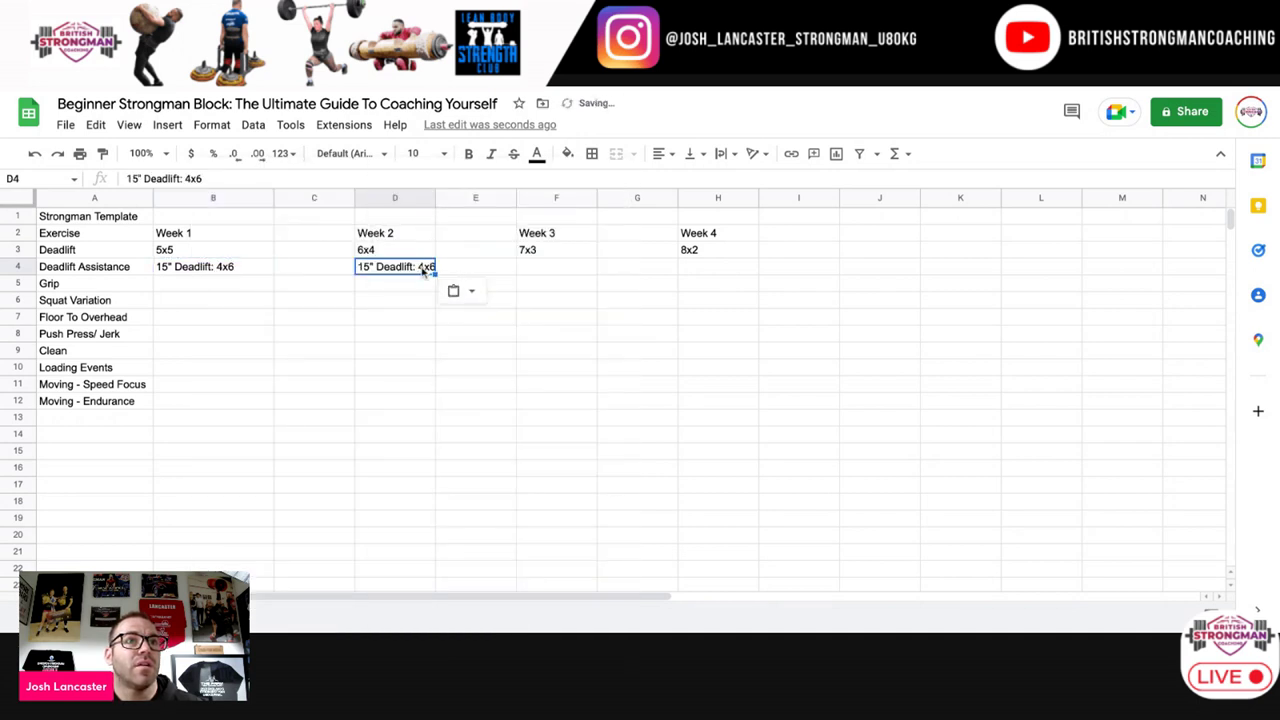
Step: Append (4 reps in spare) to the Week 1 Deadlift Assistance entry in B4 and widen column B to fit the text
{"action": "left_click", "coordinate": [240, 267]}
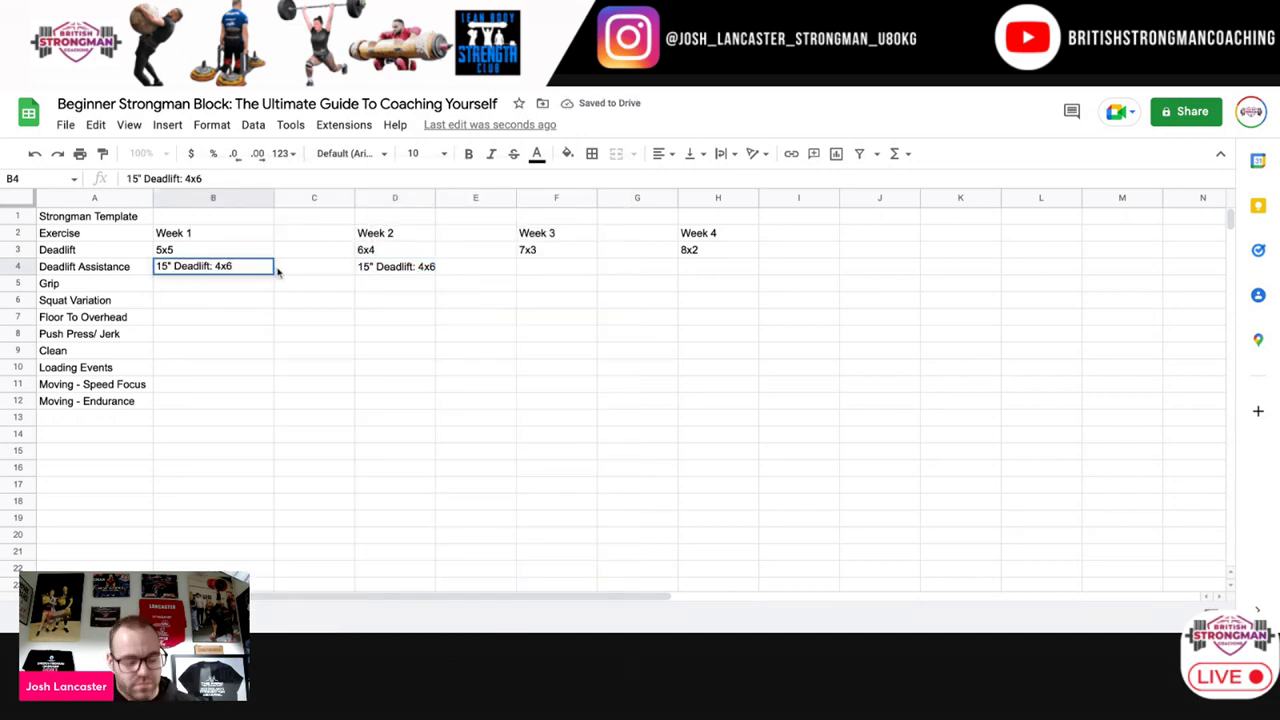
{"action": "type", "text": "(4 "}
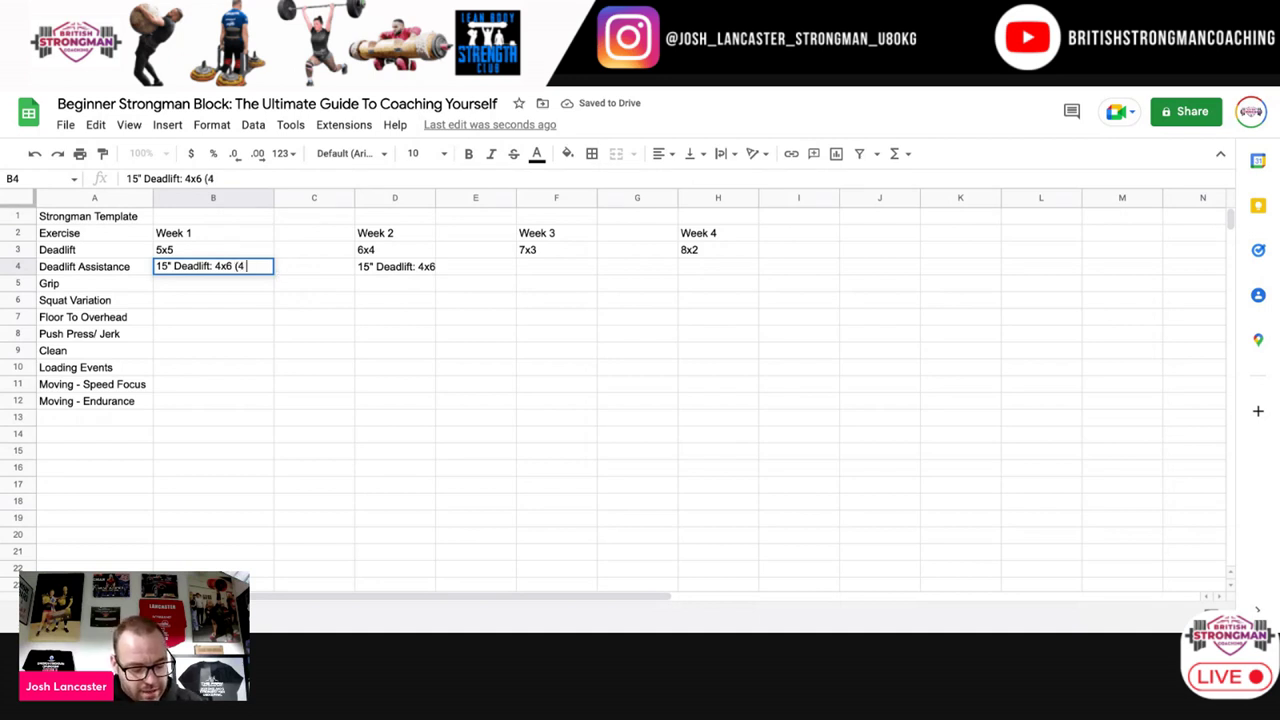
{"action": "type", "text": "reps in spare"}
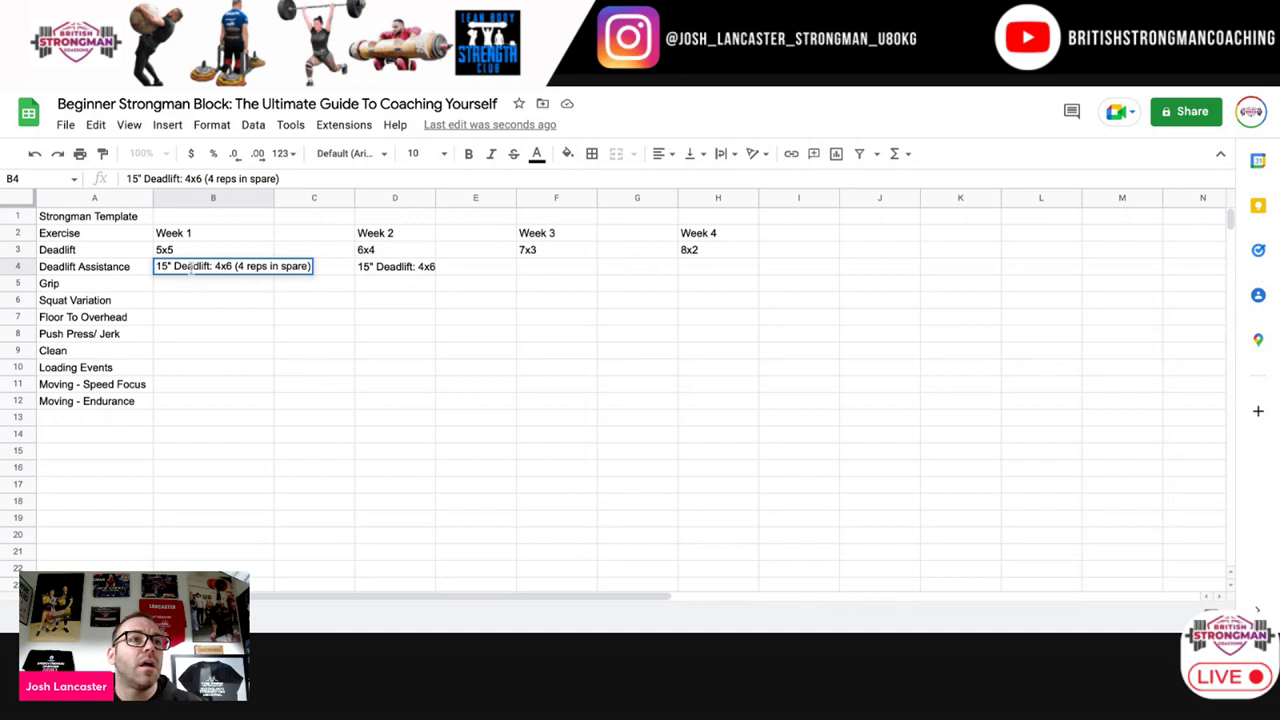
{"action": "left_click", "coordinate": [271, 310]}
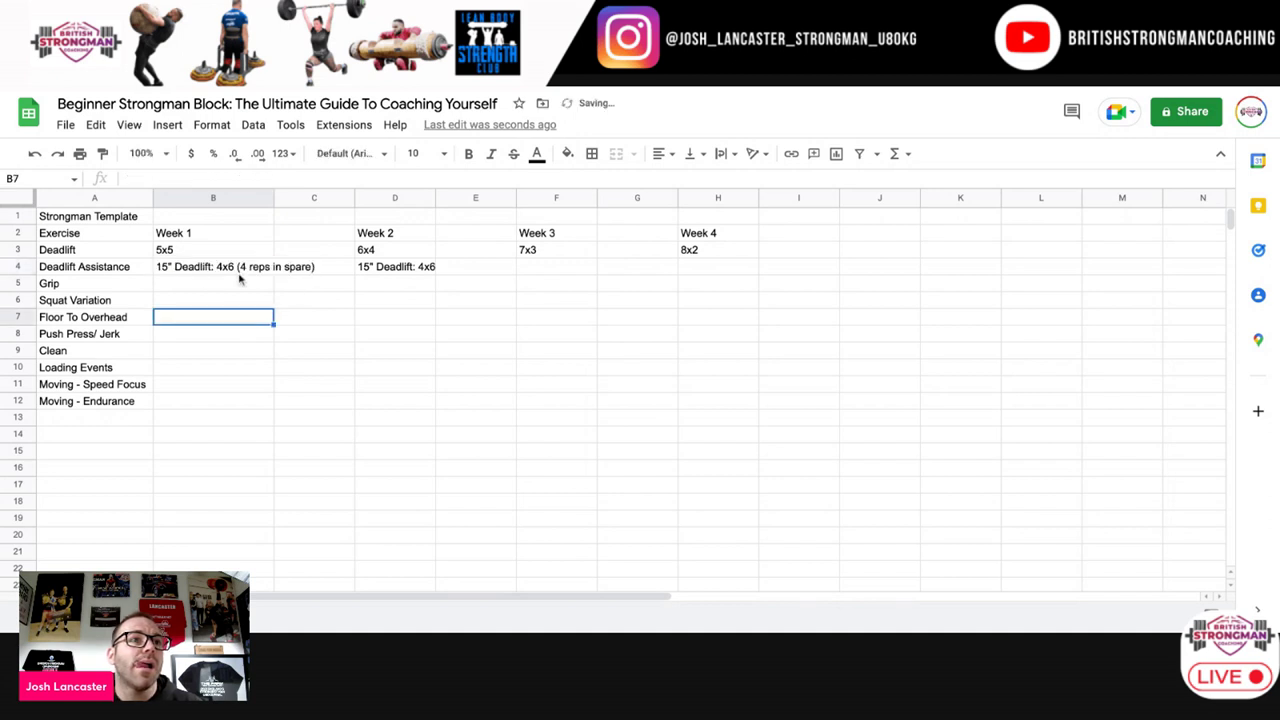
{"action": "left_click", "coordinate": [241, 268]}
{"action": "left_click_drag", "start_coordinate": [271, 199], "coordinate": [316, 199]}
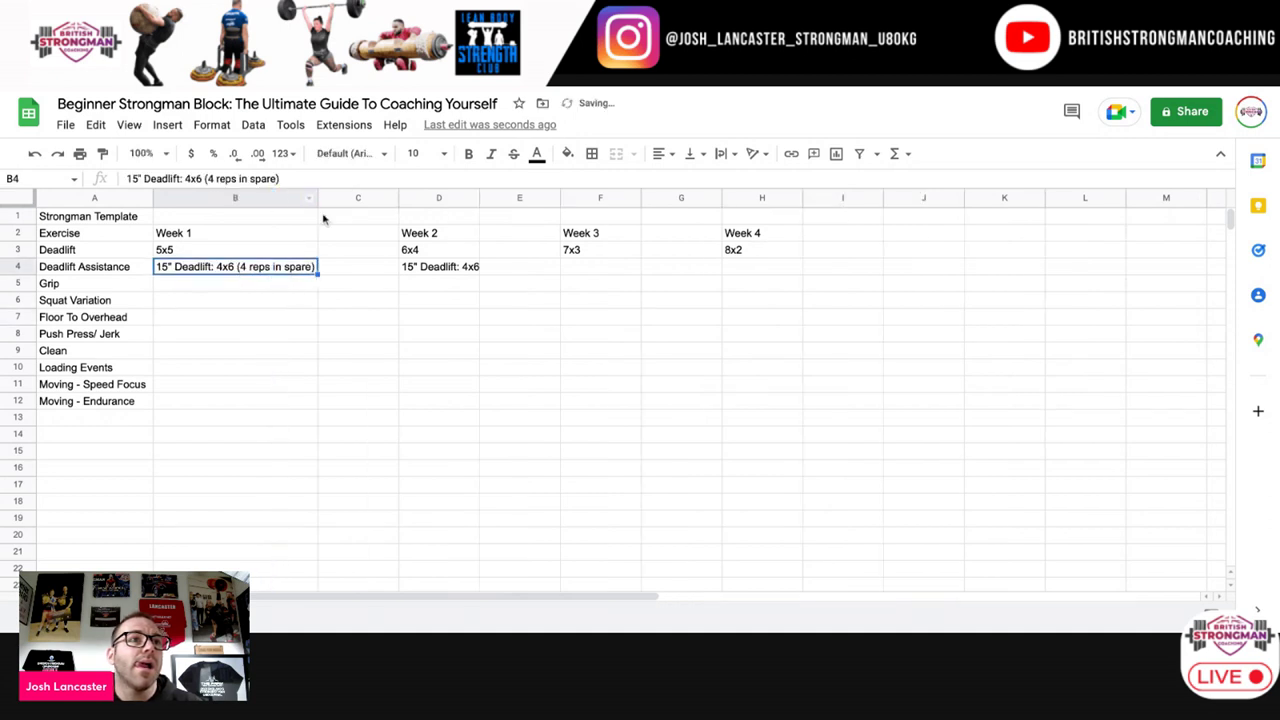
Step: Replace the Week 2 Deadlift Assistance entry in D4 with a copy of the full B4 text and fit column D to it
{"action": "right_click", "coordinate": [212, 270]}
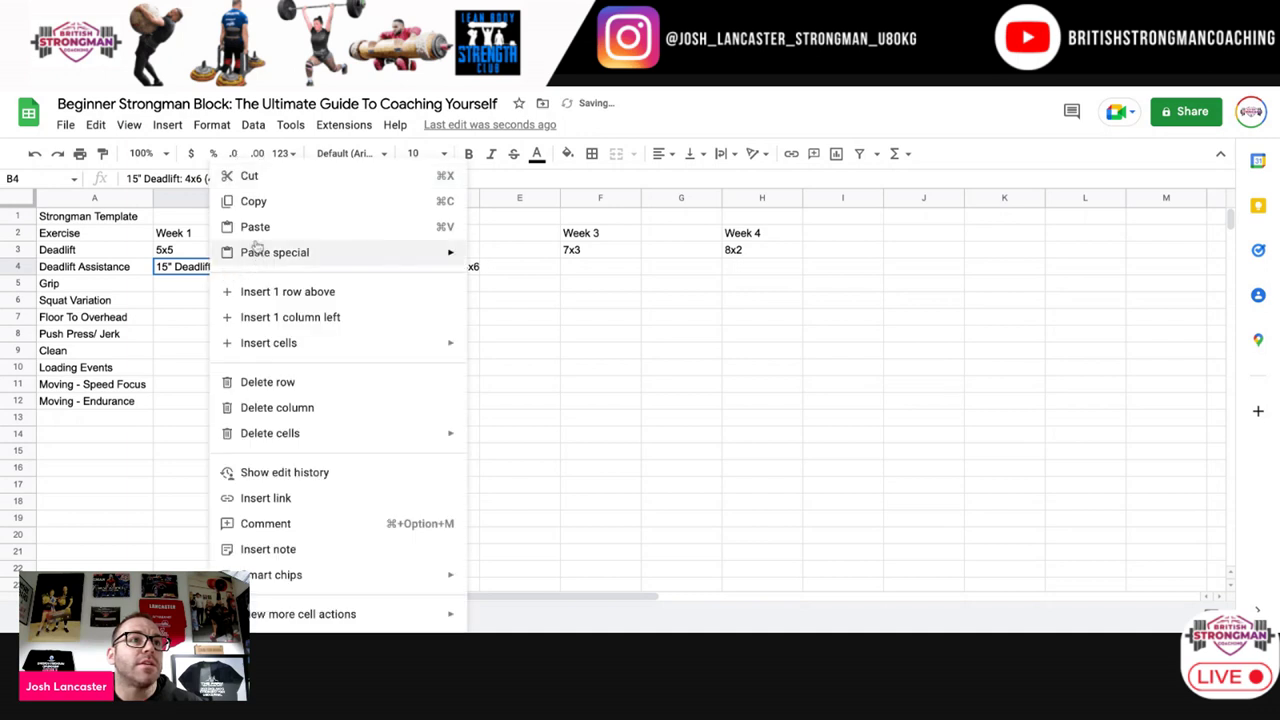
{"action": "left_click", "coordinate": [253, 201]}
{"action": "left_click", "coordinate": [440, 268]}
{"action": "key", "text": "Delete"}
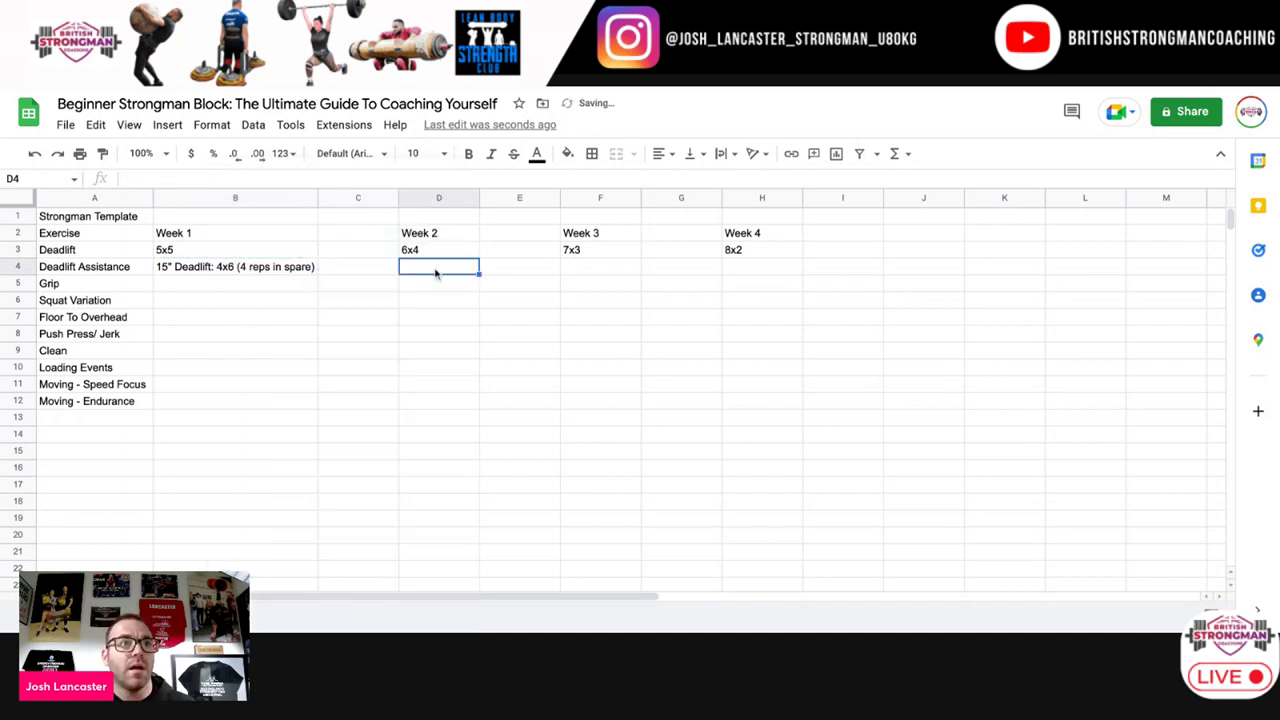
{"action": "right_click", "coordinate": [434, 272]}
{"action": "left_click", "coordinate": [470, 227]}
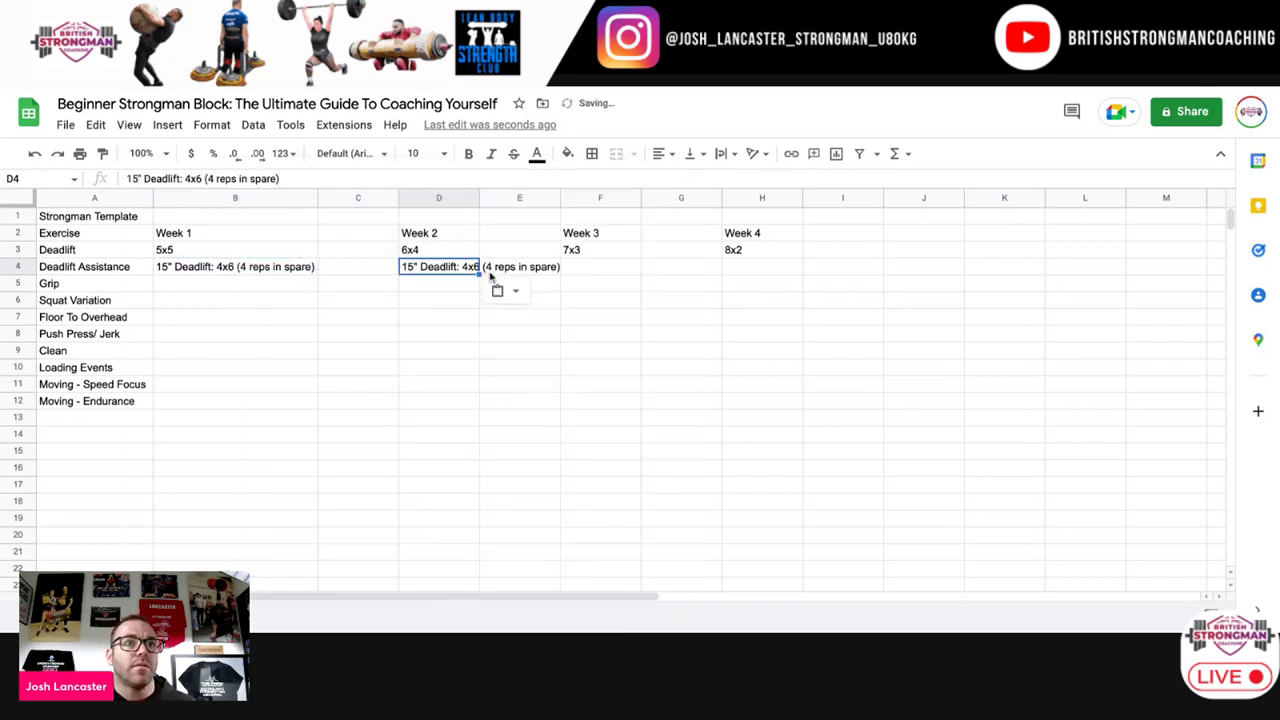
{"action": "double_click", "coordinate": [479, 197]}
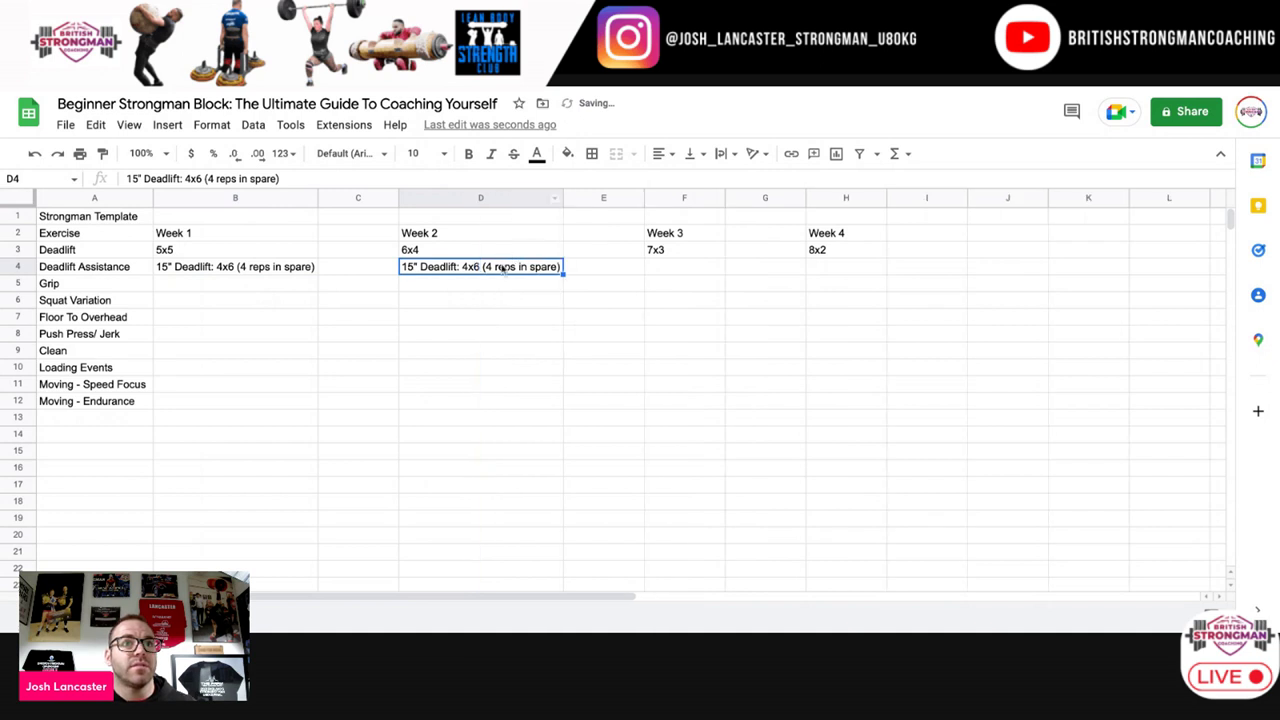
Step: Change the Week 2 Deadlift Assistance entry in D4 to 3 reps in spare
{"action": "double_click", "coordinate": [487, 266]}
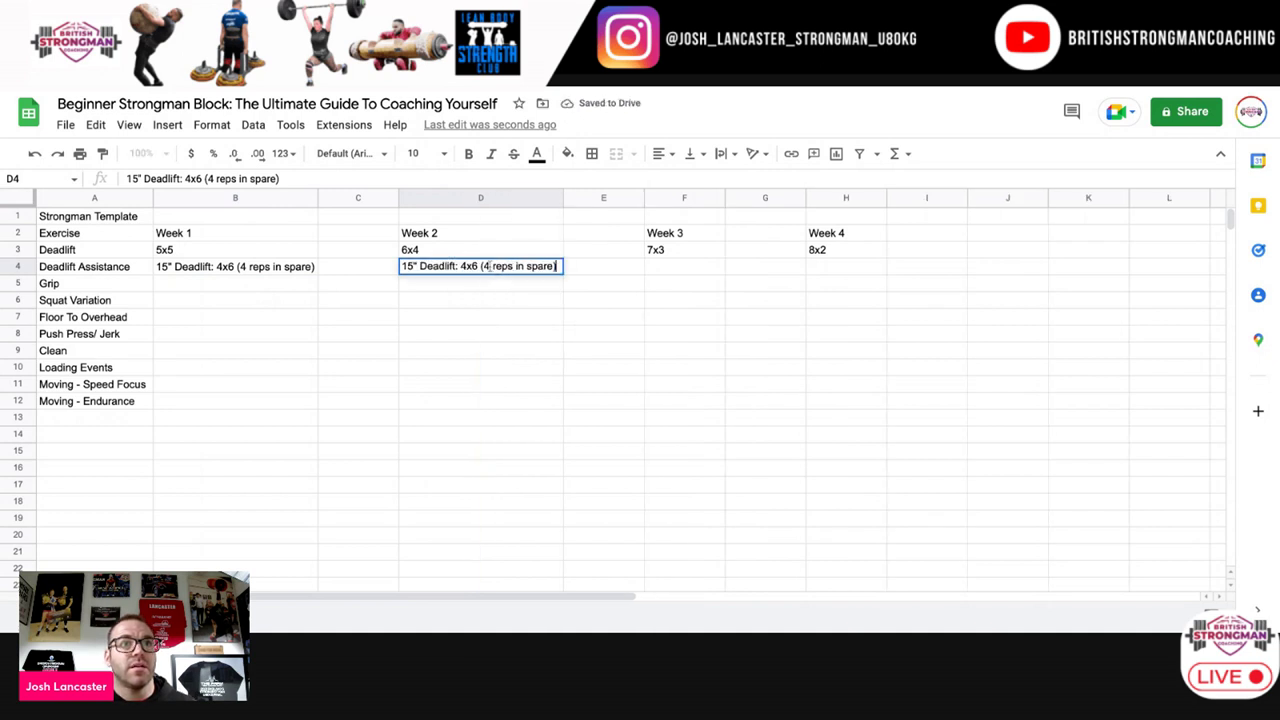
{"action": "left_click", "coordinate": [490, 266]}
{"action": "key", "text": "BackSpace"}
{"action": "type", "text": "3"}
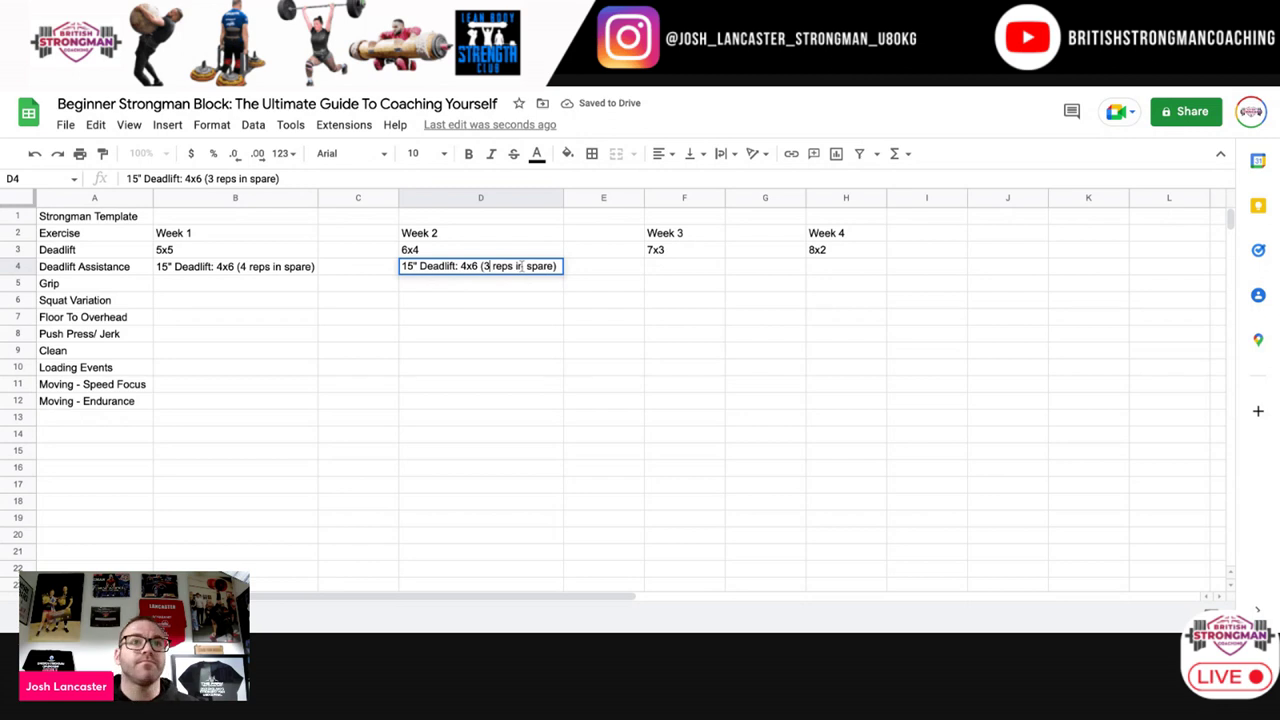
{"action": "key", "text": "Return"}
Step: Copy the Week 2 Deadlift Assistance entry from D4 into the Week 3 cell F4 and fit column F to the text
{"action": "left_click", "coordinate": [469, 266]}
{"action": "right_click", "coordinate": [469, 266]}
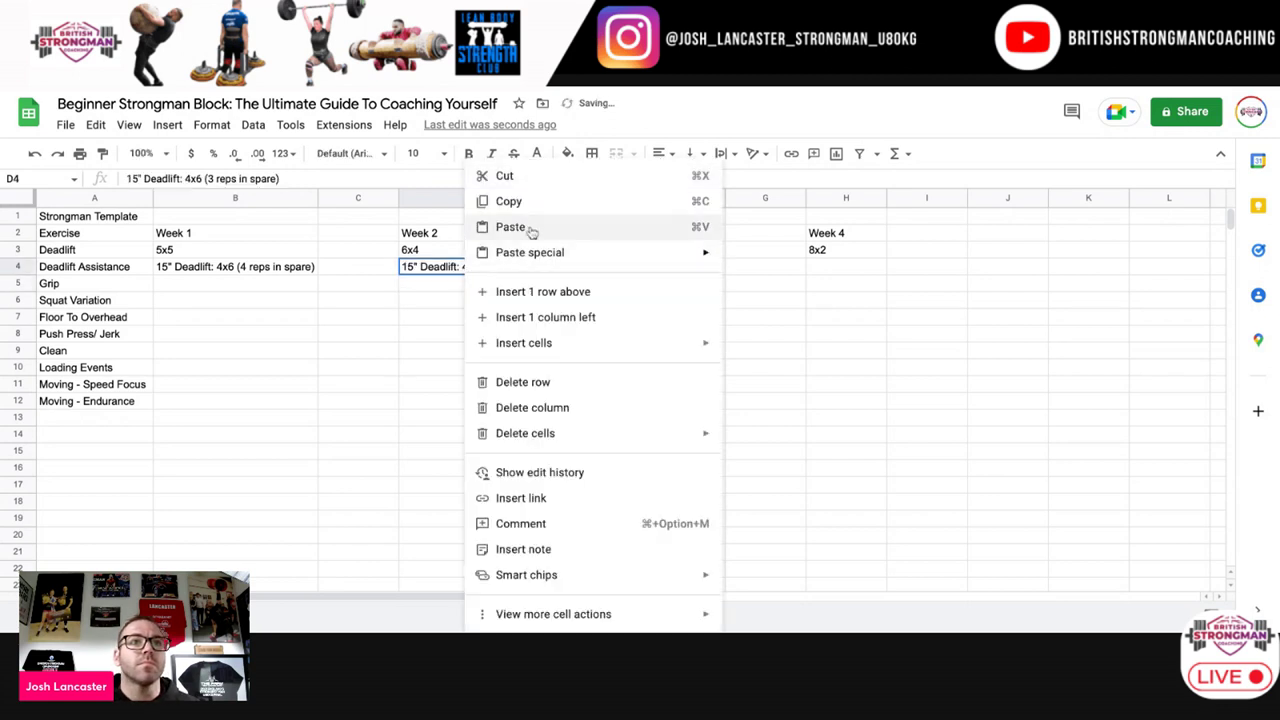
{"action": "left_click", "coordinate": [580, 209]}
{"action": "right_click", "coordinate": [657, 274]}
{"action": "left_click", "coordinate": [734, 226]}
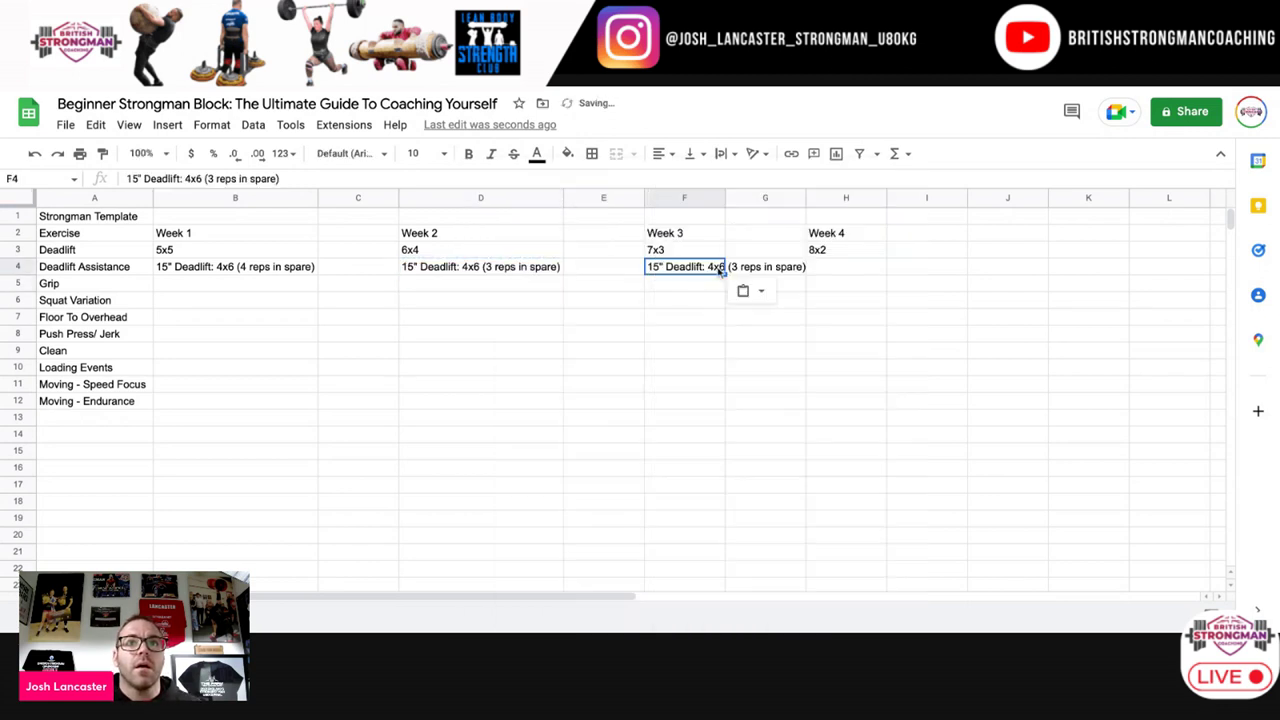
{"action": "double_click", "coordinate": [725, 197]}
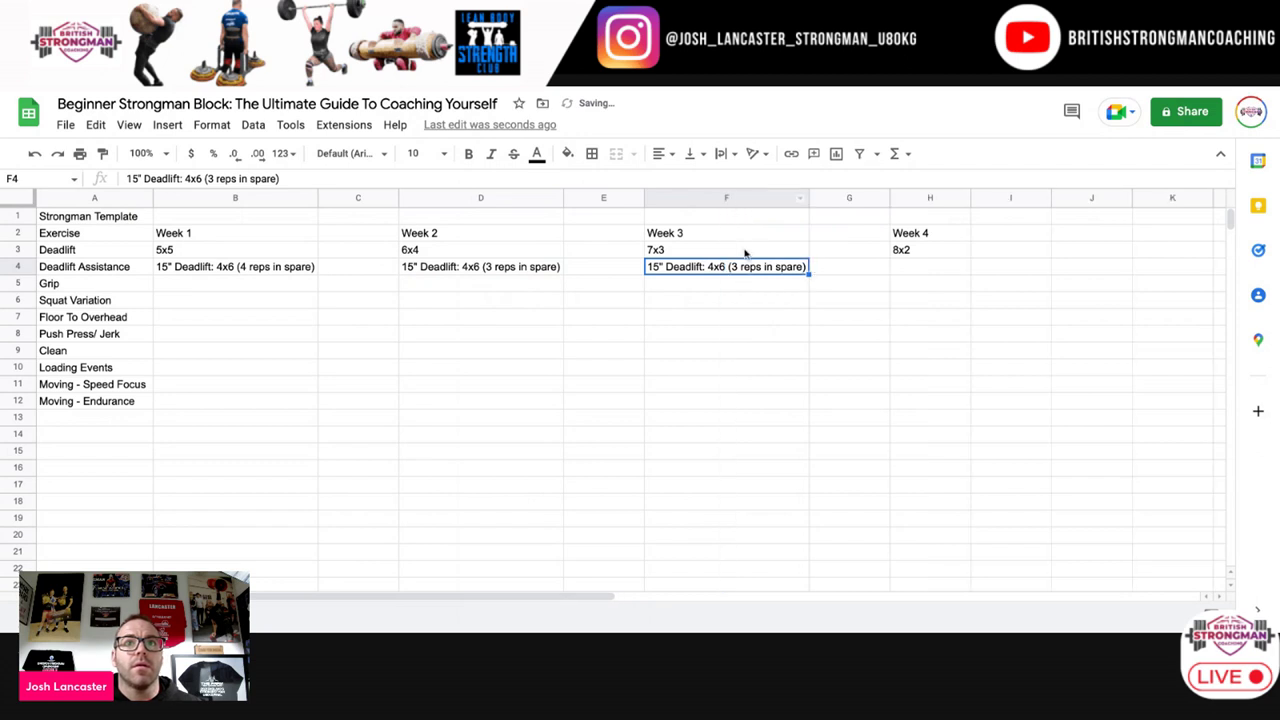
Step: Change the Week 3 Deadlift Assistance entry in F4 to 2 reps in spare
{"action": "double_click", "coordinate": [733, 272]}
{"action": "key", "text": "BackSpace"}
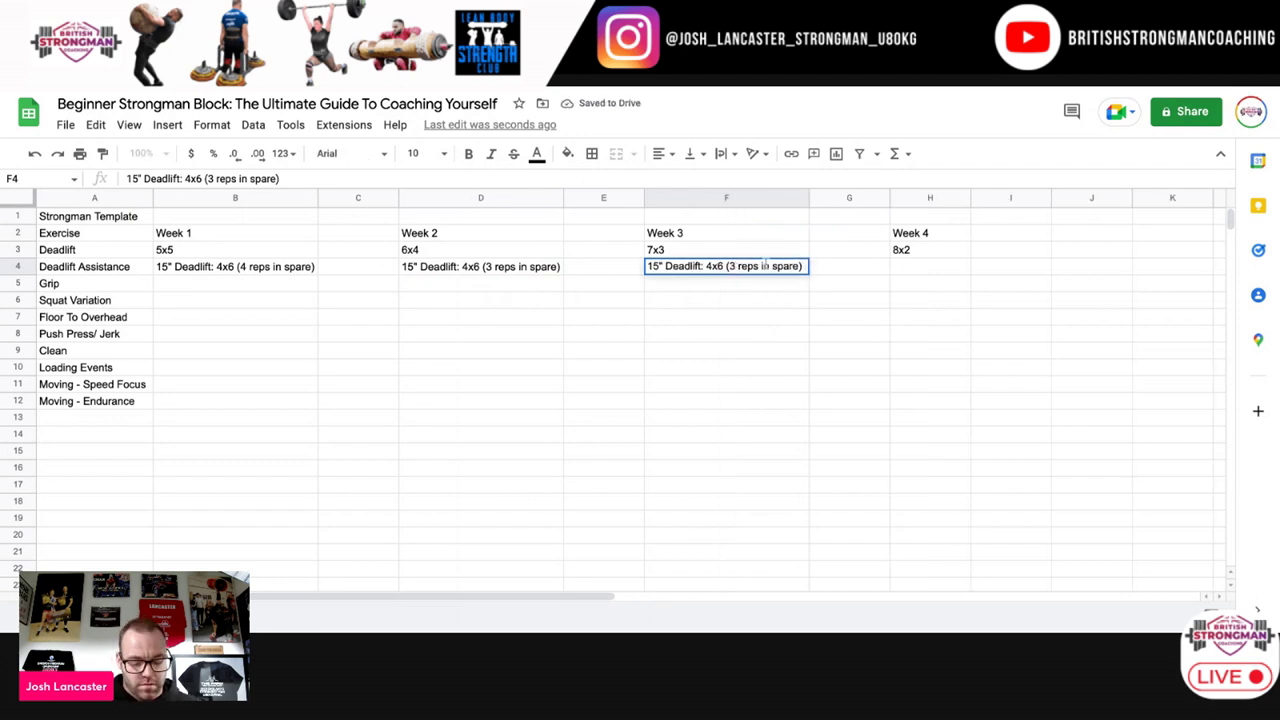
{"action": "type", "text": "2"}
{"action": "left_click", "coordinate": [729, 284]}
Step: Copy the Week 3 Deadlift Assistance entry from F4 into the Week 4 cell H4 and fit column H to the text
{"action": "right_click", "coordinate": [729, 268]}
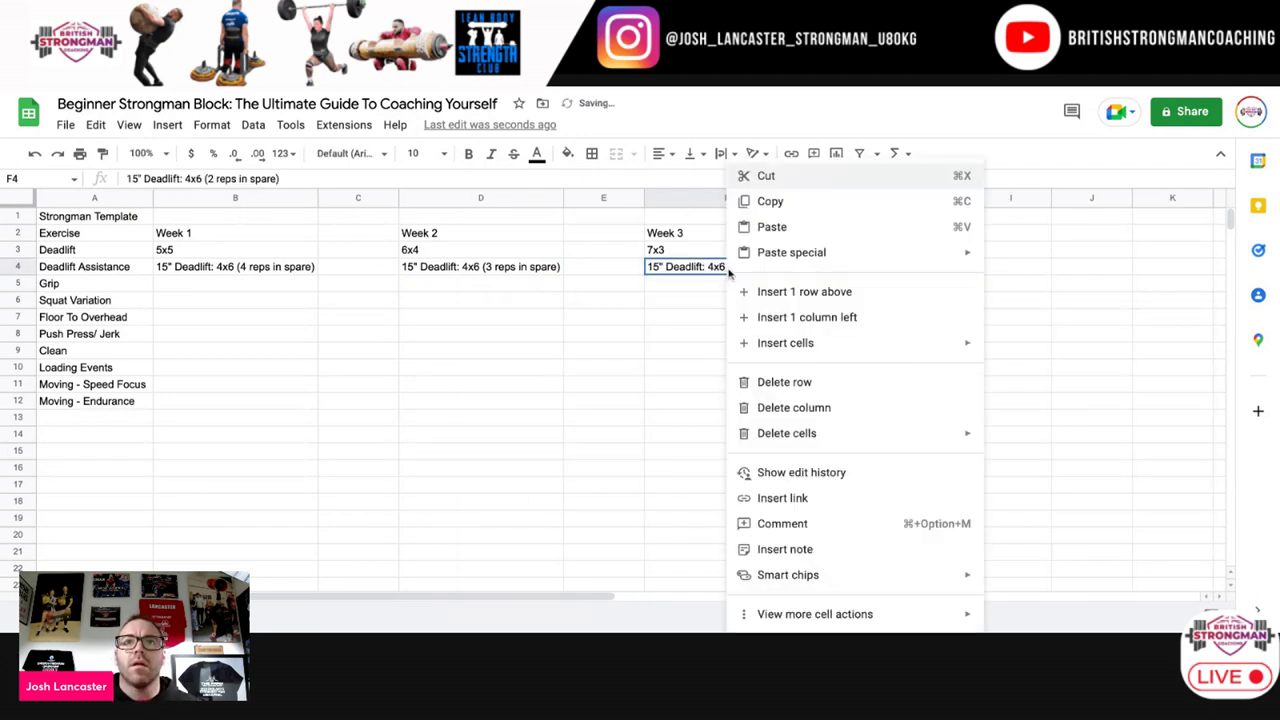
{"action": "left_click", "coordinate": [785, 205]}
{"action": "right_click", "coordinate": [920, 268]}
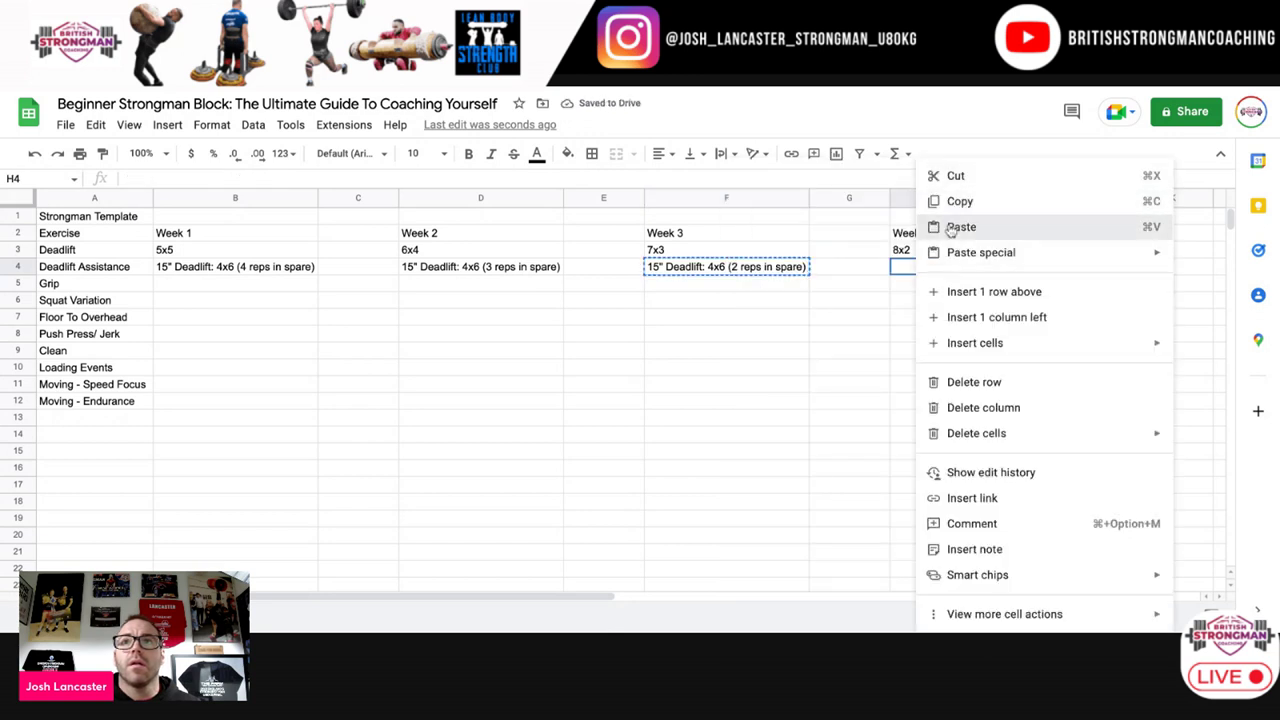
{"action": "left_click", "coordinate": [945, 227]}
{"action": "double_click", "coordinate": [971, 199]}
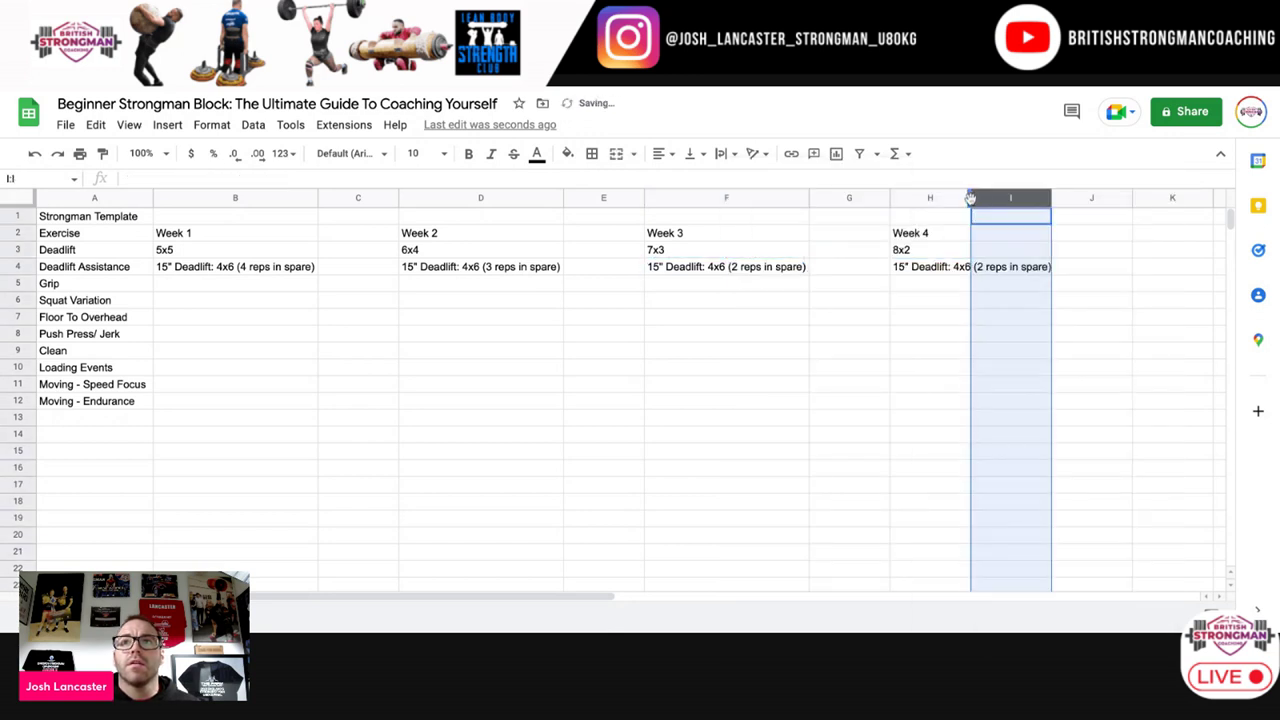
Step: Change the Week 4 Deadlift Assistance entry in H4 to 1 reps in spare
{"action": "double_click", "coordinate": [982, 268]}
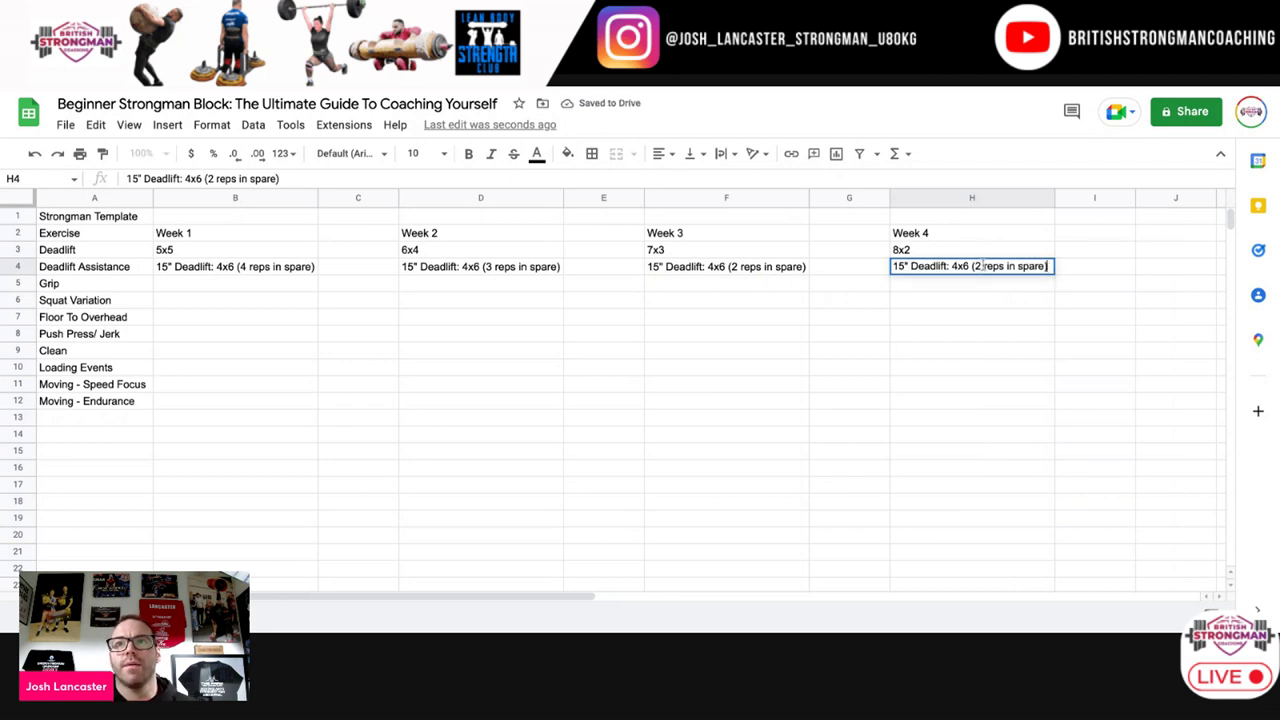
{"action": "left_click", "coordinate": [981, 266]}
{"action": "key", "text": "BackSpace"}
{"action": "type", "text": "1"}
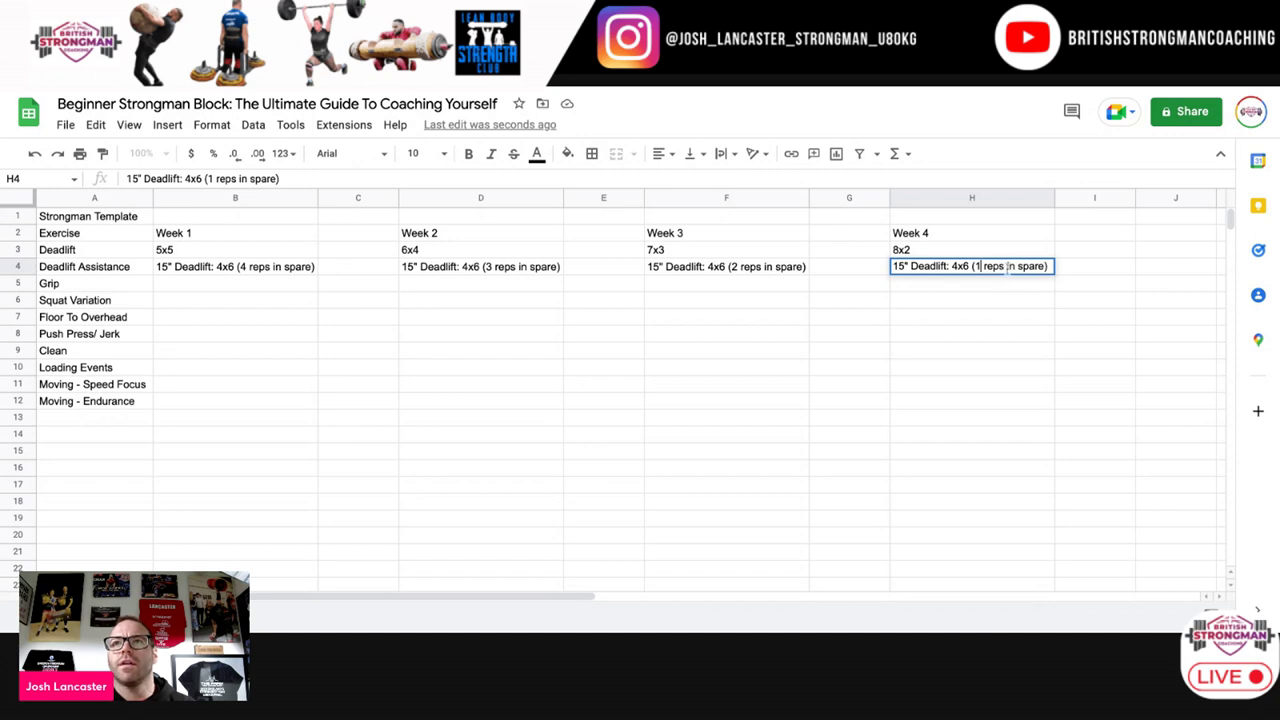
Step: Correct the Week 4 Deadlift Assistance entry in H4 to read "1 rep in spare"
{"action": "key", "text": "BackSpace"}
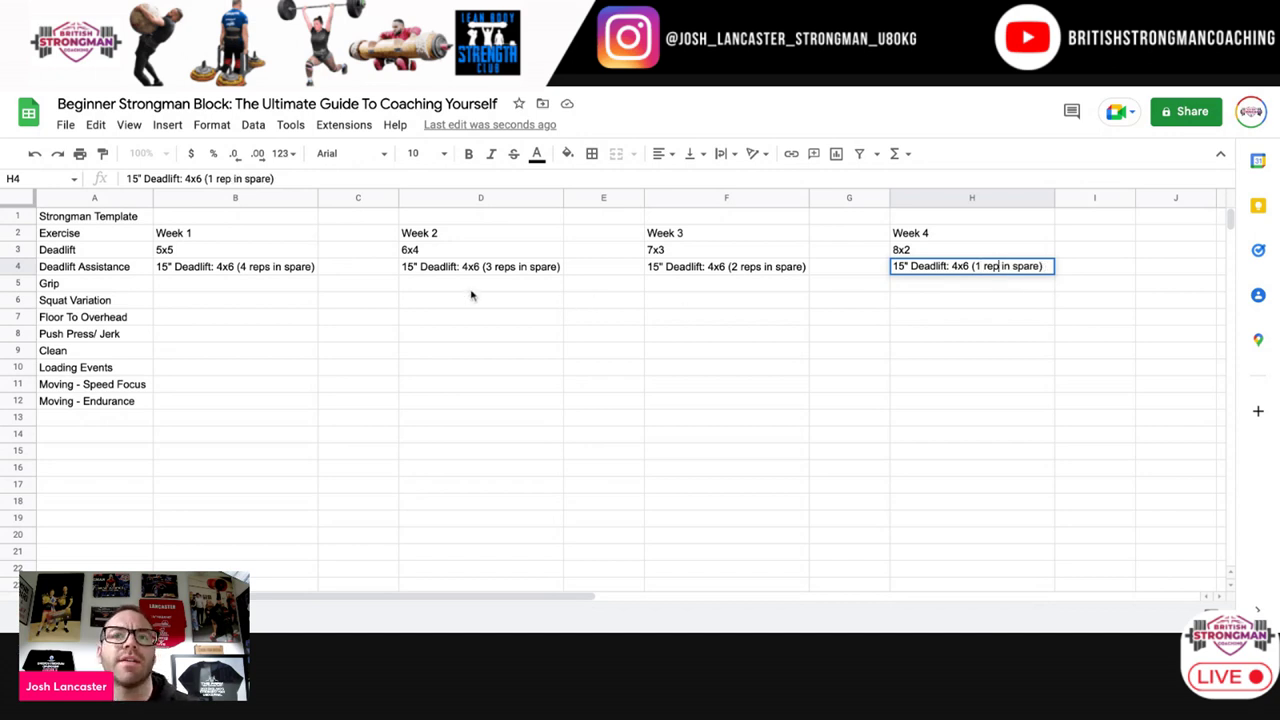
{"action": "left_click", "coordinate": [434, 289]}
{"action": "left_click", "coordinate": [258, 289]}
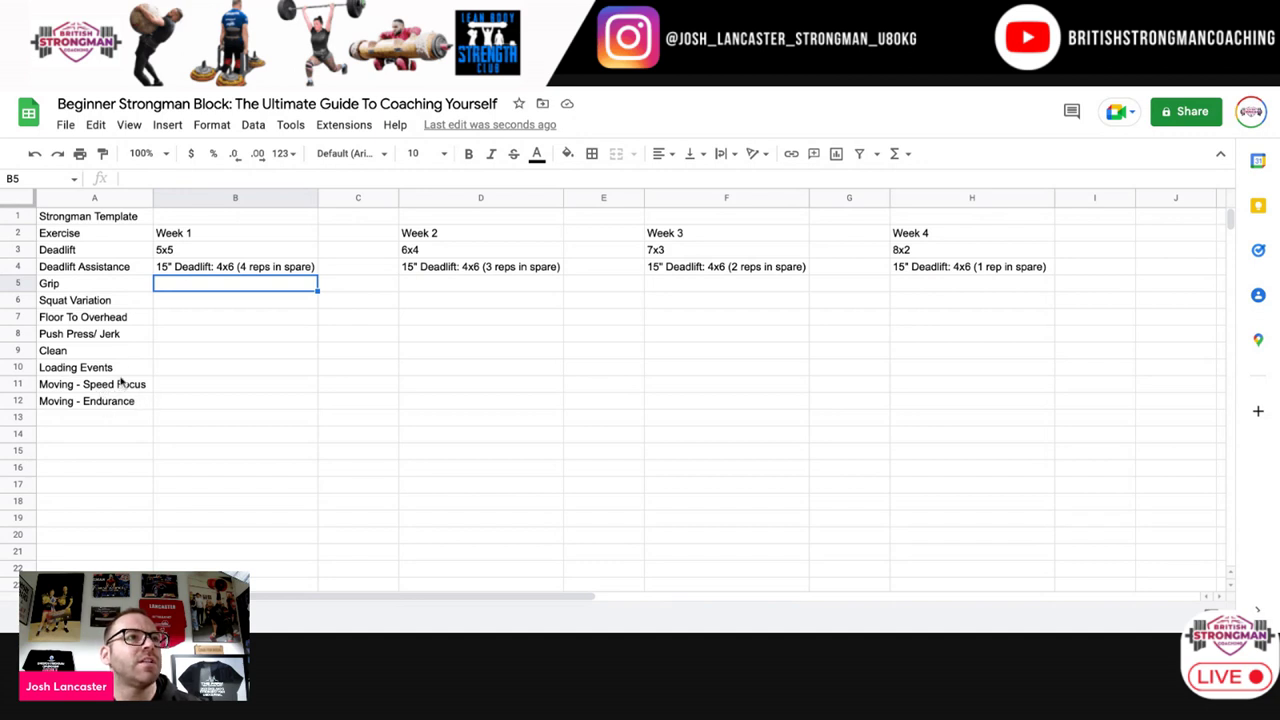
{"action": "left_click", "coordinate": [94, 289]}
{"action": "left_click", "coordinate": [114, 273]}
{"action": "left_click", "coordinate": [117, 286]}
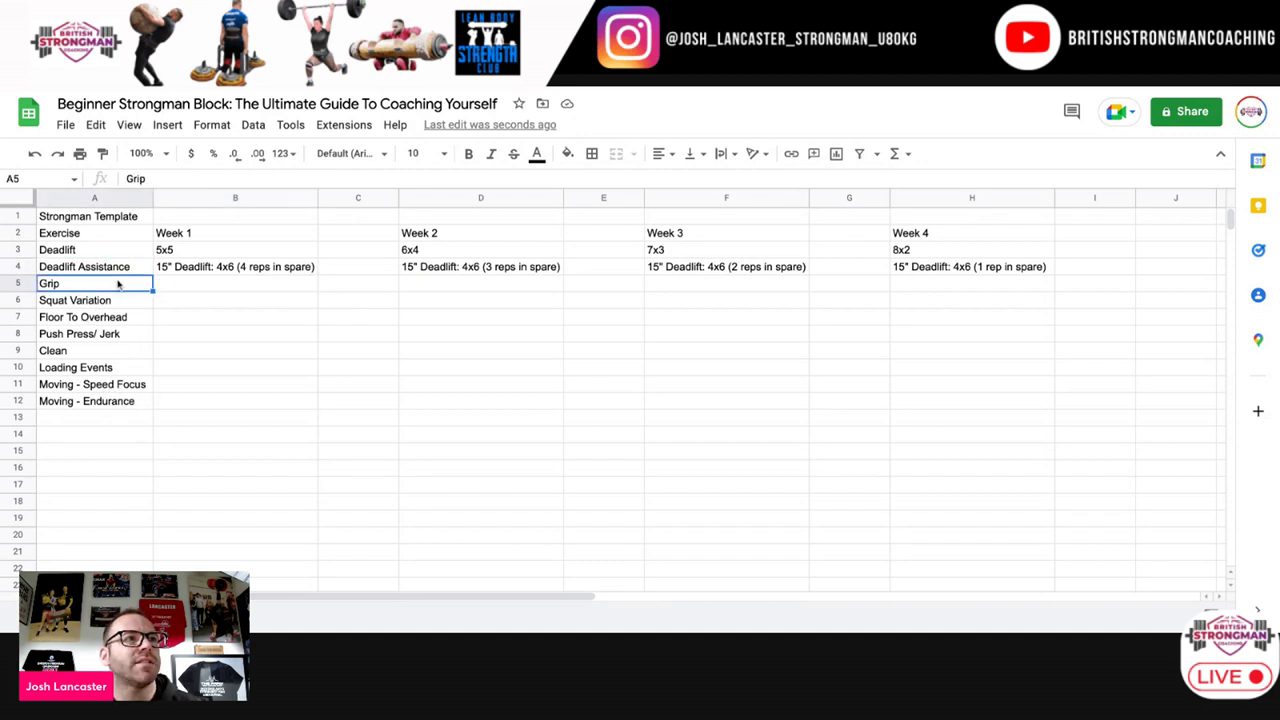
{"action": "left_click", "coordinate": [121, 274]}
Step: Enter "Double overhand deadlit 1 set of 8" as the Week 1 Grip entry in B5 and widen column B slightly
{"action": "left_click", "coordinate": [250, 286]}
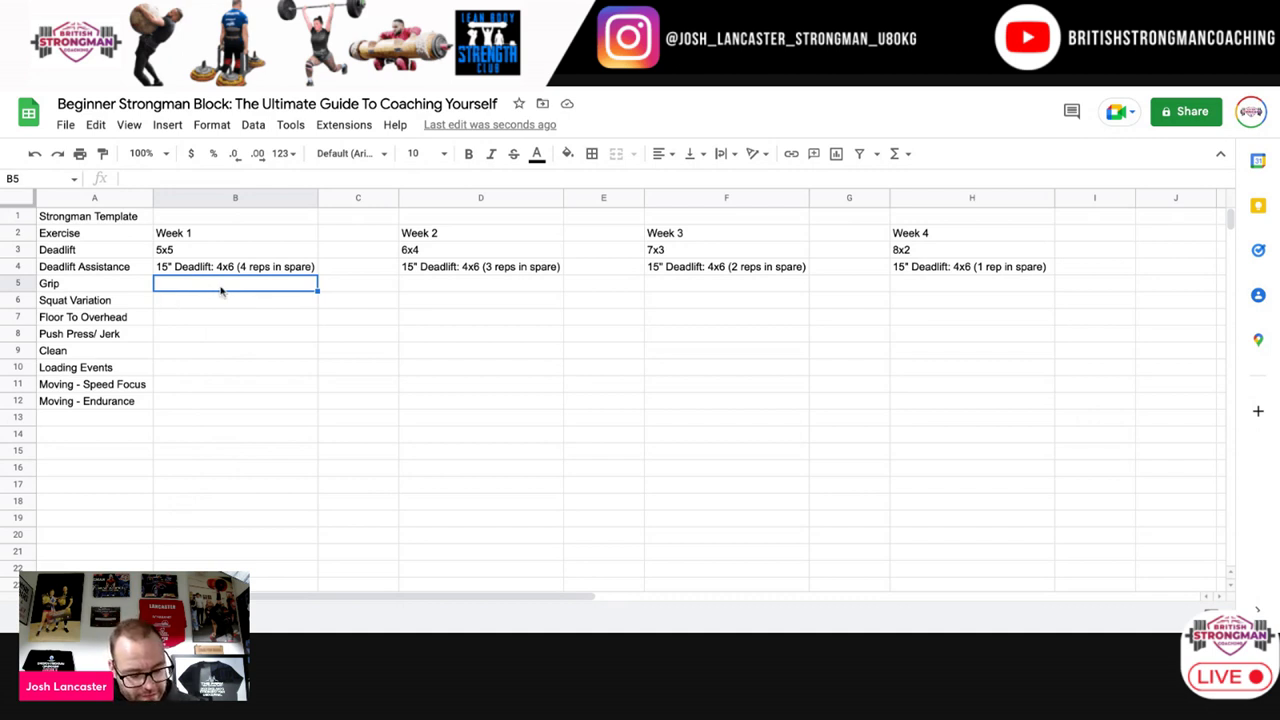
{"action": "type", "text": "Doub"}
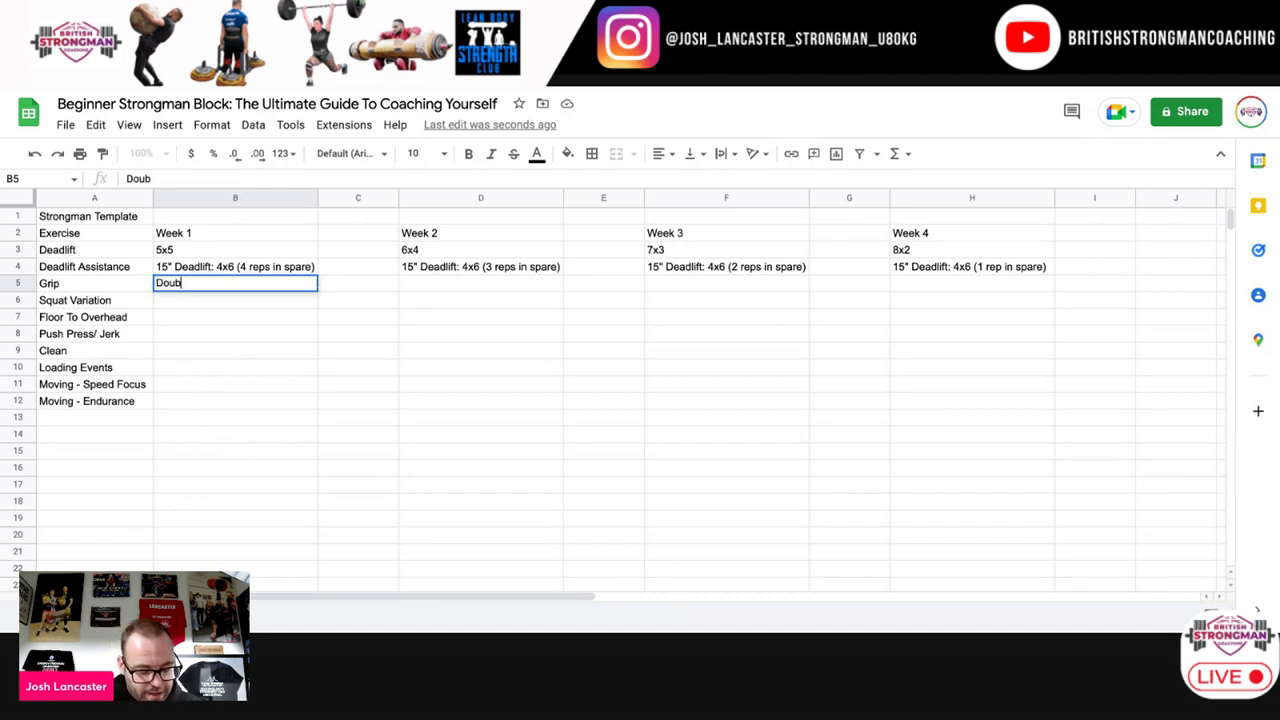
{"action": "type", "text": "le overhand"}
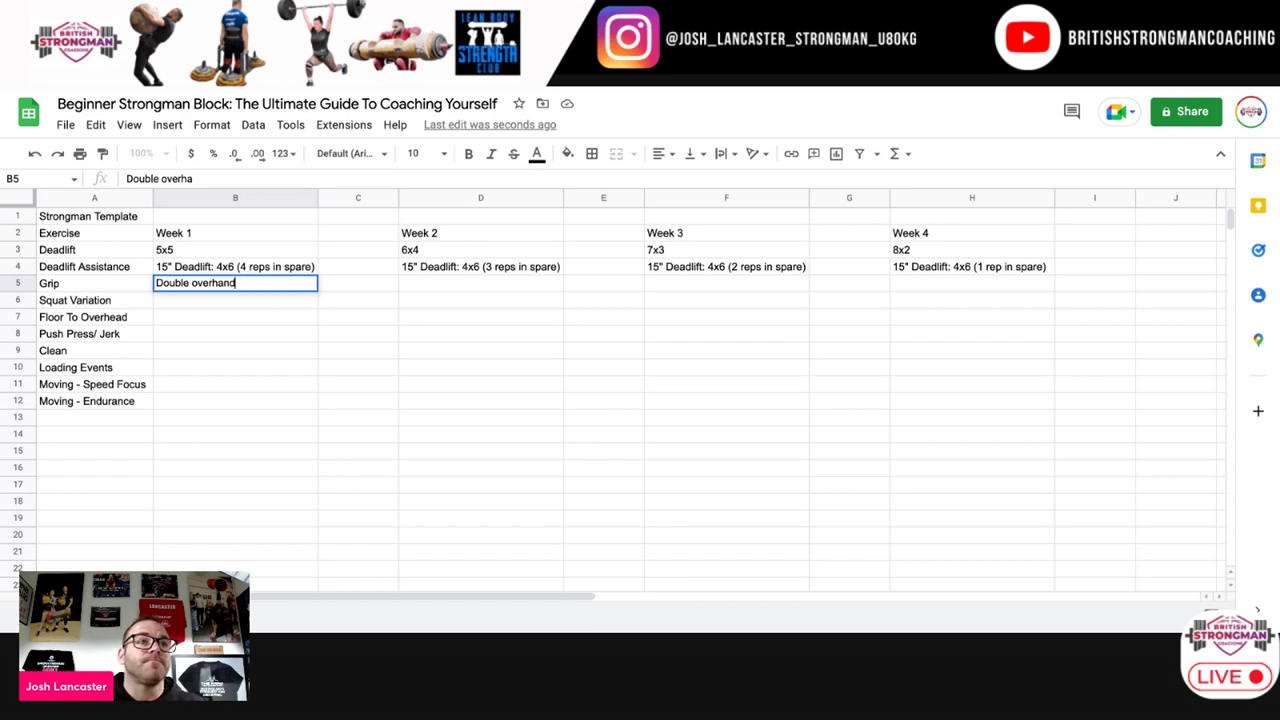
{"action": "type", "text": " de"}
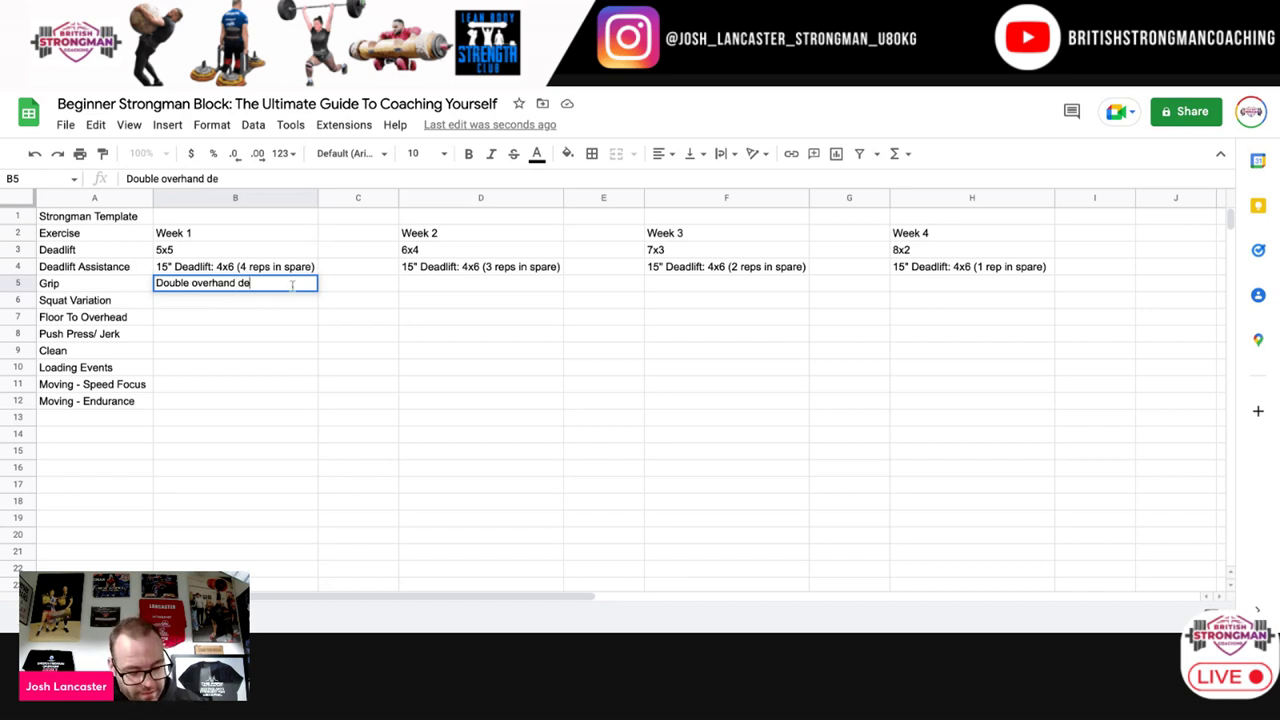
{"action": "type", "text": "adlif 1 set of"}
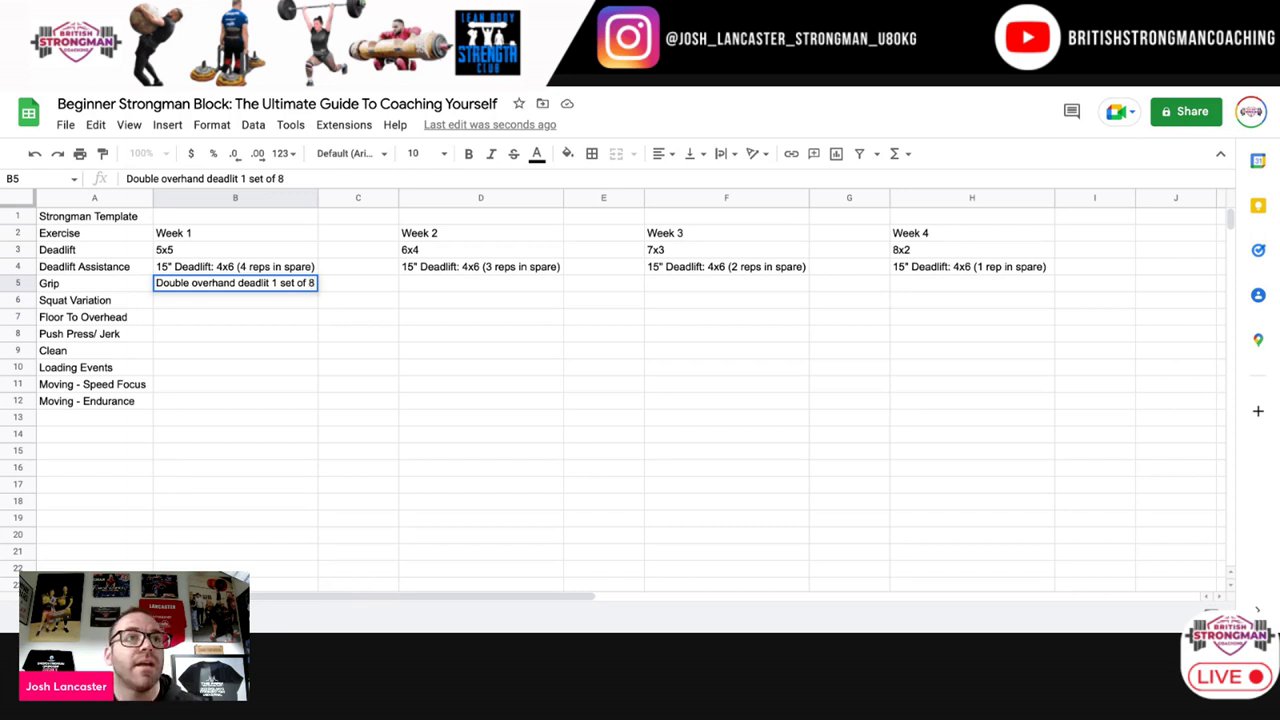
{"action": "type", "text": " 8"}
{"action": "key", "text": "Return"}
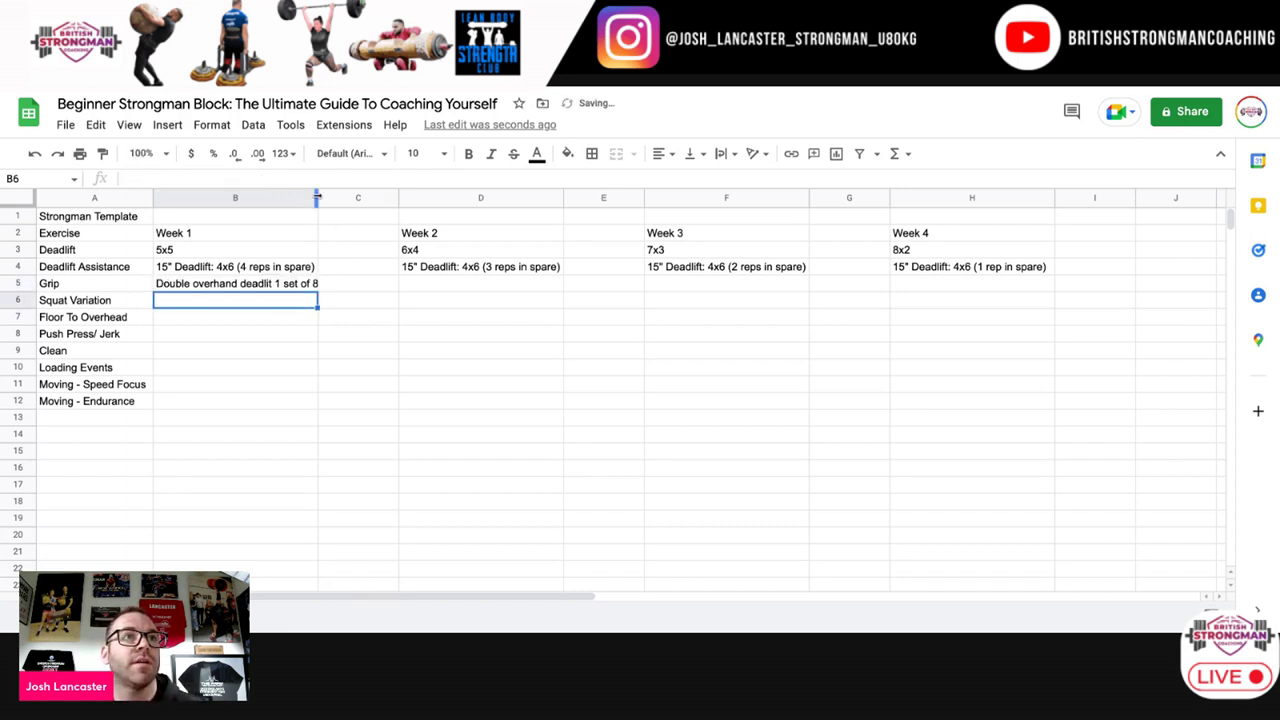
{"action": "left_click_drag", "start_coordinate": [318, 197], "coordinate": [322, 197]}
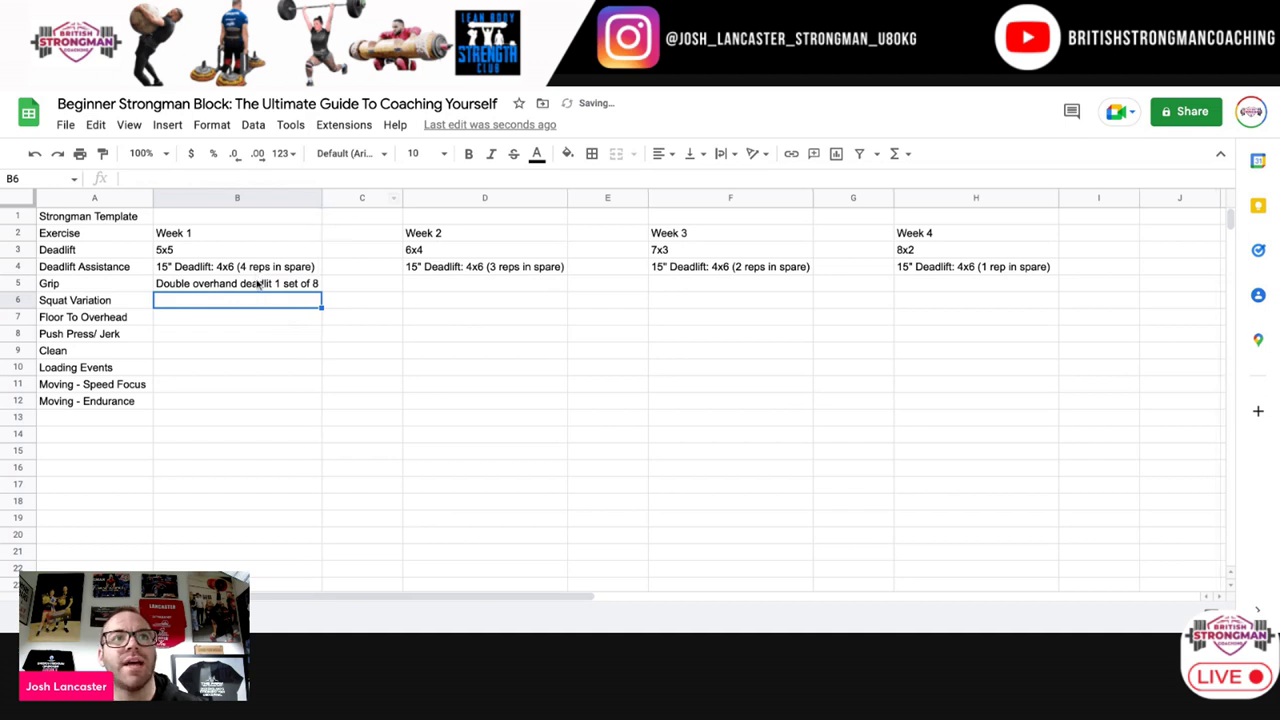
Step: Correct the spelling in B5 to "deadlift" and widen column B to fit the text
{"action": "left_click", "coordinate": [228, 290]}
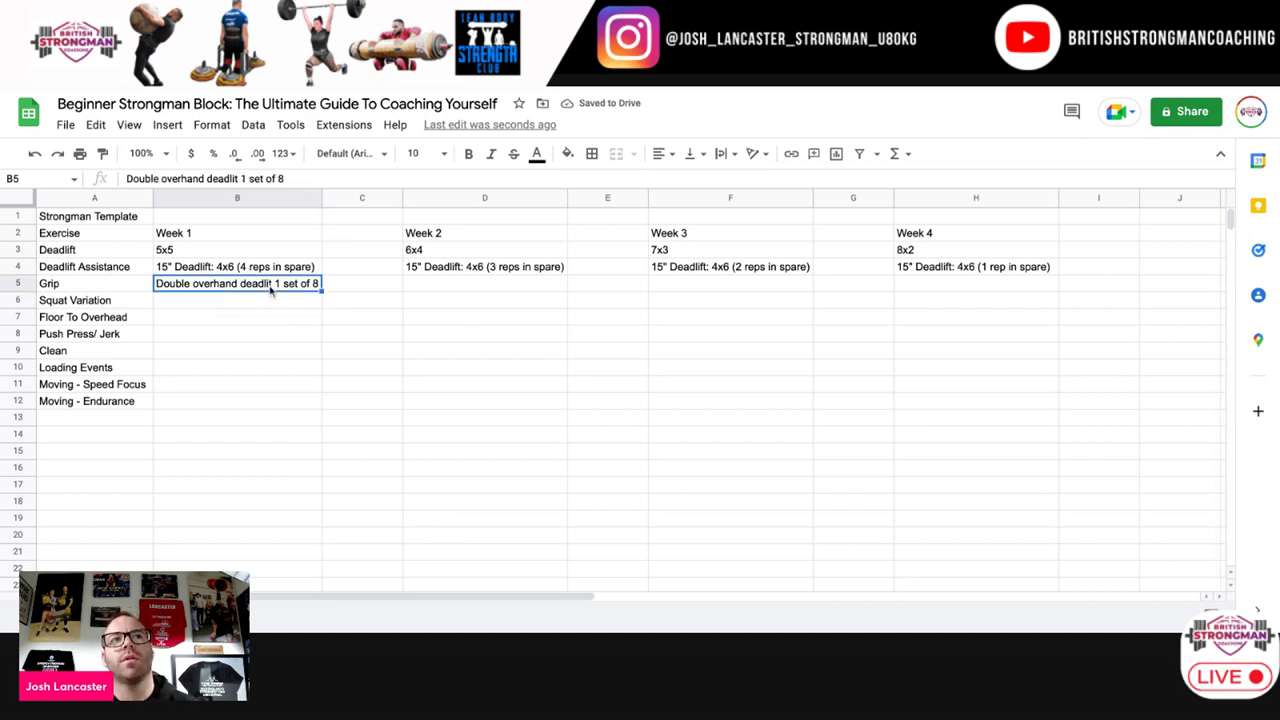
{"action": "left_click", "coordinate": [235, 178]}
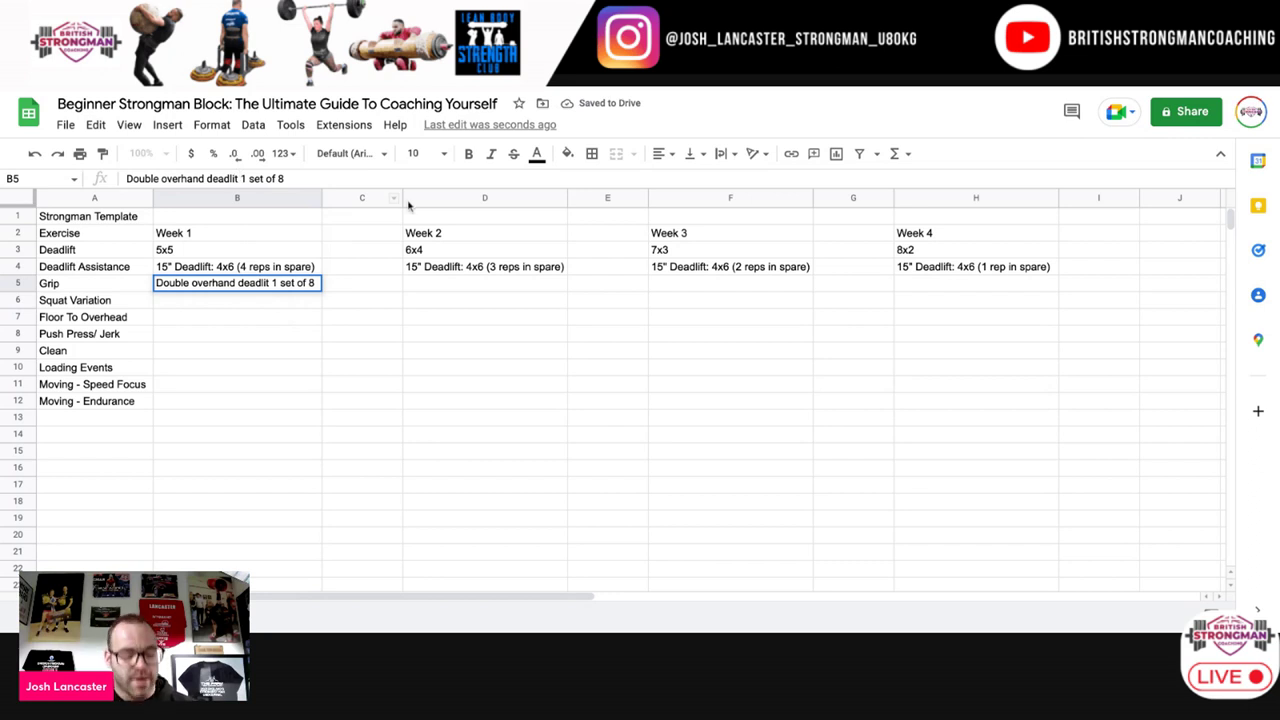
{"action": "type", "text": "f"}
{"action": "left_click", "coordinate": [262, 321]}
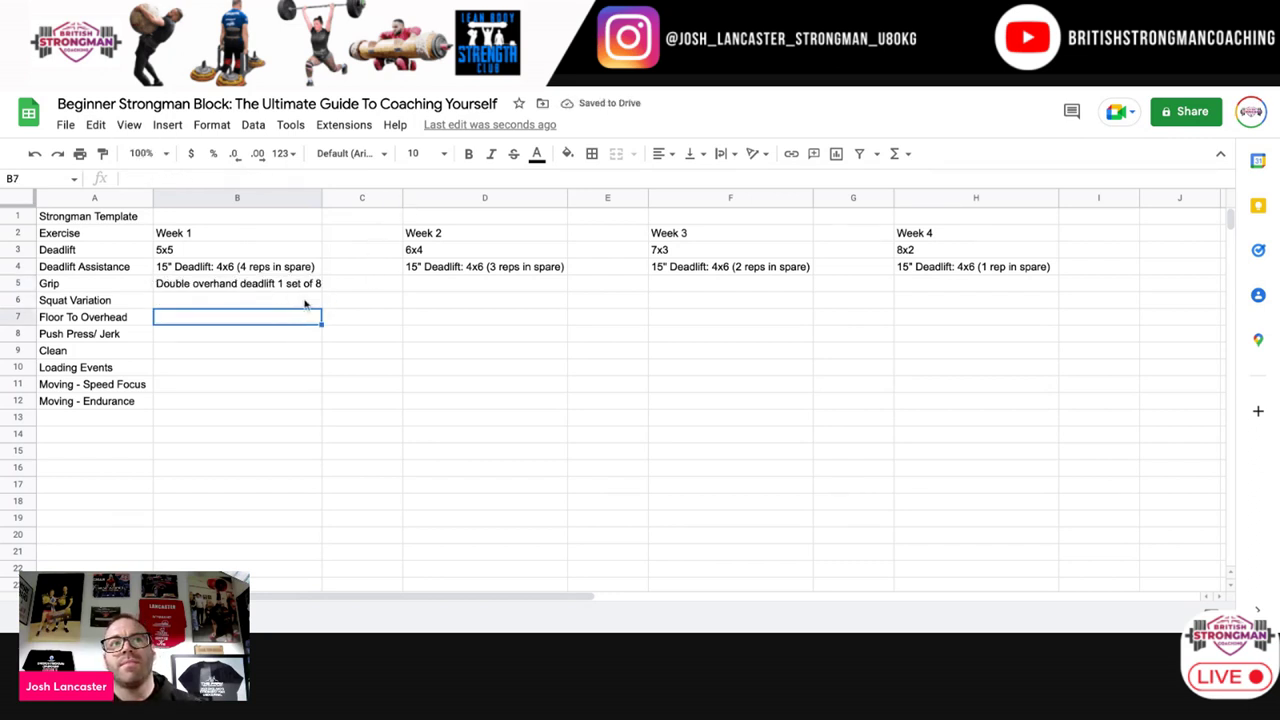
{"action": "left_click_drag", "start_coordinate": [323, 197], "coordinate": [326, 197]}
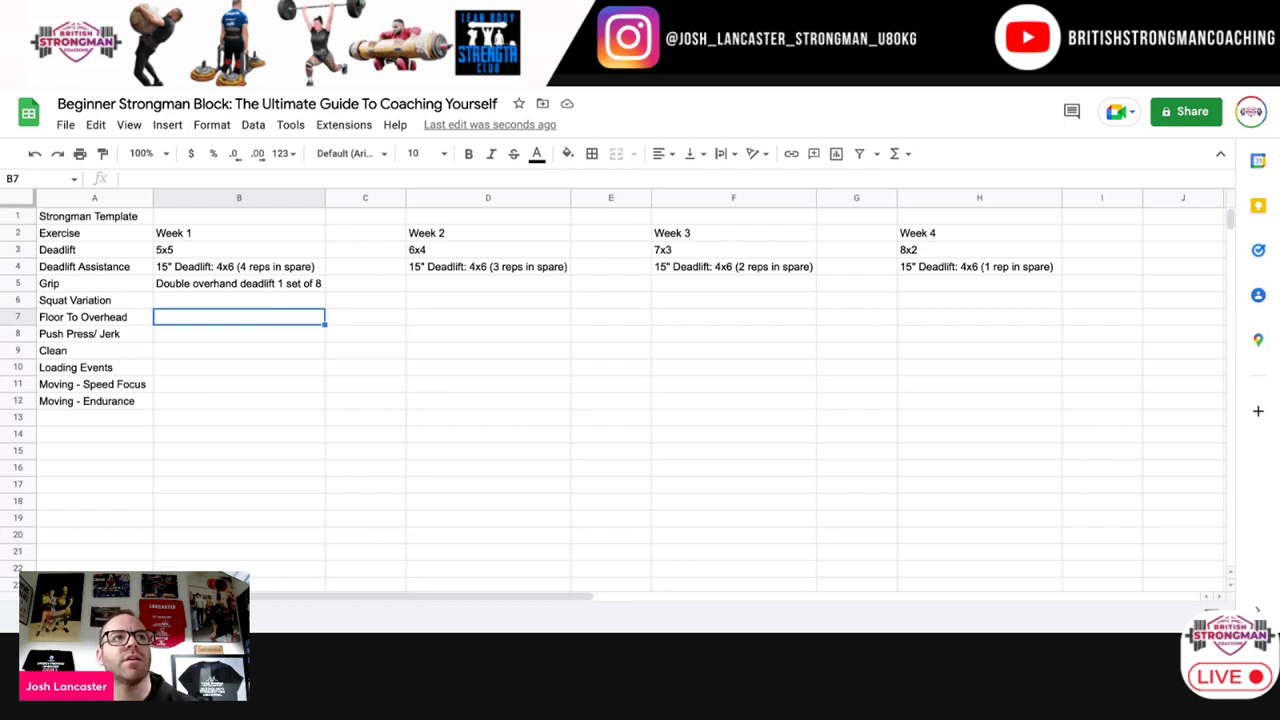
Step: Copy the Week 1 Grip entry from B5 into the Week 2 cell D5
{"action": "left_click", "coordinate": [238, 283]}
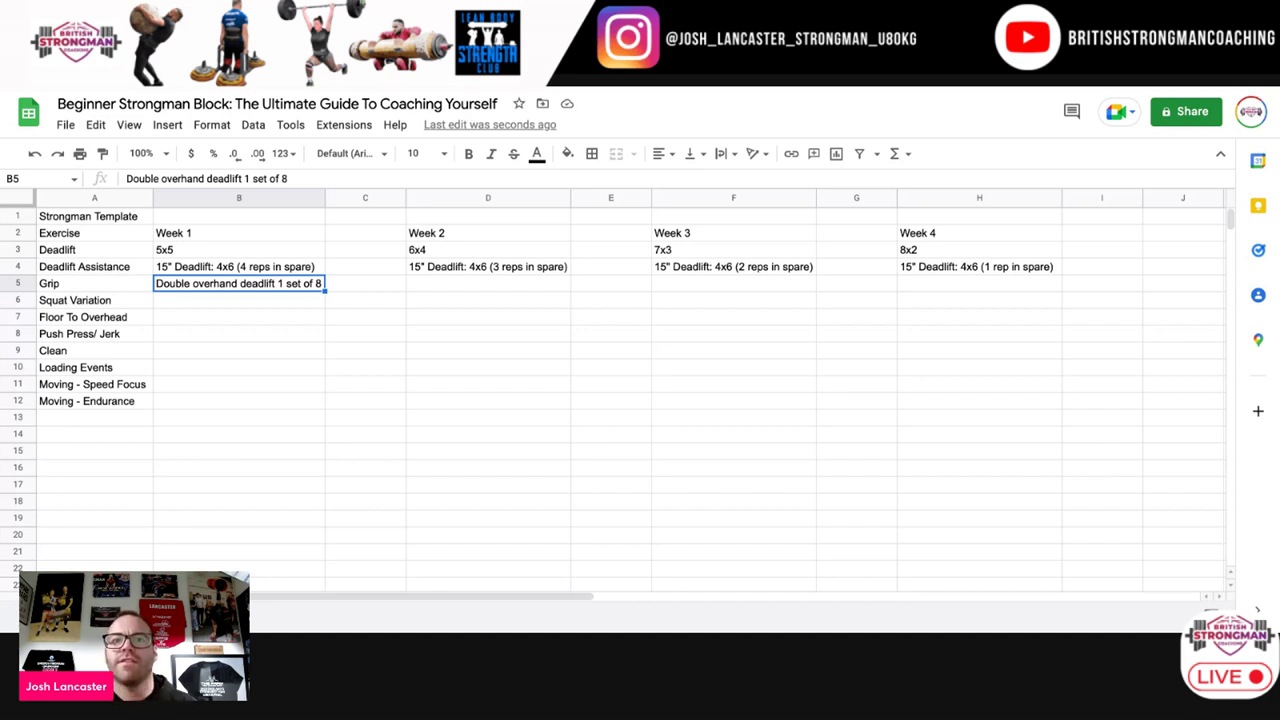
{"action": "right_click", "coordinate": [270, 285]}
{"action": "left_click", "coordinate": [323, 199]}
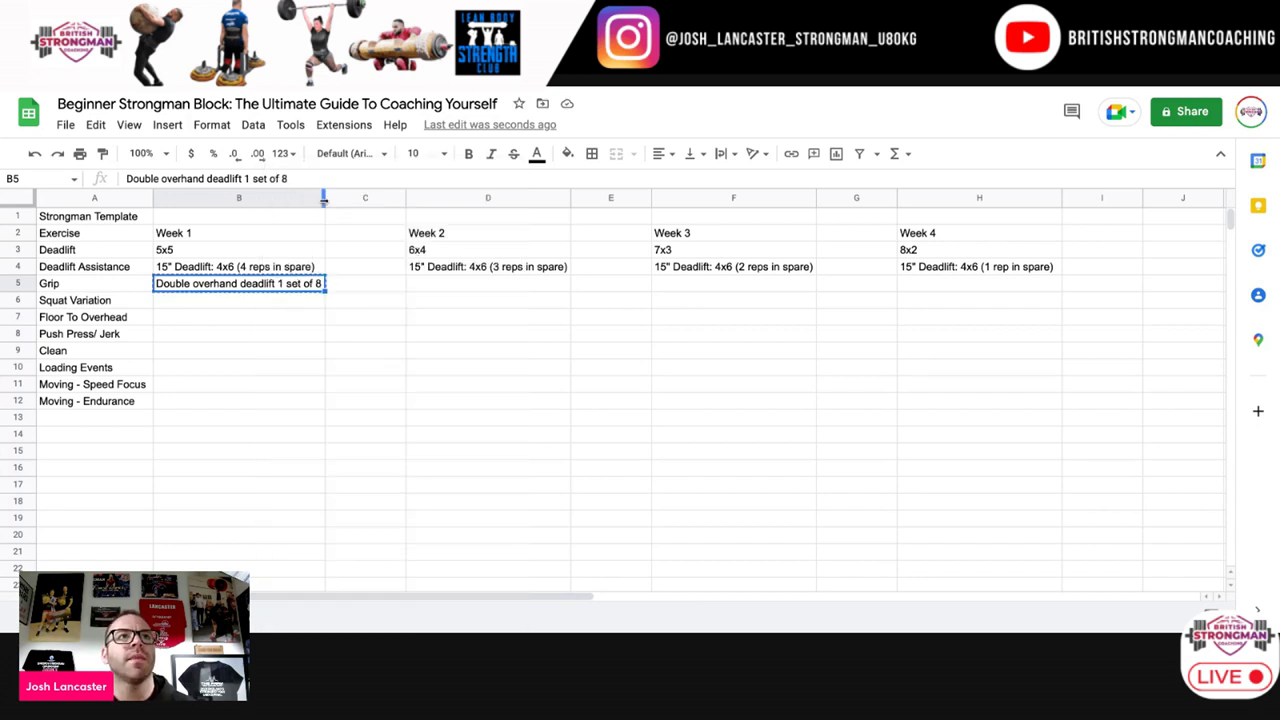
{"action": "left_click", "coordinate": [463, 285]}
{"action": "left_click", "coordinate": [208, 285]}
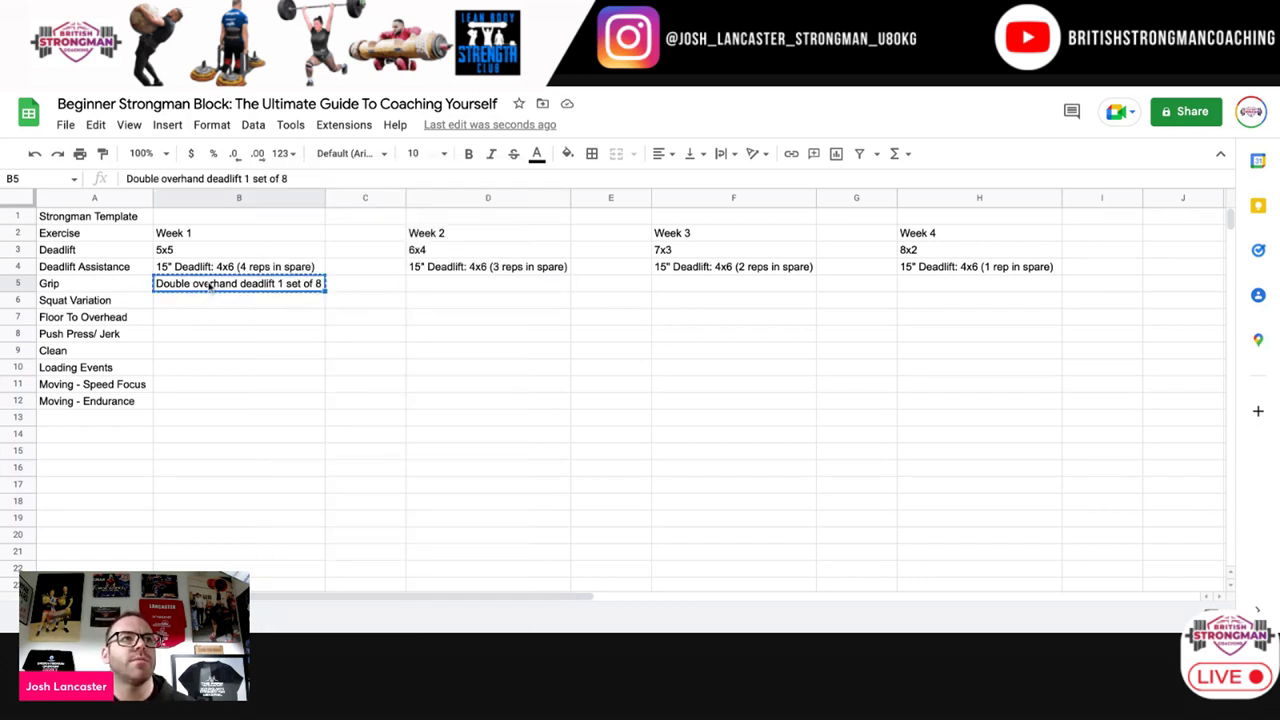
{"action": "left_click", "coordinate": [463, 290]}
{"action": "right_click", "coordinate": [463, 290]}
{"action": "left_click", "coordinate": [505, 227]}
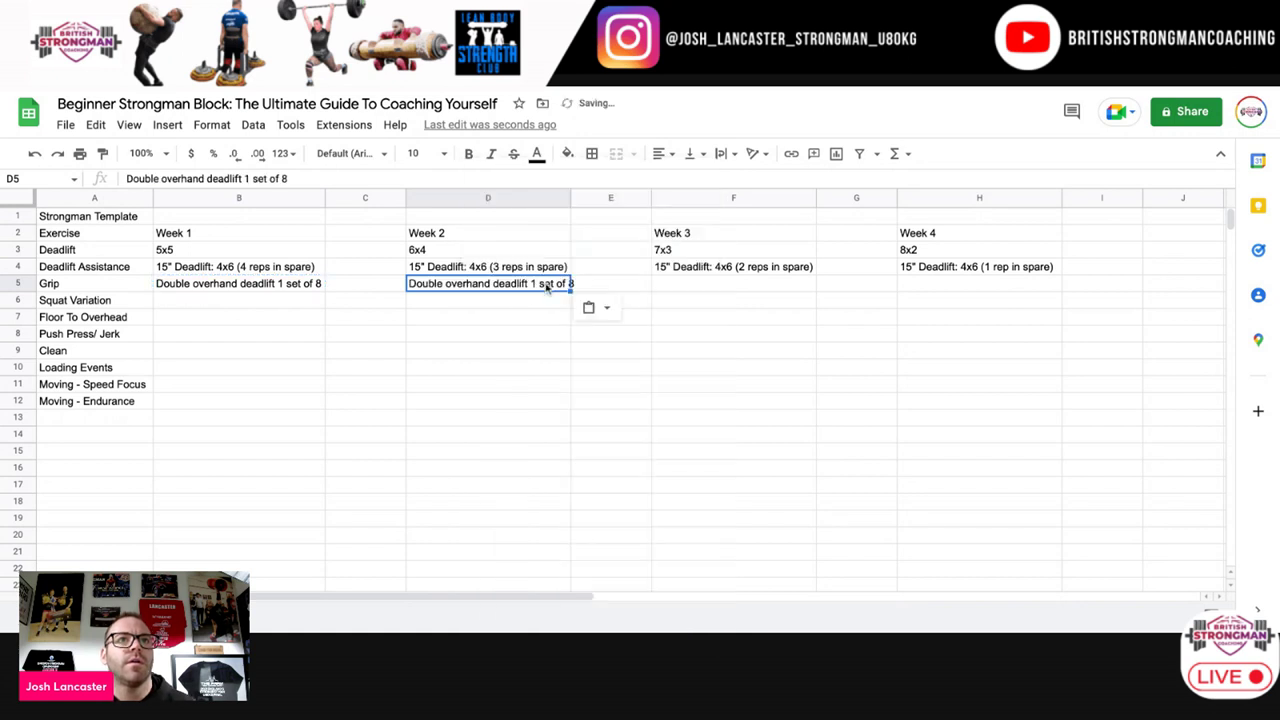
Step: Change the Week 2 Grip entry in D5 to 1 set of 10
{"action": "left_click", "coordinate": [316, 178]}
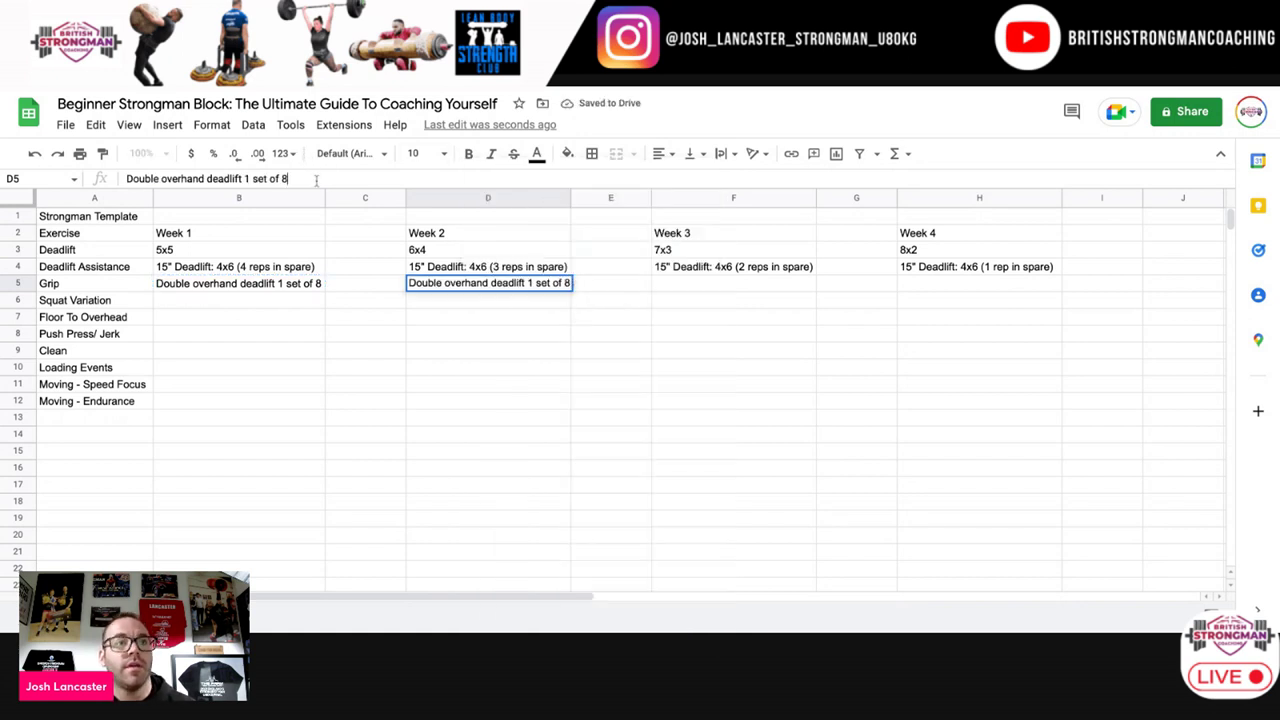
{"action": "key", "text": "BackSpace"}
{"action": "type", "text": "10"}
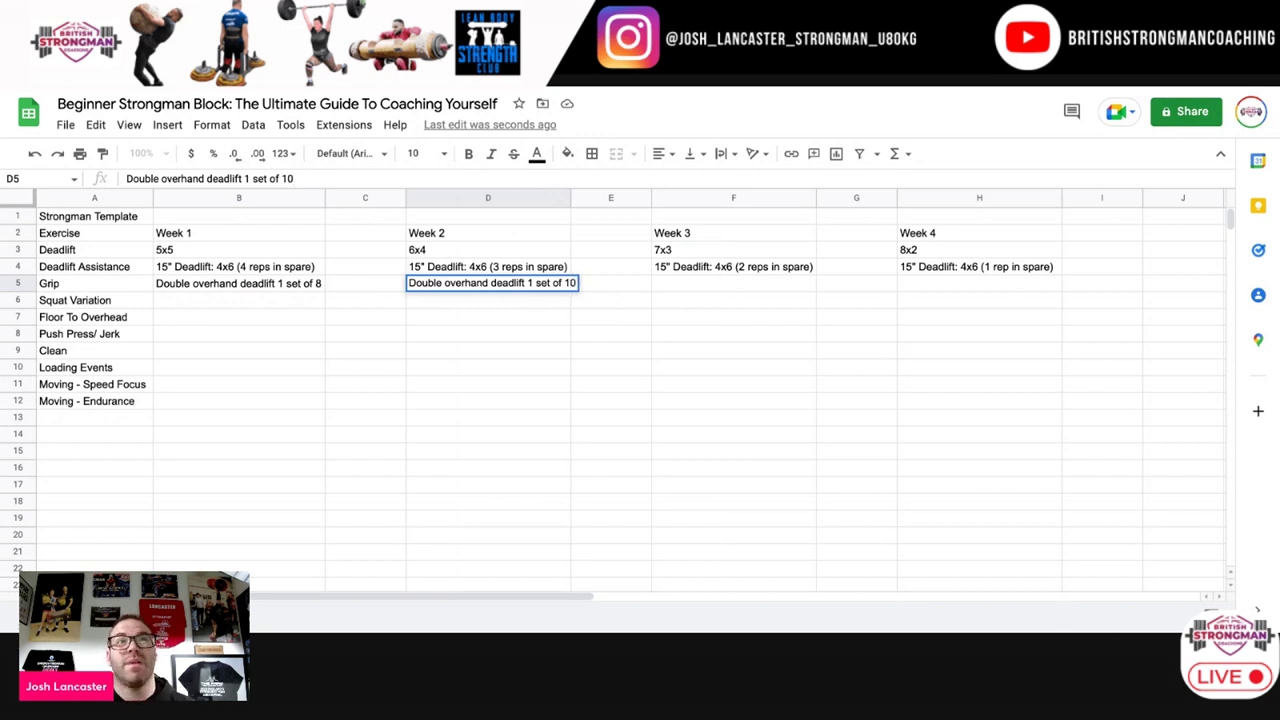
{"action": "left_click", "coordinate": [476, 306]}
Step: Copy the Week 2 Grip entry from D5 into the Week 3 cell F5 and change it to 1 set of 12
{"action": "right_click", "coordinate": [490, 286]}
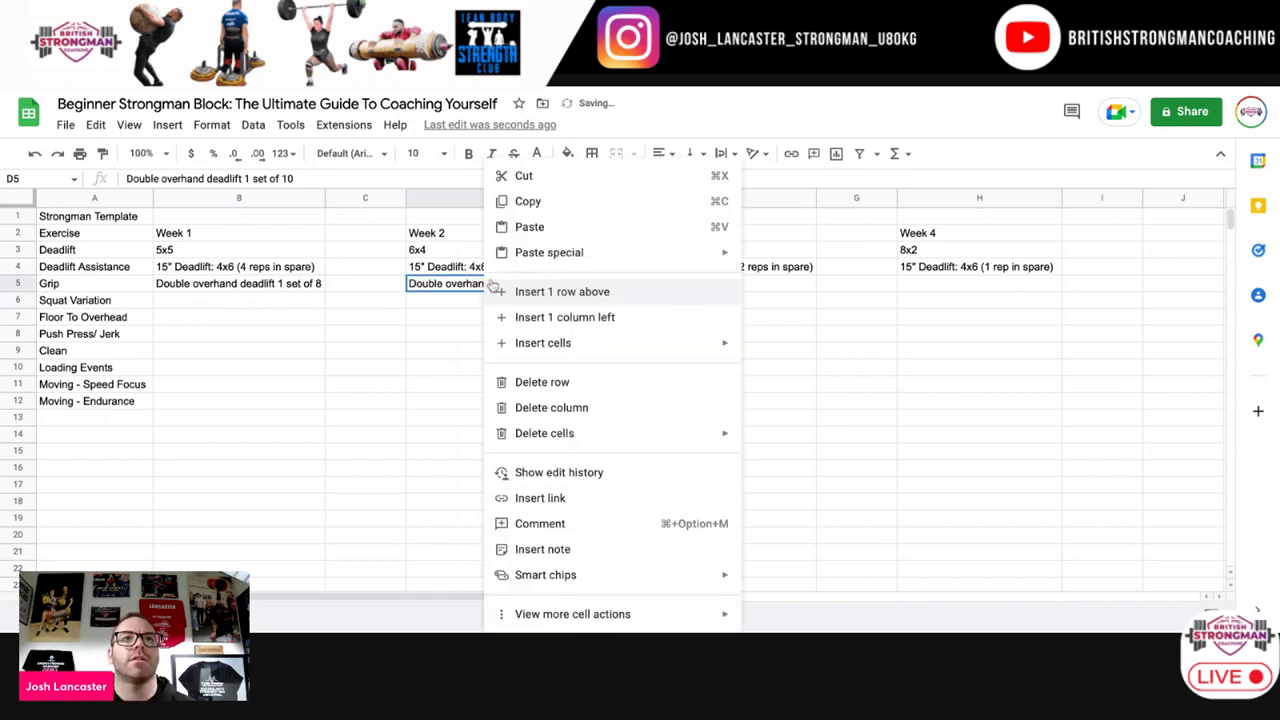
{"action": "left_click", "coordinate": [555, 202]}
{"action": "right_click", "coordinate": [714, 287]}
{"action": "left_click", "coordinate": [771, 234]}
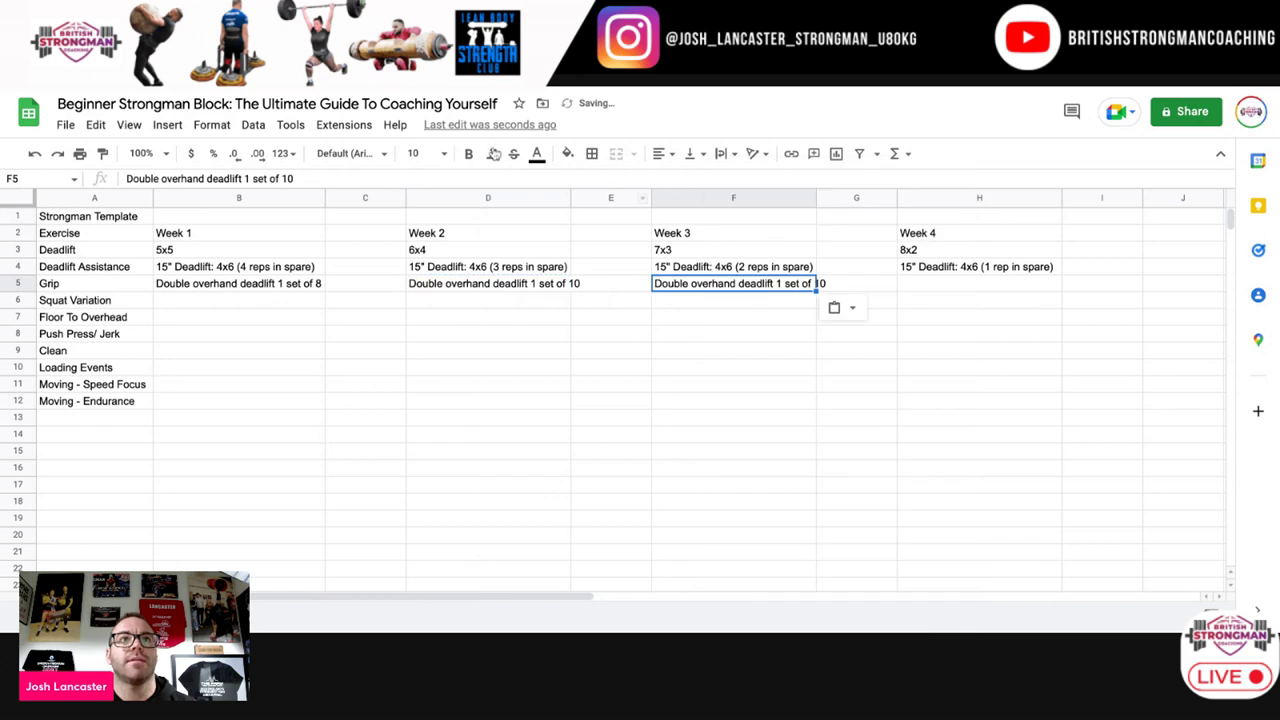
{"action": "key", "text": "BackSpace"}
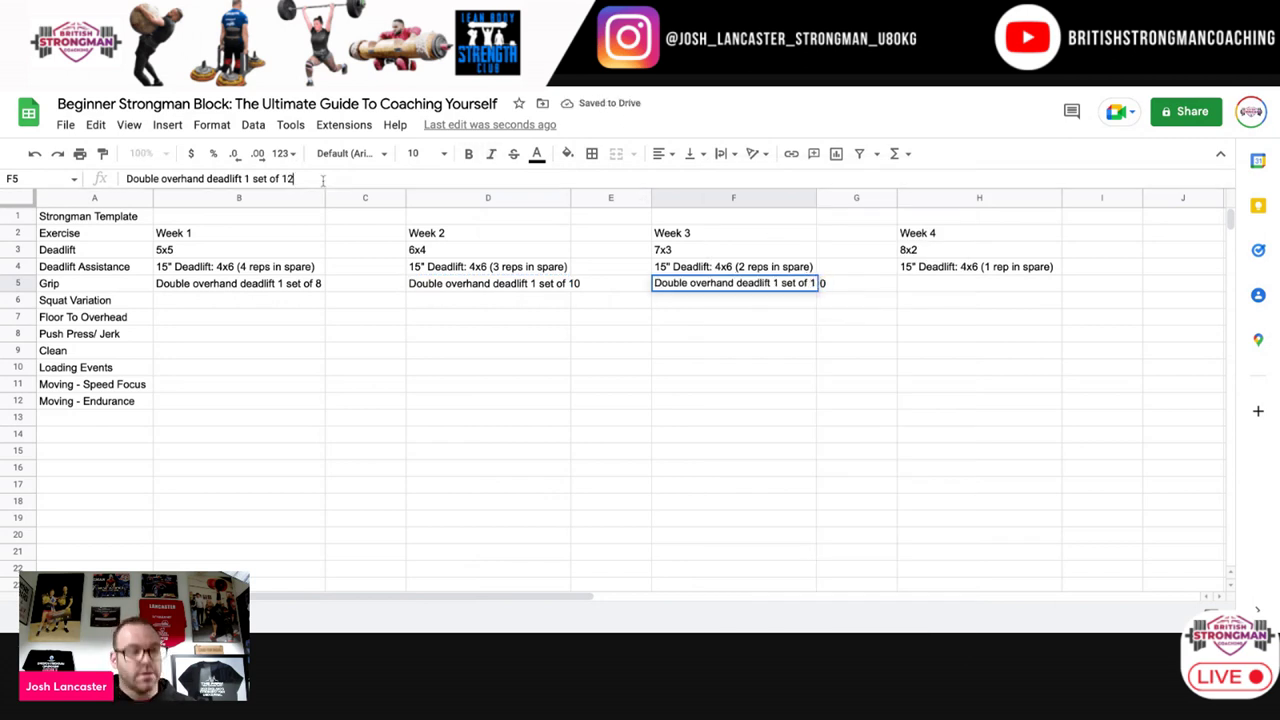
{"action": "type", "text": "2"}
{"action": "left_click", "coordinate": [777, 305]}
Step: Copy the Week 3 Grip entry from F5 into the Week 4 cell H5 and change it to 1 set of 15
{"action": "right_click", "coordinate": [750, 287]}
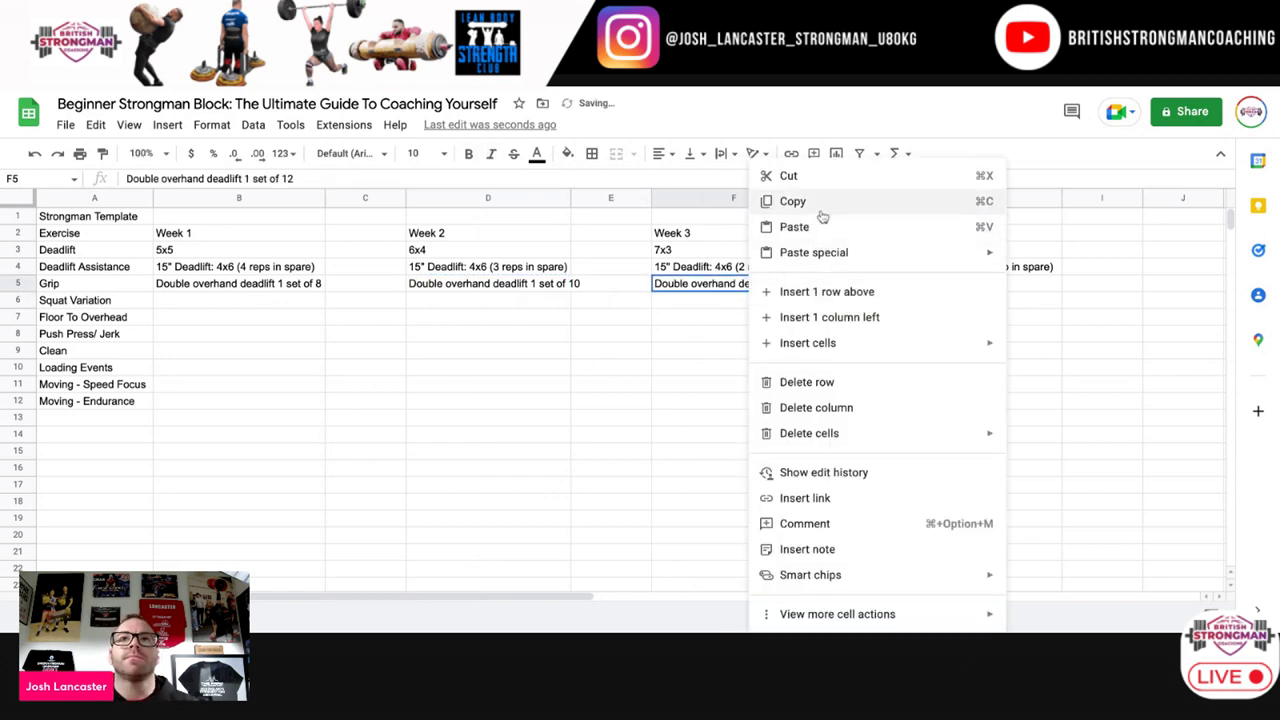
{"action": "left_click", "coordinate": [820, 203]}
{"action": "right_click", "coordinate": [940, 288]}
{"action": "left_click", "coordinate": [979, 229]}
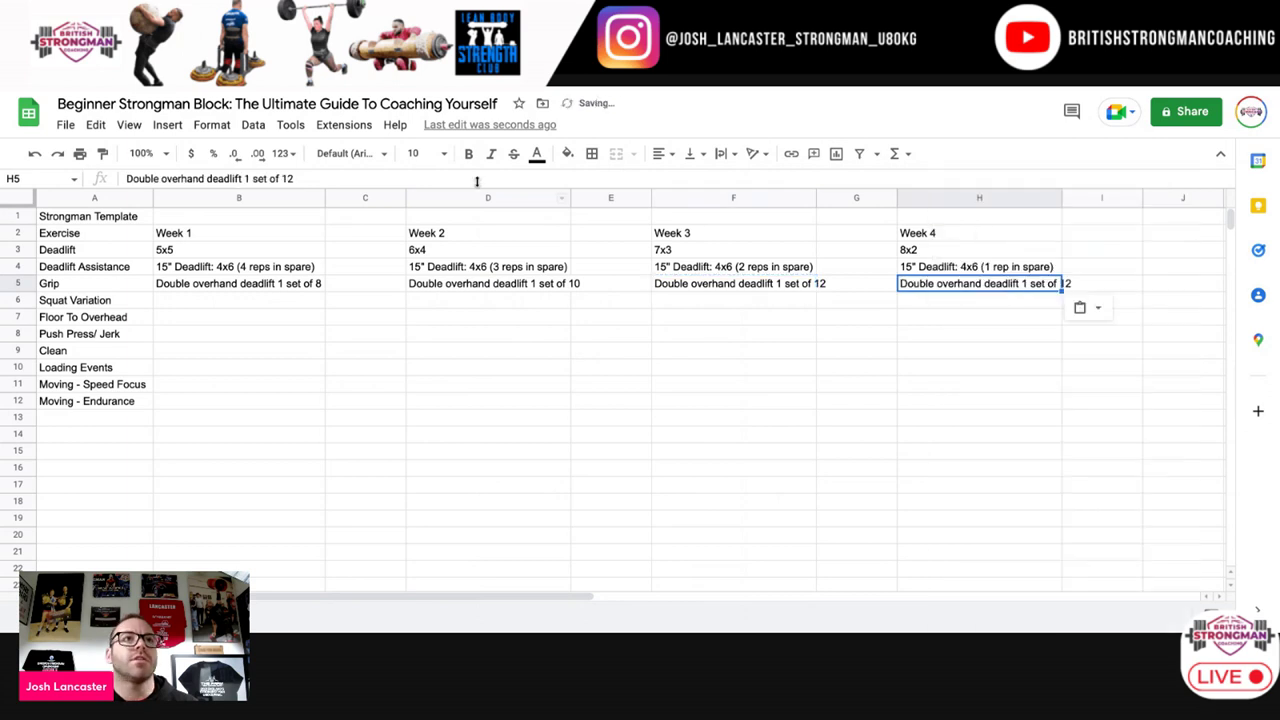
{"action": "key", "text": "BackSpace"}
{"action": "type", "text": "5"}
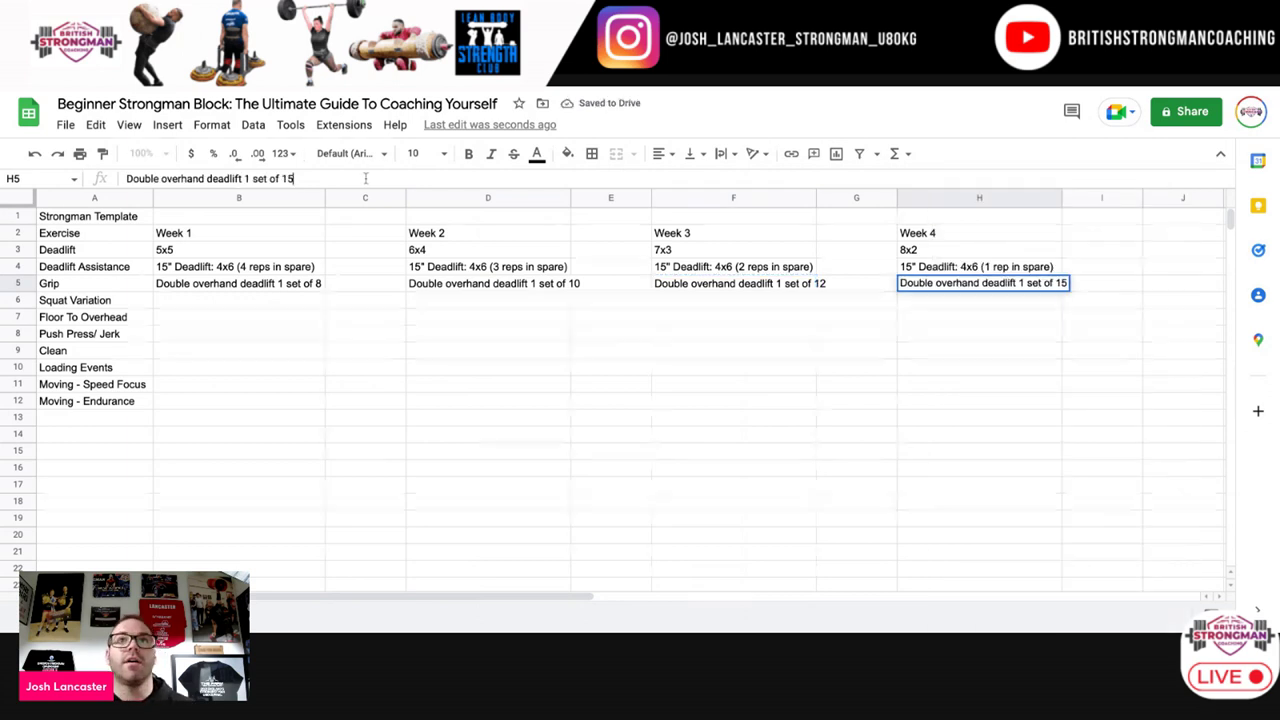
{"action": "left_click", "coordinate": [946, 340]}
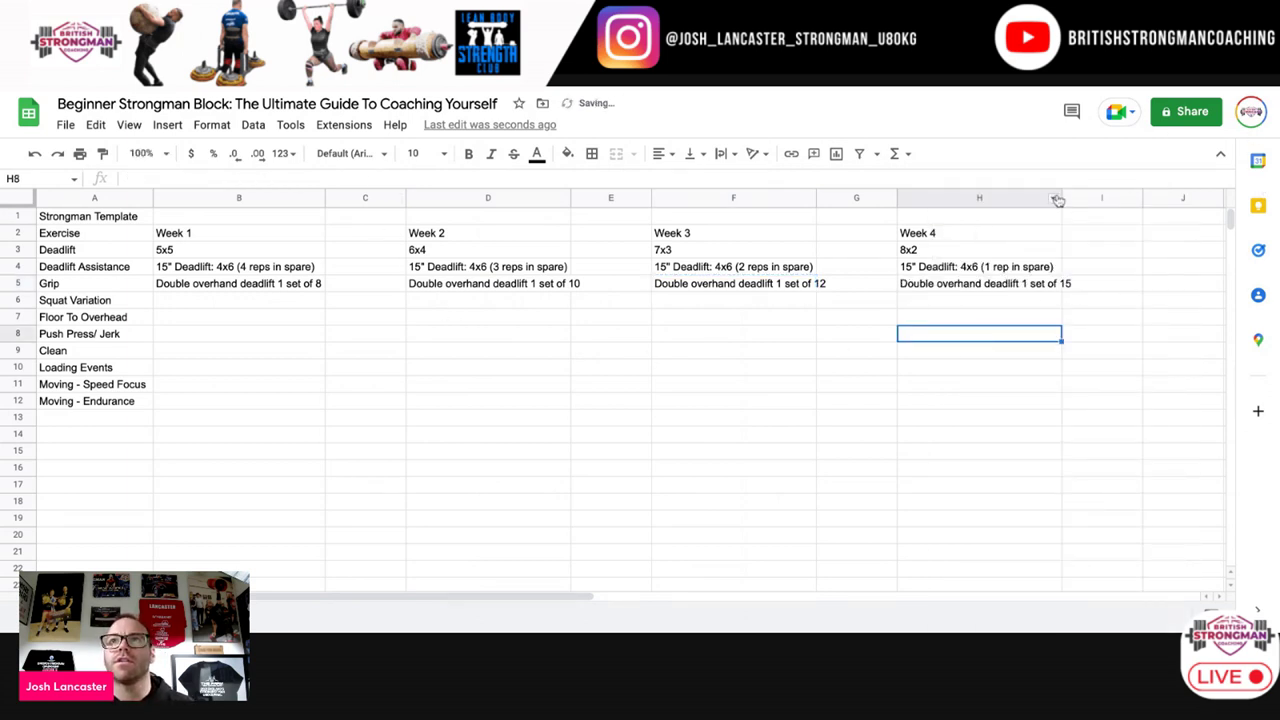
Step: Widen columns H, F and D to fit their Grip entries and check the width of column B
{"action": "left_click_drag", "start_coordinate": [1062, 198], "coordinate": [1075, 198]}
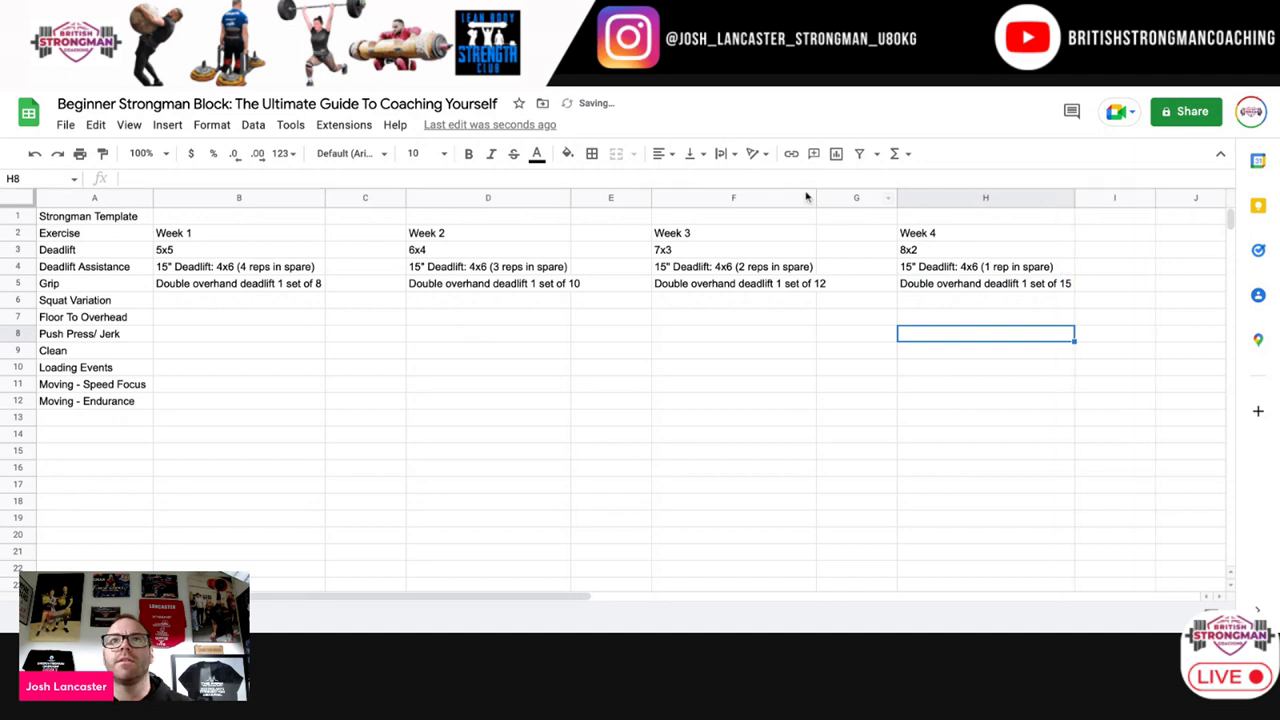
{"action": "left_click_drag", "start_coordinate": [816, 197], "coordinate": [829, 197]}
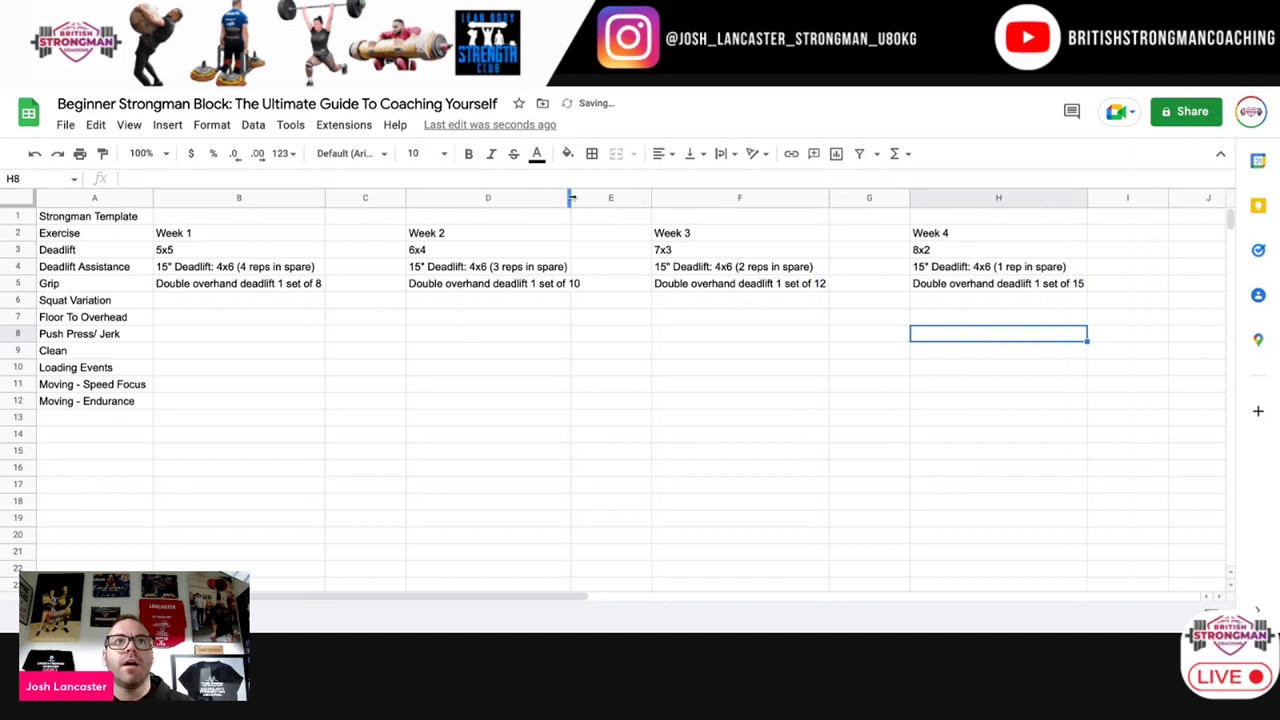
{"action": "left_click_drag", "start_coordinate": [570, 198], "coordinate": [583, 198]}
{"action": "right_click", "coordinate": [314, 198]}
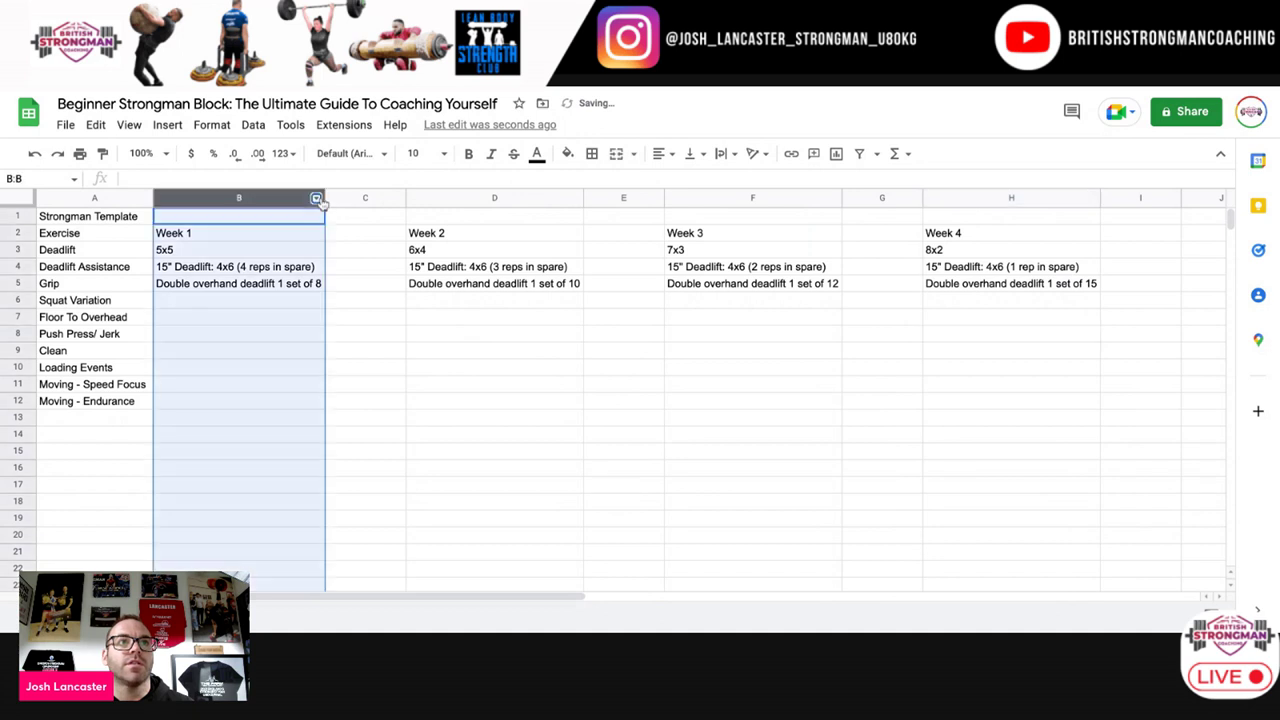
{"action": "left_click", "coordinate": [363, 303]}
{"action": "left_click", "coordinate": [365, 316]}
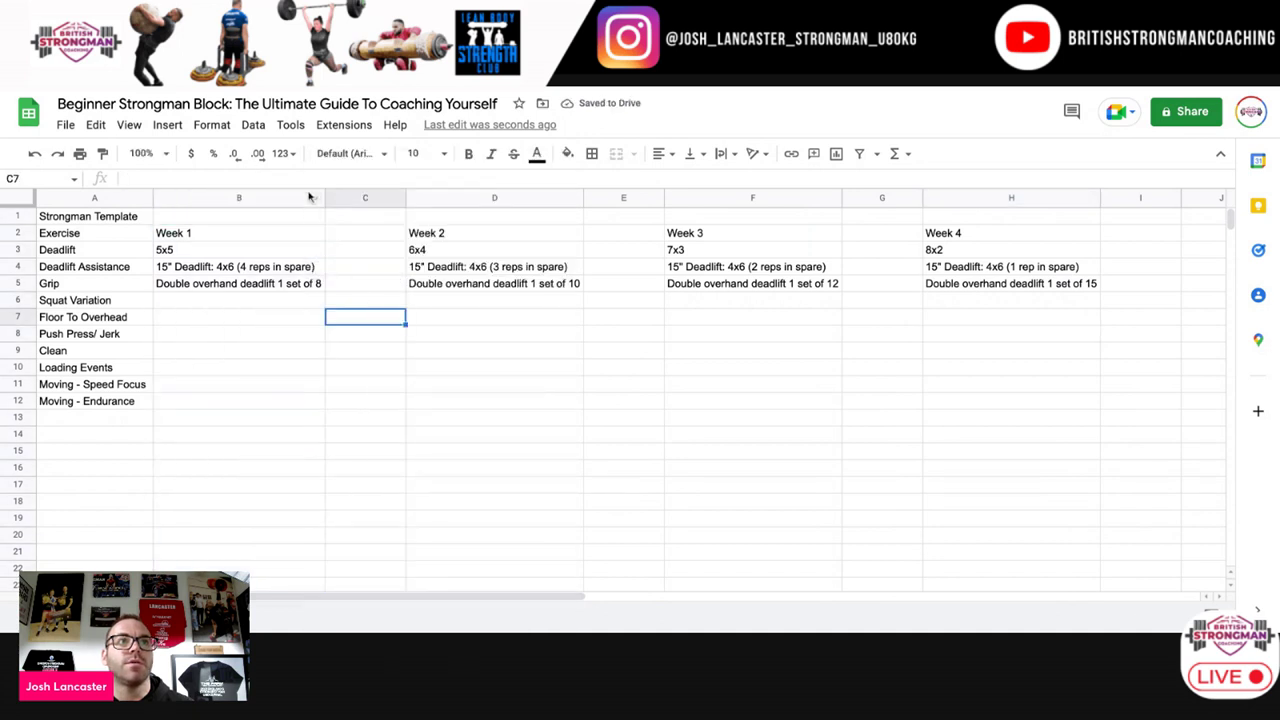
{"action": "left_click_drag", "start_coordinate": [324, 195], "coordinate": [326, 195]}
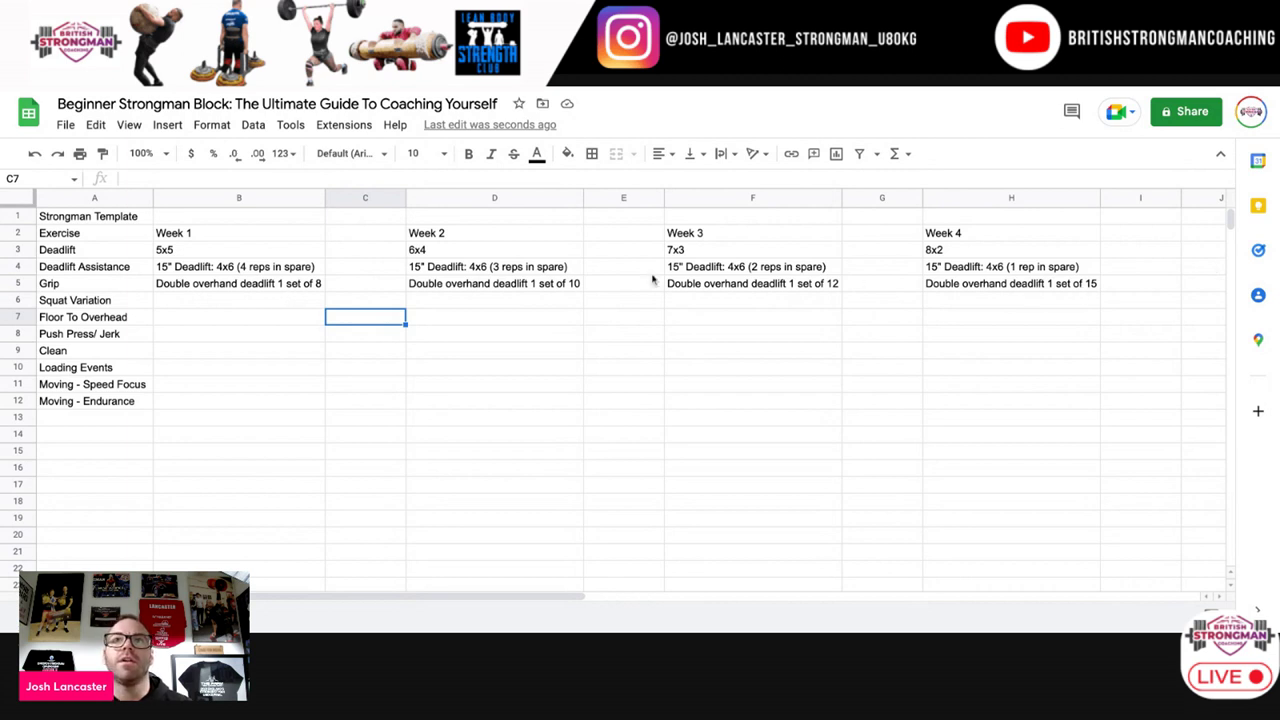
Step: Enter "top single with 5 second pause" as the Week 1 Squat Variation in B6
{"action": "left_click", "coordinate": [238, 301]}
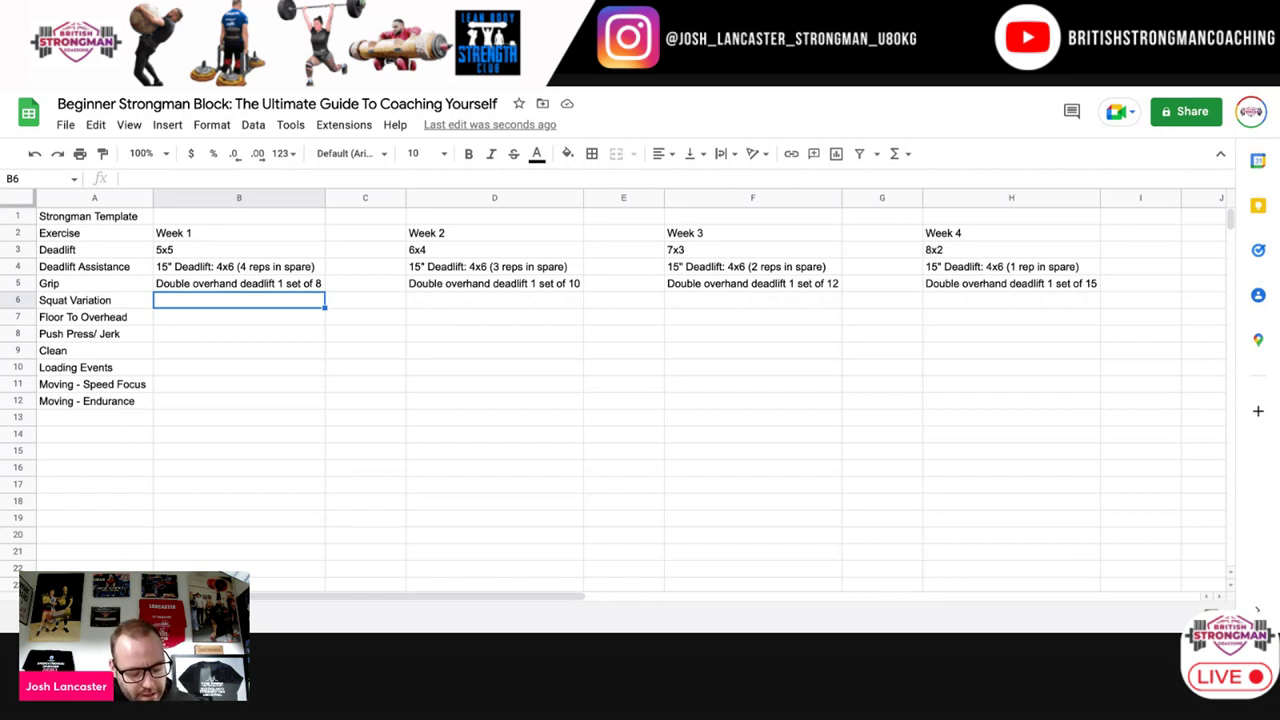
{"action": "type", "text": "top si"}
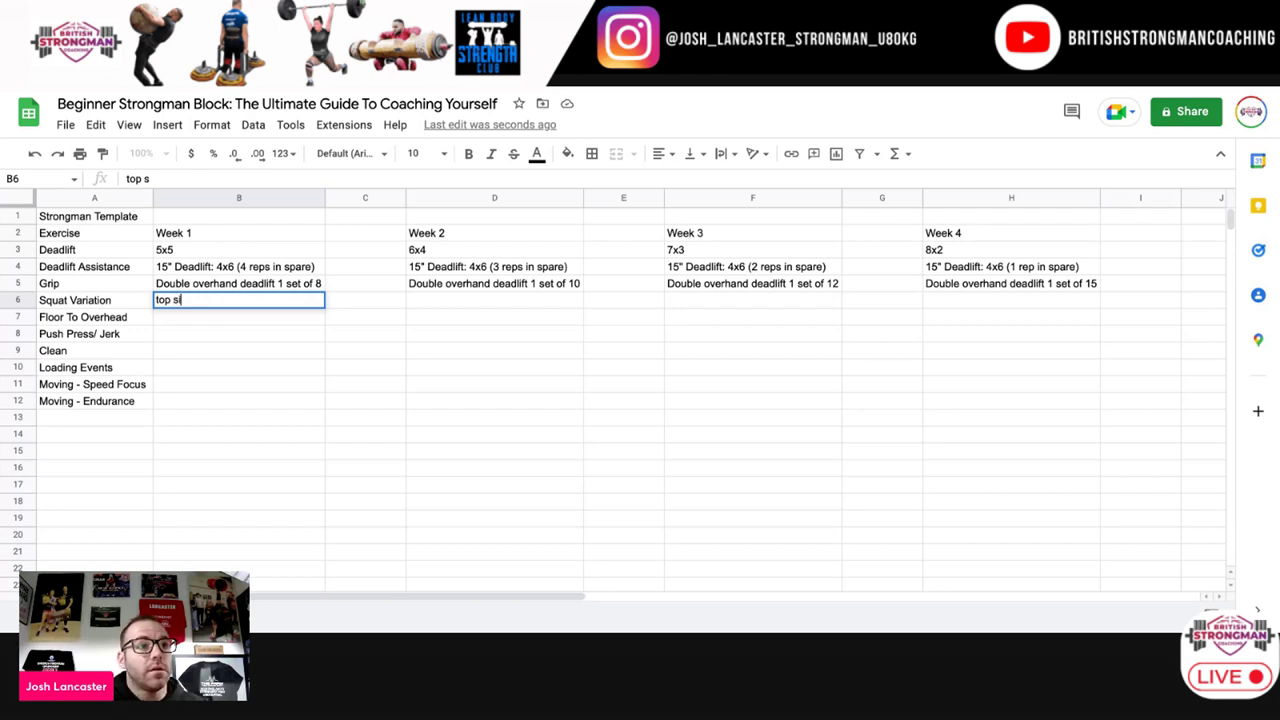
{"action": "type", "text": "ngle"}
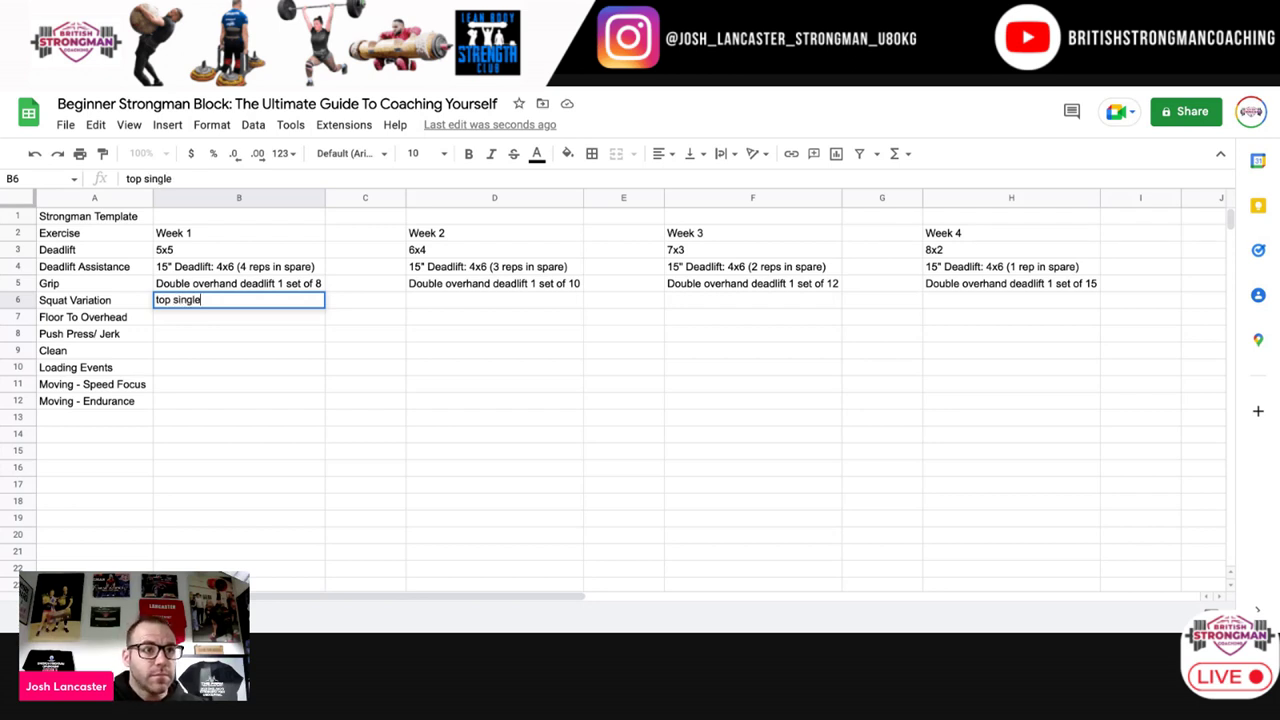
{"action": "type", "text": " wi"}
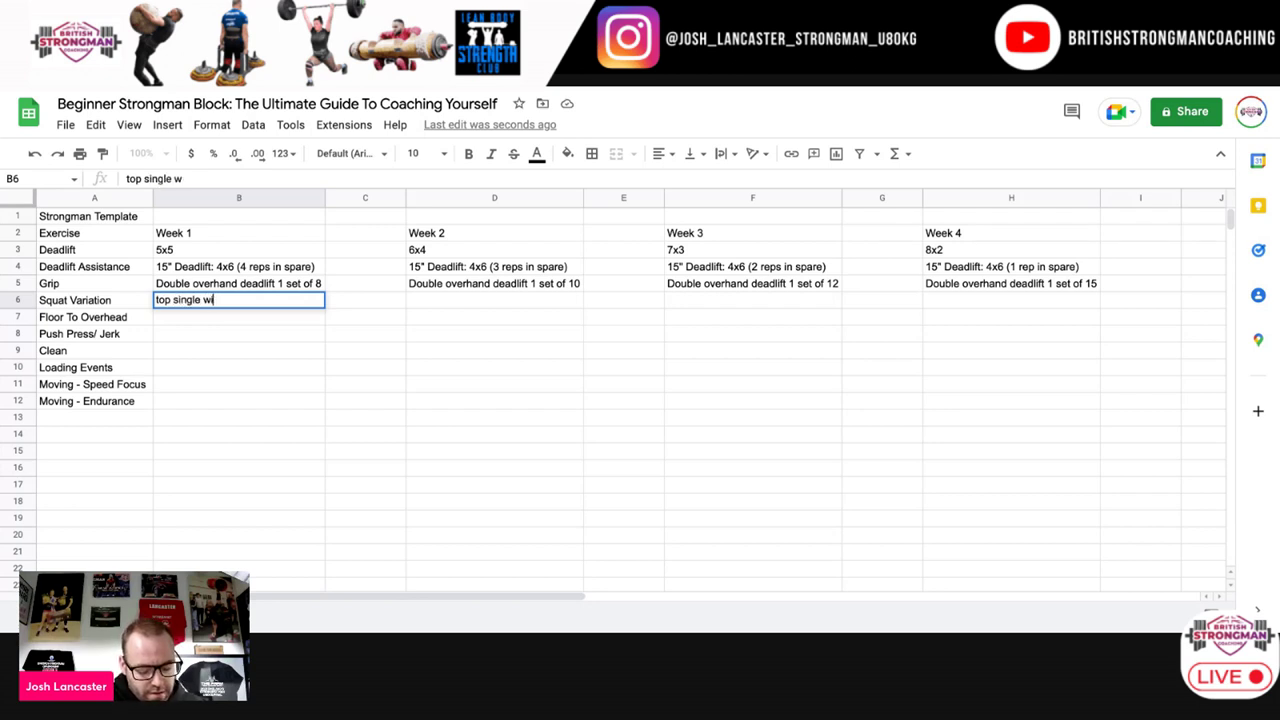
{"action": "type", "text": "th 5 second pausse"}
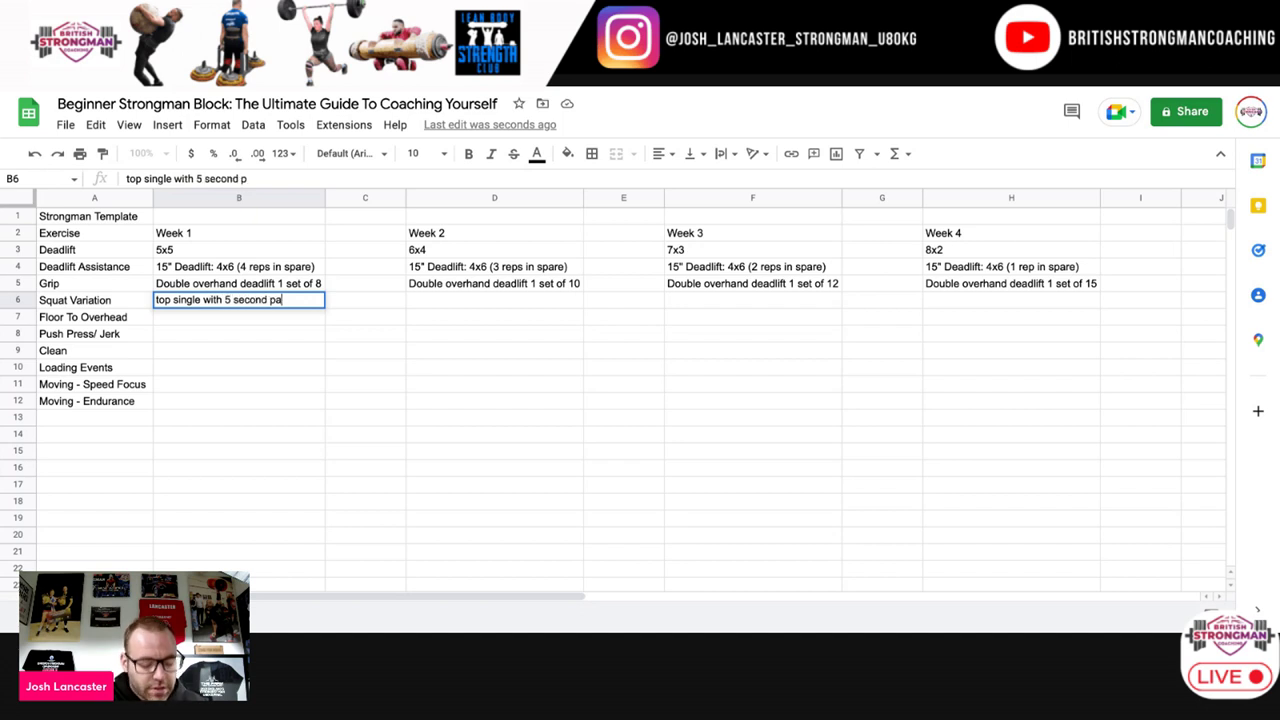
{"action": "key", "text": "BackSpace"}
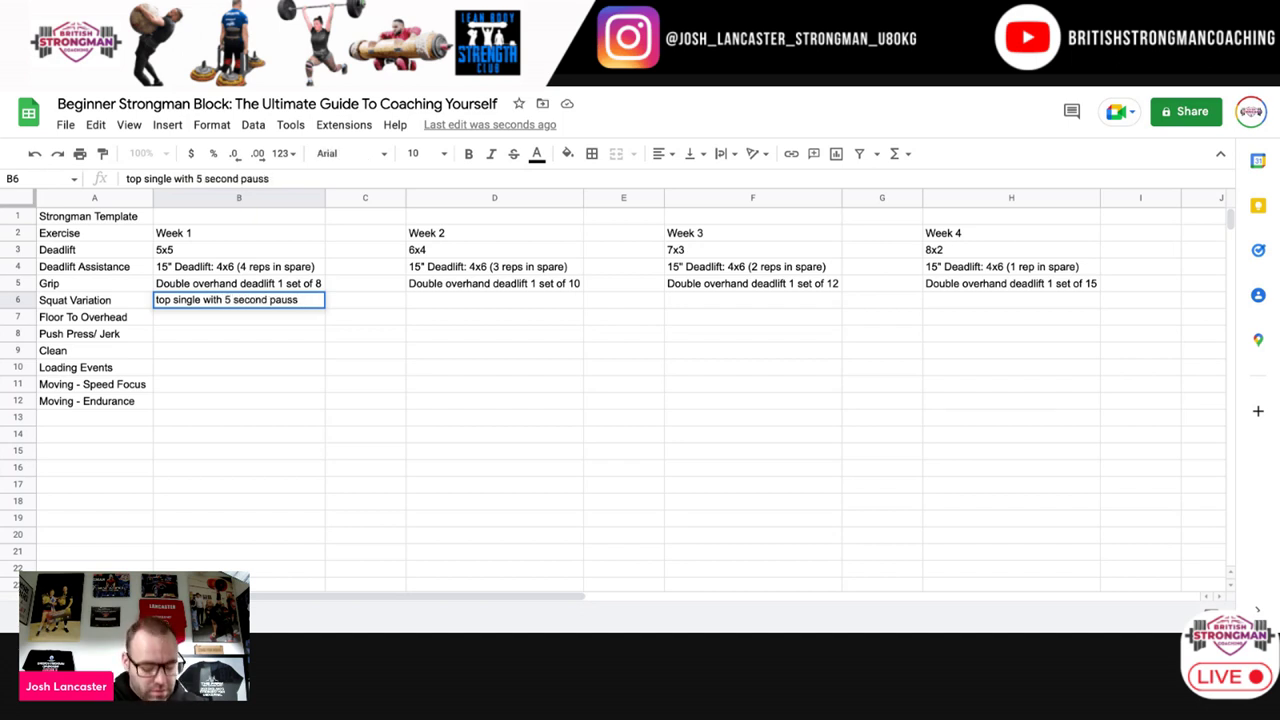
{"action": "type", "text": "e"}
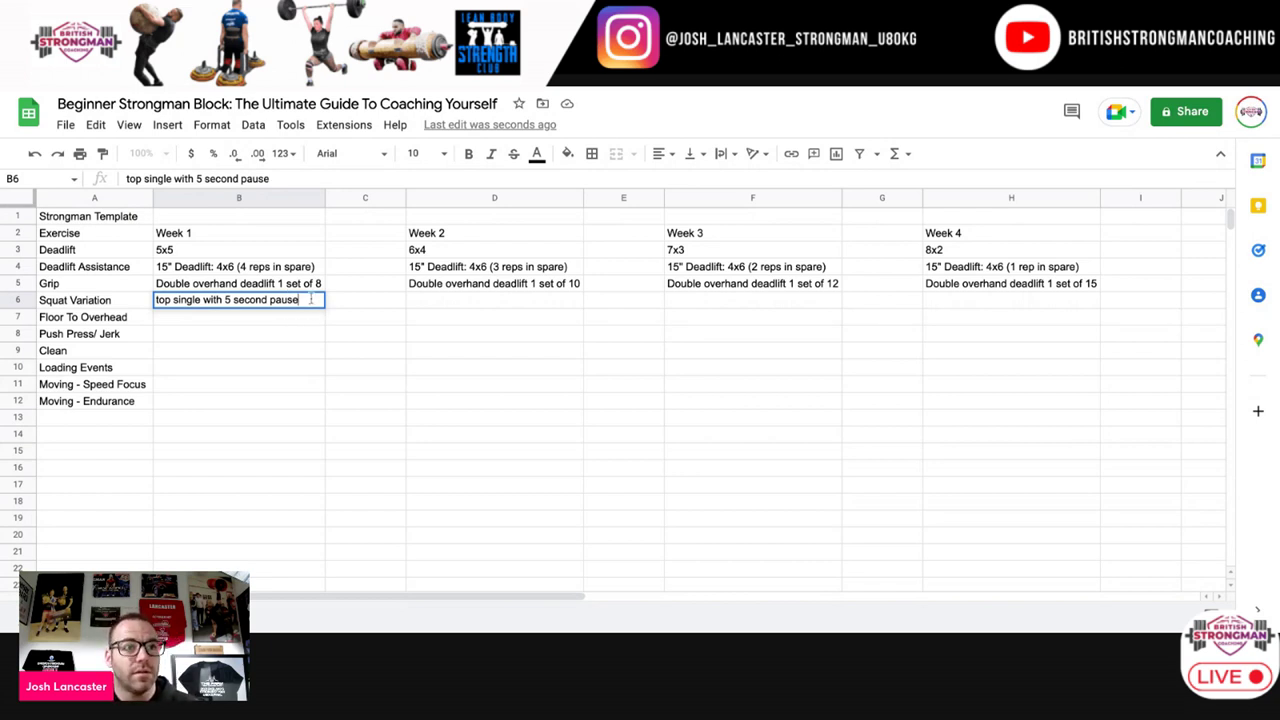
Step: Extend the B6 entry with ", drop to 80% for 6x2 (no pause)" and widen column B to fit it
{"action": "type", "text": ", dr"}
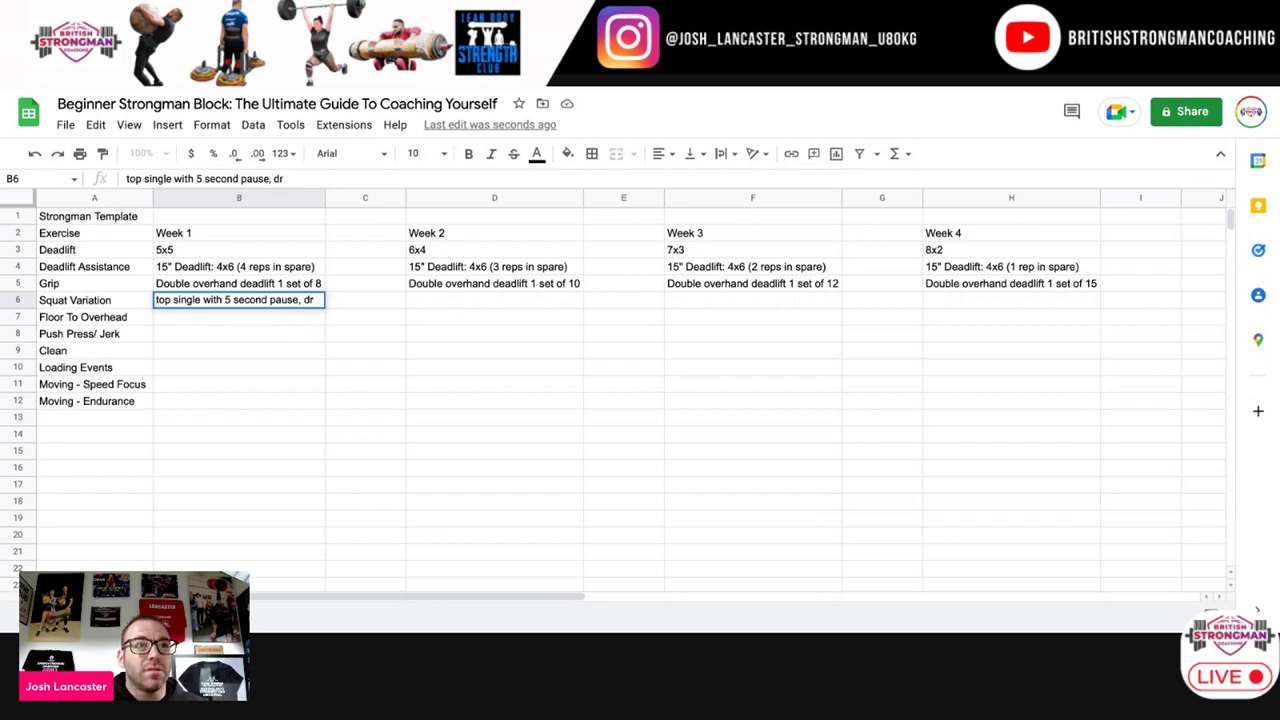
{"action": "type", "text": "op to"}
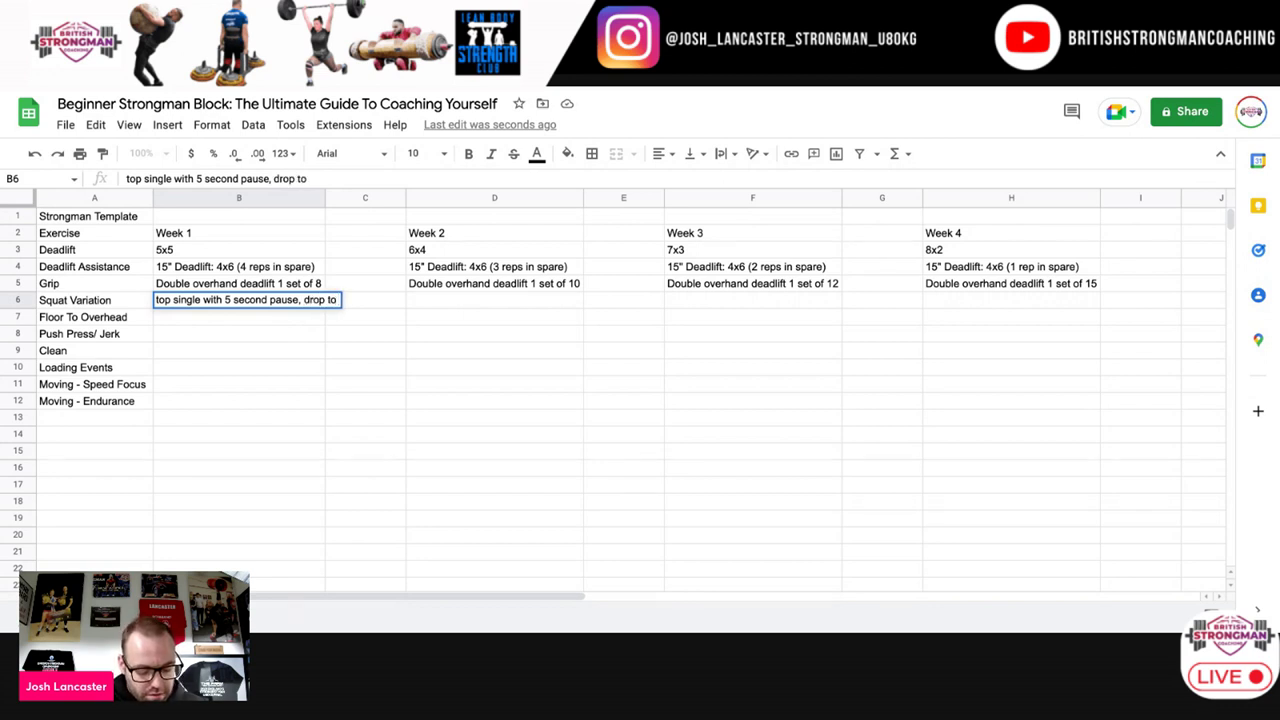
{"action": "type", "text": " 80% for"}
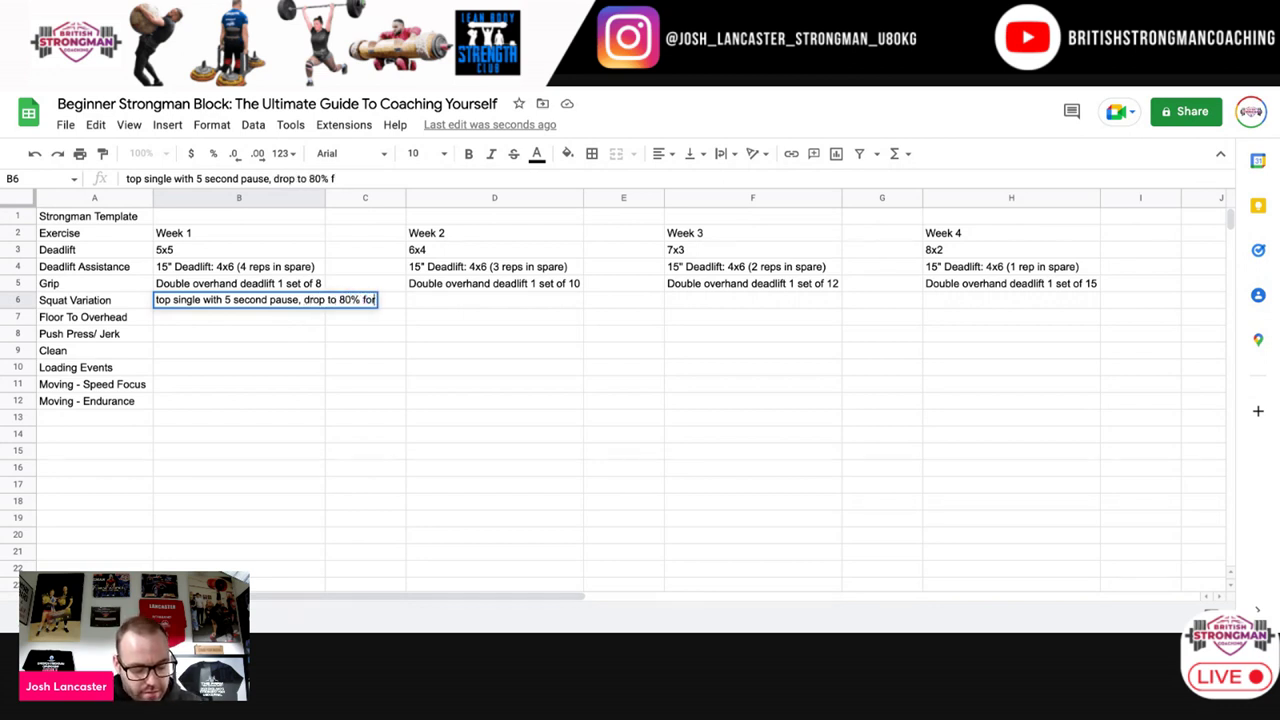
{"action": "type", "text": " 6x2 ("}
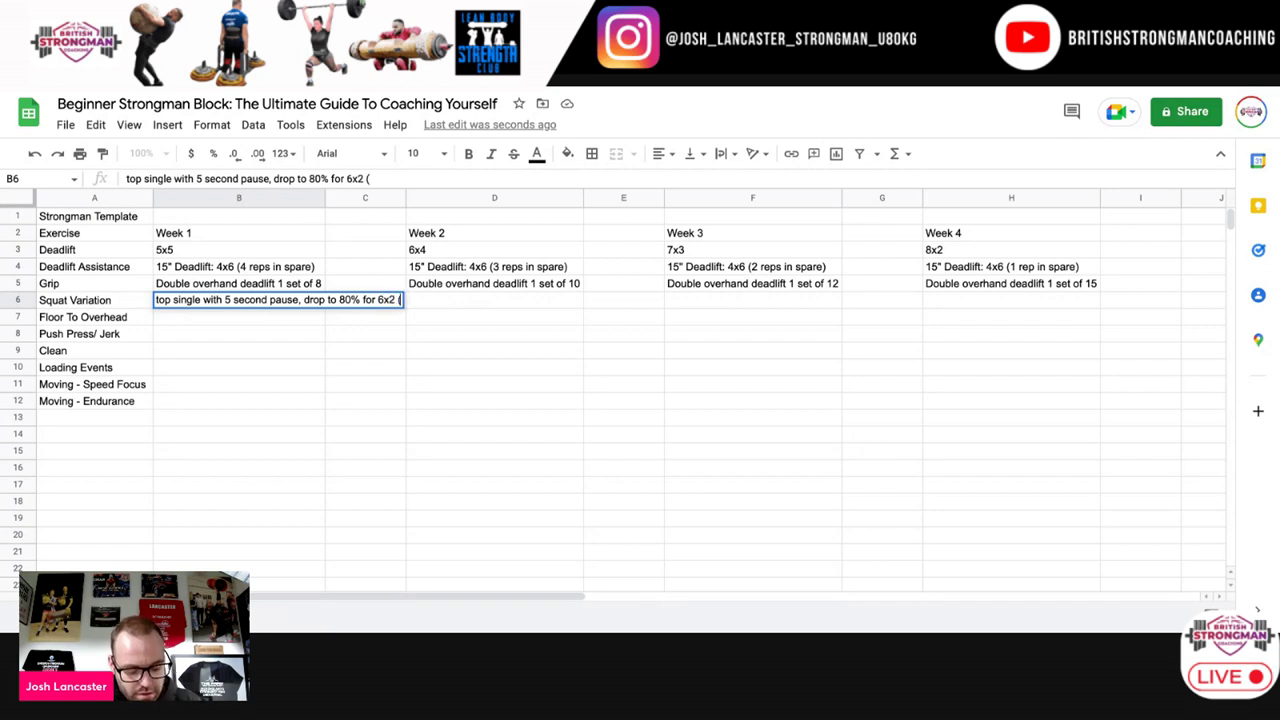
{"action": "type", "text": "no pause)("}
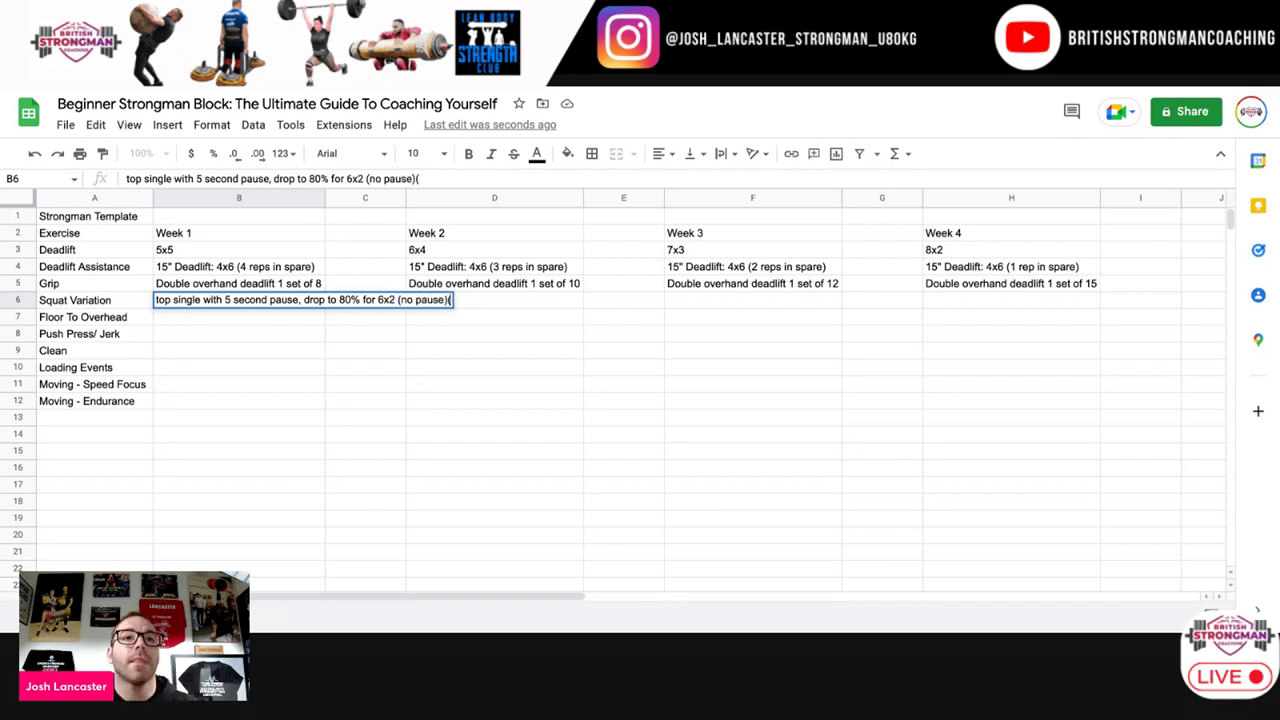
{"action": "key", "text": "BackSpace"}
{"action": "left_click", "coordinate": [403, 366]}
{"action": "left_click_drag", "start_coordinate": [325, 197], "coordinate": [458, 199]}
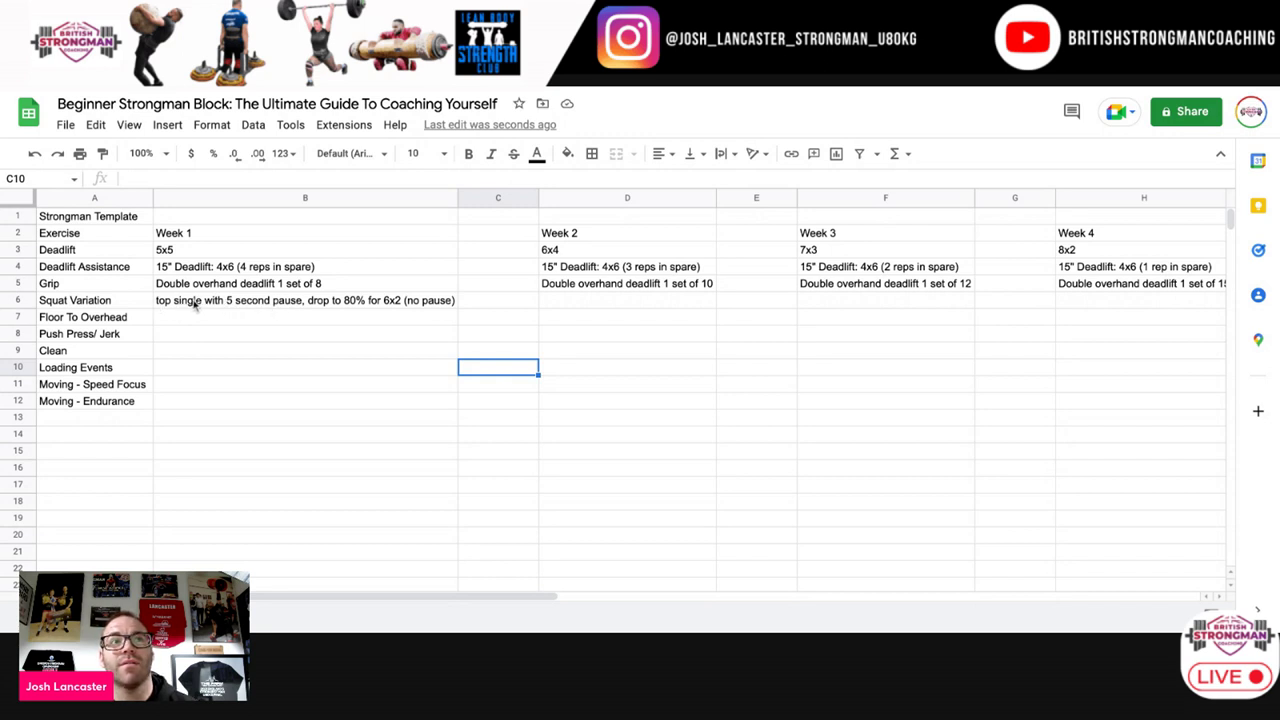
Step: Add "Front Squat" at the start of the Squat Variation entry in B6 and fit column B's width to the text
{"action": "double_click", "coordinate": [160, 303]}
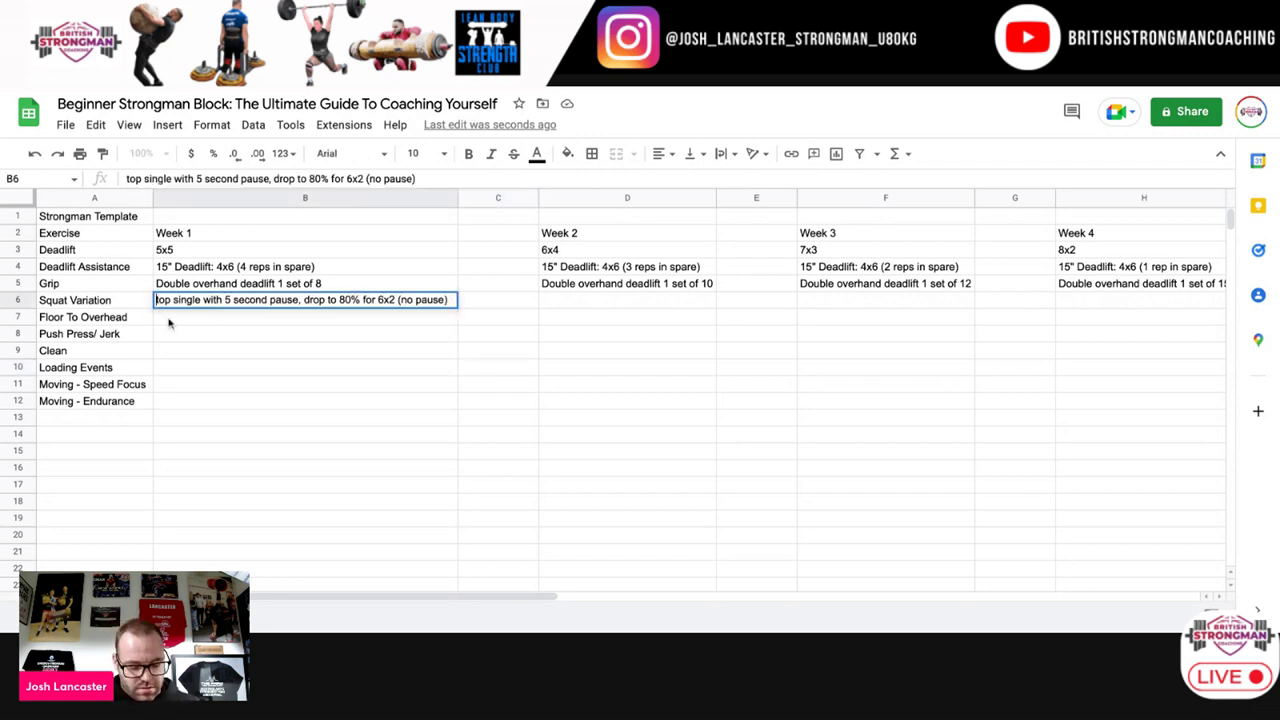
{"action": "type", "text": "F"}
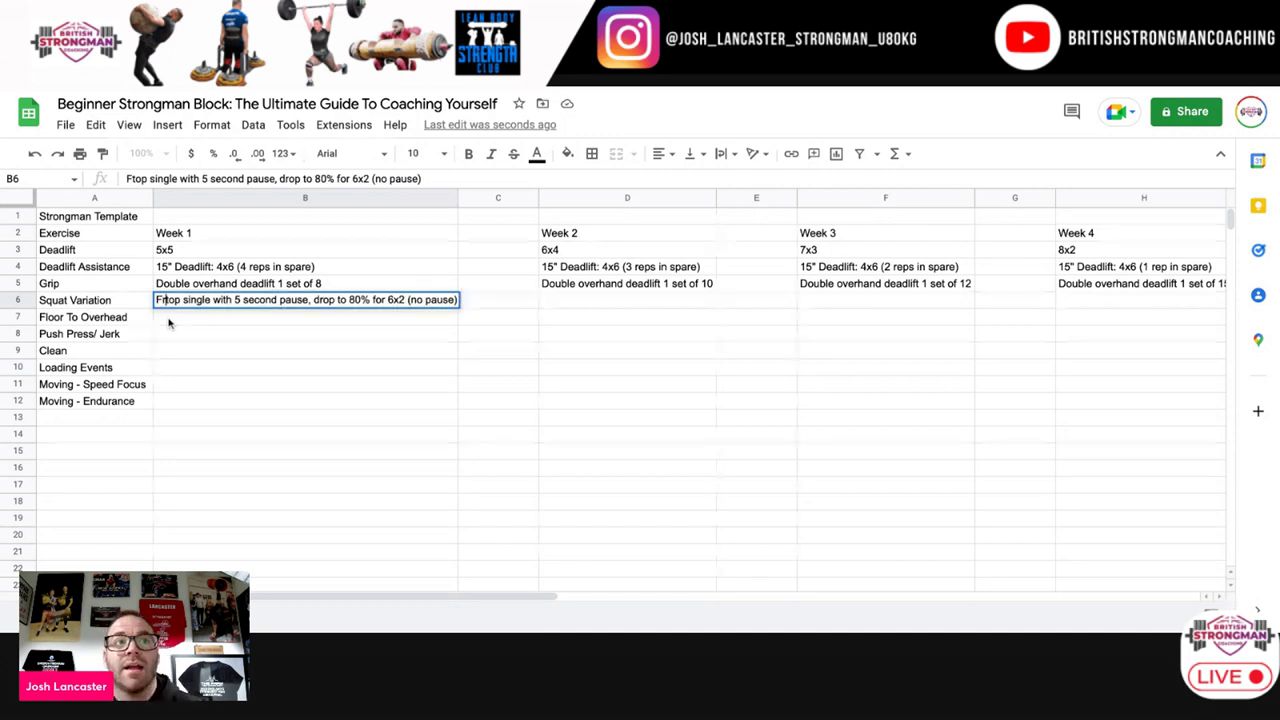
{"action": "type", "text": "ront Squat"}
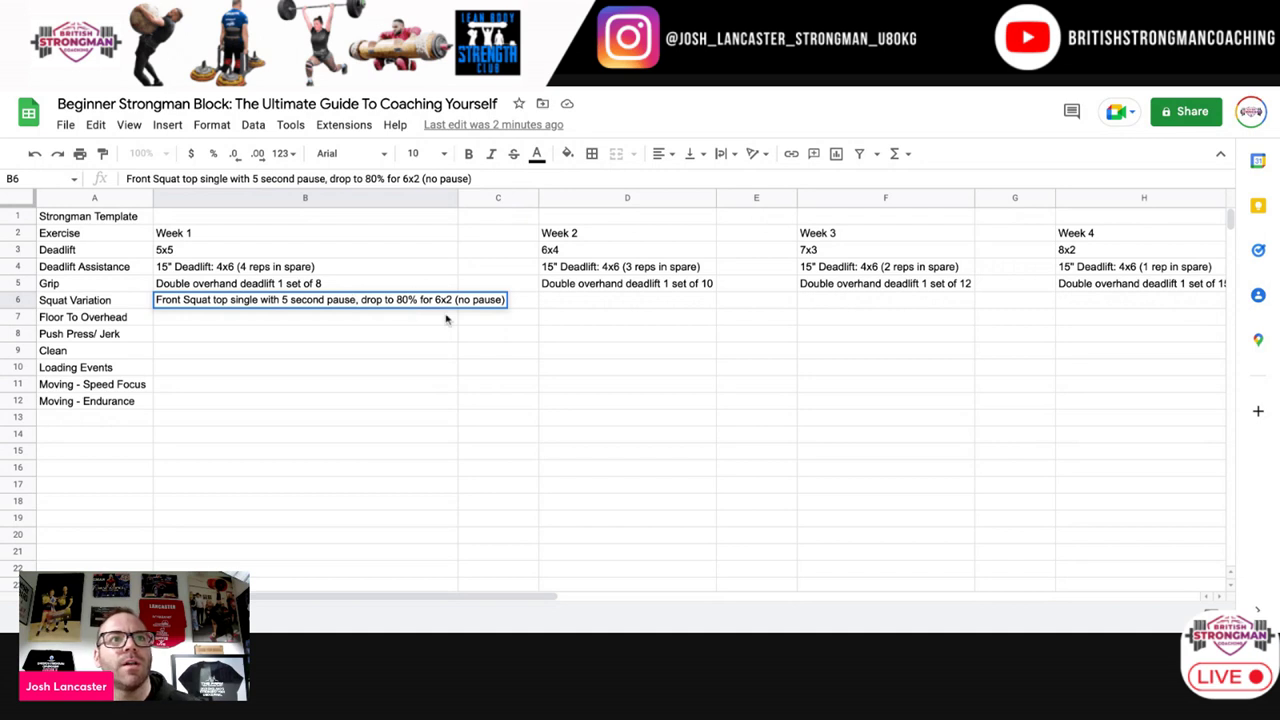
{"action": "left_click", "coordinate": [346, 333]}
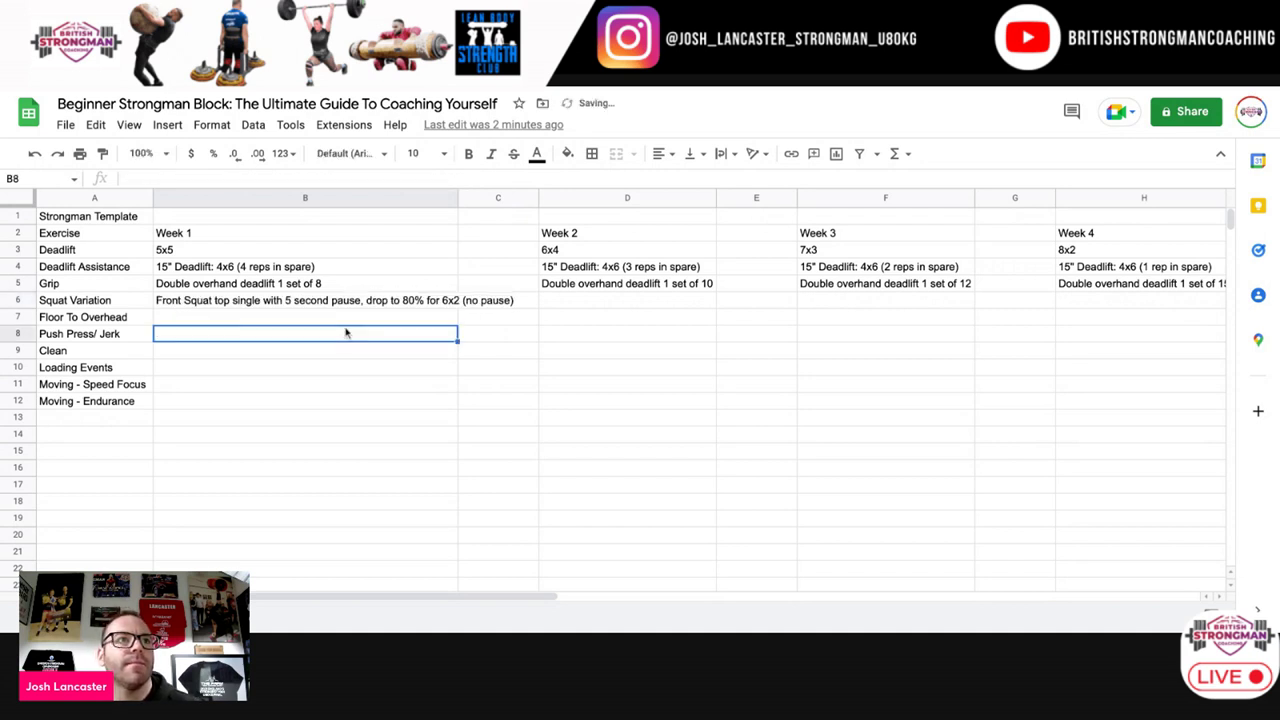
{"action": "left_click", "coordinate": [230, 302]}
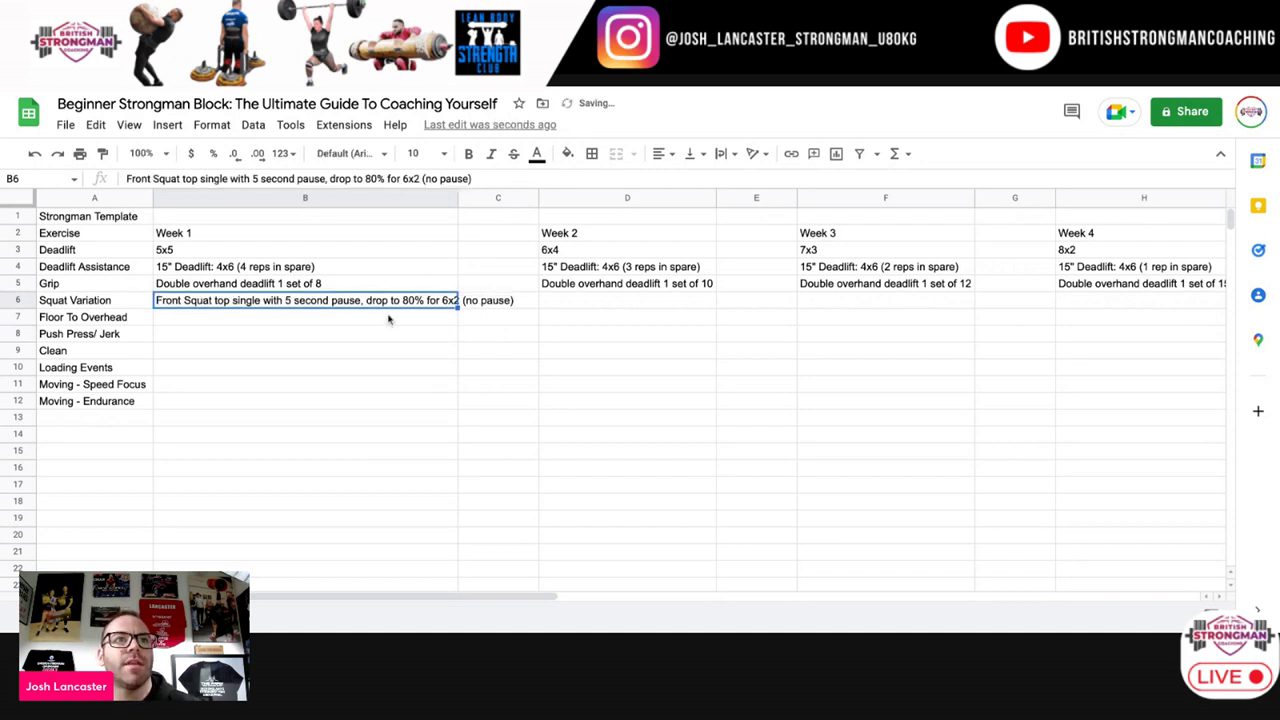
{"action": "double_click", "coordinate": [458, 197]}
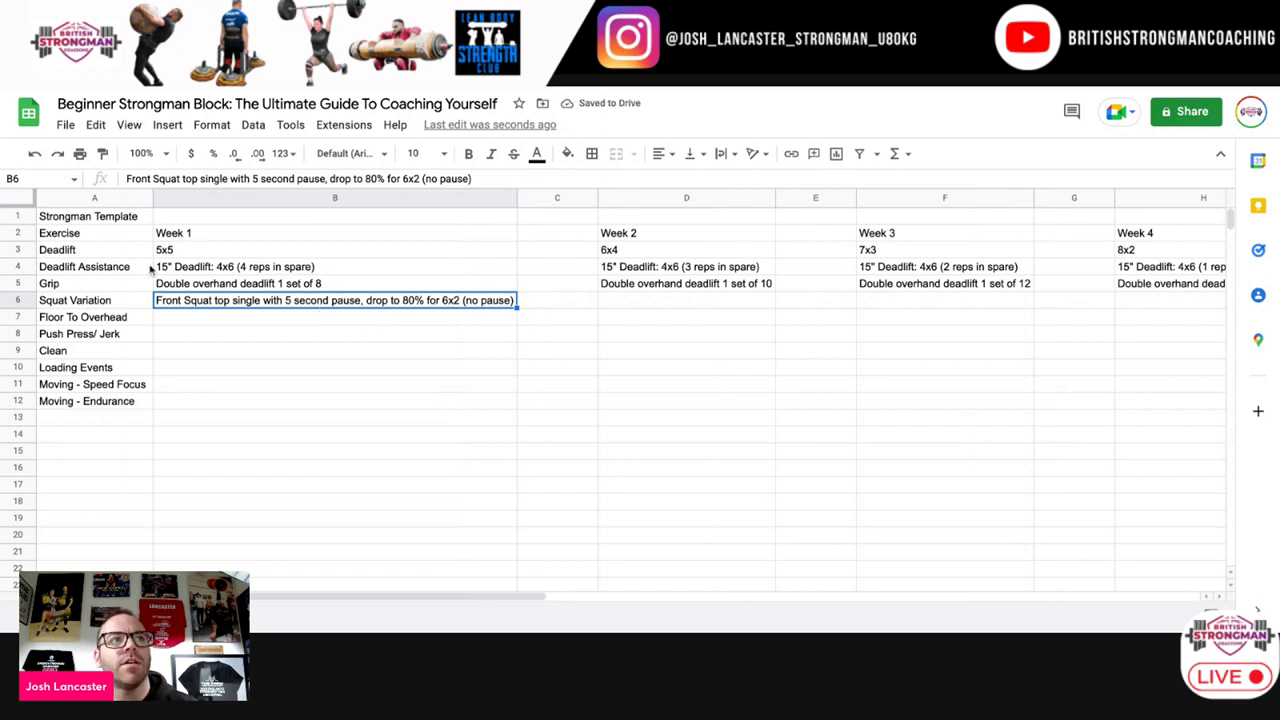
{"action": "double_click", "coordinate": [215, 302]}
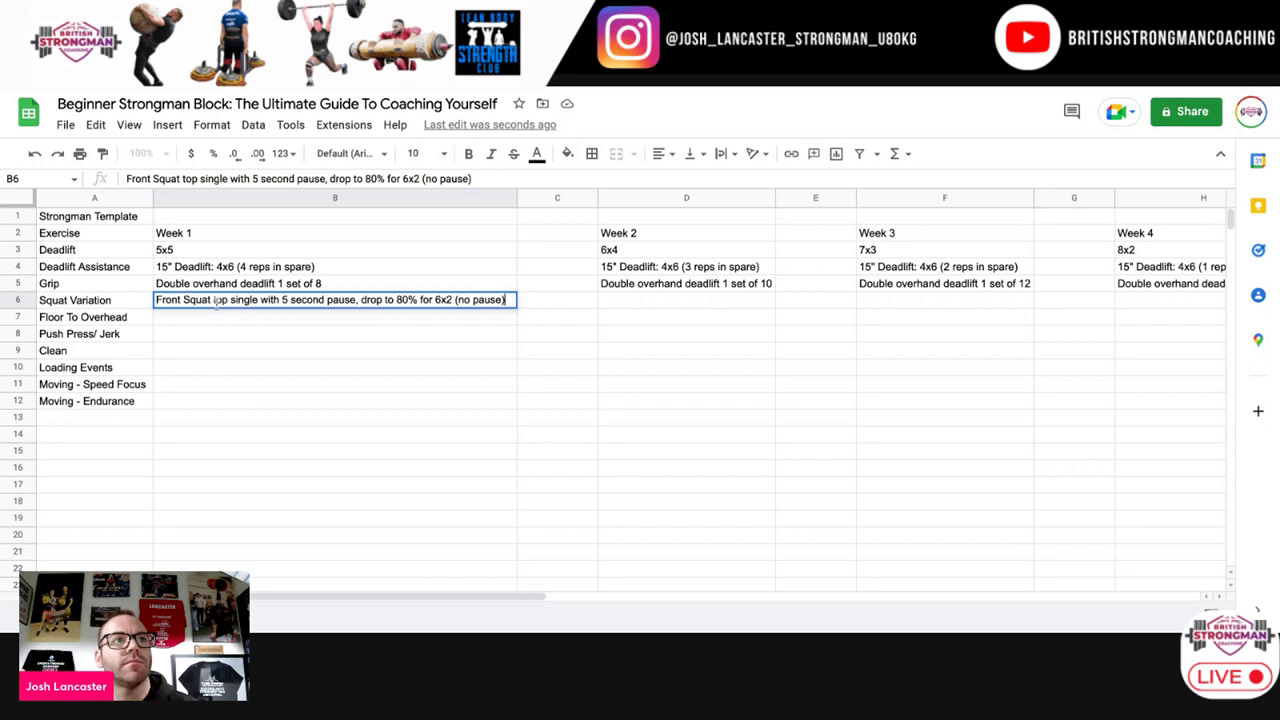
Step: Move the weekly programming block B2:H12 one column over so Week 1 starts in column C, leaving column B empty
{"action": "left_click", "coordinate": [410, 234]}
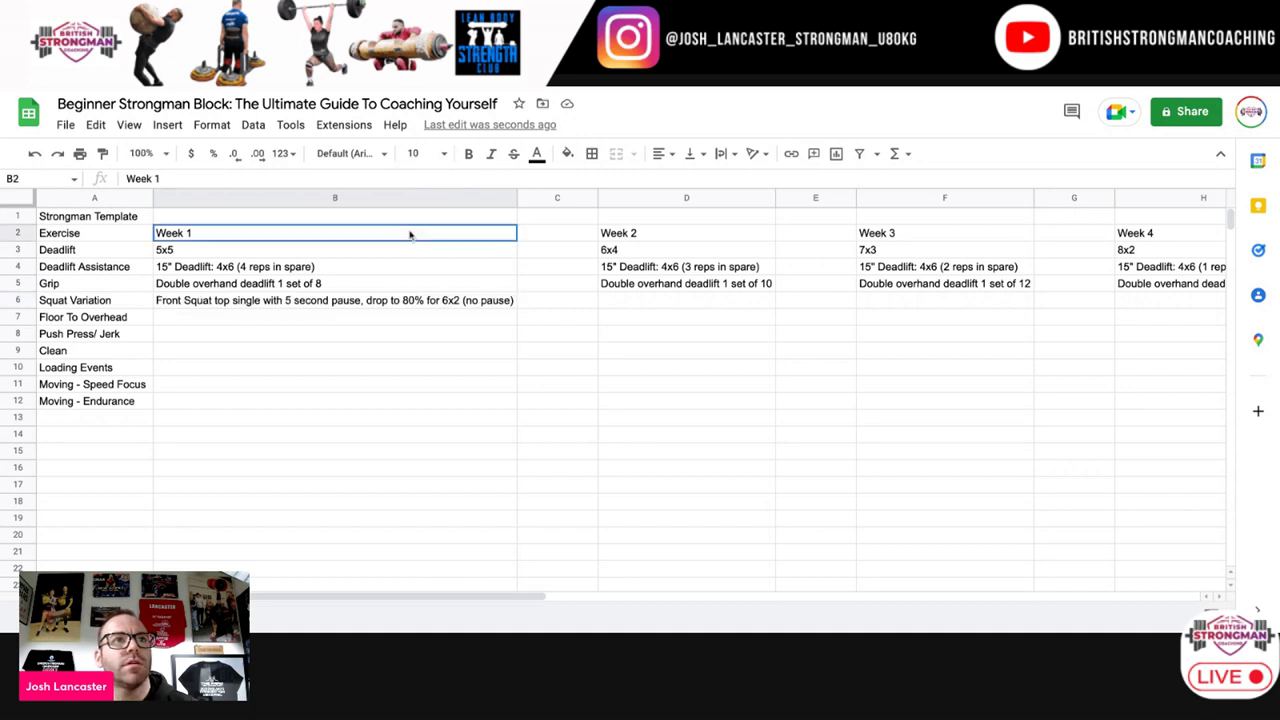
{"action": "key", "text": "shift+Down"}
{"action": "key", "text": "shift+Down"}
{"action": "key", "text": "shift+Down"}
{"action": "key", "text": "shift+Down"}
{"action": "key", "text": "shift+Down"}
{"action": "key", "text": "shift+Down"}
{"action": "key", "text": "shift+Down"}
{"action": "key", "text": "shift+Down"}
{"action": "key", "text": "shift+Down"}
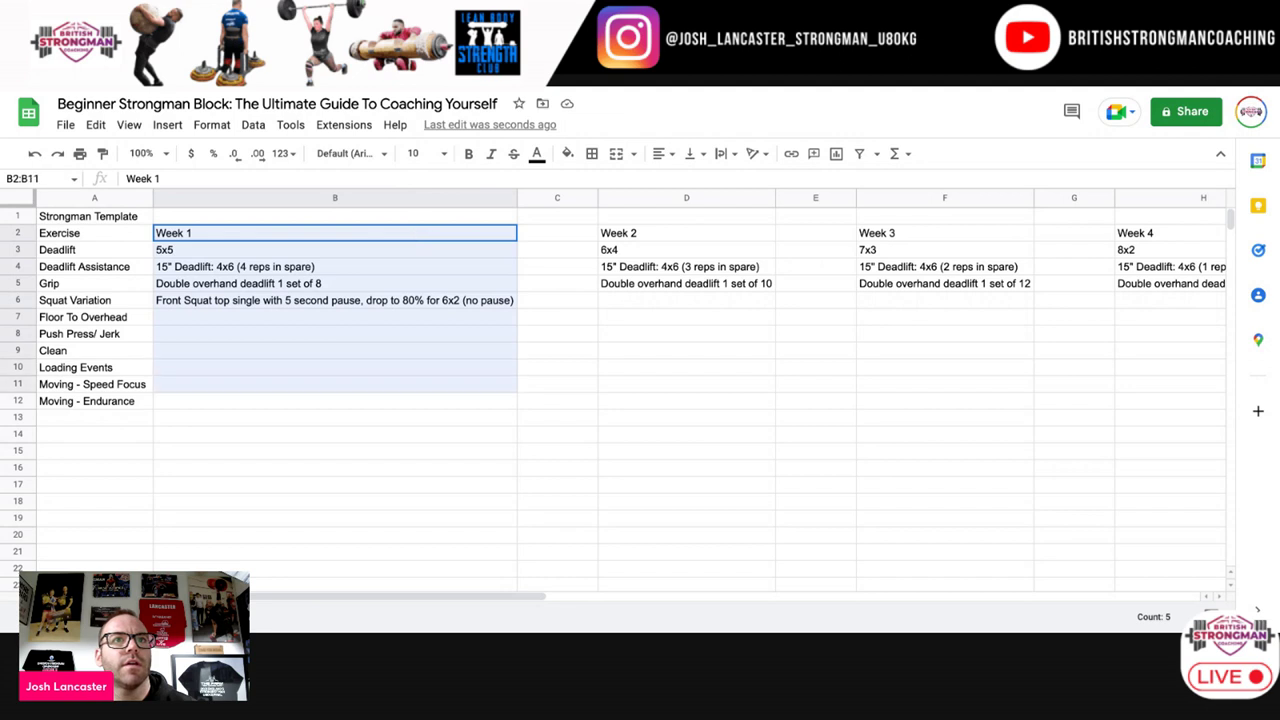
{"action": "key", "text": "shift+Right"}
{"action": "key", "text": "shift+Right"}
{"action": "key", "text": "shift+Right"}
{"action": "key", "text": "shift+Right"}
{"action": "key", "text": "shift+Right"}
{"action": "key", "text": "shift+Right"}
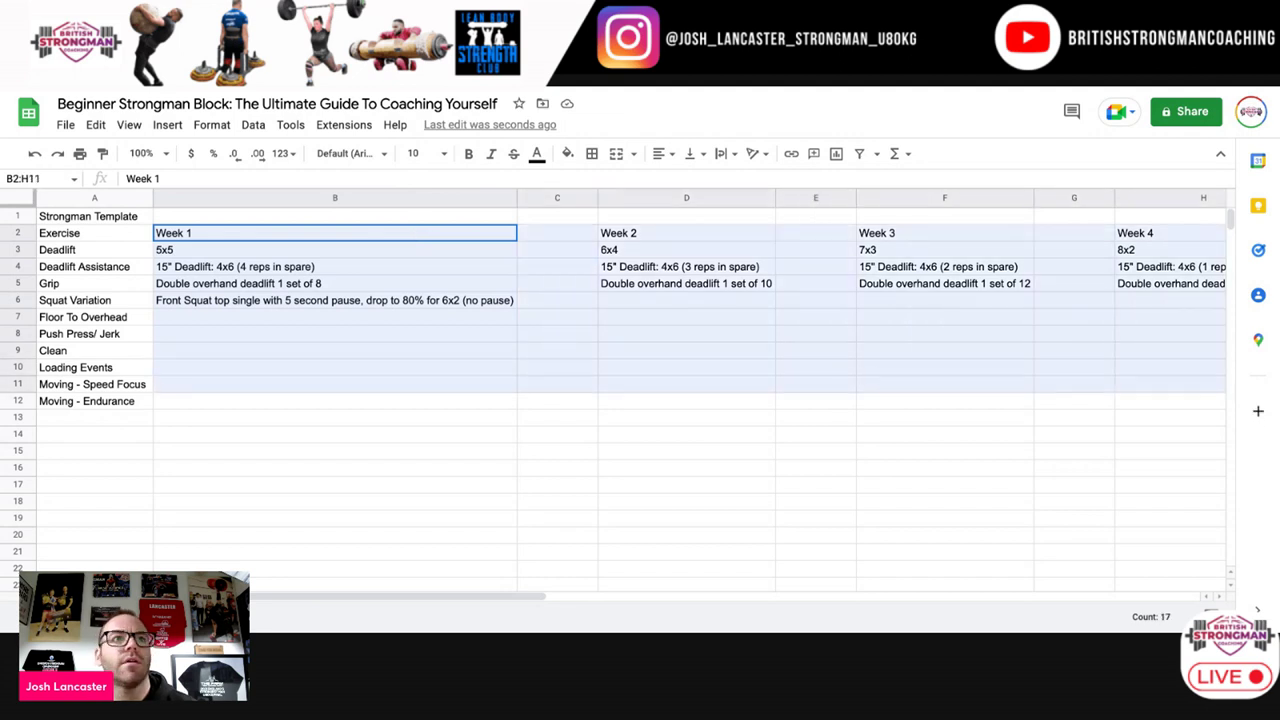
{"action": "key", "text": "shift+Down"}
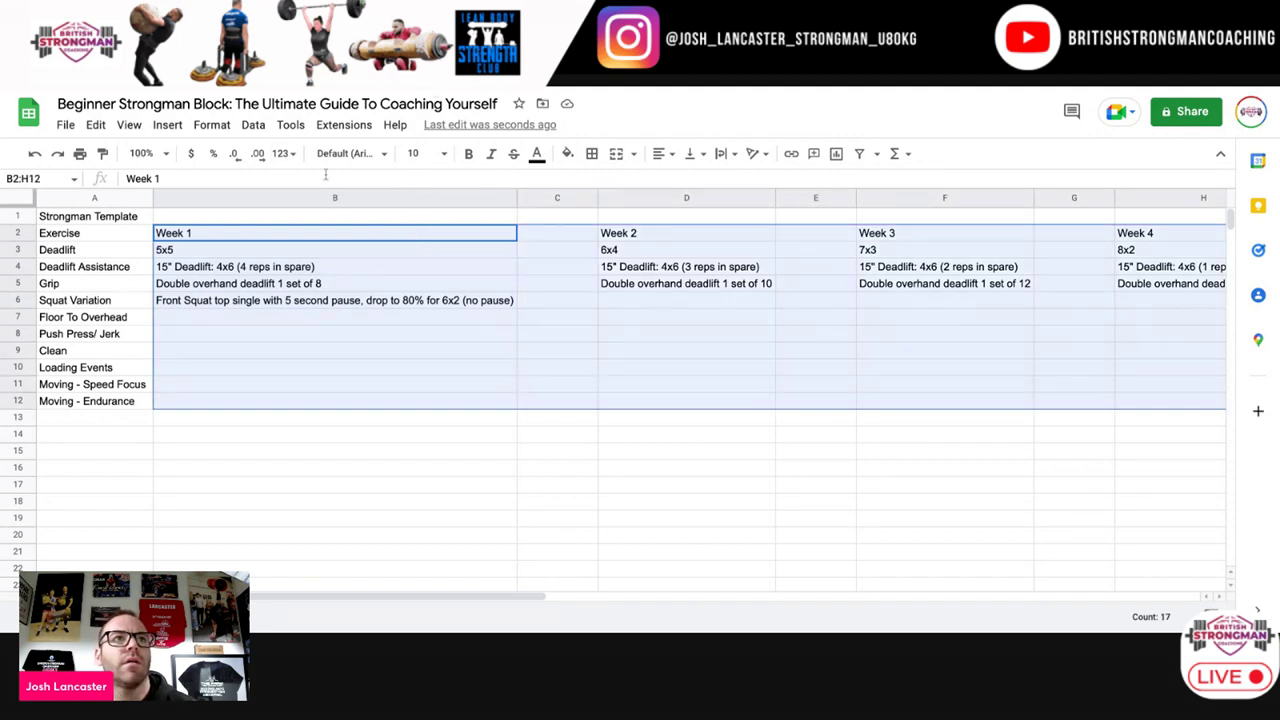
{"action": "left_click_drag", "start_coordinate": [362, 224], "coordinate": [552, 243]}
Step: Enter 15" Deadlift as the Deadlift Assistance exercise in B4
{"action": "left_click", "coordinate": [343, 246]}
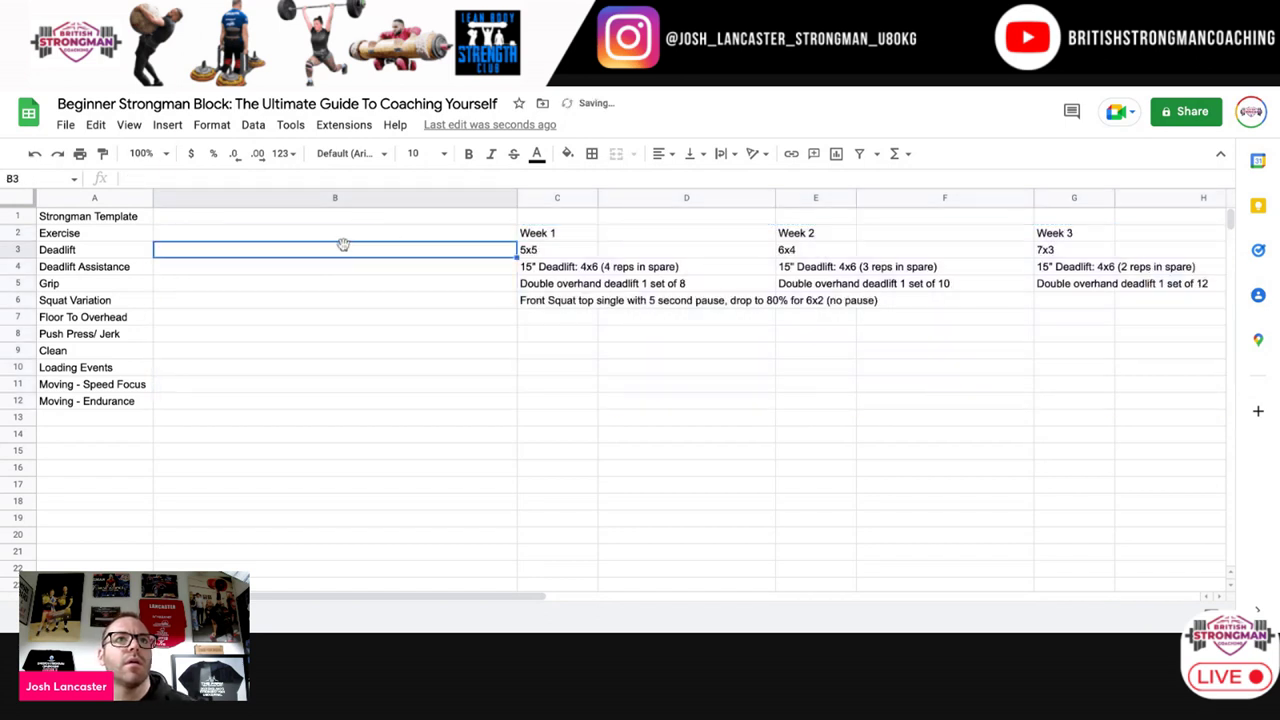
{"action": "left_click", "coordinate": [337, 270]}
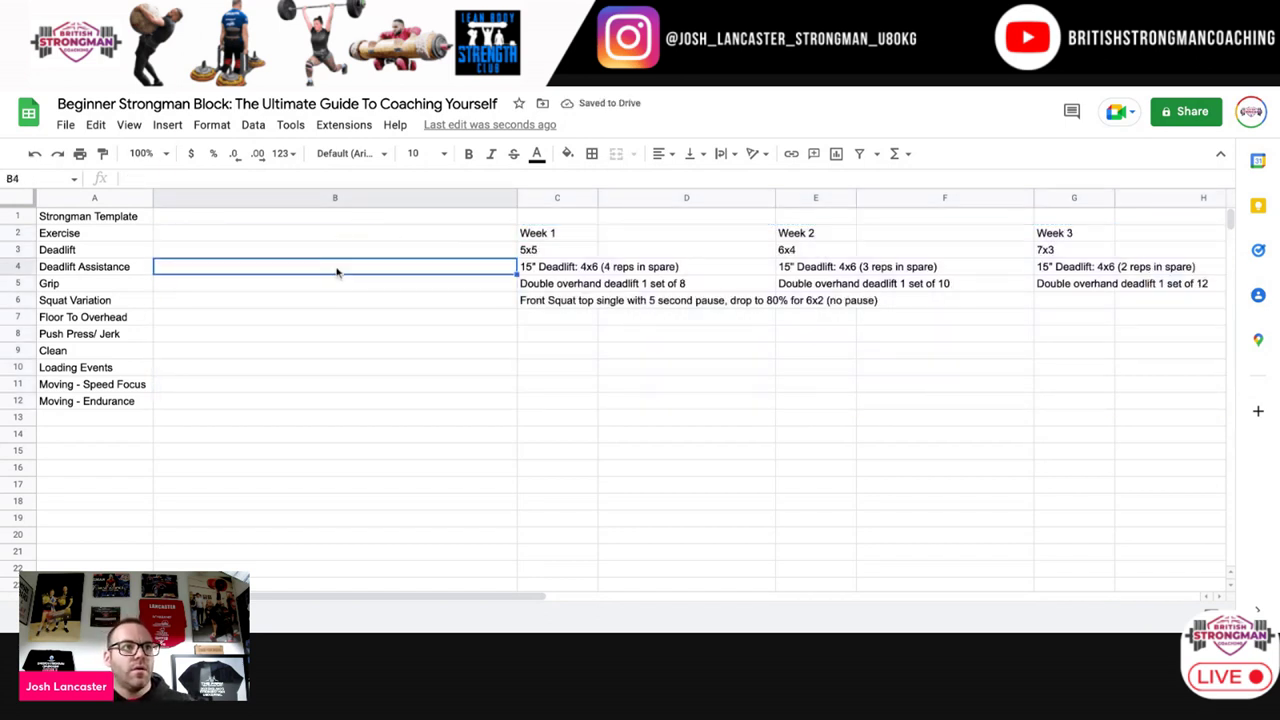
{"action": "type", "text": "Front"}
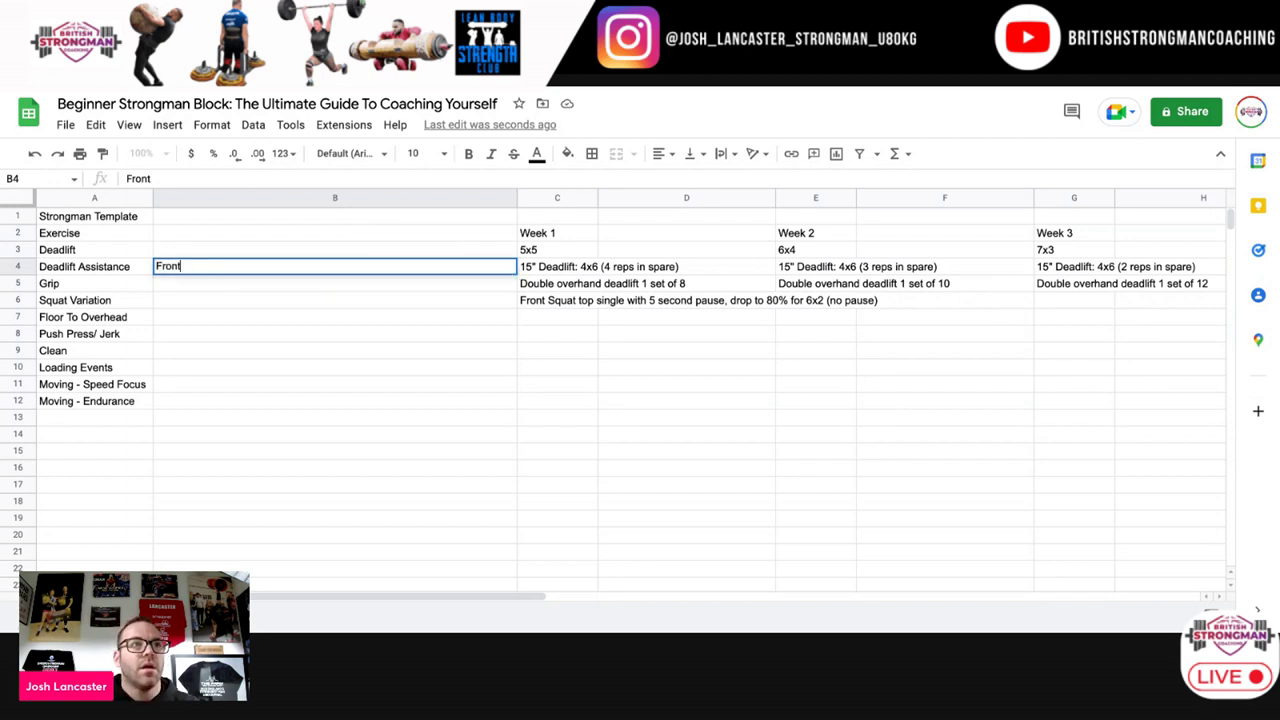
{"action": "key", "text": "BackSpace"}
{"action": "key", "text": "BackSpace"}
{"action": "key", "text": "BackSpace"}
{"action": "key", "text": "BackSpace"}
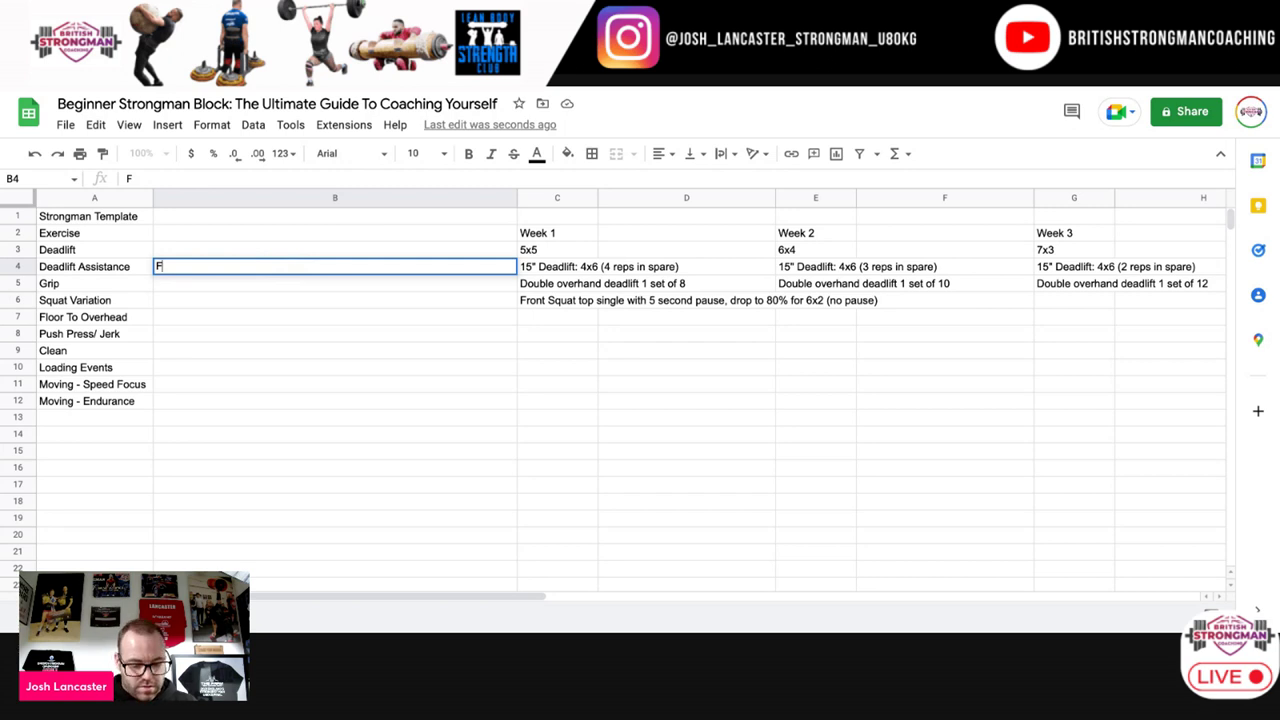
{"action": "type", "text": "15\""}
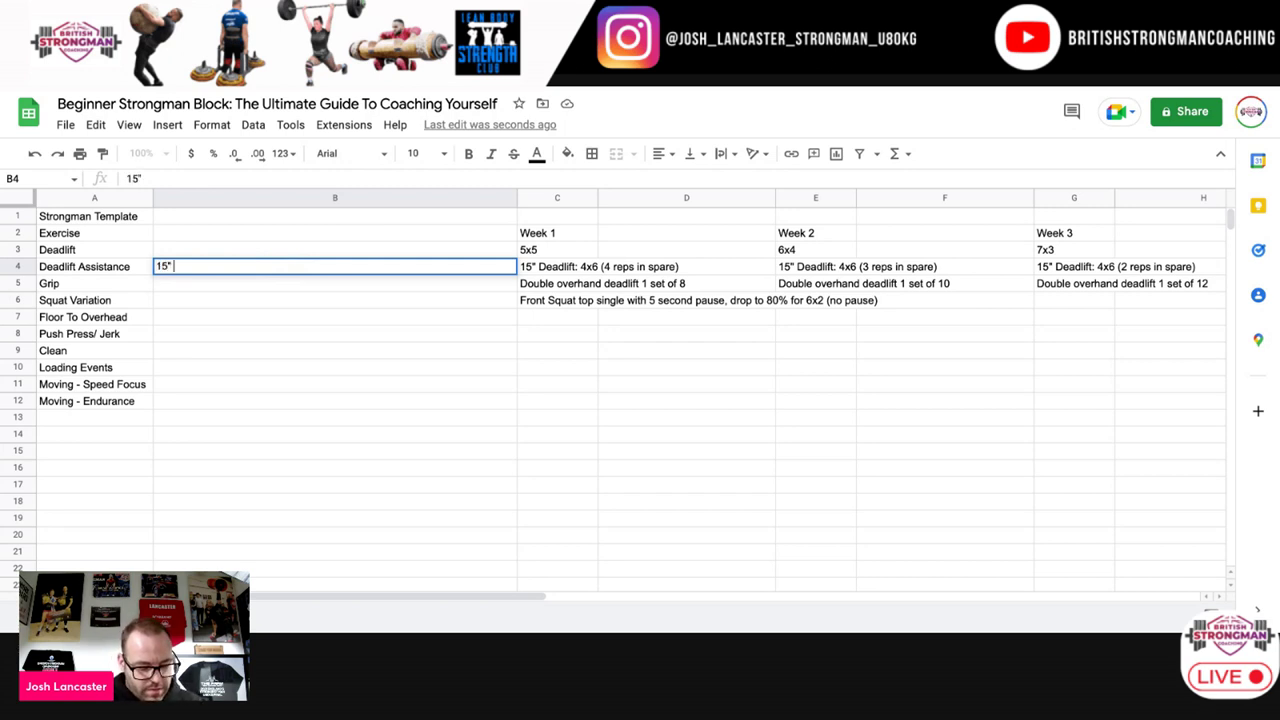
{"action": "type", "text": " Deadlift"}
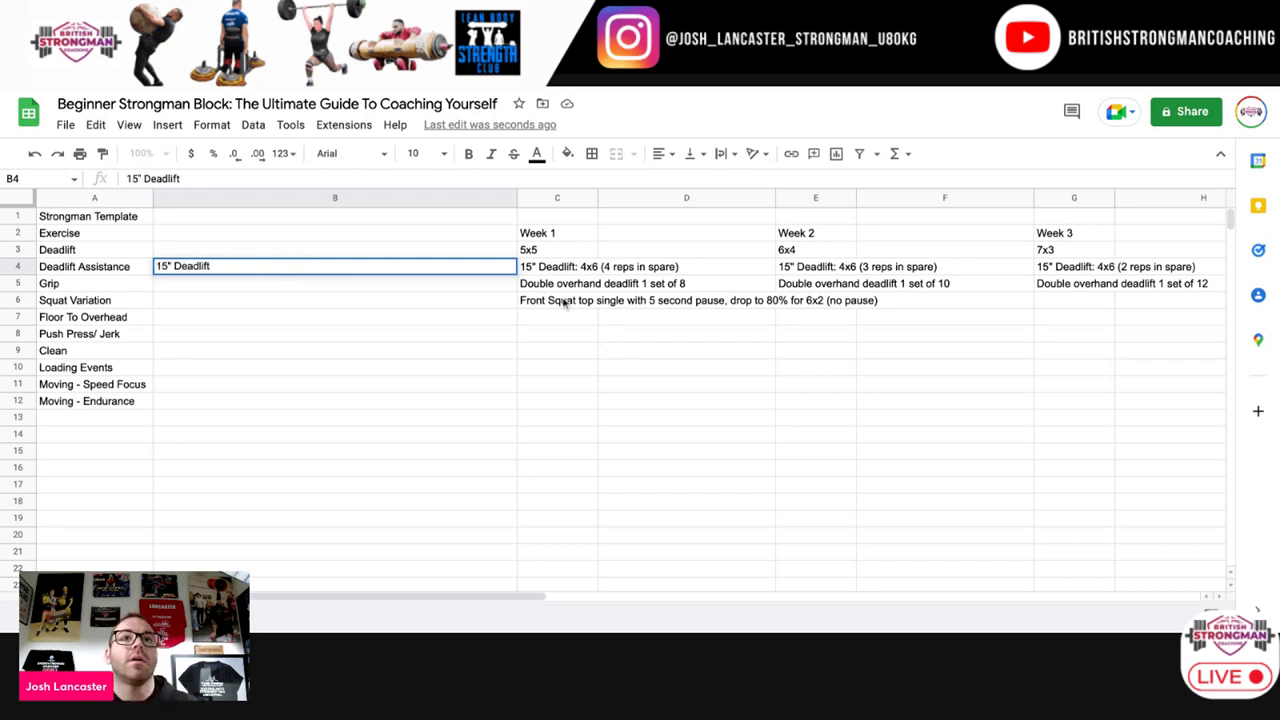
Step: Enter Double Overhand Deadlift as the Grip exercise in B5
{"action": "left_click", "coordinate": [340, 278]}
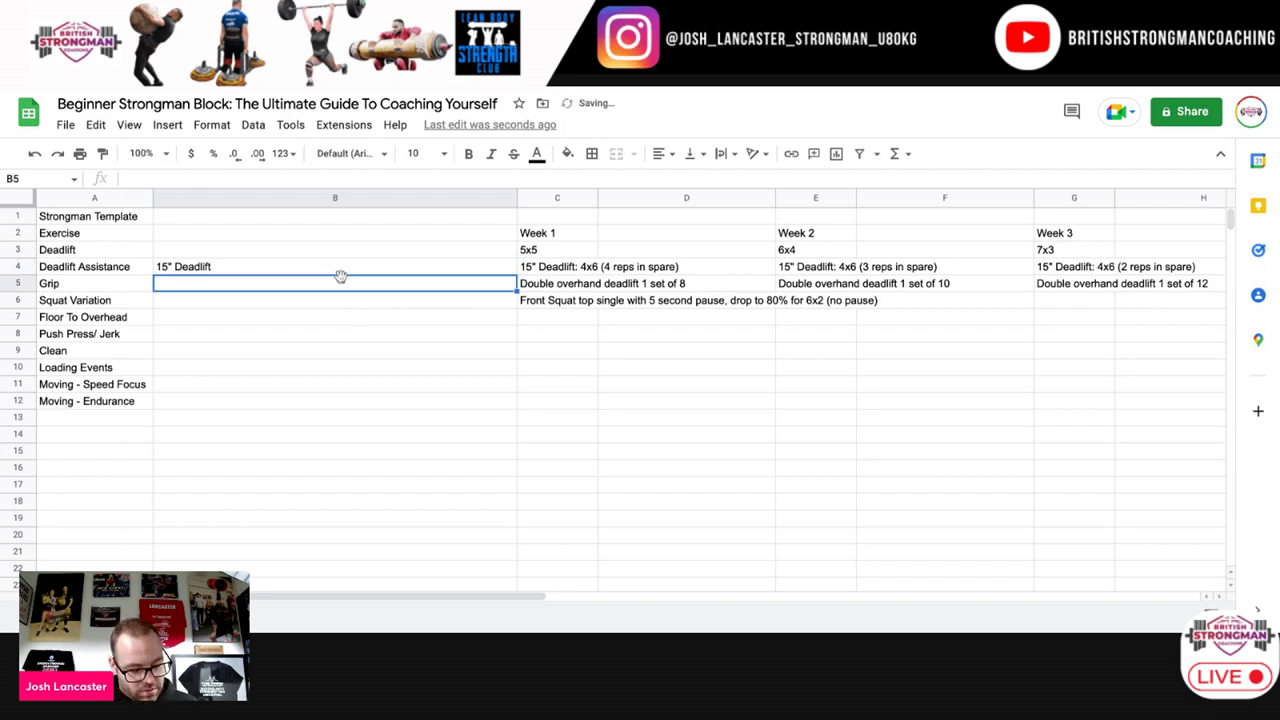
{"action": "type", "text": "Doubles"}
{"action": "key", "text": "BackSpace"}
{"action": "key", "text": "BackSpace"}
{"action": "key", "text": "BackSpace"}
{"action": "type", "text": "vl"}
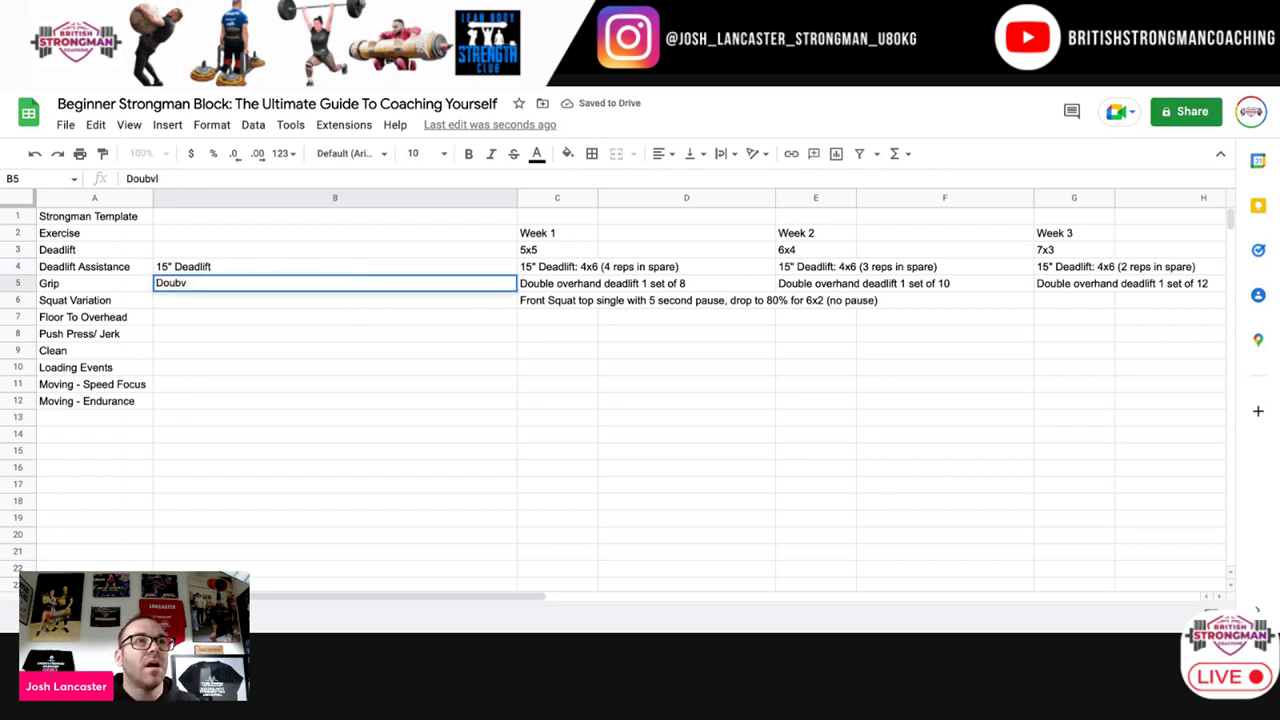
{"action": "key", "text": "BackSpace"}
{"action": "key", "text": "BackSpace"}
{"action": "type", "text": "lr"}
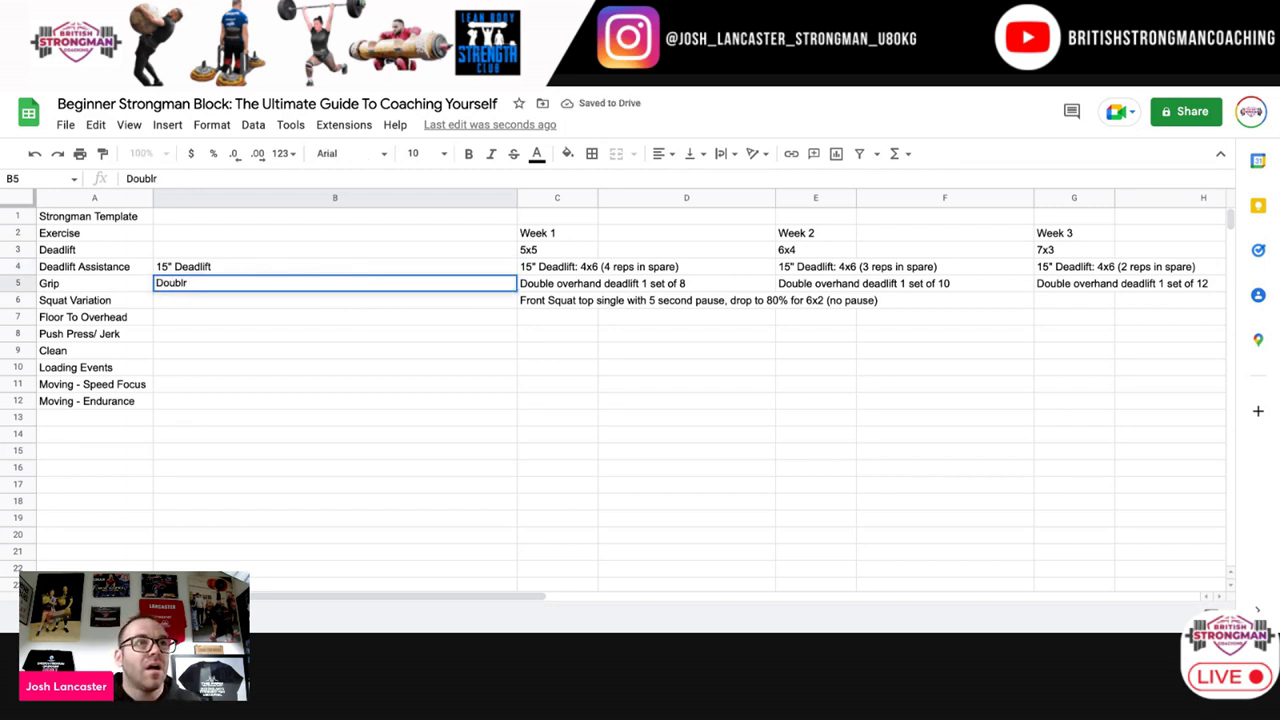
{"action": "key", "text": "BackSpace"}
{"action": "key", "text": "BackSpace"}
{"action": "type", "text": "le O"}
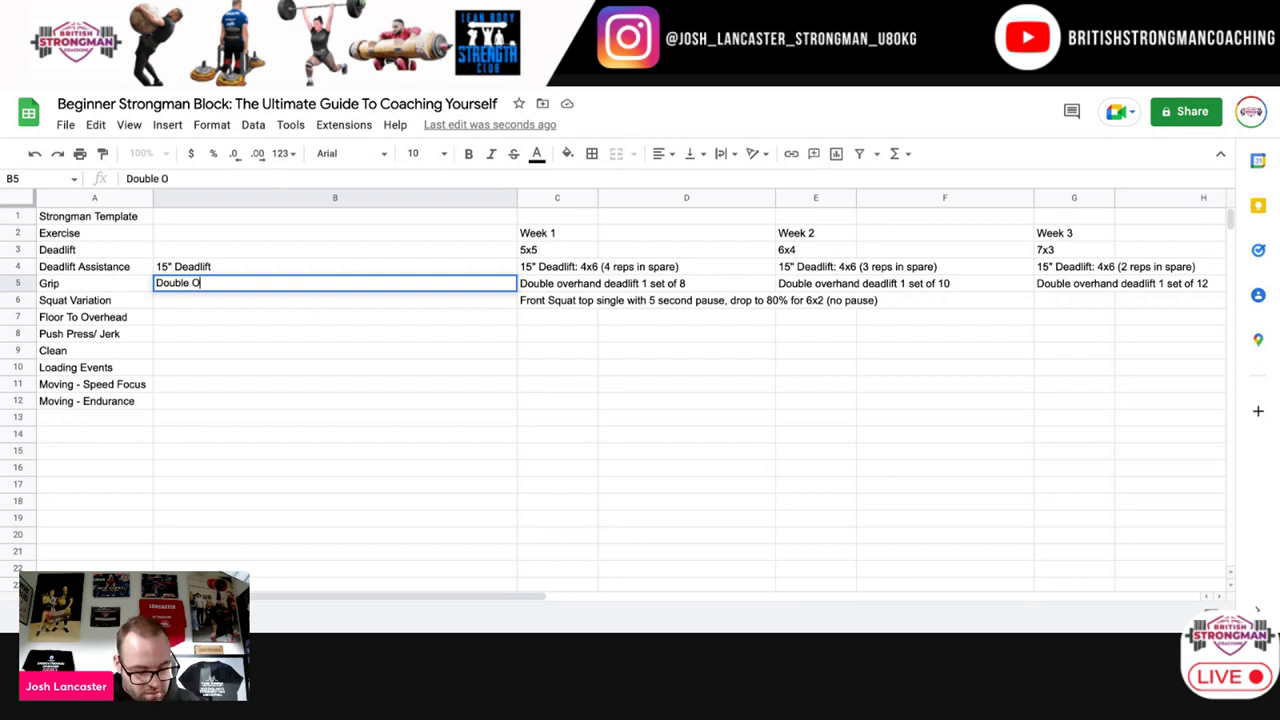
{"action": "type", "text": "verhanmd"}
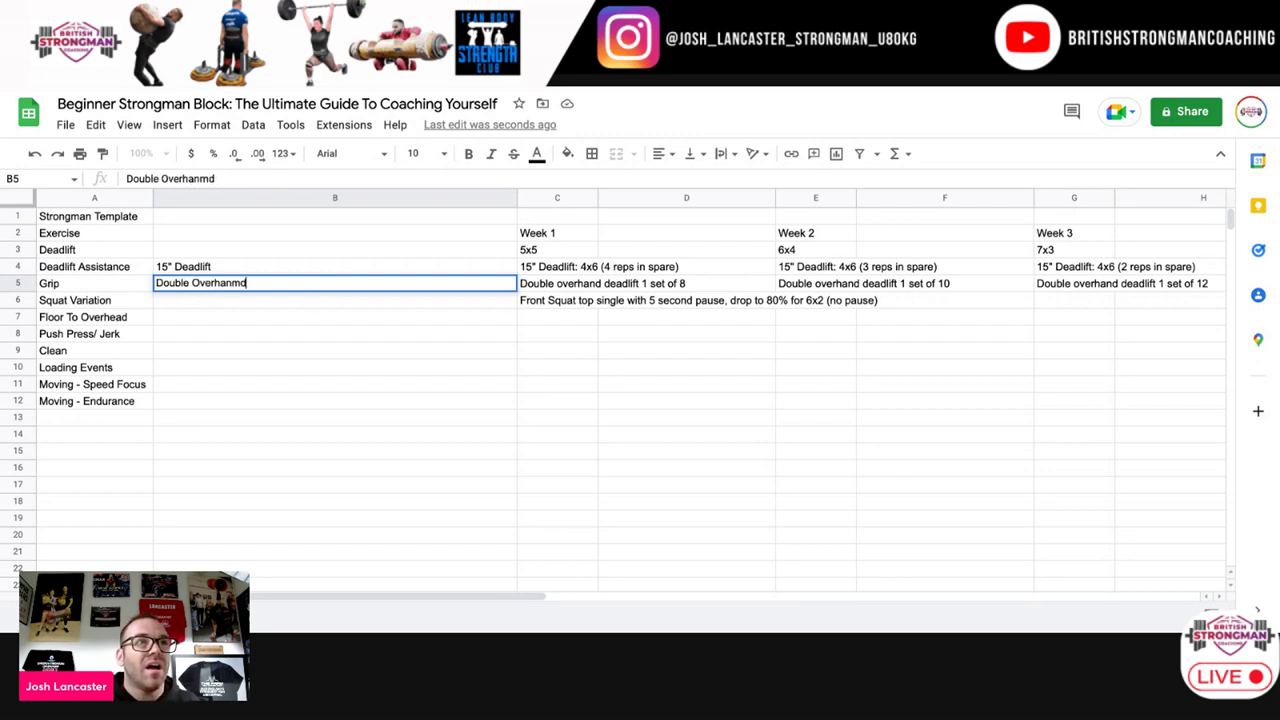
{"action": "key", "text": "BackSpace"}
{"action": "type", "text": "d "}
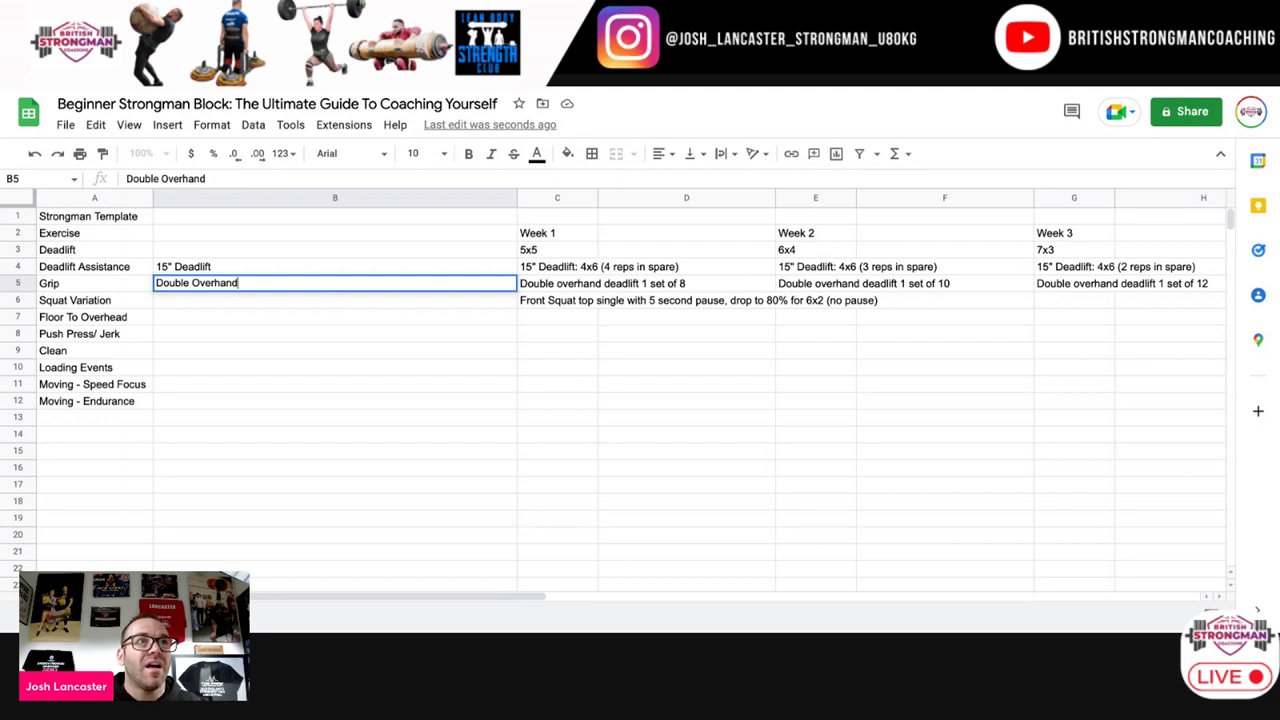
{"action": "type", "text": "Deadlift"}
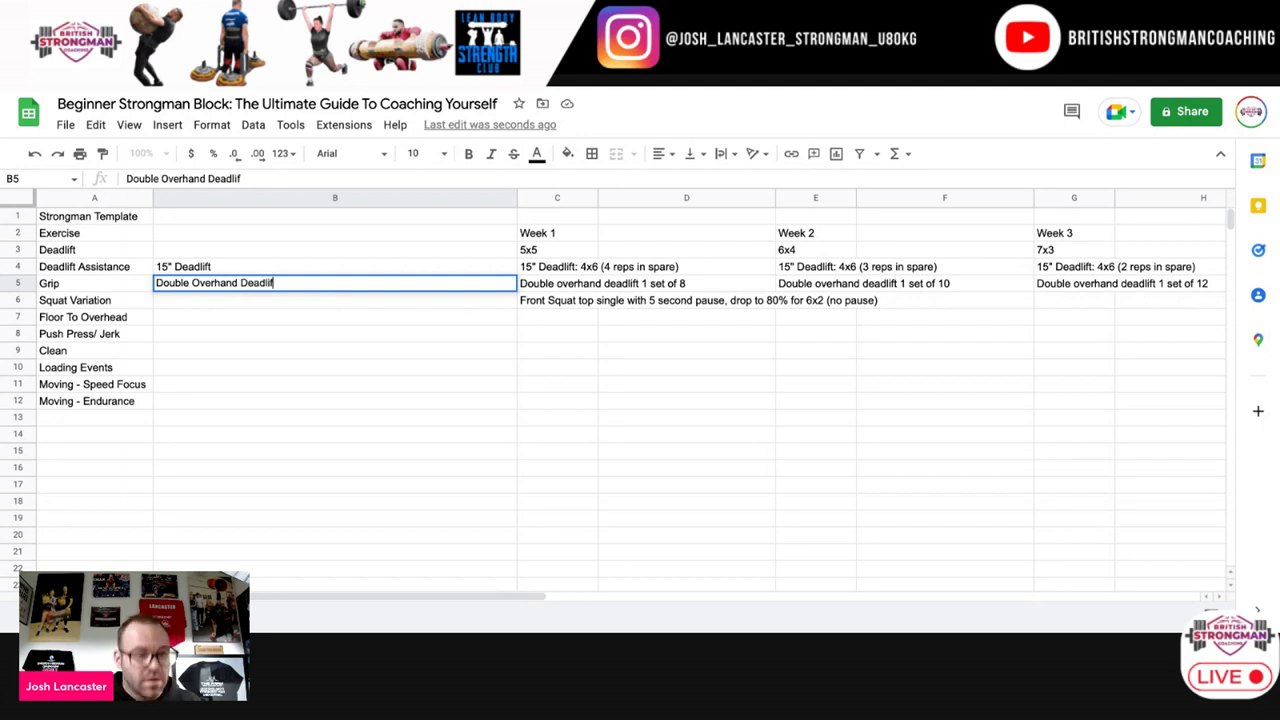
Step: Enter Front Squat as the Squat Variation exercise in B6 and remove "Front Squat" from the Week 1 entry in C6
{"action": "left_click", "coordinate": [275, 306]}
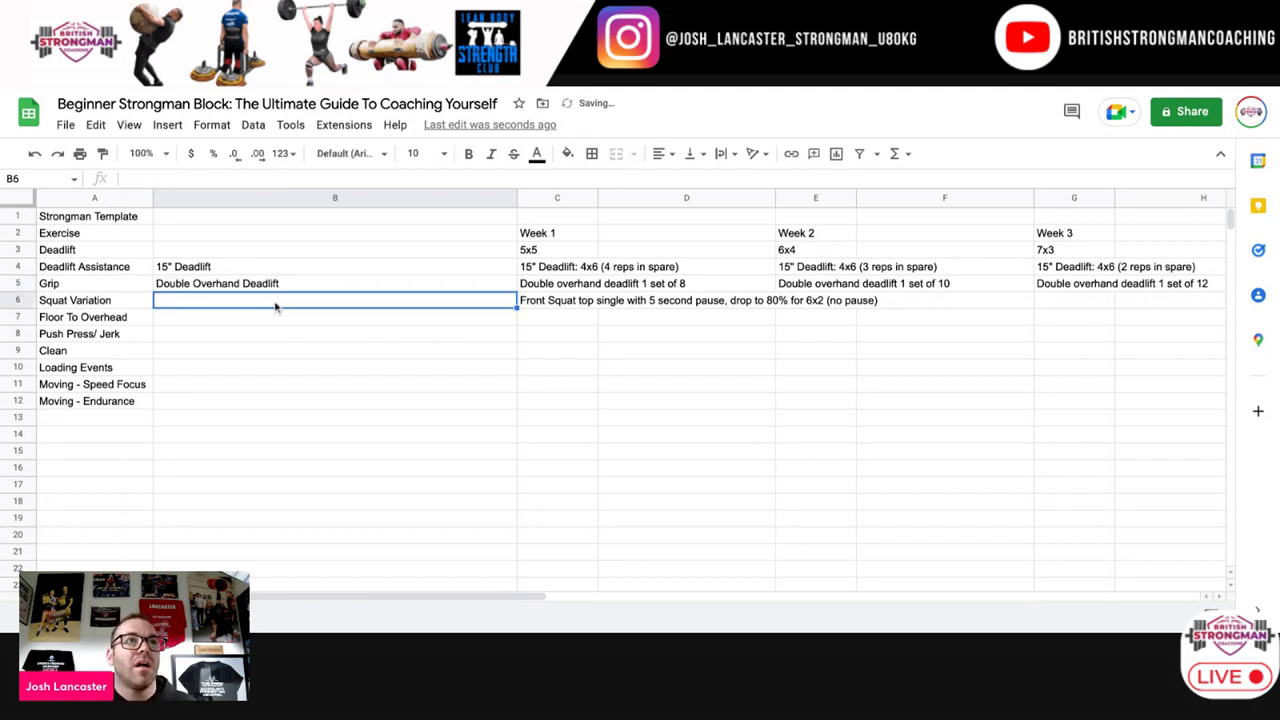
{"action": "type", "text": "Front"}
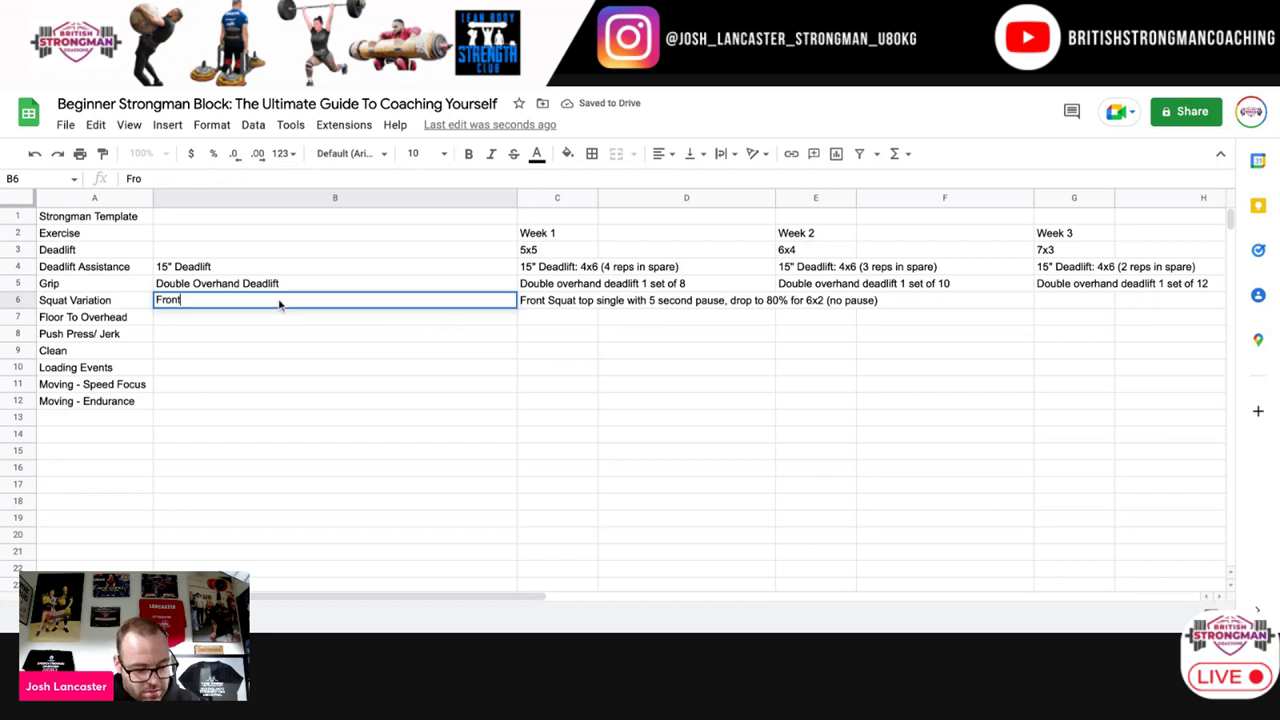
{"action": "type", "text": " Squat"}
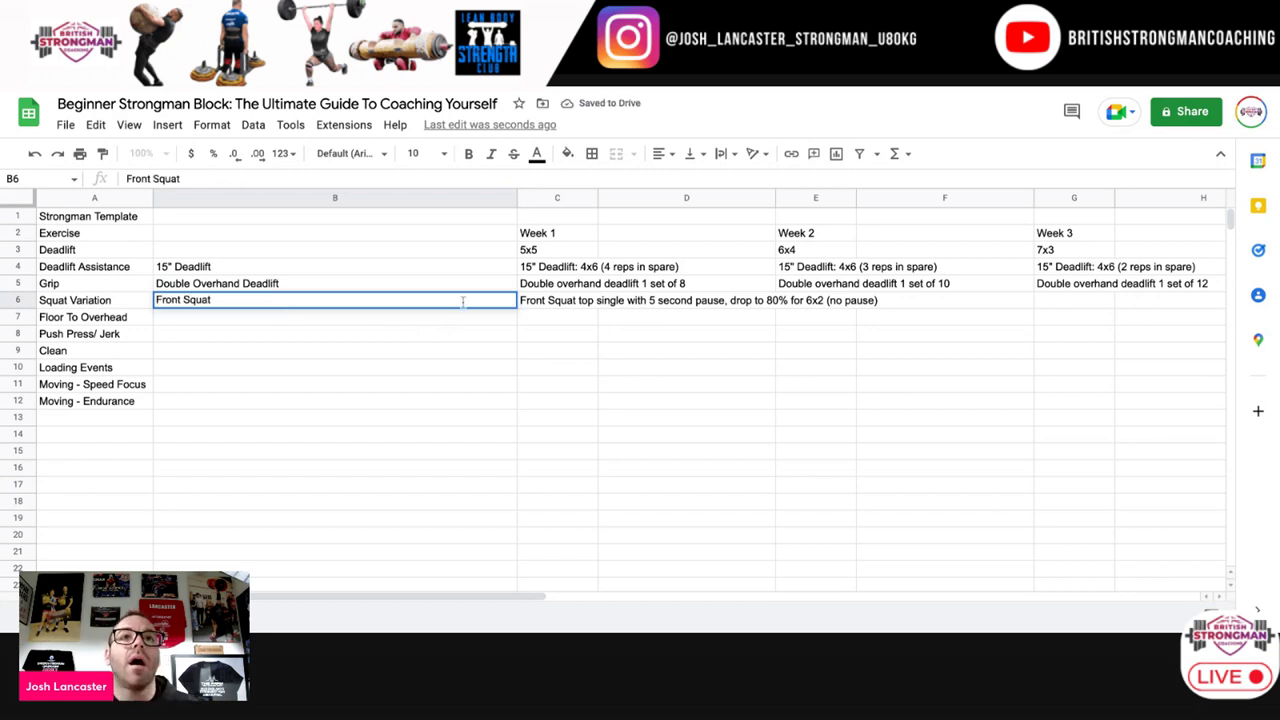
{"action": "left_click", "coordinate": [575, 304]}
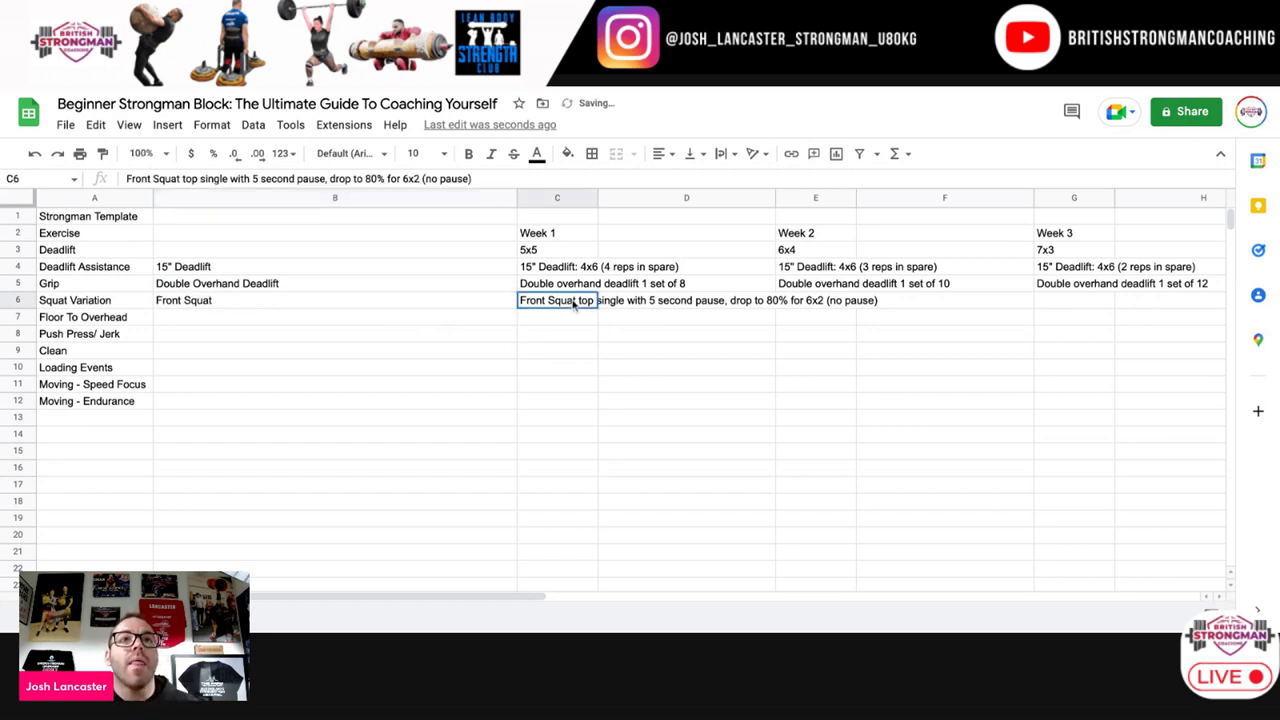
{"action": "double_click", "coordinate": [575, 304]}
{"action": "left_click_drag", "start_coordinate": [577, 300], "coordinate": [521, 301]}
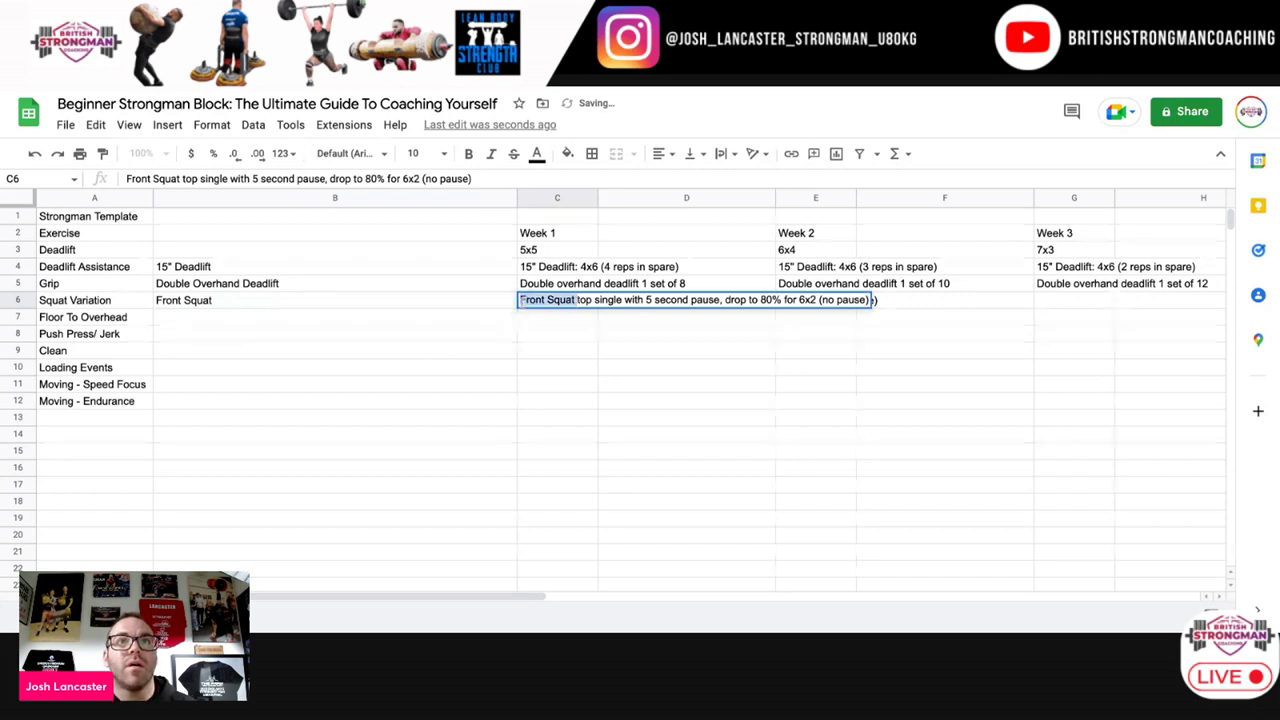
{"action": "key", "text": "BackSpace"}
Step: Remove "Double overhand deadlift" from the Week 1 Grip entry in C5, leaving "1 set of 8"
{"action": "left_click", "coordinate": [580, 286]}
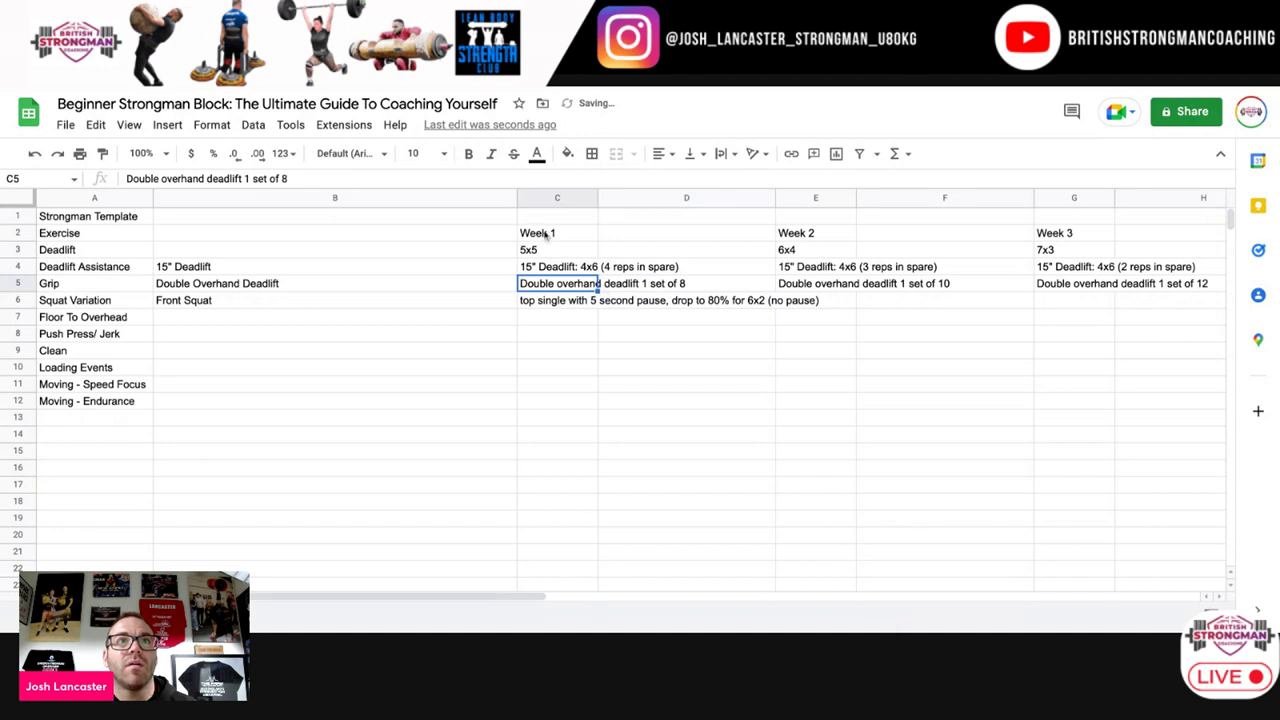
{"action": "left_click_drag", "start_coordinate": [245, 179], "coordinate": [127, 179]}
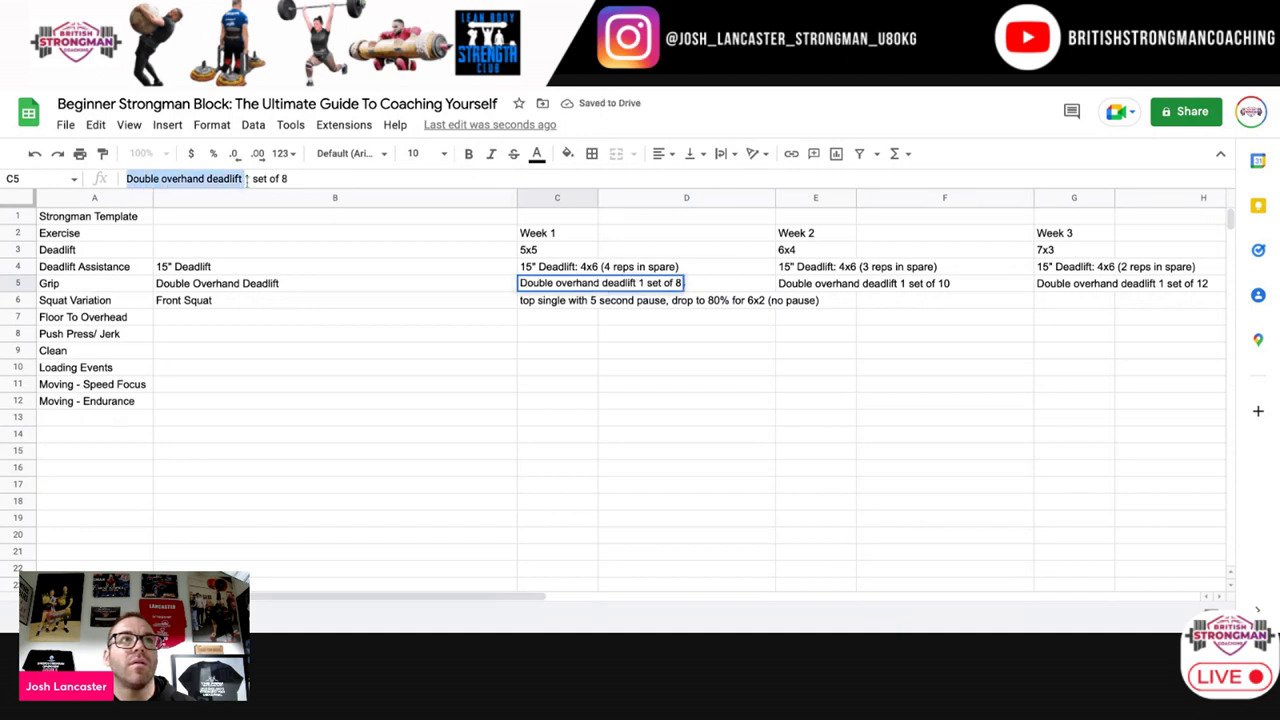
{"action": "key", "text": "BackSpace"}
{"action": "left_click", "coordinate": [796, 286]}
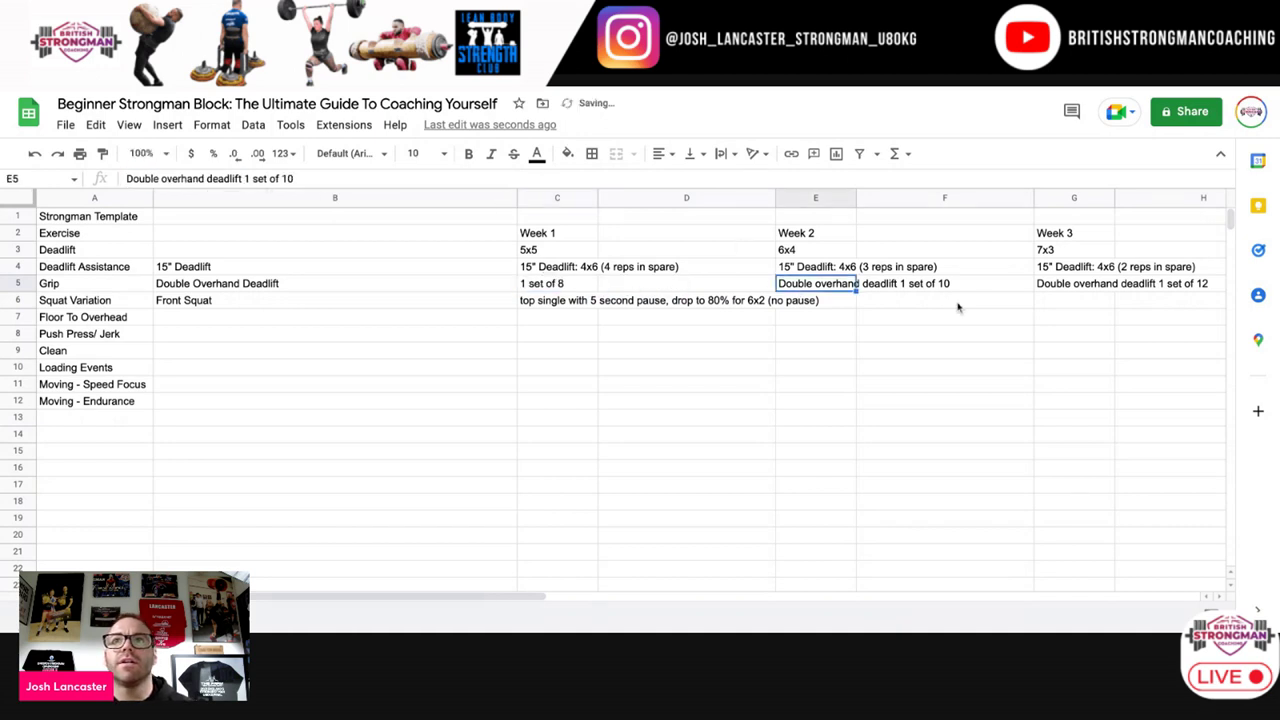
{"action": "left_click", "coordinate": [572, 270]}
{"action": "double_click", "coordinate": [581, 270]}
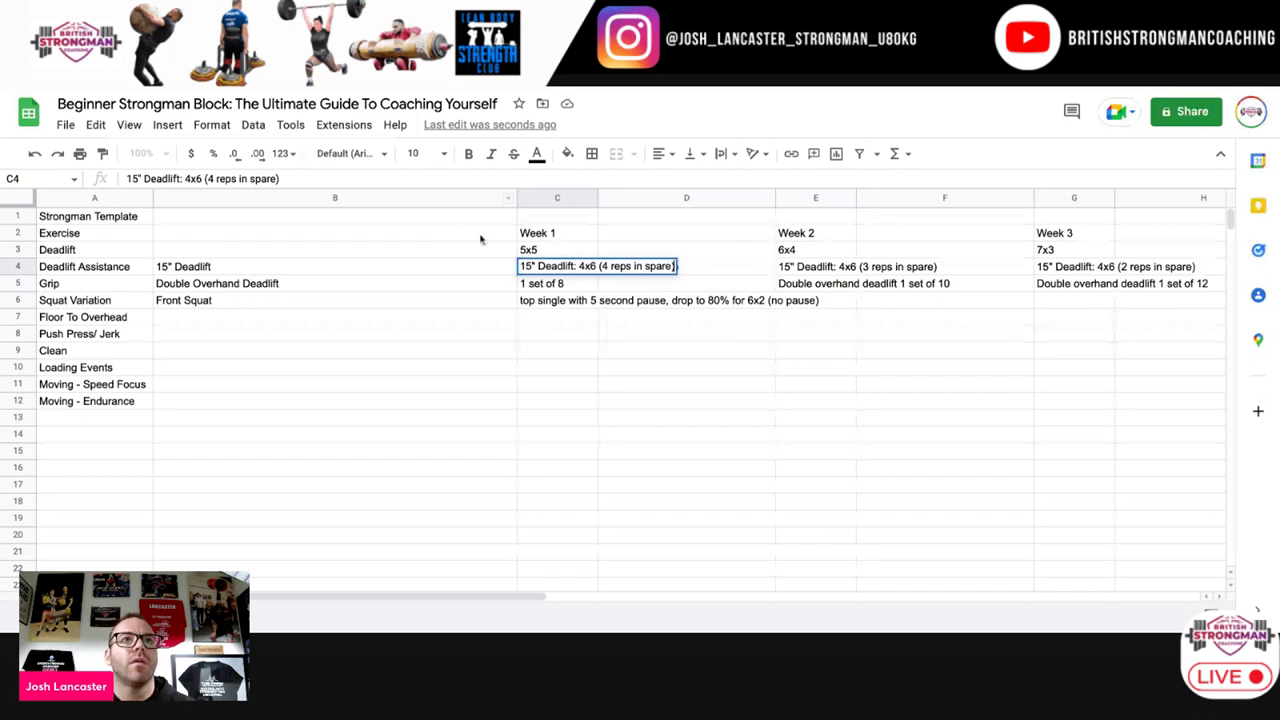
{"action": "key", "text": "Return"}
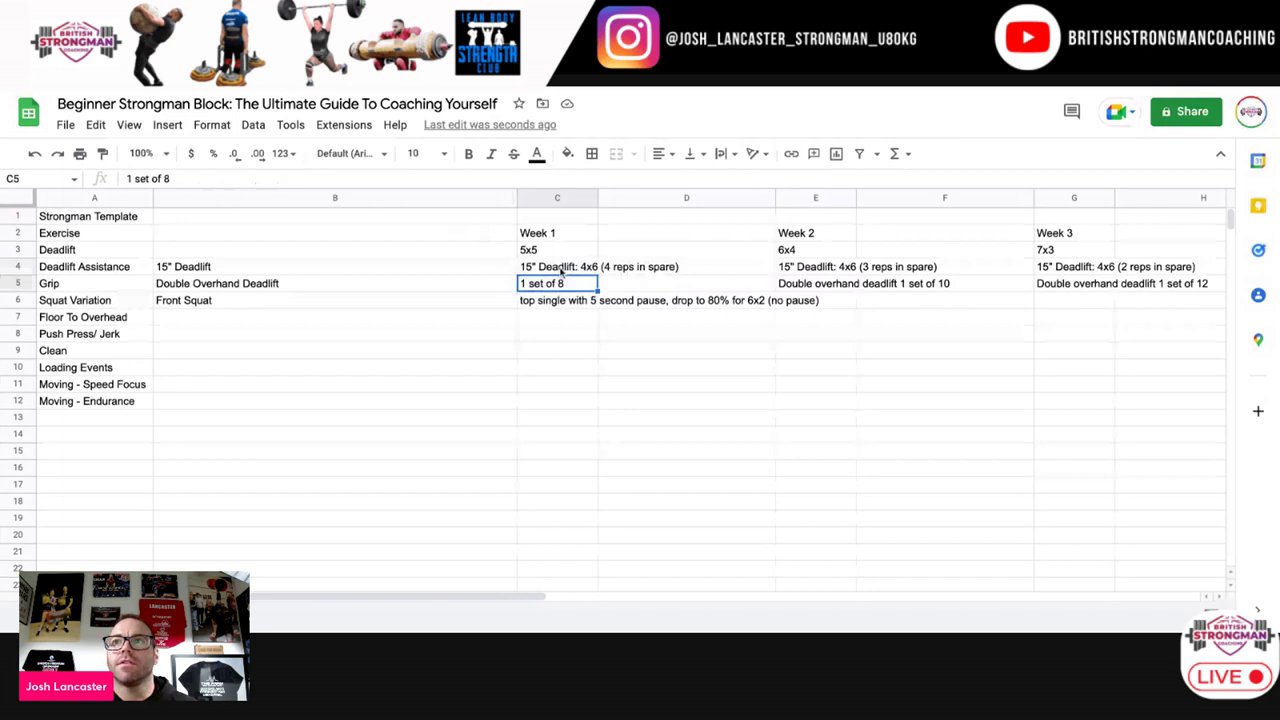
Step: Clear the Deadlift Assistance and Grip entries for Weeks 2 to 4 in E4:J5
{"action": "left_click_drag", "start_coordinate": [805, 267], "coordinate": [1208, 291]}
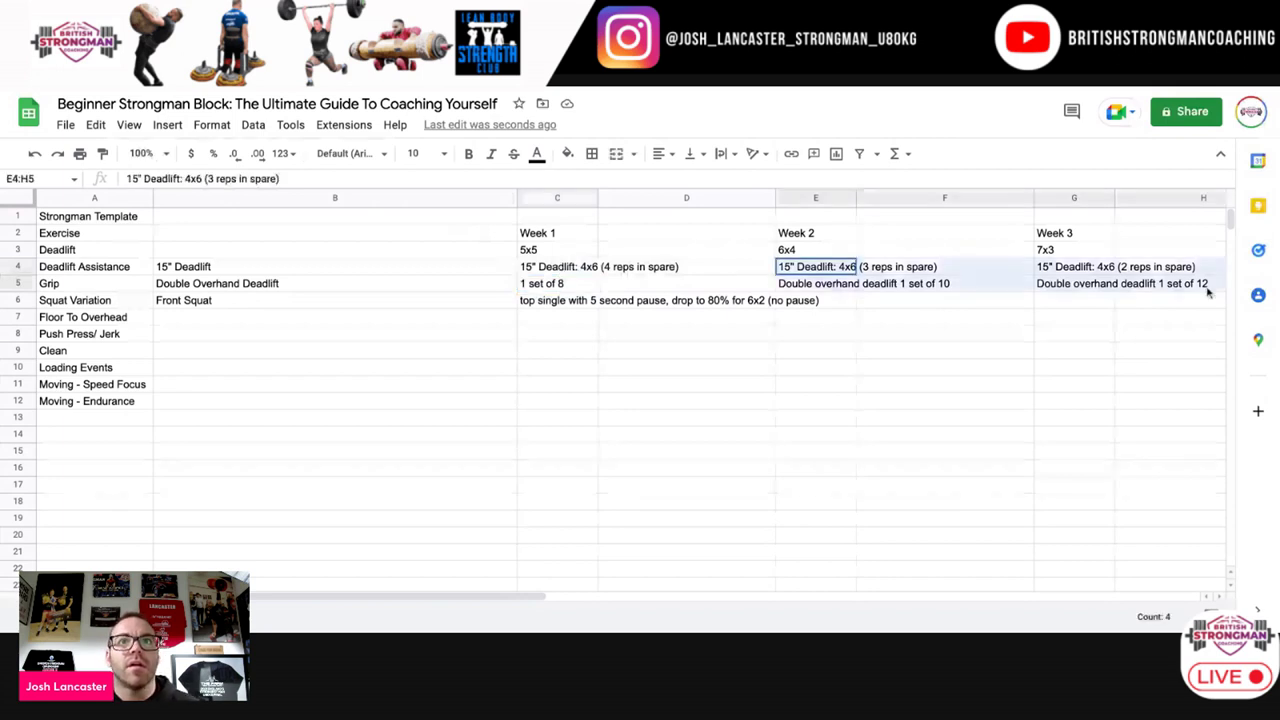
{"action": "left_click_drag", "start_coordinate": [1208, 291], "coordinate": [864, 291]}
{"action": "key", "text": "Delete"}
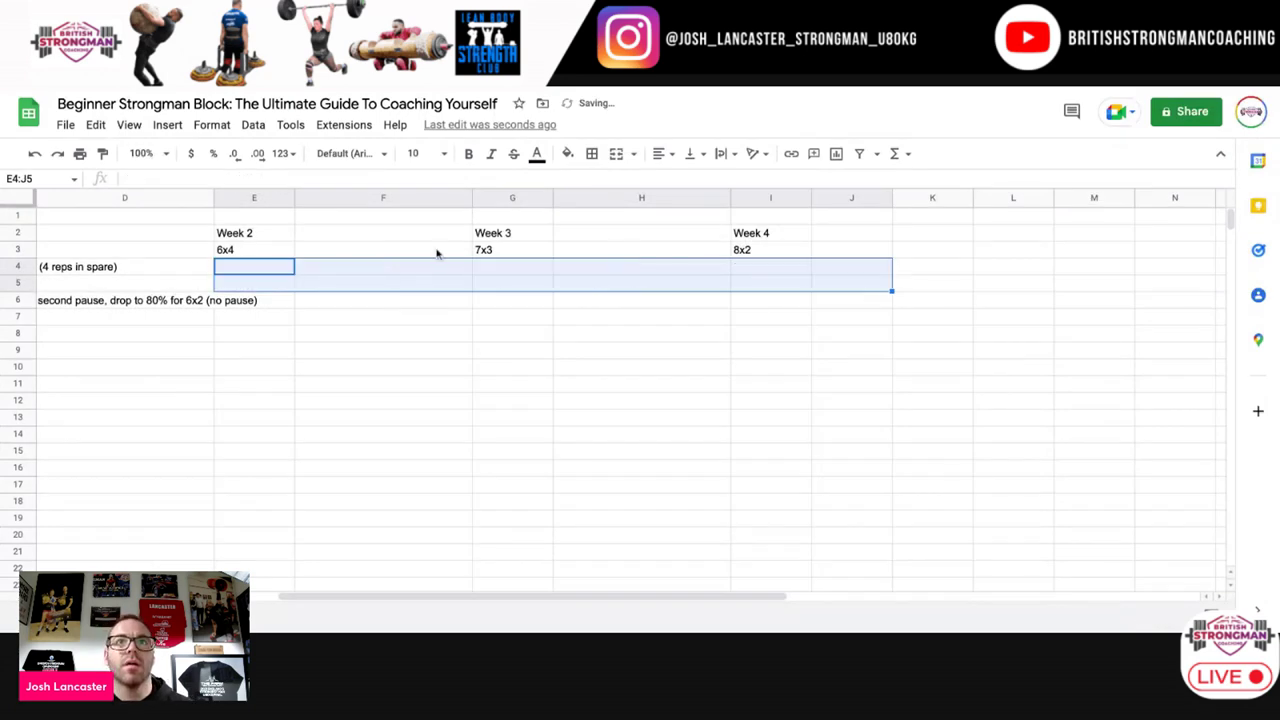
{"action": "scroll", "coordinate": [266, 297], "scroll_direction": "left", "scroll_amount": 5}
{"action": "left_click", "coordinate": [705, 361]}
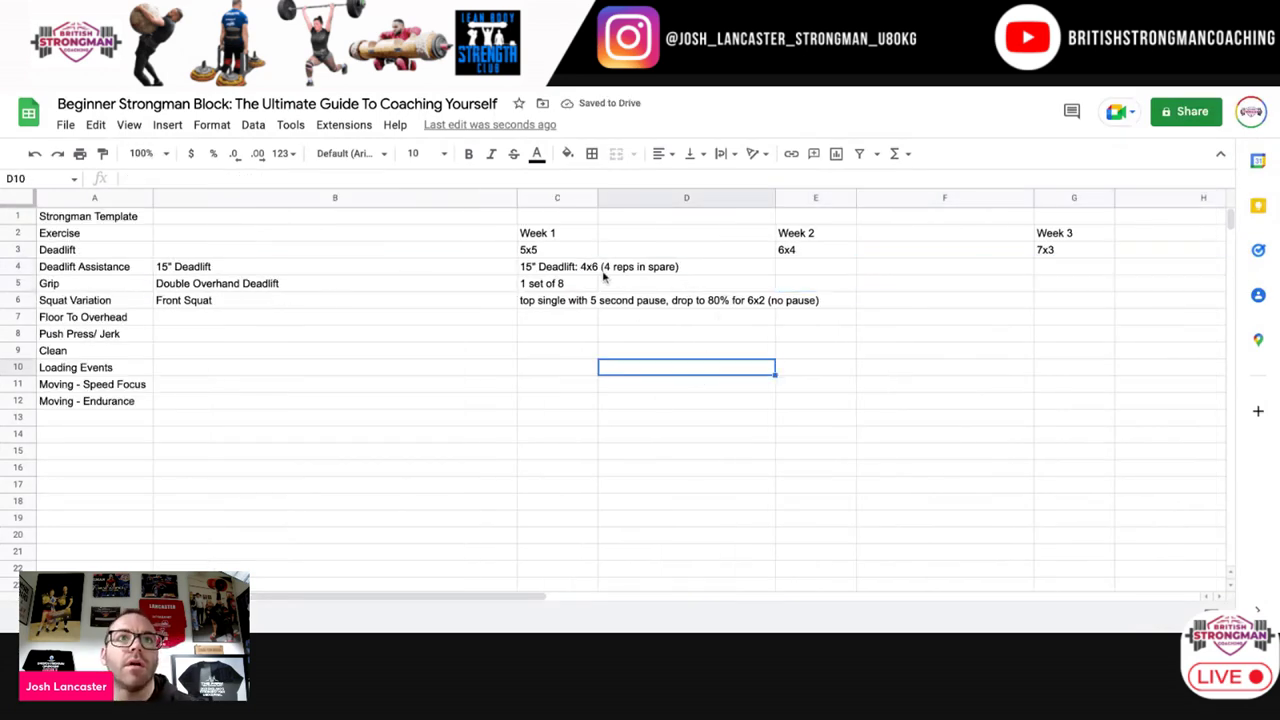
{"action": "left_click", "coordinate": [576, 268]}
{"action": "right_click", "coordinate": [565, 268]}
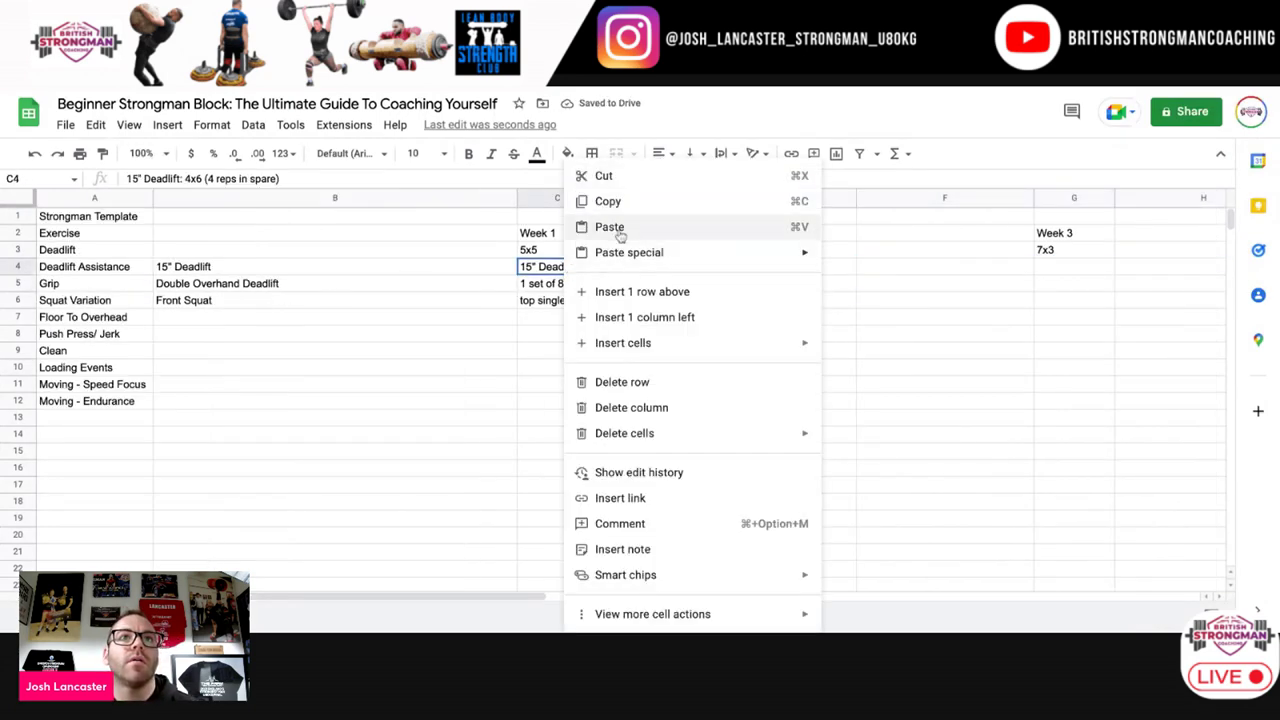
{"action": "left_click", "coordinate": [617, 201]}
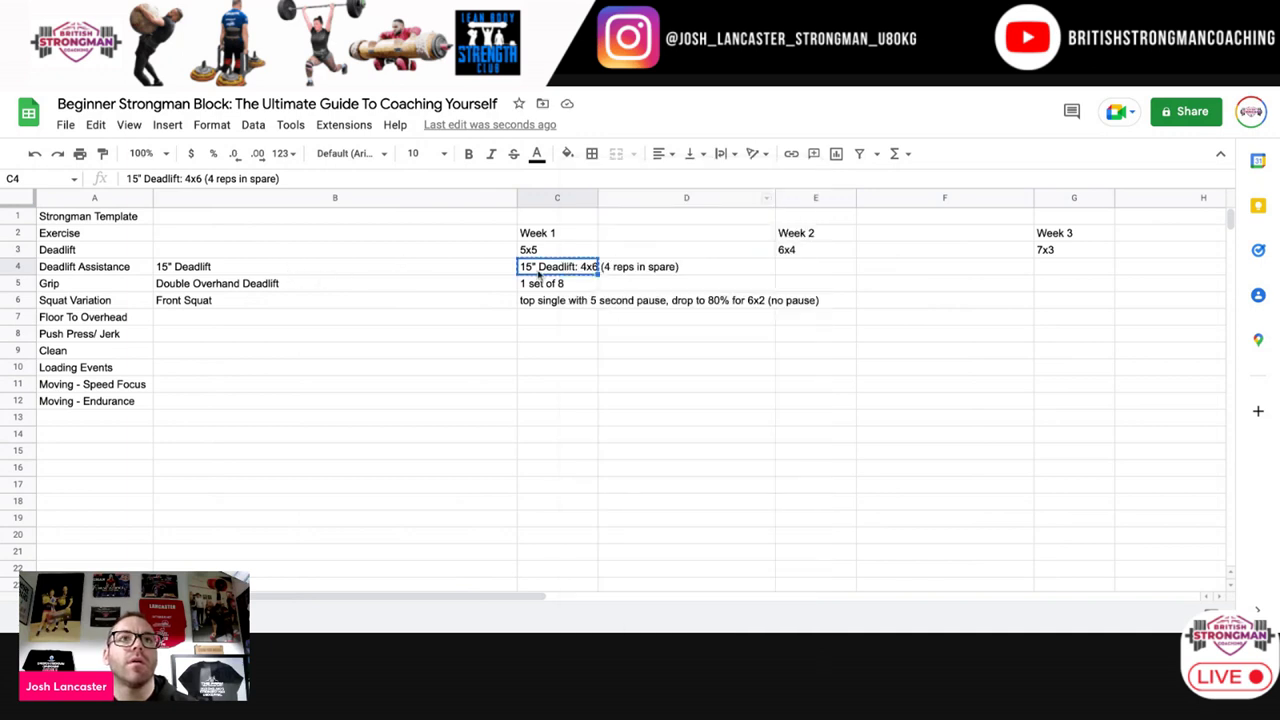
Step: Remove the "15" Deadlift:" prefix from the Week 1 Deadlift Assistance entry in C4, leaving "4x6 (4 reps in spare)"
{"action": "double_click", "coordinate": [582, 267]}
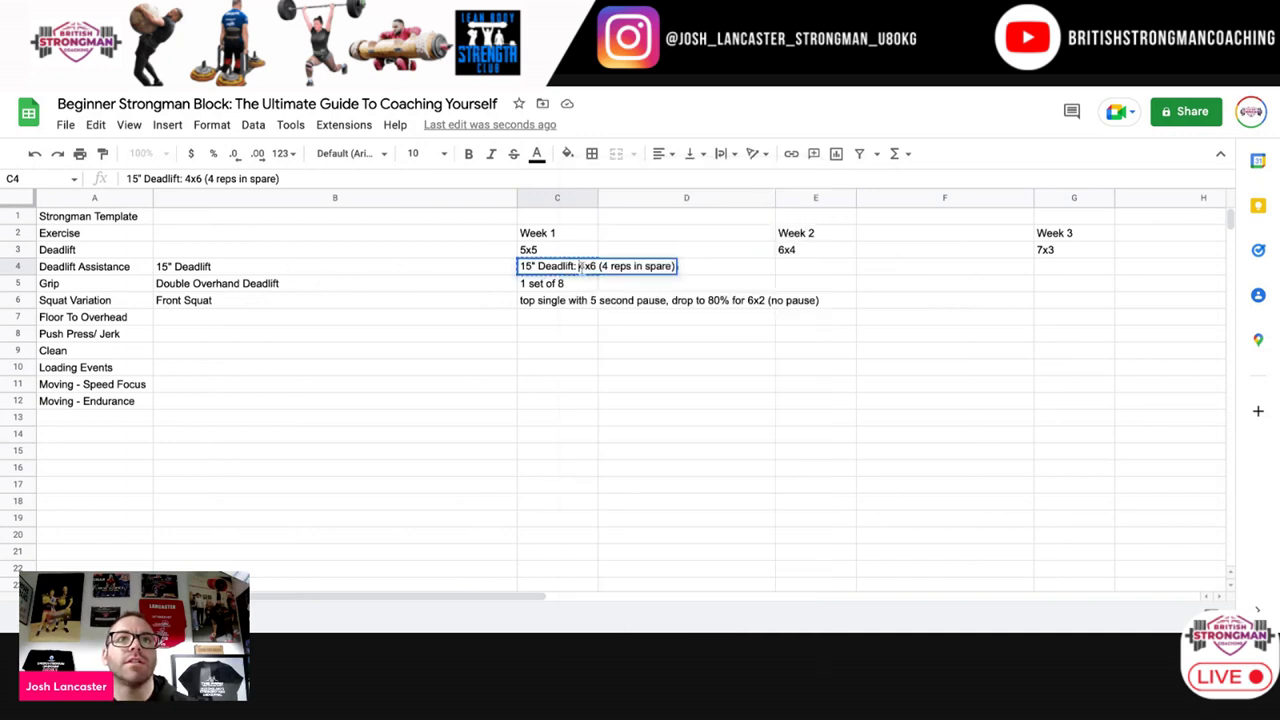
{"action": "left_click_drag", "start_coordinate": [579, 266], "coordinate": [506, 266]}
{"action": "key", "text": "BackSpace"}
{"action": "left_click", "coordinate": [566, 270]}
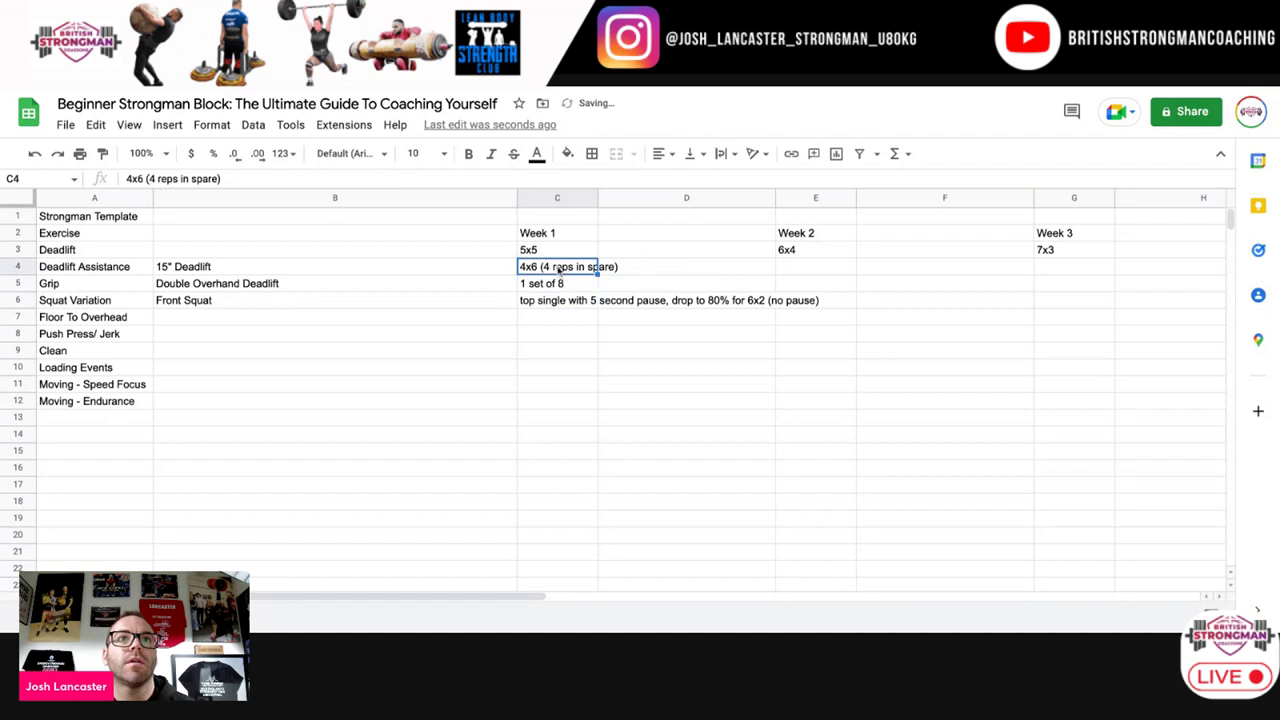
Step: Copy the Week 1 Deadlift Assistance entry from C4 to Week 2 in E4 and change it to "4x6 (3 reps in spare)"
{"action": "right_click", "coordinate": [566, 270]}
{"action": "left_click", "coordinate": [600, 200]}
{"action": "right_click", "coordinate": [803, 266]}
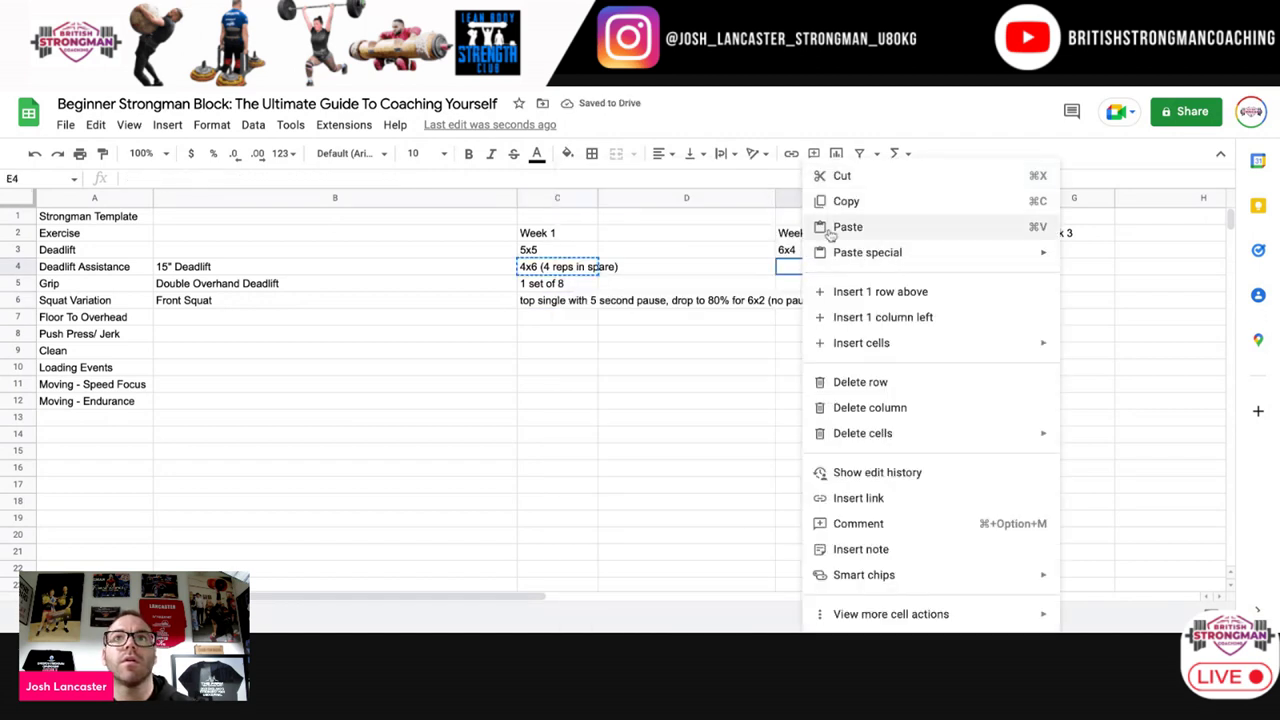
{"action": "left_click", "coordinate": [825, 227]}
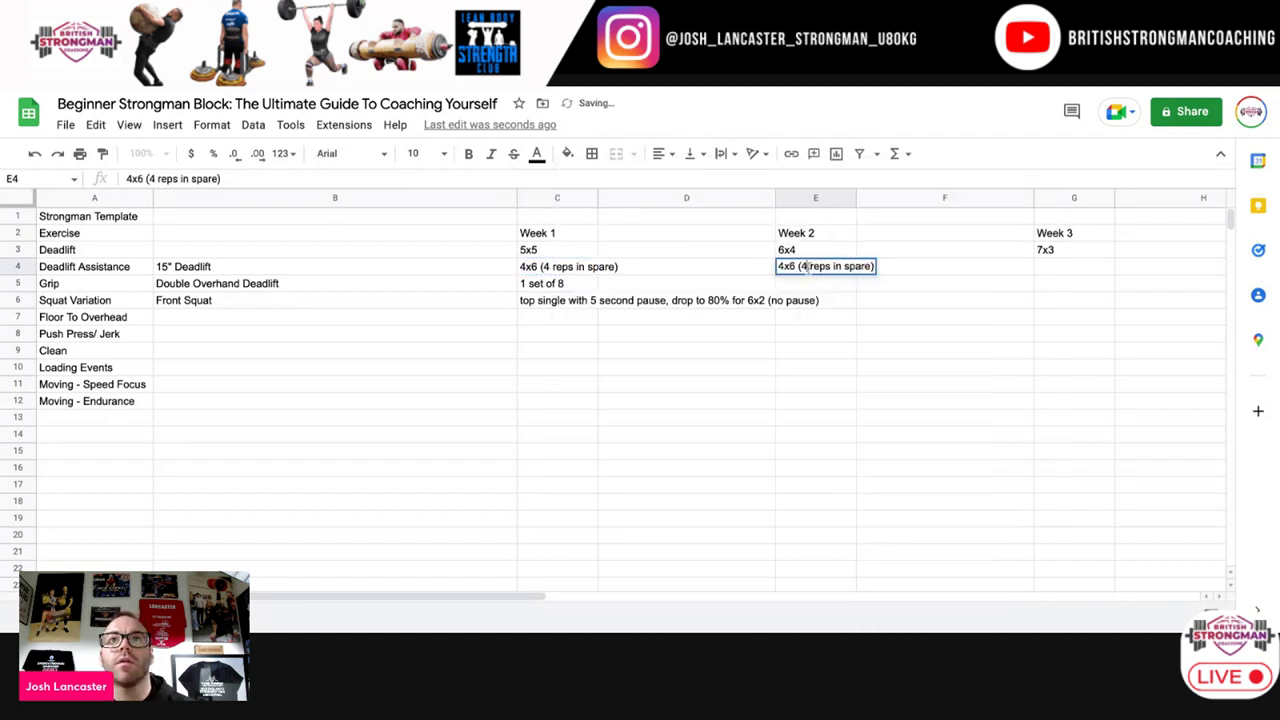
{"action": "double_click", "coordinate": [803, 266]}
{"action": "key", "text": "BackSpace"}
{"action": "type", "text": "3"}
{"action": "left_click", "coordinate": [855, 320]}
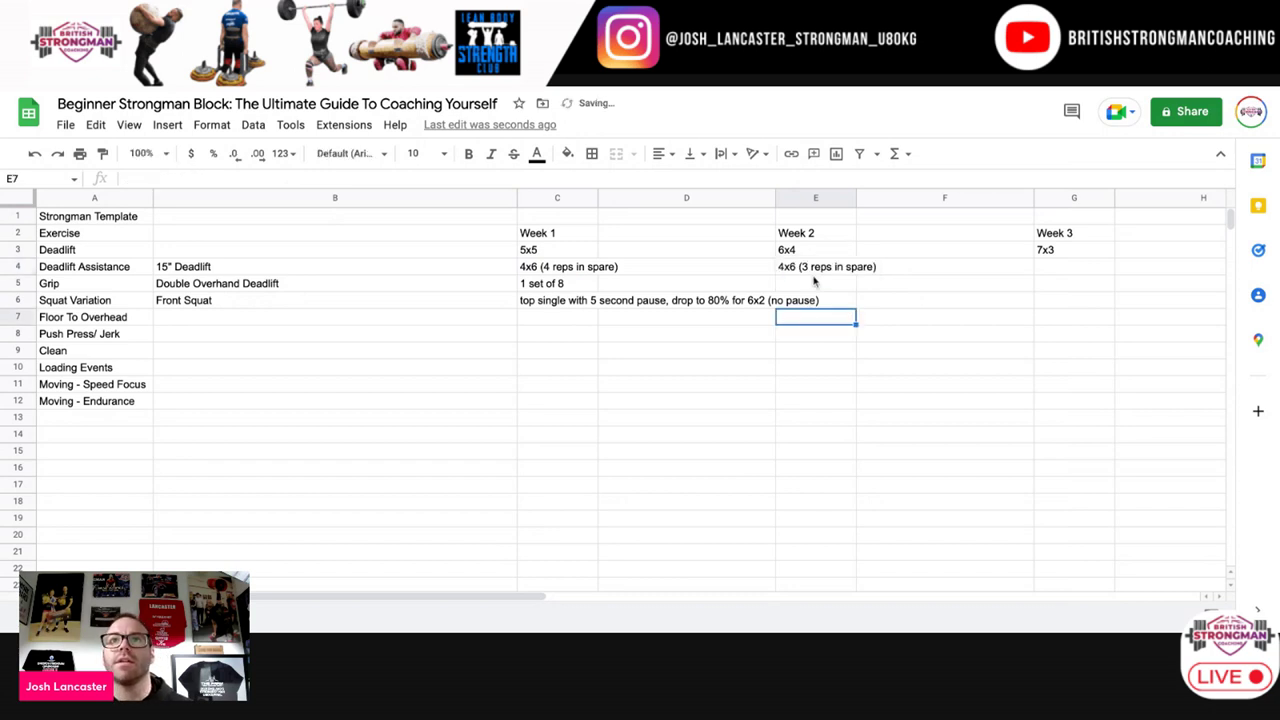
Step: Copy the Week 2 Deadlift Assistance entry from E4 to Week 3 in G4 and change it to "4x6 (2 reps in spare)"
{"action": "right_click", "coordinate": [817, 268]}
{"action": "left_click", "coordinate": [886, 205]}
{"action": "right_click", "coordinate": [1040, 267]}
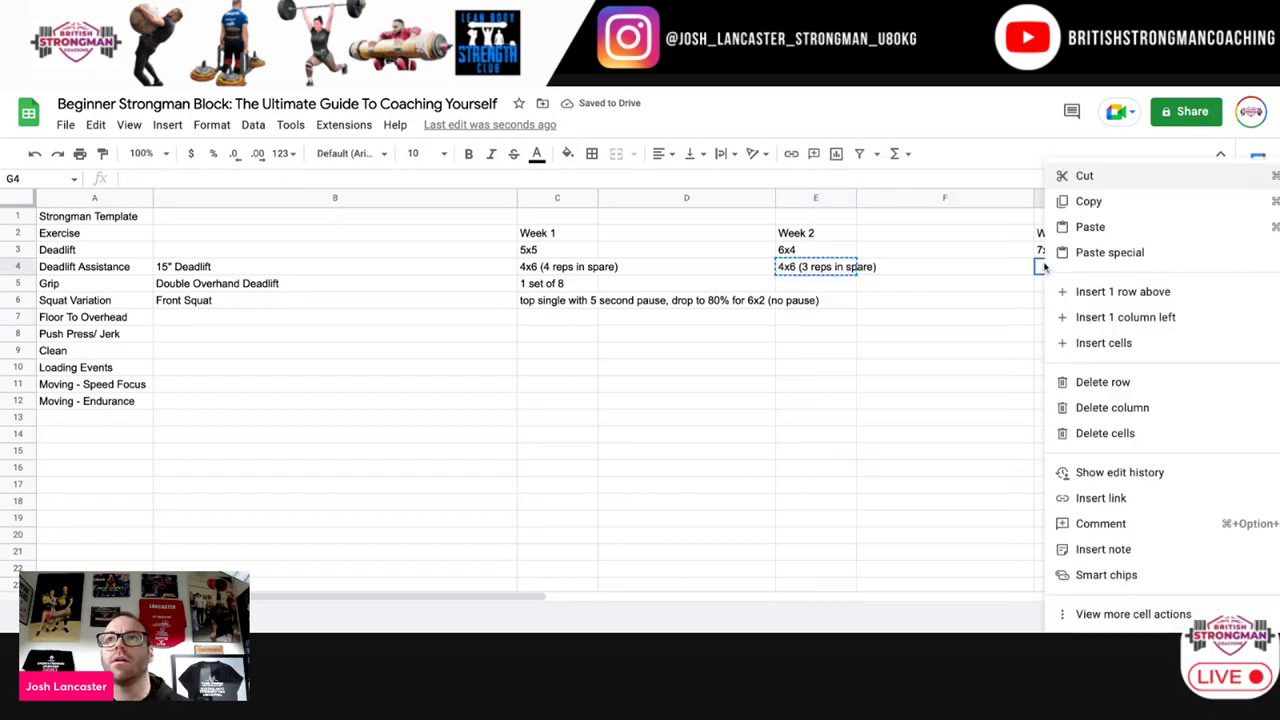
{"action": "left_click", "coordinate": [1070, 228]}
{"action": "double_click", "coordinate": [1067, 271]}
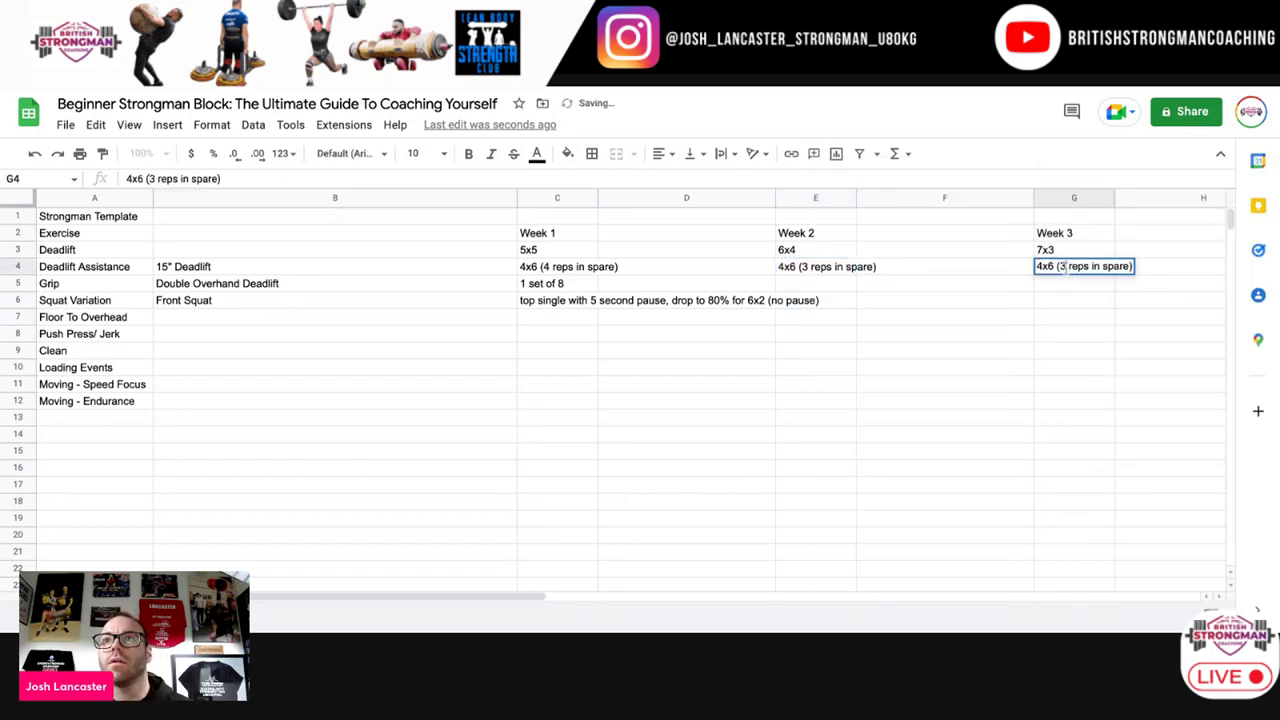
{"action": "key", "text": "BackSpace"}
{"action": "type", "text": "2"}
{"action": "left_click", "coordinate": [1058, 300]}
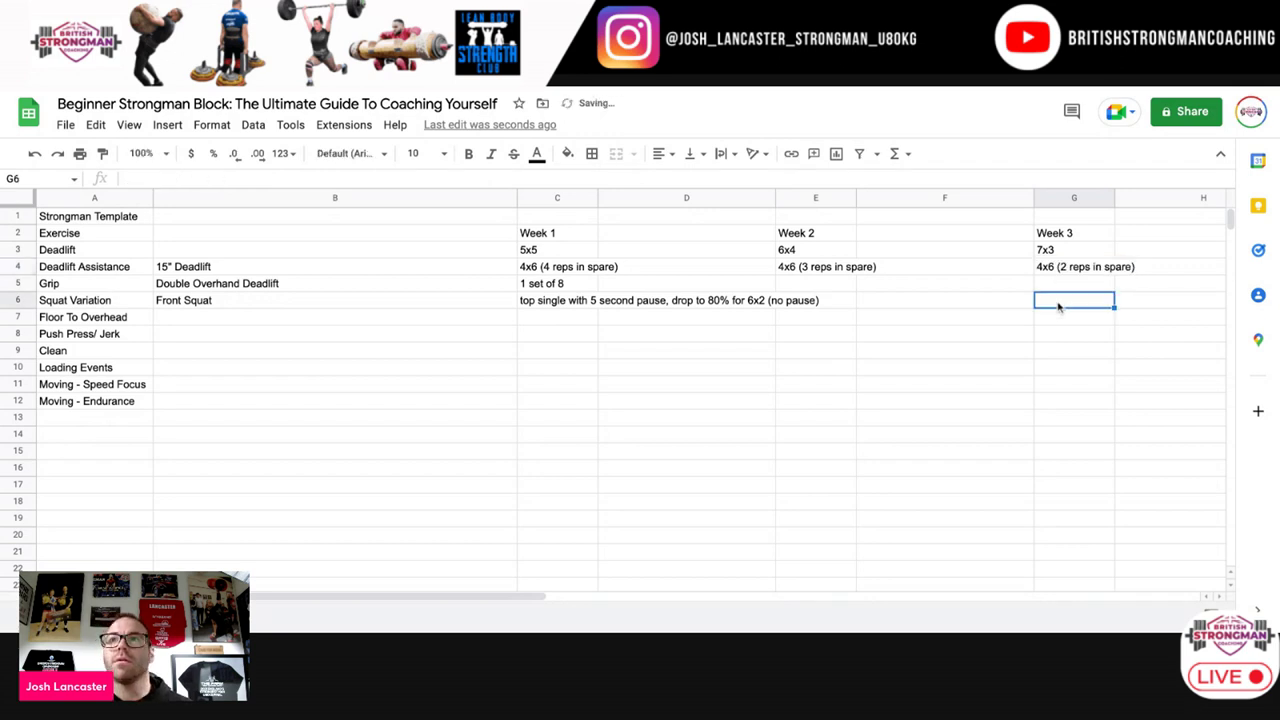
Step: Paste the copied Deadlift Assistance entry into Week 4 in I4 and change it to "4x6 (1 rep in spare)"
{"action": "scroll", "coordinate": [1057, 306], "scroll_direction": "right", "scroll_amount": 6}
{"action": "scroll", "coordinate": [1000, 297], "scroll_direction": "left", "scroll_amount": 1}
{"action": "right_click", "coordinate": [837, 268]}
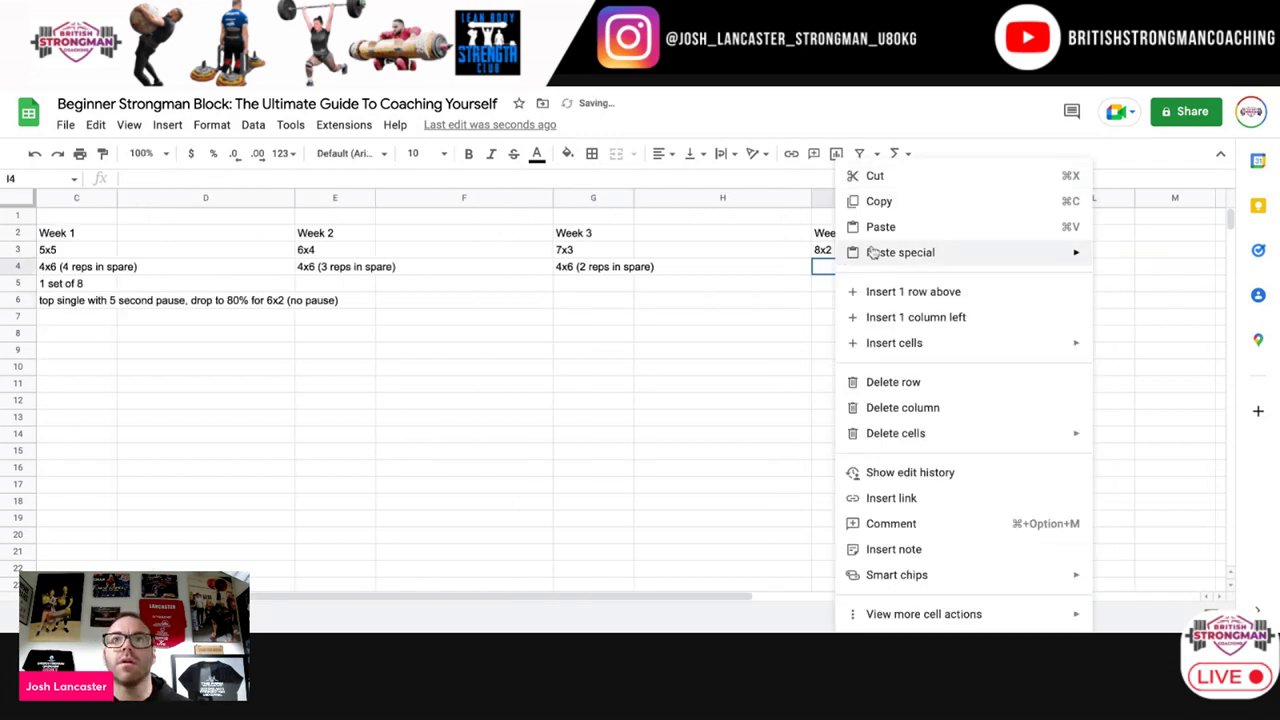
{"action": "left_click", "coordinate": [866, 228]}
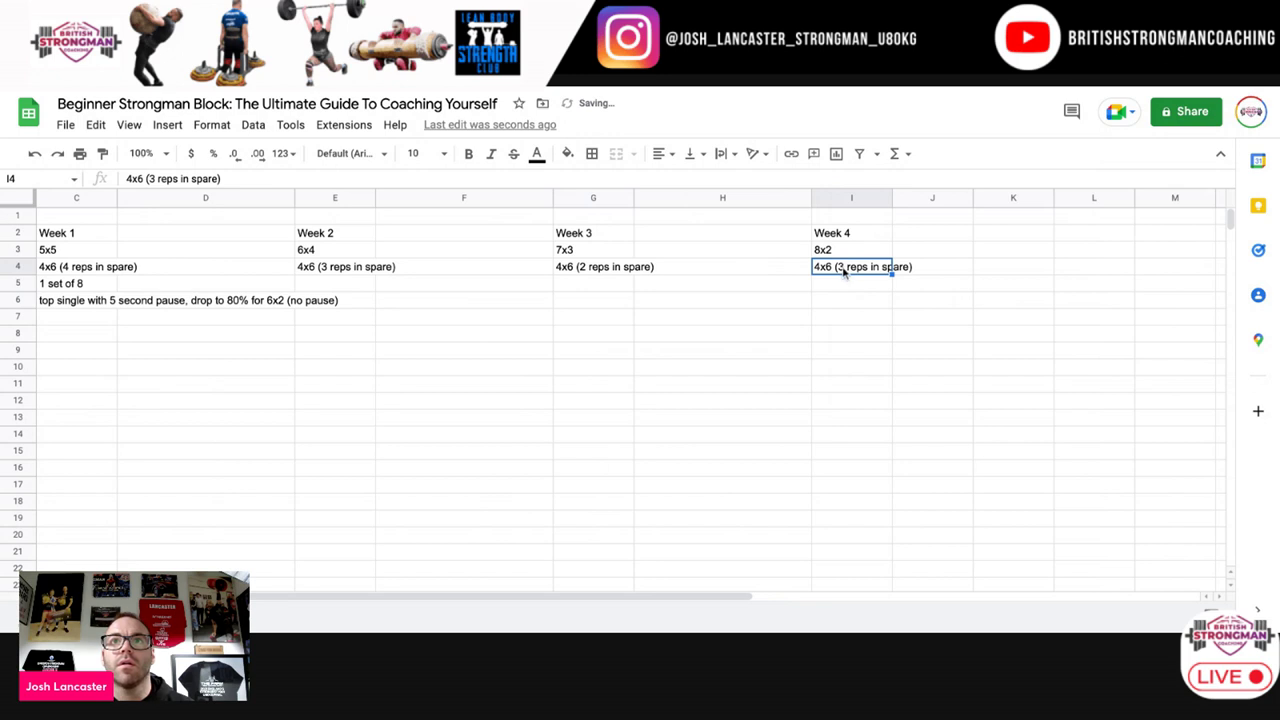
{"action": "double_click", "coordinate": [856, 267]}
{"action": "left_click_drag", "start_coordinate": [865, 266], "coordinate": [836, 266]}
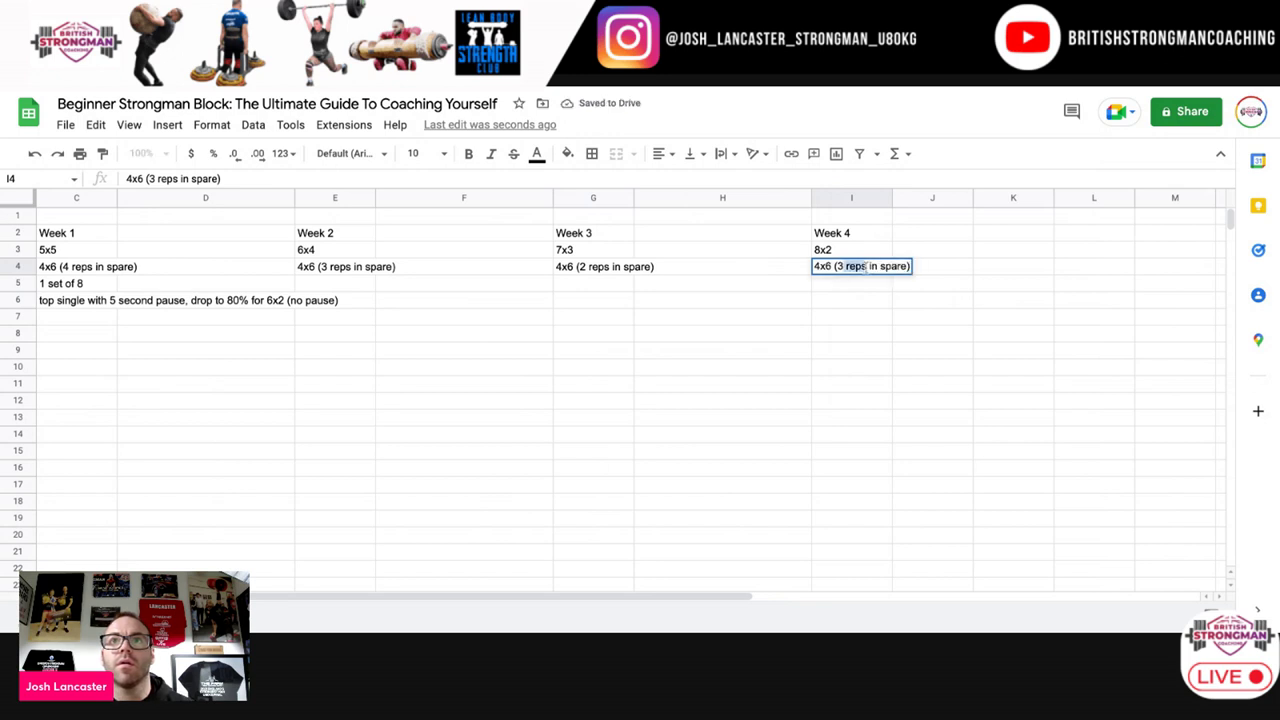
{"action": "key", "text": "BackSpace"}
{"action": "type", "text": "1 repo"}
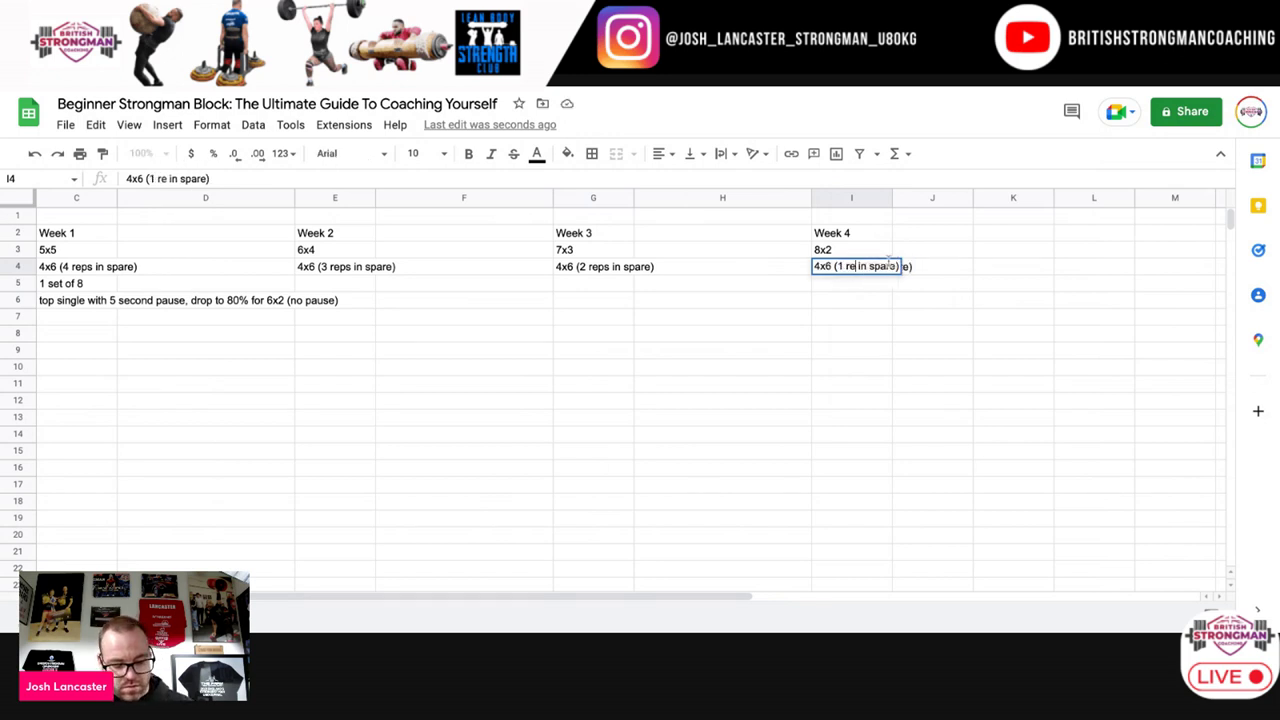
{"action": "key", "text": "BackSpace"}
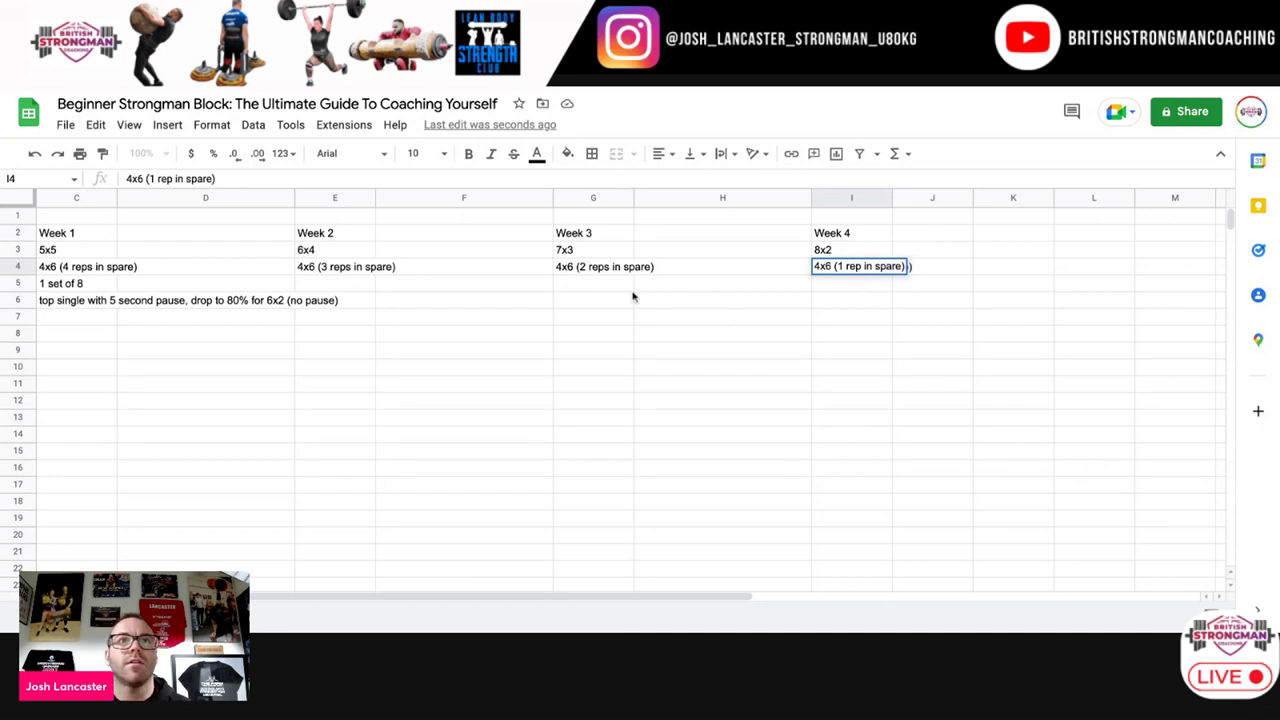
Step: Copy the Week 1 Grip entry from C5 to Week 2 in E5 and change it to "1 set of 10"
{"action": "left_click", "coordinate": [342, 285]}
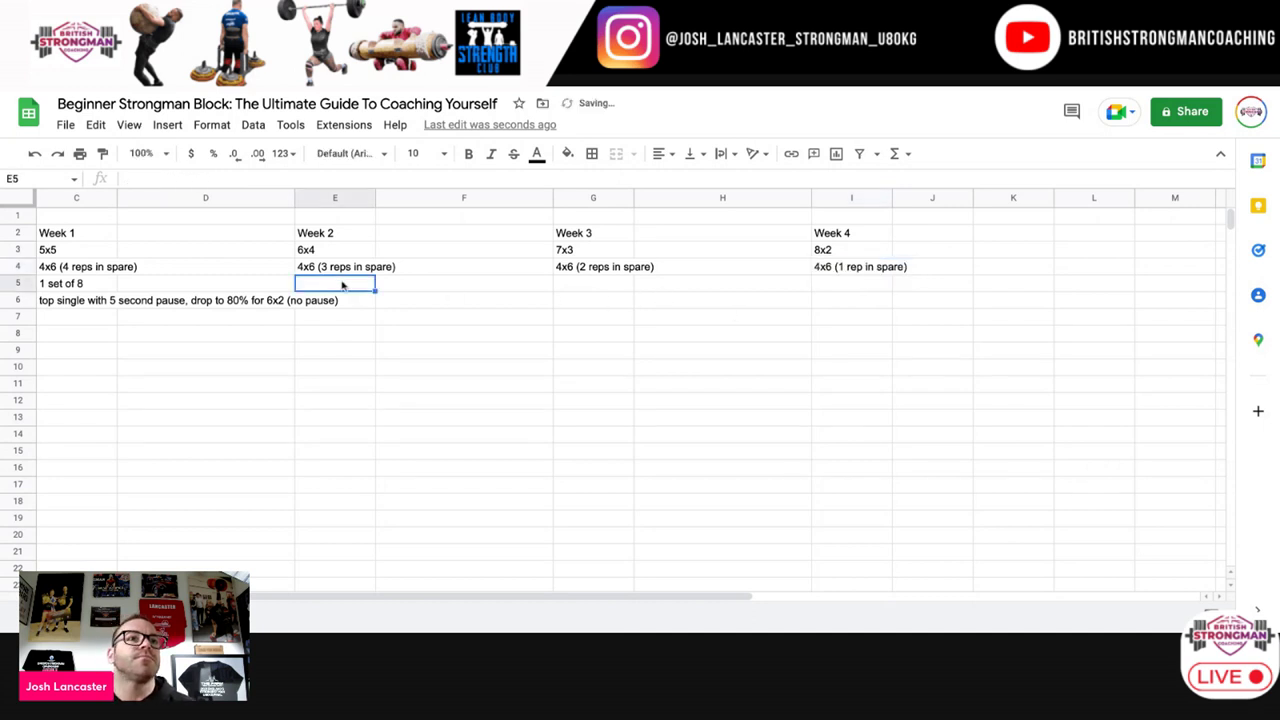
{"action": "right_click", "coordinate": [91, 287]}
{"action": "left_click", "coordinate": [175, 206]}
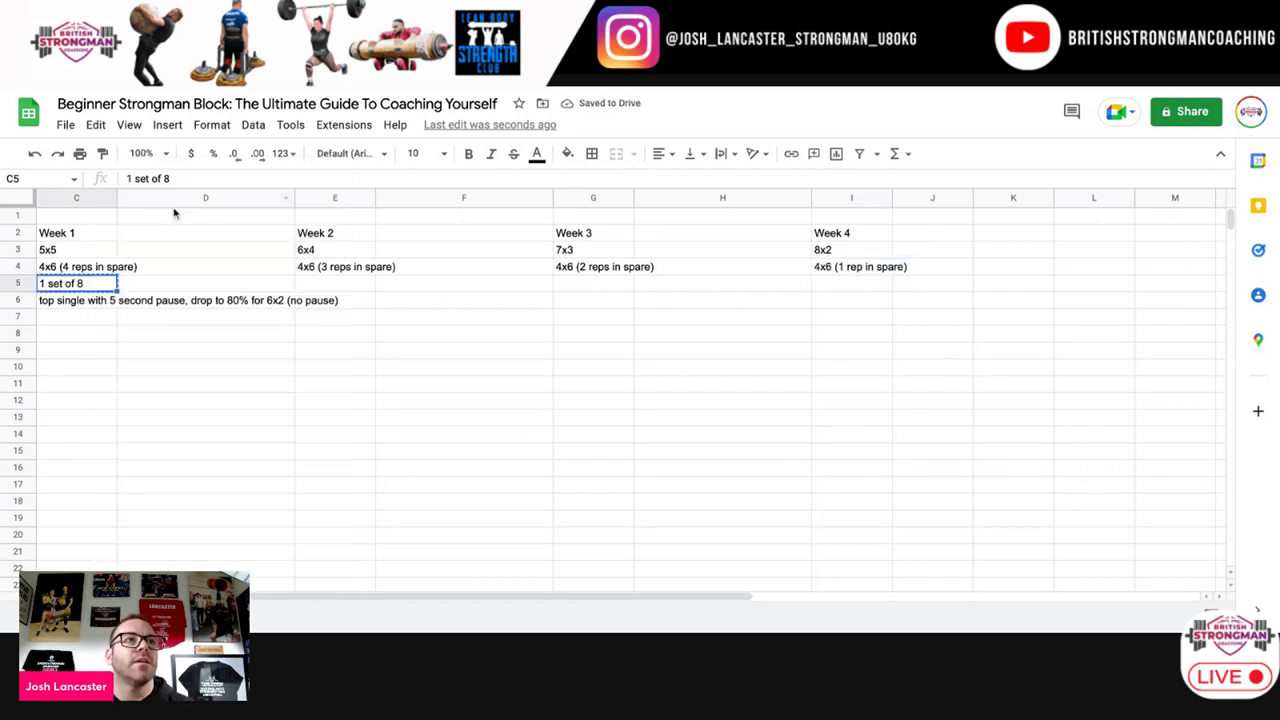
{"action": "right_click", "coordinate": [327, 284]}
{"action": "left_click", "coordinate": [370, 227]}
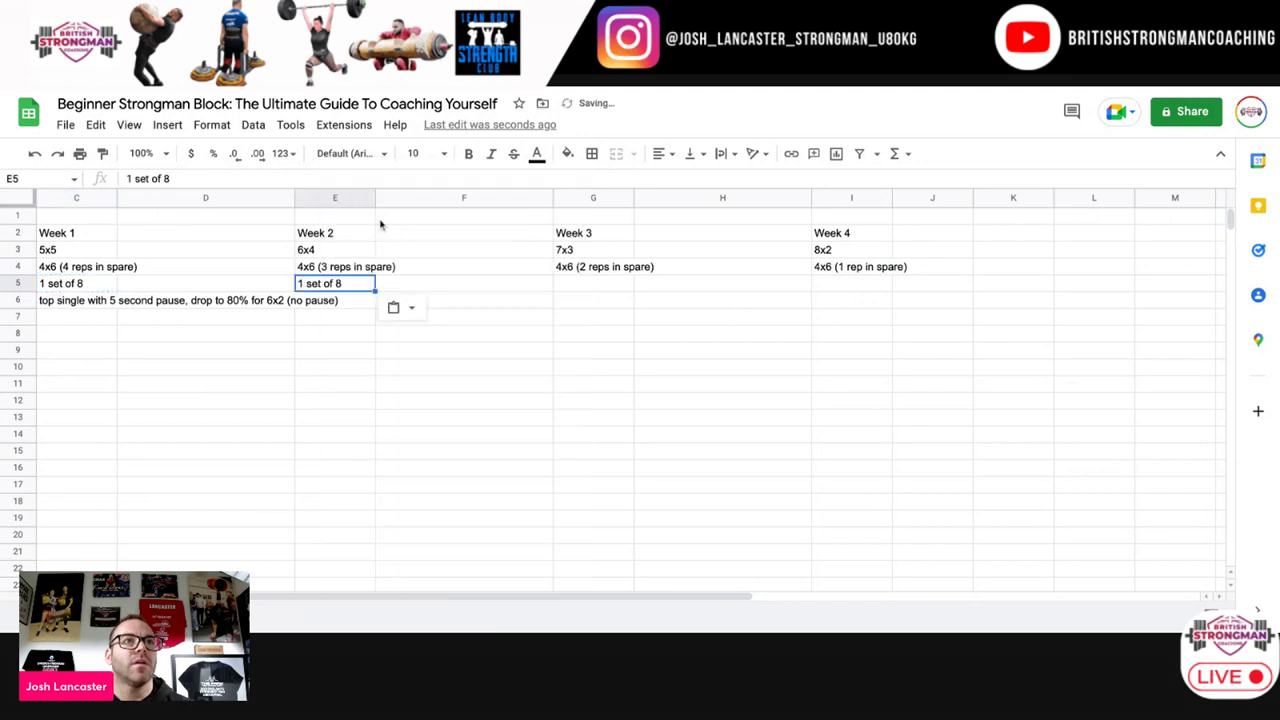
{"action": "double_click", "coordinate": [357, 285]}
{"action": "key", "text": "BackSpace"}
{"action": "type", "text": "10"}
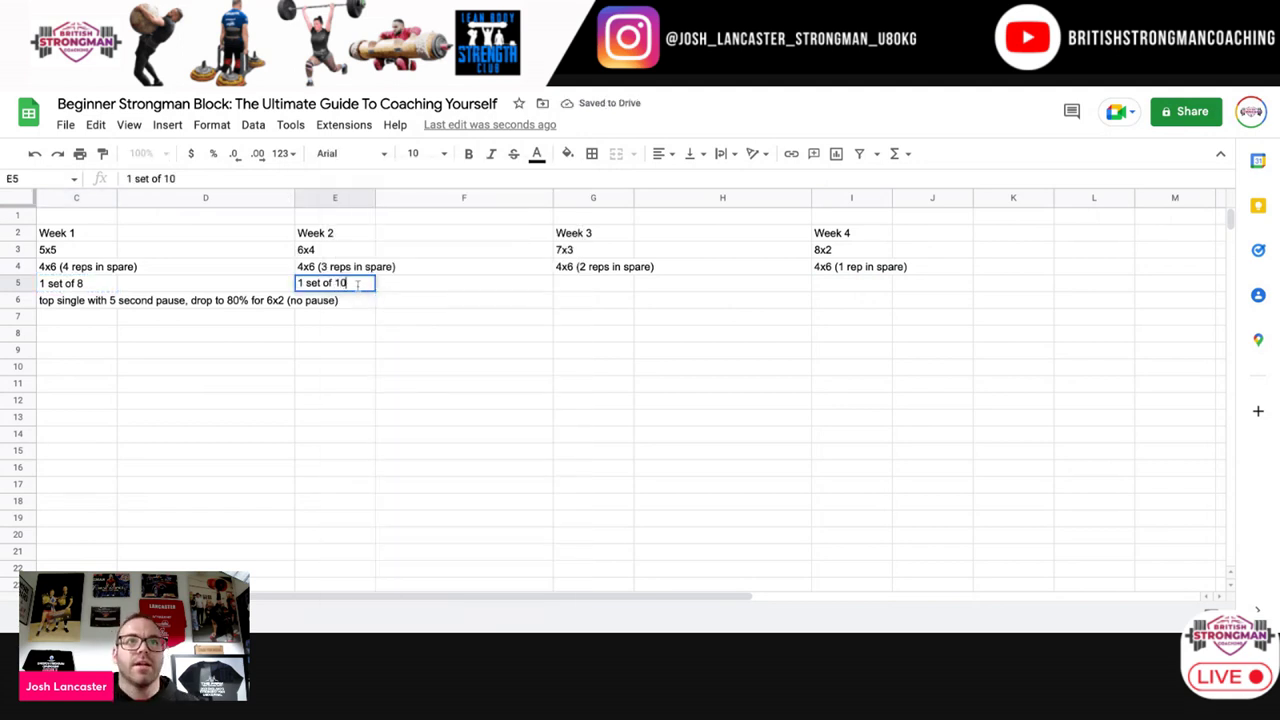
Step: Paste the copied Grip entry into Weeks 3 and 4, setting G5 to "1 set of 12" and I5 to "1 set of 15"
{"action": "left_click", "coordinate": [613, 284]}
{"action": "right_click", "coordinate": [613, 284]}
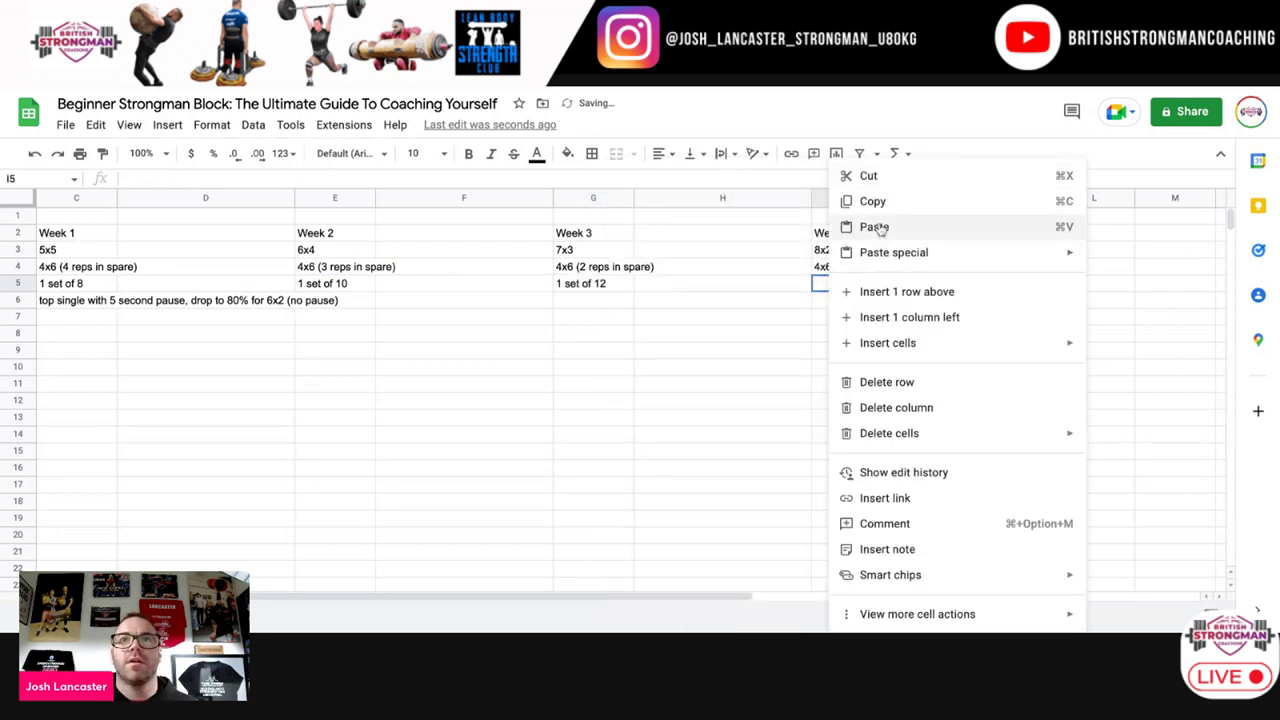
{"action": "left_click", "coordinate": [877, 230]}
{"action": "double_click", "coordinate": [858, 290]}
{"action": "key", "text": "BackSpace"}
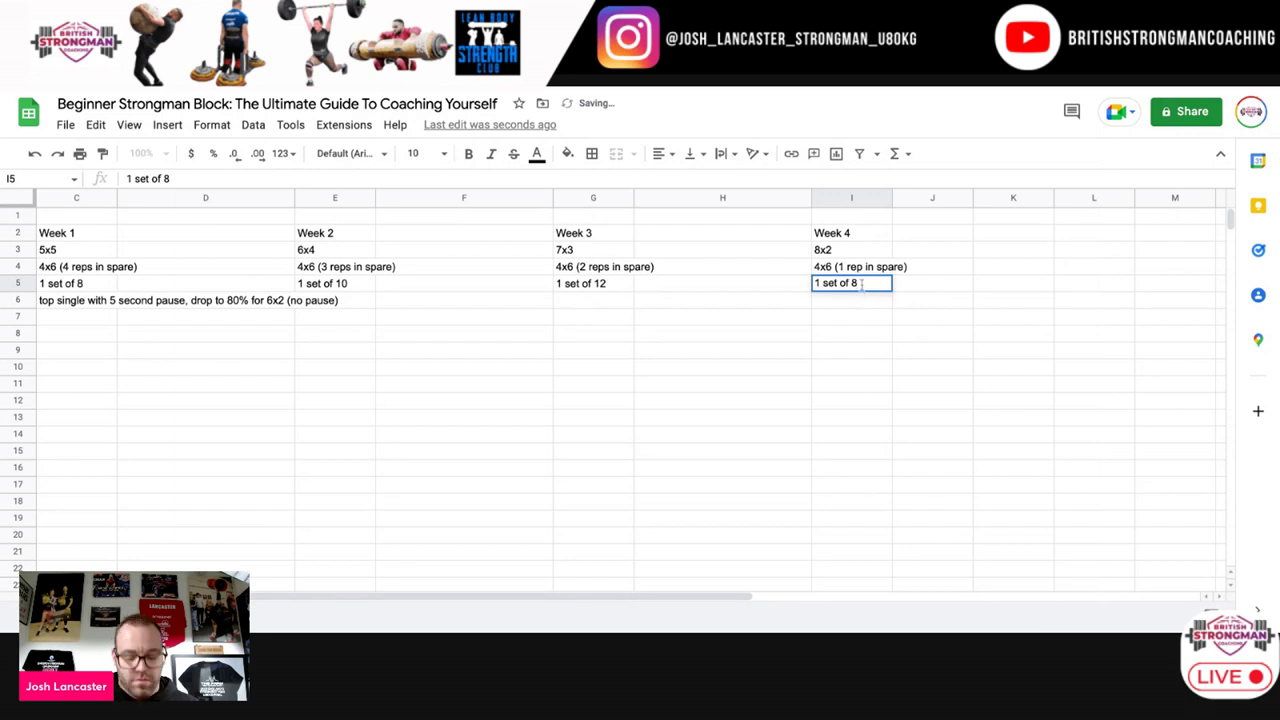
{"action": "type", "text": "15"}
{"action": "left_click", "coordinate": [700, 318]}
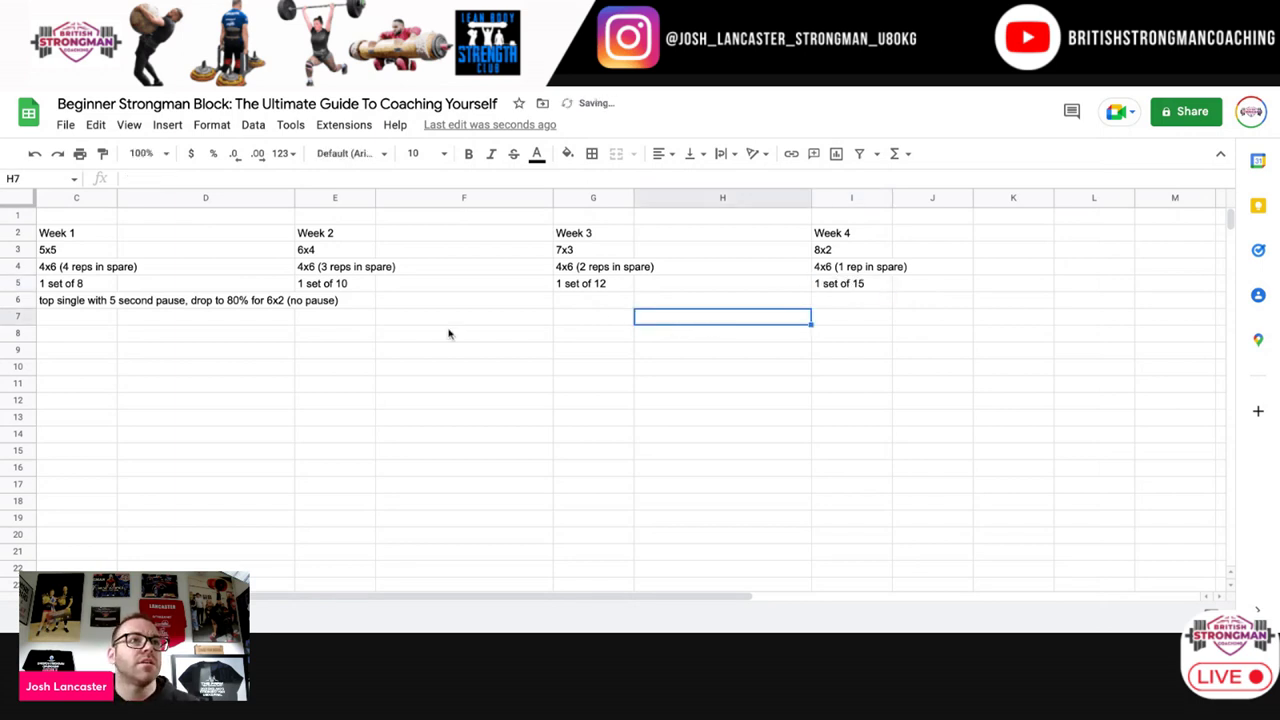
{"action": "scroll", "coordinate": [452, 335], "scroll_direction": "left", "scroll_amount": 5}
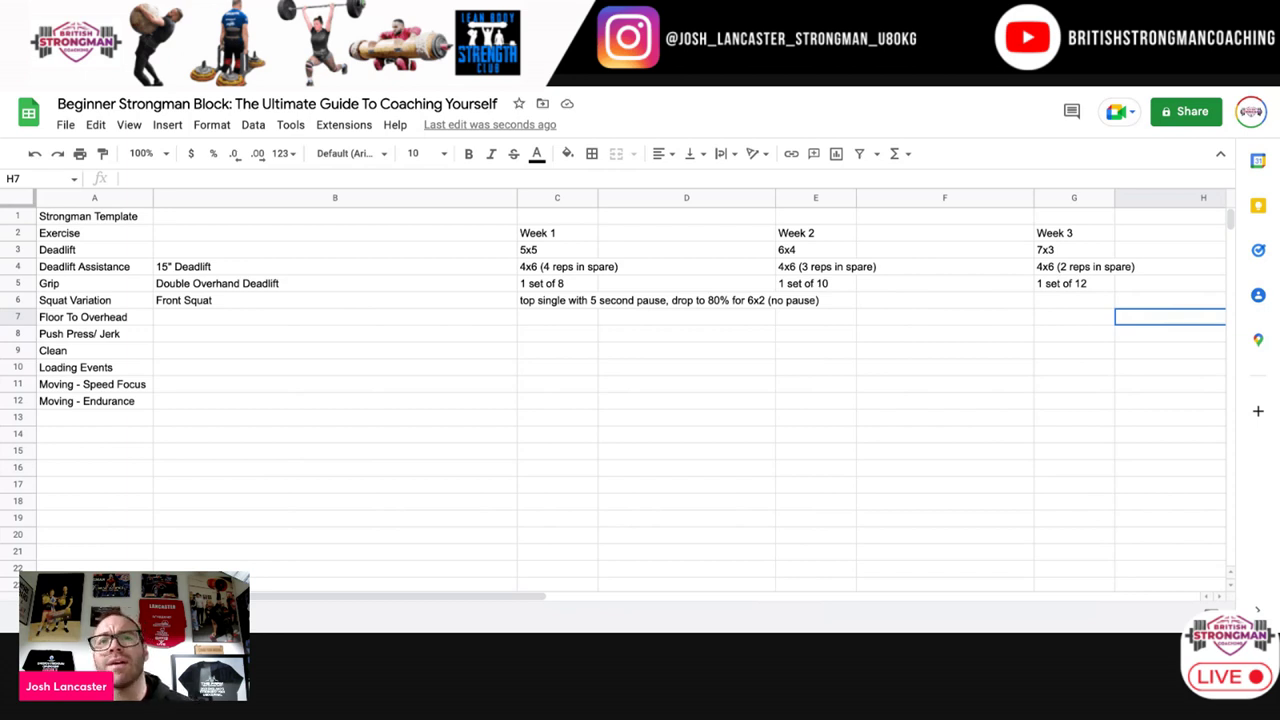
{"action": "left_click", "coordinate": [853, 288]}
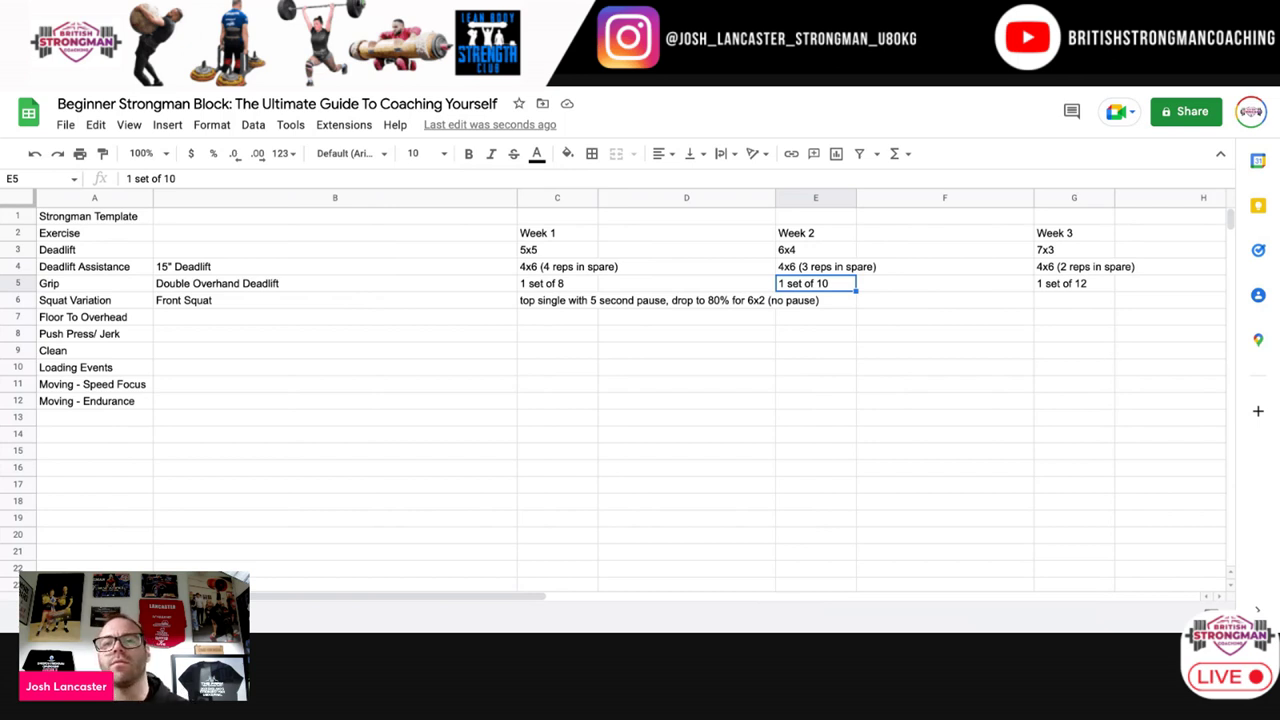
{"action": "left_click", "coordinate": [932, 289]}
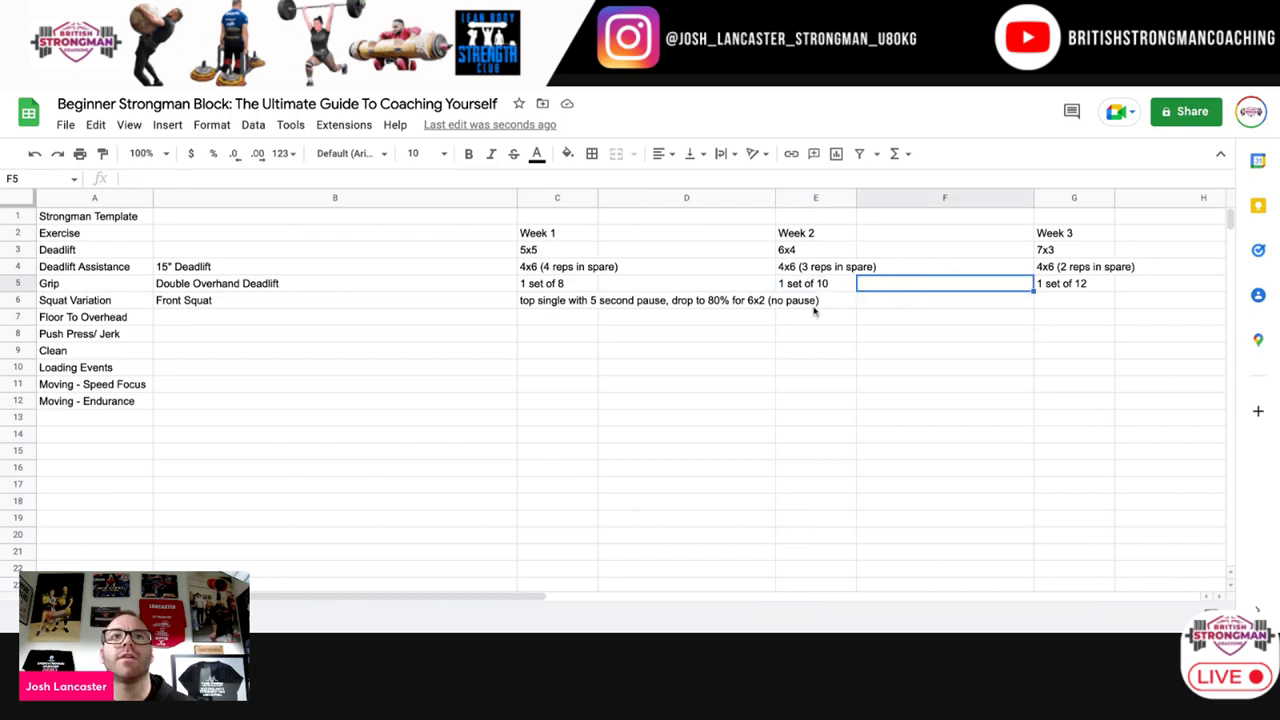
Step: Widen column C to fit the full Week 1 Squat Variation entry in C6
{"action": "left_click", "coordinate": [571, 305]}
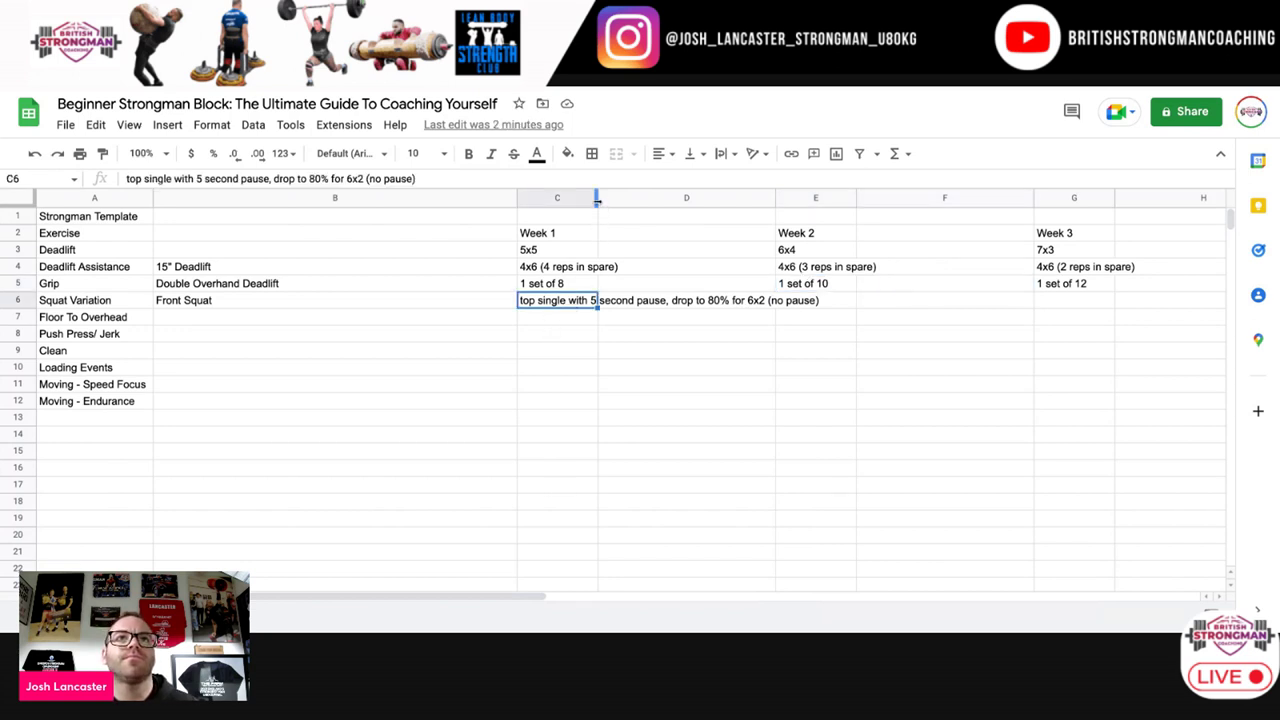
{"action": "double_click", "coordinate": [597, 197]}
{"action": "scroll", "coordinate": [700, 318], "scroll_direction": "right", "scroll_amount": 2}
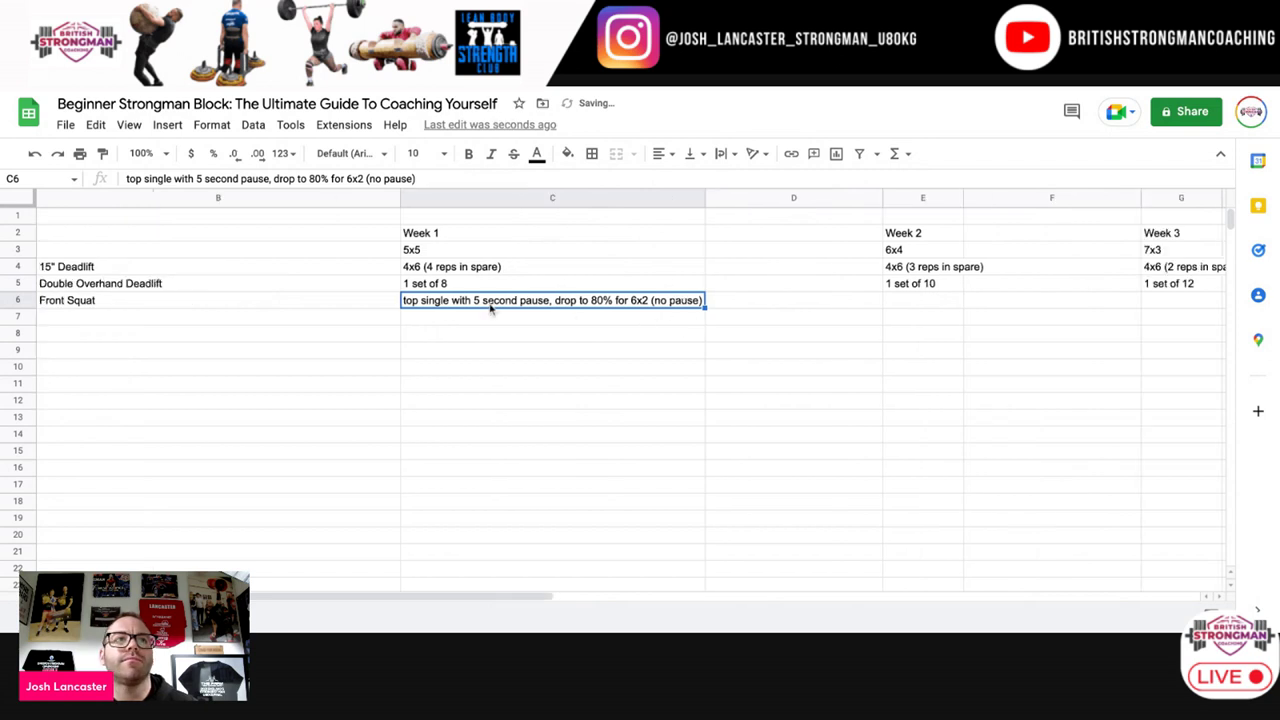
{"action": "scroll", "coordinate": [463, 306], "scroll_direction": "left", "scroll_amount": 2}
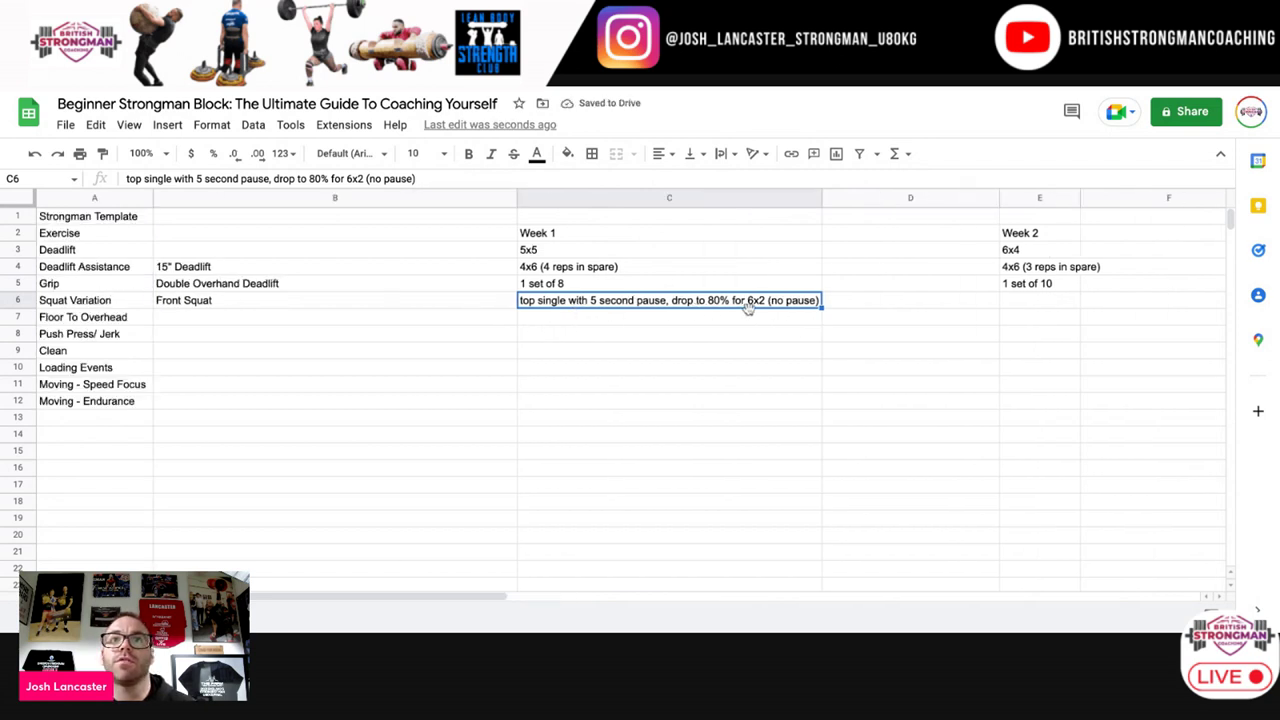
Step: Enter "6x3 @ 80%" as the Week 2 Squat Variation entry in E6
{"action": "left_click", "coordinate": [1025, 303]}
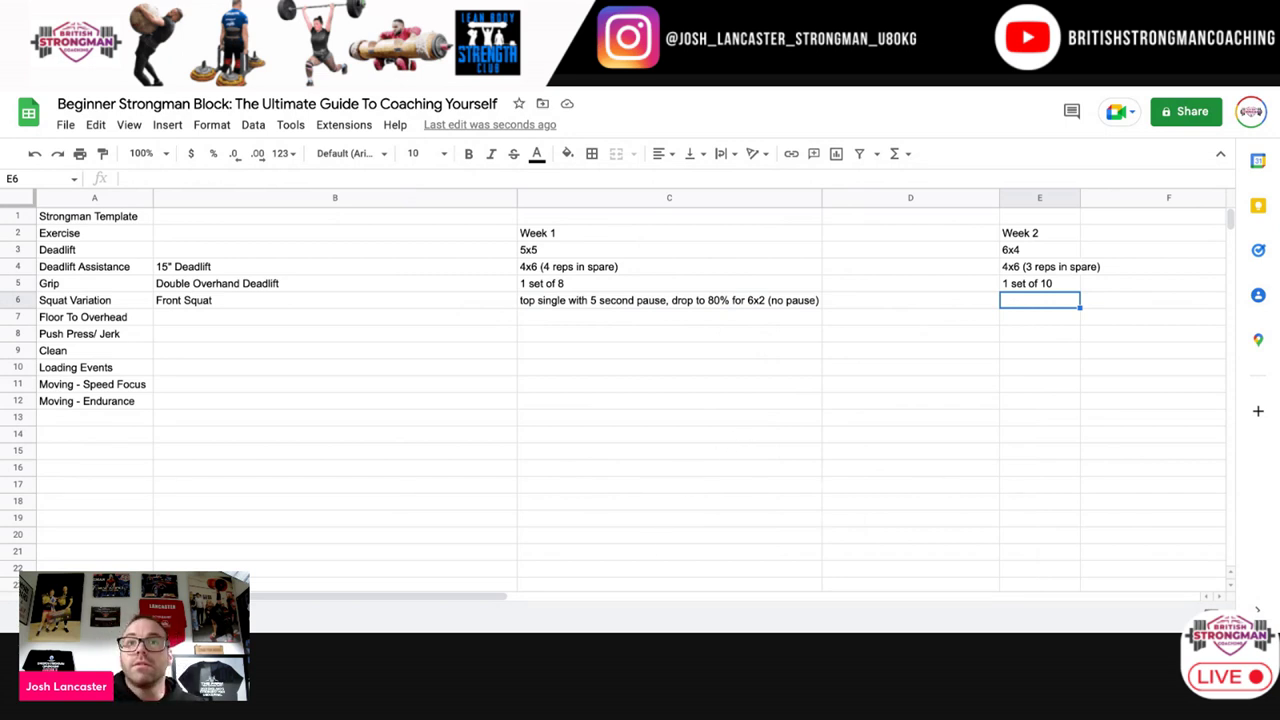
{"action": "type", "text": "6x2"}
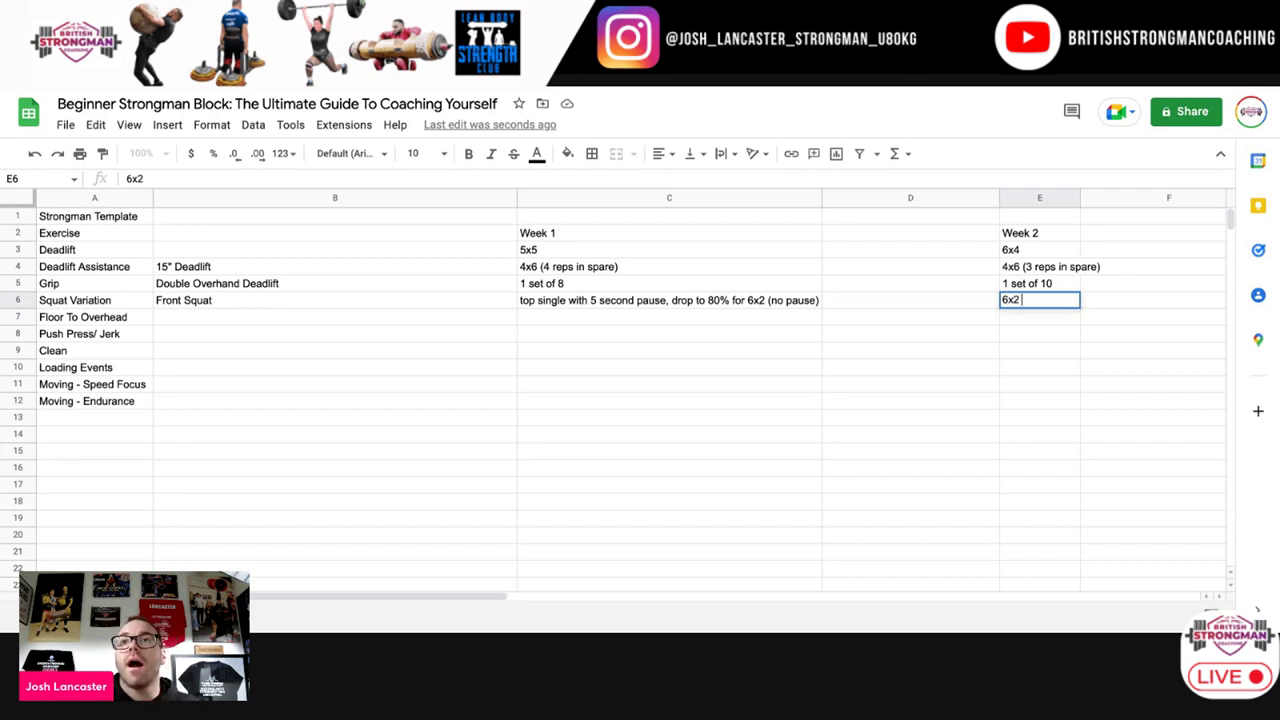
{"action": "type", "text": " @"}
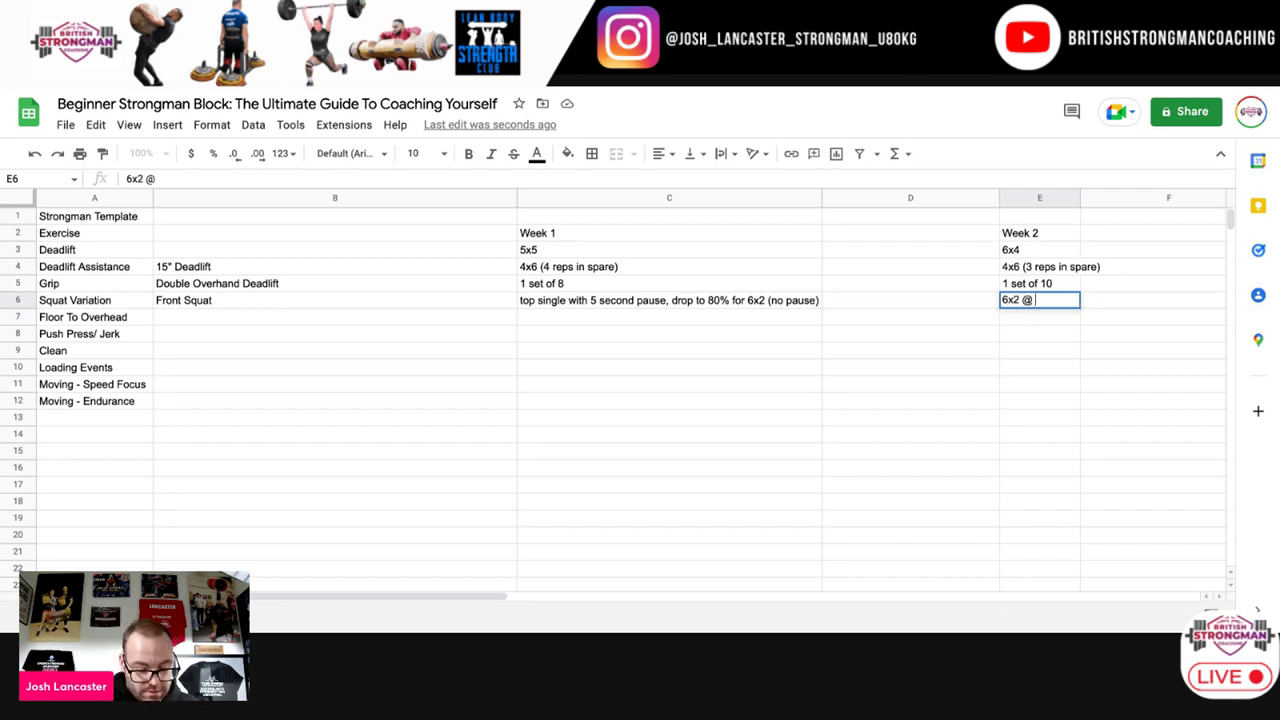
{"action": "key", "text": "BackSpace"}
{"action": "key", "text": "BackSpace"}
{"action": "key", "text": "BackSpace"}
{"action": "key", "text": "BackSpace"}
{"action": "type", "text": "3 "}
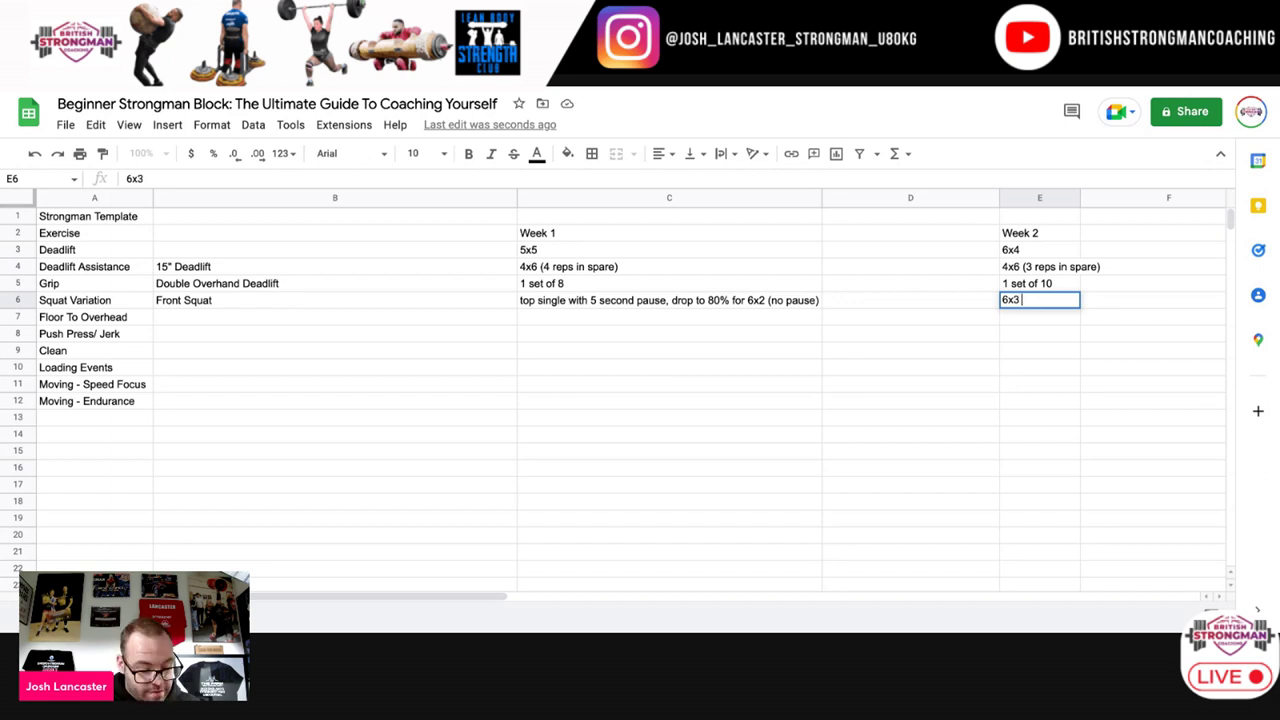
{"action": "type", "text": "@ 80%"}
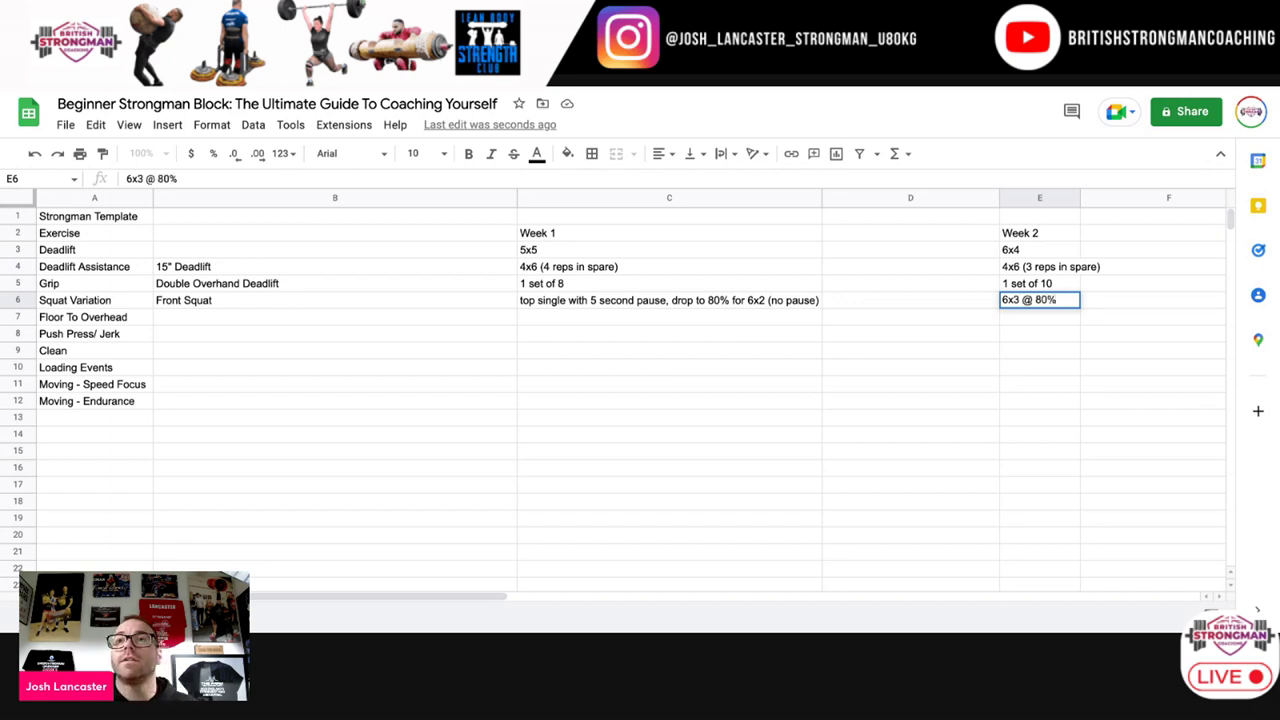
{"action": "left_click", "coordinate": [1045, 336]}
Step: Copy the Squat Variation entry from E6 to G6, change it to "6x2 @ 80% for speed" and widen column G to fit
{"action": "right_click", "coordinate": [1037, 304]}
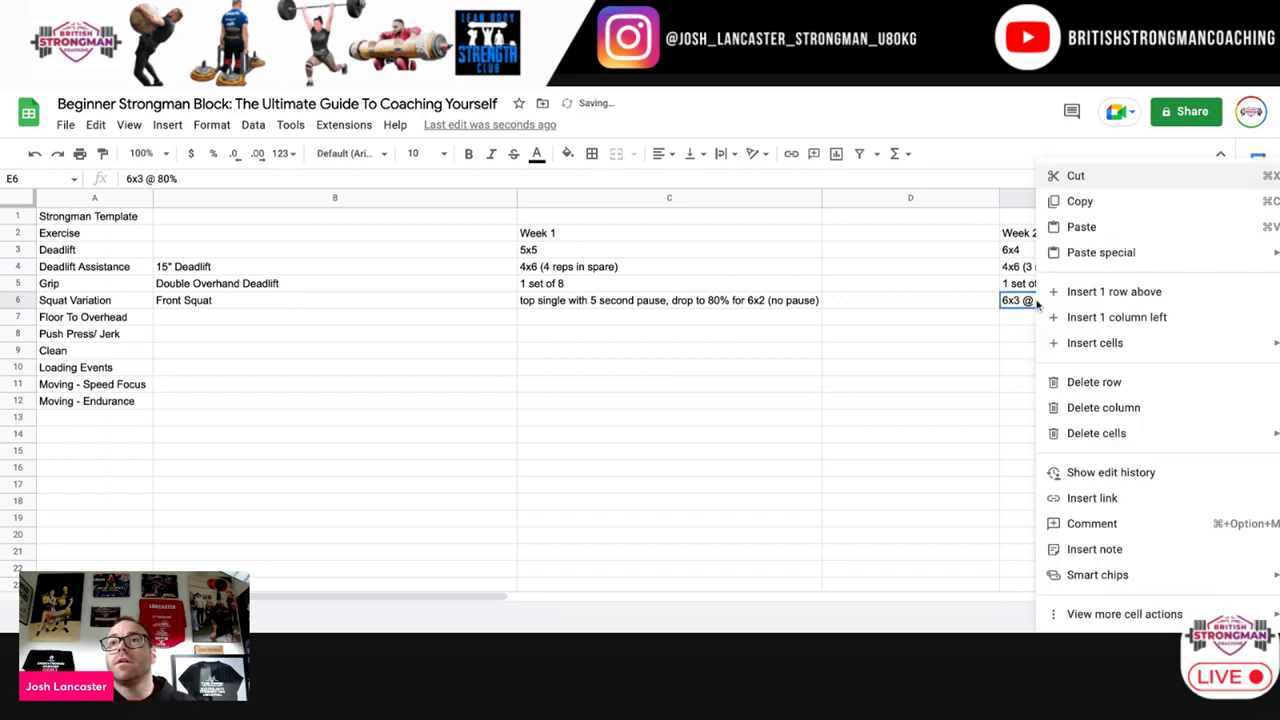
{"action": "left_click", "coordinate": [1078, 202]}
{"action": "left_click", "coordinate": [1003, 337]}
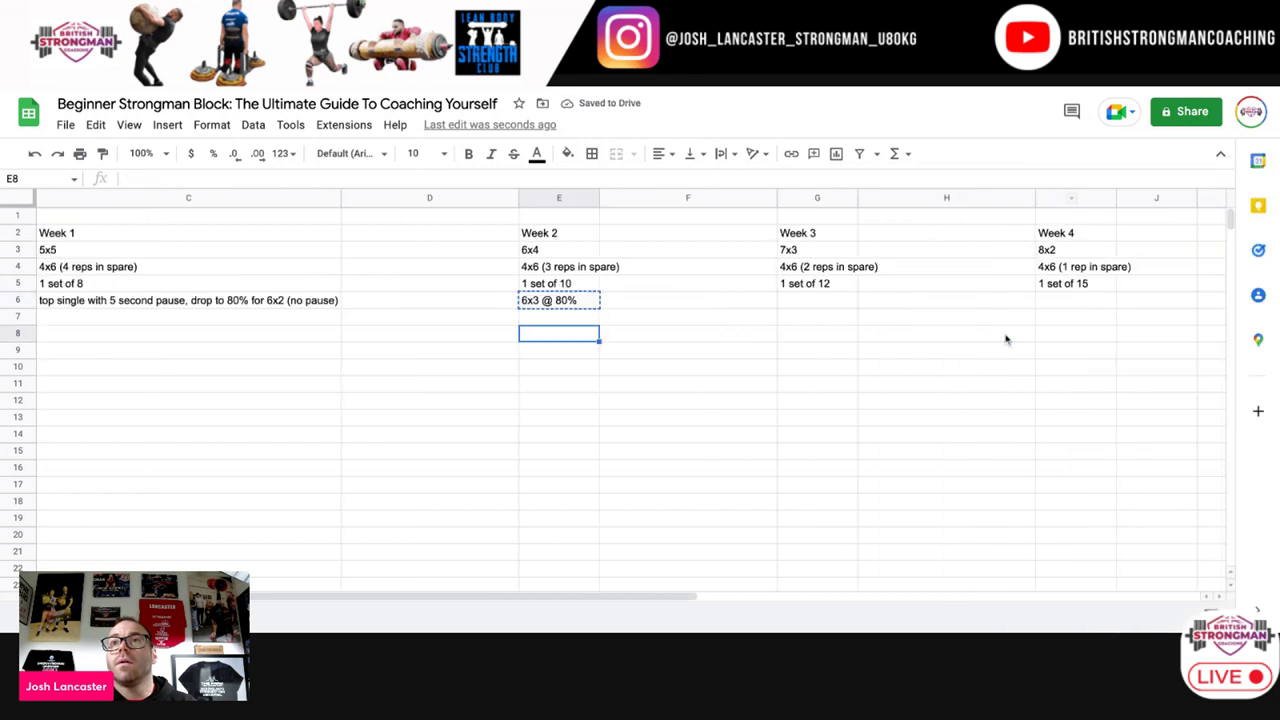
{"action": "right_click", "coordinate": [834, 302]}
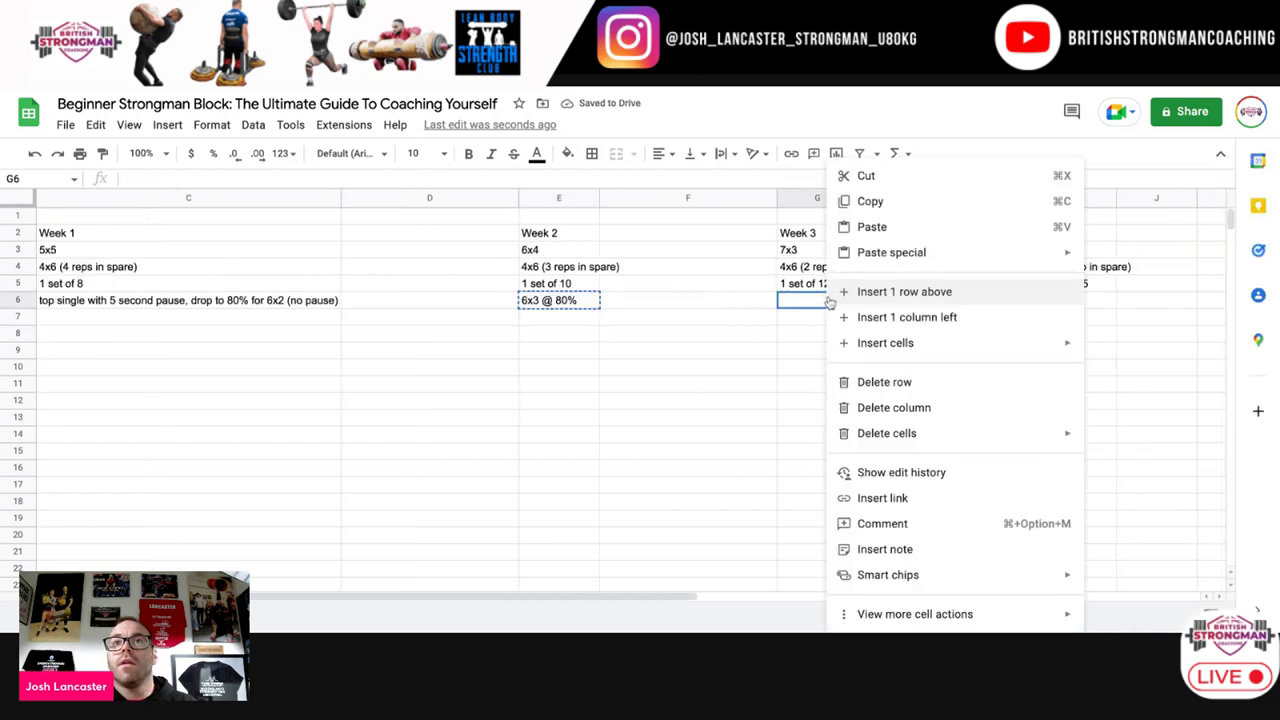
{"action": "left_click", "coordinate": [893, 231]}
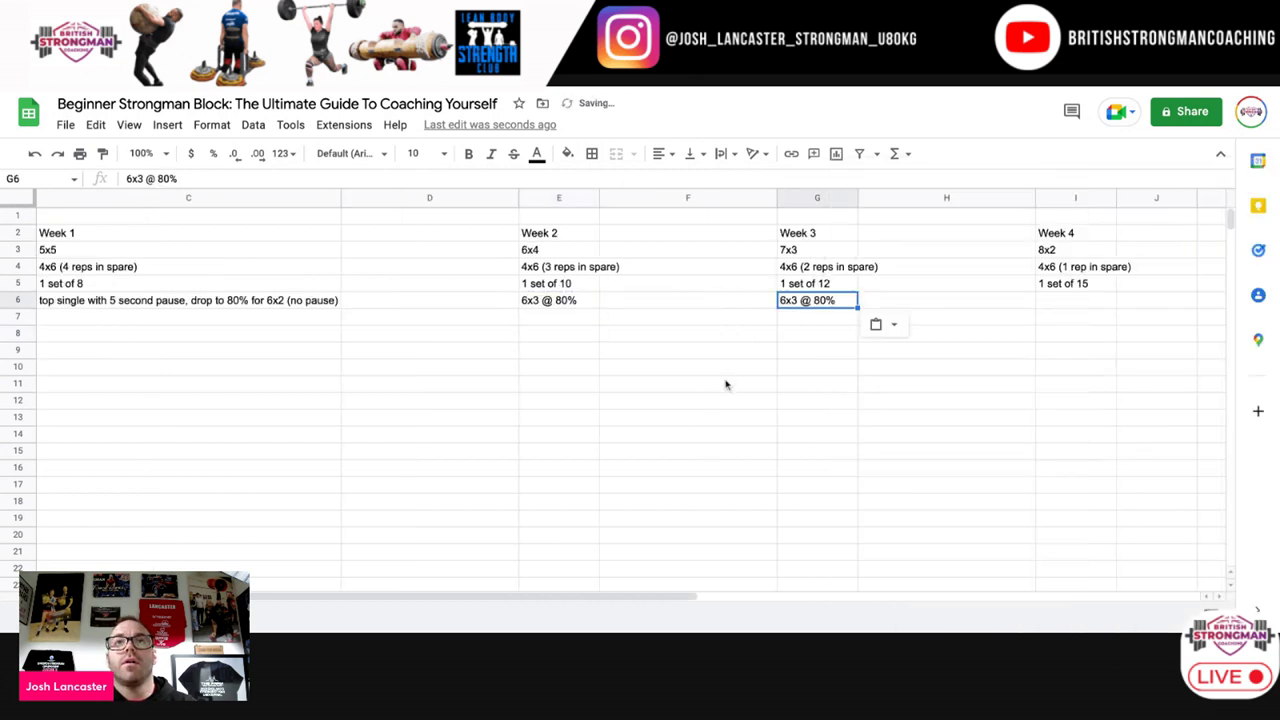
{"action": "double_click", "coordinate": [793, 300]}
{"action": "key", "text": "BackSpace"}
{"action": "type", "text": "2 @ 80% "}
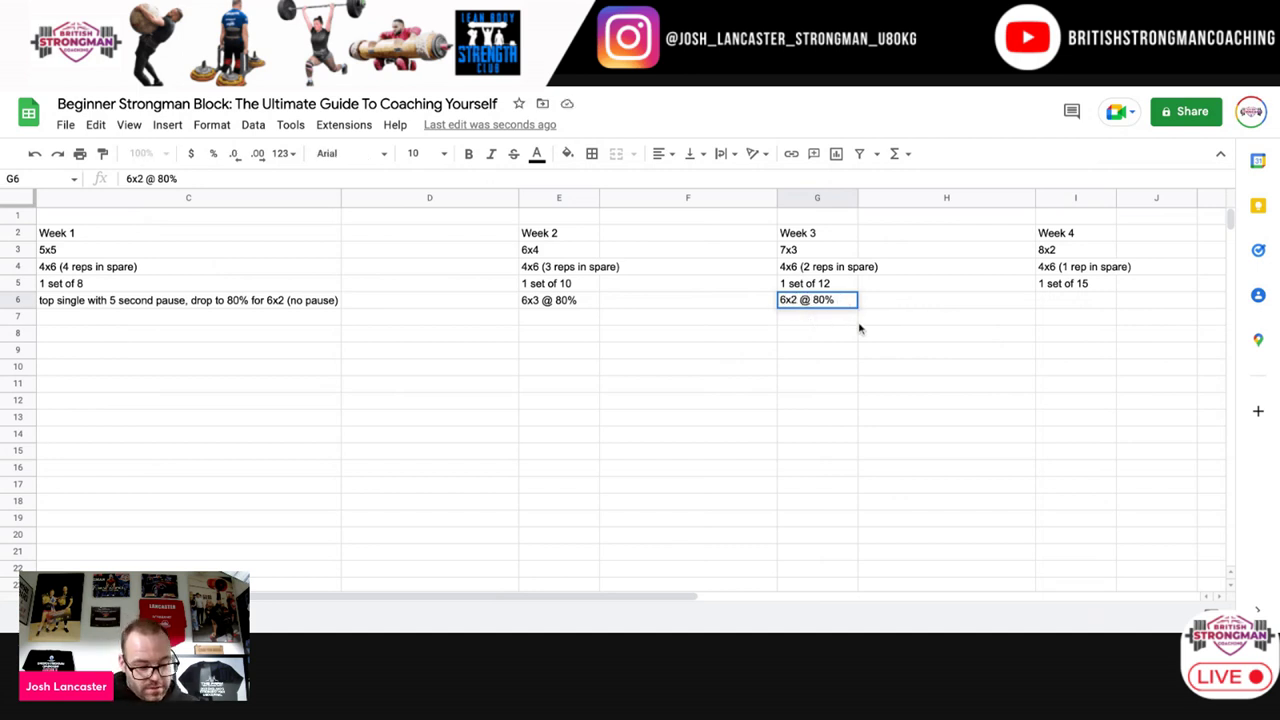
{"action": "type", "text": "for "}
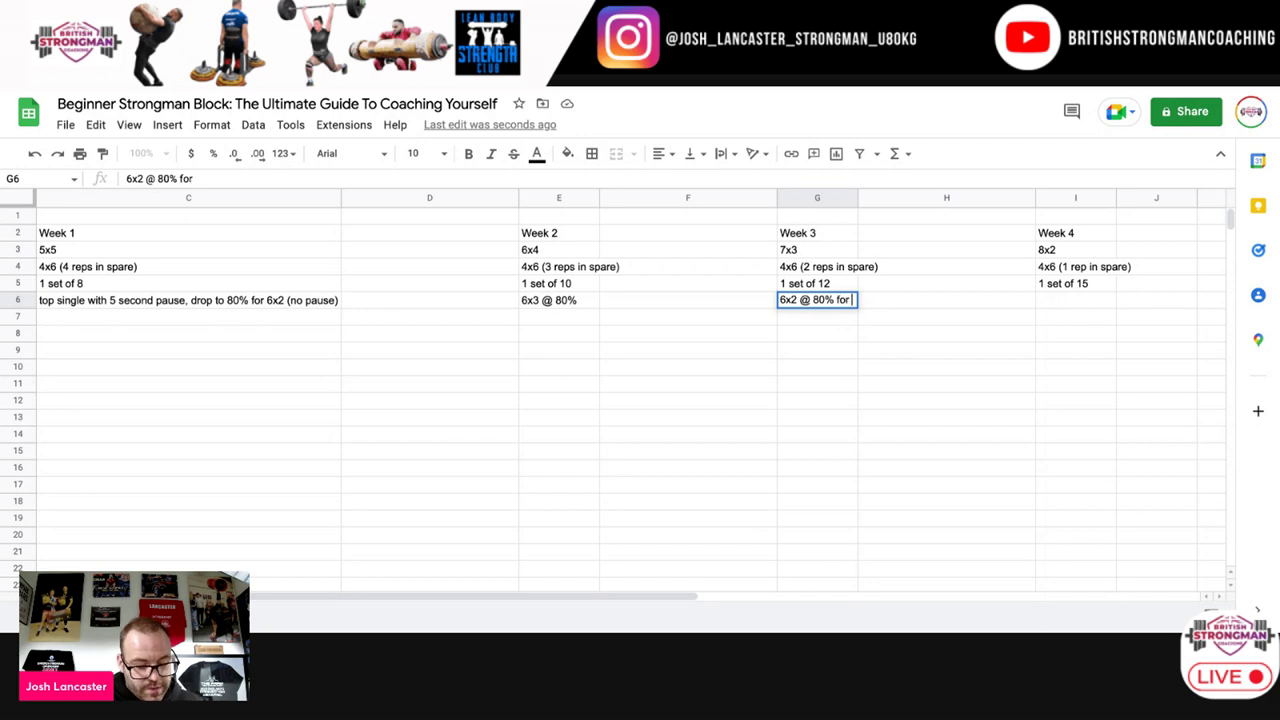
{"action": "type", "text": "speed"}
{"action": "left_click", "coordinate": [845, 350]}
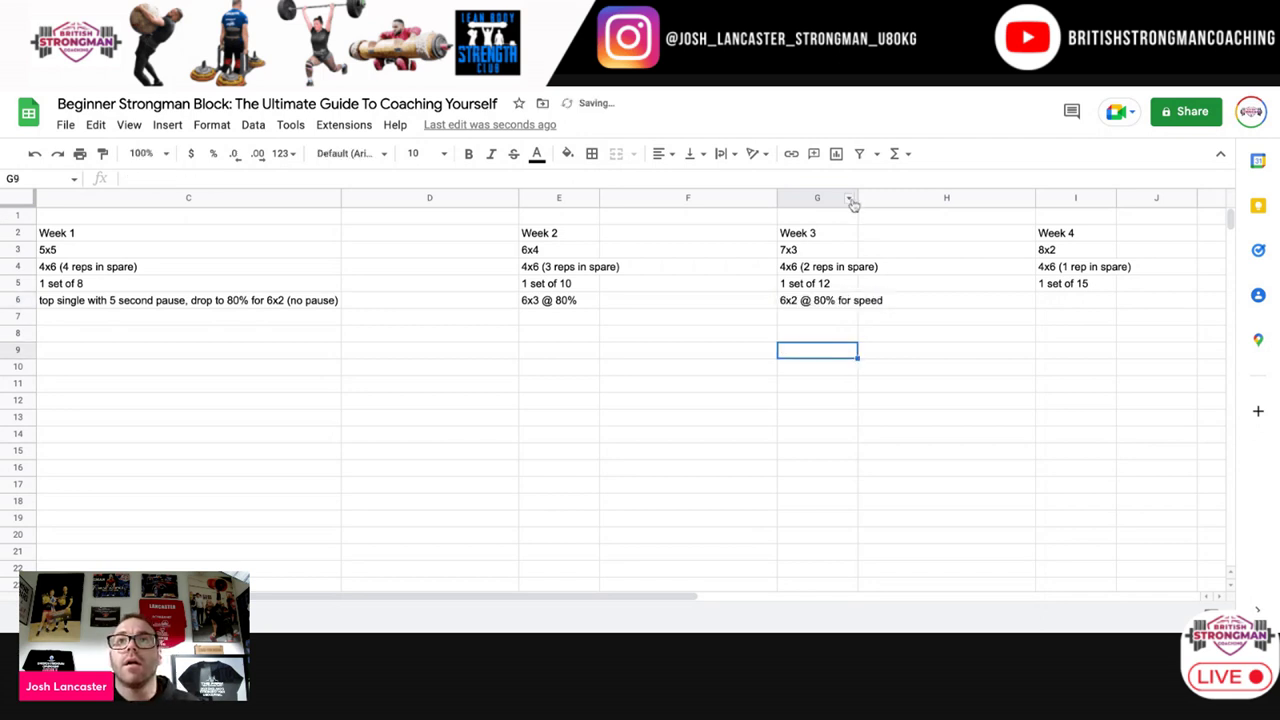
{"action": "left_click_drag", "start_coordinate": [857, 197], "coordinate": [886, 197]}
Step: Copy the Squat Variation entry from G6 to I6, change it to "6x4 @ 80% for speed" and widen column I to fit
{"action": "right_click", "coordinate": [828, 297]}
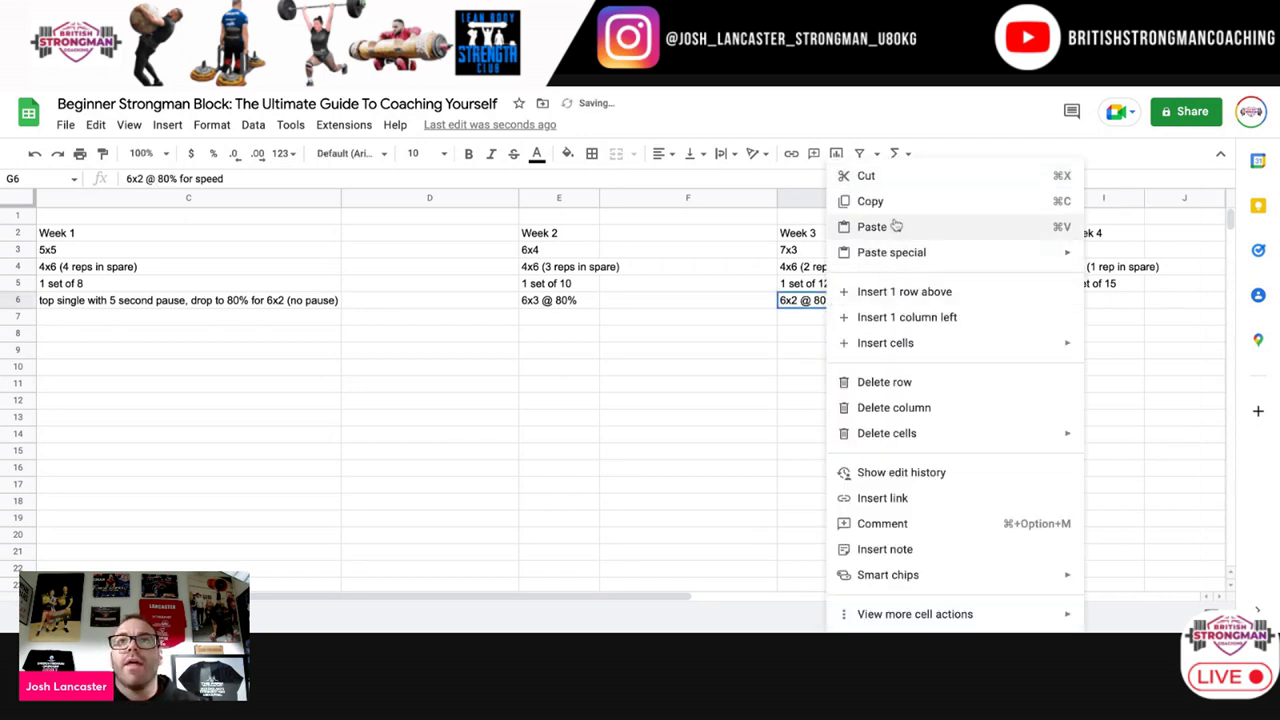
{"action": "left_click", "coordinate": [894, 215]}
{"action": "right_click", "coordinate": [1088, 304]}
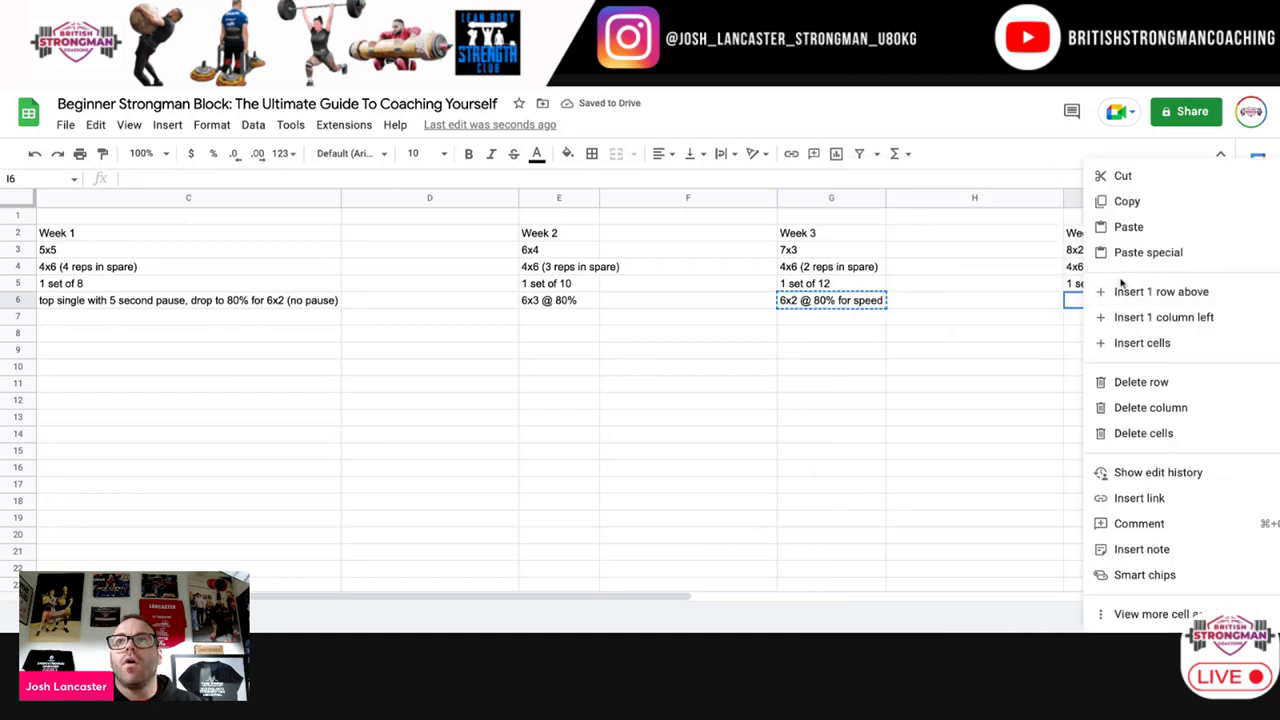
{"action": "left_click", "coordinate": [1122, 228]}
{"action": "double_click", "coordinate": [1087, 300]}
{"action": "triple_click", "coordinate": [1087, 300]}
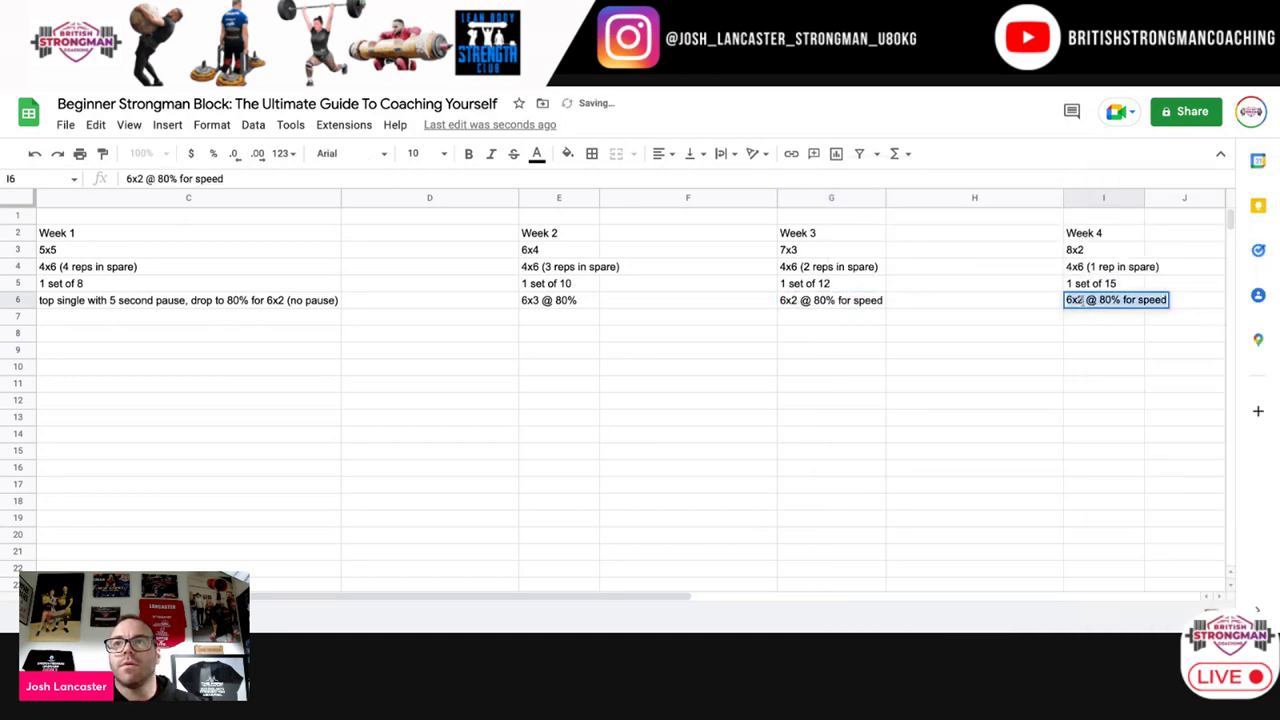
{"action": "left_click", "coordinate": [1085, 300]}
{"action": "key", "text": "BackSpace"}
{"action": "type", "text": "4"}
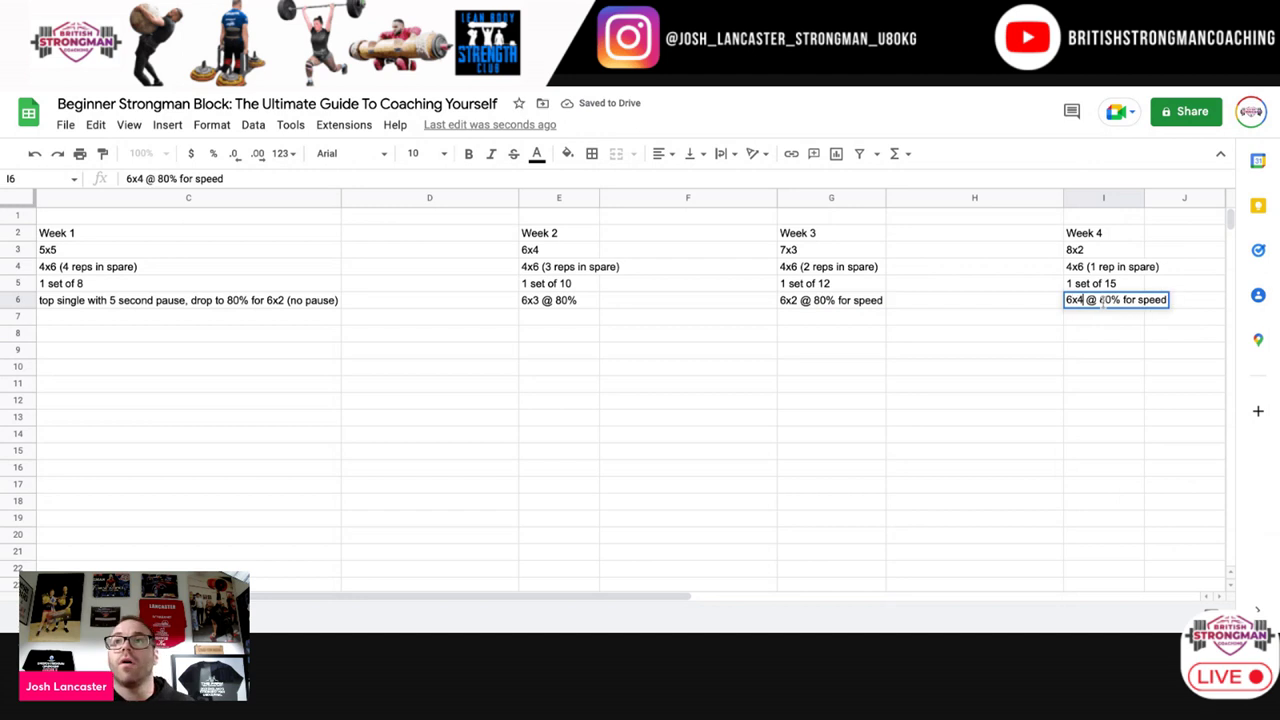
{"action": "double_click", "coordinate": [1144, 200]}
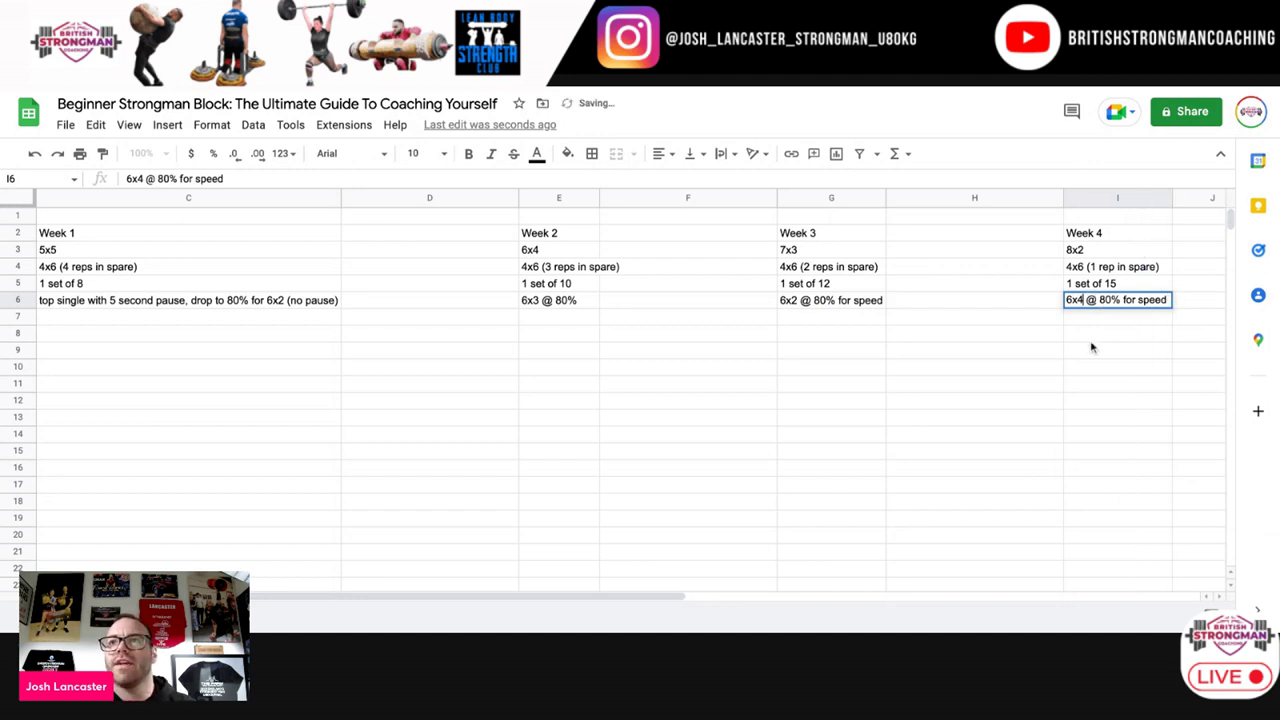
{"action": "left_click", "coordinate": [1092, 346]}
Step: Enter "Log Clean and Push Press" as the Floor To Overhead variation in B7
{"action": "scroll", "coordinate": [771, 358], "scroll_direction": "left", "scroll_amount": 3}
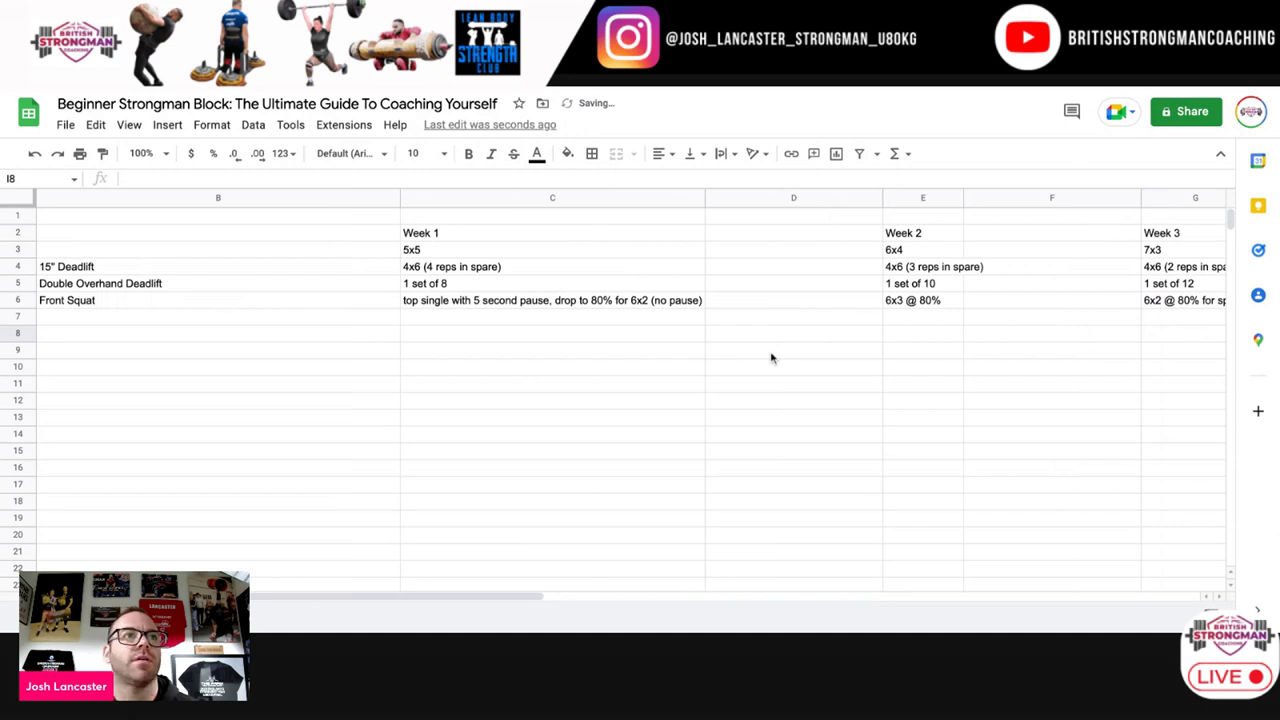
{"action": "scroll", "coordinate": [366, 360], "scroll_direction": "left", "scroll_amount": 2}
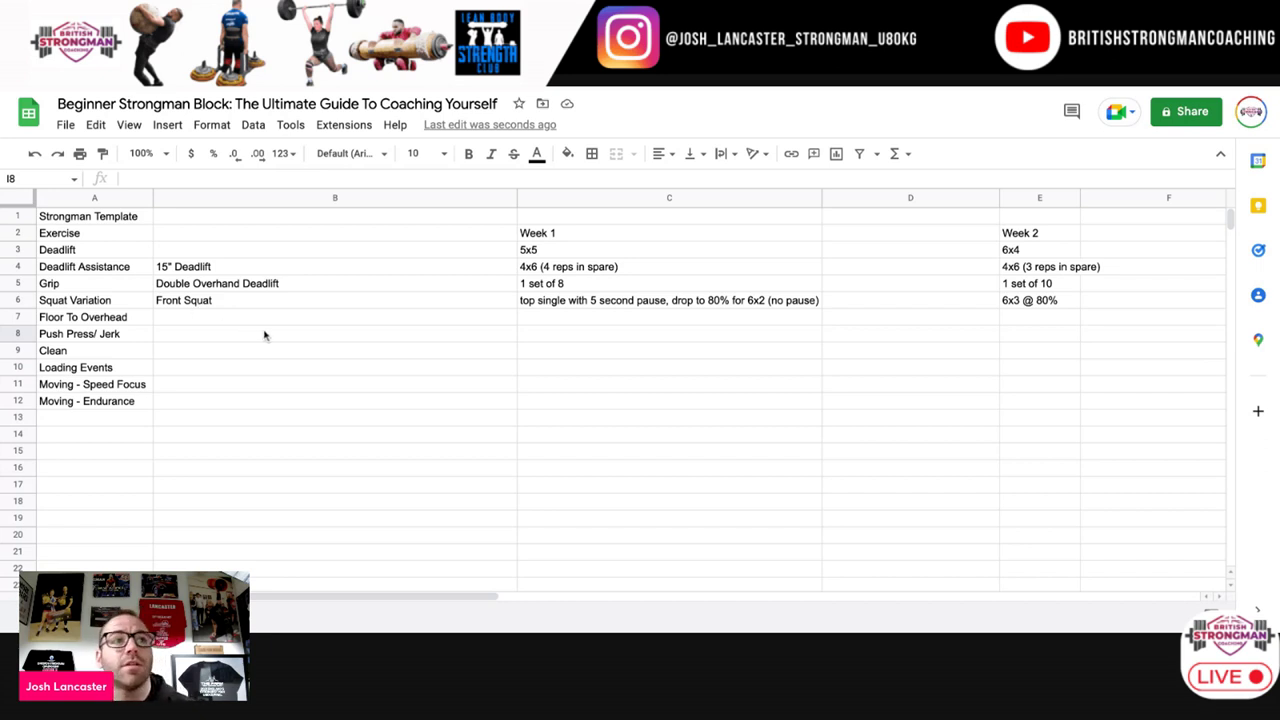
{"action": "left_click", "coordinate": [175, 324]}
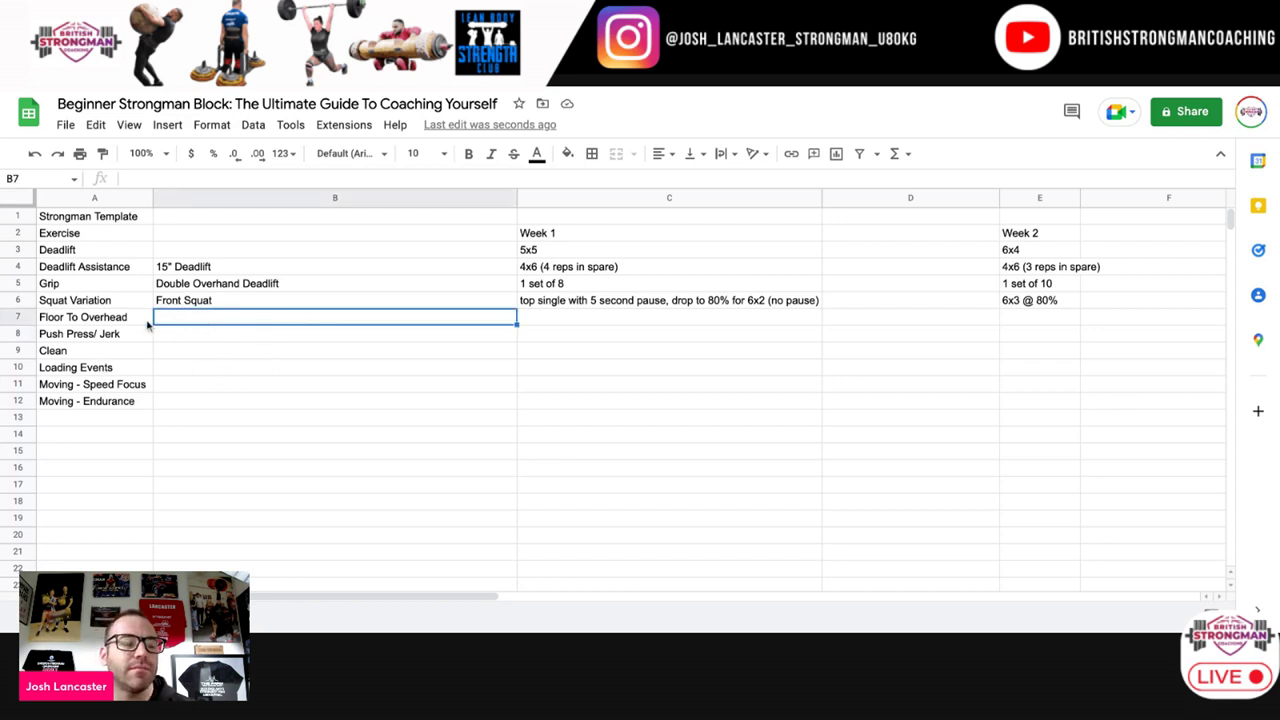
{"action": "double_click", "coordinate": [201, 316]}
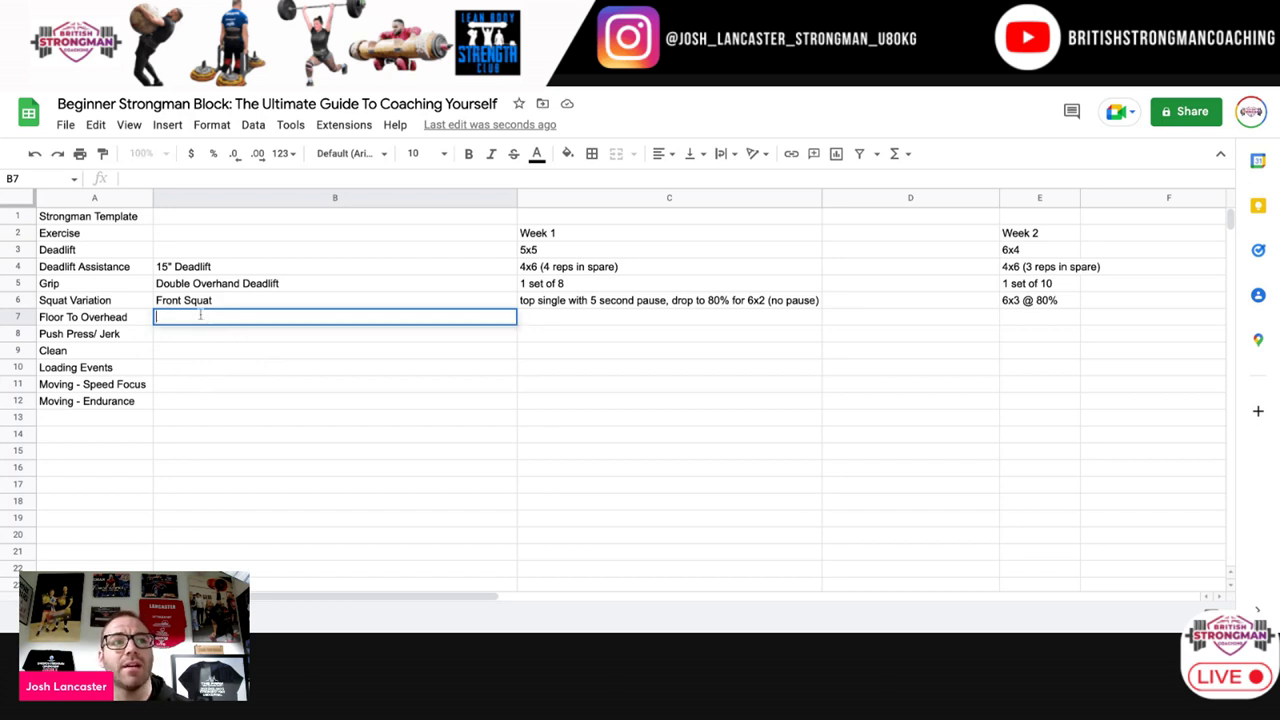
{"action": "type", "text": "L"}
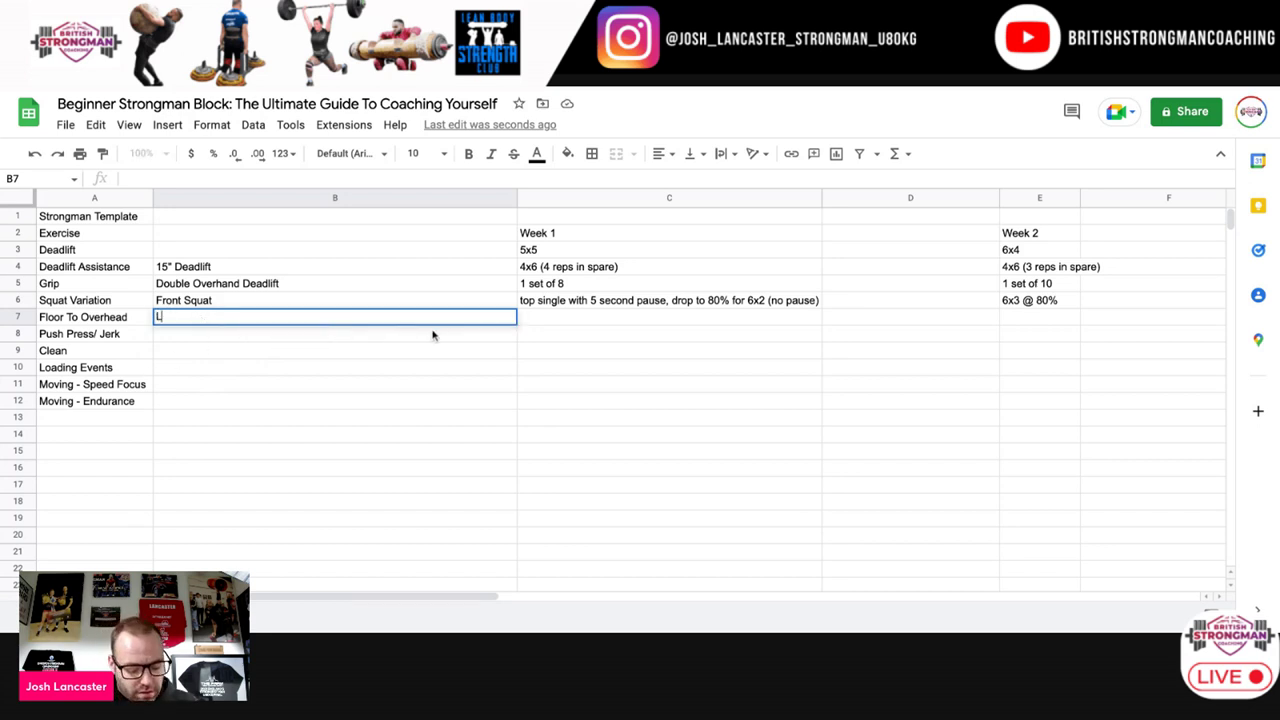
{"action": "type", "text": "Of Clean"}
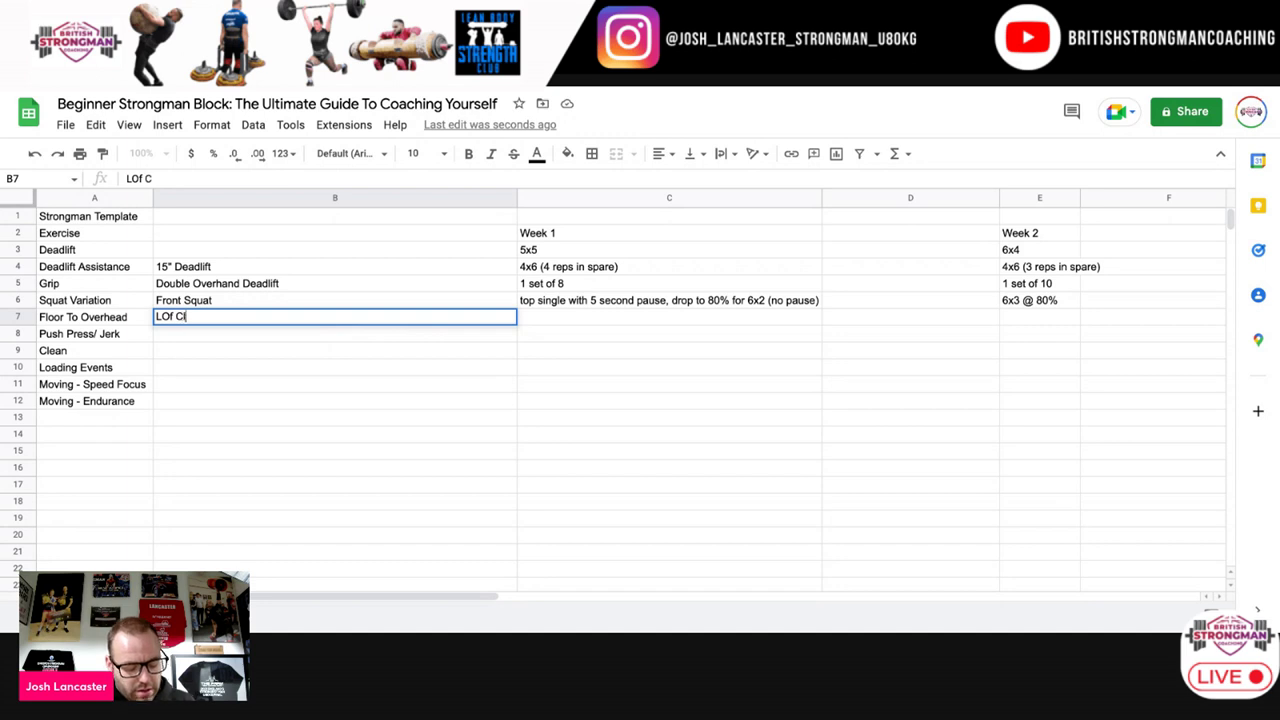
{"action": "key", "text": "BackSpace"}
{"action": "key", "text": "BackSpace"}
{"action": "key", "text": "BackSpace"}
{"action": "key", "text": "BackSpace"}
{"action": "key", "text": "BackSpace"}
{"action": "key", "text": "BackSpace"}
{"action": "key", "text": "BackSpace"}
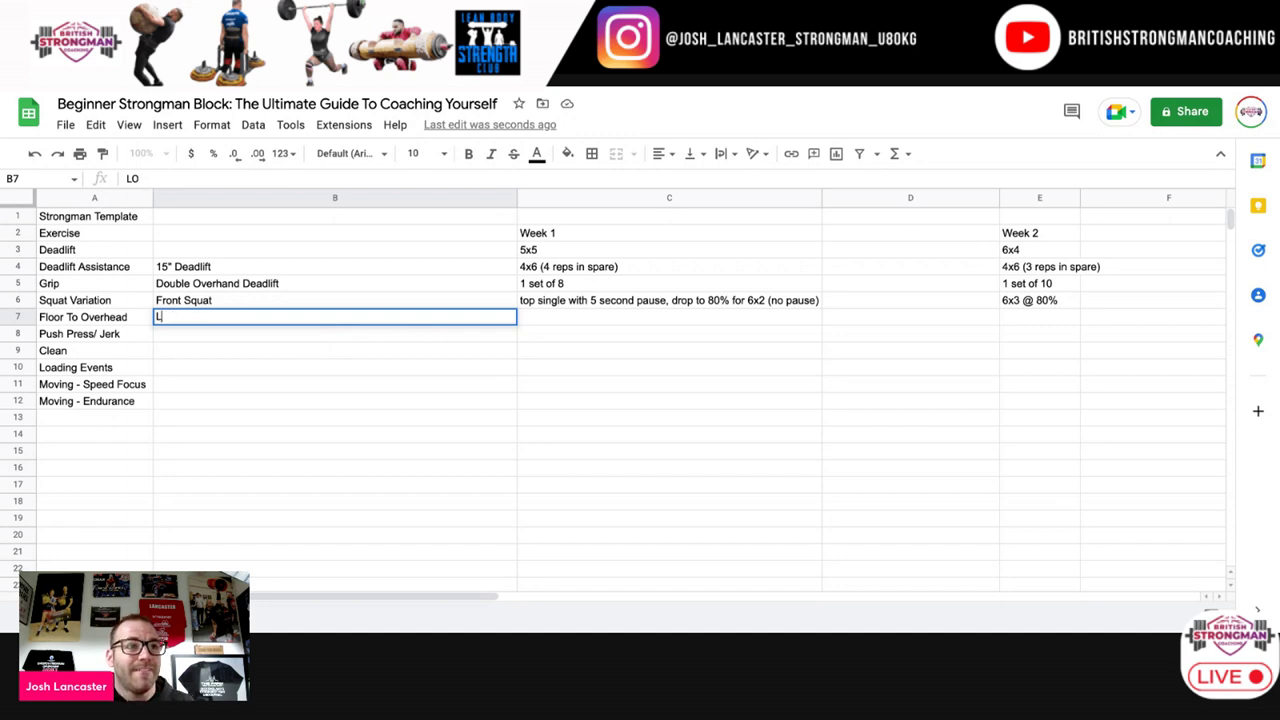
{"action": "type", "text": "og Clean an"}
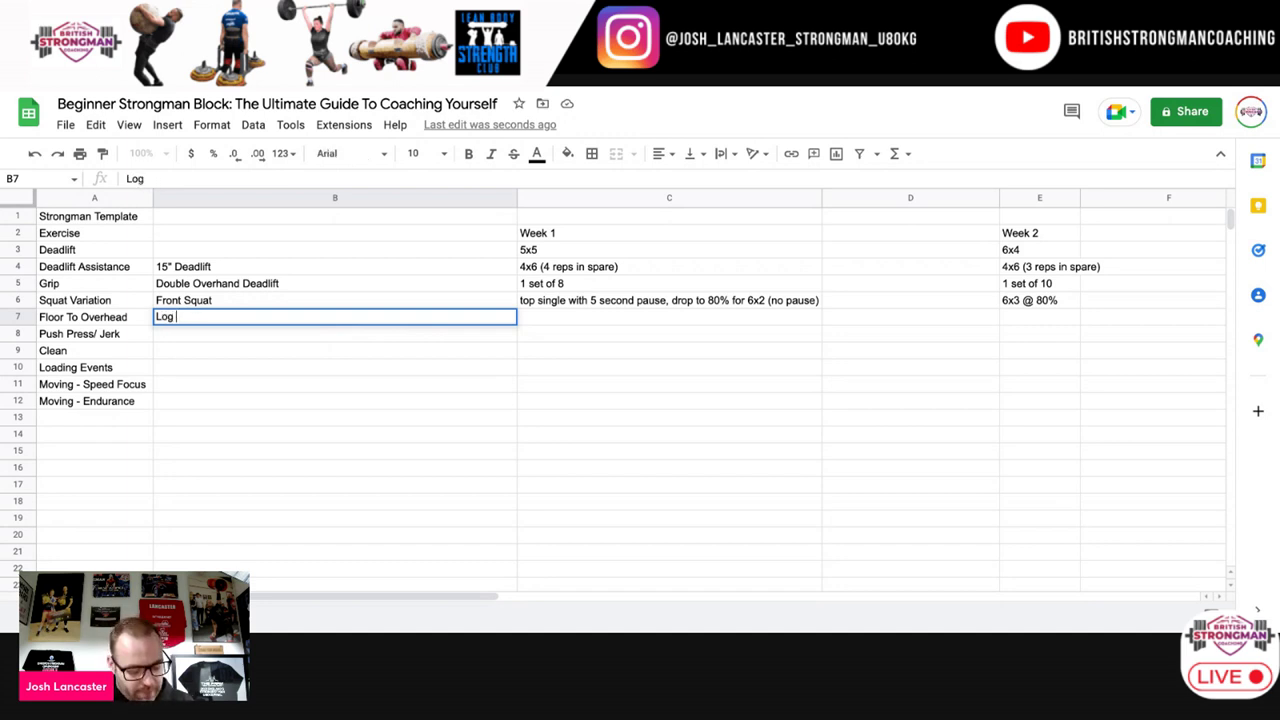
{"action": "type", "text": "d "}
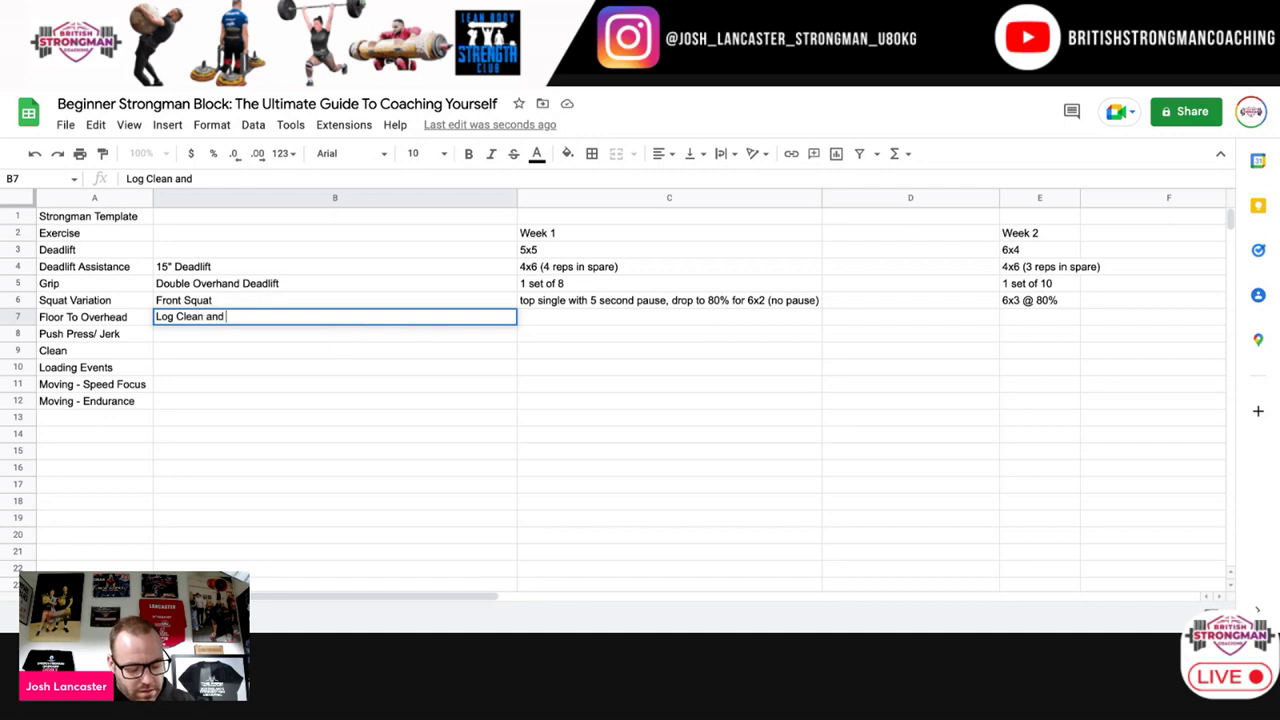
{"action": "type", "text": "Push Press"}
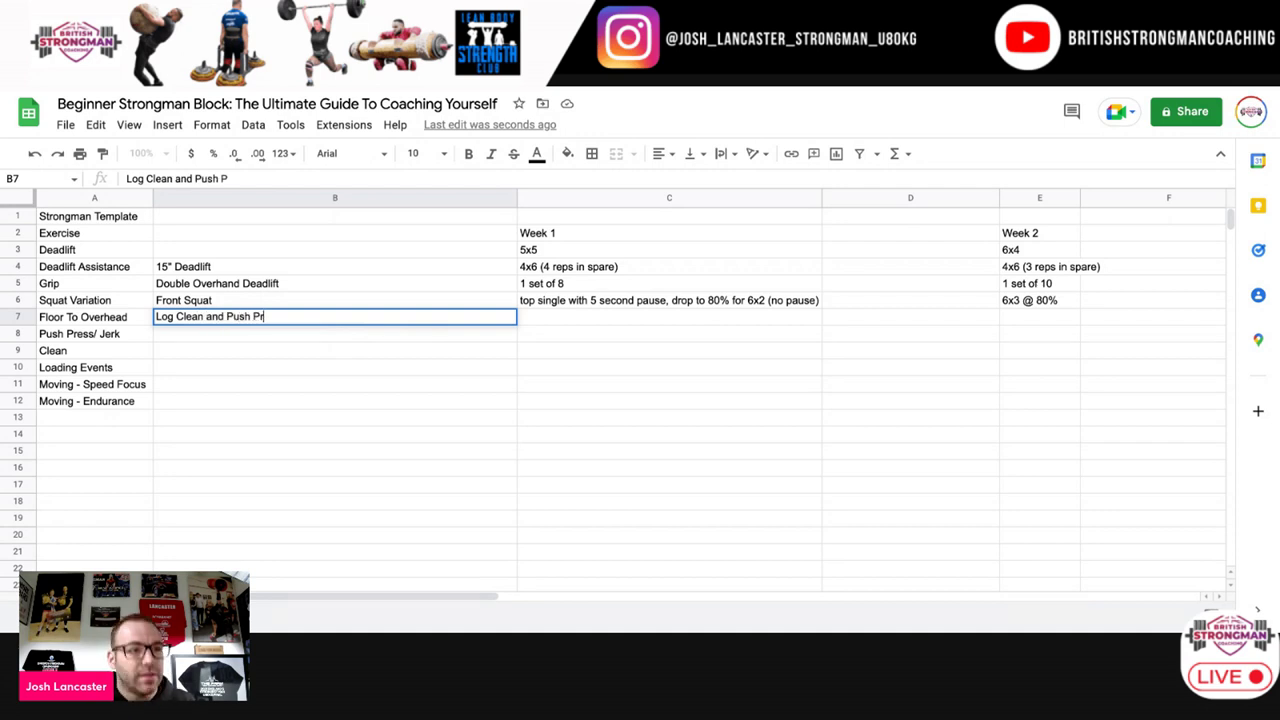
{"action": "left_click", "coordinate": [396, 340]}
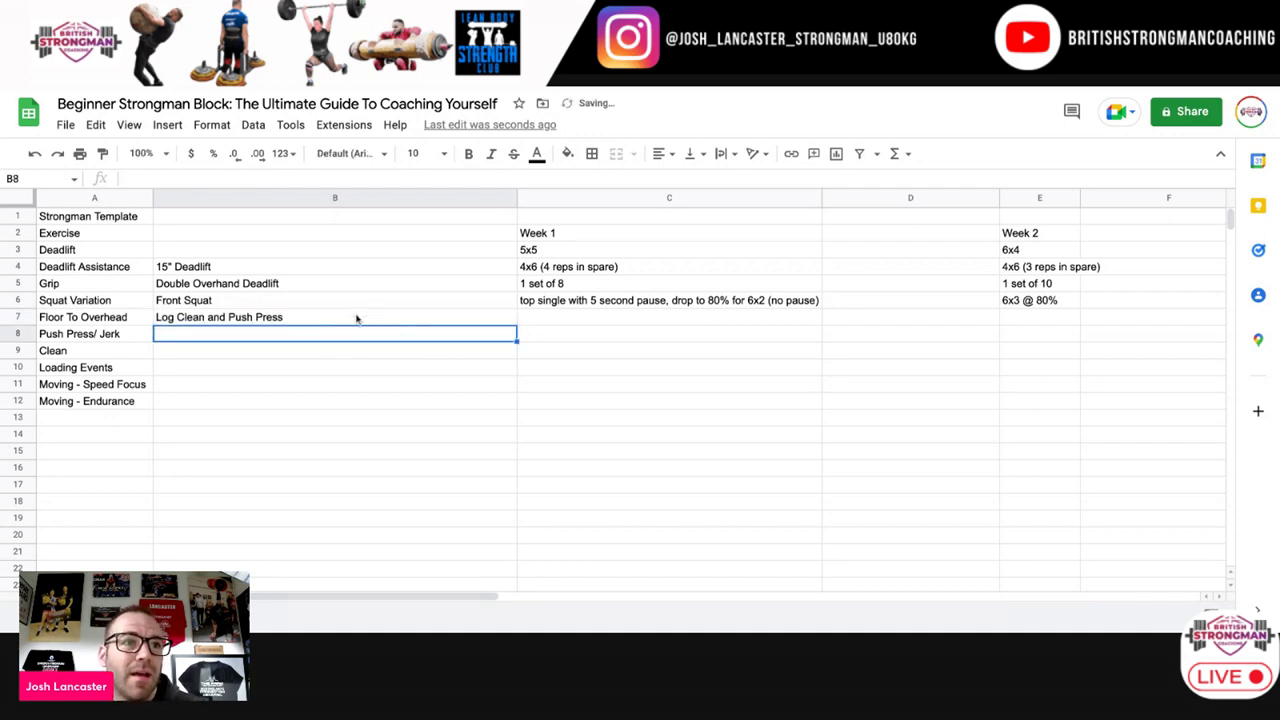
{"action": "left_click", "coordinate": [355, 317]}
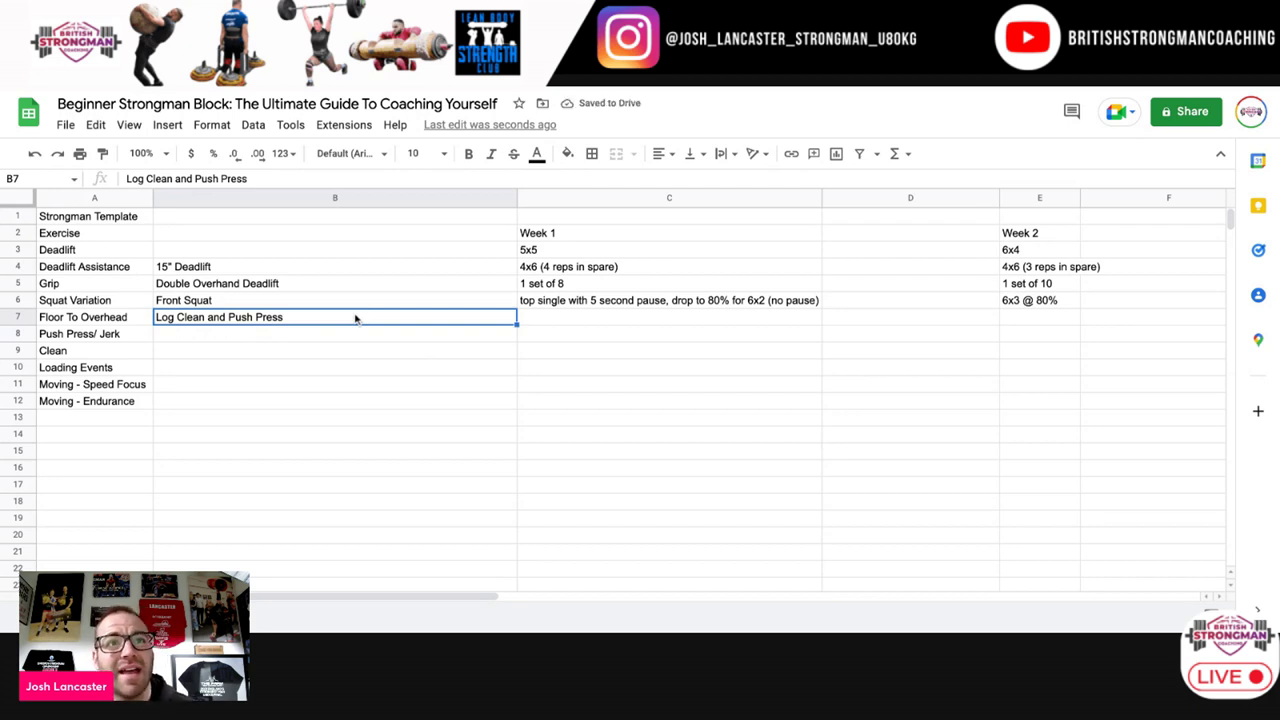
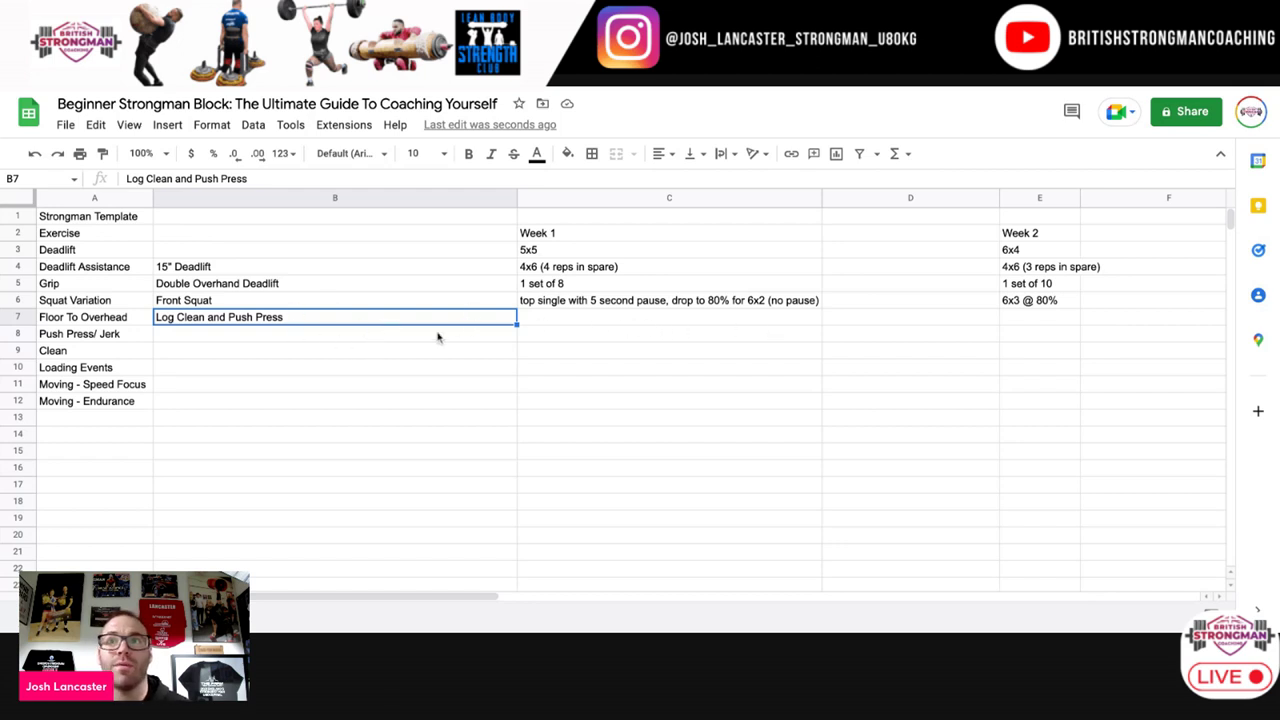
{"action": "left_click", "coordinate": [395, 331]}
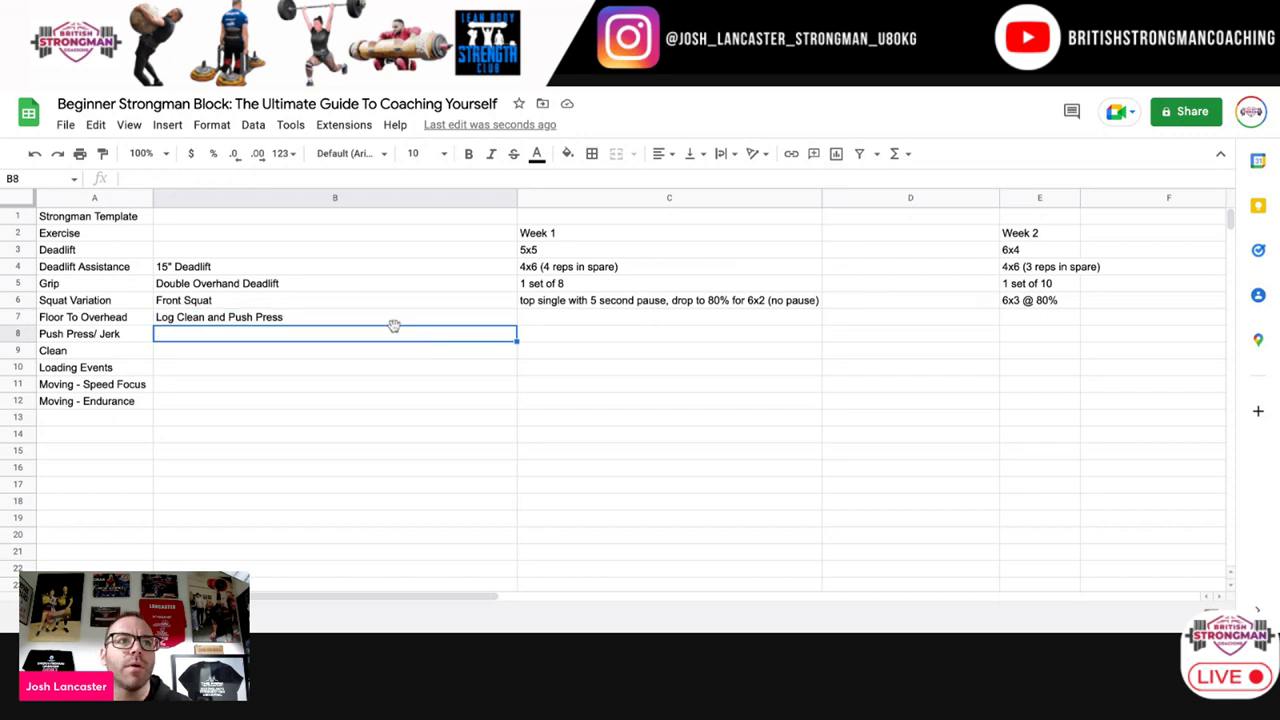
{"action": "left_click", "coordinate": [355, 313]}
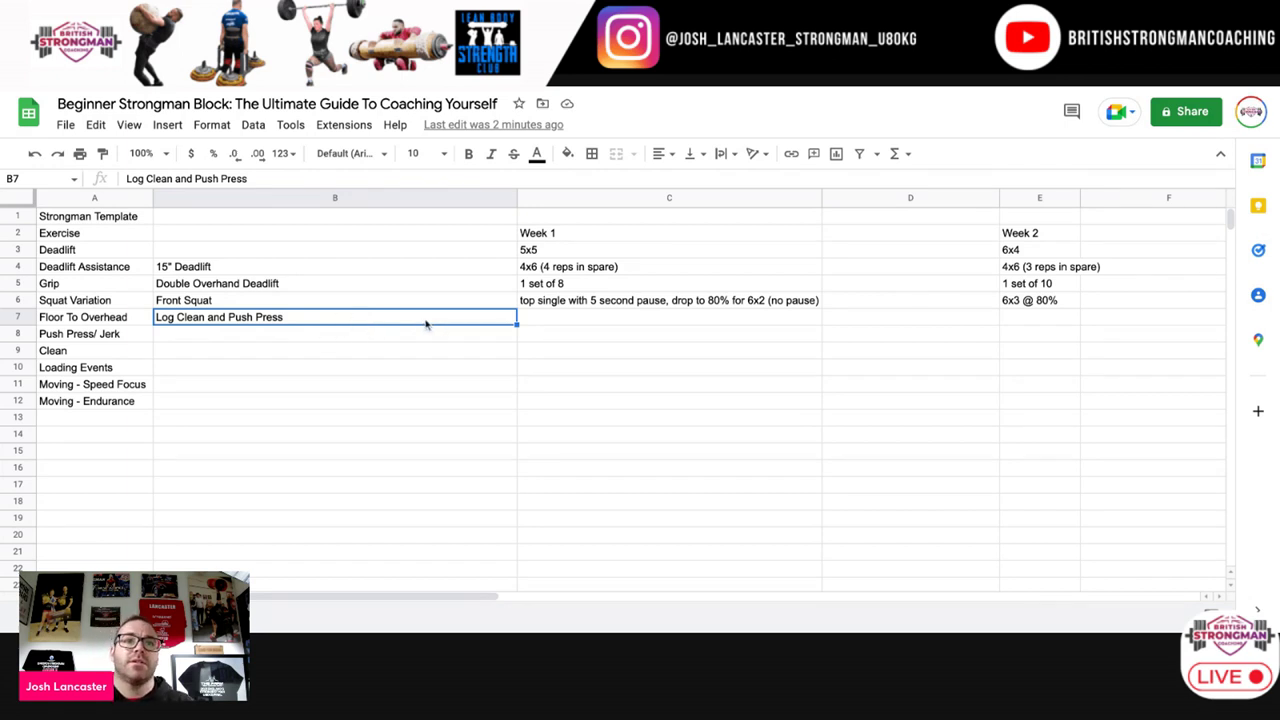
{"action": "left_click", "coordinate": [548, 322]}
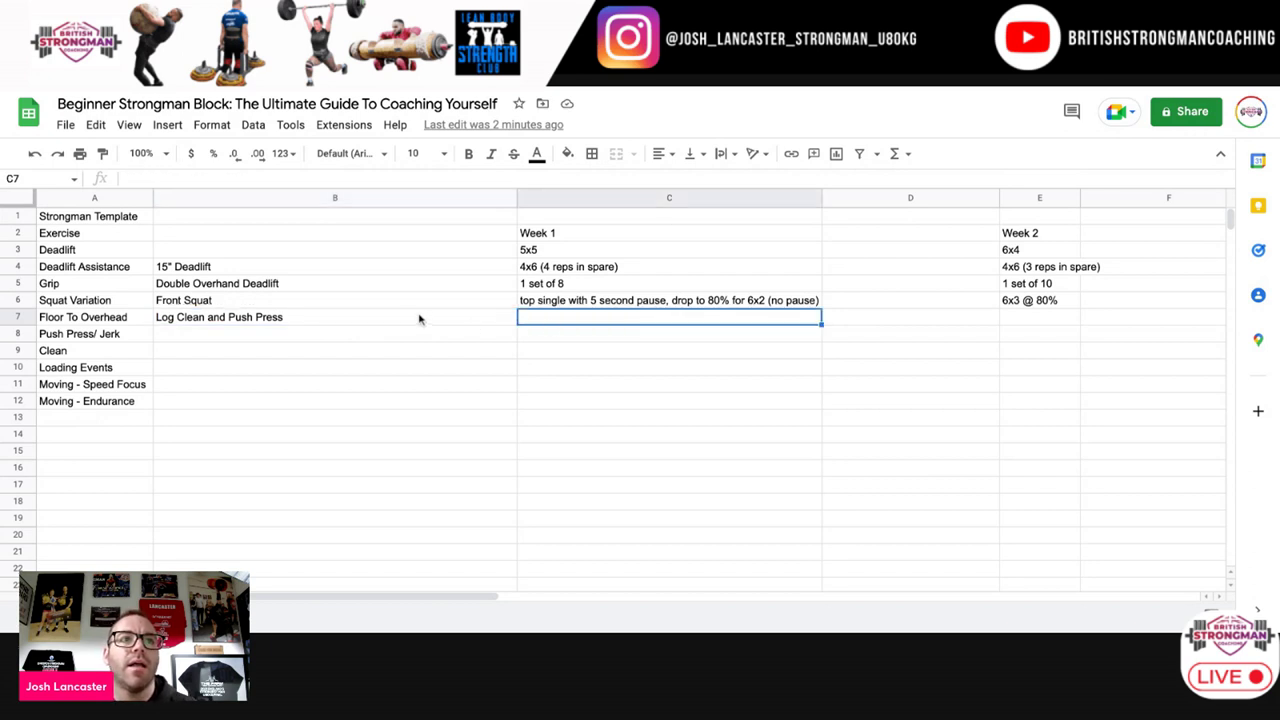
{"action": "left_click", "coordinate": [415, 318]}
Step: Enter "EMOM 75% 12-15 x 1" as the Week 1 Floor To Overhead entry in C7
{"action": "left_click", "coordinate": [585, 322]}
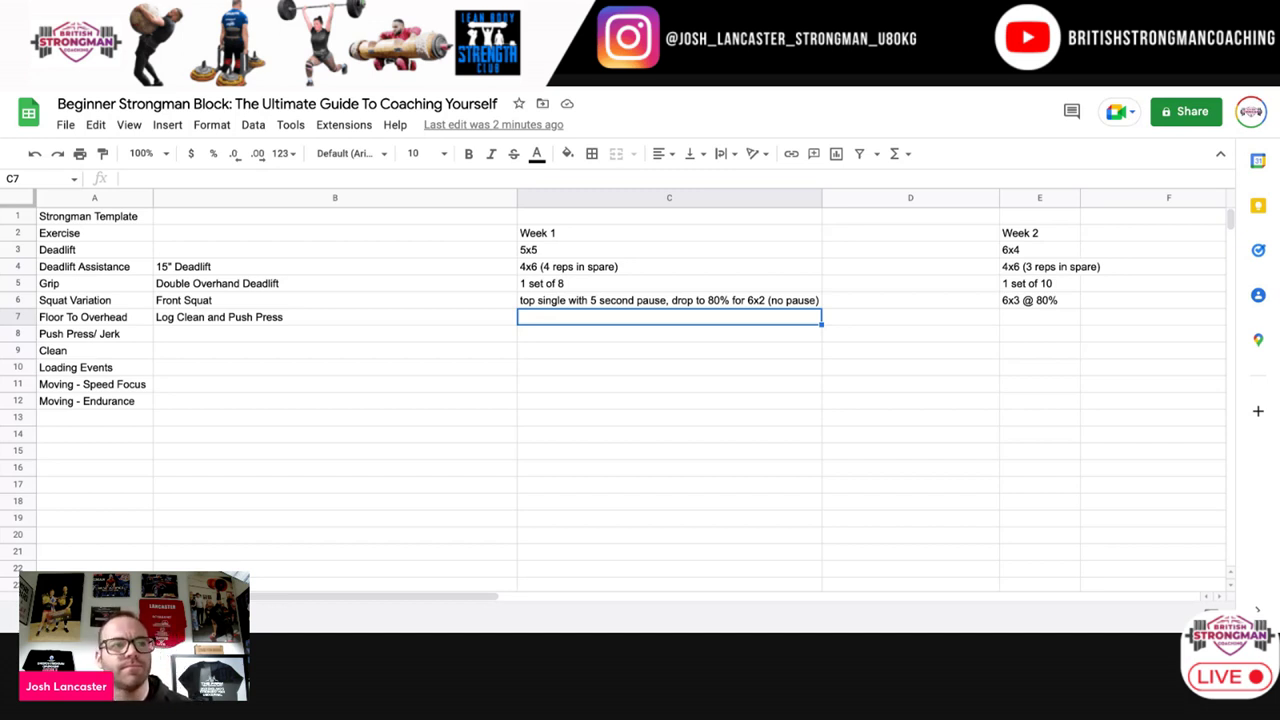
{"action": "type", "text": "EMOM "}
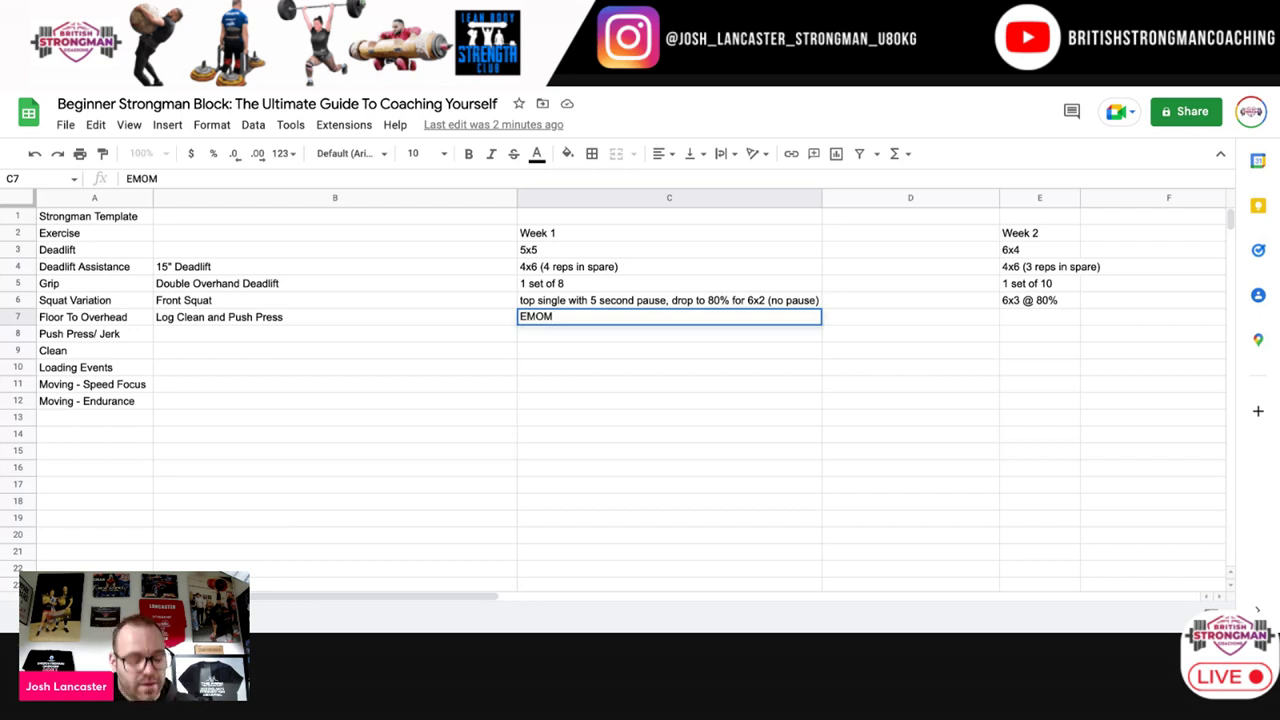
{"action": "type", "text": "75% "}
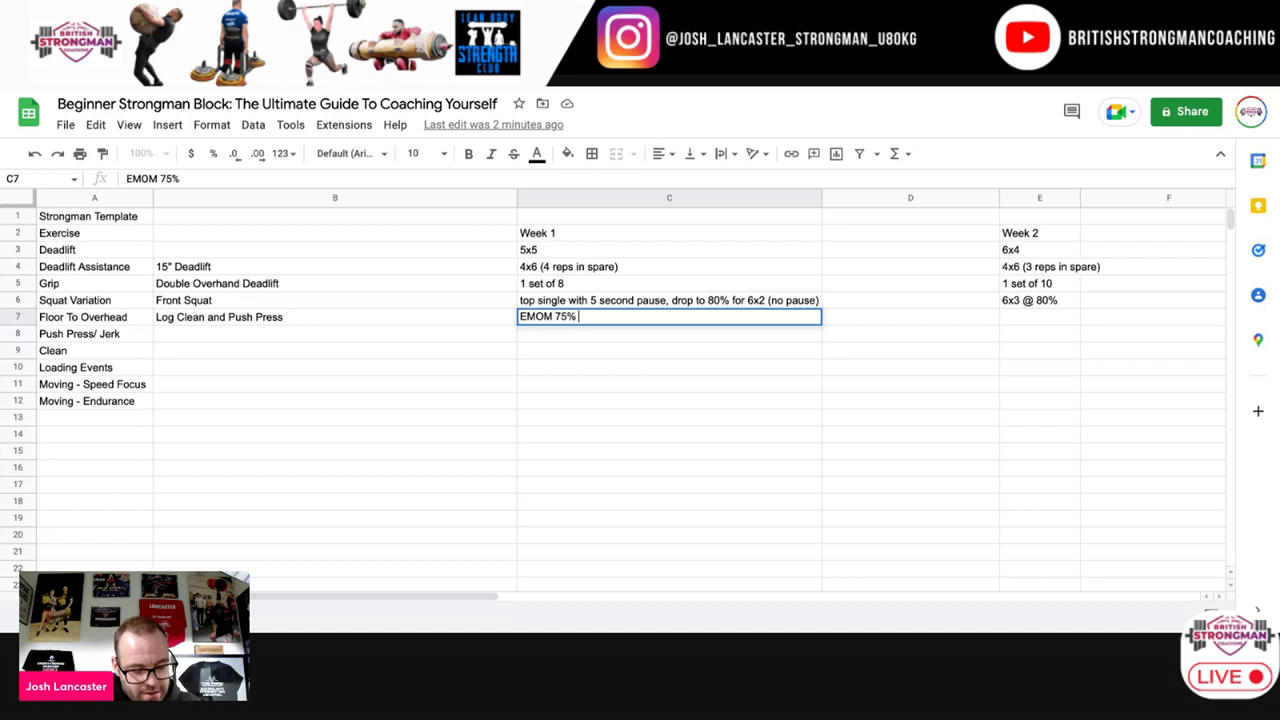
{"action": "type", "text": "12"}
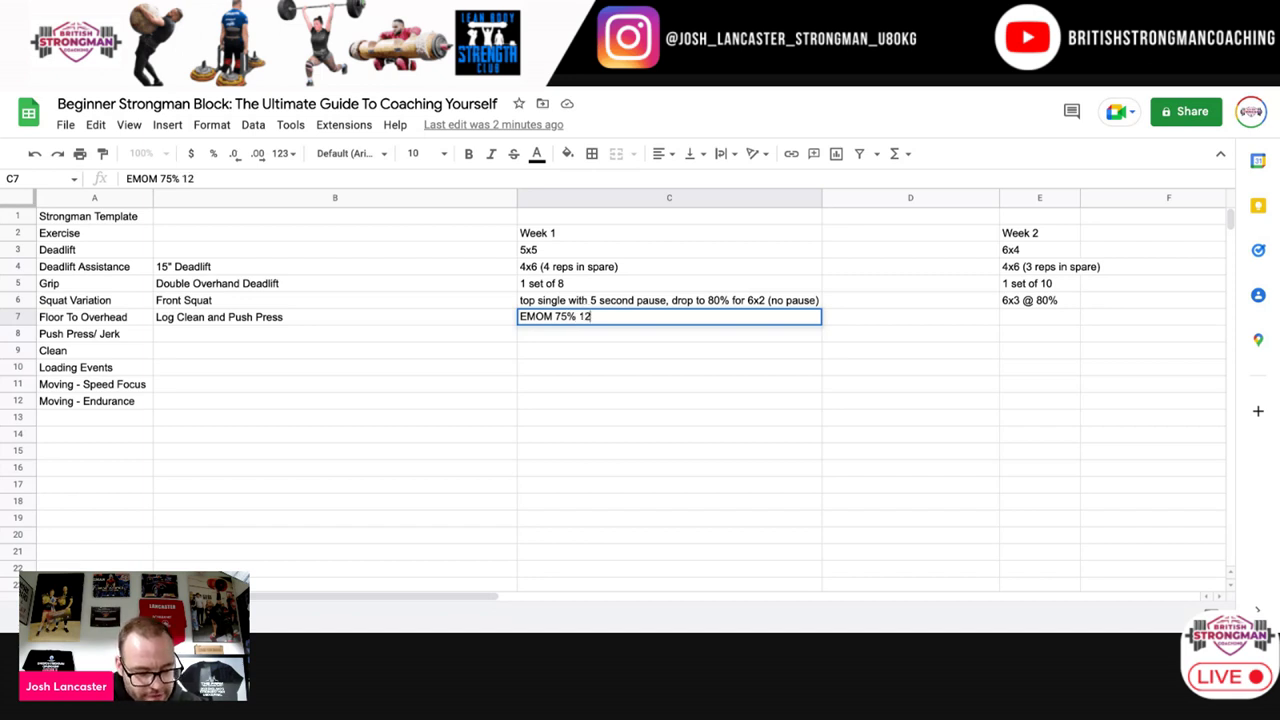
{"action": "type", "text": "-5 x 1"}
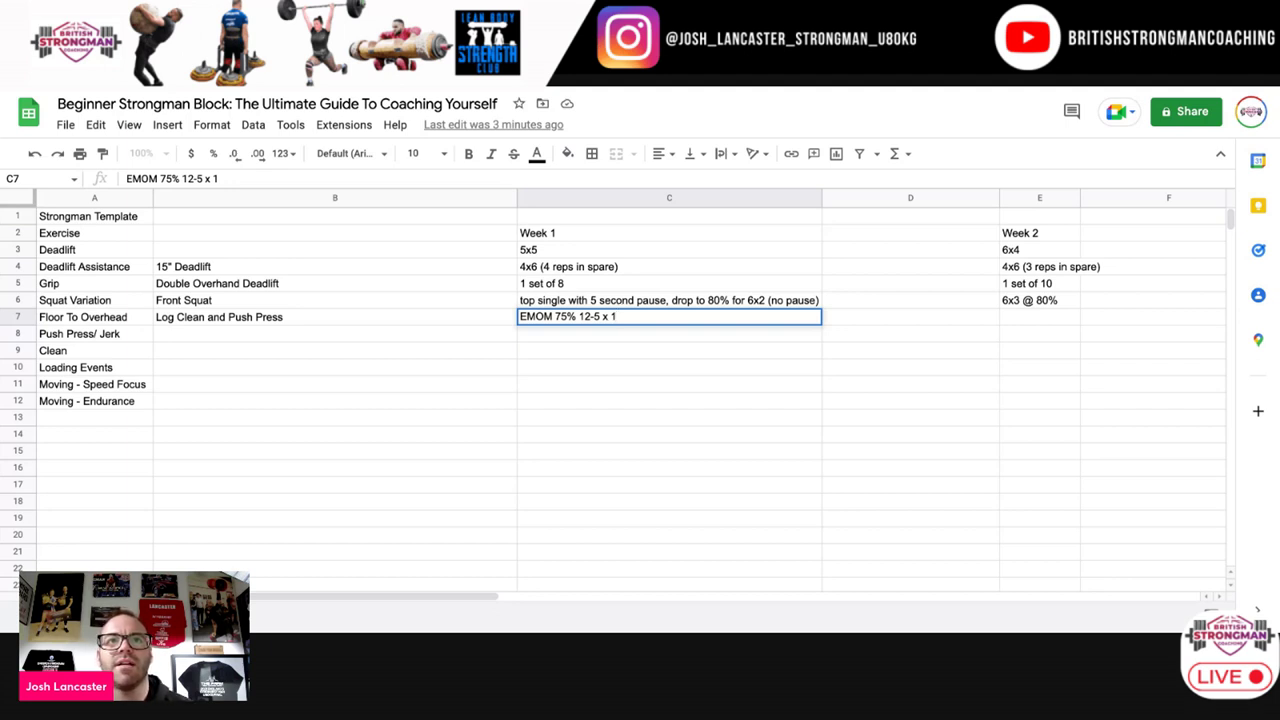
{"action": "double_click", "coordinate": [592, 316]}
{"action": "type", "text": "5"}
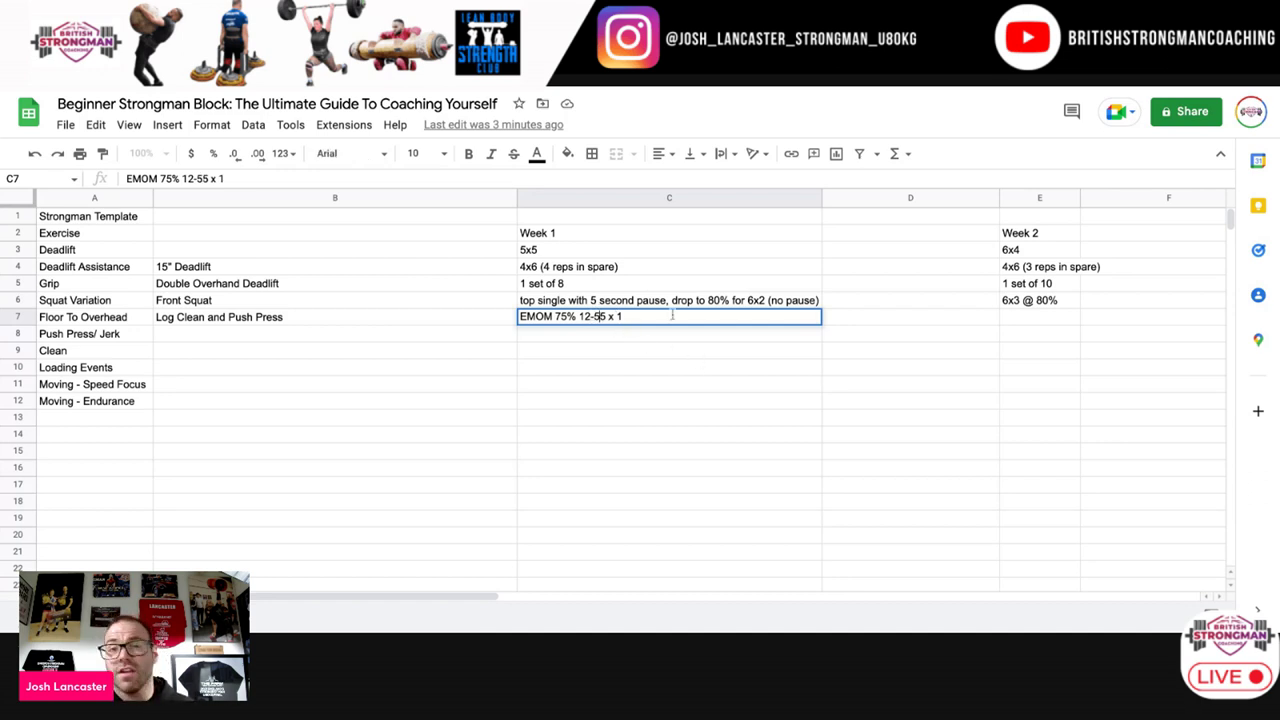
{"action": "left_click", "coordinate": [606, 316]}
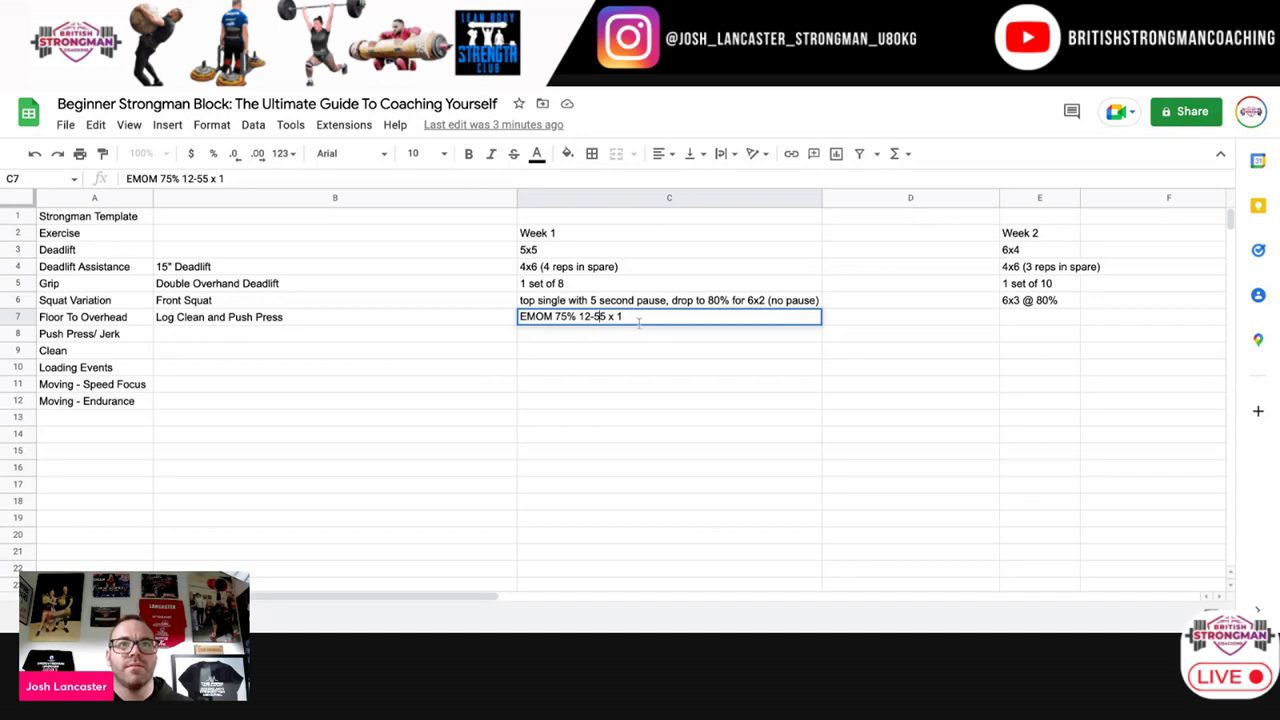
{"action": "key", "text": "BackSpace"}
{"action": "key", "text": "BackSpace"}
{"action": "type", "text": "15"}
{"action": "left_click", "coordinate": [681, 316]}
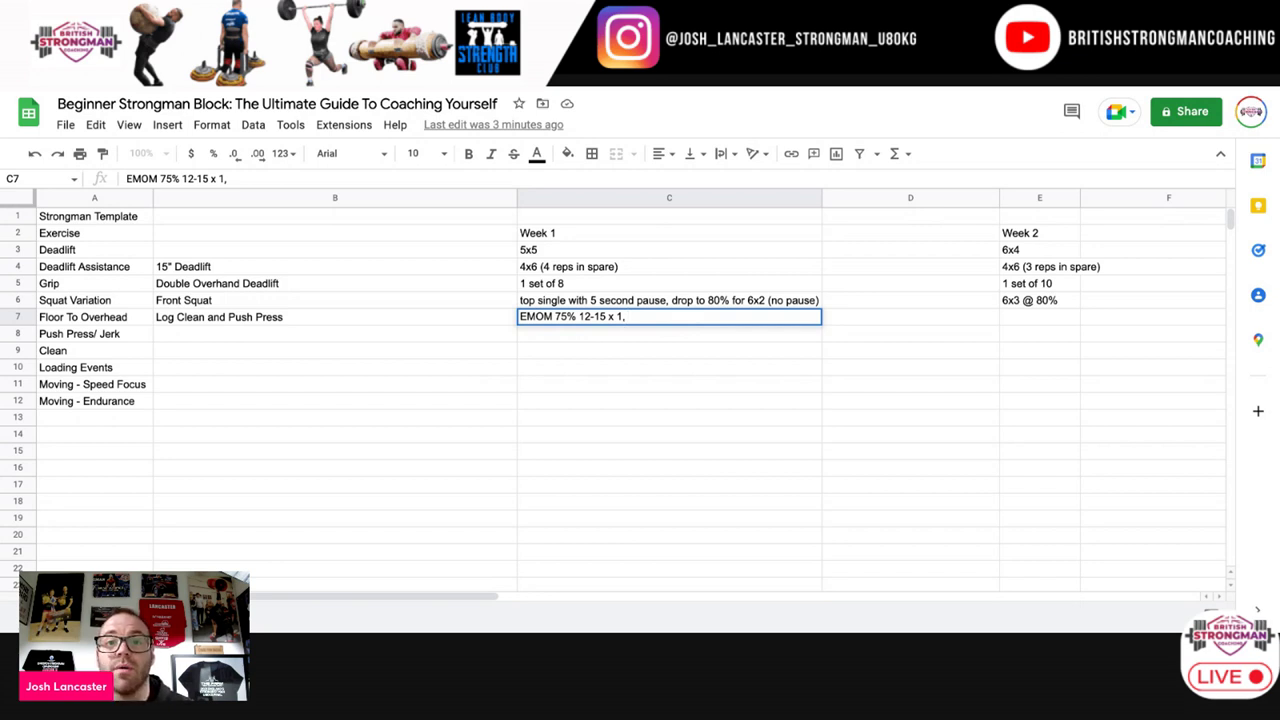
Step: Append ", optional 2-3 singles afterwards" to the Week 1 Floor To Overhead entry in C7
{"action": "type", "text": ", optional"}
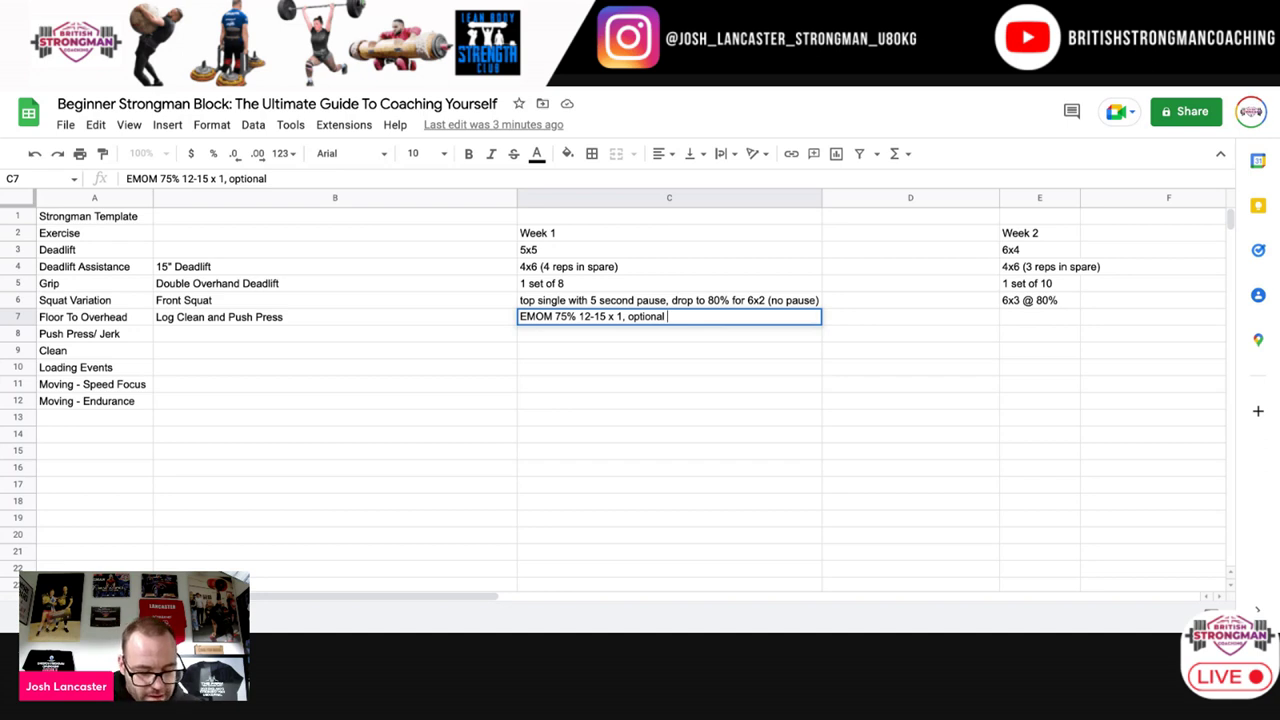
{"action": "type", "text": "2-3 singles"}
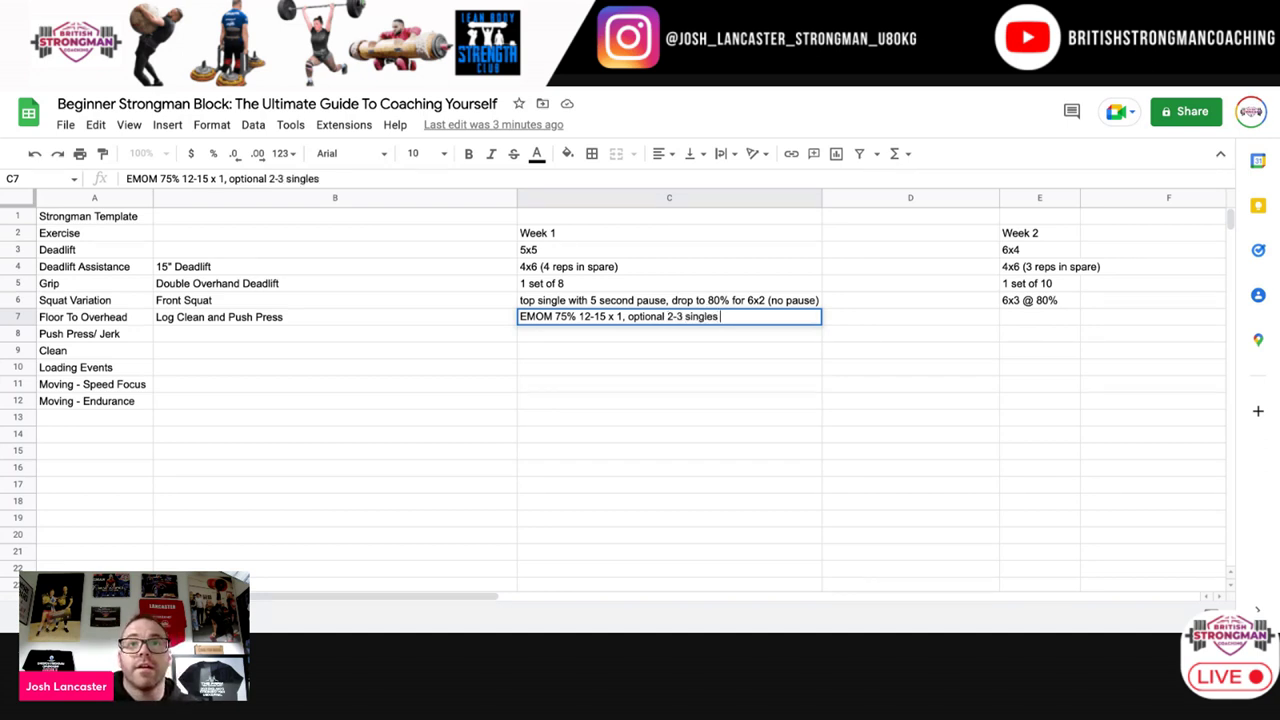
{"action": "type", "text": " afterwa"}
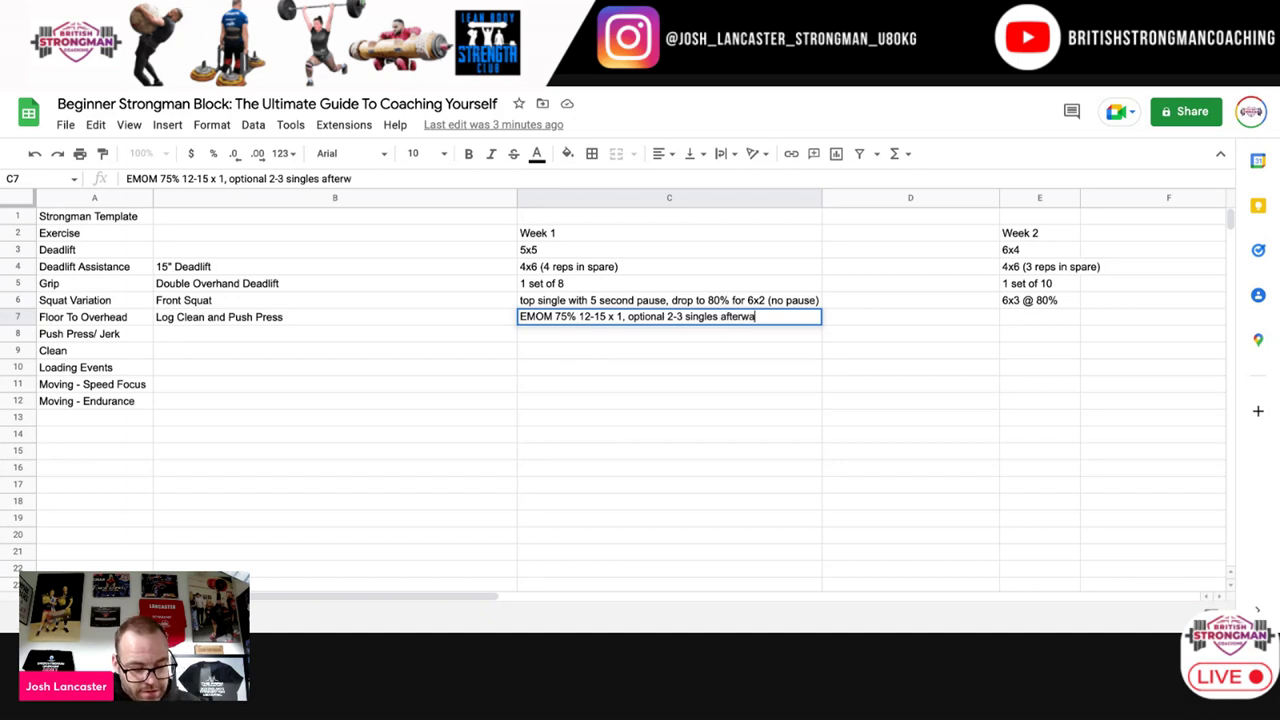
{"action": "type", "text": "rds"}
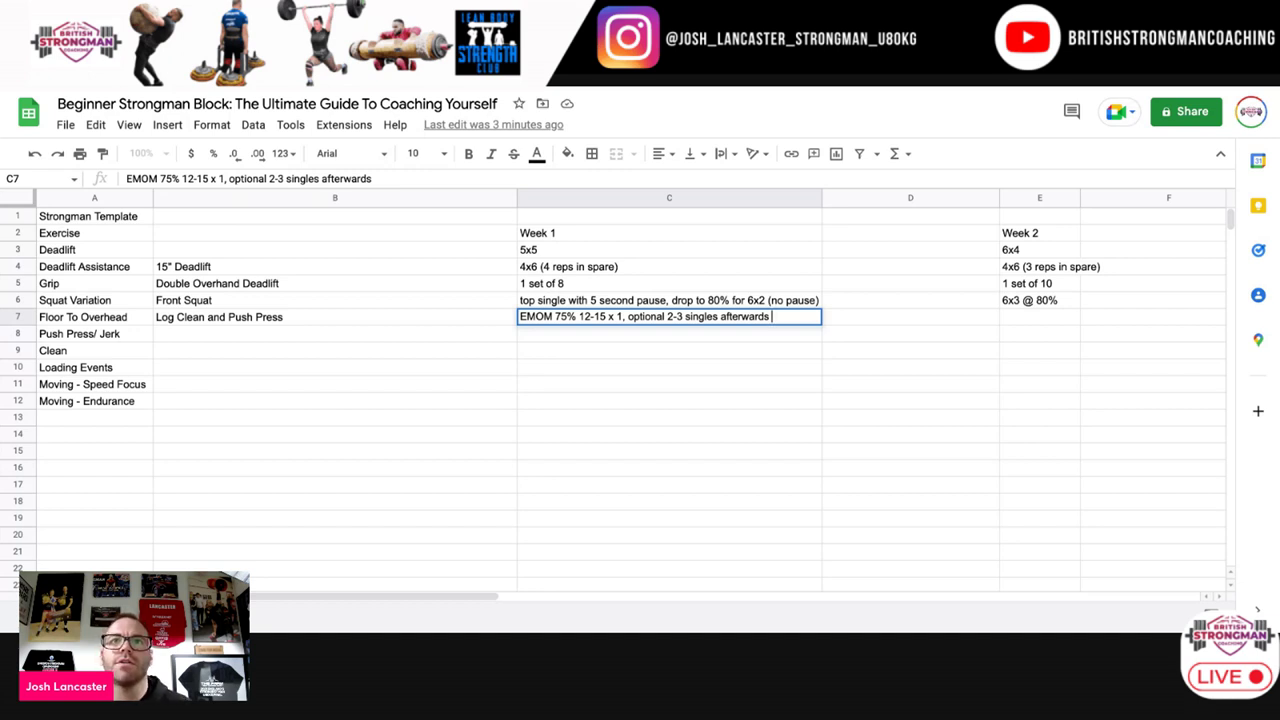
{"action": "left_click", "coordinate": [700, 338]}
Step: Copy the Floor To Overhead entry from C7 to E7 and change it to "EMOM 80% 10-12 x 1, optional 2-3 singles afterwards"
{"action": "right_click", "coordinate": [684, 327]}
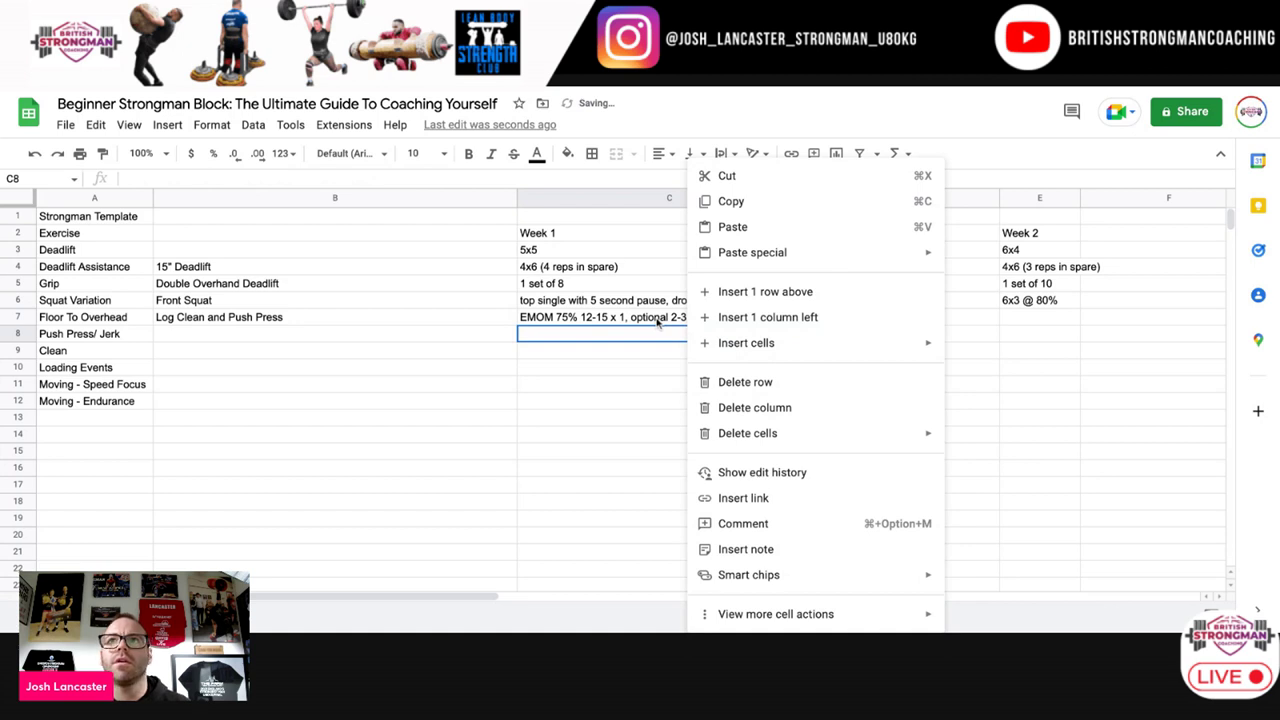
{"action": "left_click", "coordinate": [1049, 316]}
{"action": "type", "text": "EMOM 75% 12-15 x 1, optional 2-3 singles afterwards"}
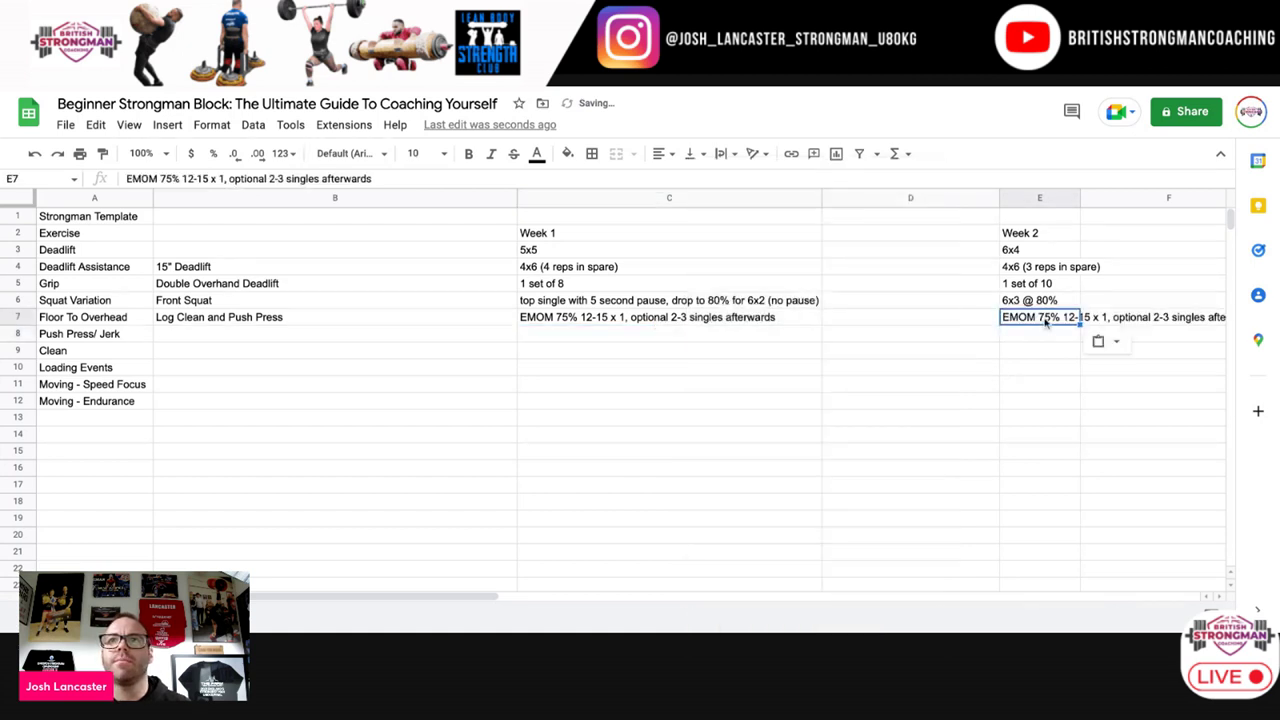
{"action": "double_click", "coordinate": [1052, 317]}
{"action": "key", "text": "BackSpace"}
{"action": "key", "text": "BackSpace"}
{"action": "key", "text": "BackSpace"}
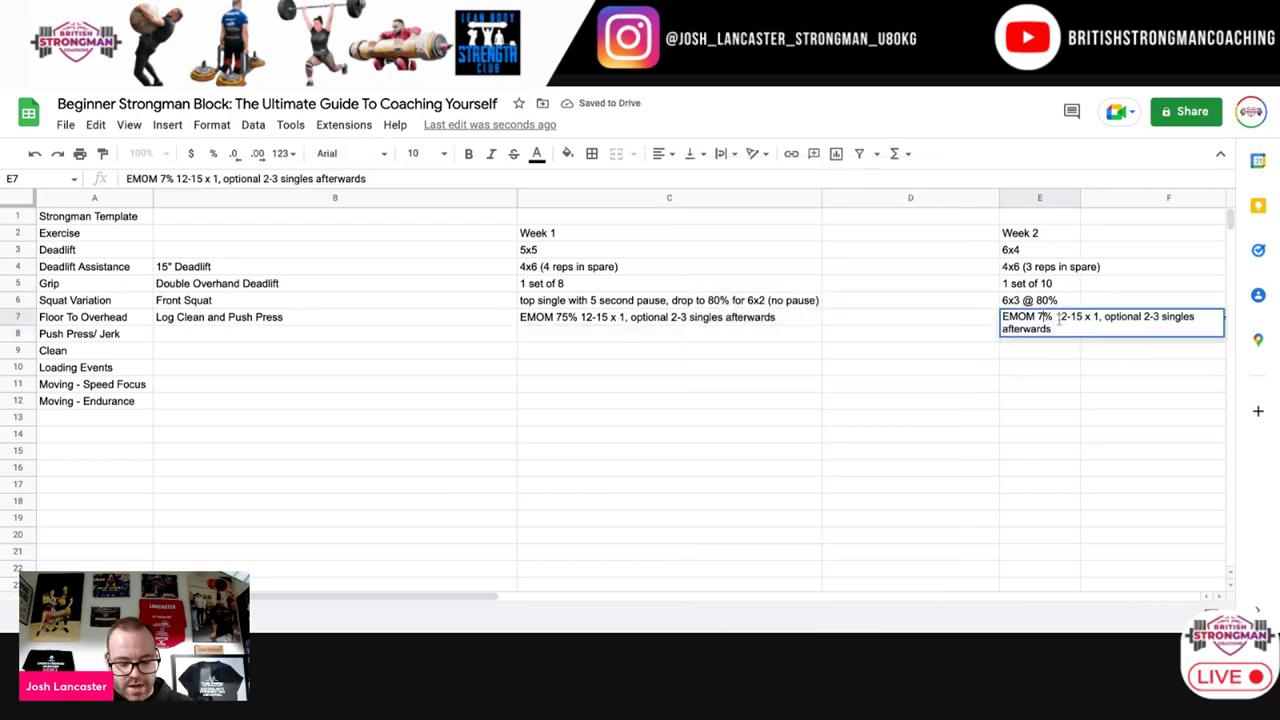
{"action": "type", "text": "80%"}
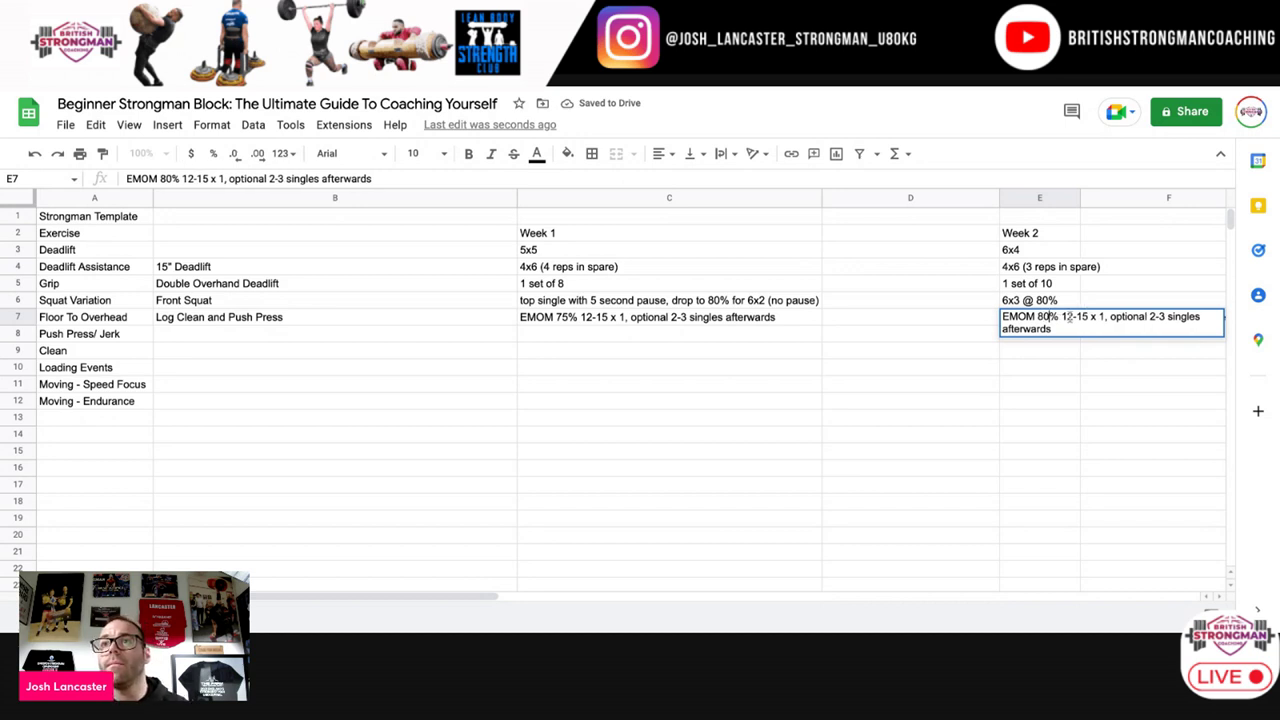
{"action": "left_click_drag", "start_coordinate": [1088, 316], "coordinate": [1067, 317]}
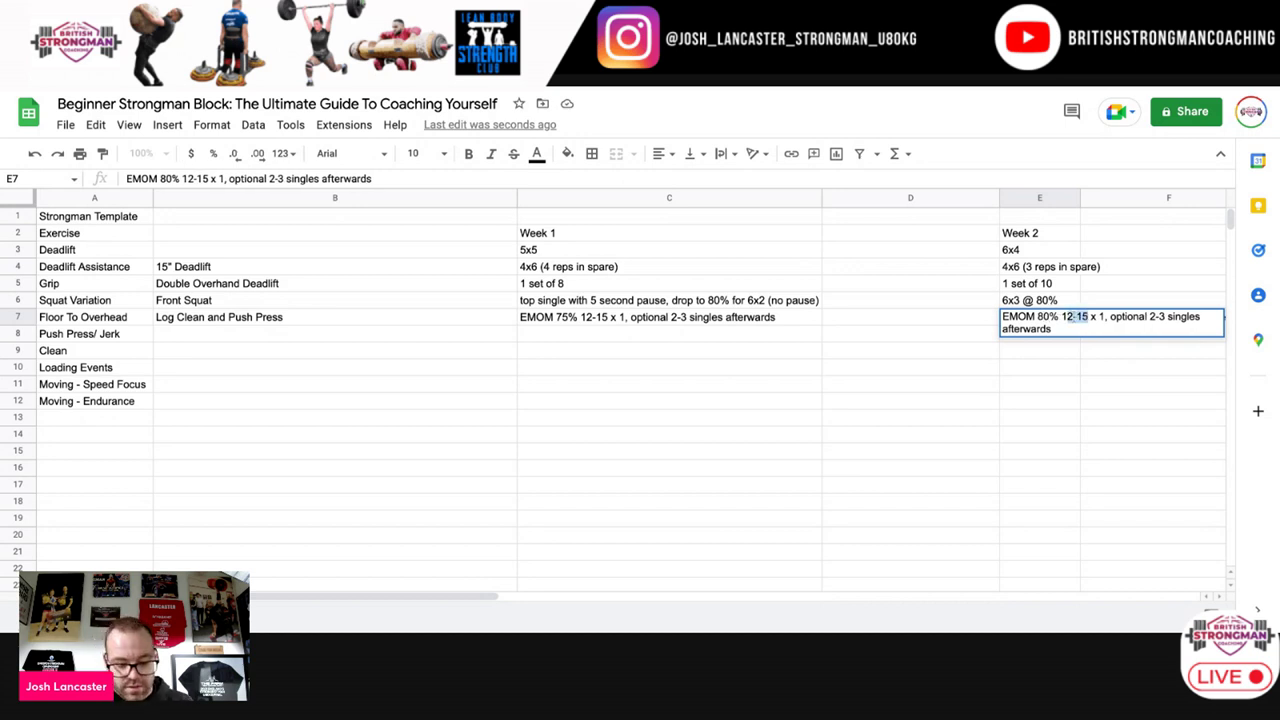
{"action": "type", "text": "0-12"}
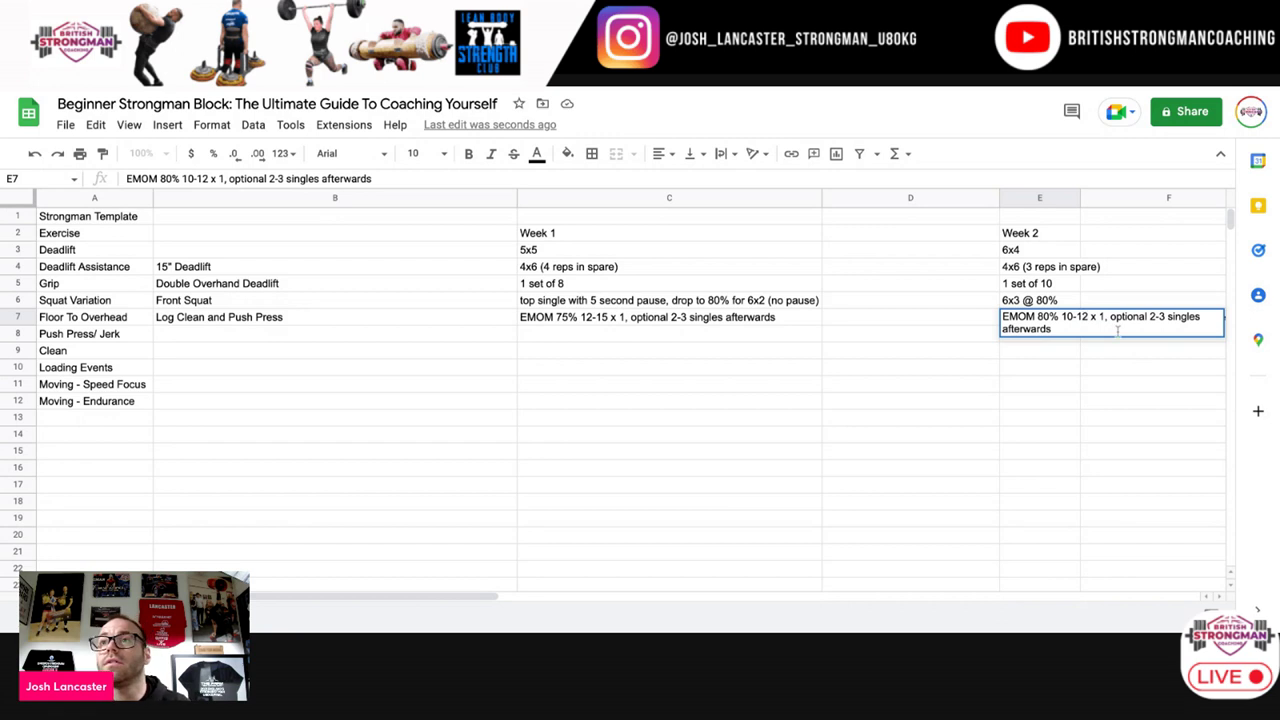
{"action": "left_click", "coordinate": [1053, 357]}
{"action": "scroll", "coordinate": [957, 309], "scroll_direction": "right", "scroll_amount": 5}
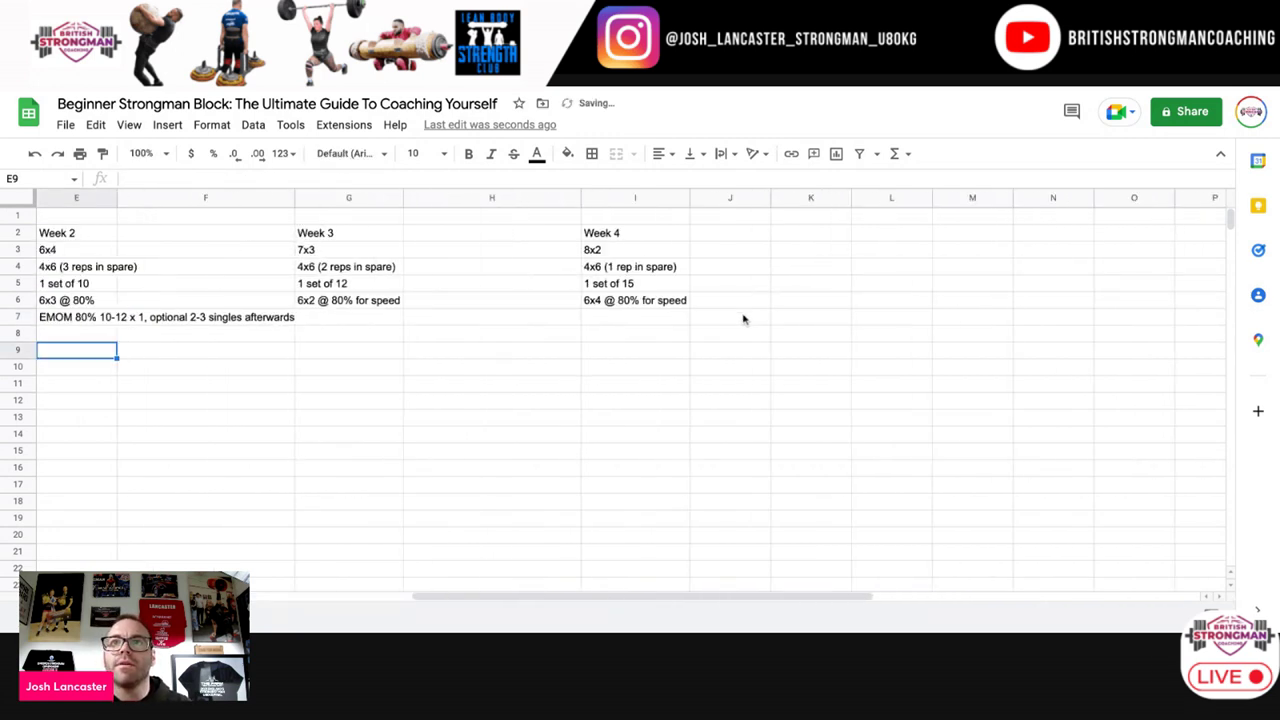
Step: Copy the Week 2 Floor To Overhead entry from E7 to G7 and change its set range to "8-10"
{"action": "scroll", "coordinate": [743, 319], "scroll_direction": "left", "scroll_amount": 5}
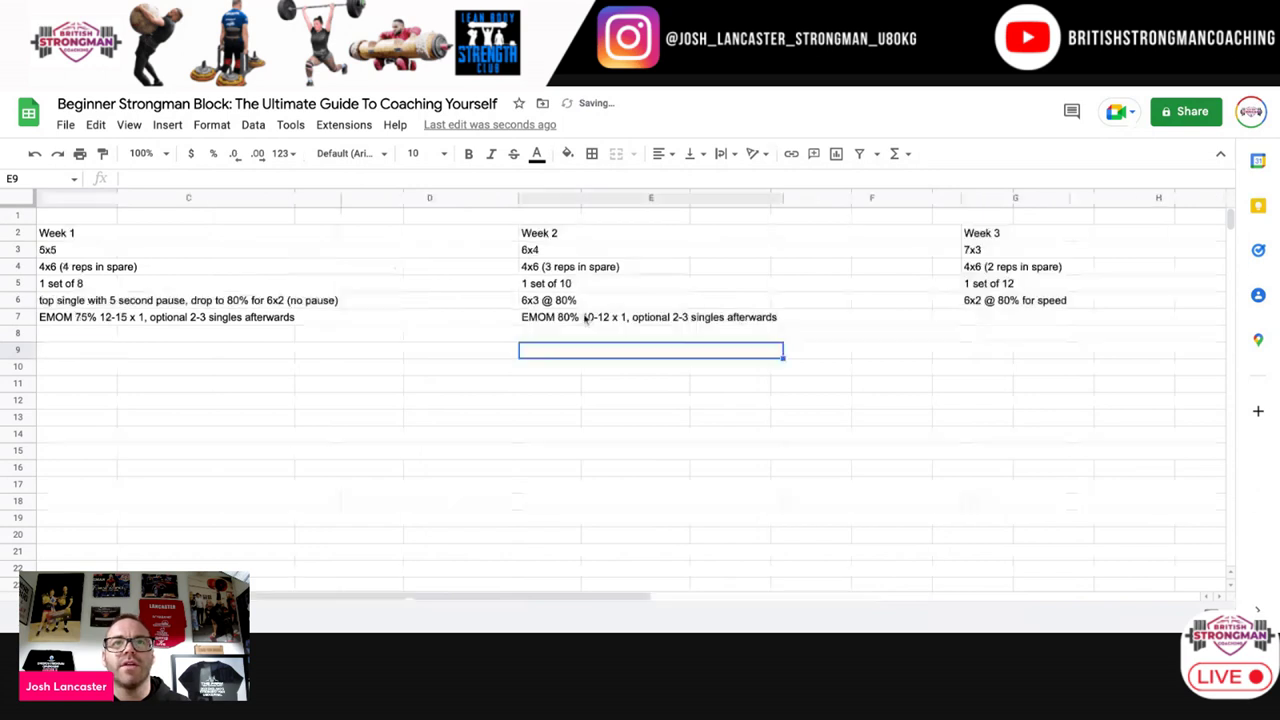
{"action": "right_click", "coordinate": [582, 317]}
{"action": "left_click", "coordinate": [651, 201]}
{"action": "right_click", "coordinate": [992, 320]}
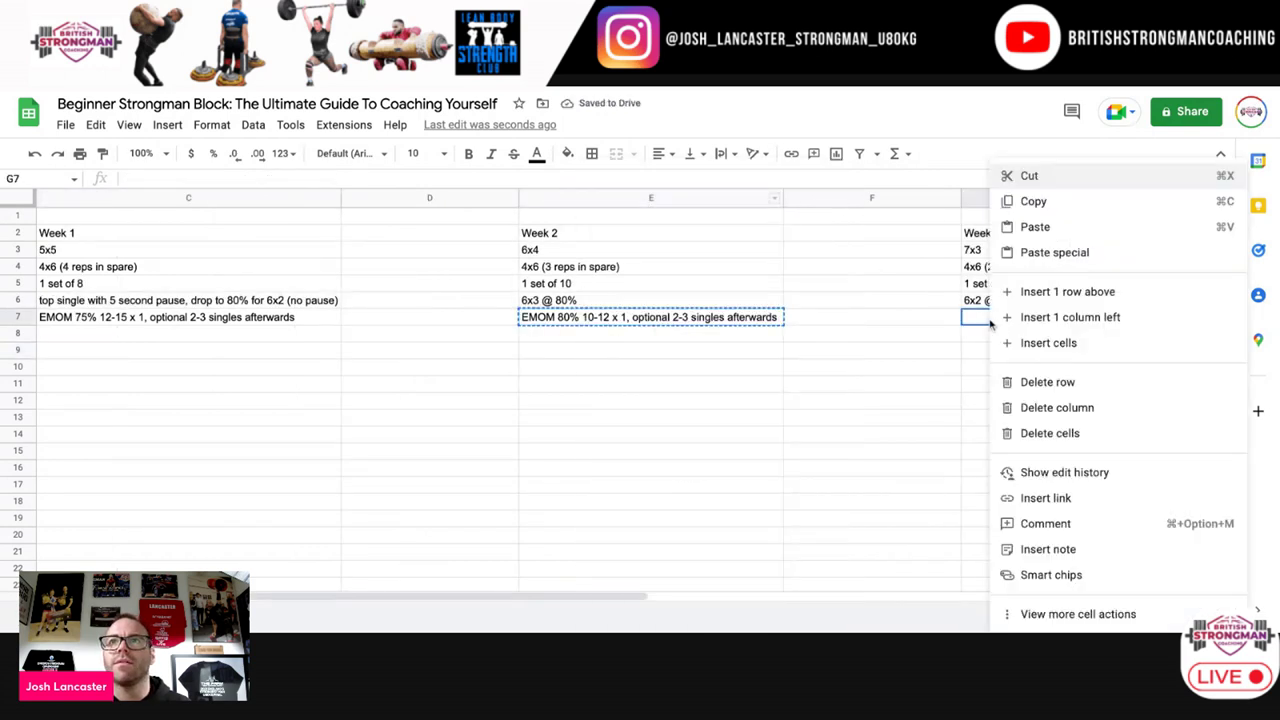
{"action": "left_click", "coordinate": [1040, 228]}
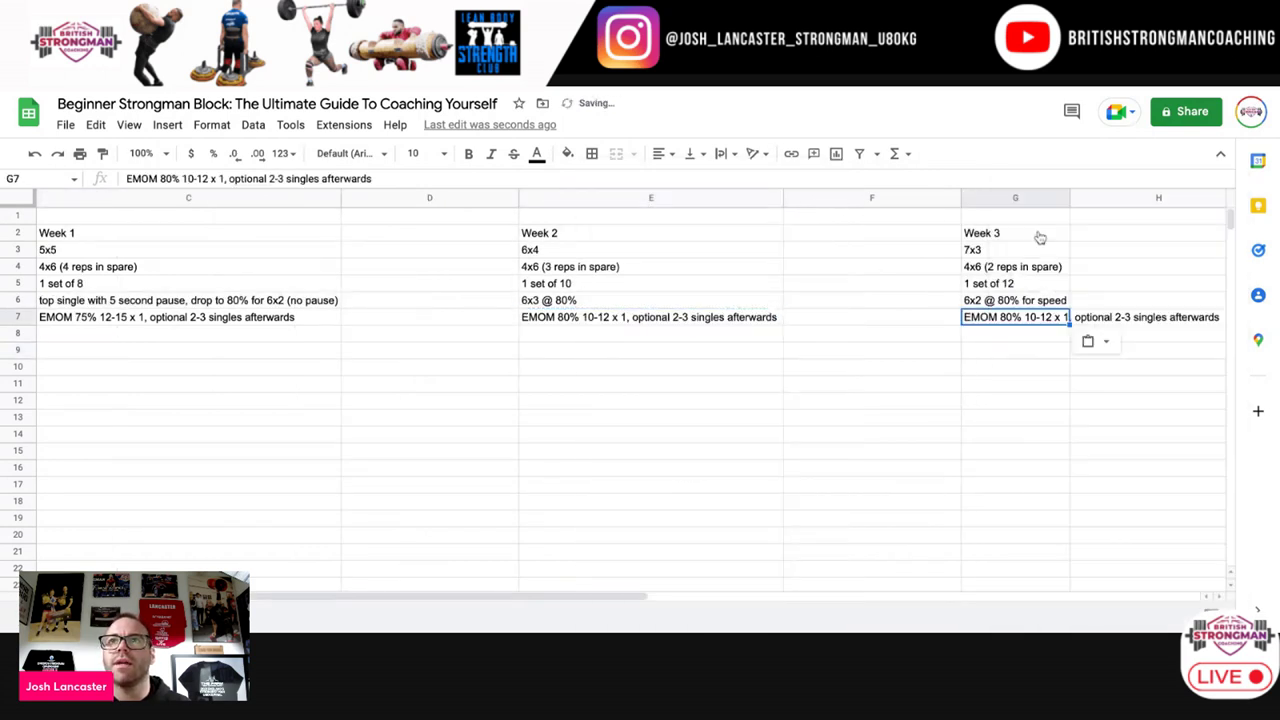
{"action": "double_click", "coordinate": [1050, 317]}
{"action": "left_click_drag", "start_coordinate": [1050, 317], "coordinate": [1023, 317]}
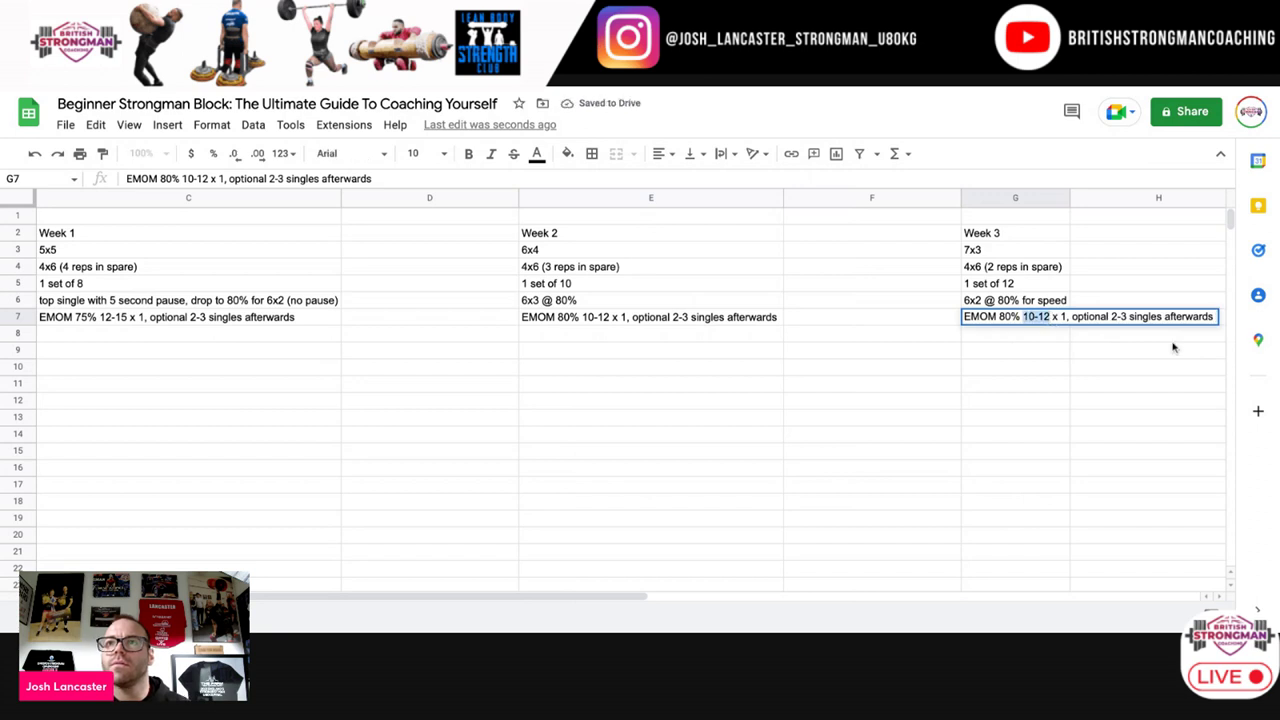
{"action": "type", "text": "8-10"}
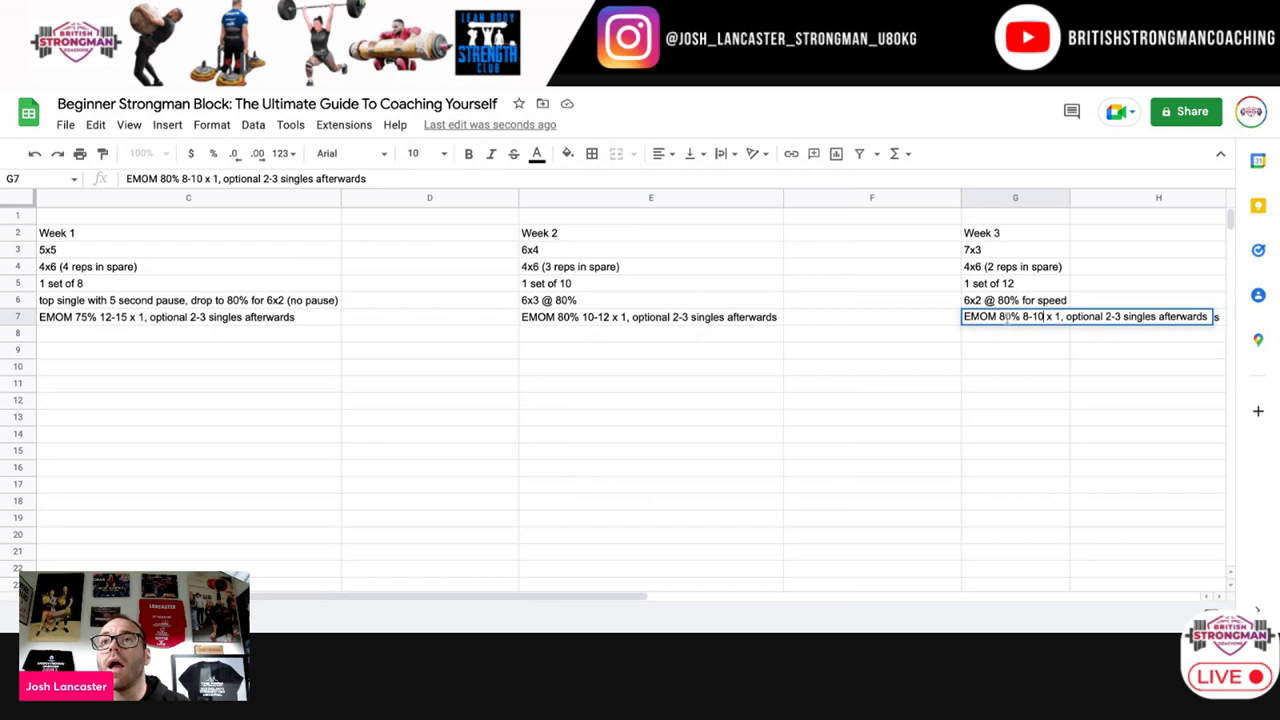
Step: Remove "EMOM" from the Week 3 Floor To Overhead entry in G7 and insert "(60s rest)" after "x 1"
{"action": "left_click_drag", "start_coordinate": [1000, 317], "coordinate": [964, 317]}
{"action": "key", "text": "BackSpace"}
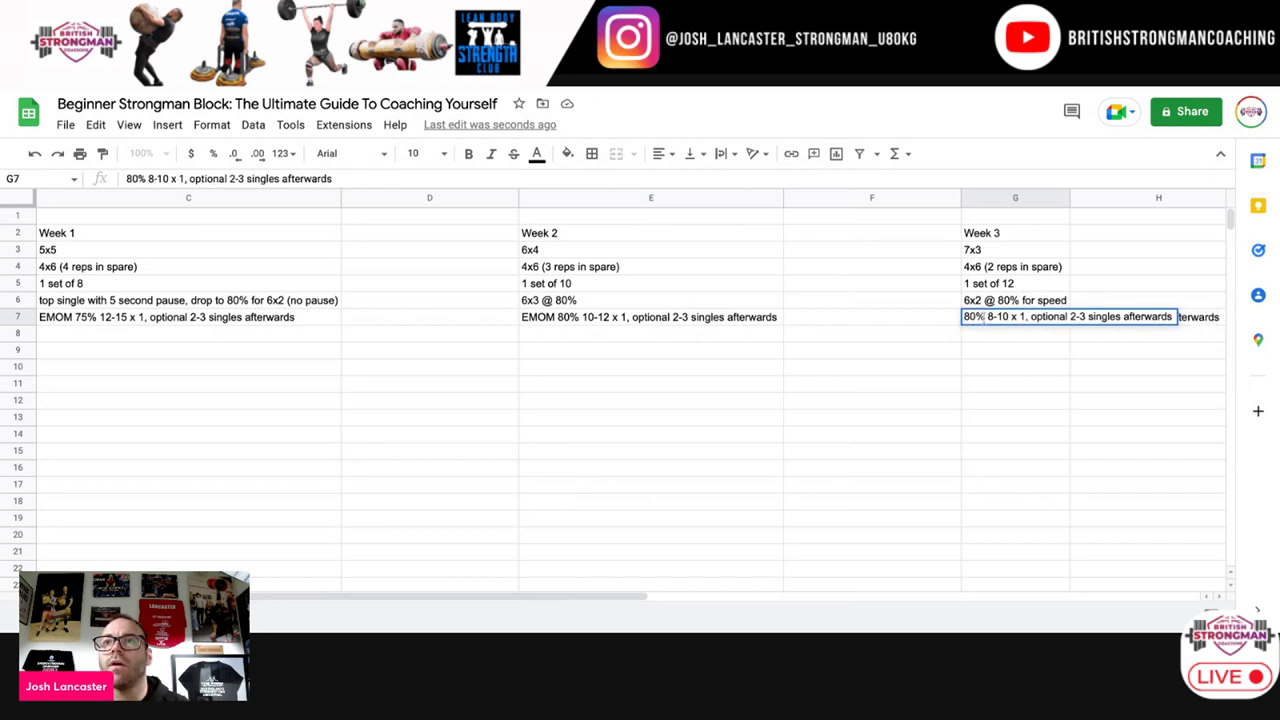
{"action": "left_click", "coordinate": [1025, 317]}
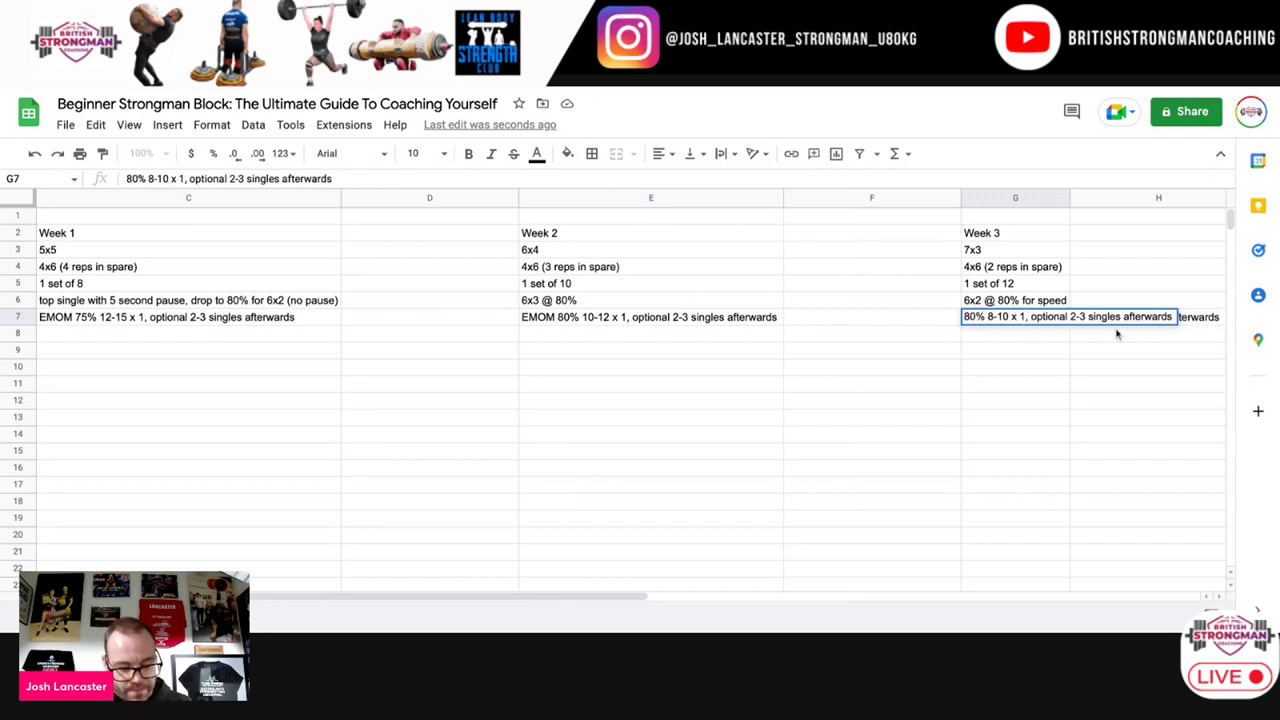
{"action": "key", "text": "BackSpace"}
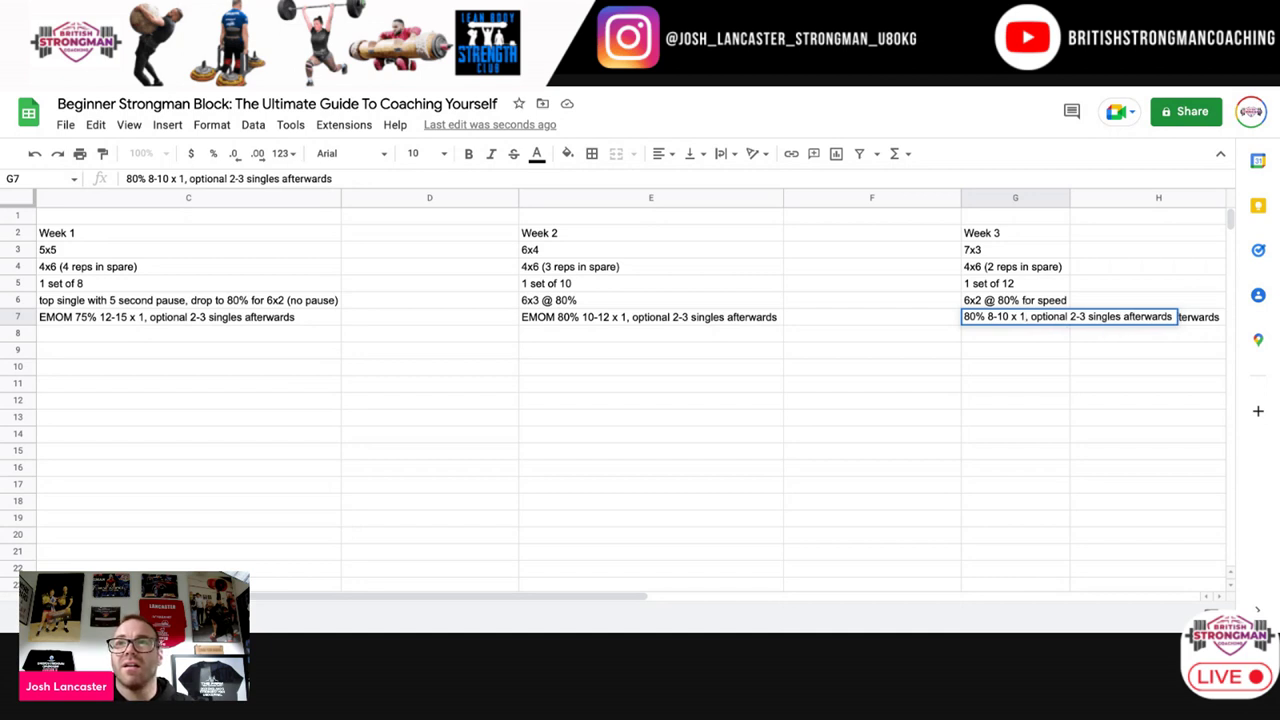
{"action": "type", "text": "("}
{"action": "type", "text": "60s rest"}
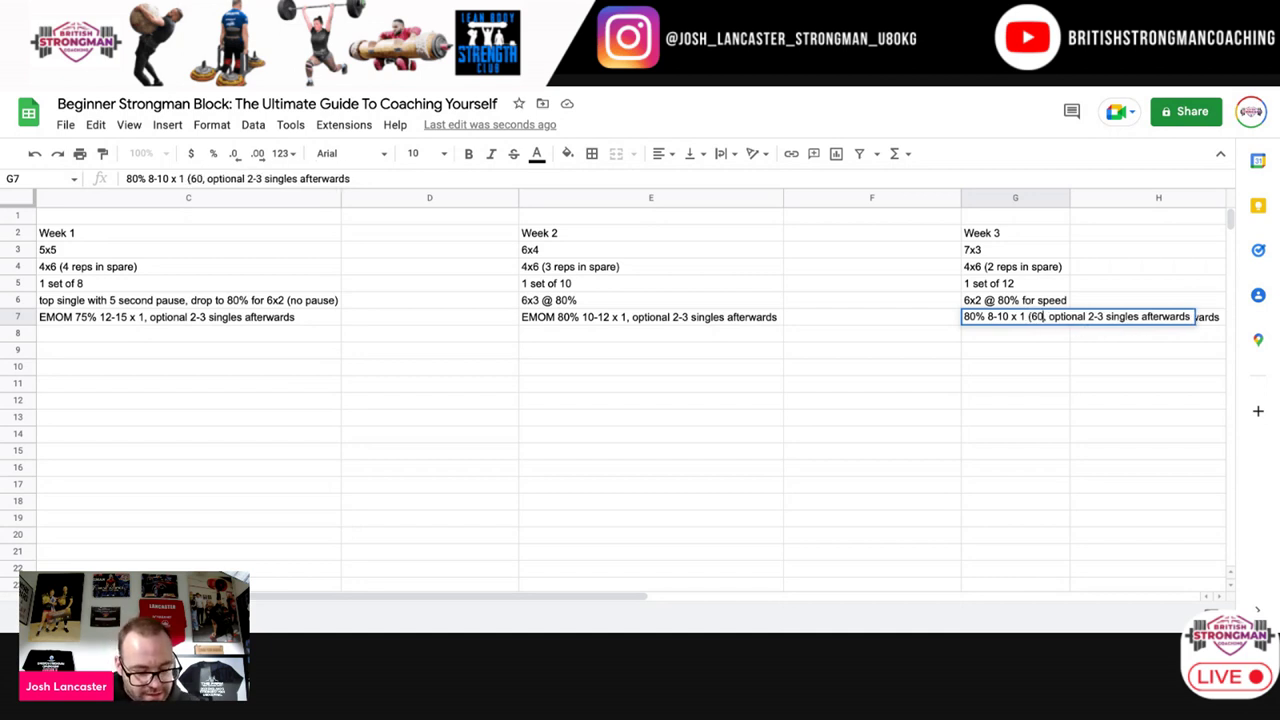
{"action": "type", "text": ")"}
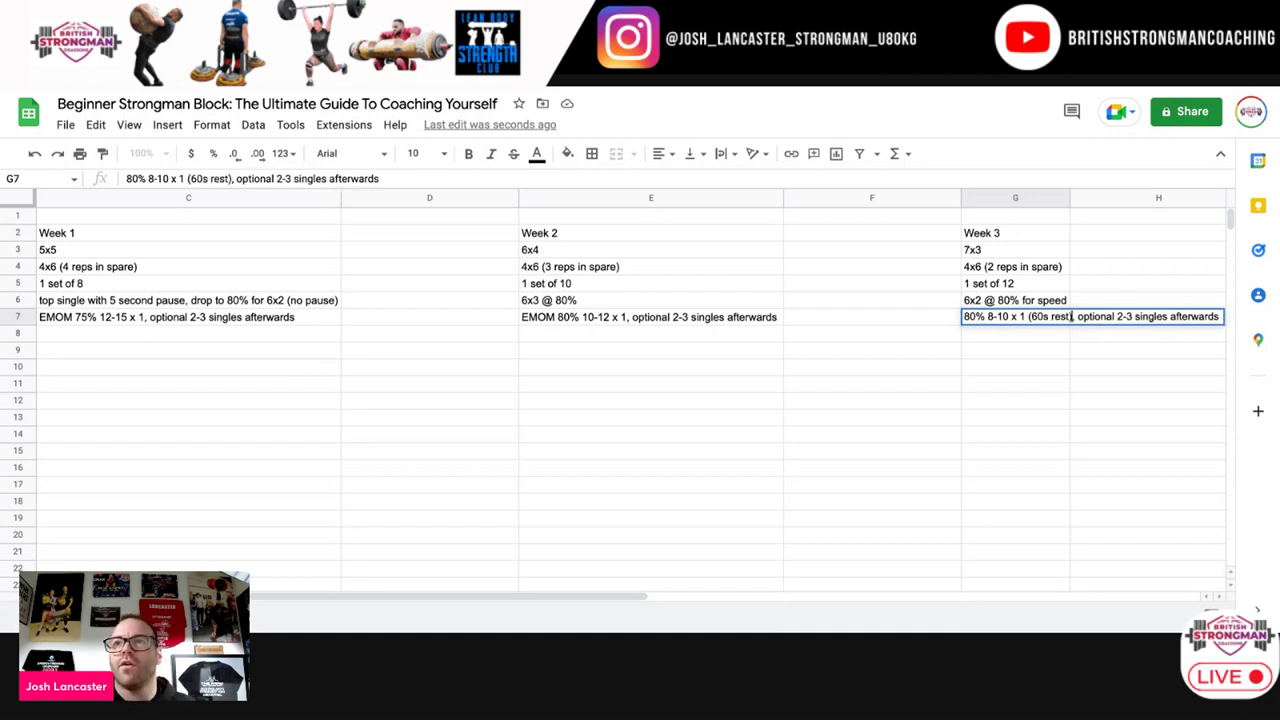
{"action": "scroll", "coordinate": [1209, 339], "scroll_direction": "left", "scroll_amount": 5}
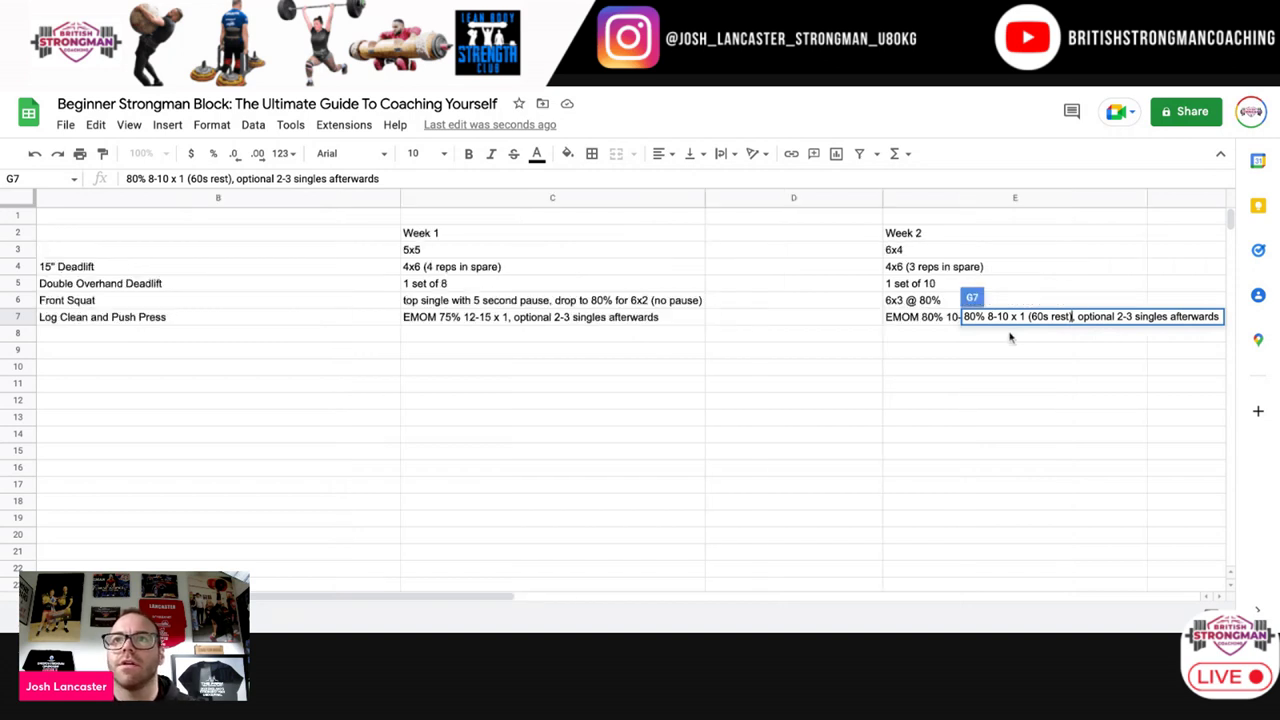
{"action": "left_click", "coordinate": [1031, 367]}
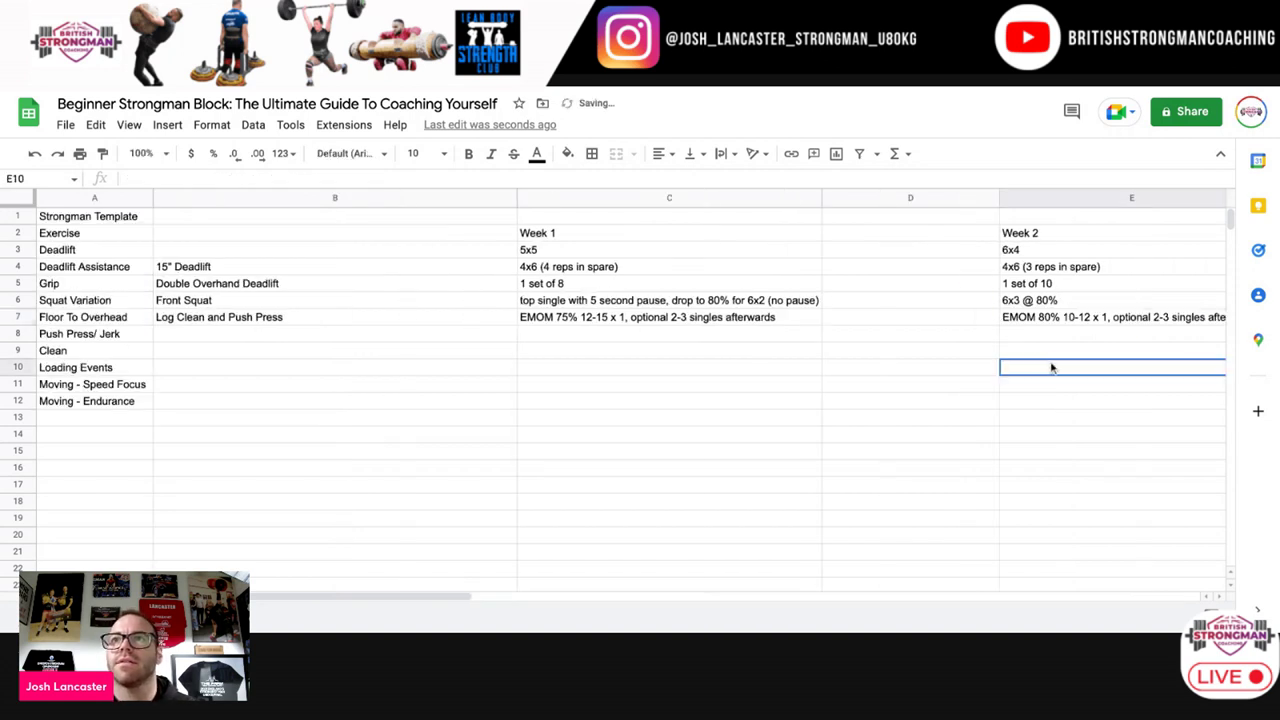
Step: Remove "EMOM" from the Week 2 Floor To Overhead entry in E7
{"action": "left_click", "coordinate": [1040, 320]}
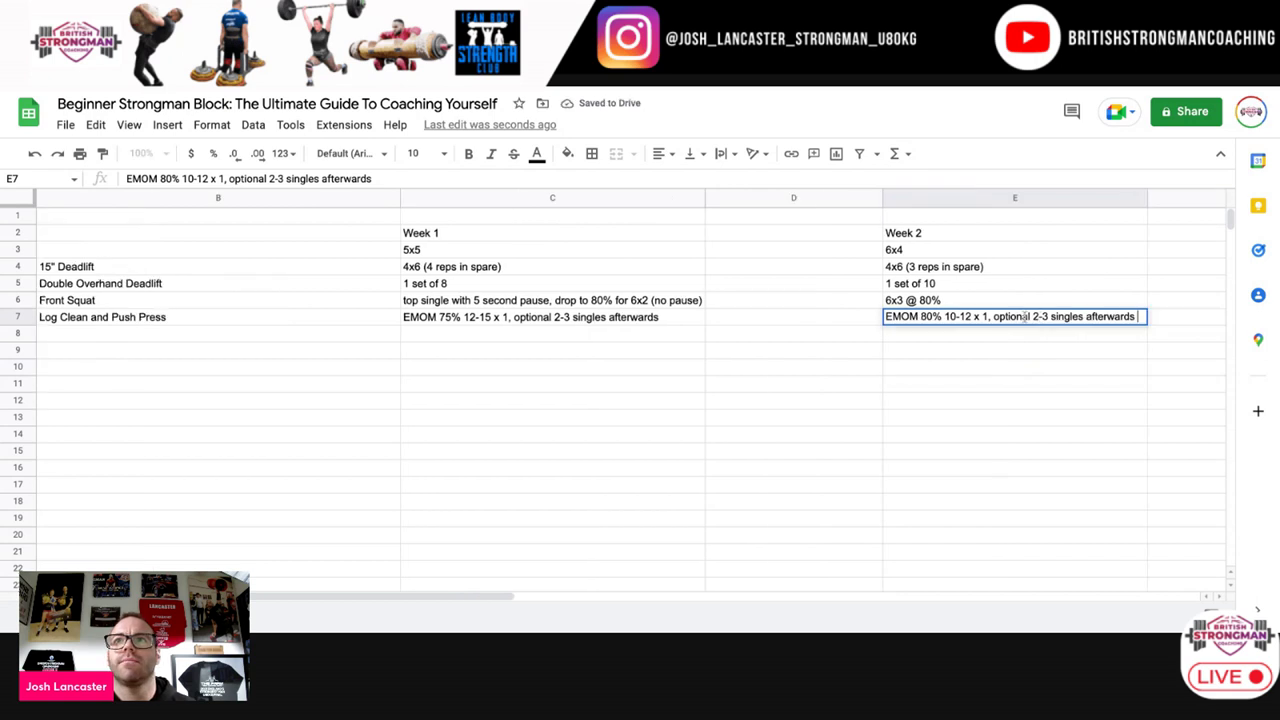
{"action": "double_click", "coordinate": [920, 317]}
{"action": "key", "text": "BackSpace"}
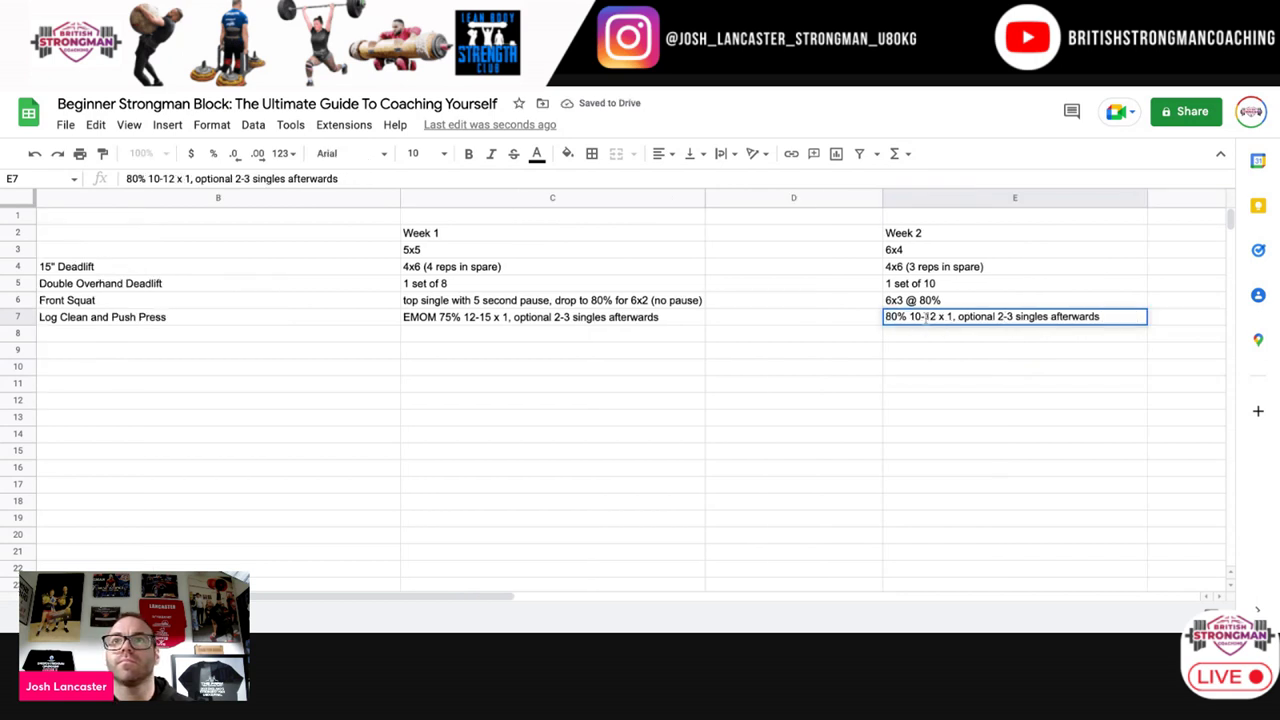
{"action": "left_click", "coordinate": [937, 316]}
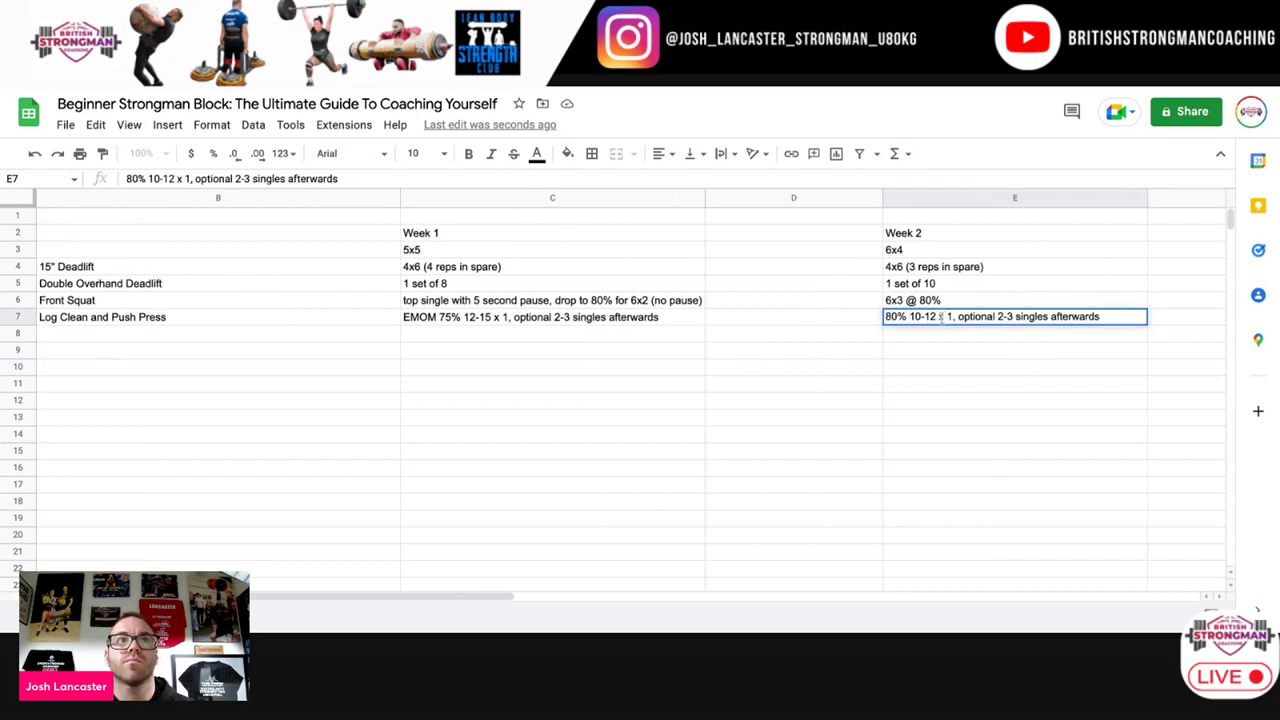
{"action": "left_click", "coordinate": [970, 350]}
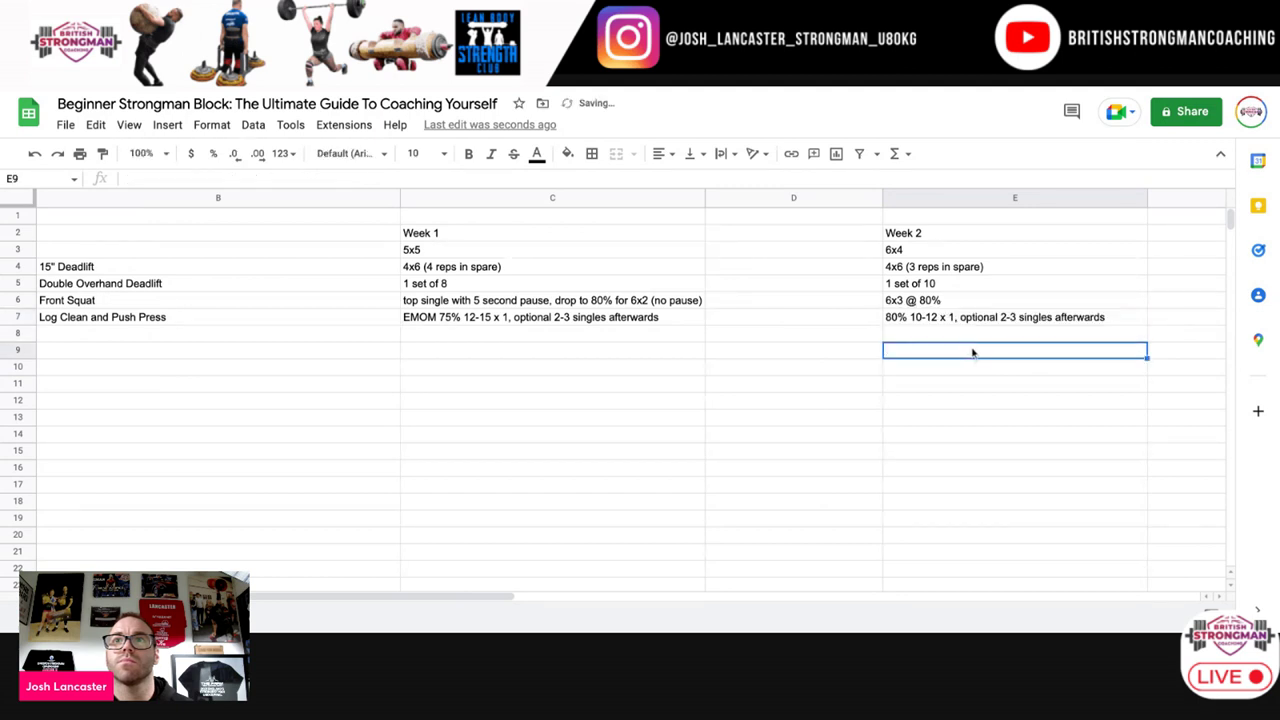
{"action": "scroll", "coordinate": [972, 352], "scroll_direction": "right", "scroll_amount": 8}
{"action": "scroll", "coordinate": [972, 352], "scroll_direction": "left", "scroll_amount": 2}
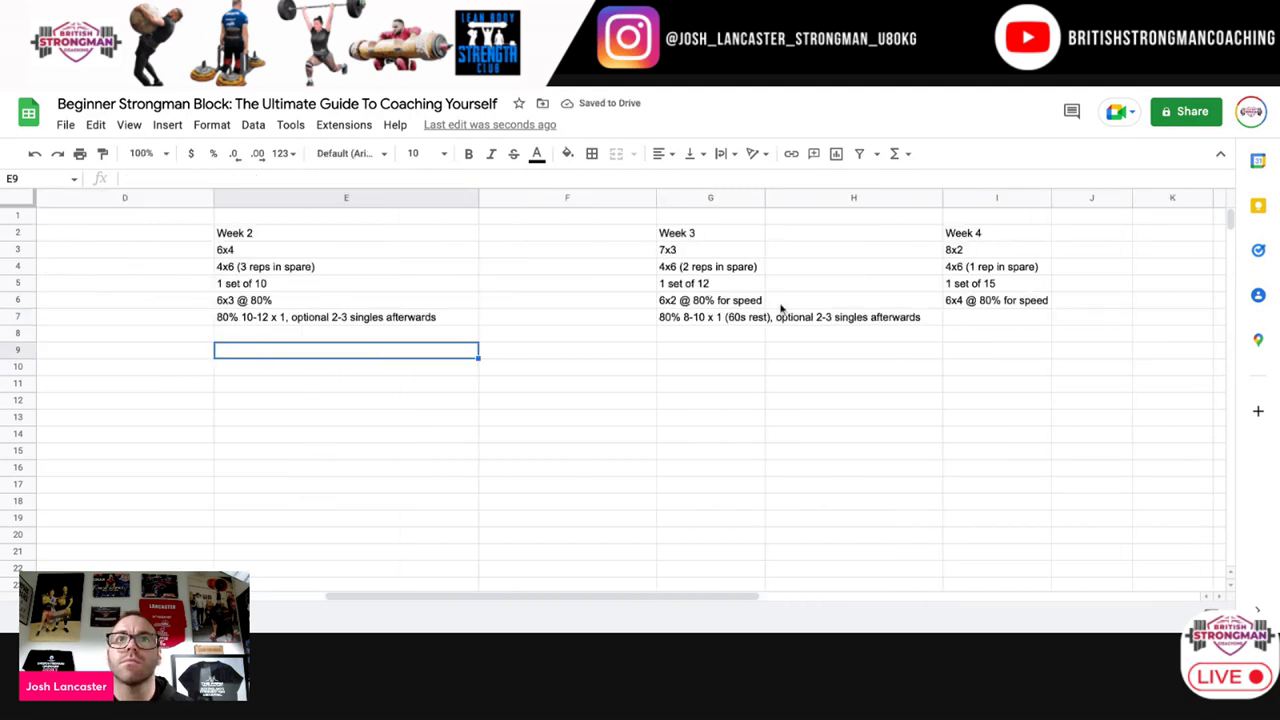
{"action": "left_click", "coordinate": [745, 319]}
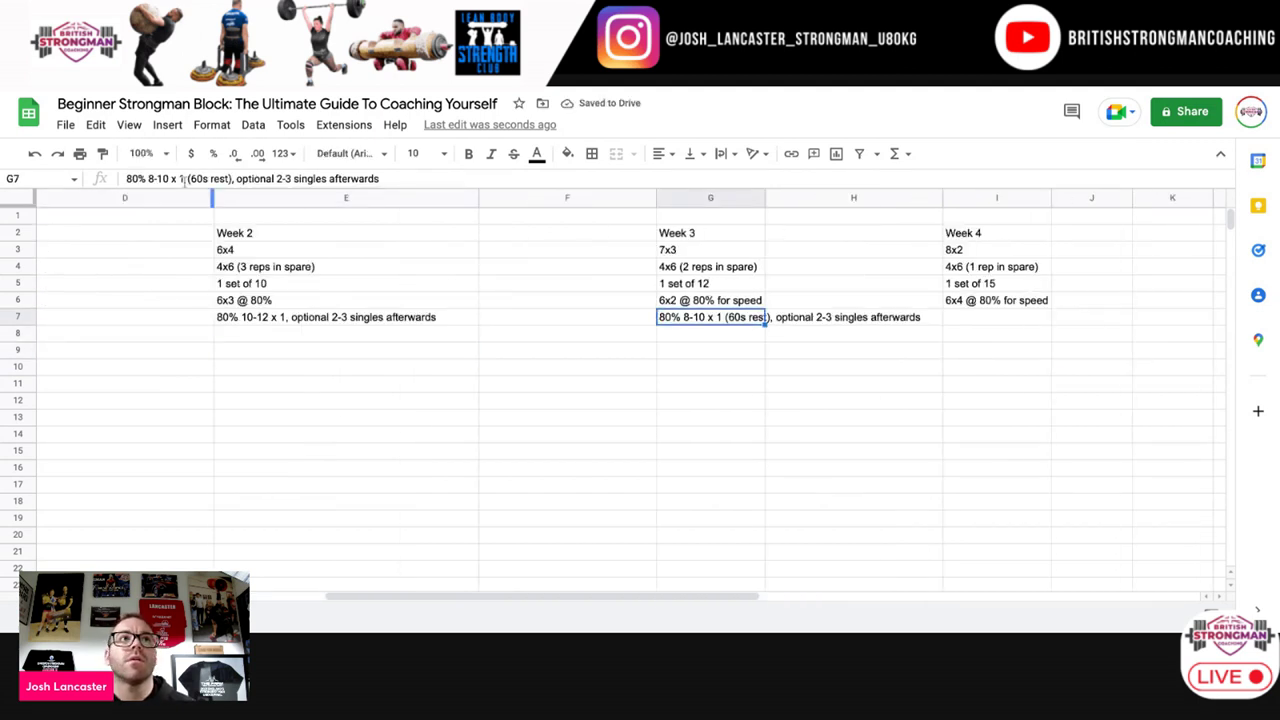
{"action": "key", "text": "ctrl+c"}
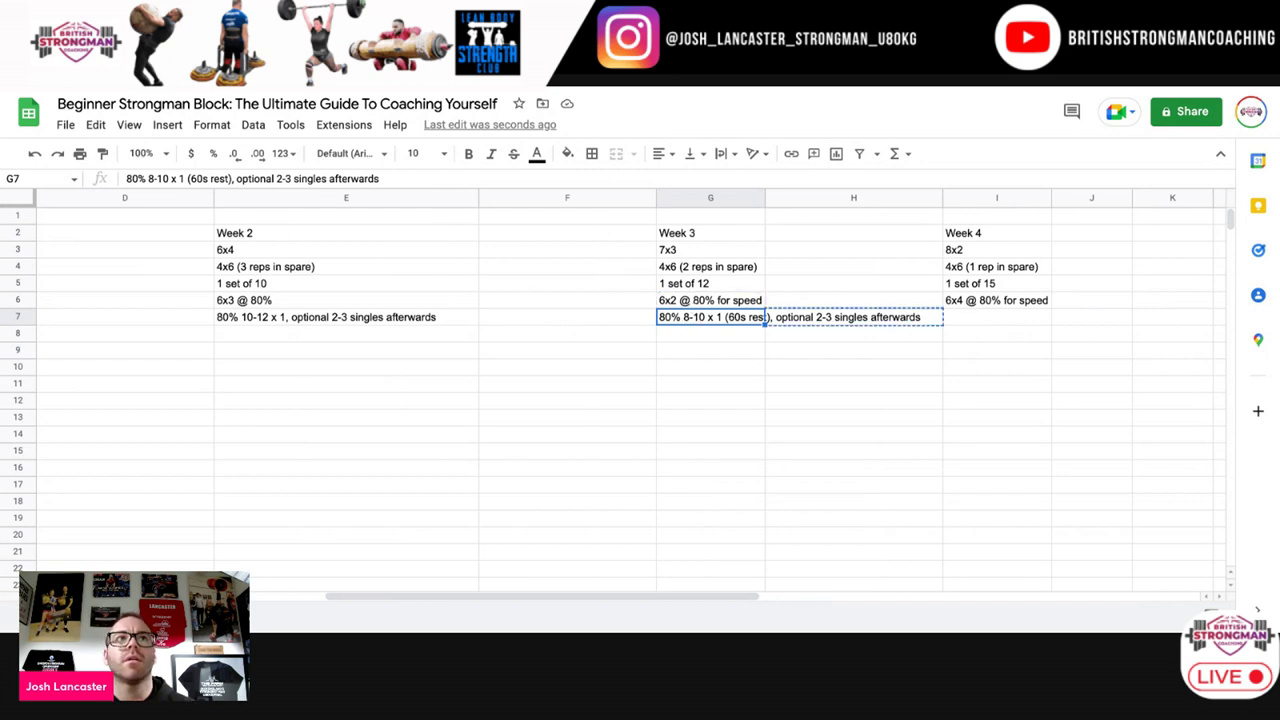
{"action": "key", "text": "Escape"}
{"action": "left_click", "coordinate": [721, 351]}
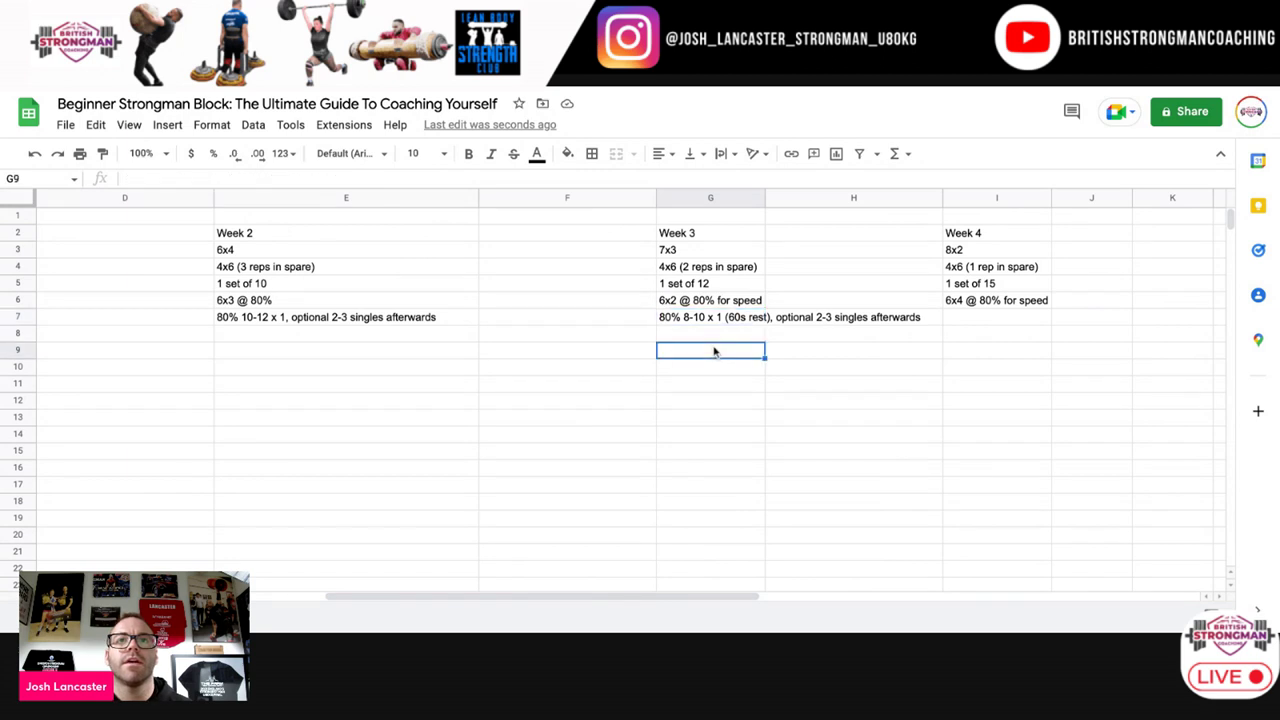
Step: Change the start of the Week 3 Floor To Overhead entry in G7 to "85% 6-10 x 1" and fit column G's width to its contents
{"action": "double_click", "coordinate": [672, 318]}
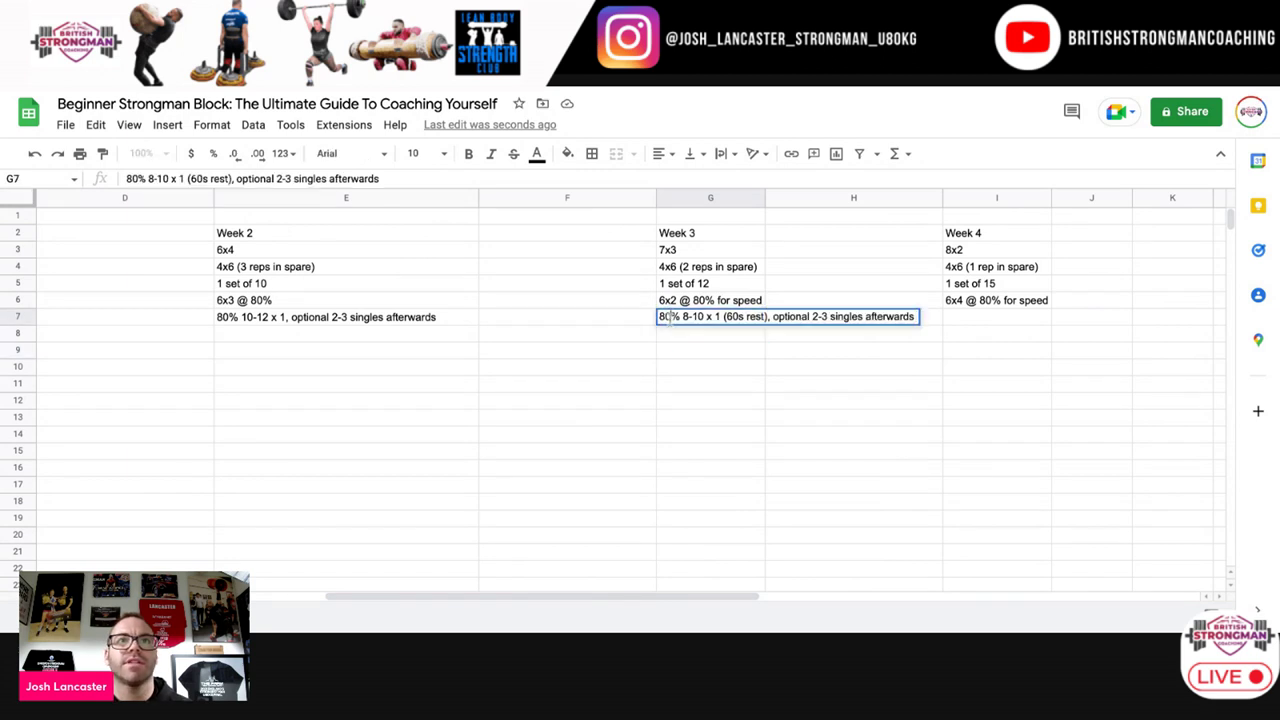
{"action": "key", "text": "BackSpace"}
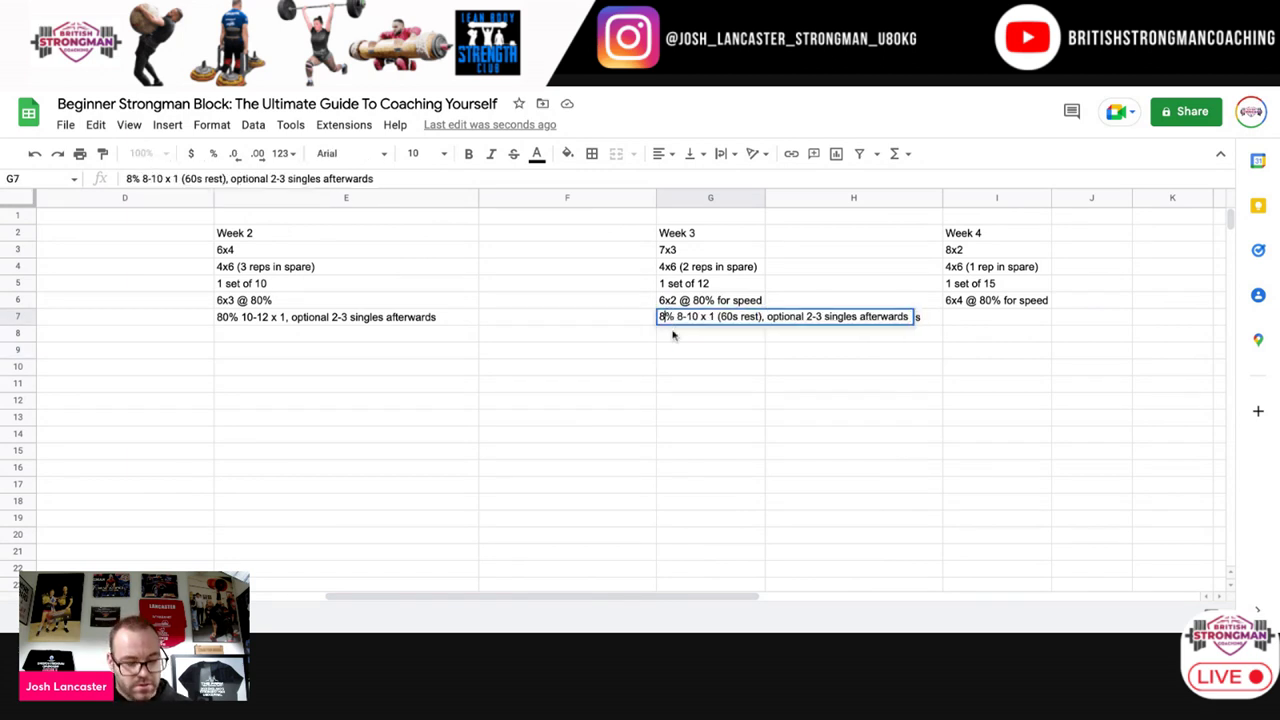
{"action": "type", "text": "5"}
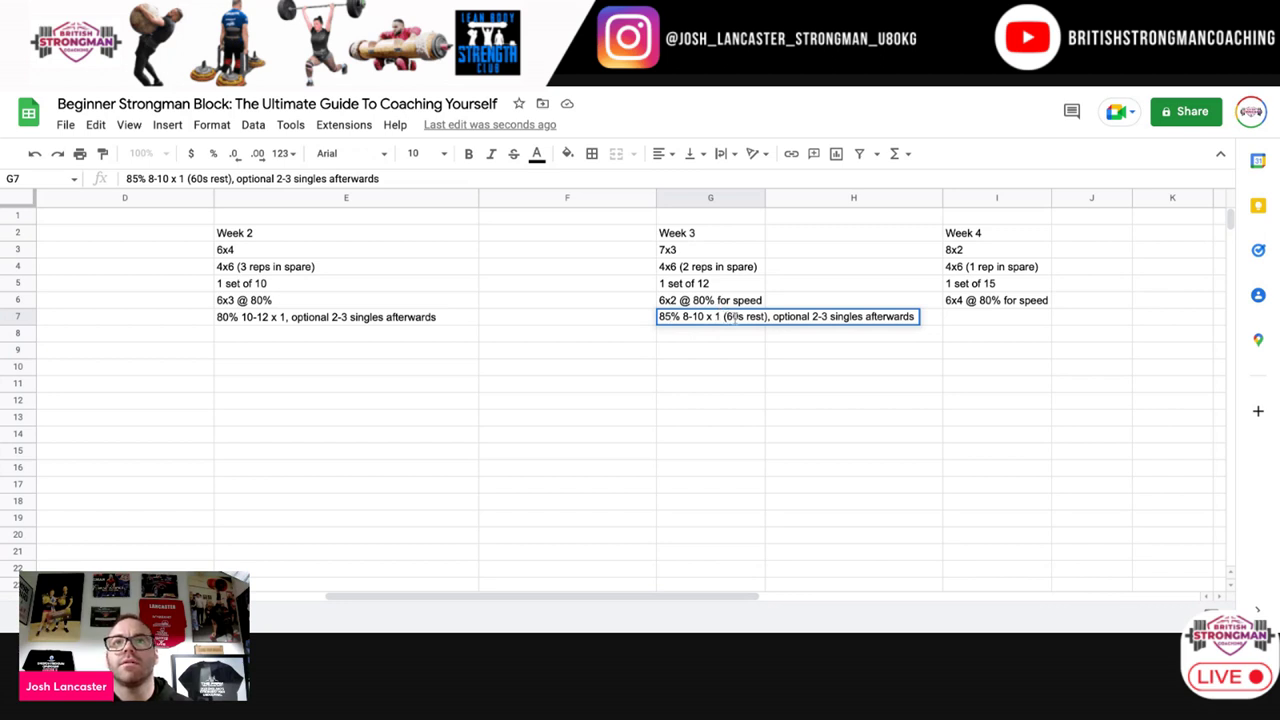
{"action": "left_click", "coordinate": [689, 316]}
{"action": "key", "text": "BackSpace"}
{"action": "type", "text": "6"}
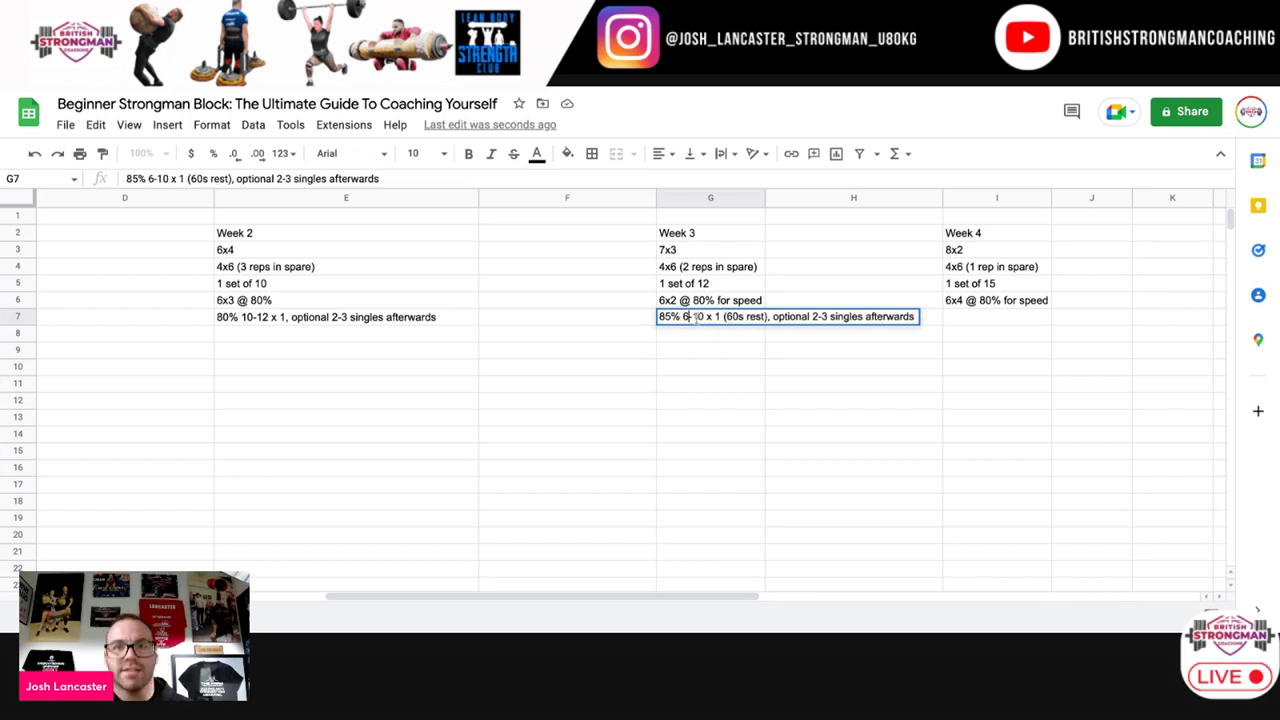
{"action": "left_click", "coordinate": [740, 339]}
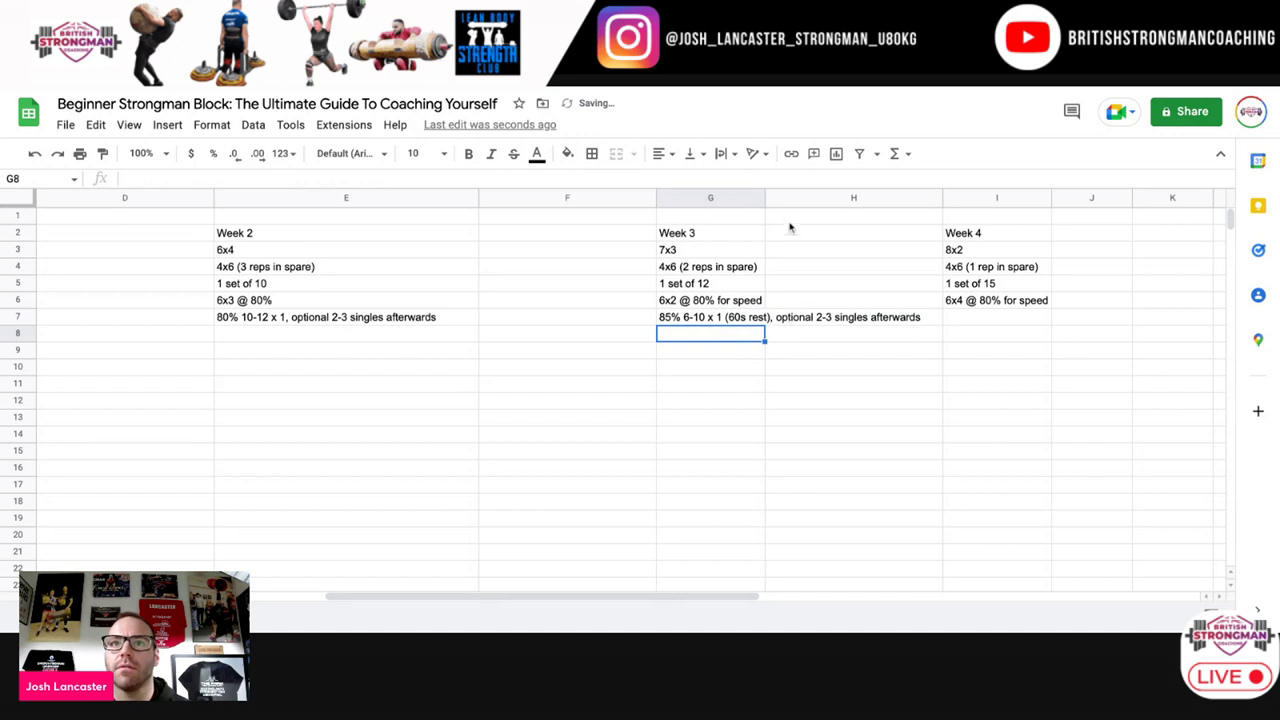
{"action": "double_click", "coordinate": [765, 198]}
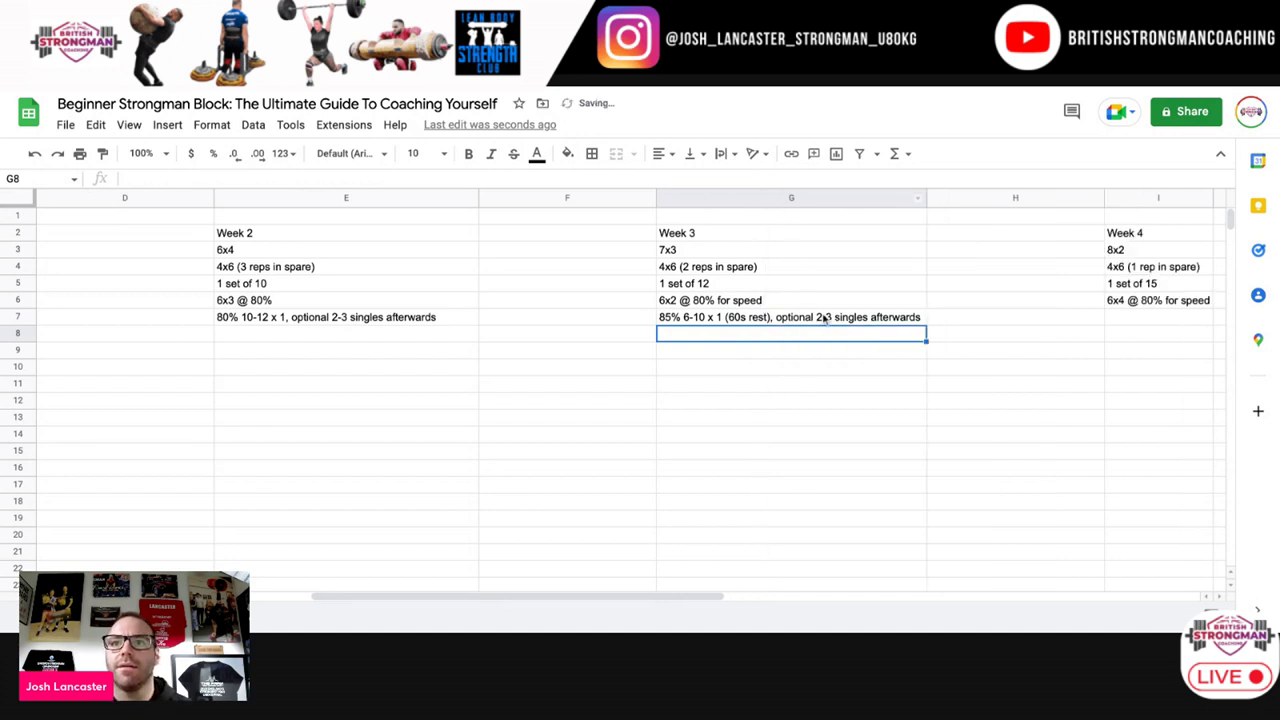
{"action": "left_click", "coordinate": [755, 350]}
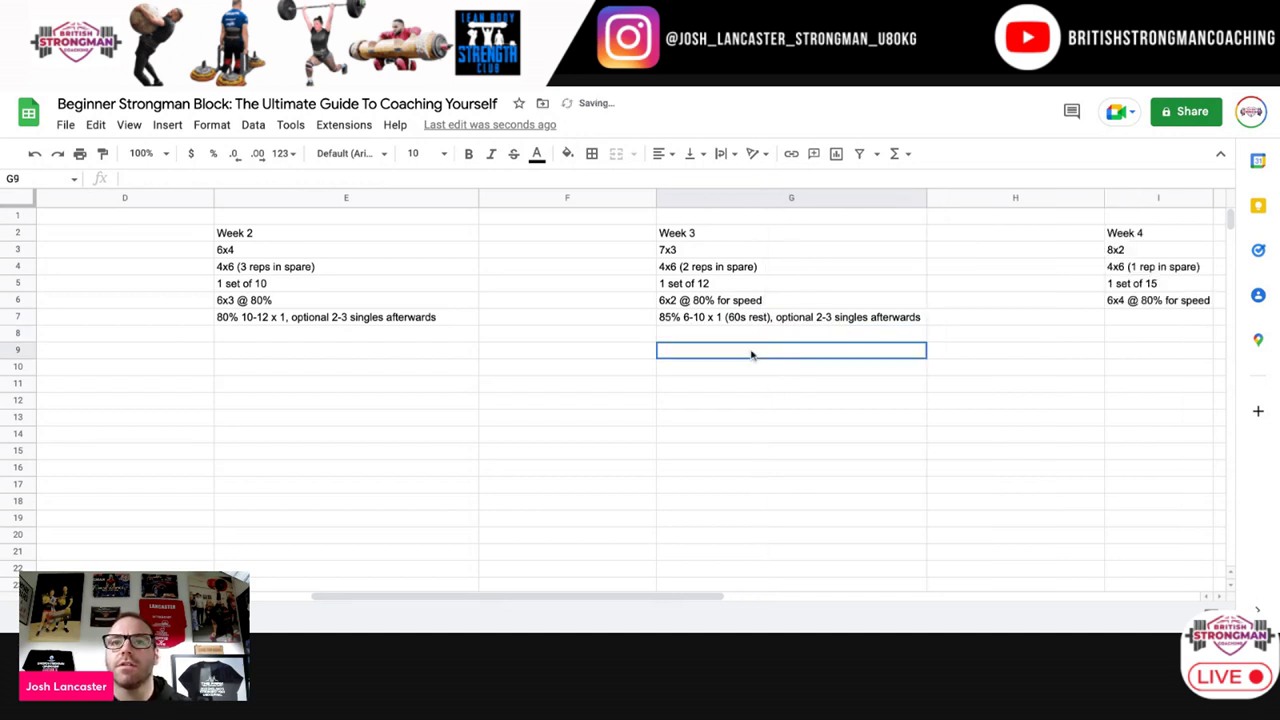
Step: Enter "6 singles @ 88%+ (75s rest)" as the Week 4 Floor To Overhead entry in I7
{"action": "left_click", "coordinate": [1117, 322]}
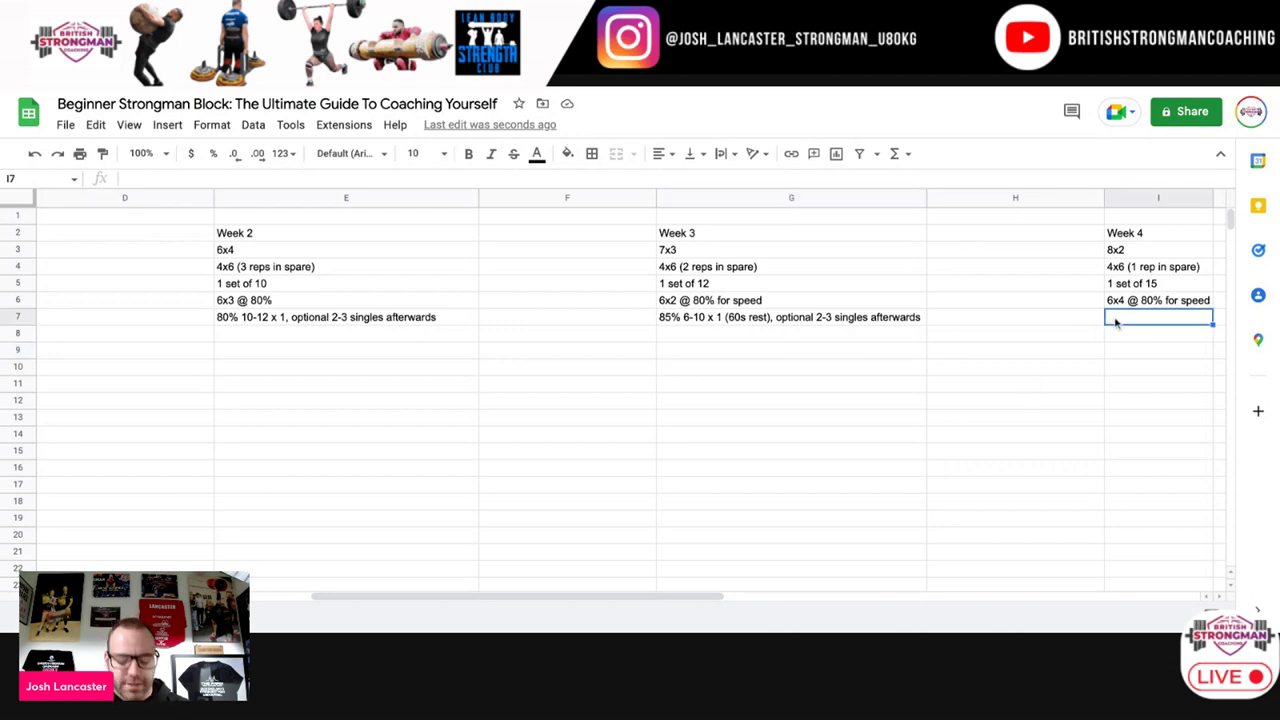
{"action": "type", "text": "6 singles"}
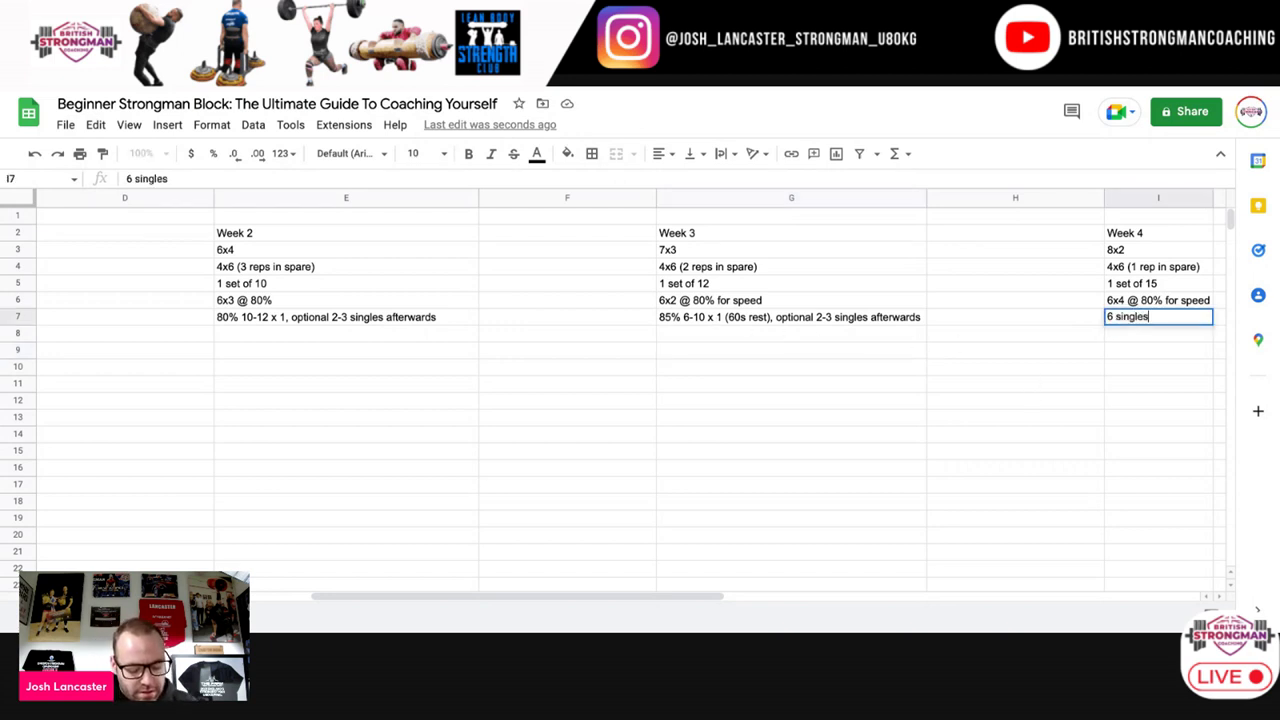
{"action": "type", "text": " @ 88%"}
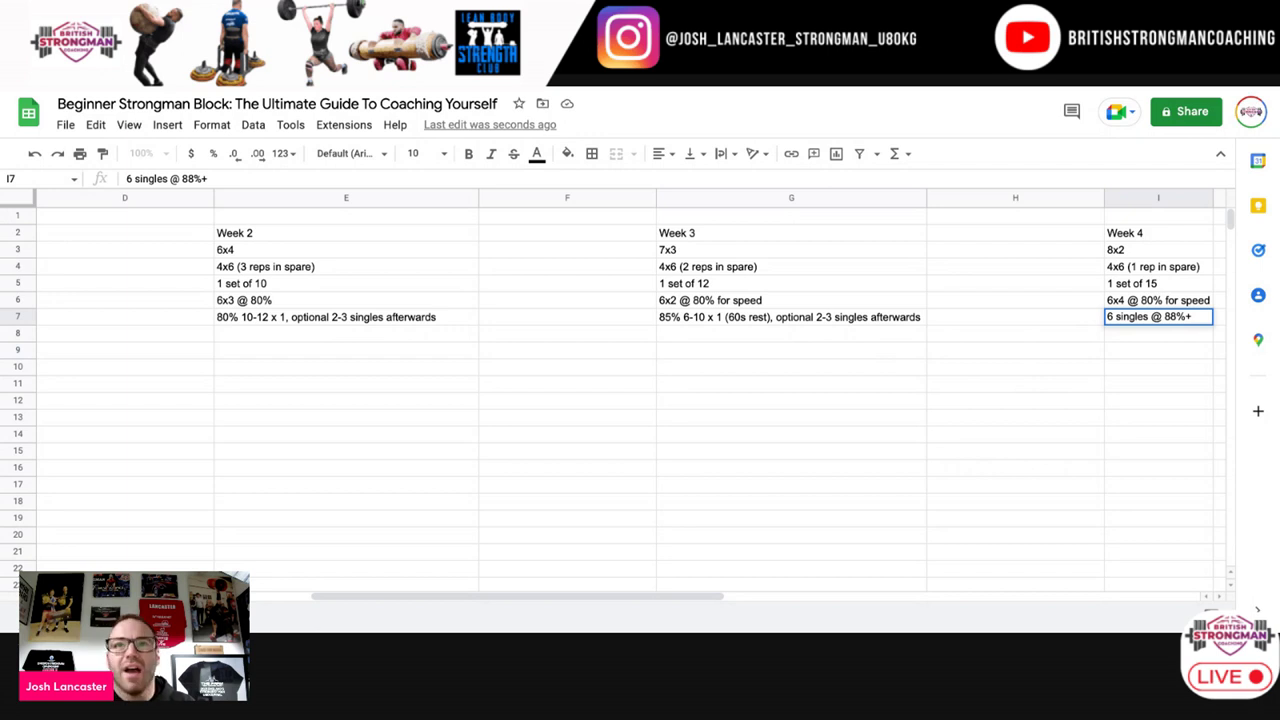
{"action": "type", "text": "+"}
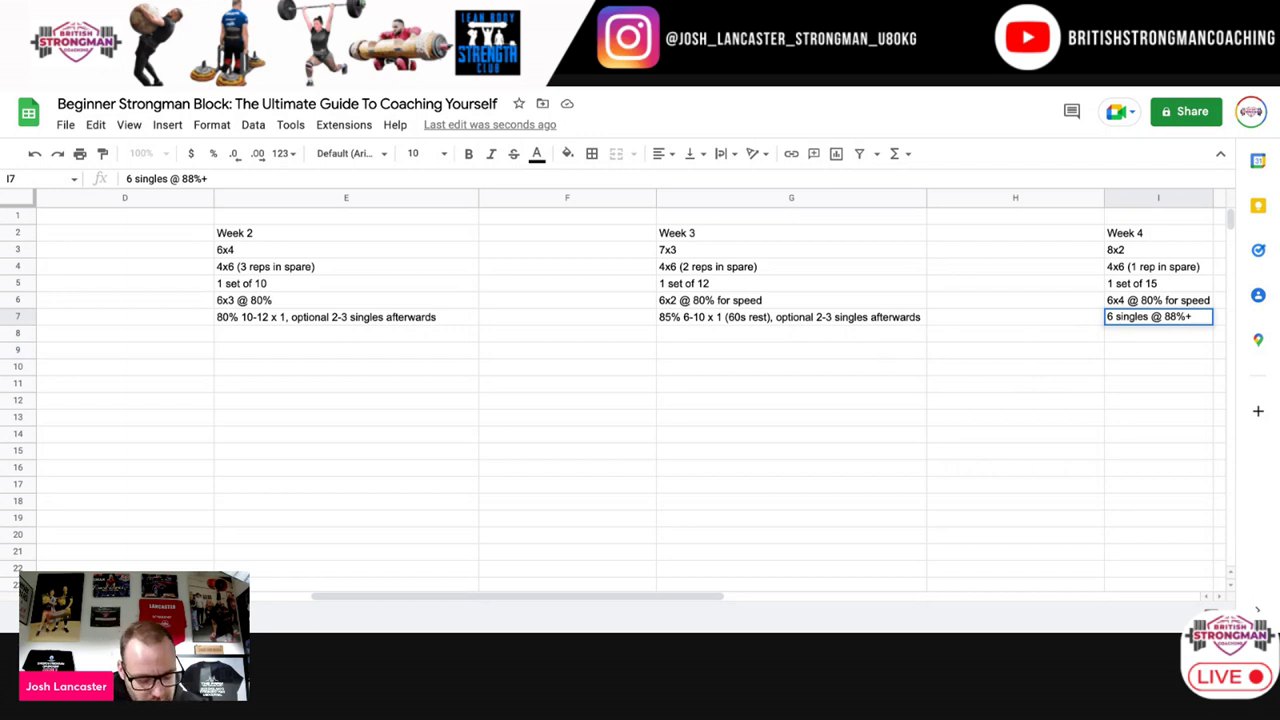
{"action": "type", "text": " (785s rest"}
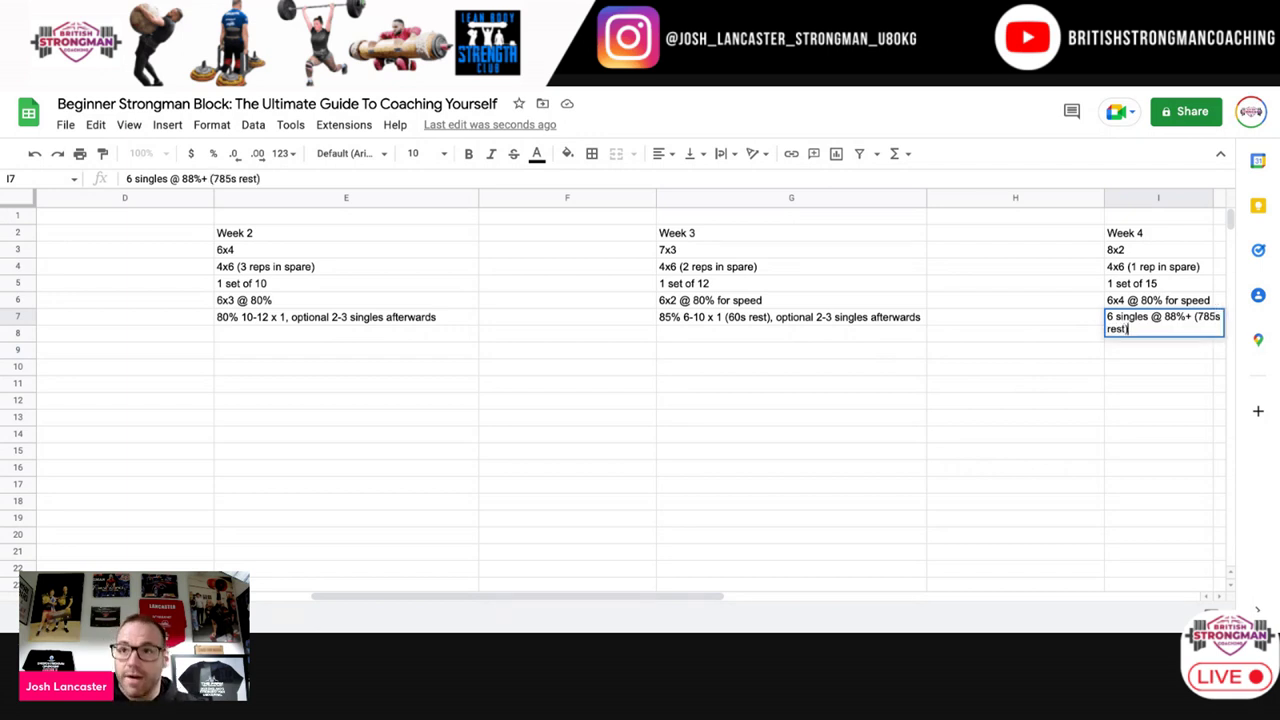
{"action": "type", "text": ")"}
{"action": "key", "text": "Return"}
{"action": "left_click", "coordinate": [1193, 320]}
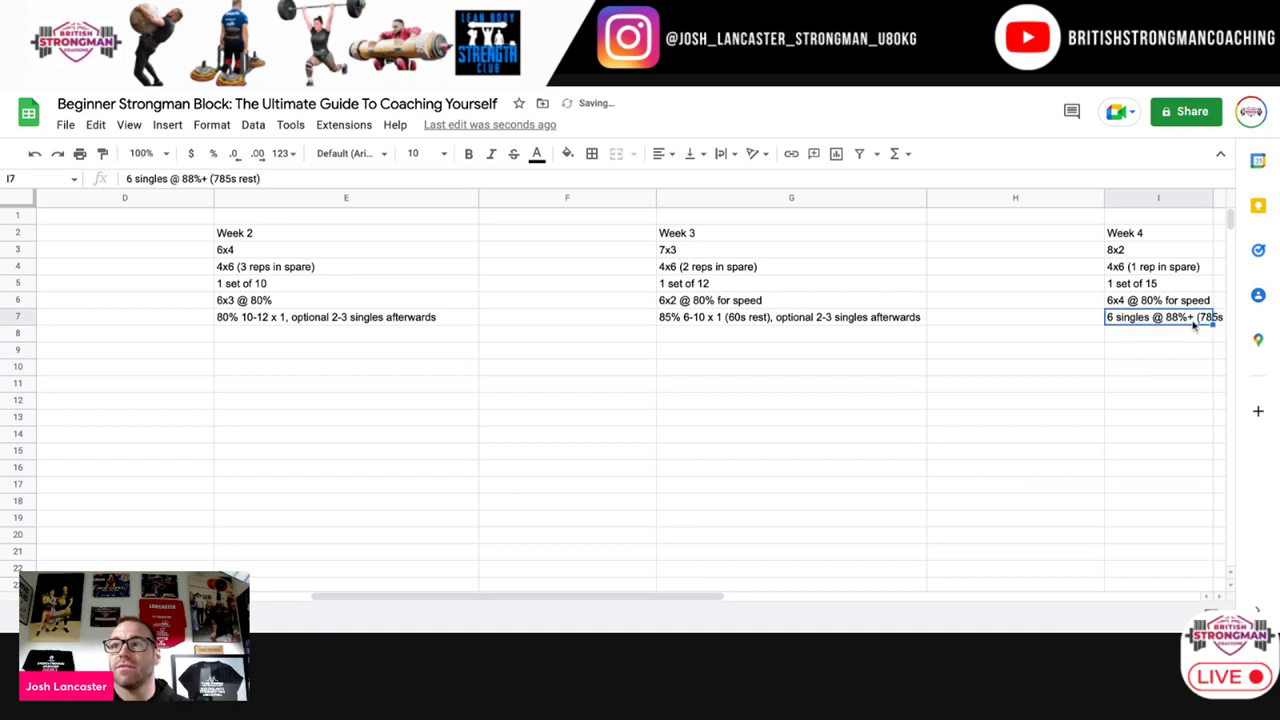
{"action": "double_click", "coordinate": [1210, 318]}
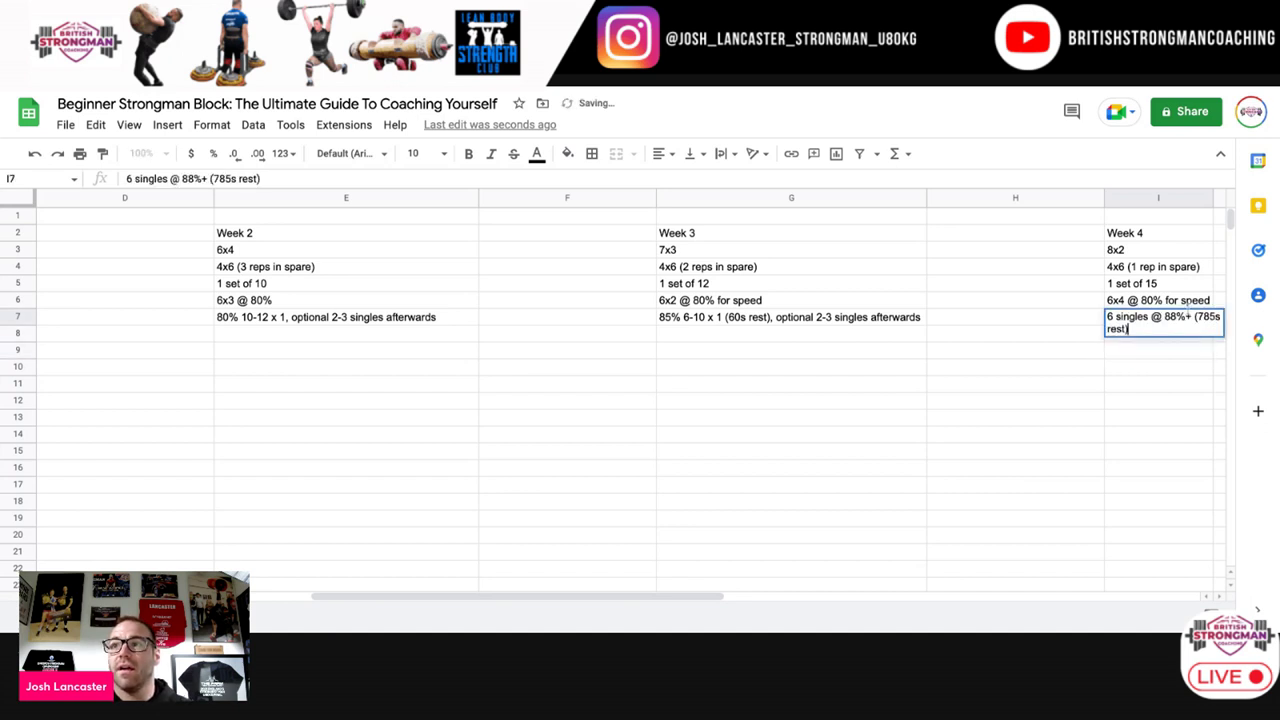
{"action": "left_click", "coordinate": [231, 179]}
{"action": "key", "text": "BackSpace"}
{"action": "left_click", "coordinate": [428, 368]}
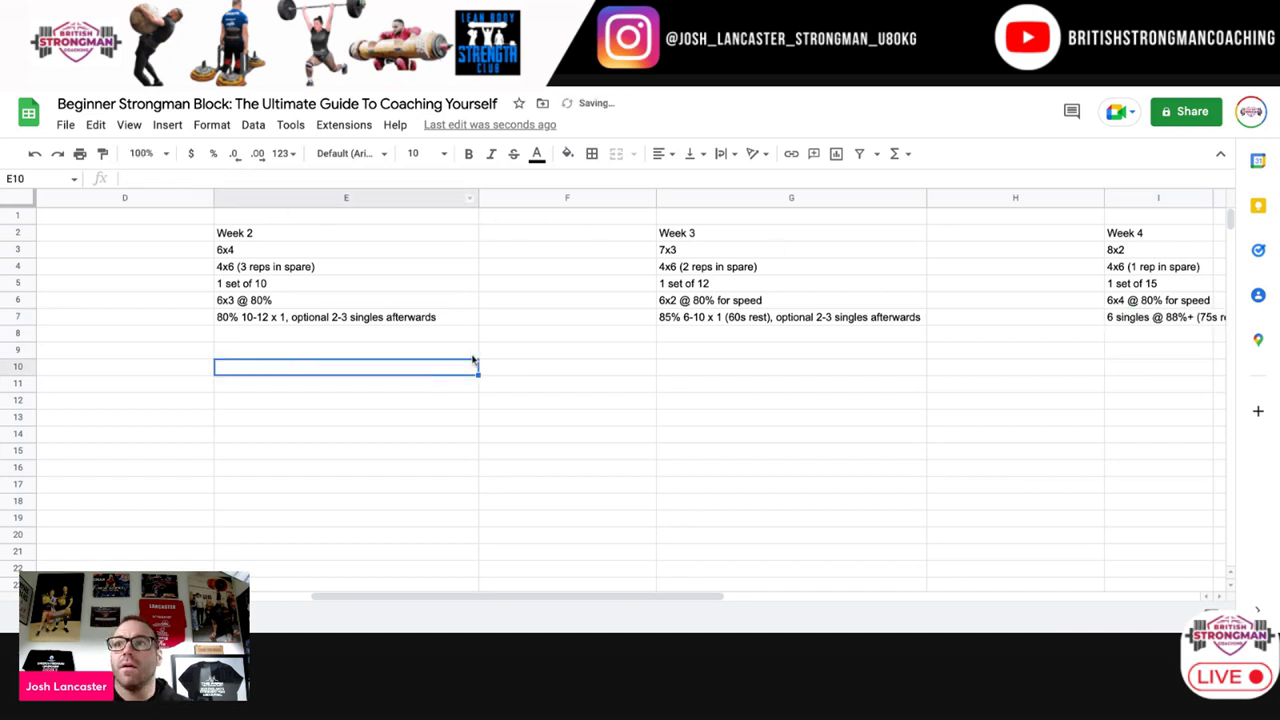
Step: Fit column I's width to its contents
{"action": "left_click", "coordinate": [993, 355]}
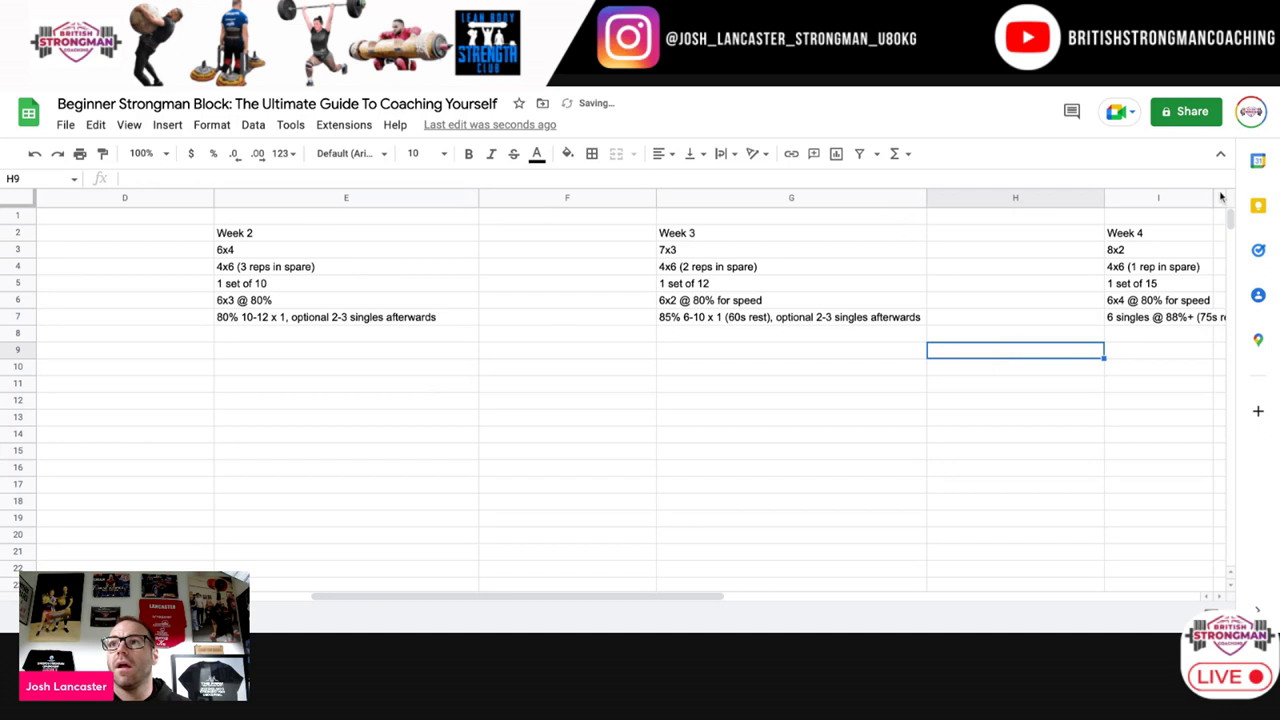
{"action": "left_click", "coordinate": [1138, 404]}
{"action": "scroll", "coordinate": [1109, 352], "scroll_direction": "right", "scroll_amount": 2}
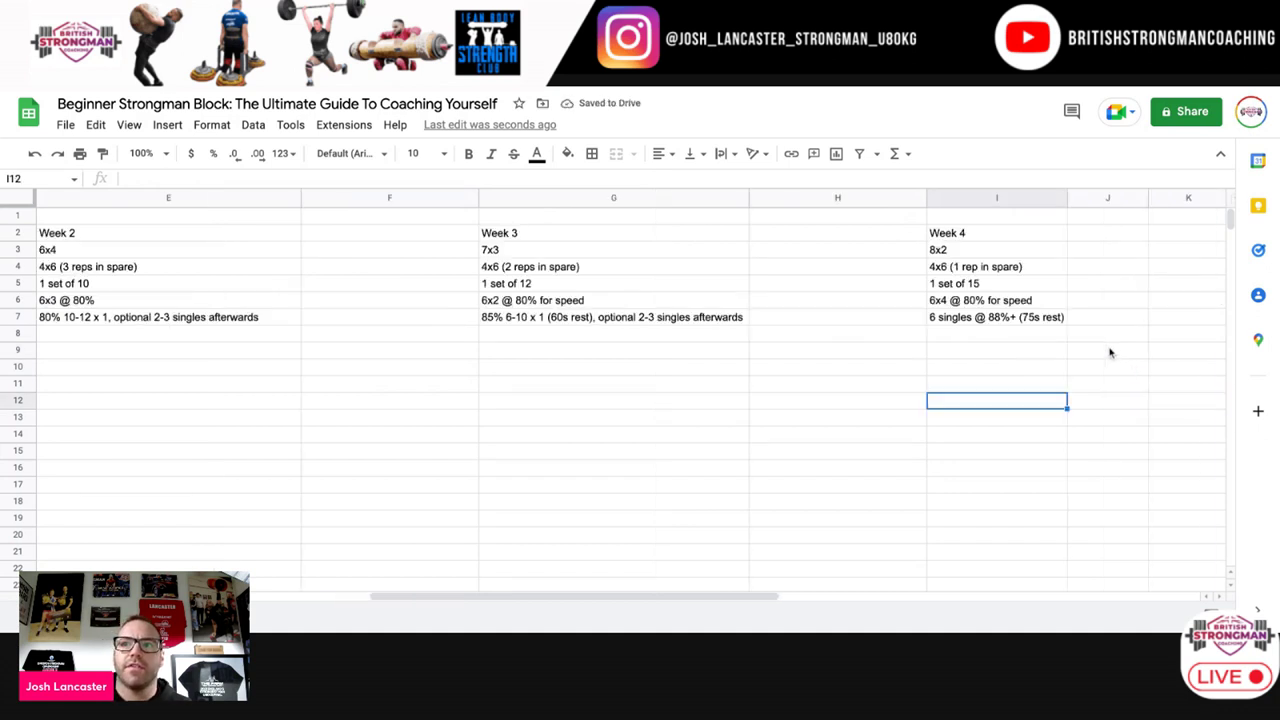
{"action": "scroll", "coordinate": [931, 334], "scroll_direction": "right", "scroll_amount": 2}
Step: Enter "Axle Push Press / Jerk" in B8 as the variation for the Push Press/ Jerk exercise
{"action": "scroll", "coordinate": [1006, 343], "scroll_direction": "left", "scroll_amount": 10}
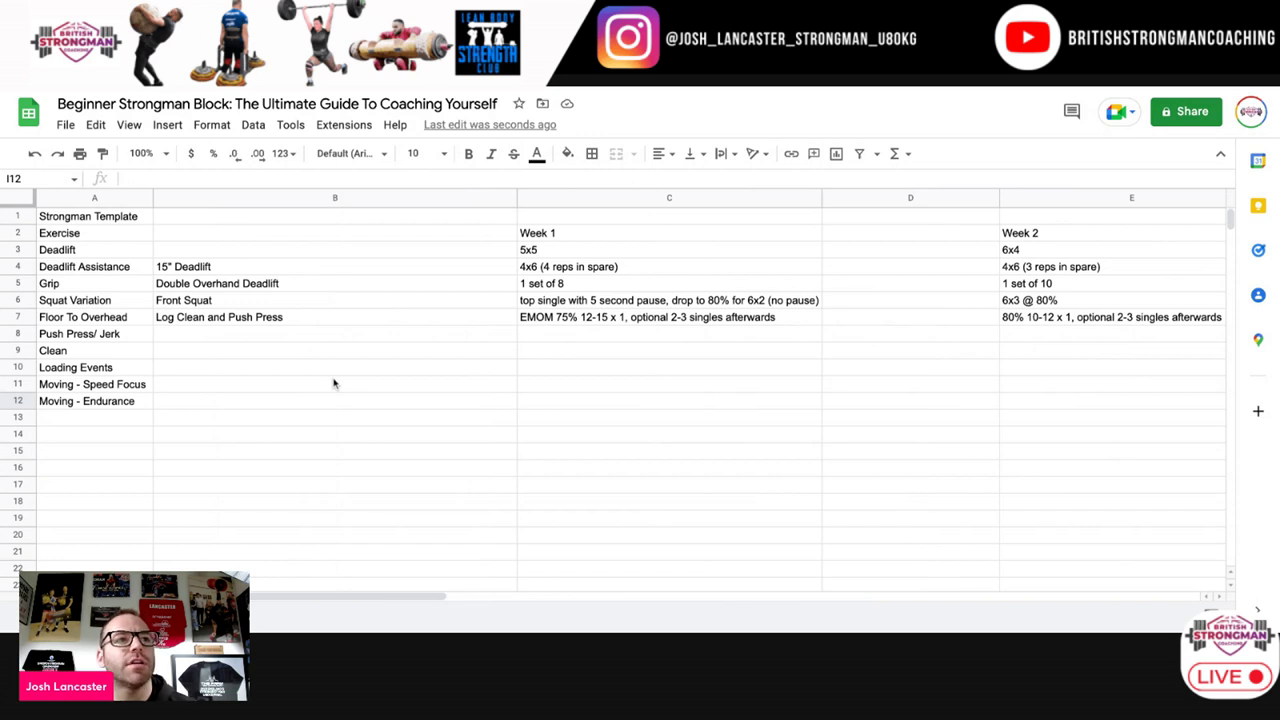
{"action": "left_click", "coordinate": [406, 340]}
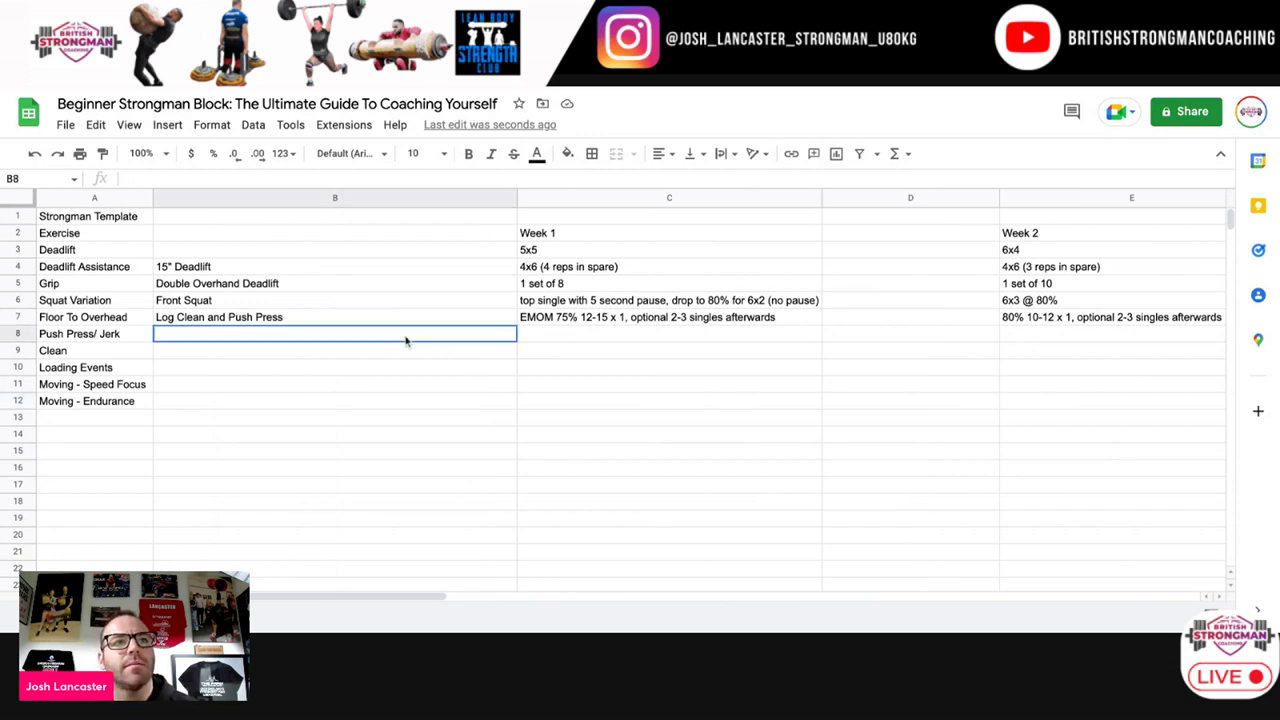
{"action": "type", "text": "A"}
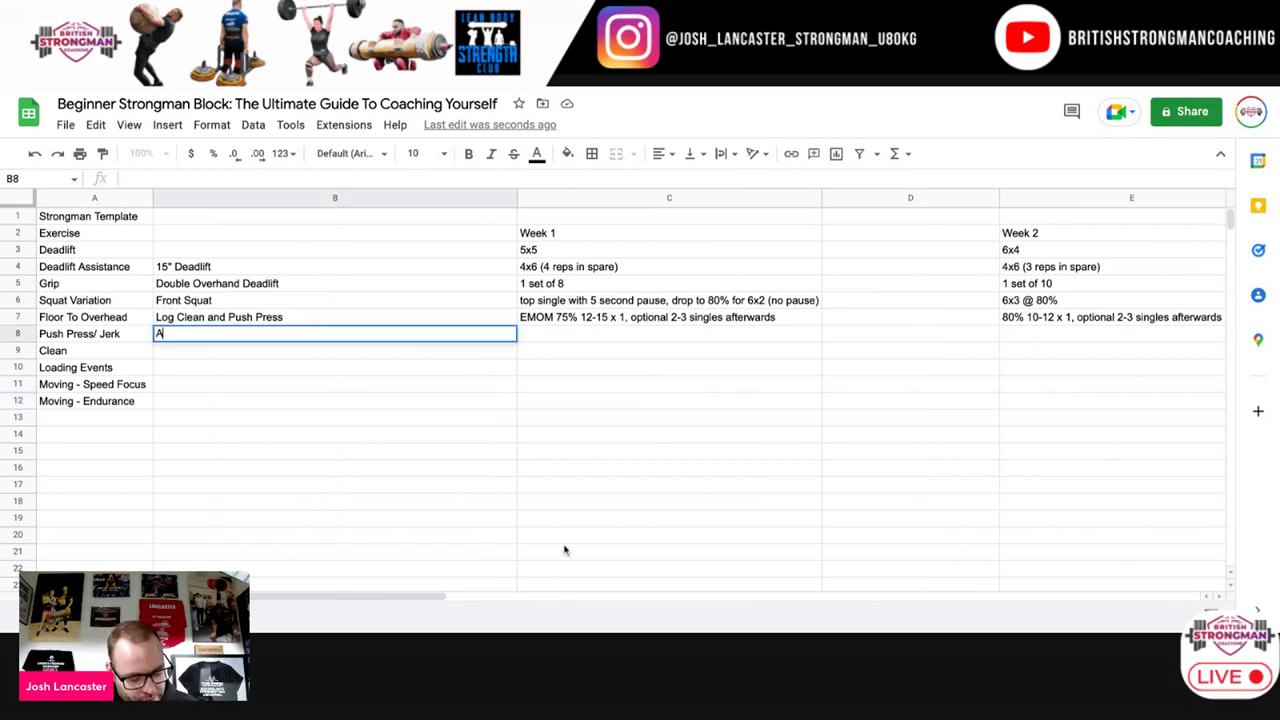
{"action": "type", "text": "xle Pushj"}
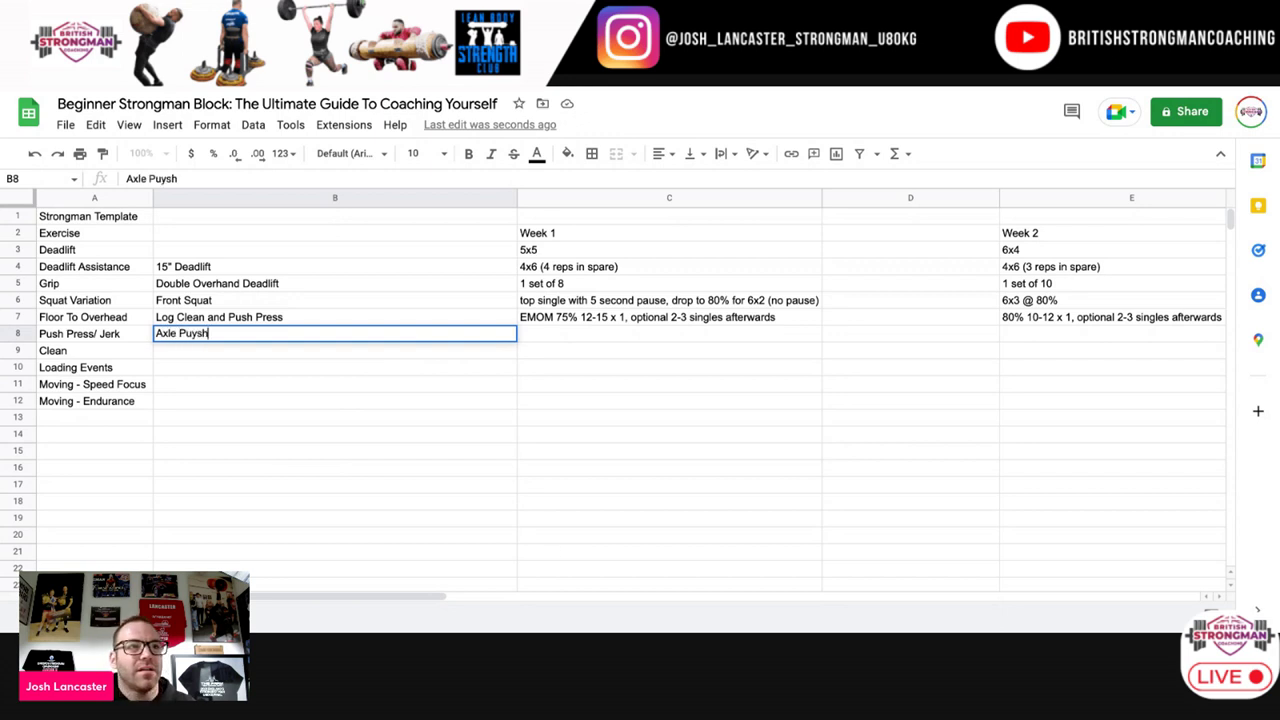
{"action": "key", "text": "BackSpace"}
{"action": "key", "text": "BackSpace"}
{"action": "key", "text": "BackSpace"}
{"action": "type", "text": "sh/ "}
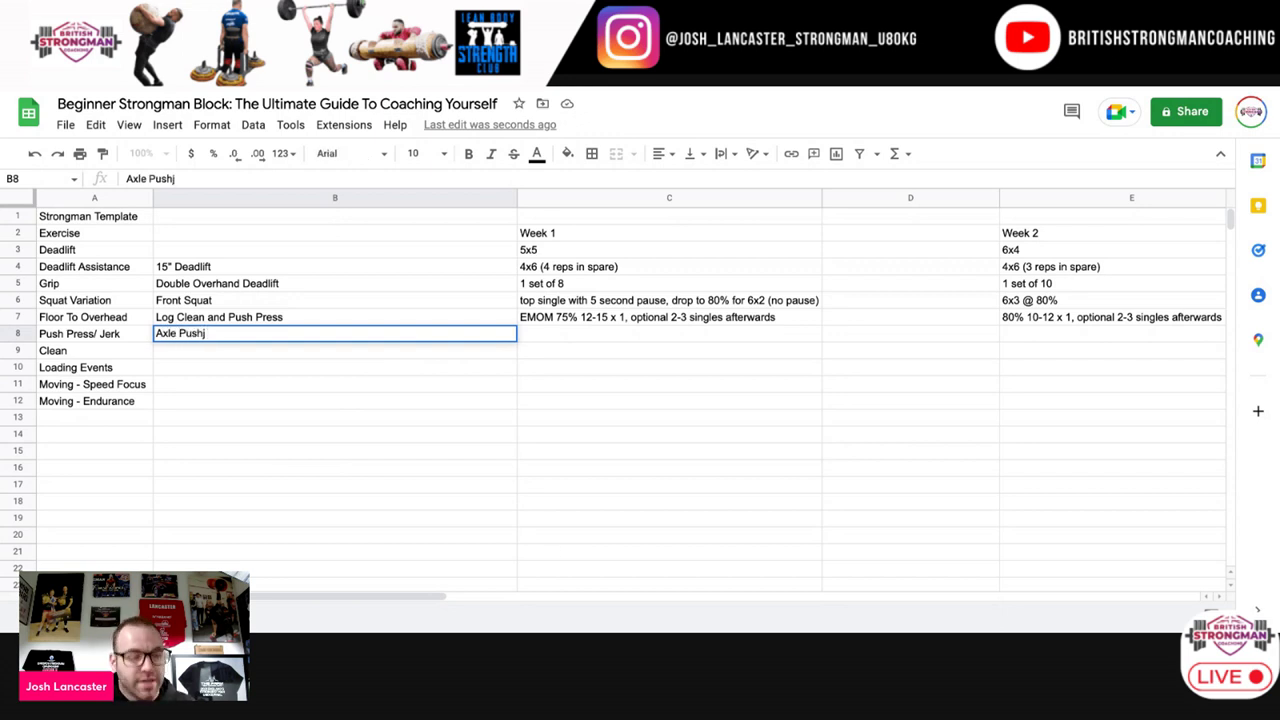
{"action": "type", "text": " Press"}
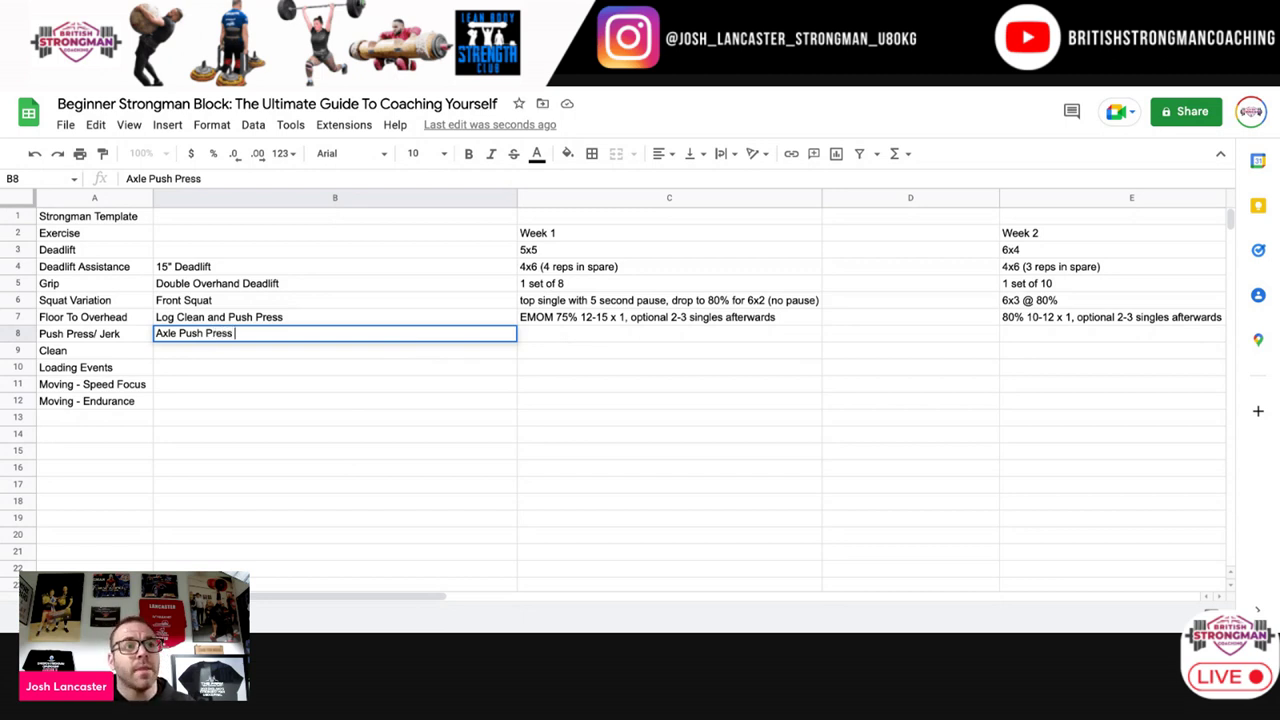
{"action": "type", "text": " / Jerk"}
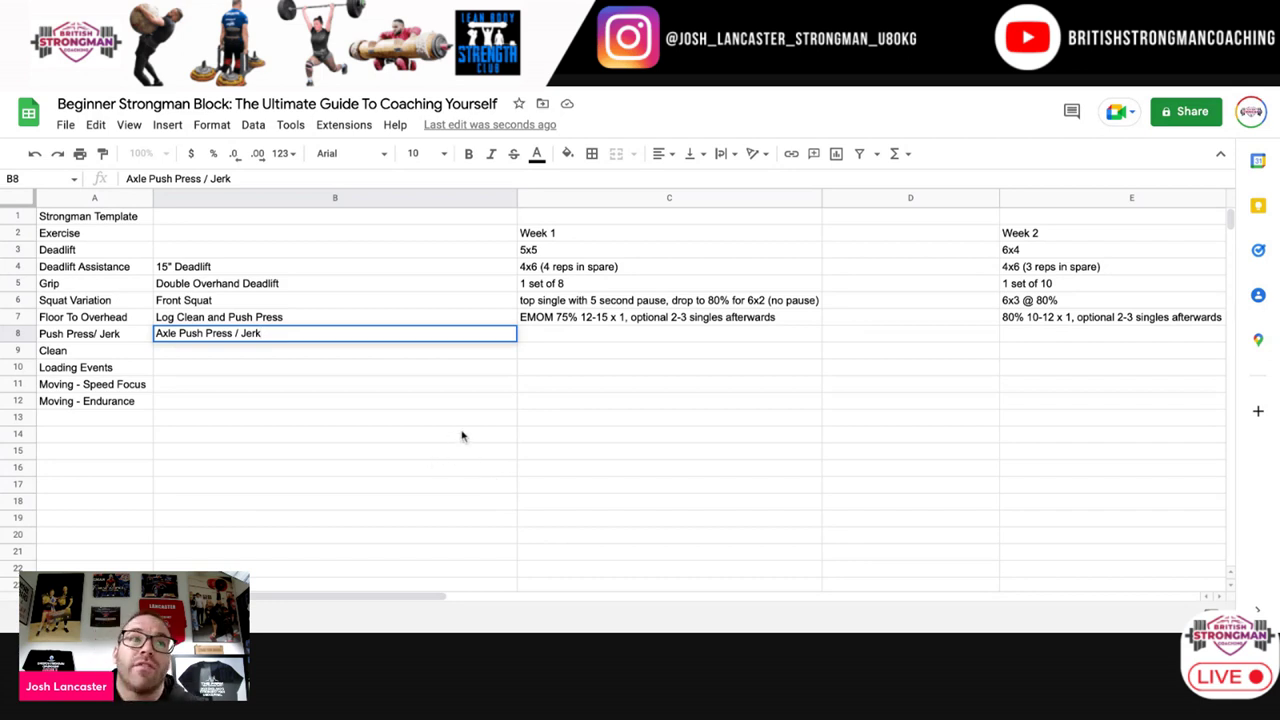
{"action": "key", "text": "Return"}
{"action": "left_click", "coordinate": [422, 338]}
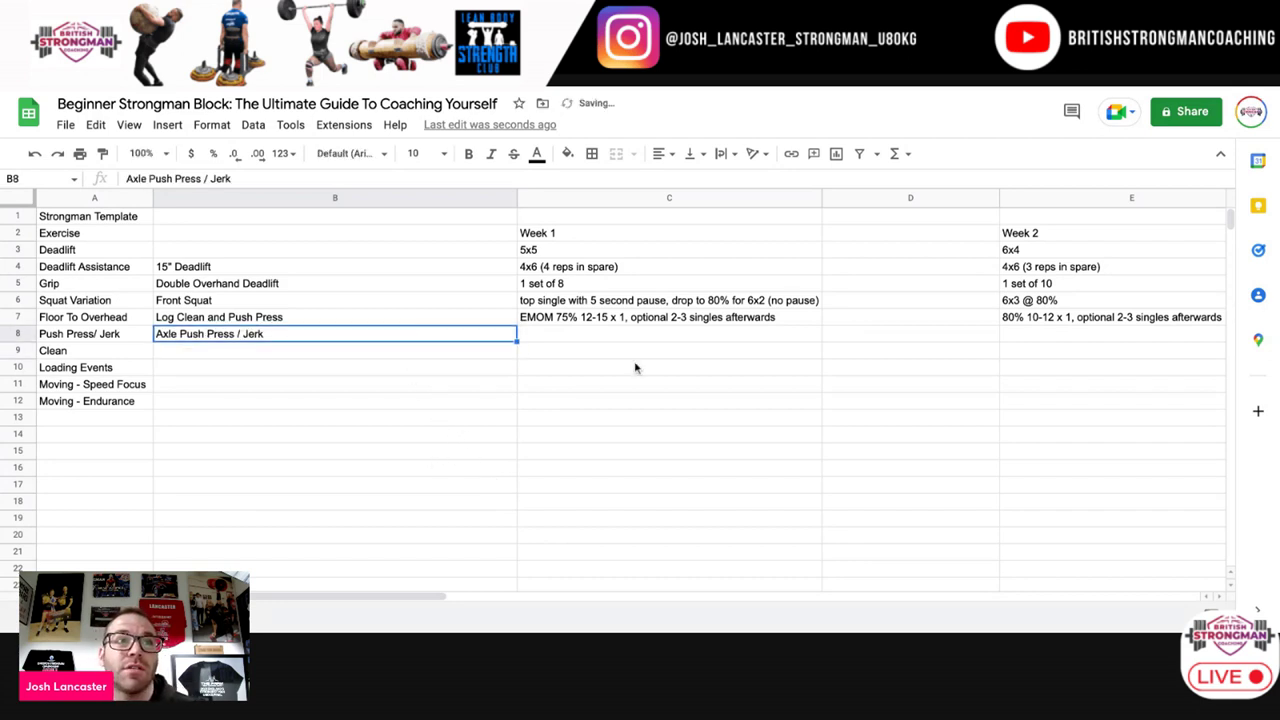
Step: Enter "8x3 (3s pause in rack on each)" as the Week 1 Push Press/ Jerk entry in C8
{"action": "left_click", "coordinate": [562, 341]}
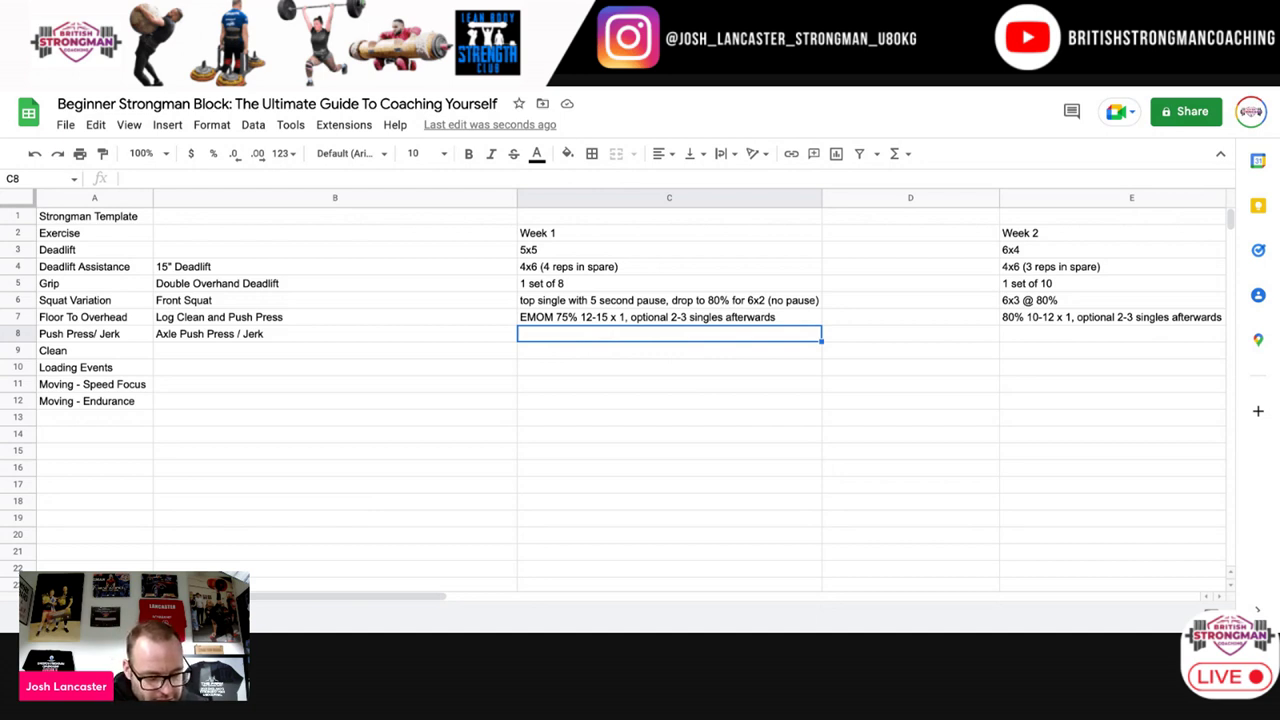
{"action": "type", "text": "8x3"}
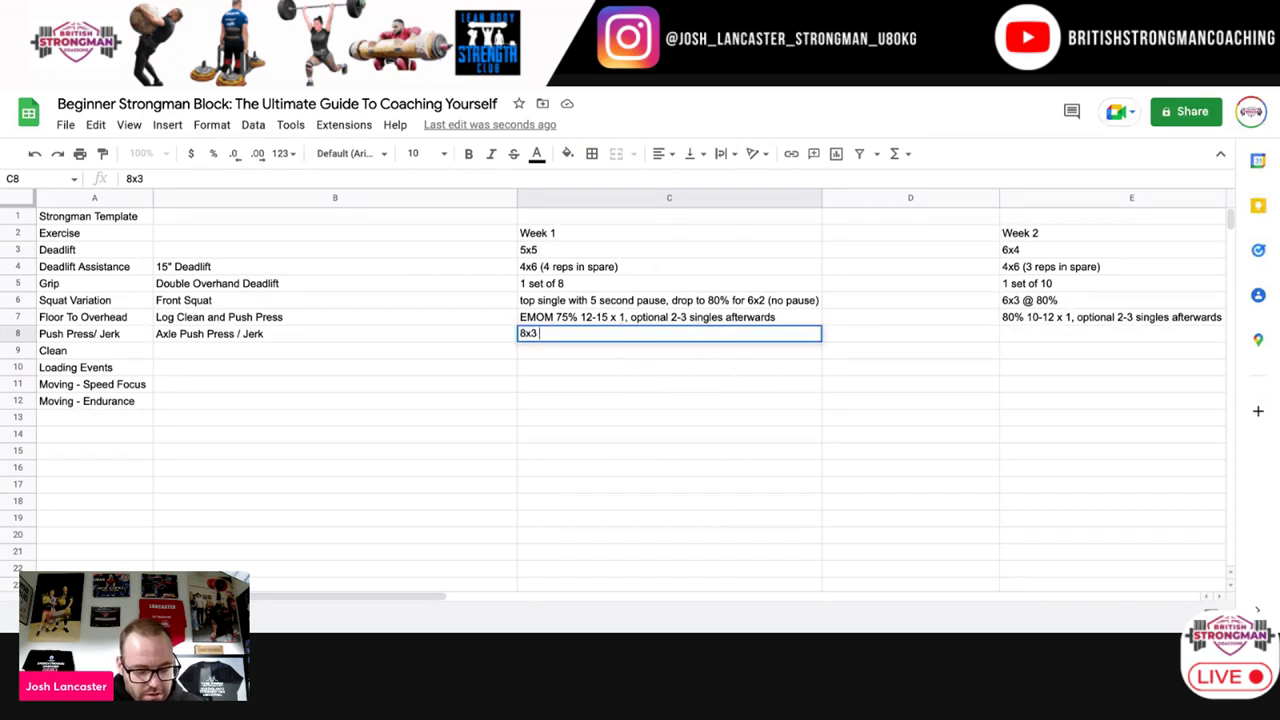
{"action": "type", "text": "3s"}
{"action": "type", "text": "ause"}
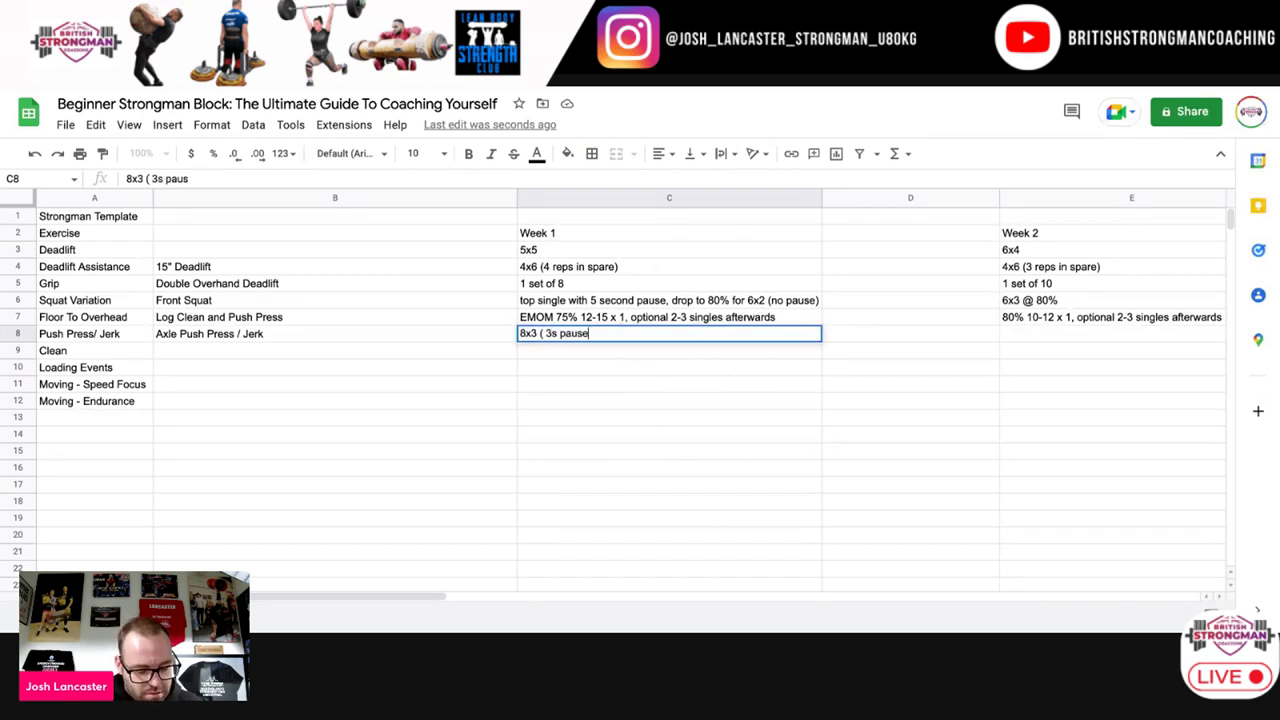
{"action": "type", "text": " in rack on each"}
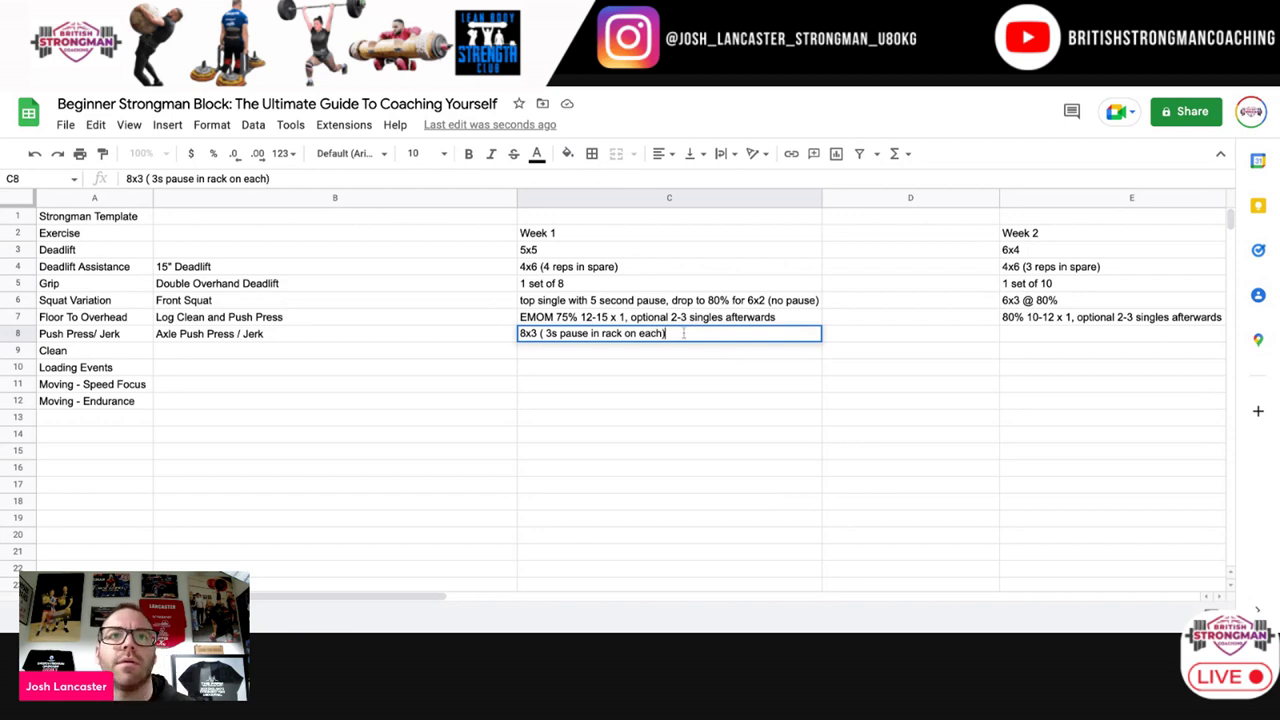
{"action": "type", "text": ")"}
{"action": "left_click", "coordinate": [547, 333]}
{"action": "key", "text": "BackSpace"}
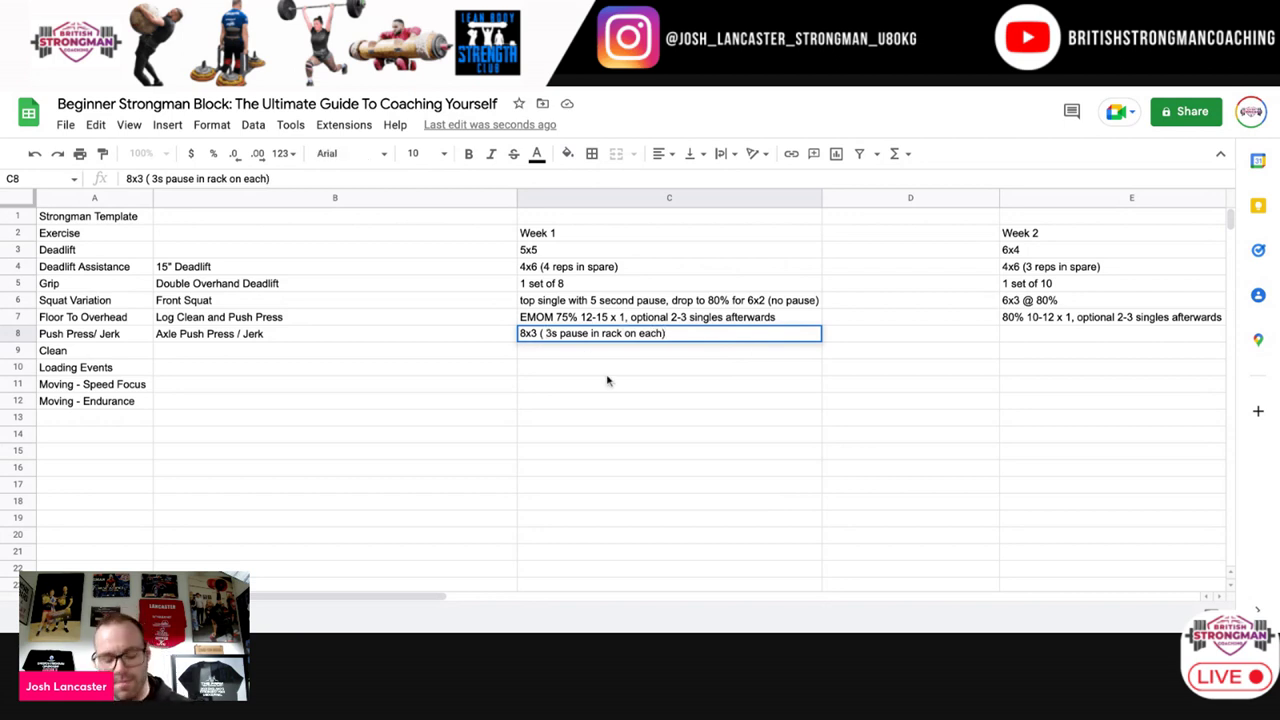
{"action": "key", "text": "BackSpace"}
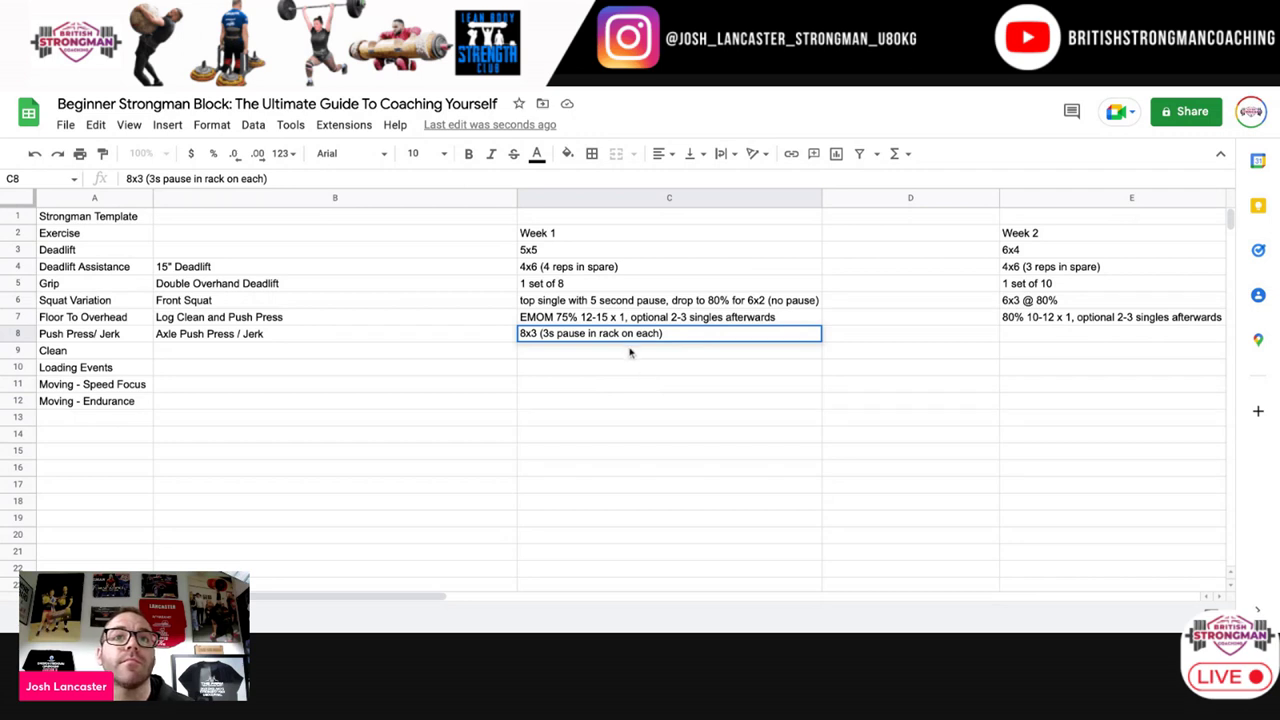
{"action": "left_click", "coordinate": [630, 352]}
{"action": "left_click", "coordinate": [622, 334]}
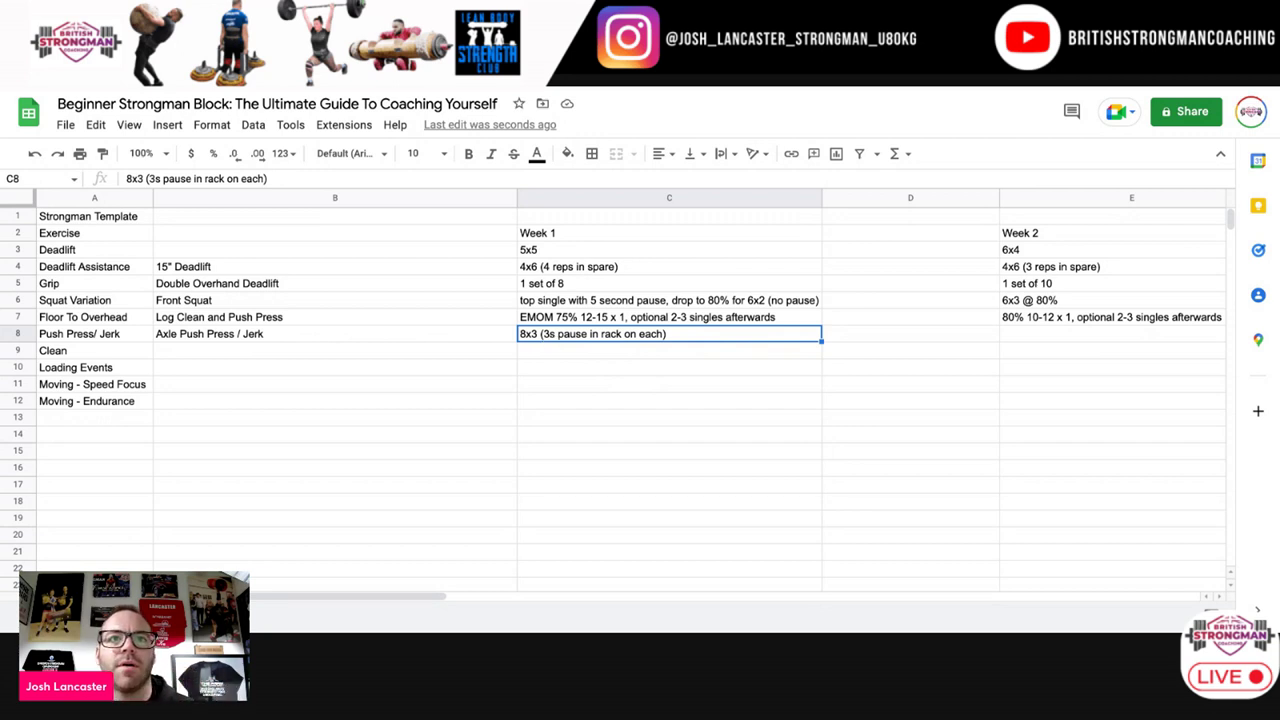
Step: Change the pause in the Week 1 Push Press/ Jerk entry in C8 to 2s
{"action": "double_click", "coordinate": [602, 334]}
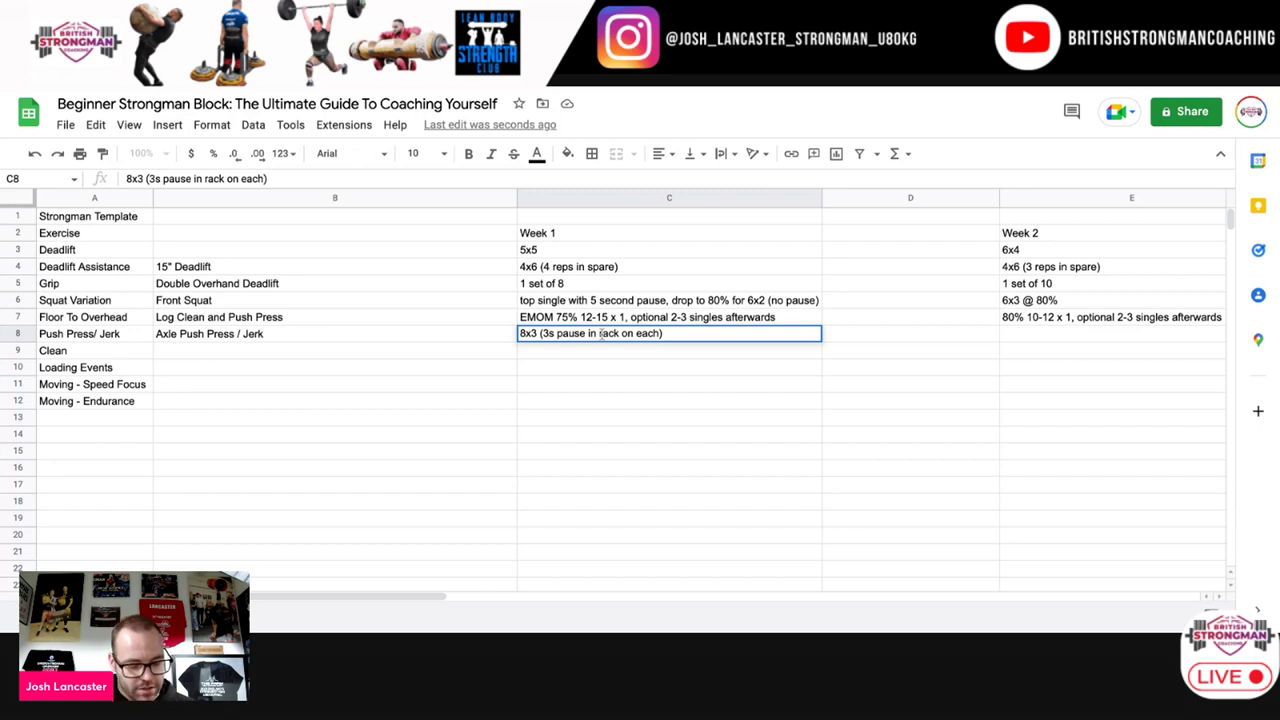
{"action": "left_click", "coordinate": [549, 333]}
{"action": "key", "text": "BackSpace"}
{"action": "type", "text": "2"}
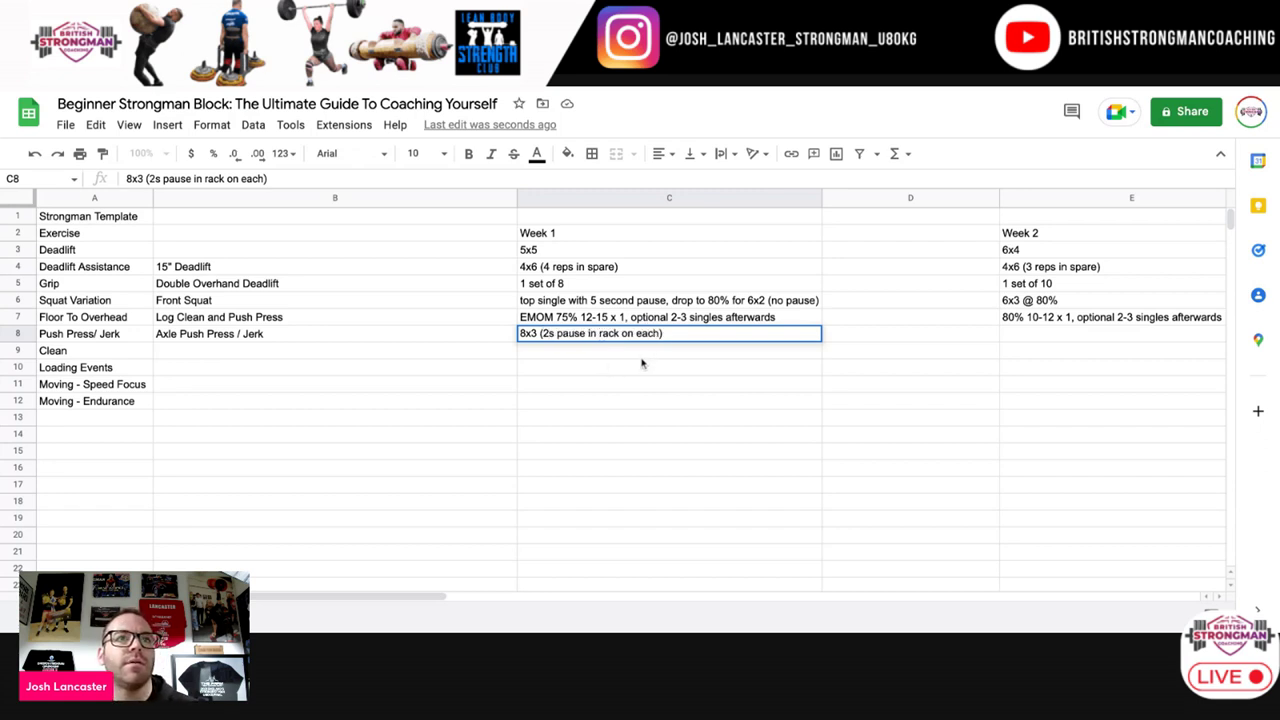
{"action": "key", "text": "Return"}
{"action": "left_click", "coordinate": [687, 338]}
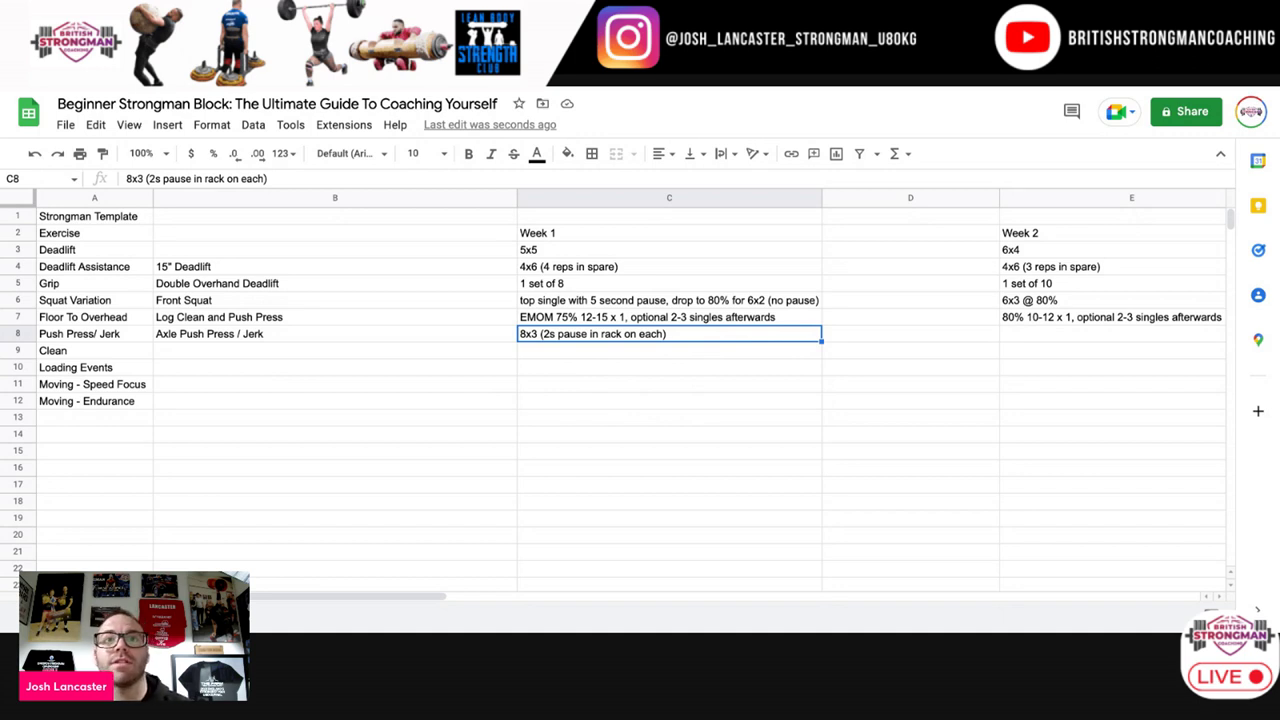
{"action": "left_click", "coordinate": [677, 350]}
Step: Copy the Week 1 Push Press/ Jerk entry from C8 into the Week 2 cell E8
{"action": "left_click", "coordinate": [678, 336]}
{"action": "right_click", "coordinate": [643, 337]}
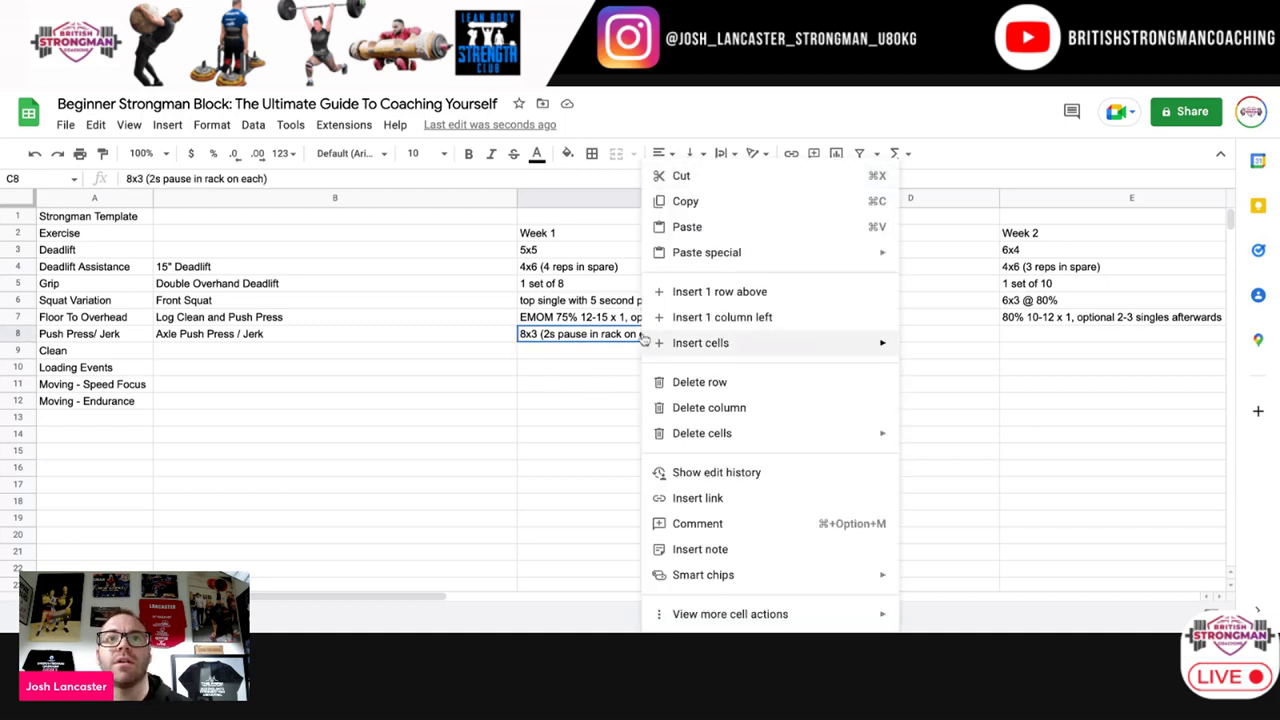
{"action": "left_click", "coordinate": [714, 200]}
{"action": "left_click", "coordinate": [1042, 337]}
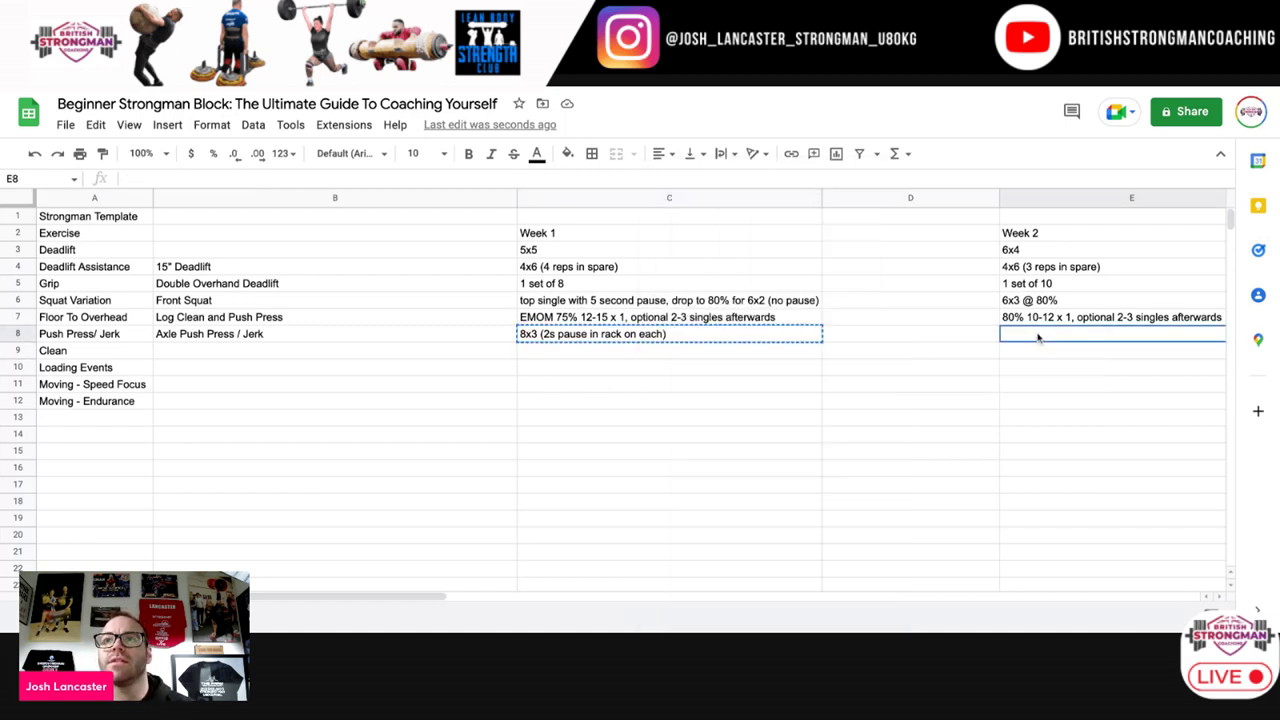
{"action": "right_click", "coordinate": [1040, 337]}
{"action": "left_click", "coordinate": [1080, 227]}
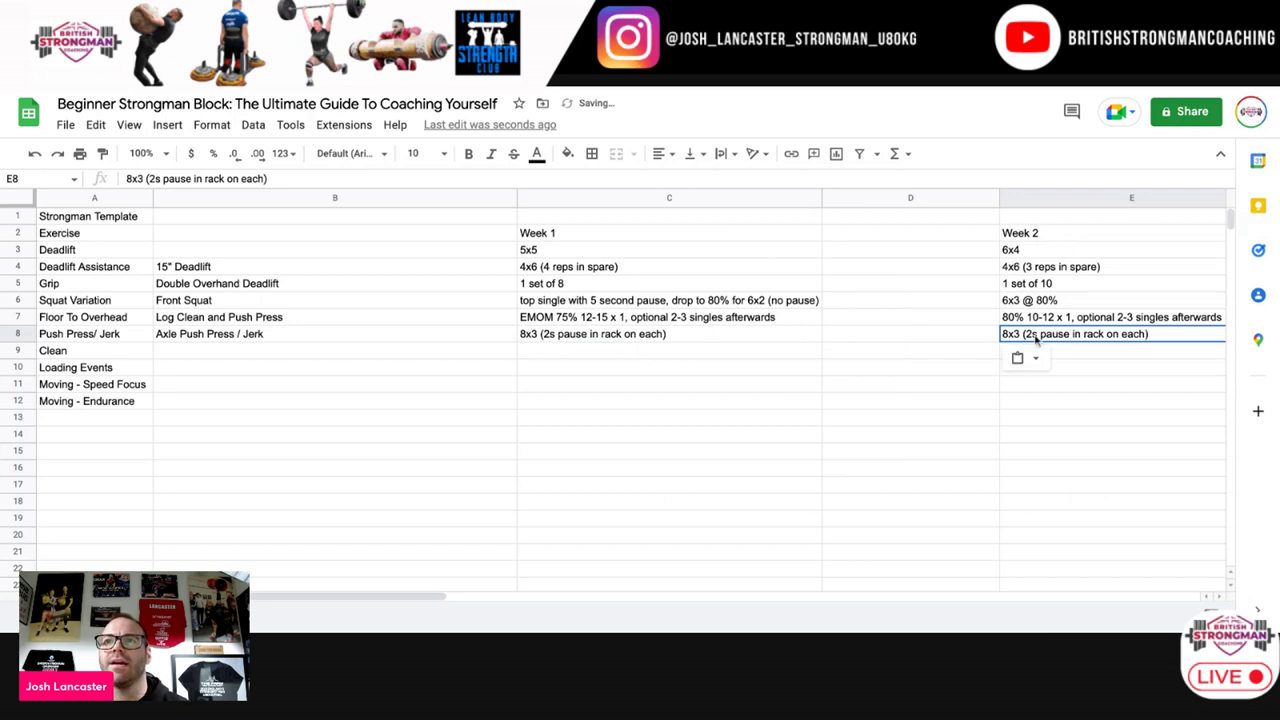
Step: Insert "slightly up in weight" after 8x3 in the Week 2 prescription for Axle Push Press / Jerk
{"action": "scroll", "coordinate": [1016, 338], "scroll_direction": "right", "scroll_amount": 2}
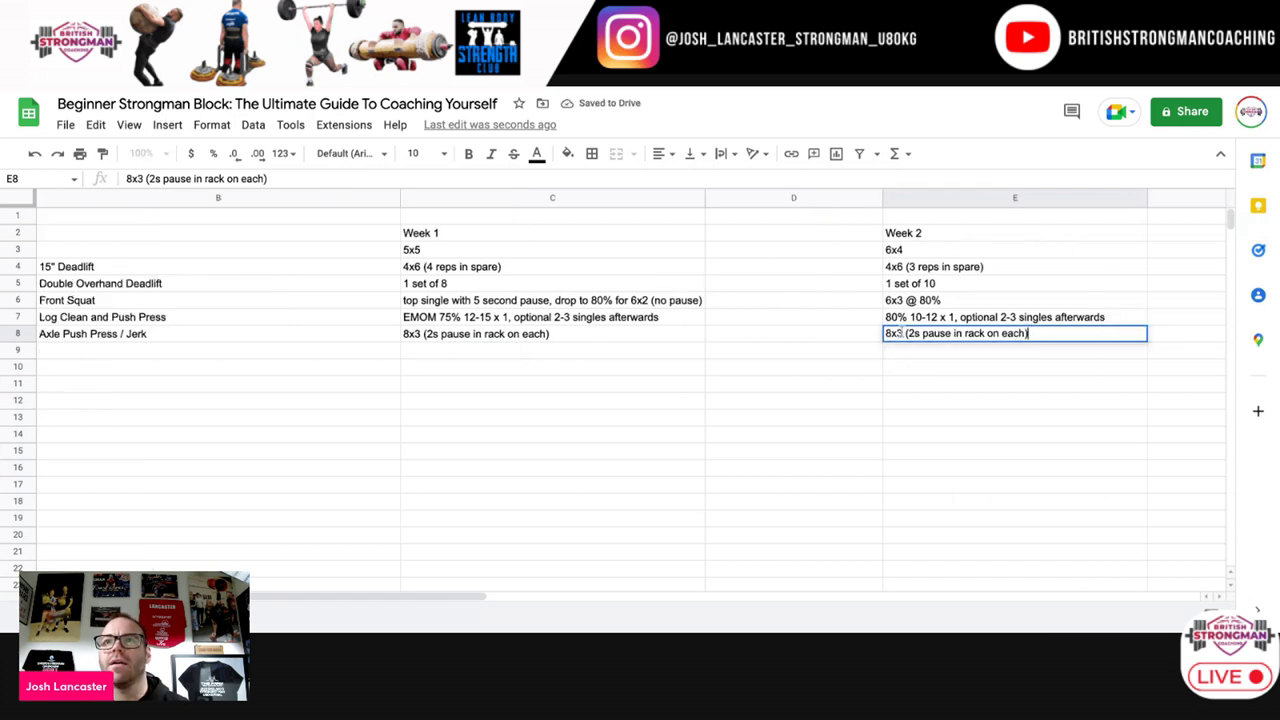
{"action": "type", "text": "slightly u"}
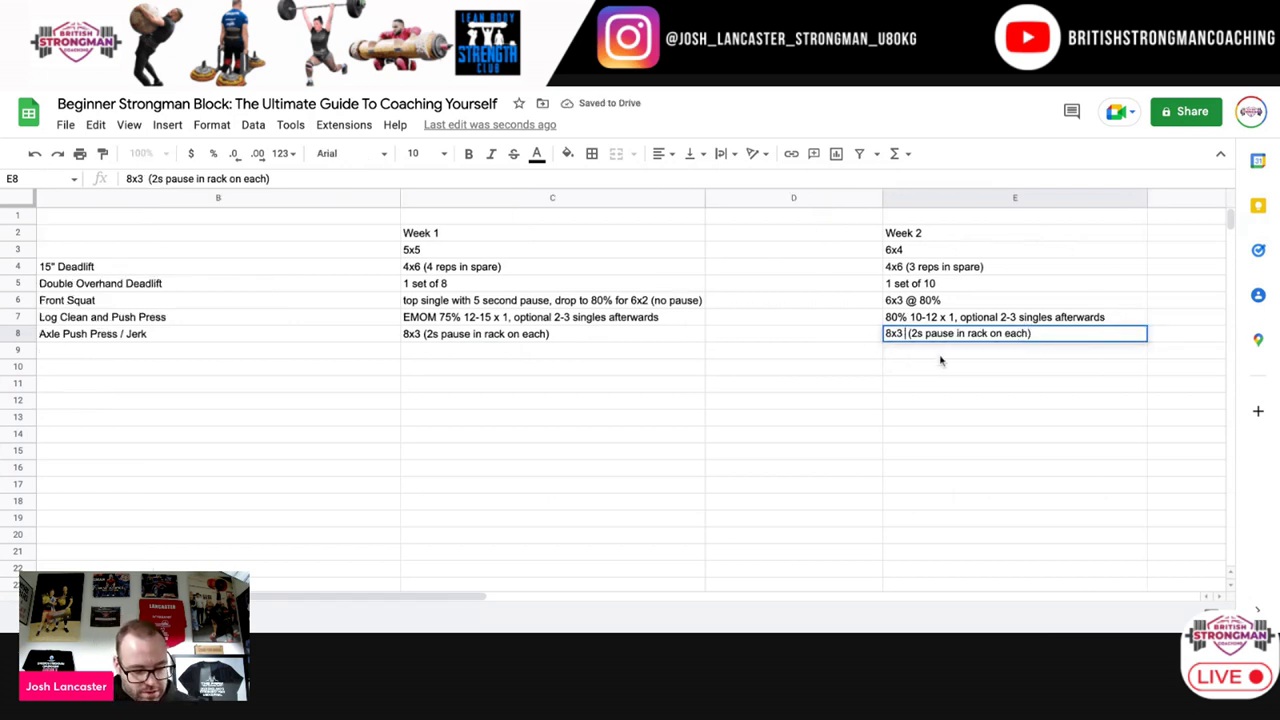
{"action": "type", "text": "p inb"}
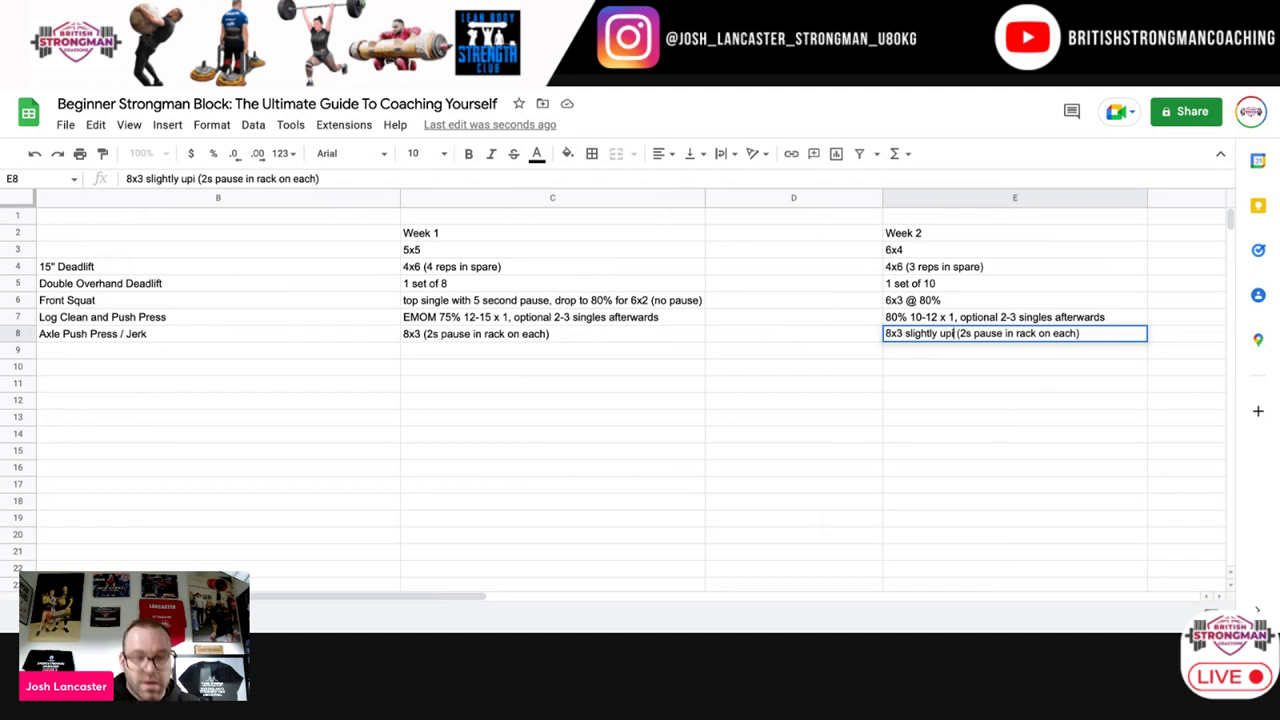
{"action": "key", "text": "BackSpace"}
{"action": "type", "text": "weight"}
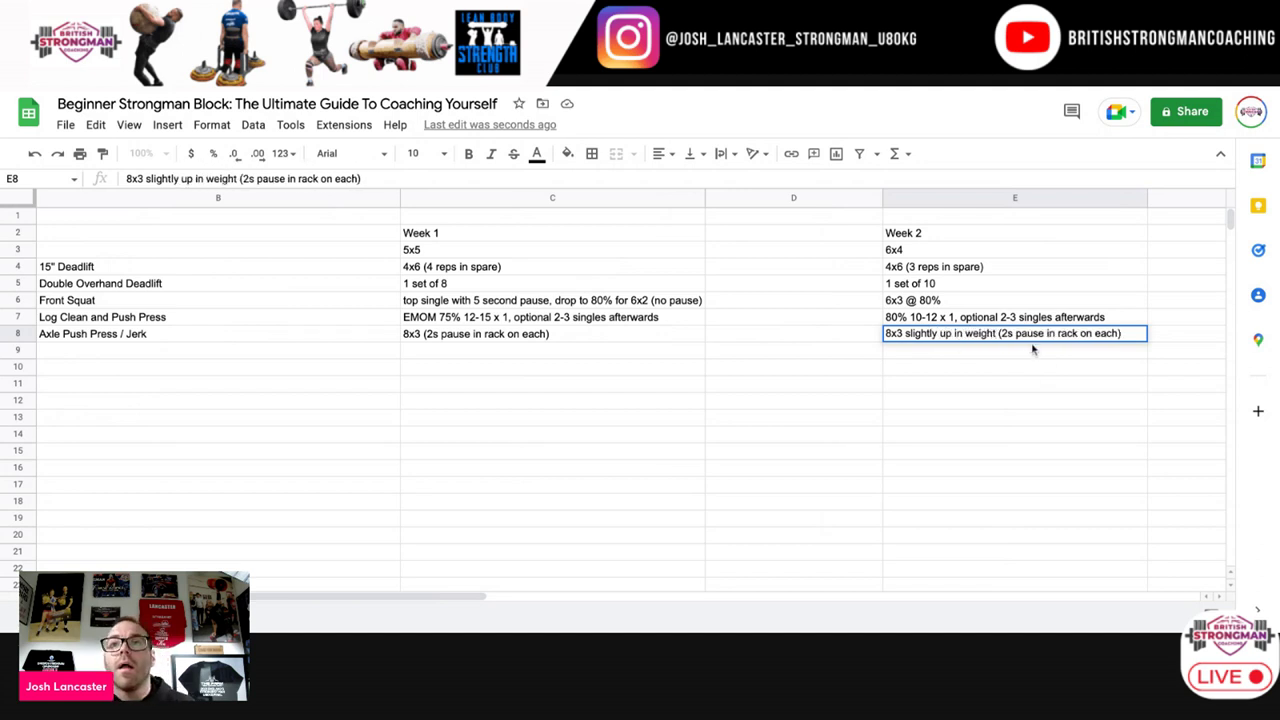
{"action": "key", "text": "Return"}
{"action": "key", "text": "Up"}
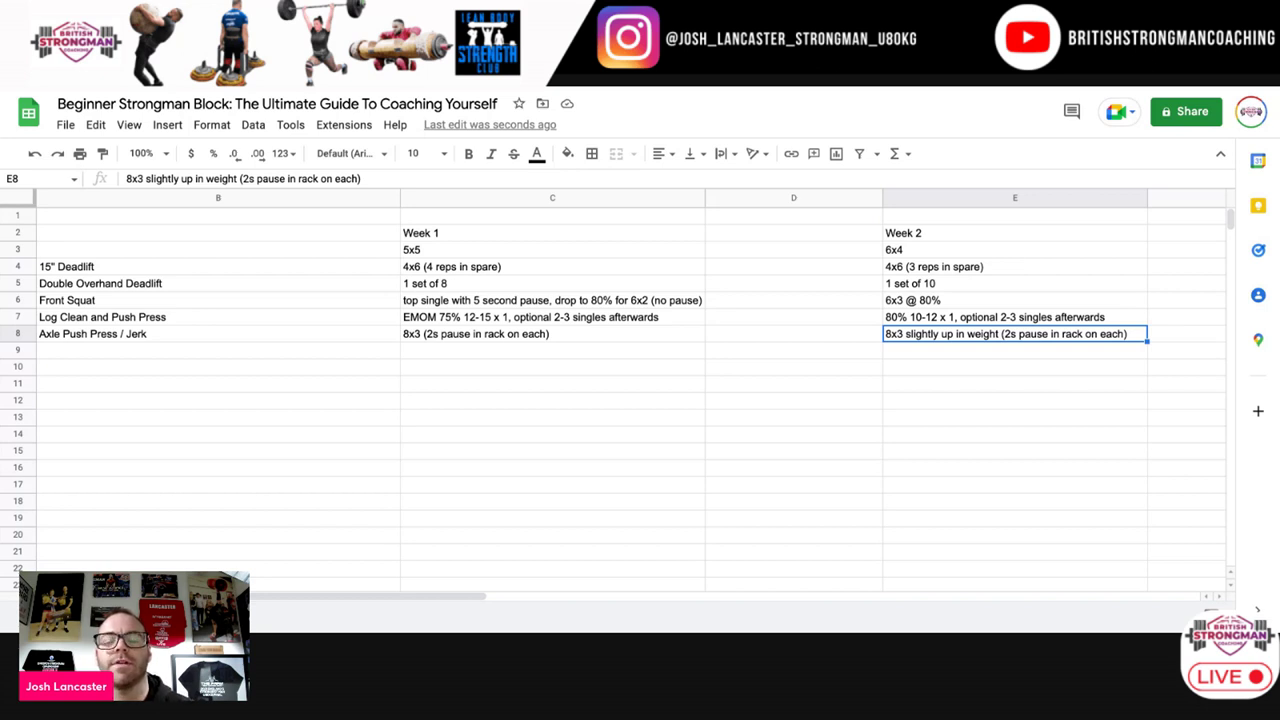
{"action": "left_click", "coordinate": [969, 352]}
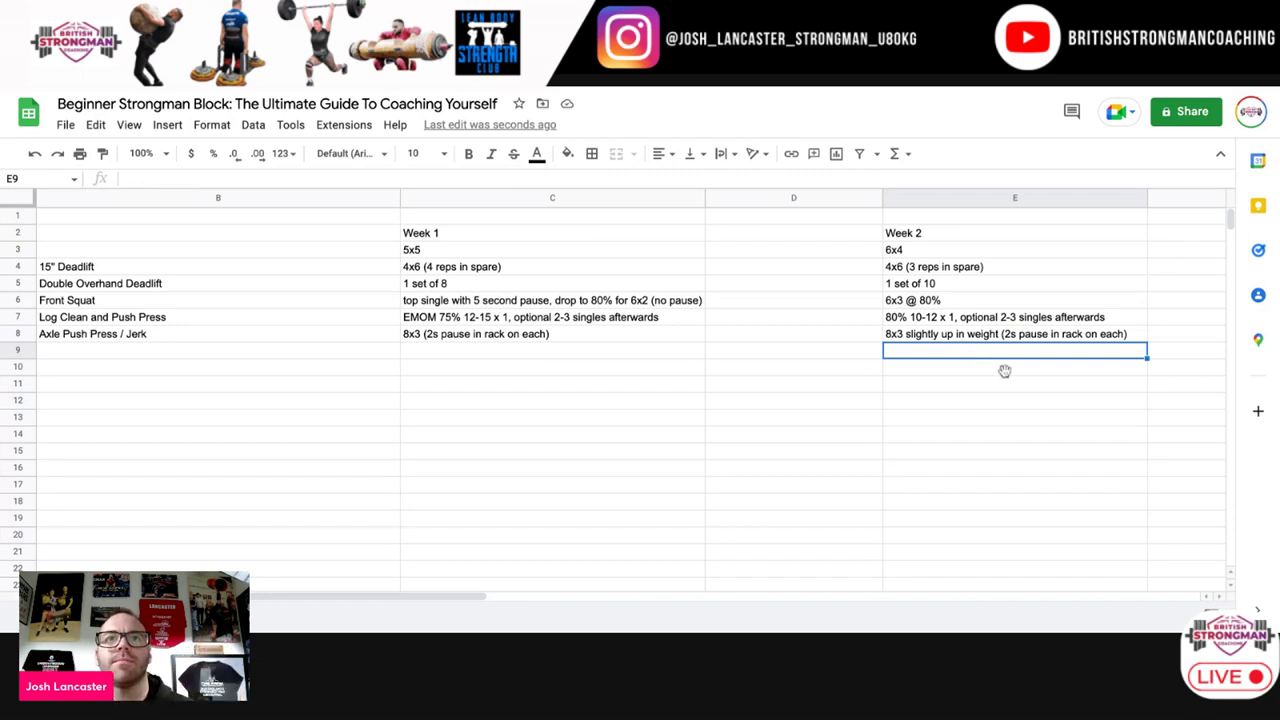
Step: Copy the Week 2 push press/jerk prescription into the same row of the Week 3 column
{"action": "left_click", "coordinate": [935, 334]}
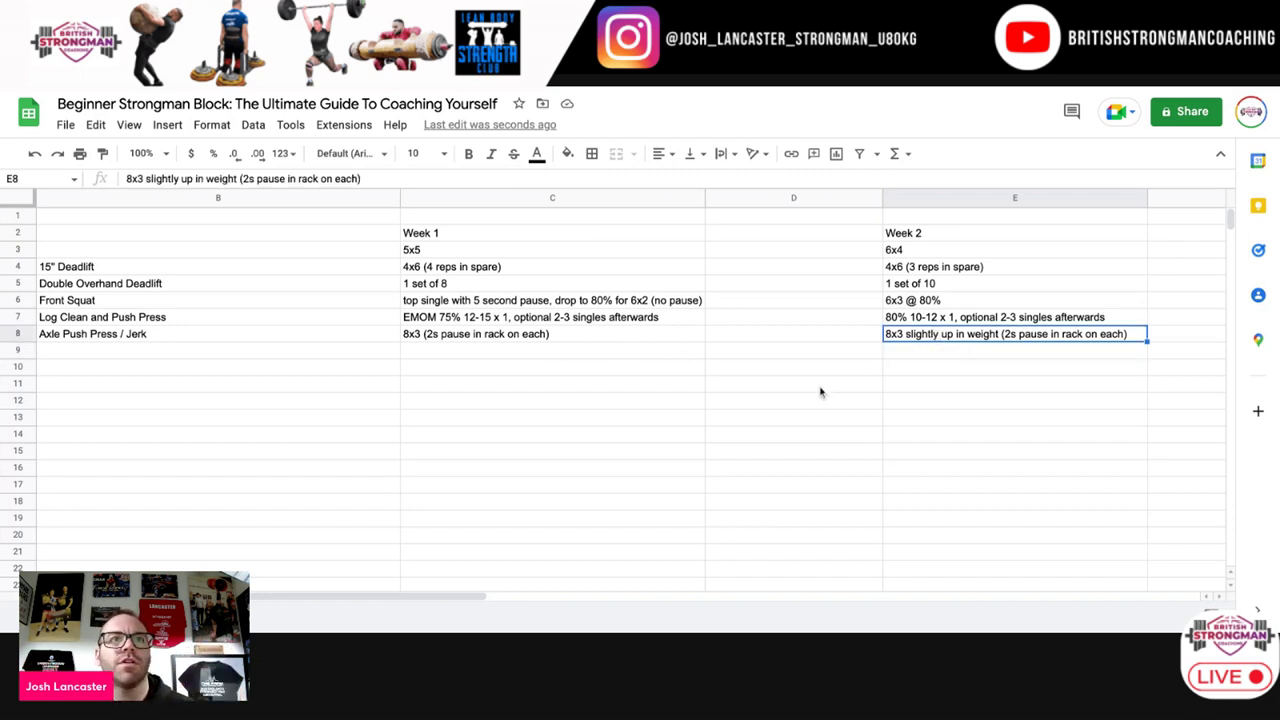
{"action": "scroll", "coordinate": [818, 392], "scroll_direction": "right", "scroll_amount": 2}
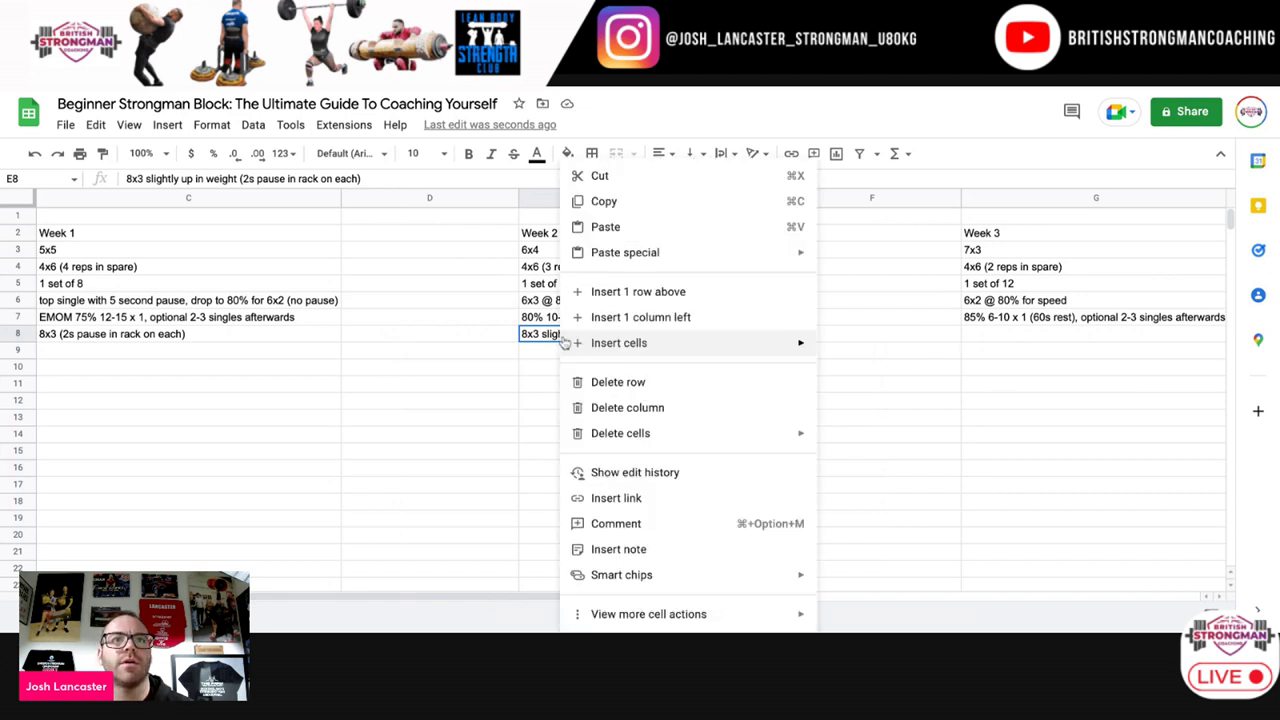
{"action": "right_click", "coordinate": [566, 340]}
{"action": "left_click", "coordinate": [593, 203]}
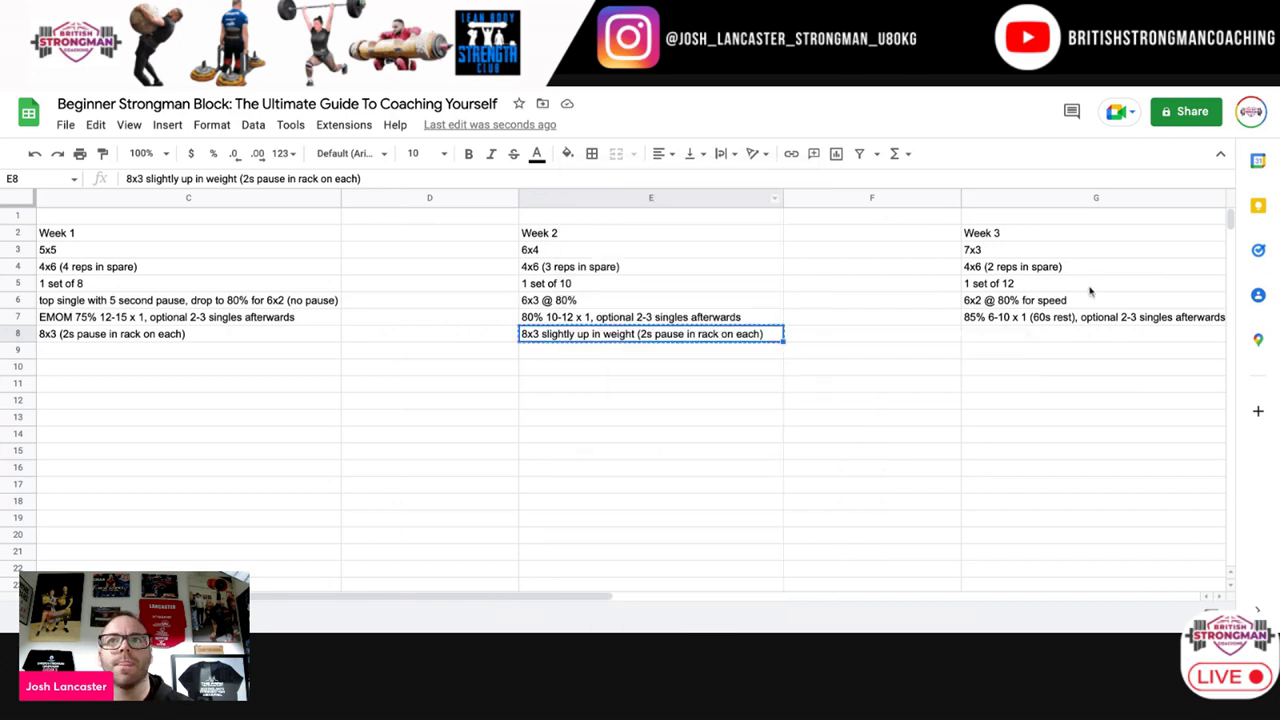
{"action": "right_click", "coordinate": [972, 320]}
{"action": "left_click", "coordinate": [968, 337]}
{"action": "right_click", "coordinate": [968, 340]}
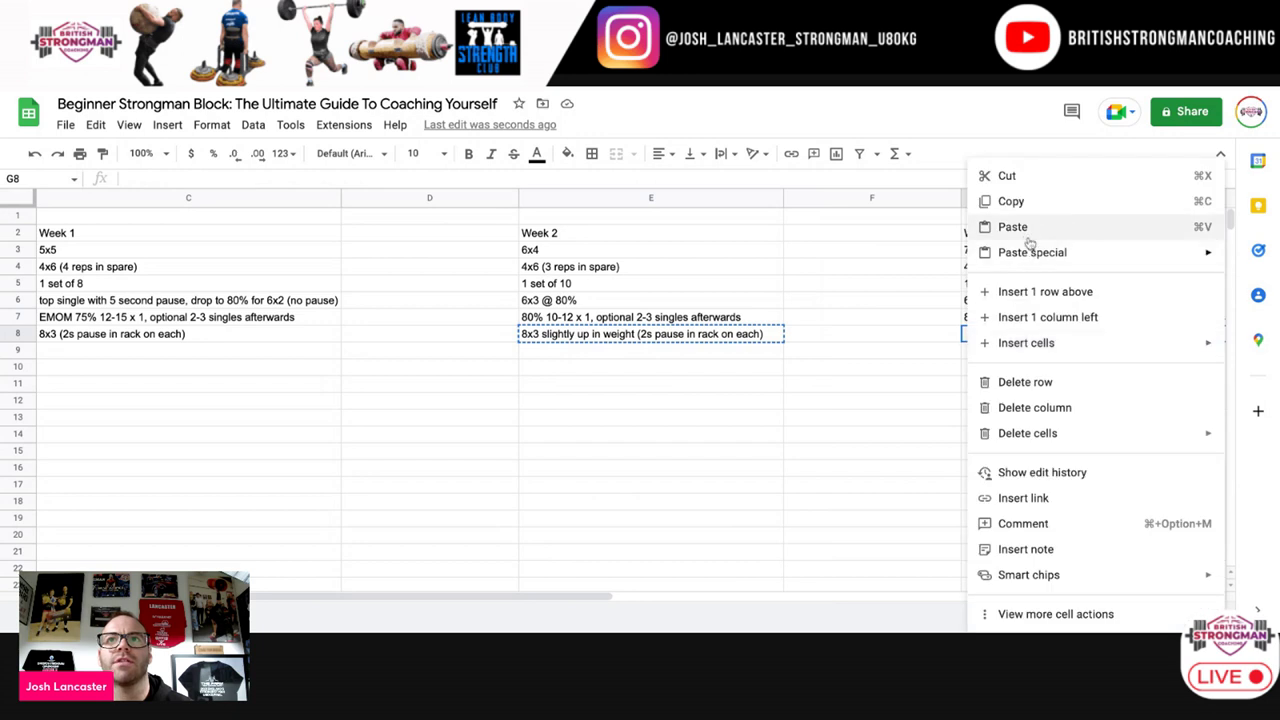
{"action": "left_click", "coordinate": [1026, 238]}
Step: Change the sets and reps in the Week 3 push press/jerk prescription to 6x2
{"action": "scroll", "coordinate": [968, 337], "scroll_direction": "right", "scroll_amount": 3}
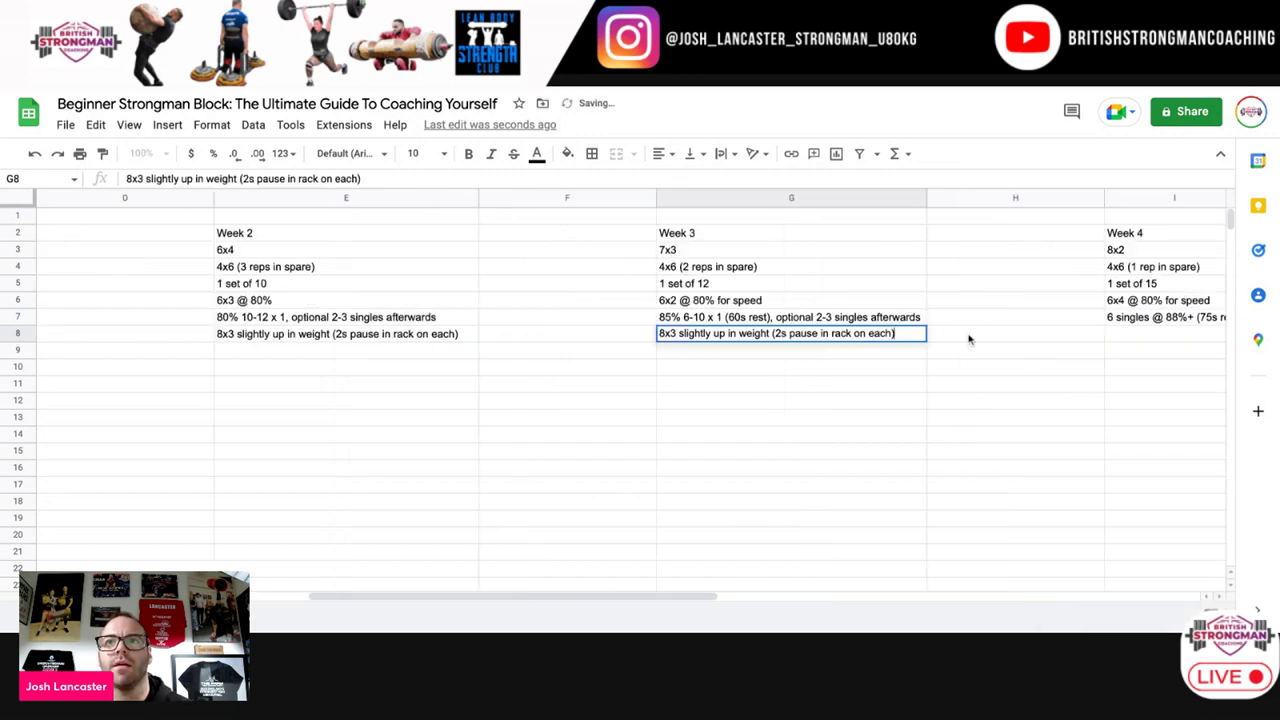
{"action": "double_click", "coordinate": [672, 335]}
{"action": "key", "text": "BackSpace"}
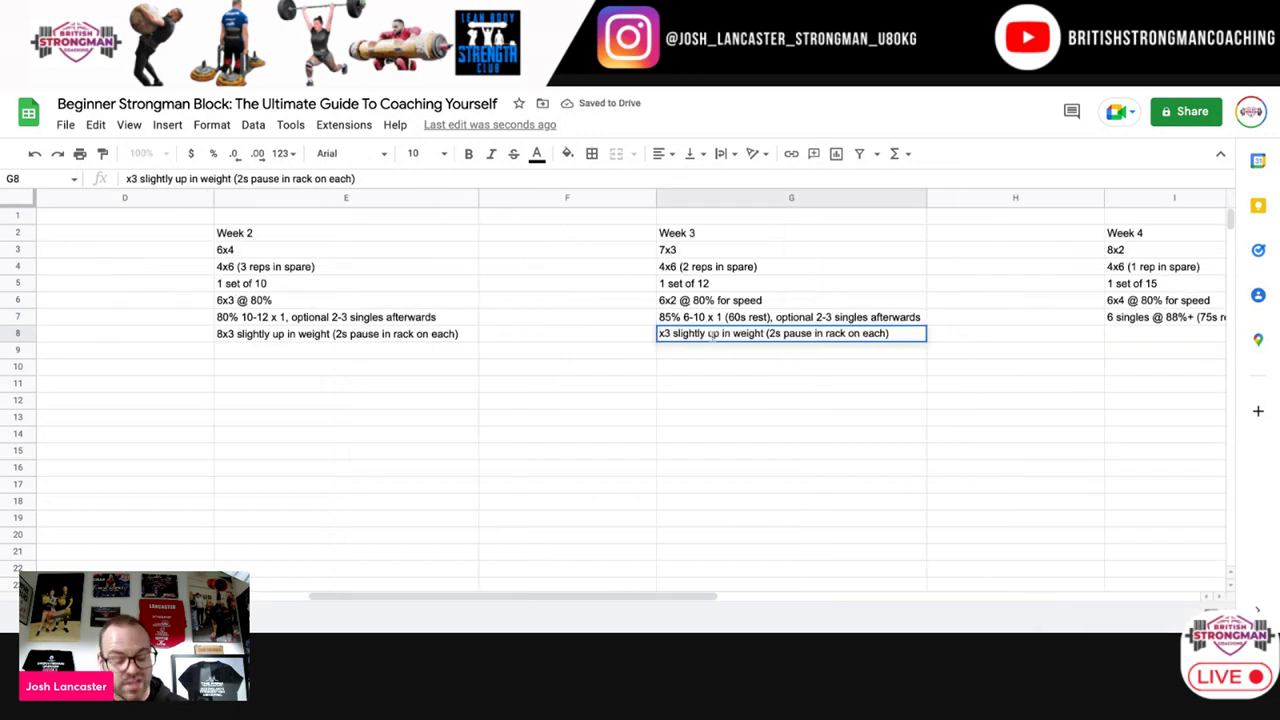
{"action": "type", "text": "6"}
{"action": "key", "text": "BackSpace"}
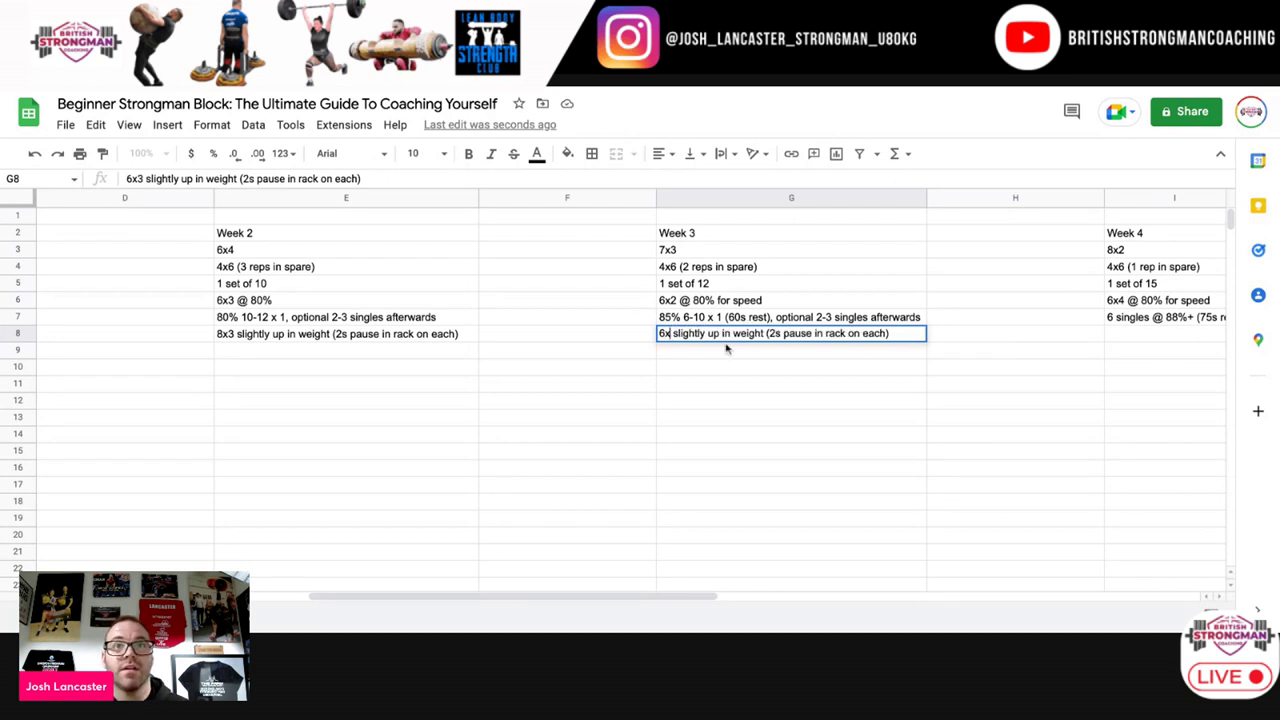
{"action": "type", "text": "2"}
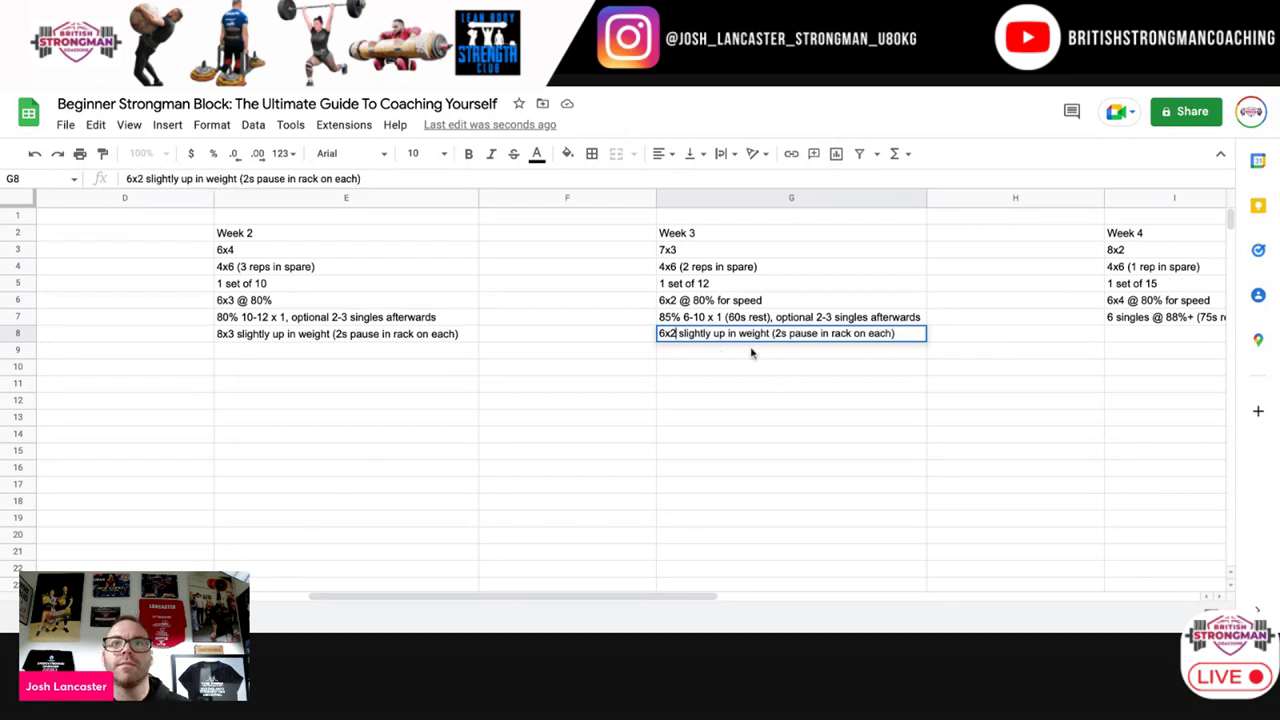
{"action": "key", "text": "Return"}
Step: Copy the Week 3 push press/jerk prescription into the same row of the Week 4 column
{"action": "left_click", "coordinate": [754, 338]}
{"action": "right_click", "coordinate": [754, 338]}
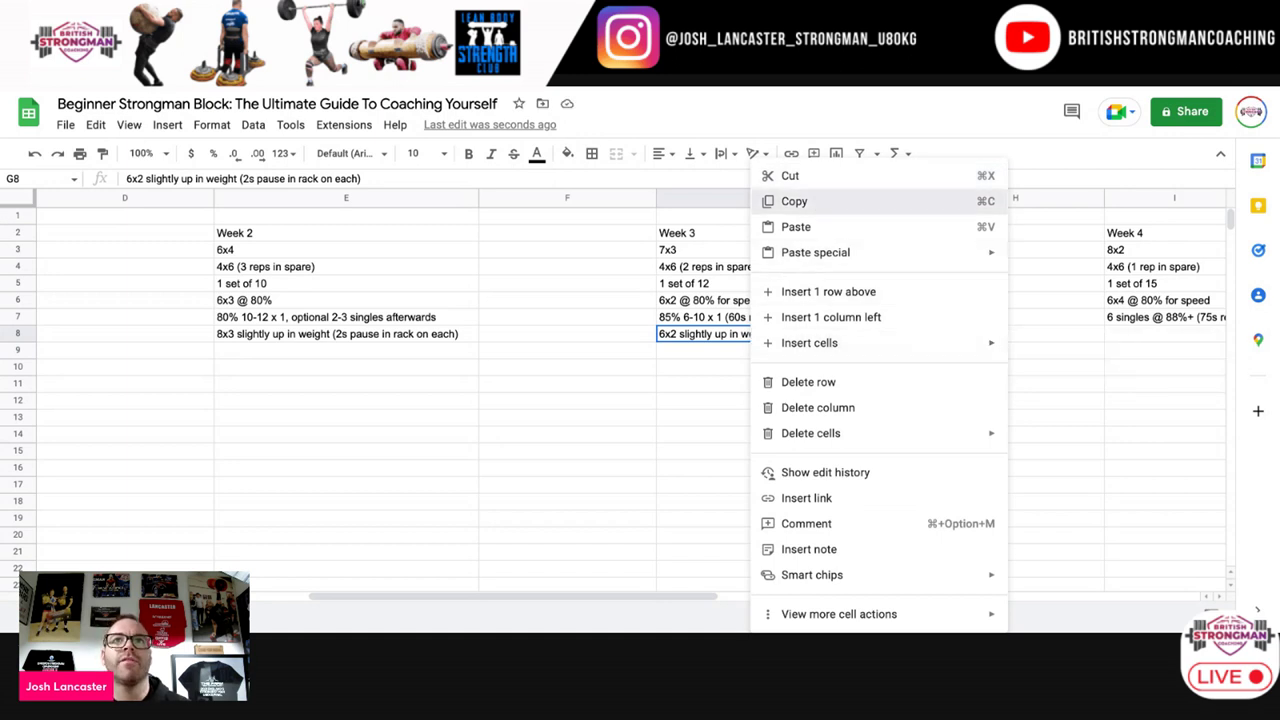
{"action": "left_click", "coordinate": [815, 205]}
{"action": "left_click", "coordinate": [802, 354]}
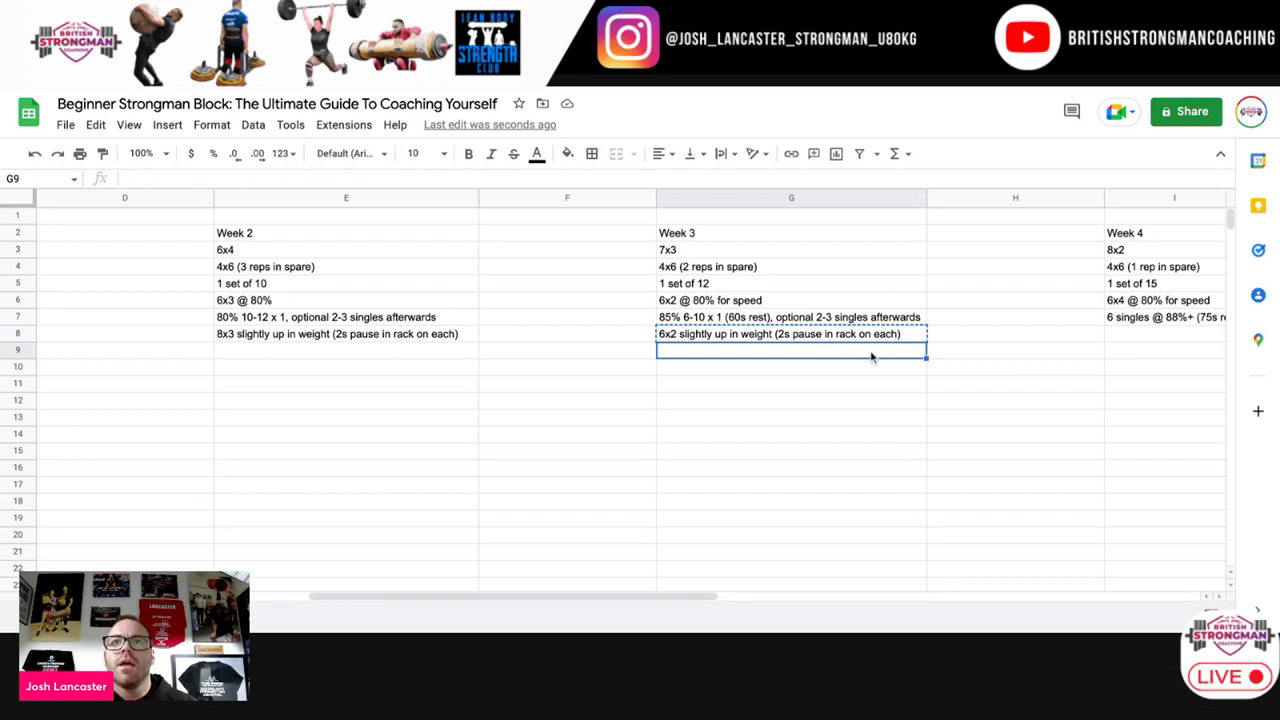
{"action": "scroll", "coordinate": [871, 355], "scroll_direction": "right", "scroll_amount": 3}
{"action": "right_click", "coordinate": [962, 336]}
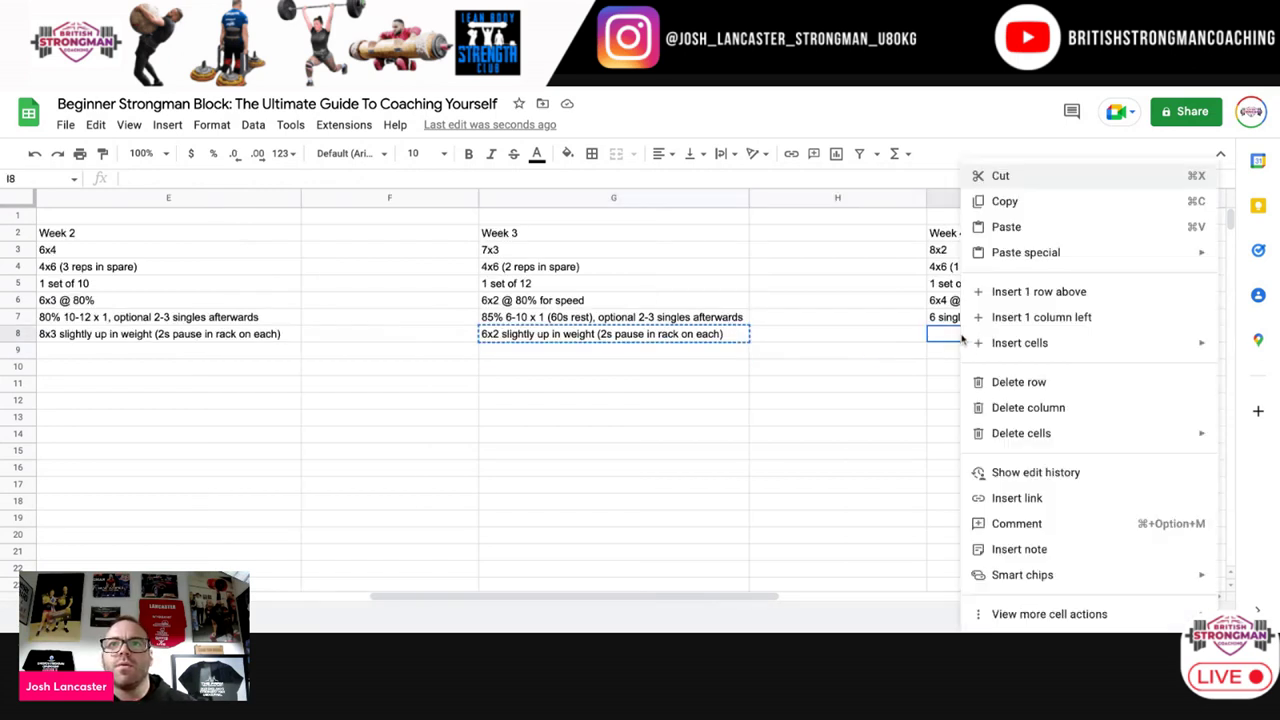
{"action": "left_click", "coordinate": [1005, 226]}
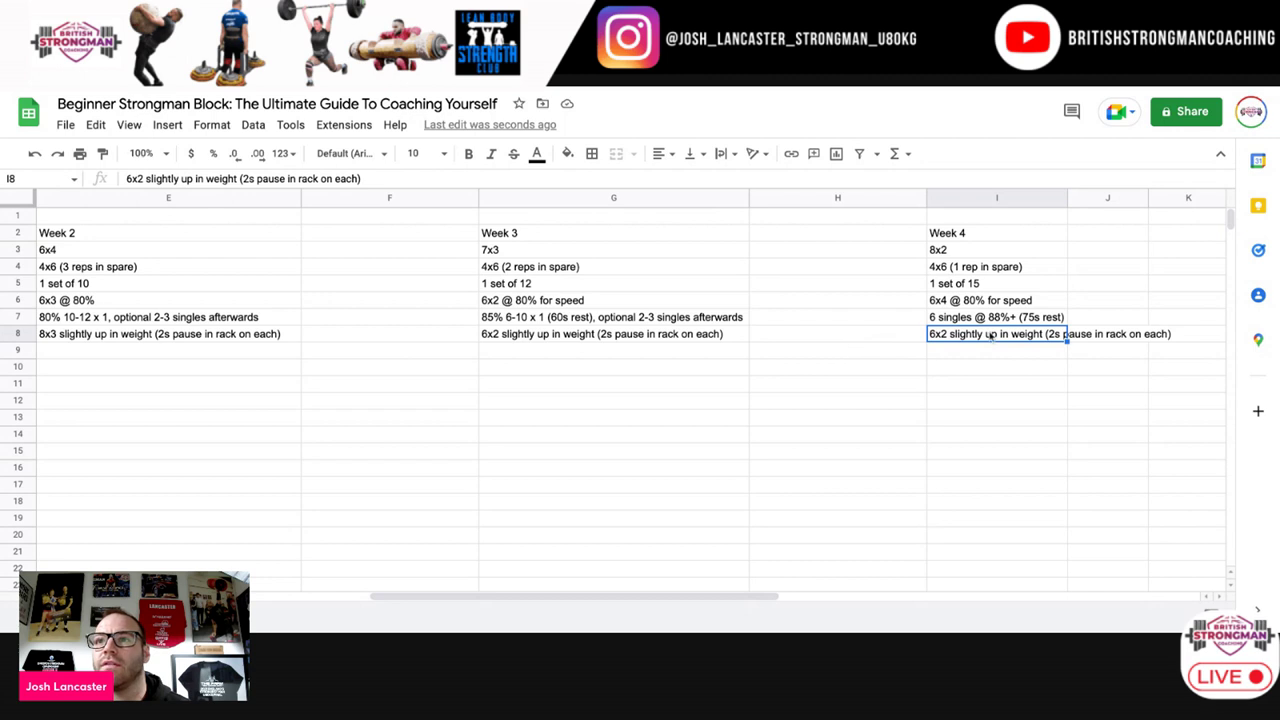
Step: Set the rack pause in the Week 4 push press/jerk prescription to 1s
{"action": "left_click", "coordinate": [1017, 366]}
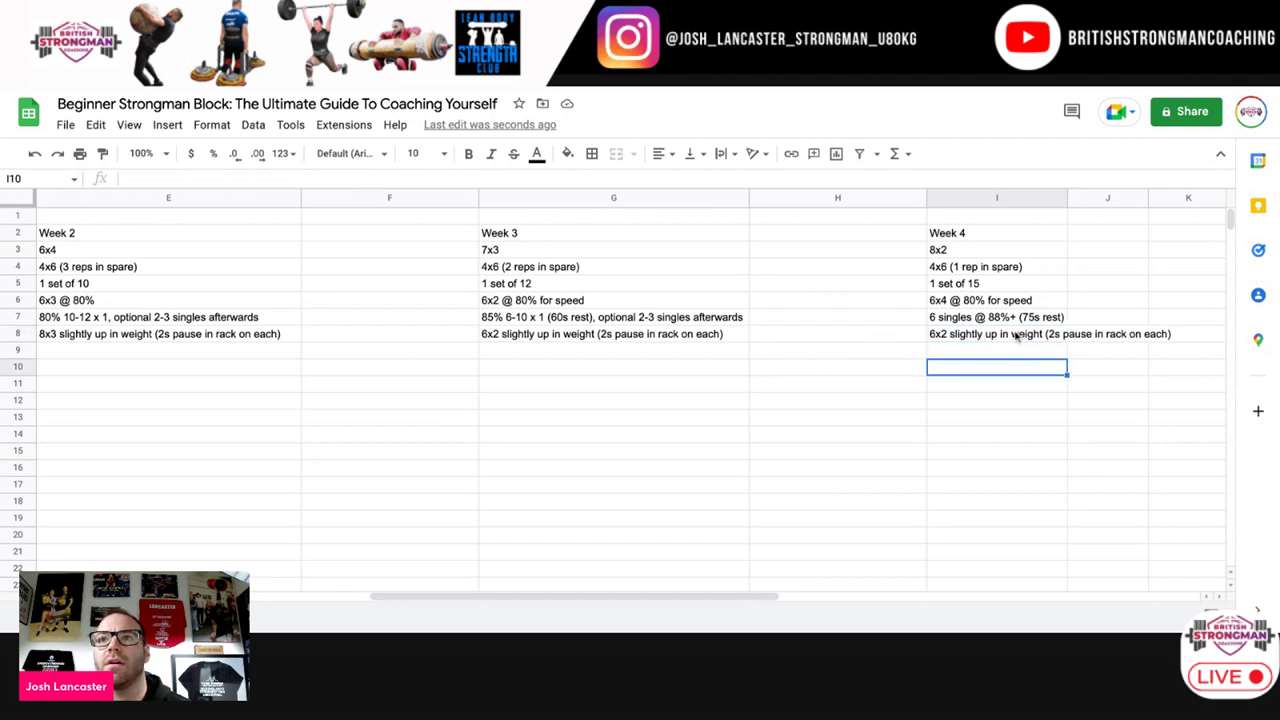
{"action": "left_click", "coordinate": [1018, 338]}
{"action": "left_click", "coordinate": [531, 337]}
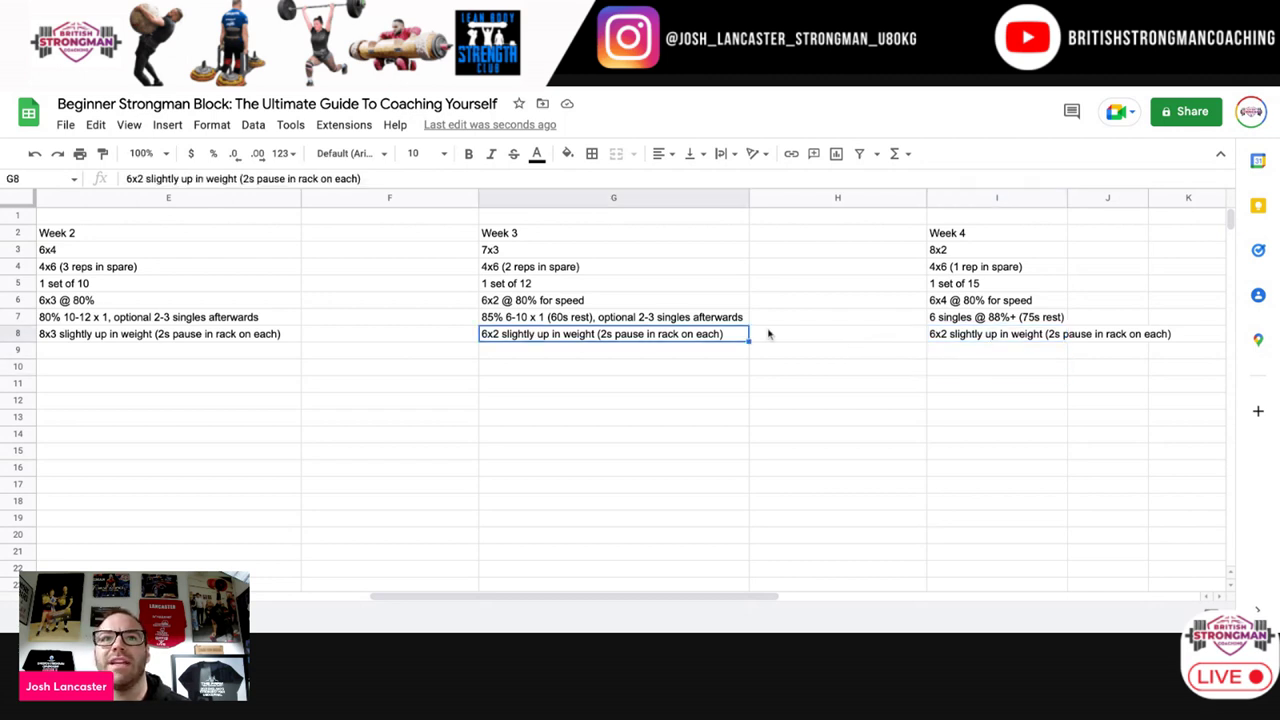
{"action": "double_click", "coordinate": [1056, 334]}
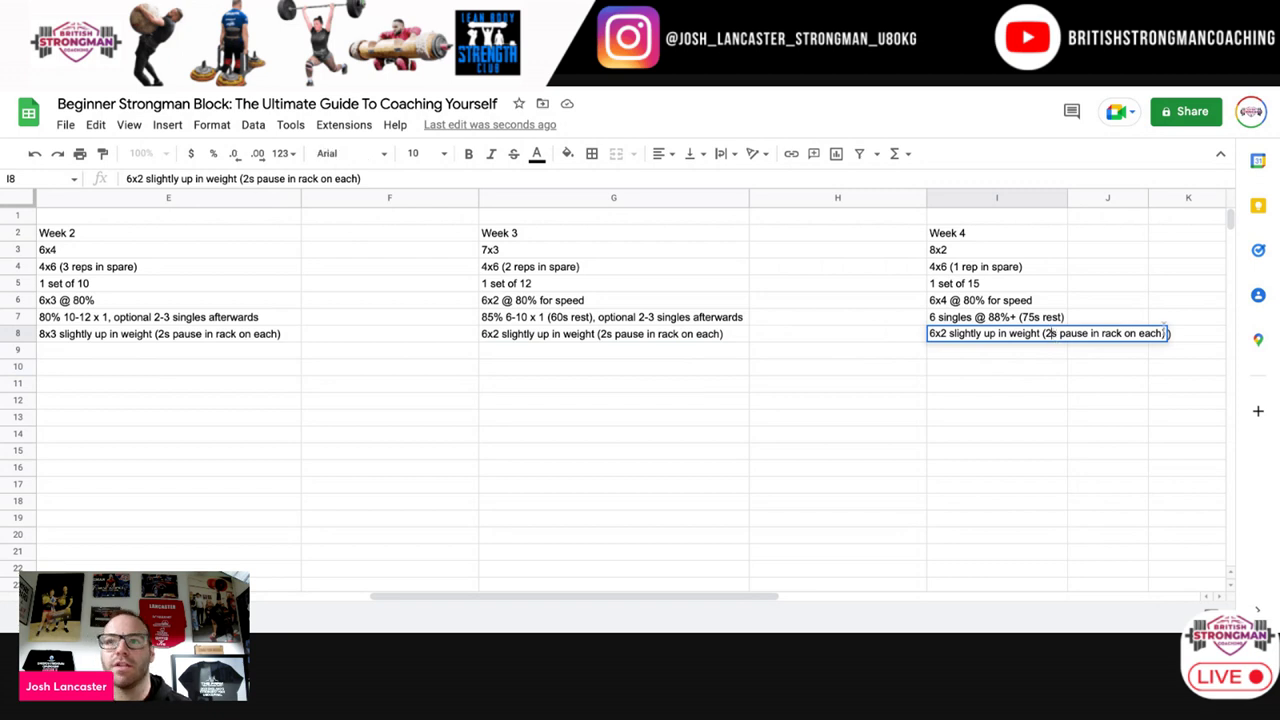
{"action": "left_click", "coordinate": [1047, 334]}
{"action": "key", "text": "BackSpace"}
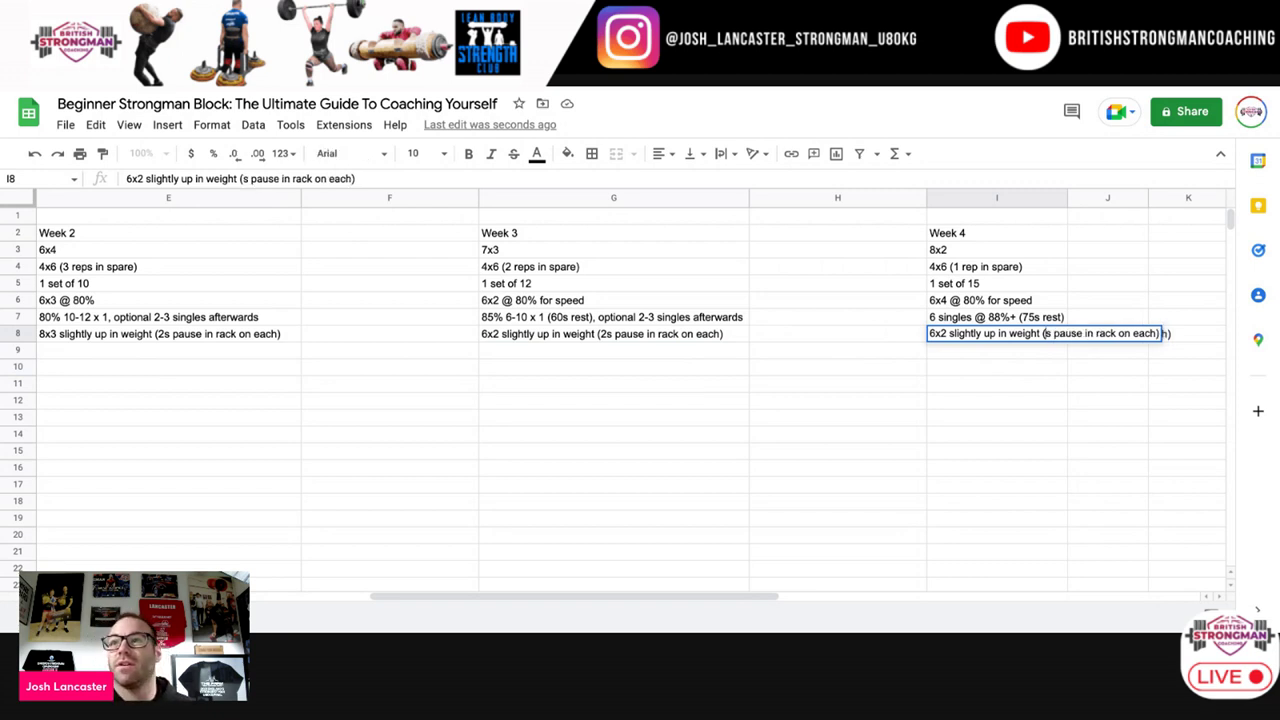
{"action": "type", "text": "1"}
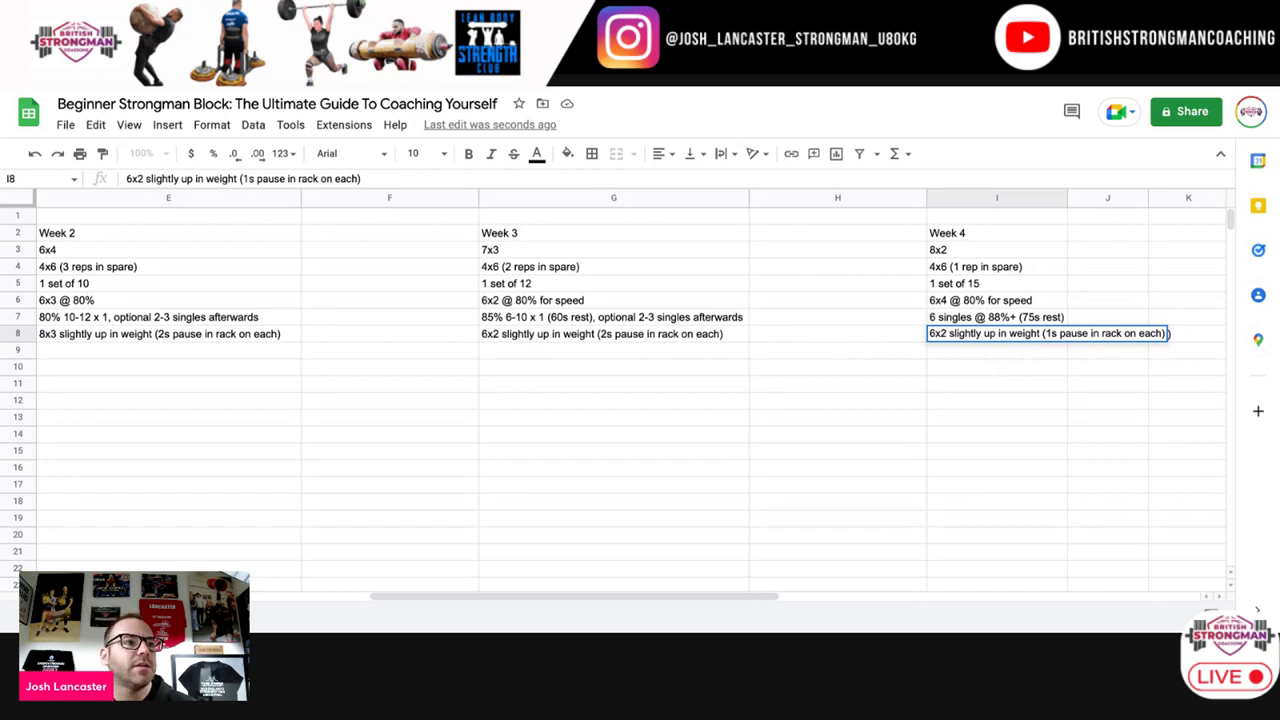
{"action": "left_click", "coordinate": [996, 367]}
Step: Enter "Continental Clean" as the exercise beside Clean in cell B9
{"action": "scroll", "coordinate": [749, 443], "scroll_direction": "left", "scroll_amount": 10}
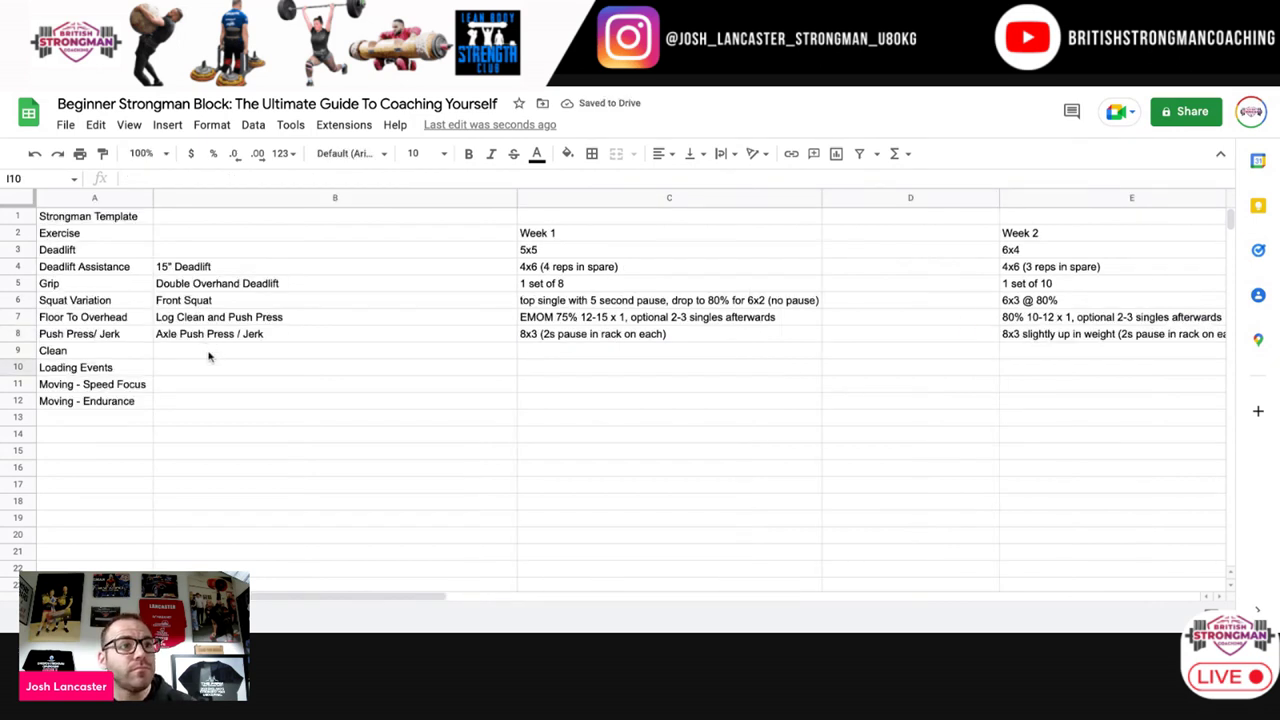
{"action": "left_click", "coordinate": [253, 354]}
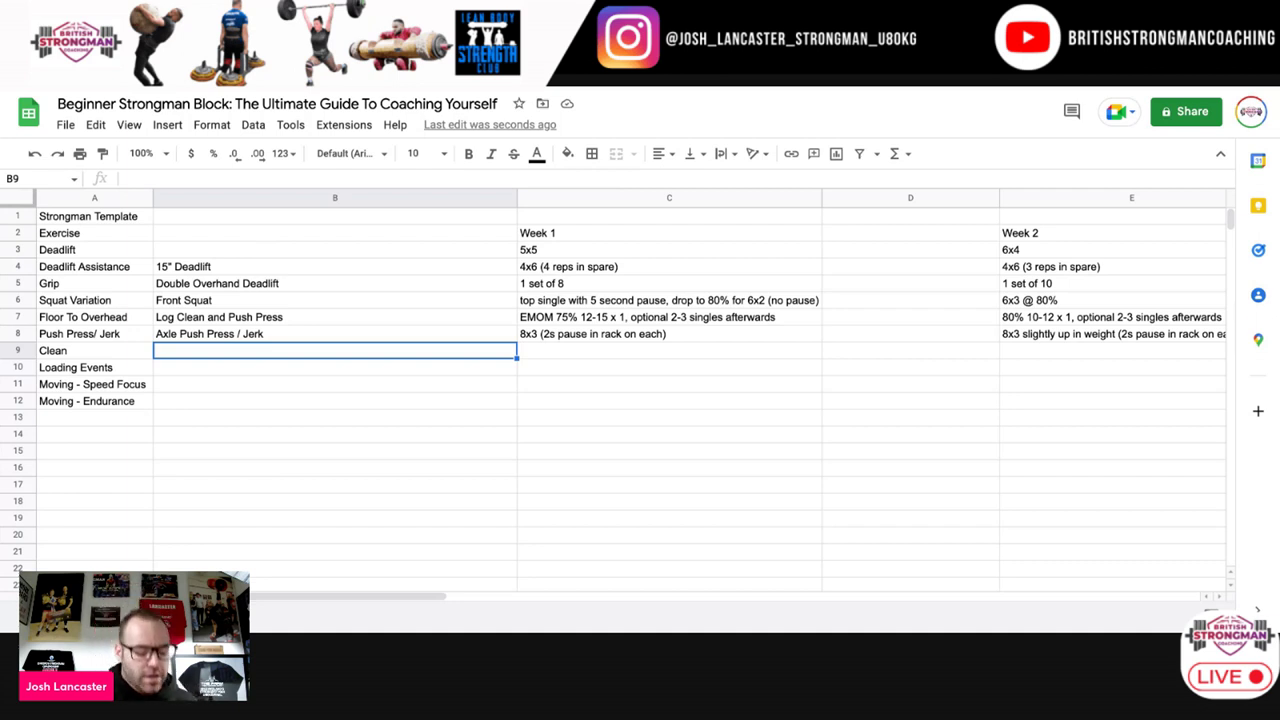
{"action": "type", "text": "Continent"}
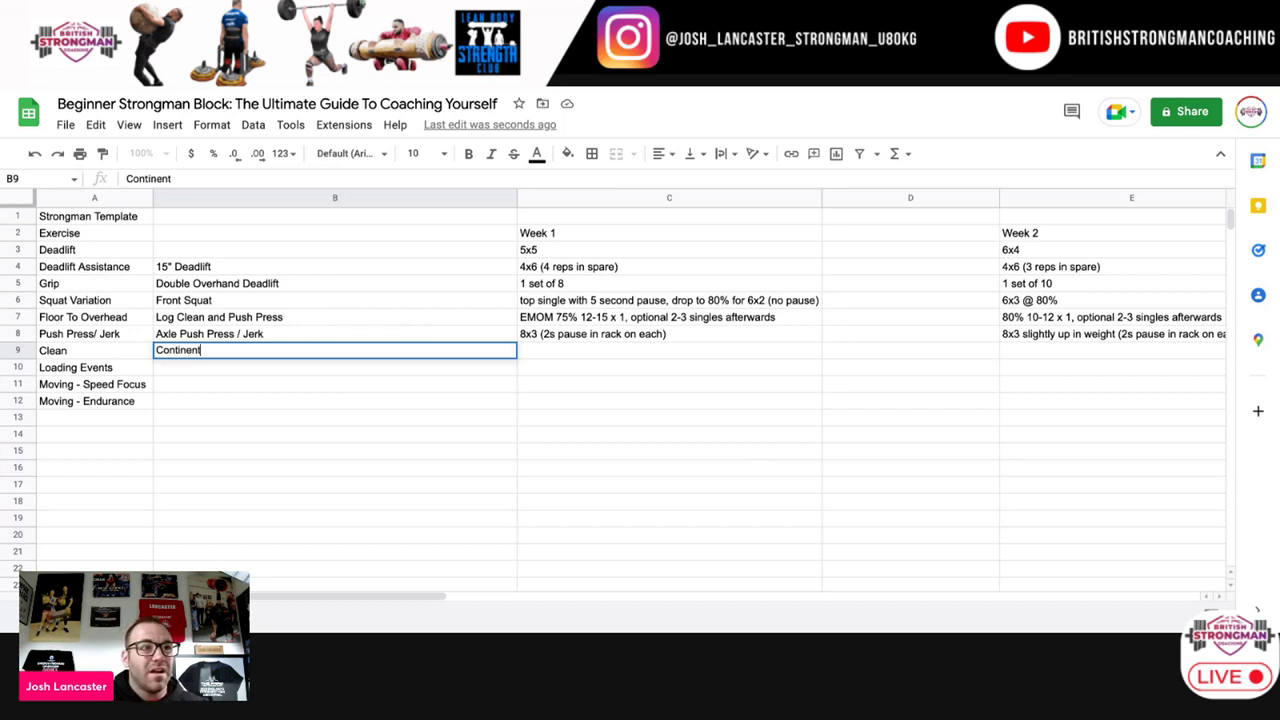
{"action": "type", "text": "al "}
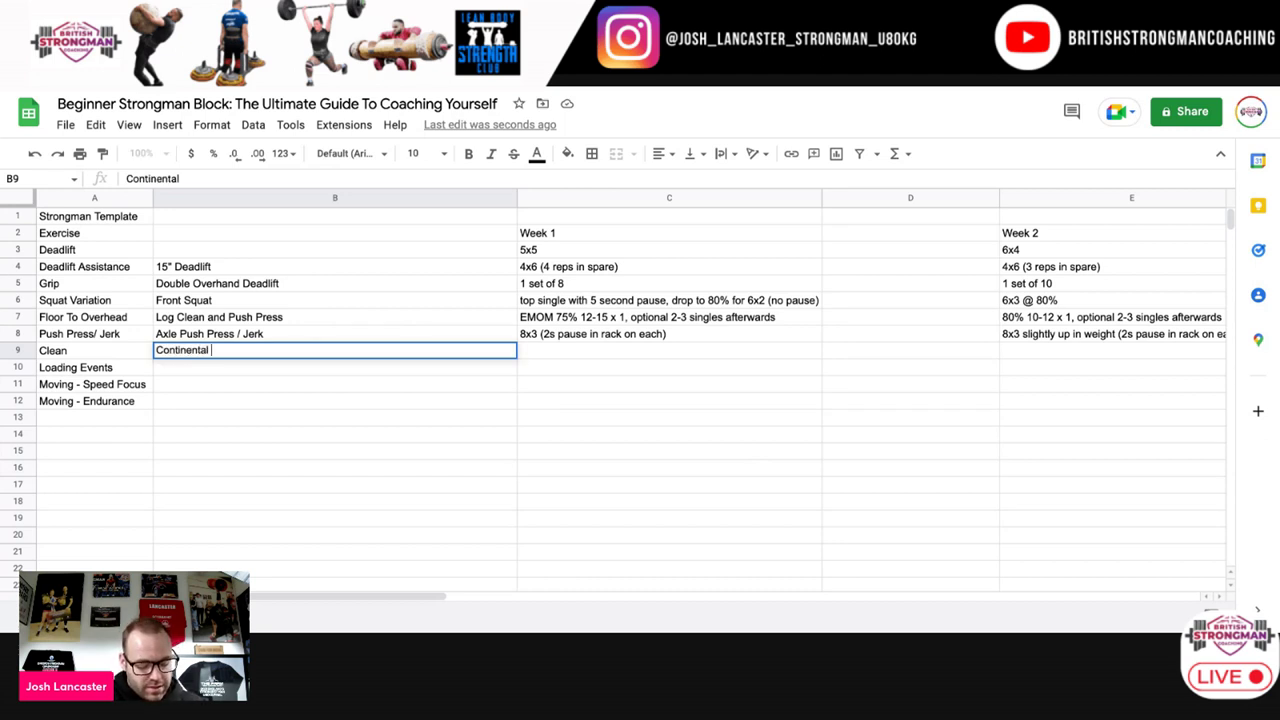
{"action": "type", "text": "Clean"}
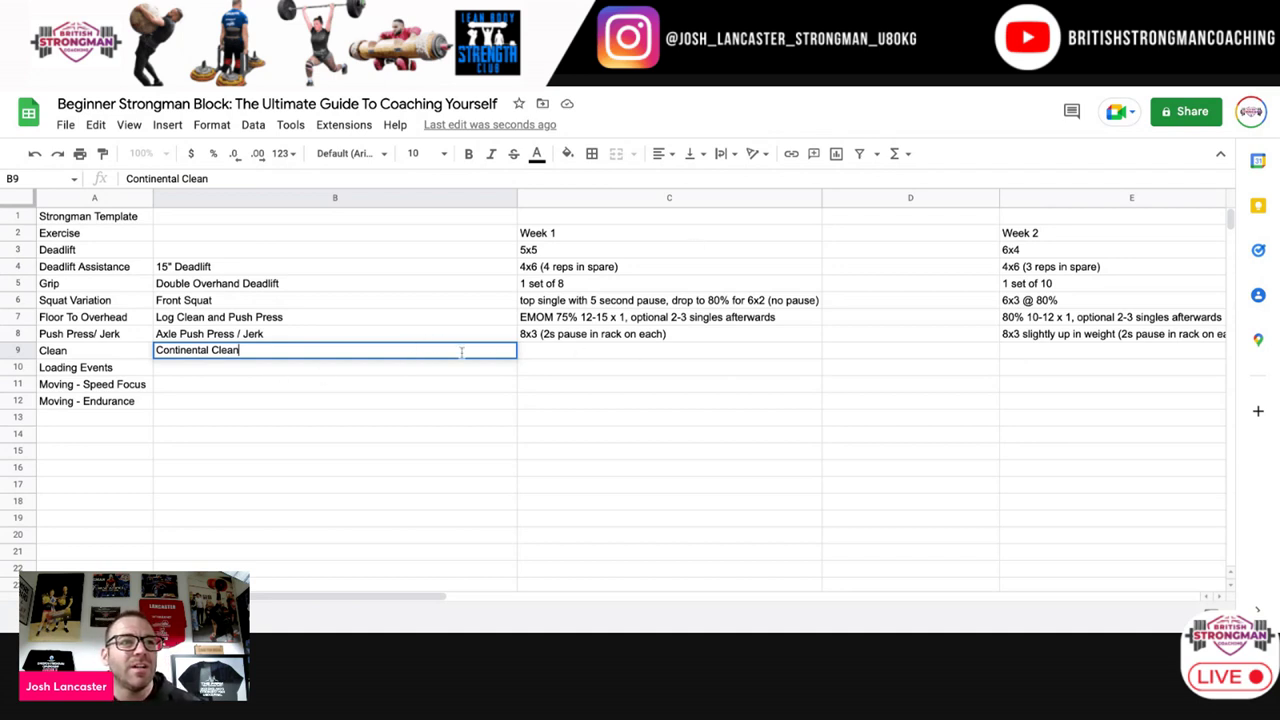
{"action": "left_click", "coordinate": [379, 367]}
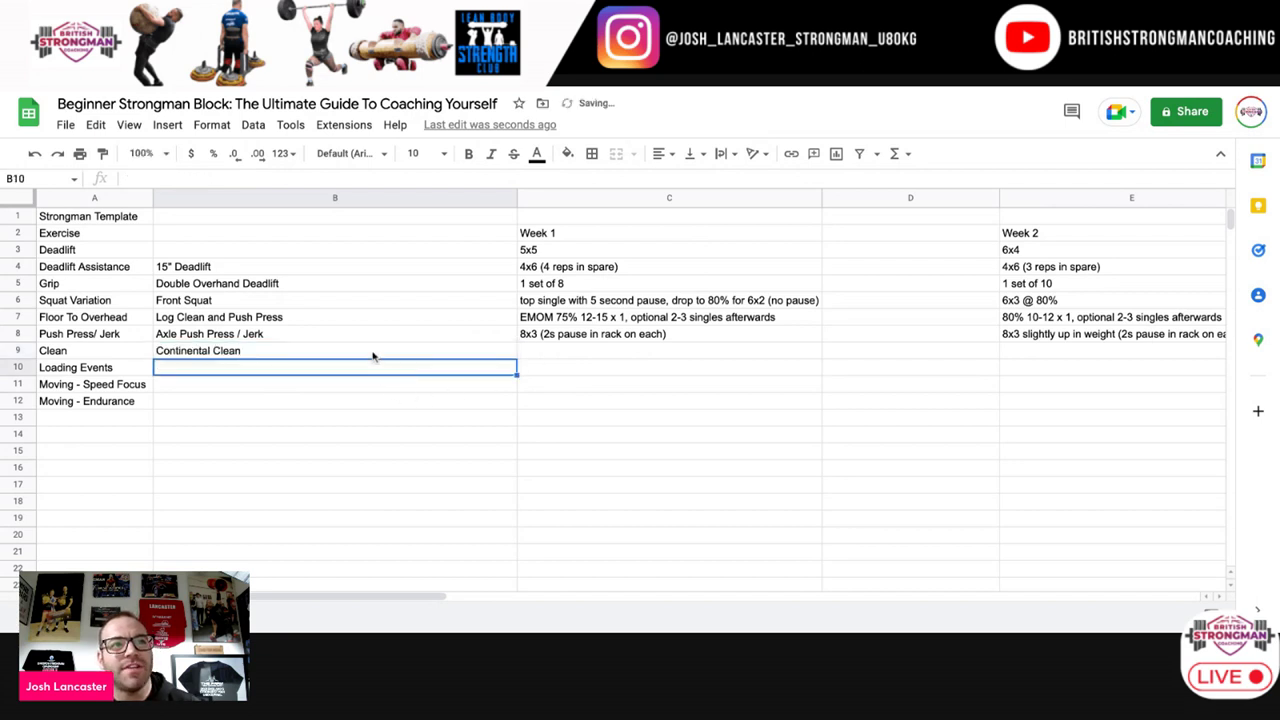
{"action": "left_click", "coordinate": [372, 356]}
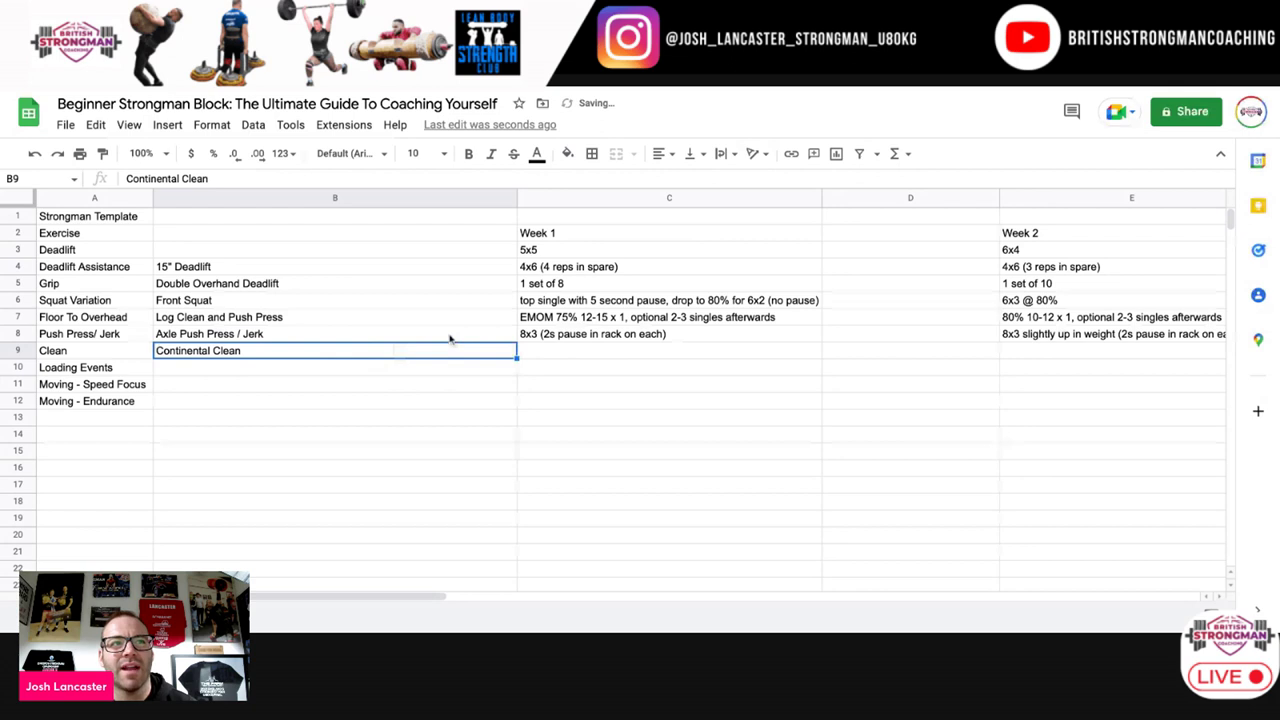
{"action": "left_click", "coordinate": [374, 367]}
{"action": "left_click", "coordinate": [371, 340]}
{"action": "left_click", "coordinate": [364, 374]}
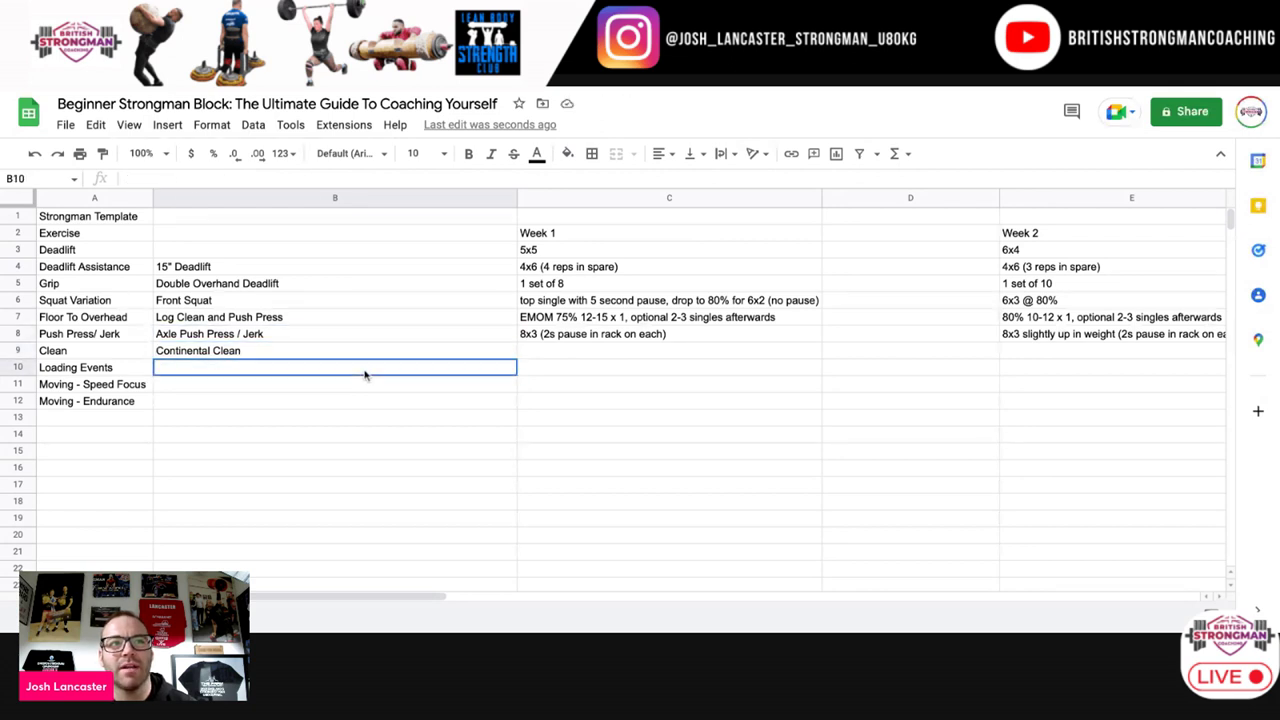
{"action": "left_click", "coordinate": [366, 352]}
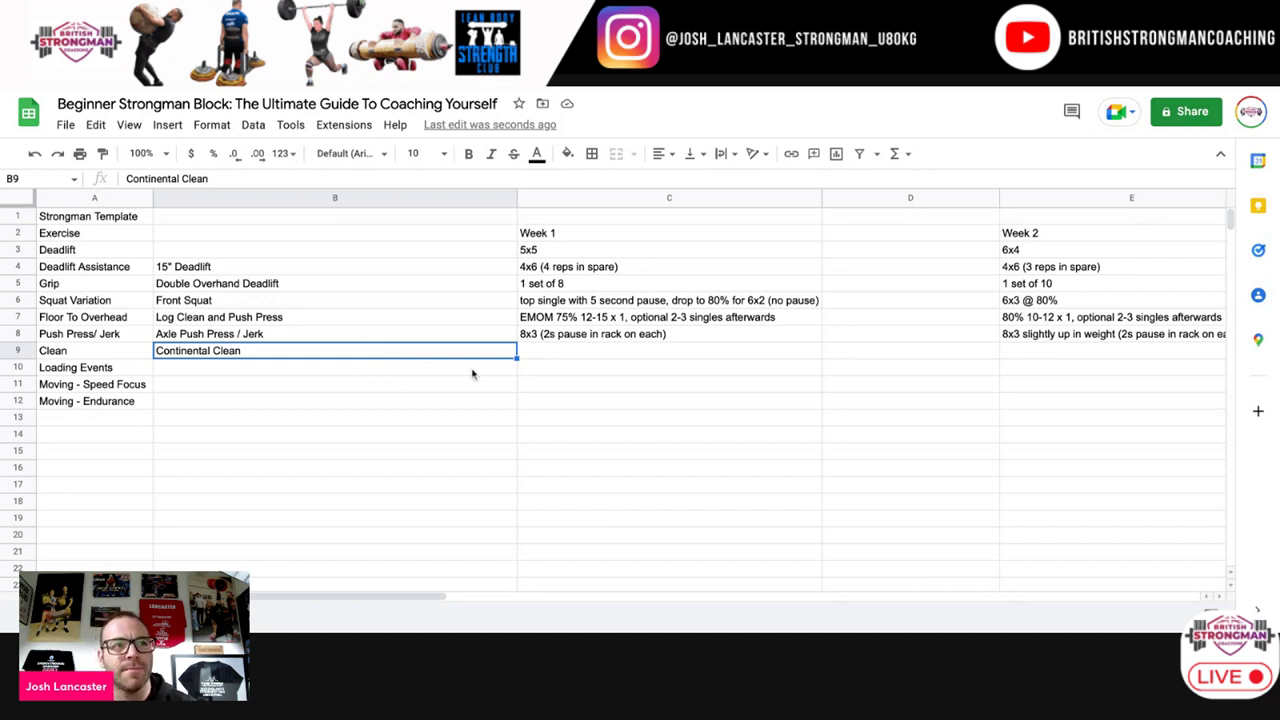
{"action": "left_click", "coordinate": [437, 372]}
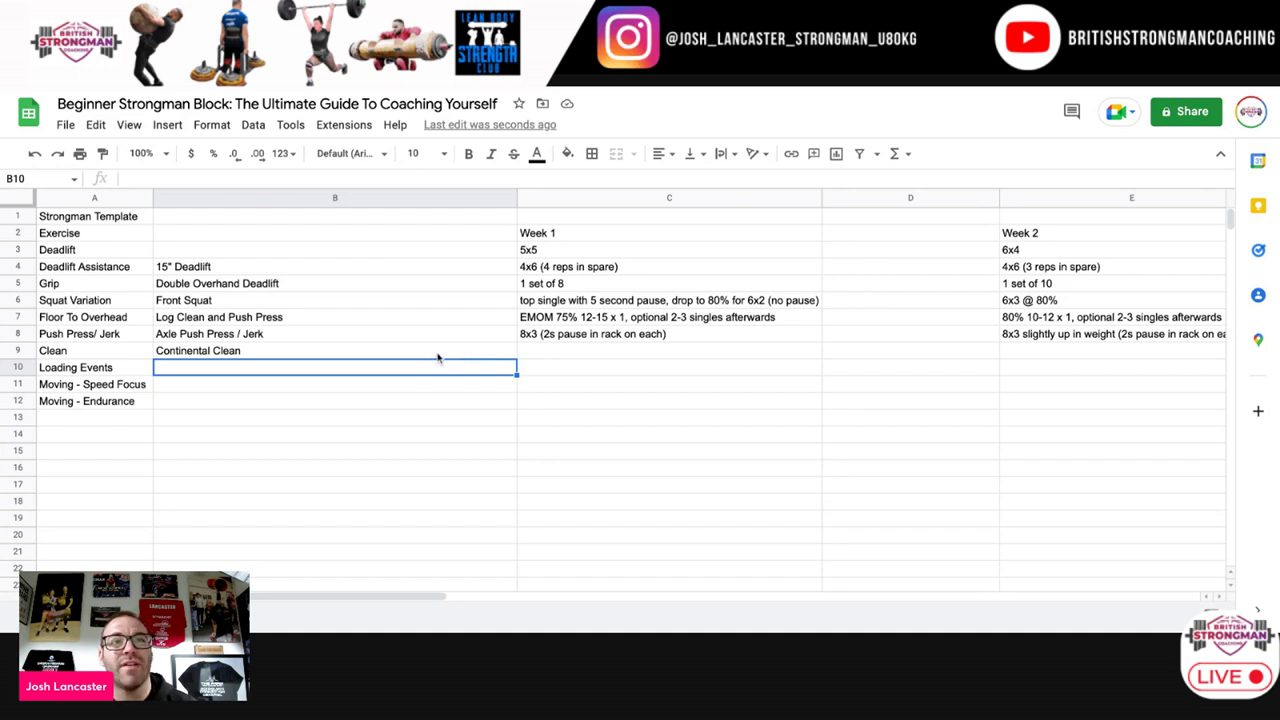
{"action": "left_click", "coordinate": [406, 352]}
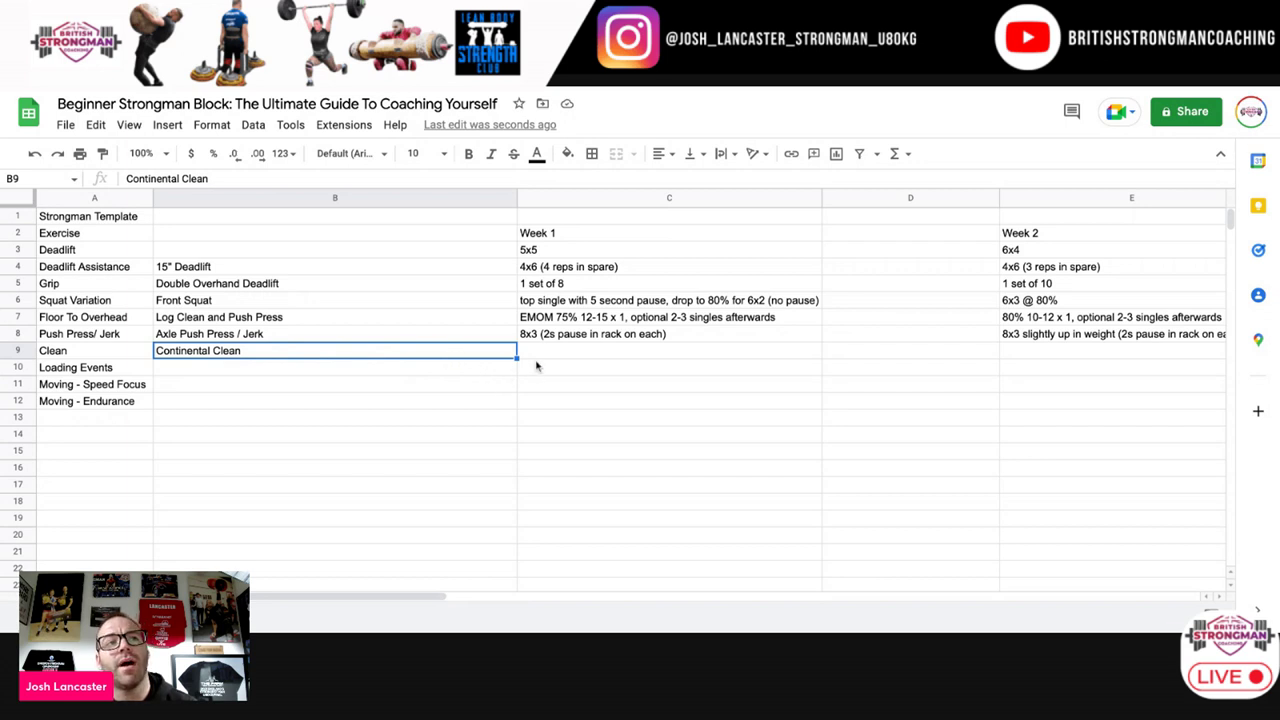
{"action": "left_click", "coordinate": [400, 368]}
{"action": "left_click", "coordinate": [397, 354]}
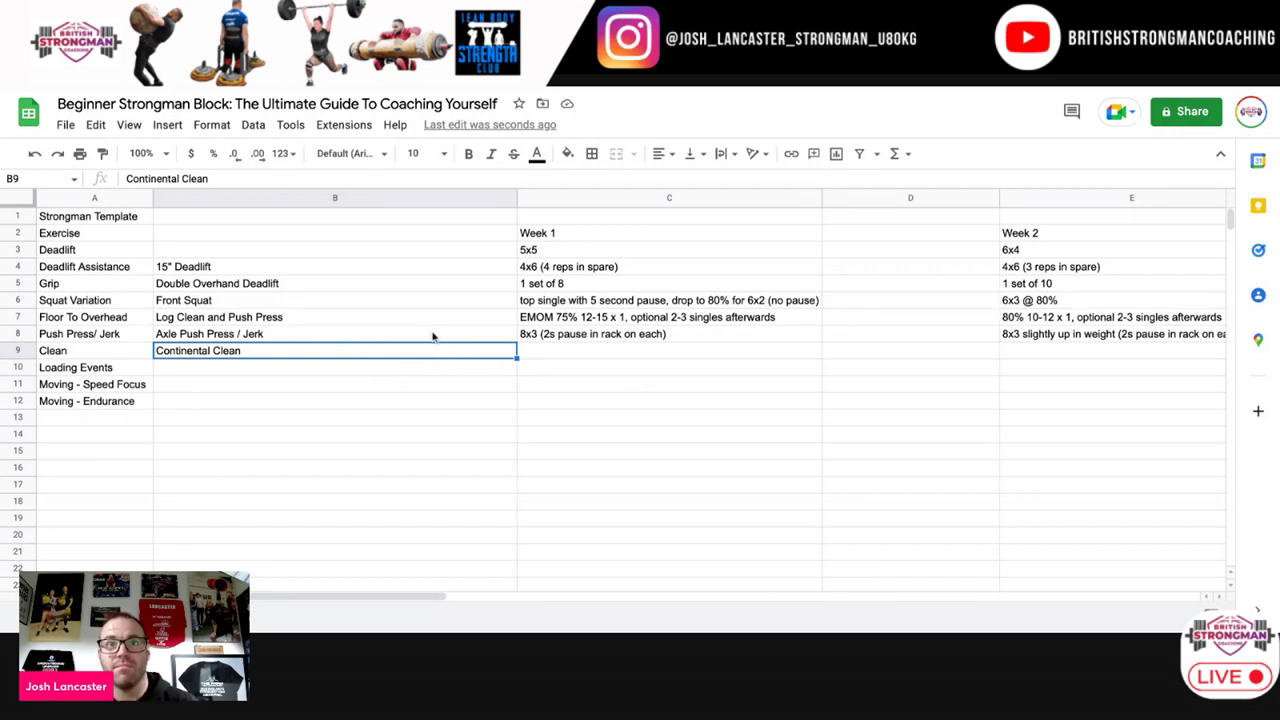
Step: Enter 5x3 as the Week 1 prescription for the Continental Clean in cell C9
{"action": "left_click", "coordinate": [591, 356]}
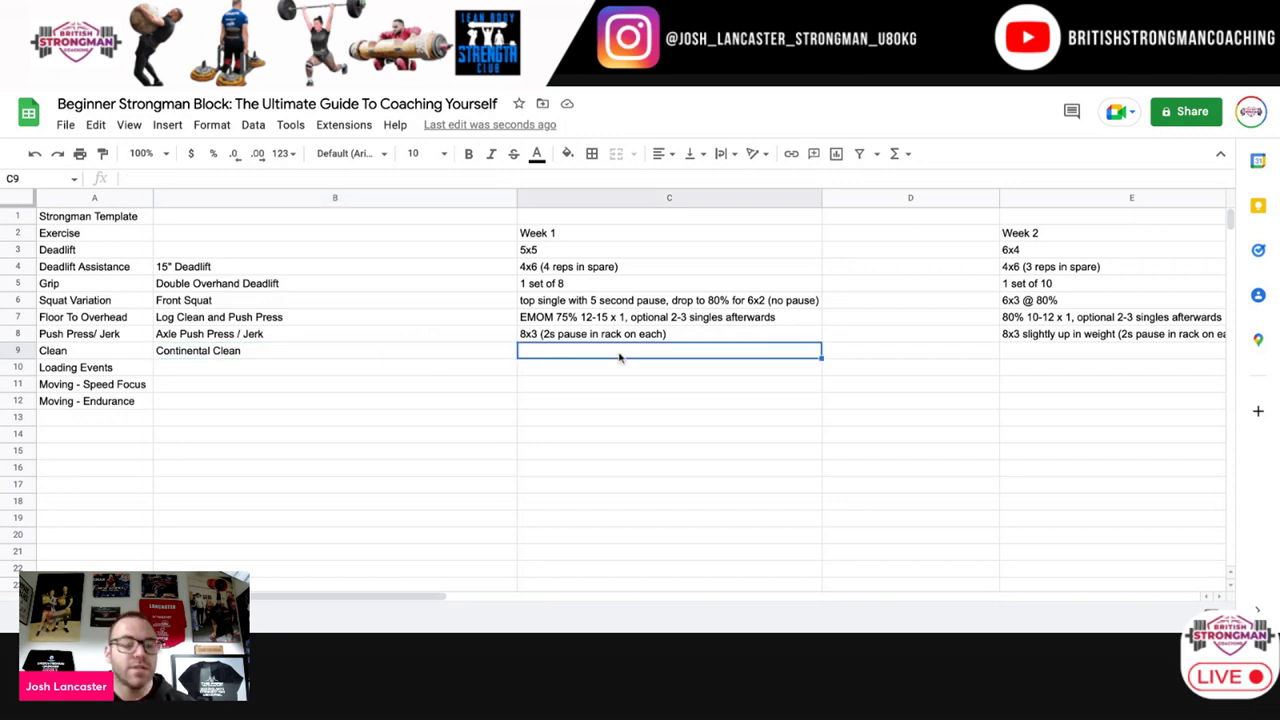
{"action": "type", "text": "5x3"}
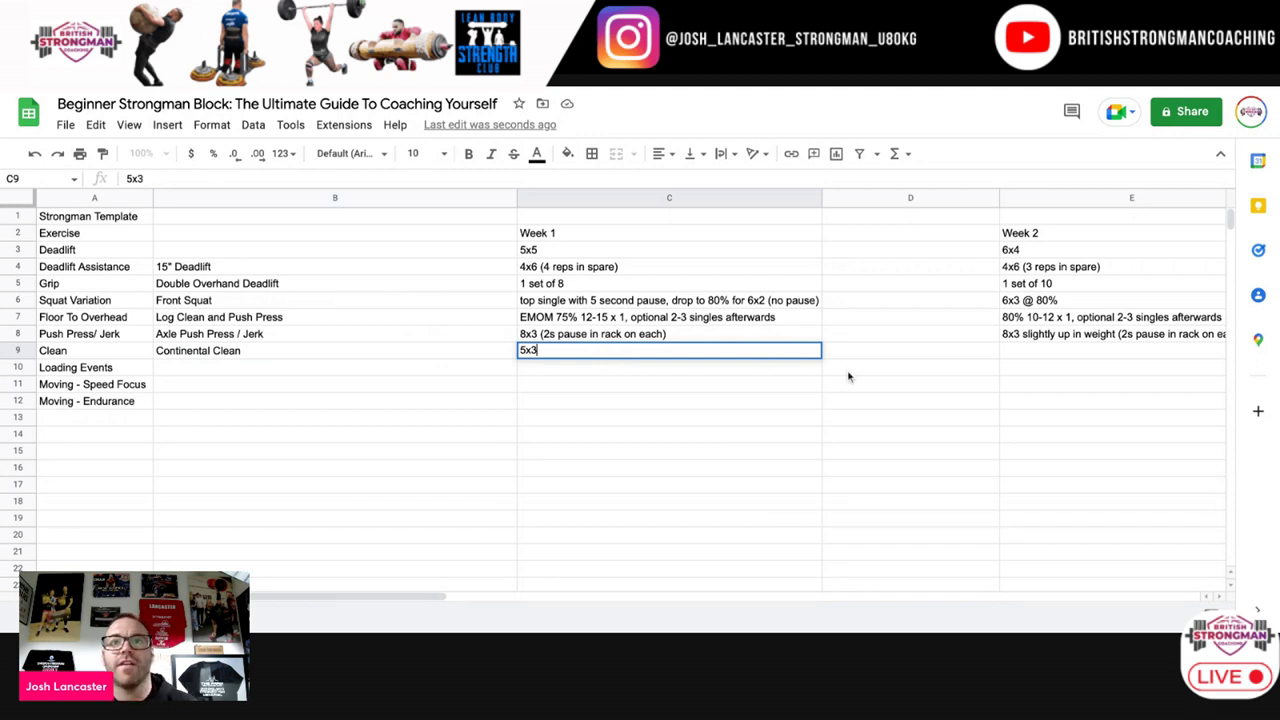
{"action": "key", "text": "Return"}
Step: Copy the Week 1 clean prescription into the same row of the Week 2 column
{"action": "left_click", "coordinate": [778, 355]}
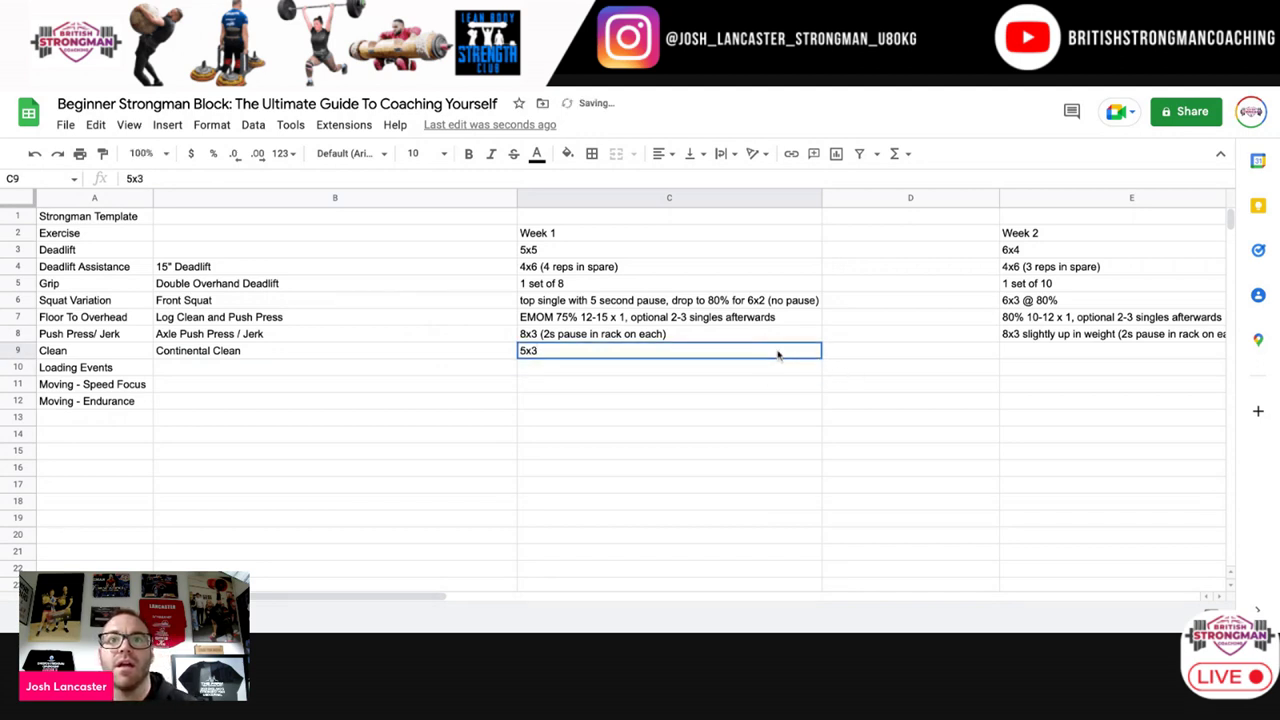
{"action": "right_click", "coordinate": [731, 354]}
{"action": "left_click", "coordinate": [808, 205]}
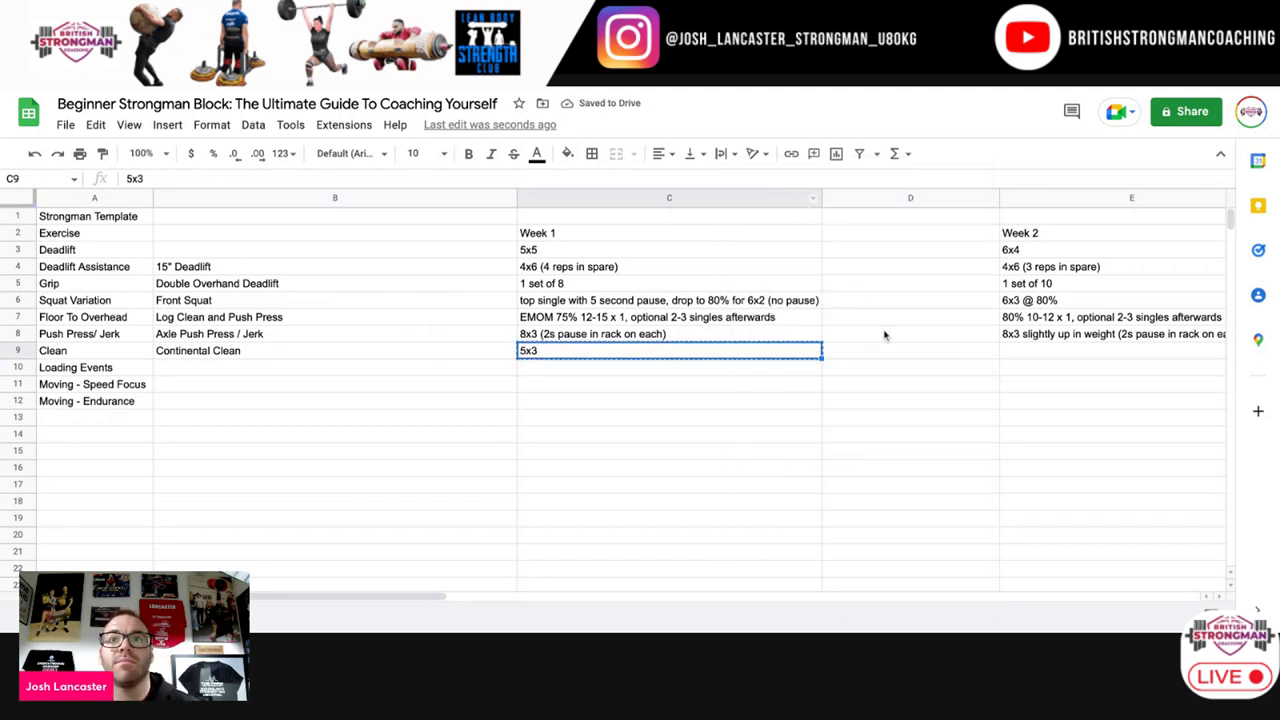
{"action": "left_click", "coordinate": [1013, 350]}
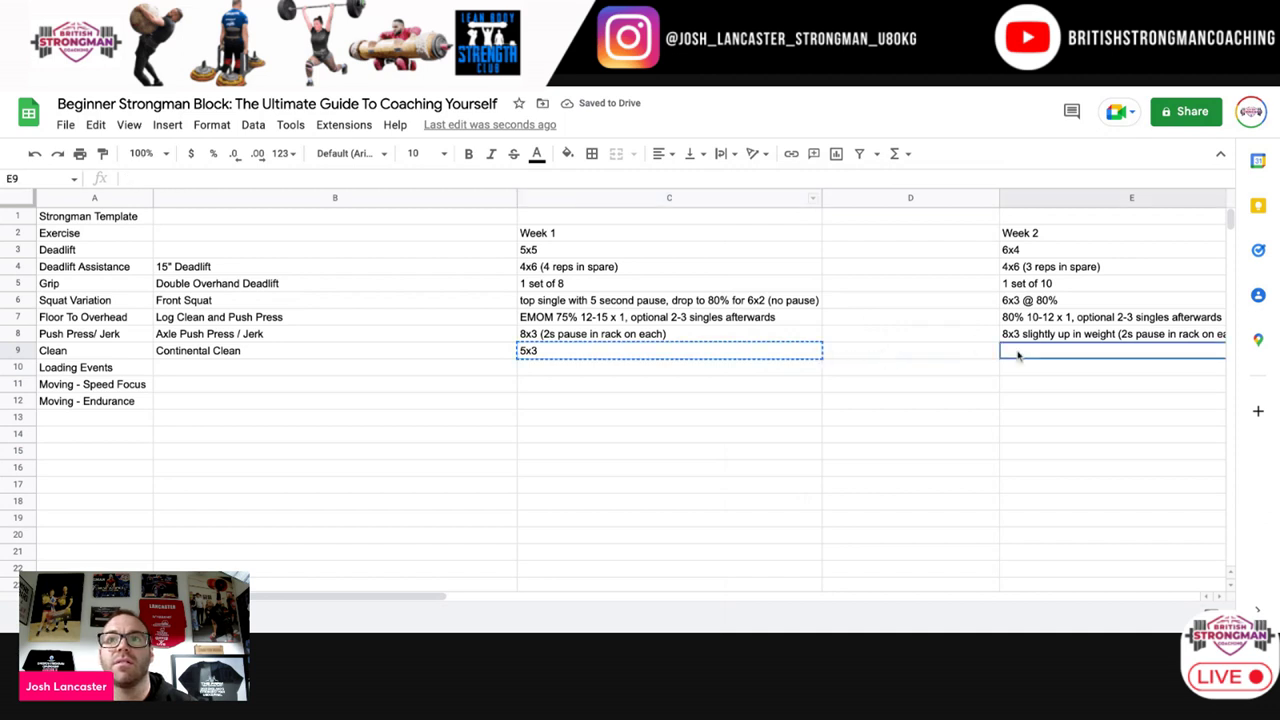
{"action": "right_click", "coordinate": [1013, 350]}
{"action": "left_click", "coordinate": [1062, 227]}
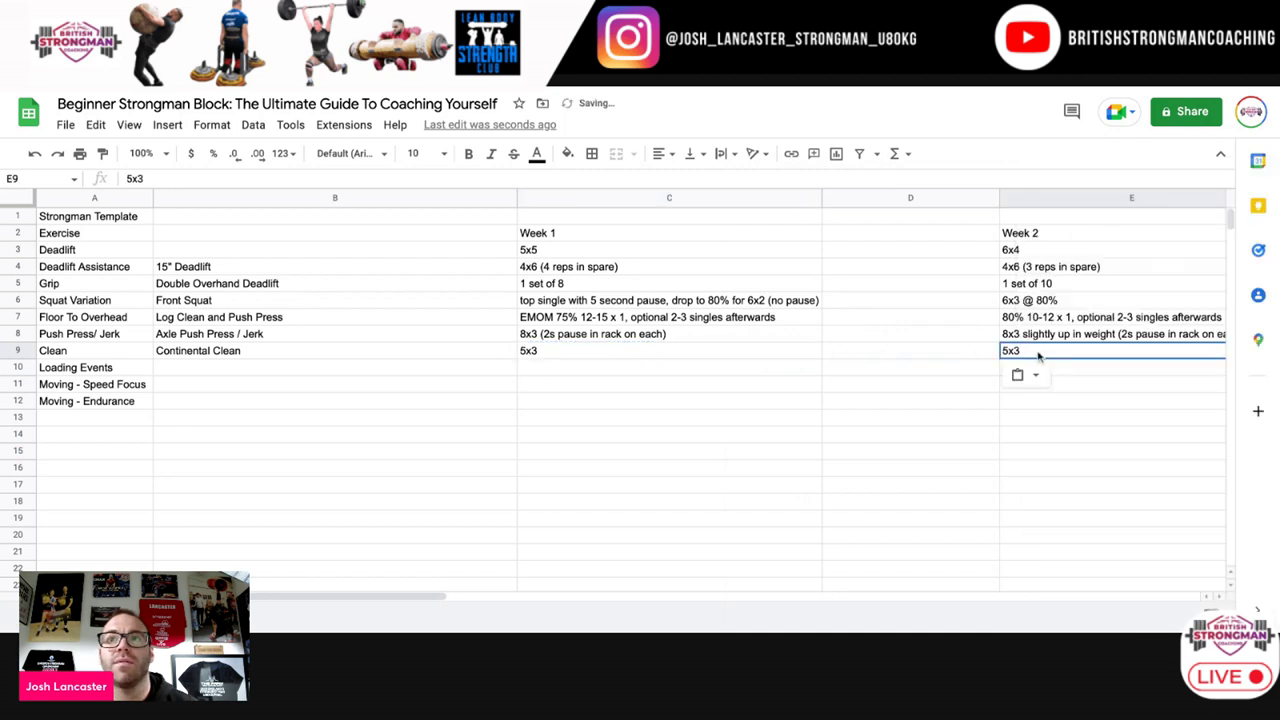
Step: Paste the copied clean prescription into the same row of the Week 3 and Week 4 columns
{"action": "left_click", "coordinate": [1137, 389]}
{"action": "scroll", "coordinate": [1000, 380], "scroll_direction": "right", "scroll_amount": 8}
{"action": "left_click", "coordinate": [749, 351]}
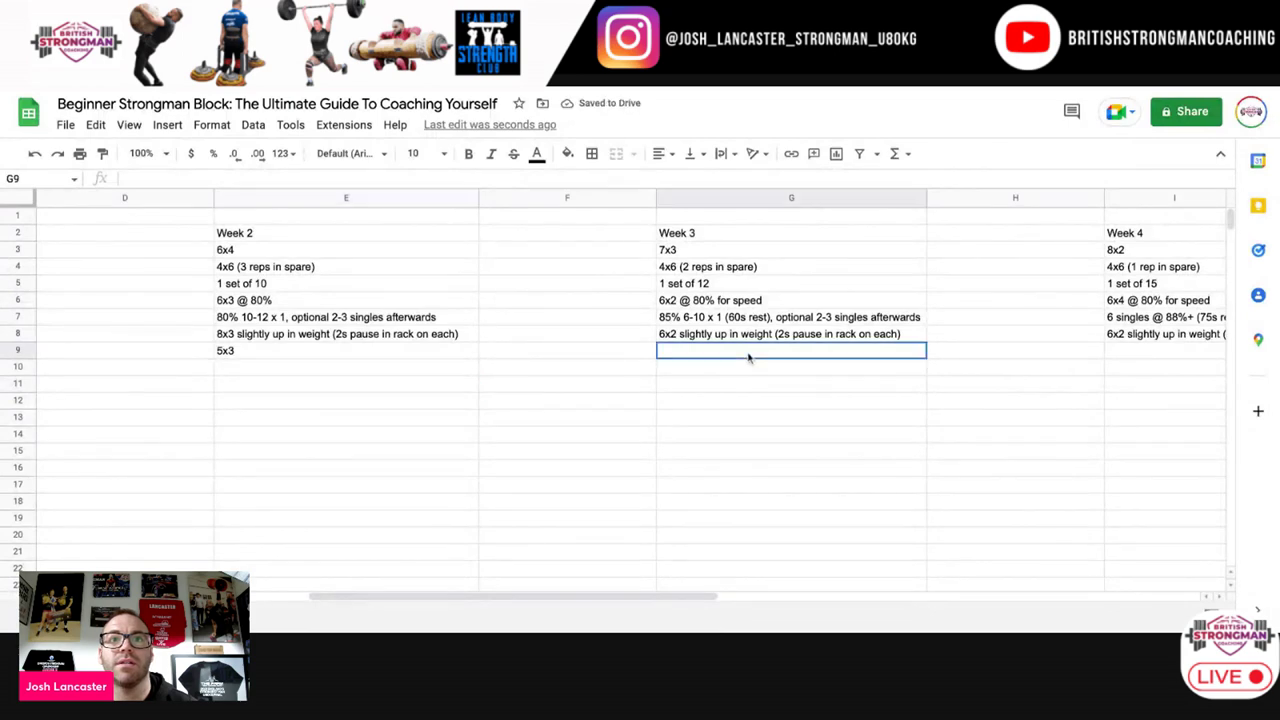
{"action": "right_click", "coordinate": [749, 351]}
{"action": "left_click", "coordinate": [800, 227]}
{"action": "left_click", "coordinate": [1139, 352]}
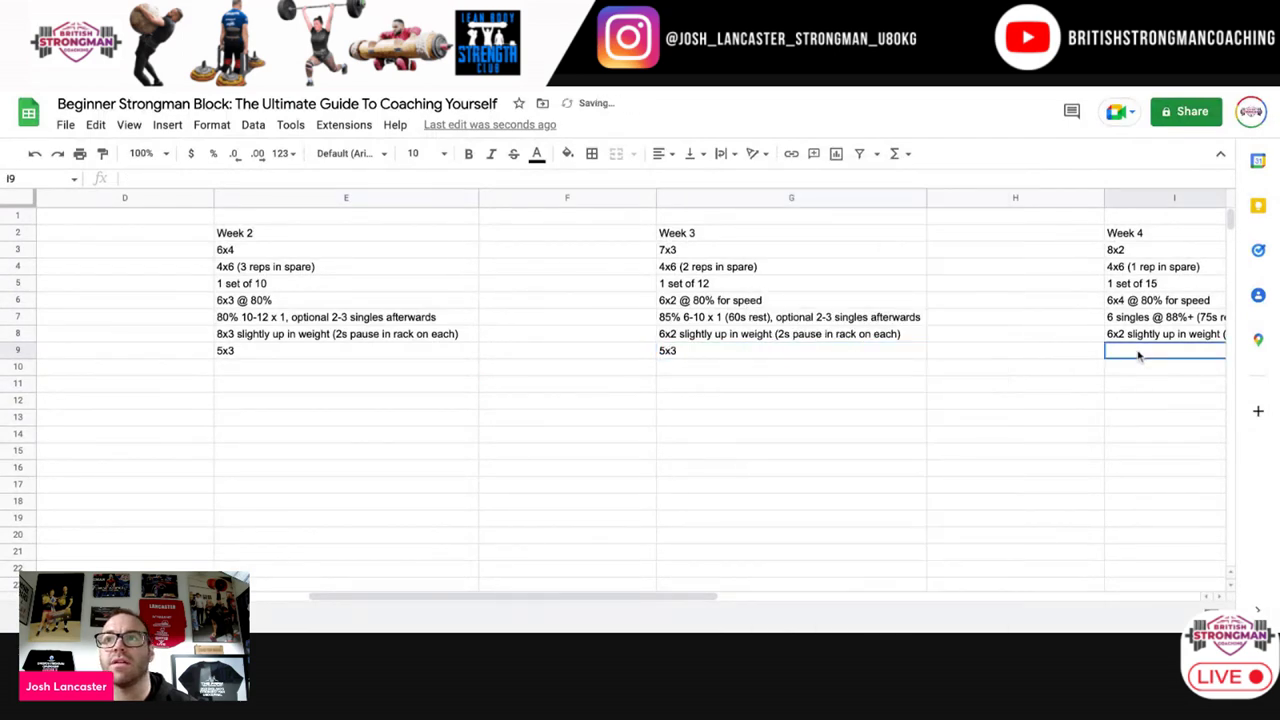
{"action": "right_click", "coordinate": [1139, 352]}
{"action": "left_click", "coordinate": [1168, 227]}
{"action": "left_click", "coordinate": [760, 398]}
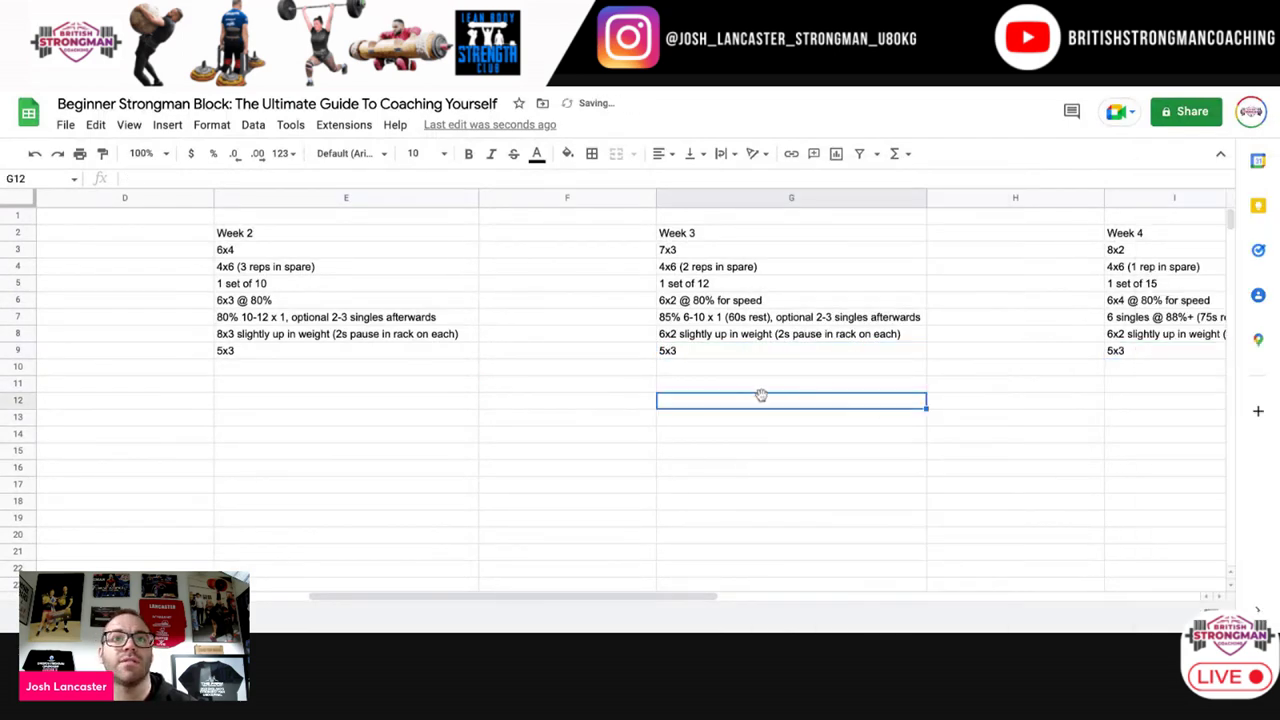
Step: Make the Week 2 clean prescription in cell E9 read "5x3 more confident technique/more explosive"
{"action": "scroll", "coordinate": [763, 396], "scroll_direction": "left", "scroll_amount": 10}
{"action": "scroll", "coordinate": [764, 400], "scroll_direction": "left", "scroll_amount": 2}
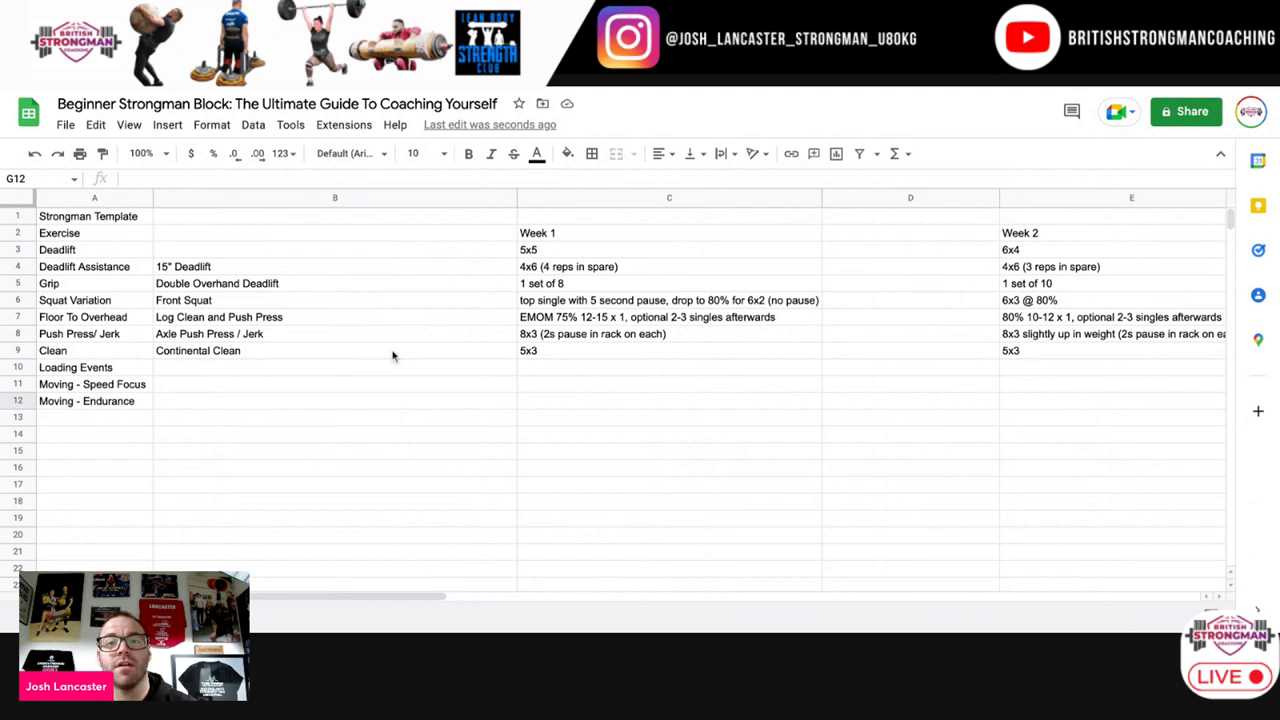
{"action": "left_click", "coordinate": [564, 354]}
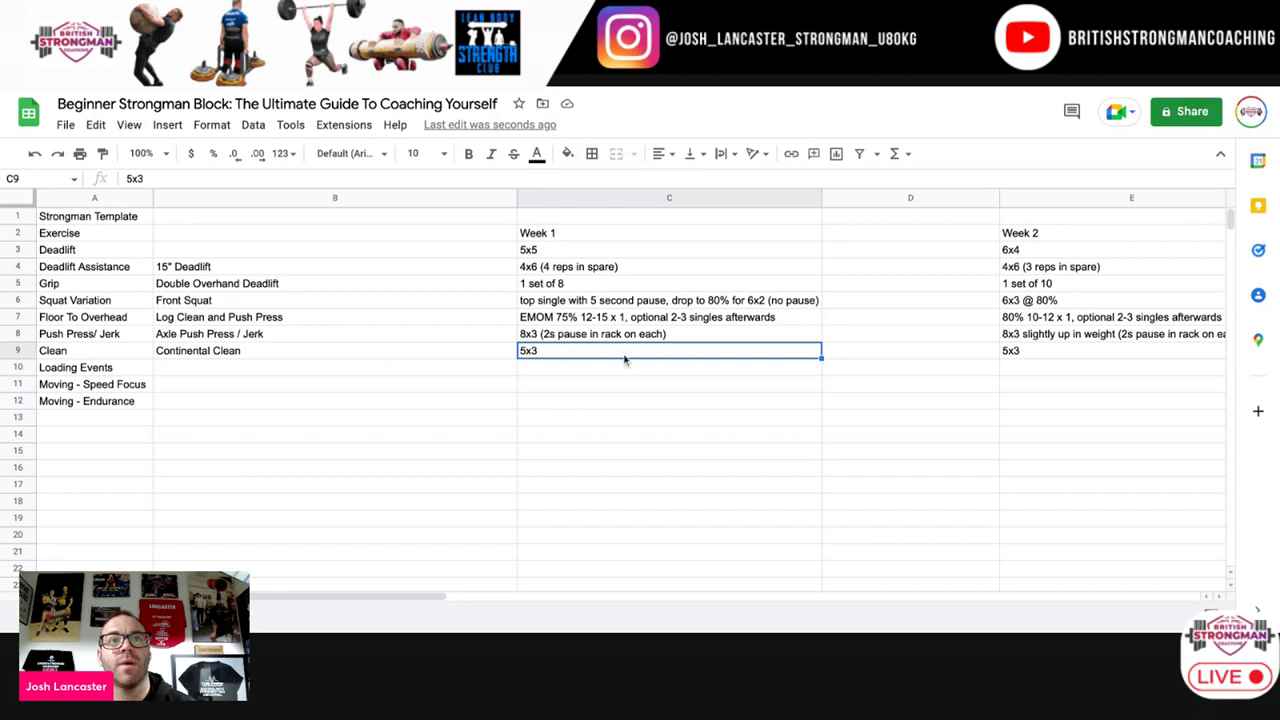
{"action": "left_click", "coordinate": [1043, 354]}
{"action": "type", "text": "5x3 "}
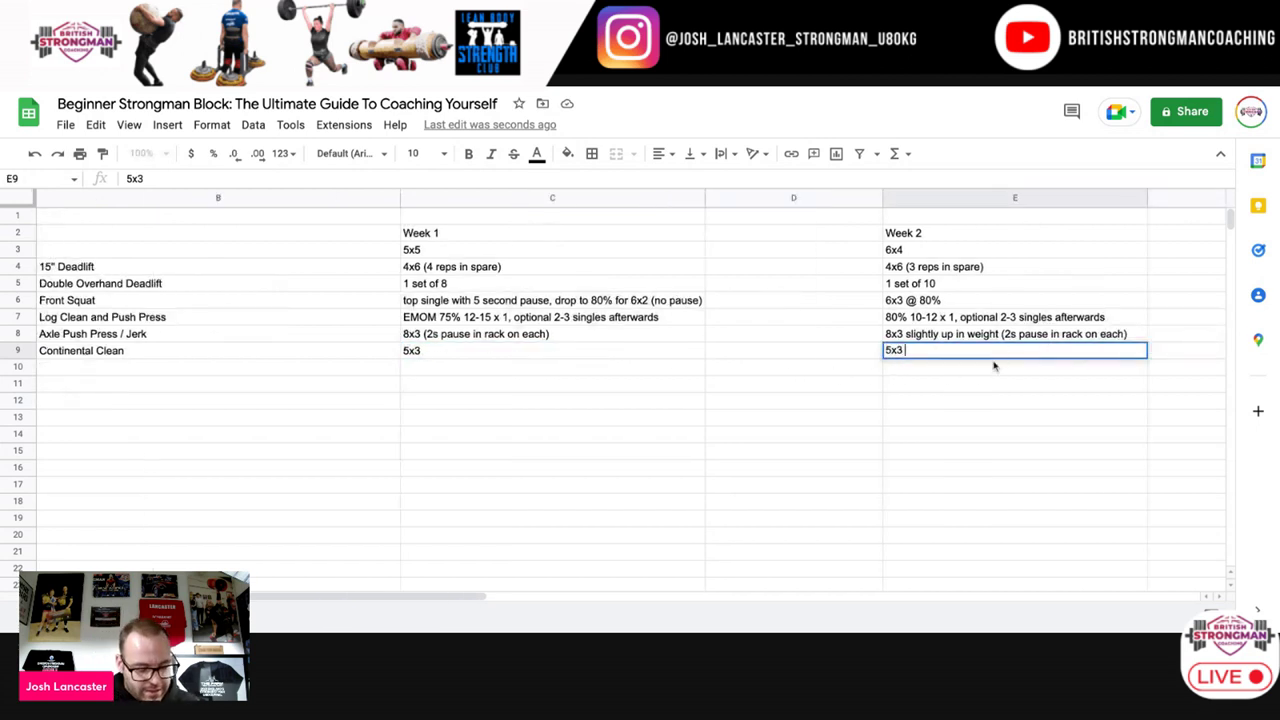
{"action": "type", "text": "better techn"}
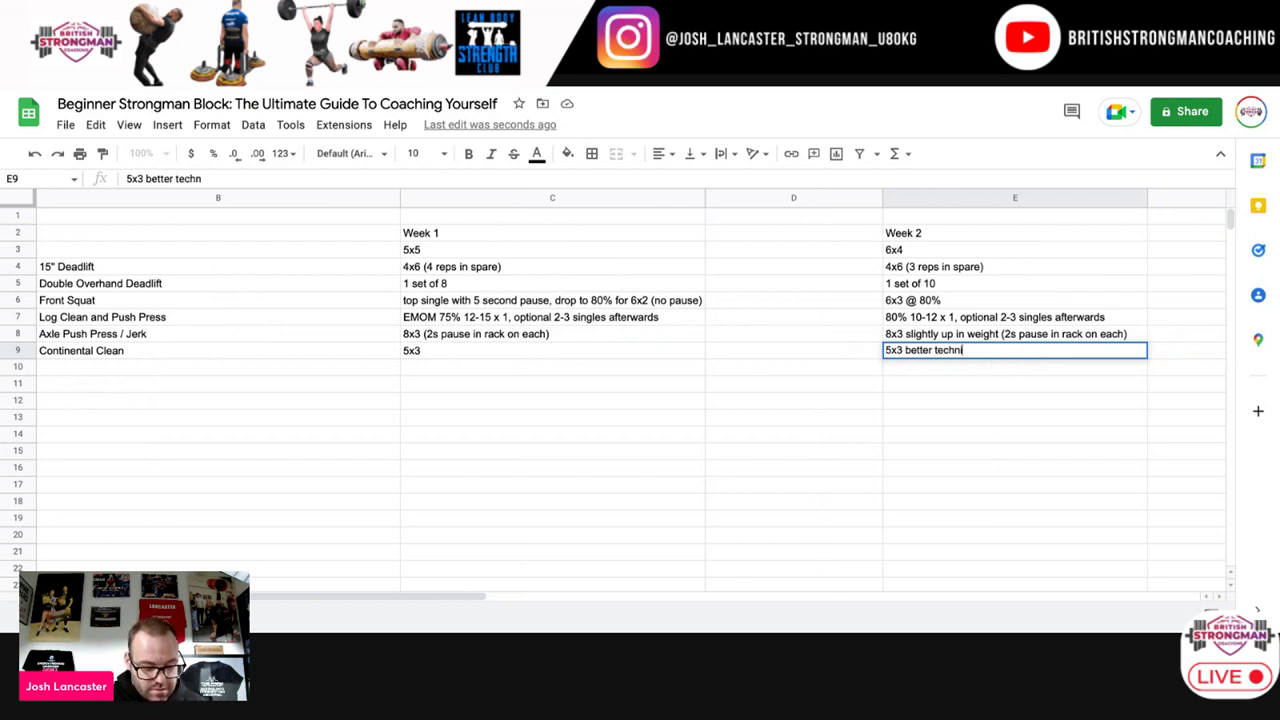
{"action": "type", "text": "i"}
{"action": "key", "text": "ctrl+BackSpace"}
{"action": "key", "text": "ctrl+BackSpace"}
{"action": "type", "text": "more conif"}
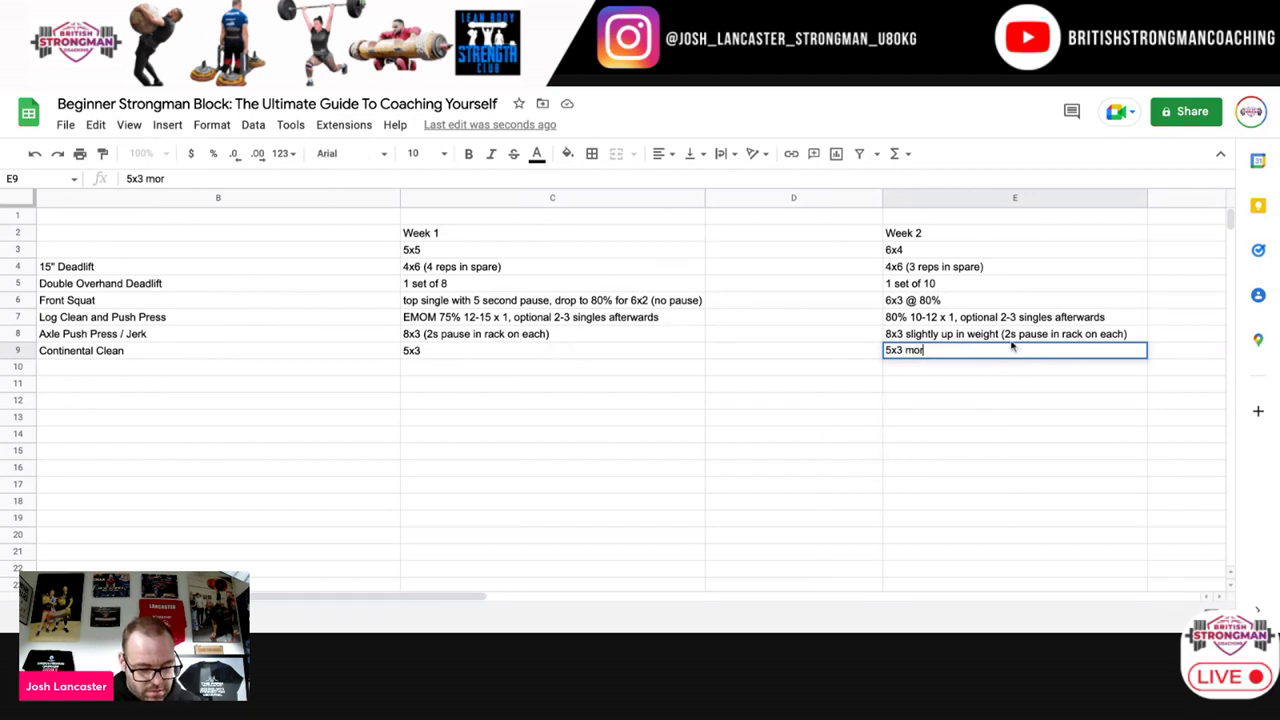
{"action": "key", "text": "BackSpace"}
{"action": "key", "text": "BackSpace"}
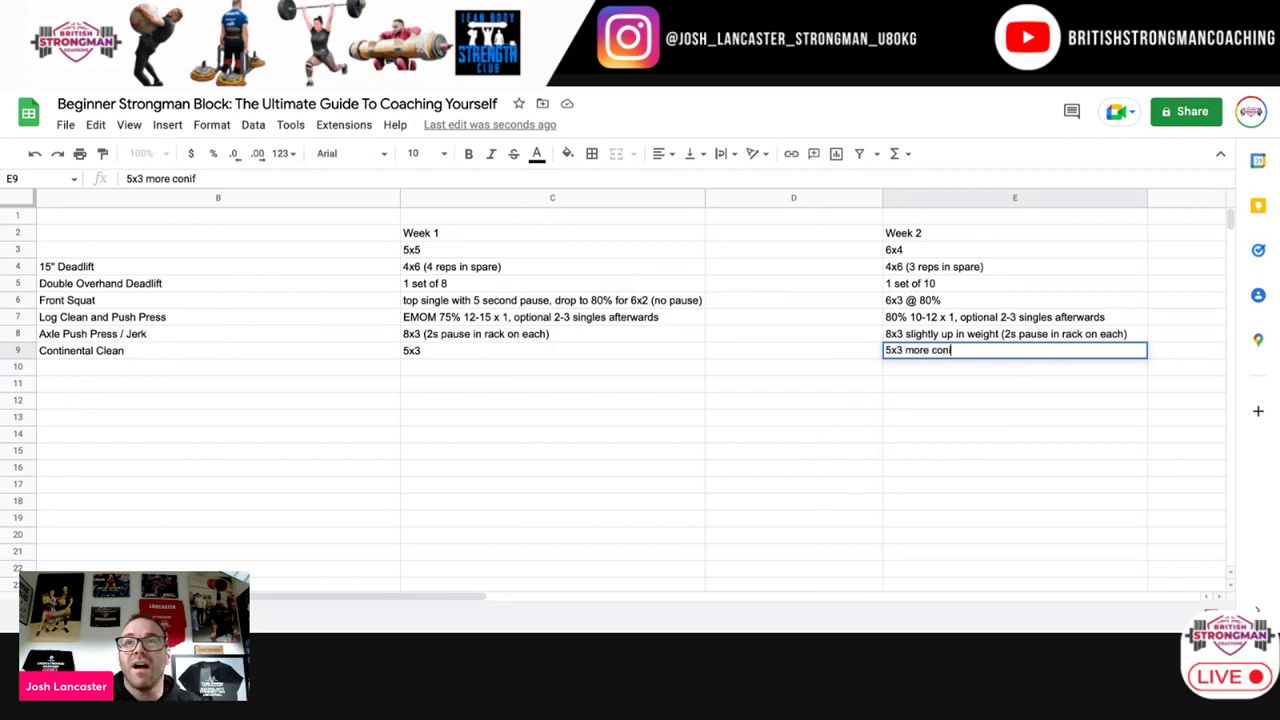
{"action": "type", "text": "fident "}
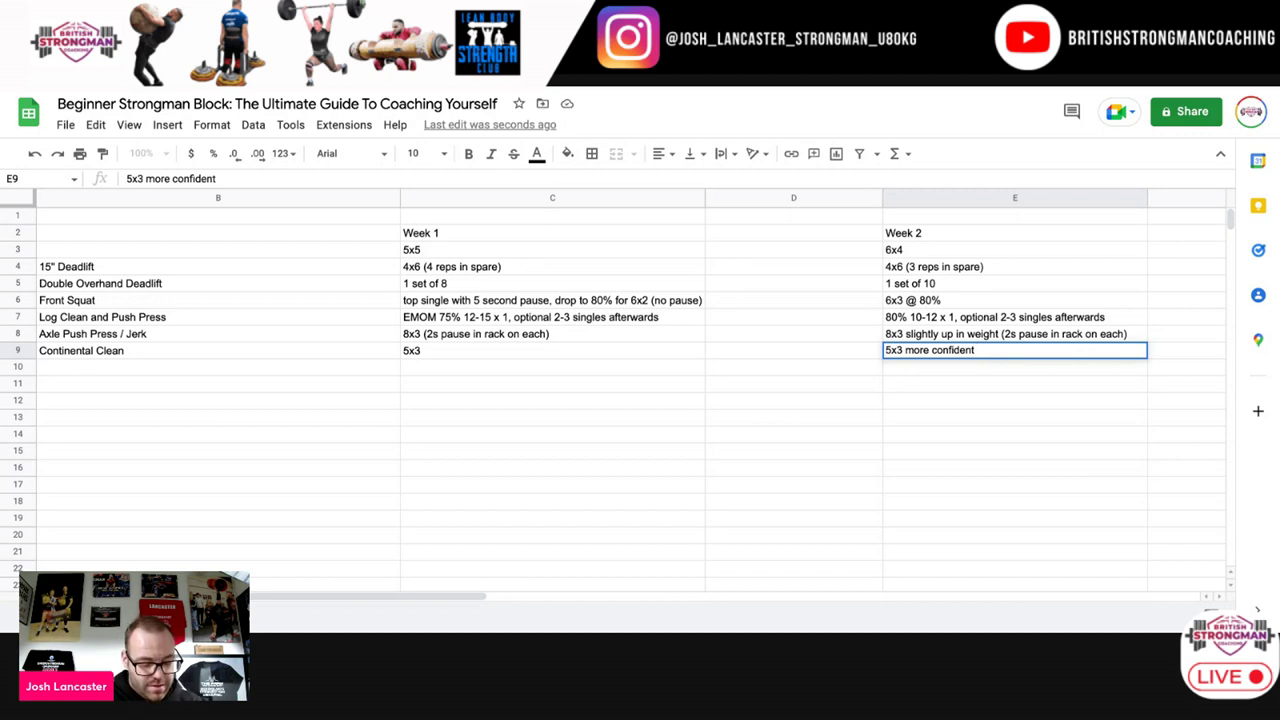
{"action": "type", "text": "technique"}
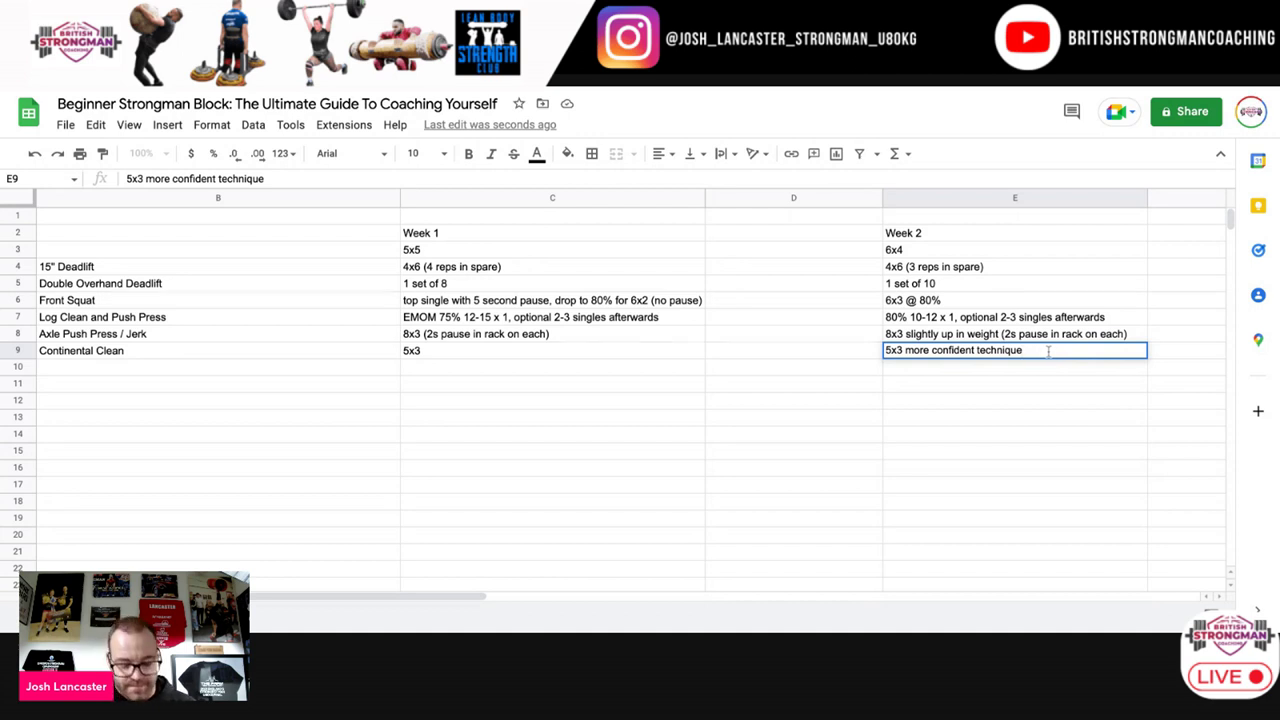
{"action": "type", "text": "/"}
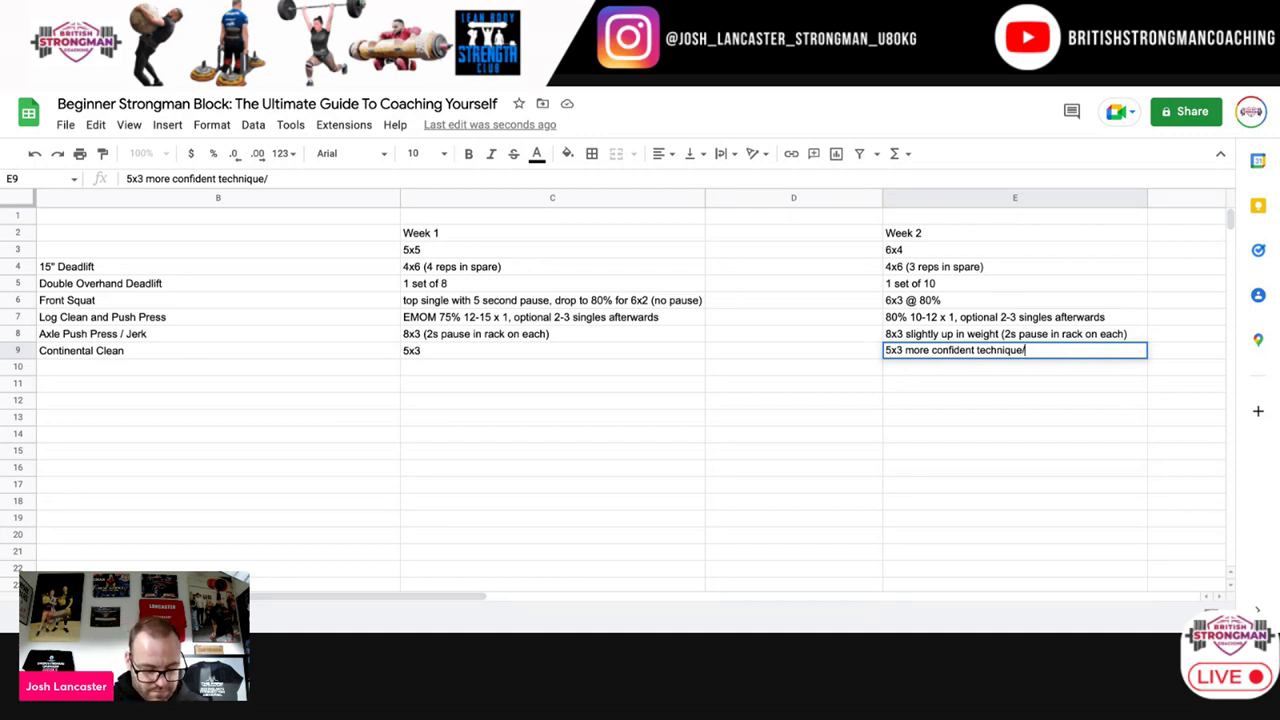
{"action": "type", "text": "more explosive"}
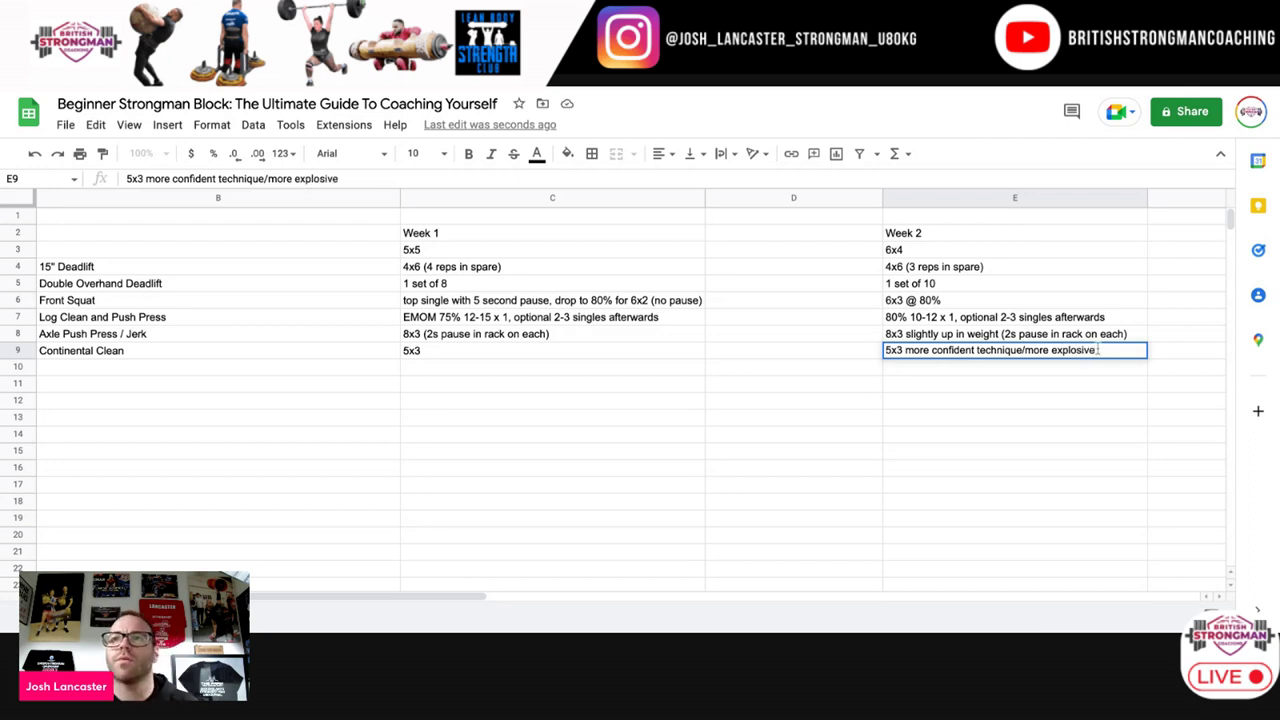
{"action": "key", "text": "ctrl+a"}
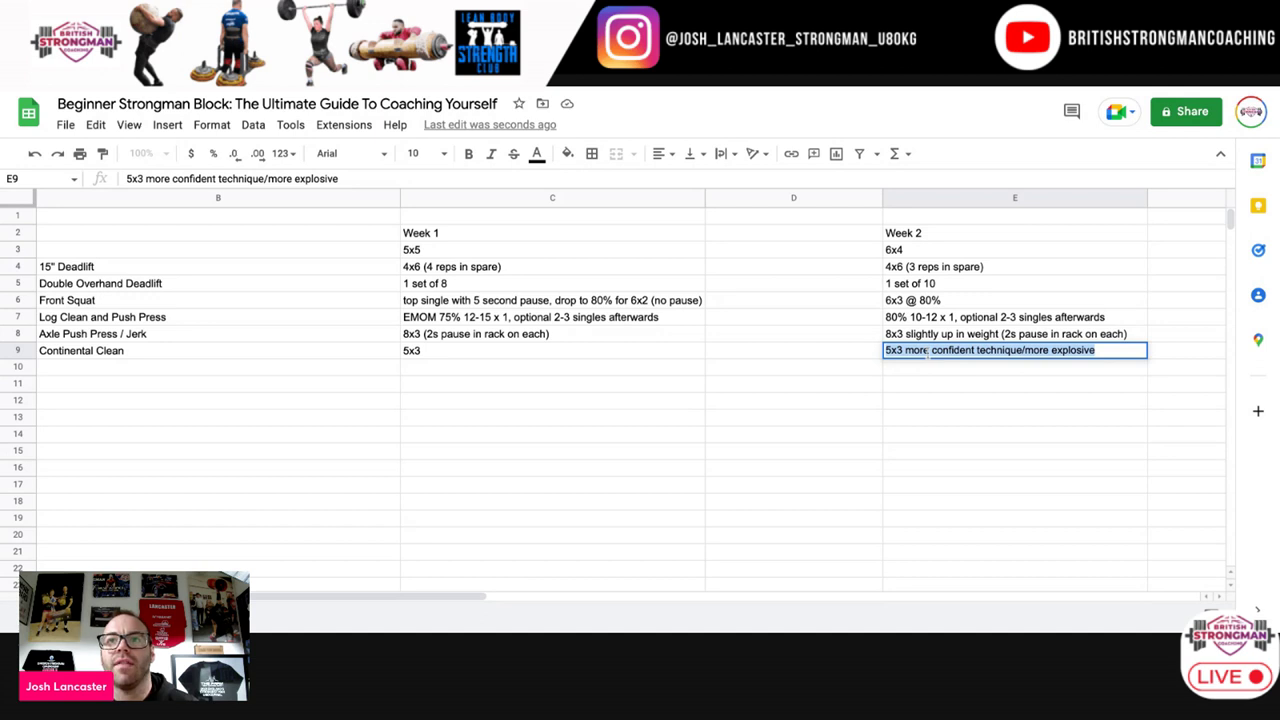
{"action": "left_click", "coordinate": [979, 352]}
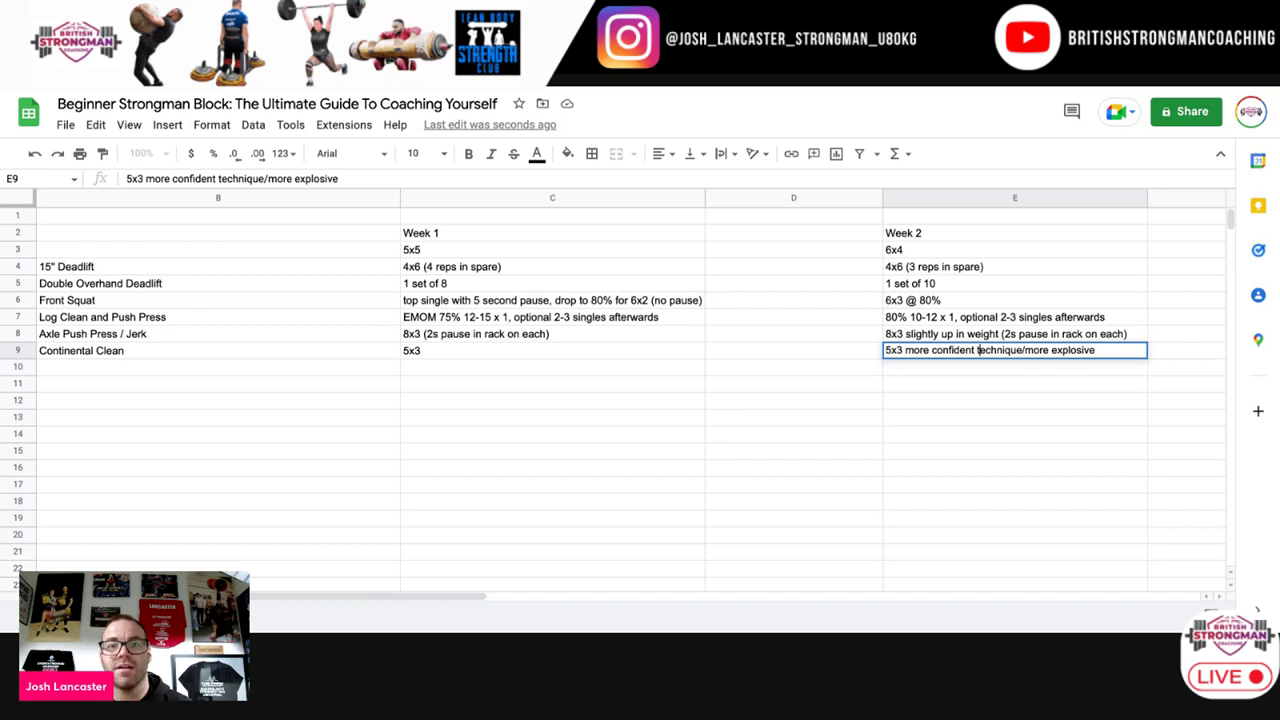
{"action": "left_click_drag", "start_coordinate": [1096, 350], "coordinate": [887, 350]}
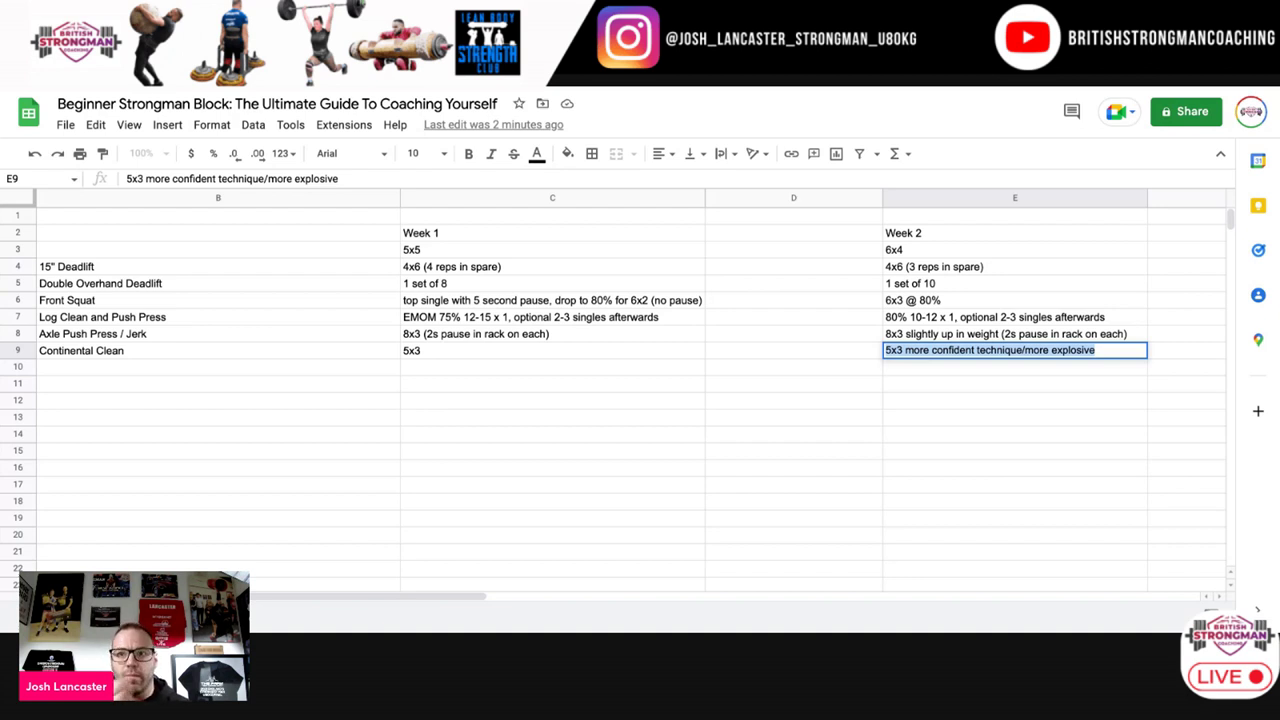
{"action": "left_click", "coordinate": [1109, 347]}
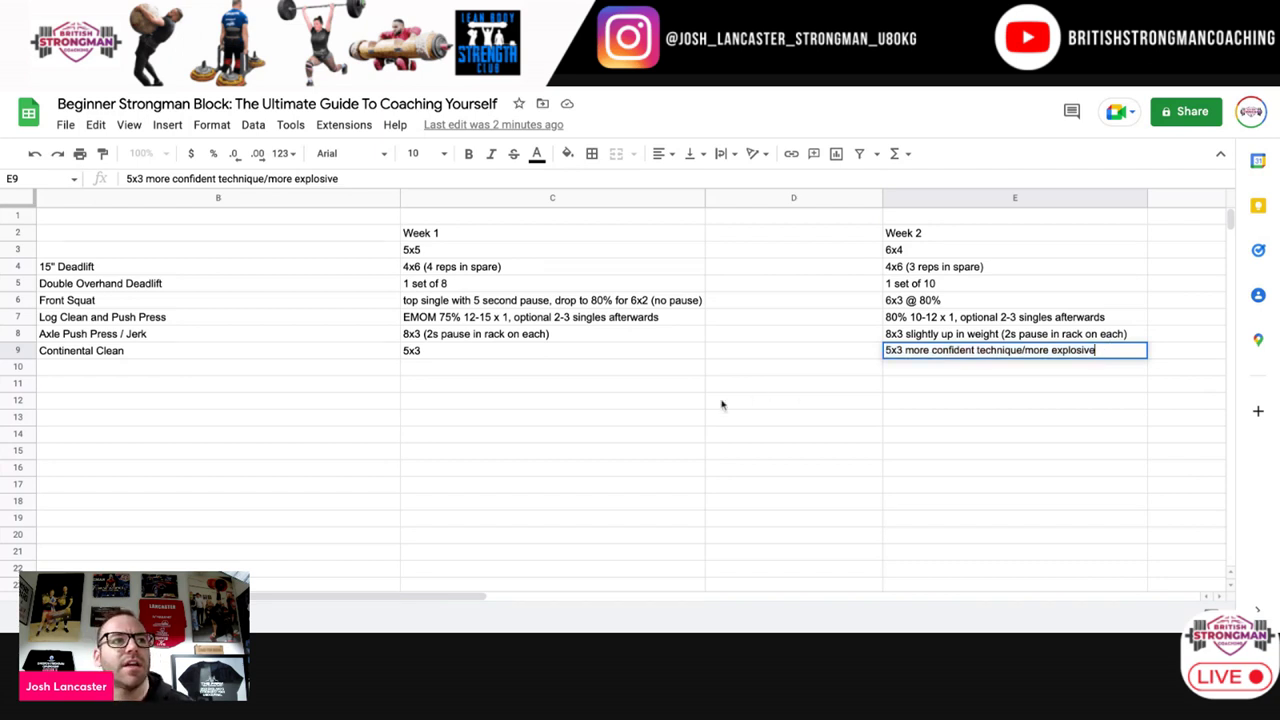
{"action": "scroll", "coordinate": [714, 407], "scroll_direction": "left", "scroll_amount": 2}
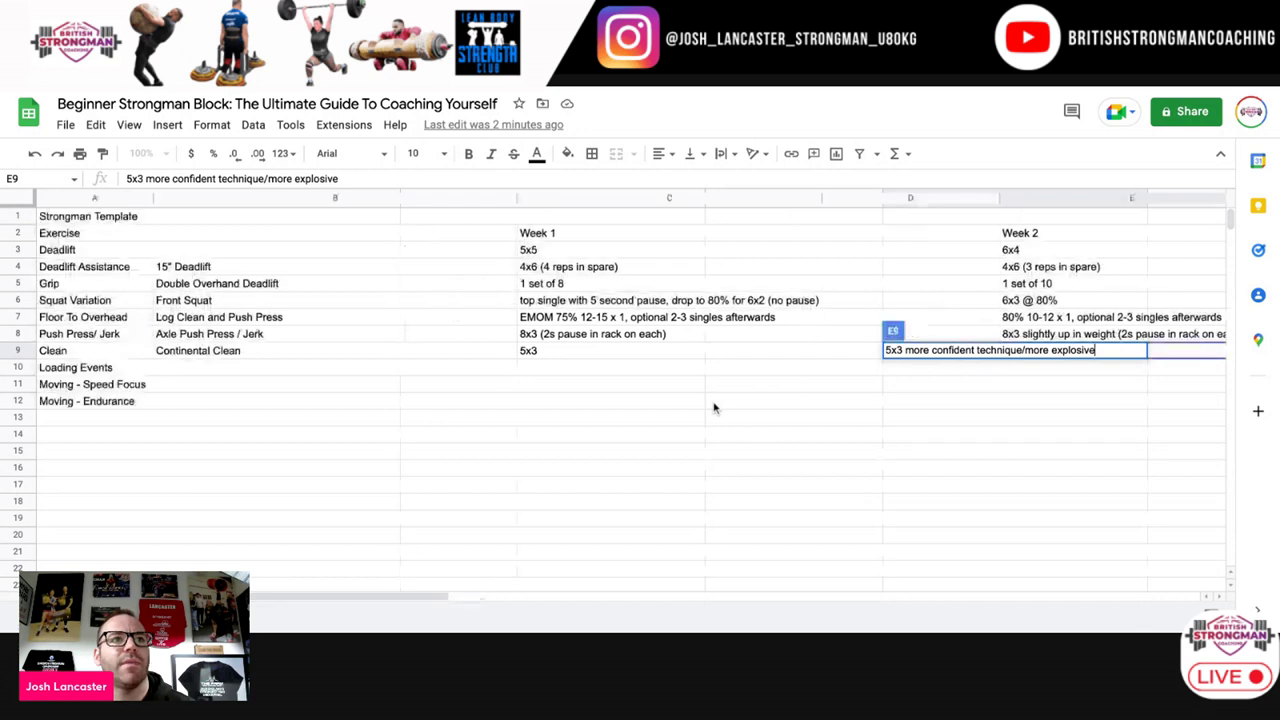
{"action": "scroll", "coordinate": [714, 407], "scroll_direction": "right", "scroll_amount": 2}
Step: Copy the Week 2 clean prescription over the Week 3 entry in the same row
{"action": "left_click", "coordinate": [1066, 366]}
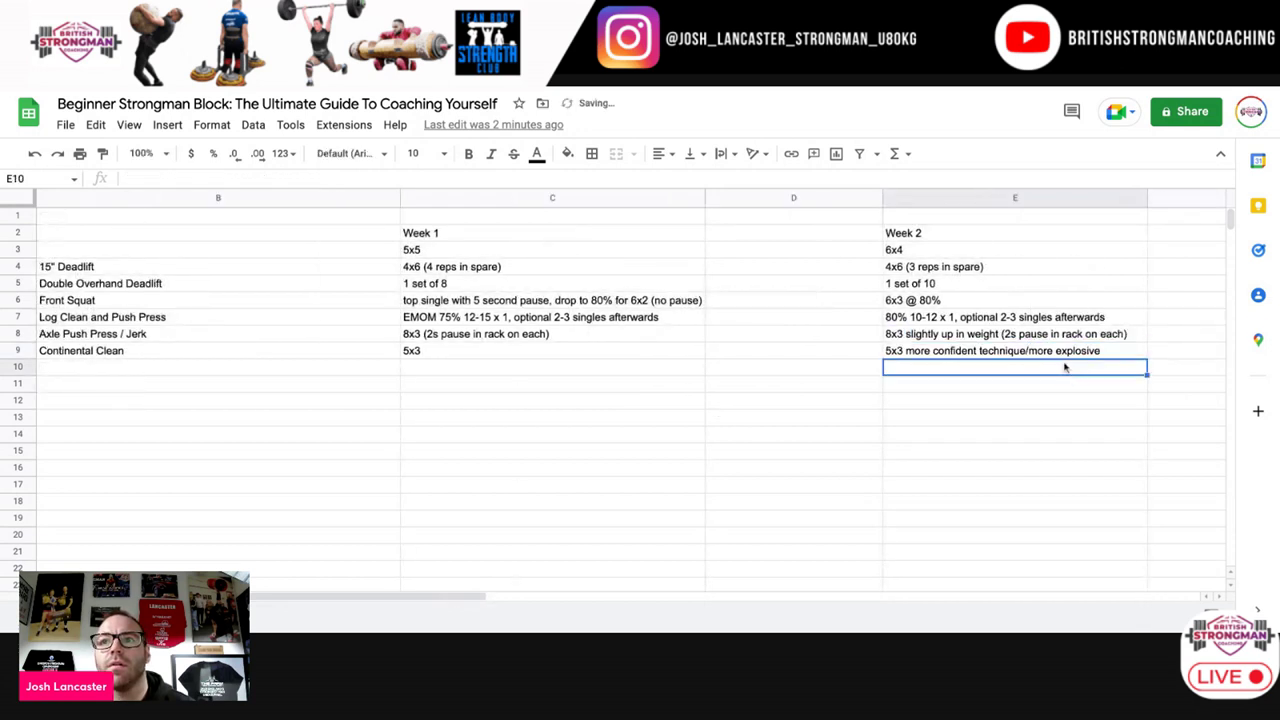
{"action": "left_click", "coordinate": [1060, 355]}
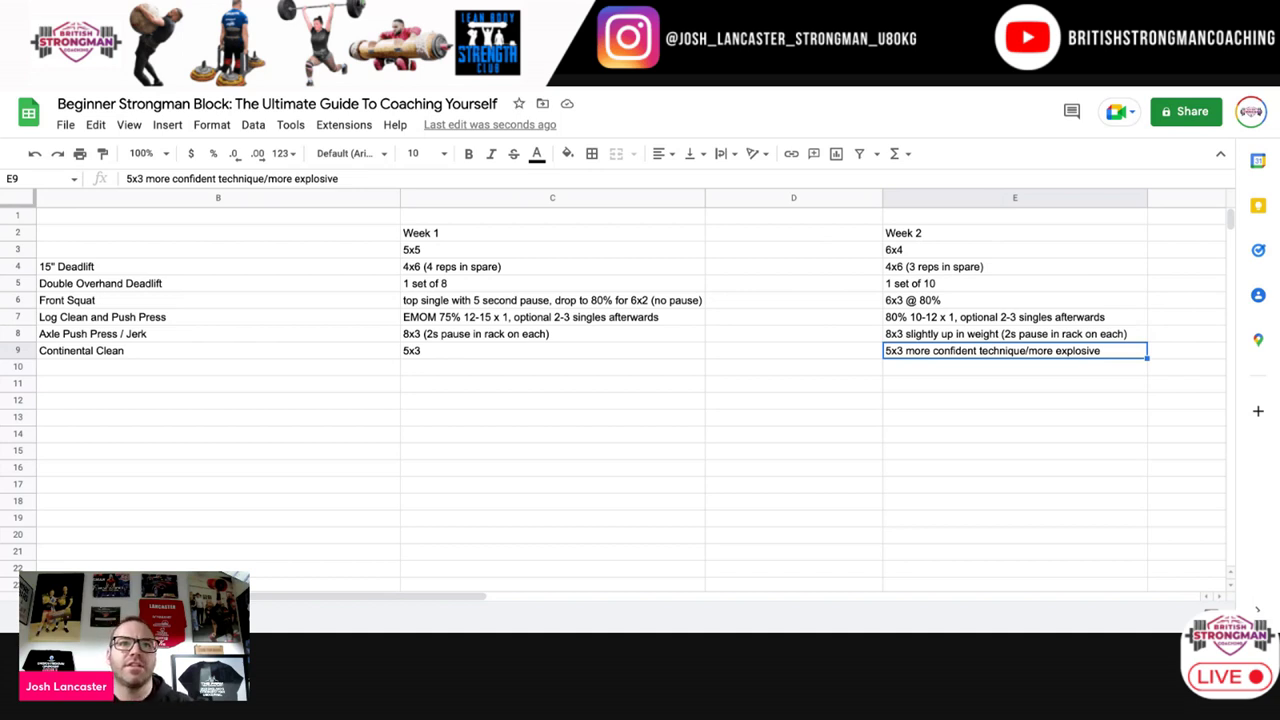
{"action": "left_click", "coordinate": [998, 378]}
{"action": "left_click", "coordinate": [1024, 356]}
{"action": "right_click", "coordinate": [1024, 356]}
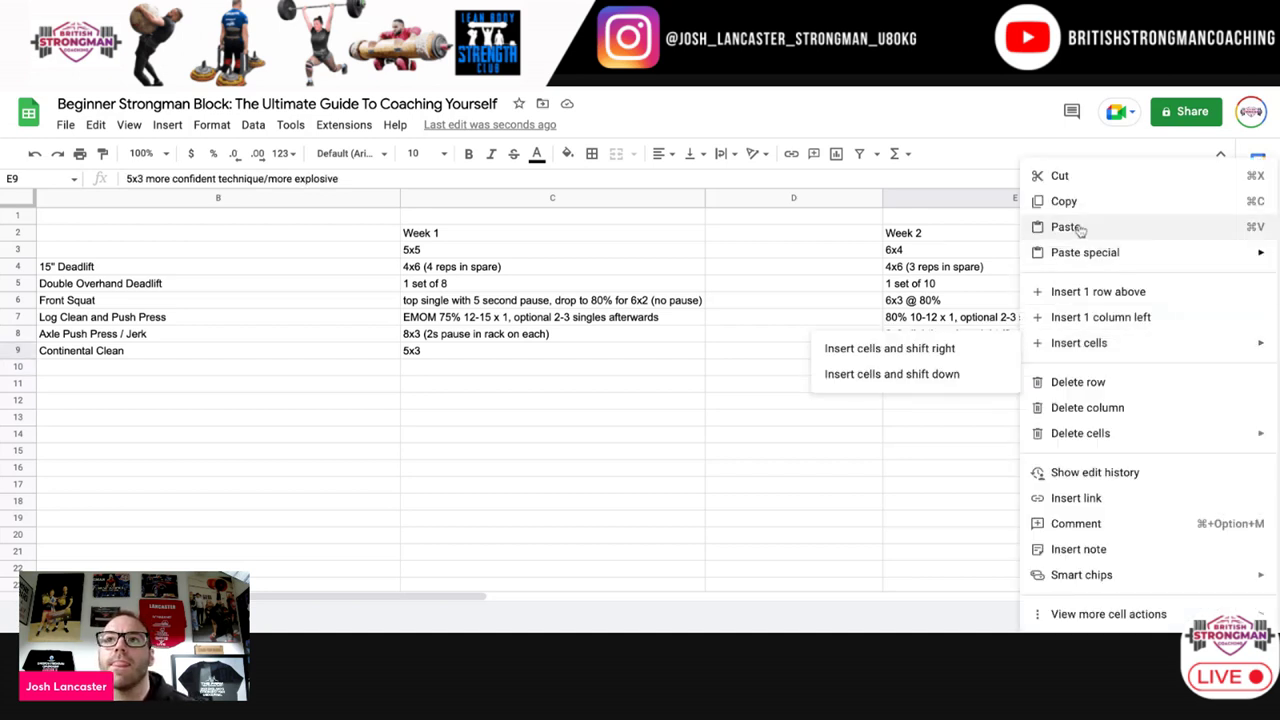
{"action": "left_click", "coordinate": [1074, 205]}
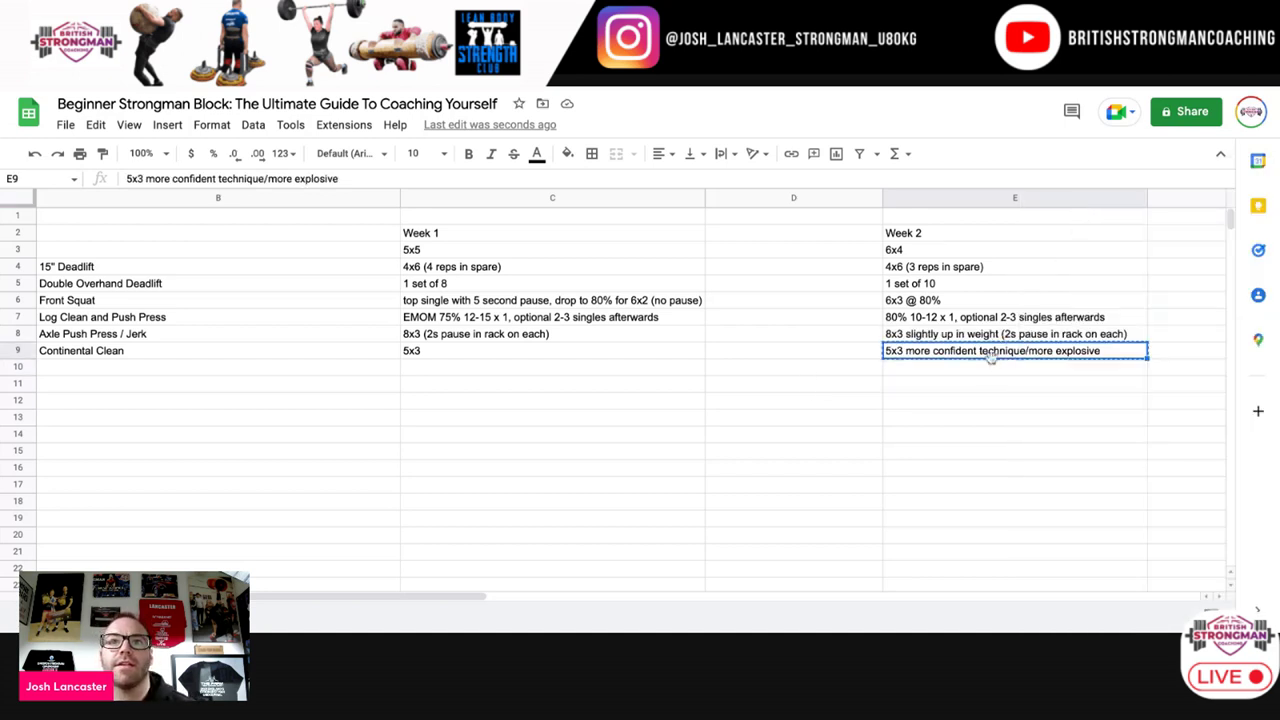
{"action": "scroll", "coordinate": [990, 357], "scroll_direction": "right", "scroll_amount": 5}
{"action": "left_click", "coordinate": [999, 357]}
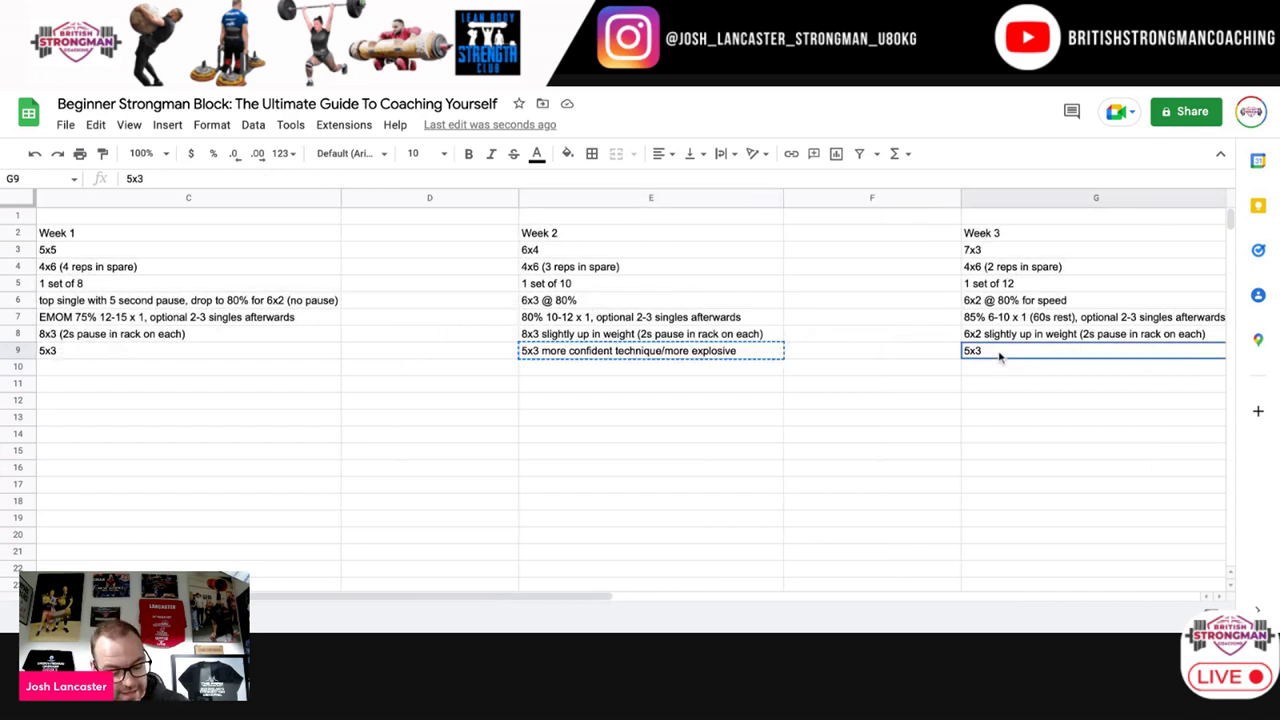
{"action": "key", "text": "ctrl+v"}
{"action": "left_click", "coordinate": [1068, 381]}
Step: Paste the copied clean prescription over the Week 4 entry in cell I9
{"action": "scroll", "coordinate": [1067, 382], "scroll_direction": "right", "scroll_amount": 5}
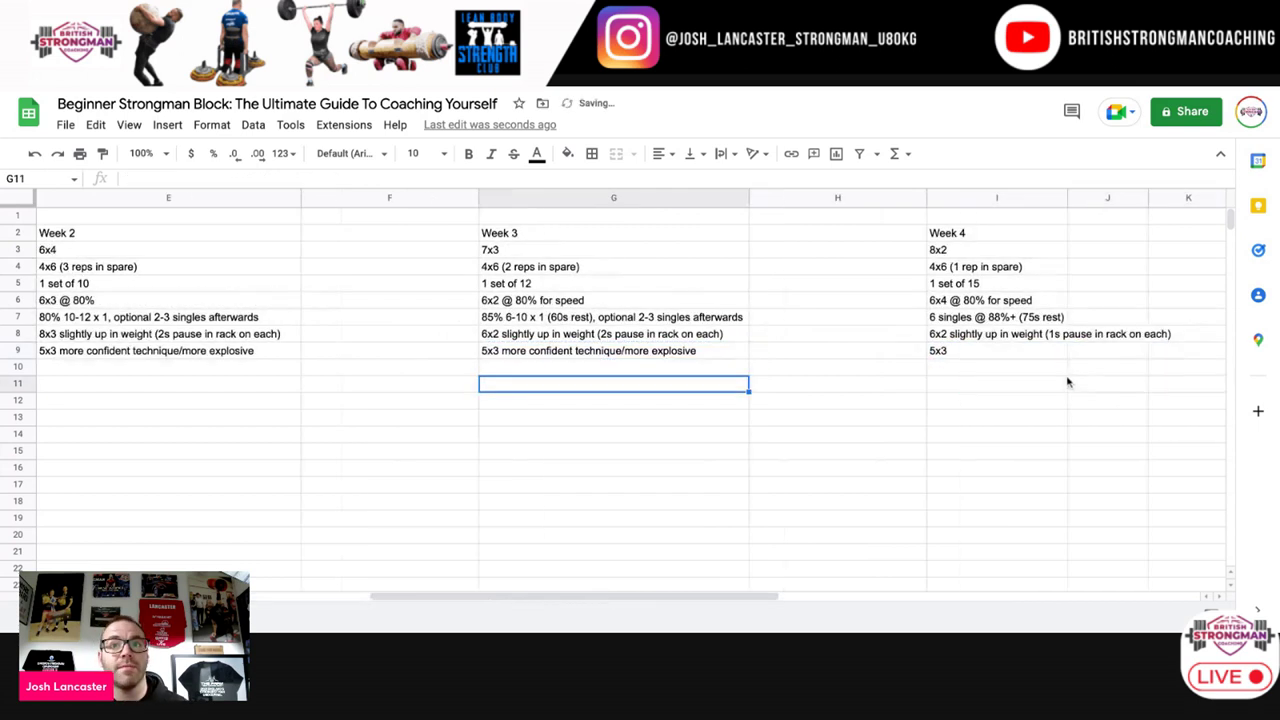
{"action": "left_click", "coordinate": [993, 357]}
{"action": "key", "text": "ctrl+v"}
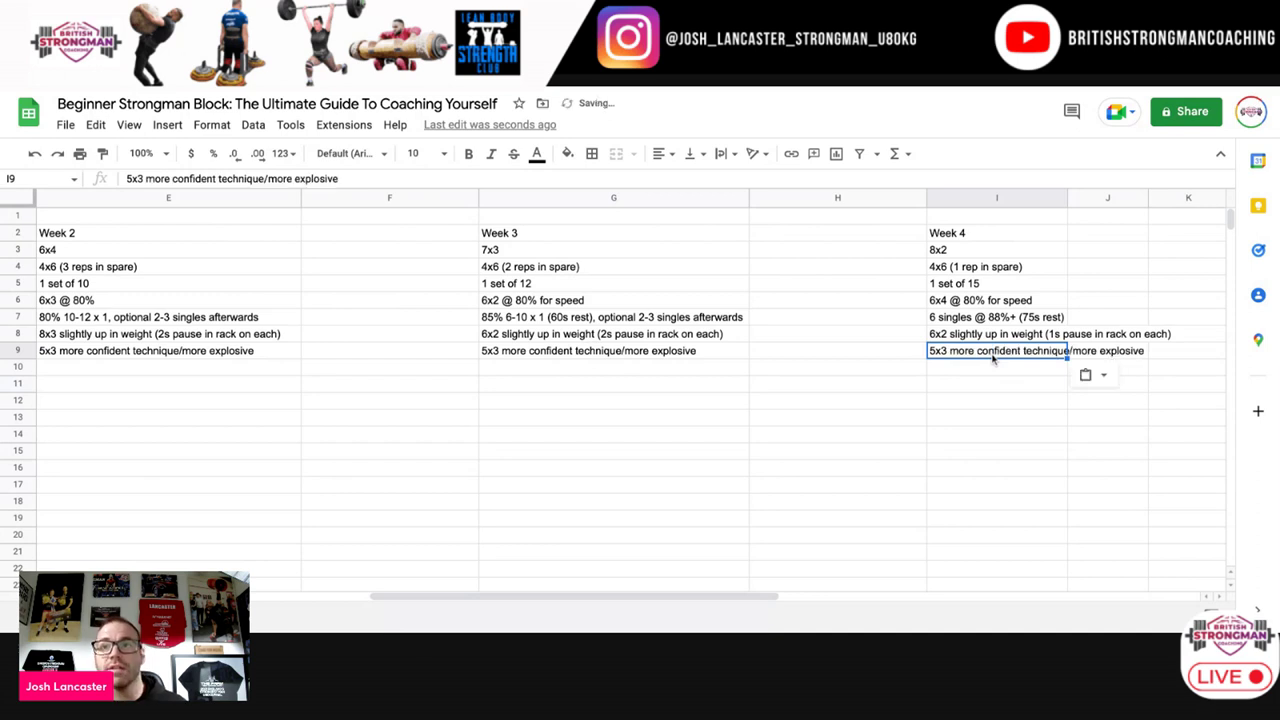
{"action": "left_click", "coordinate": [986, 370]}
Step: Extend the Week 1 clean prescription in C9 to read "5x3 (no heavier than 75% of max floor to overhead)"
{"action": "scroll", "coordinate": [985, 375], "scroll_direction": "left", "scroll_amount": 5}
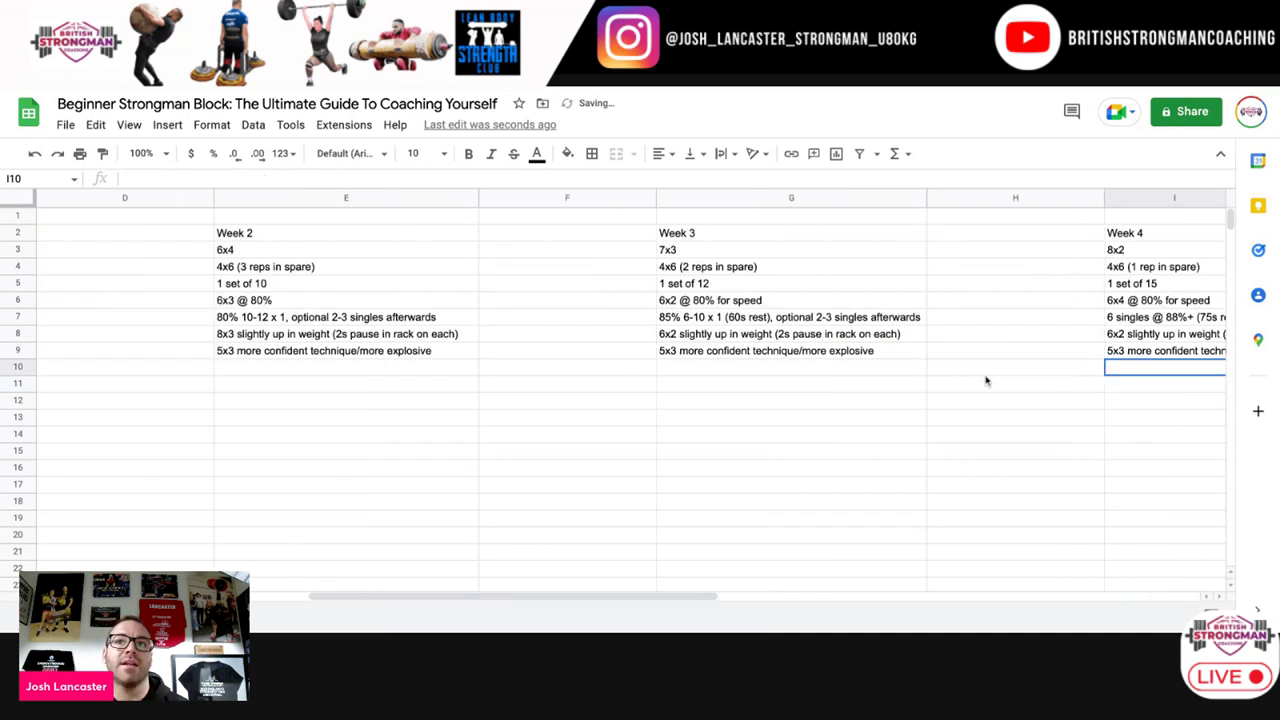
{"action": "scroll", "coordinate": [1030, 380], "scroll_direction": "left", "scroll_amount": 5}
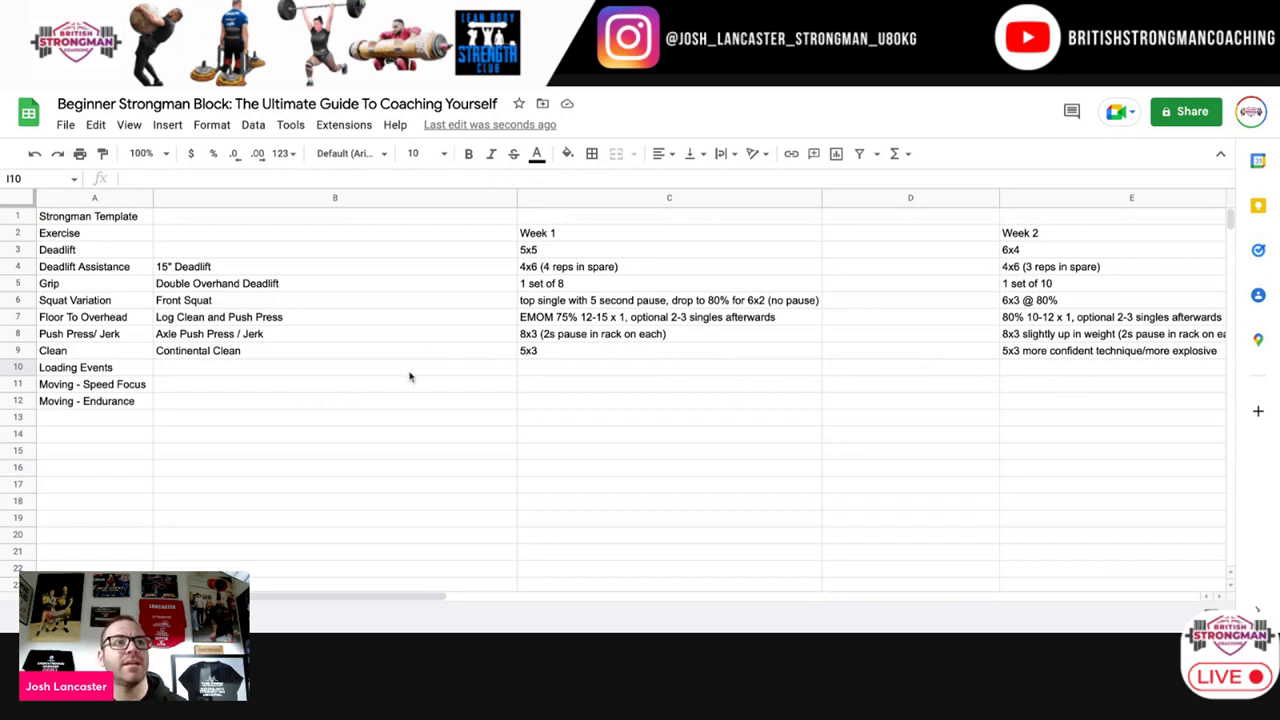
{"action": "left_click", "coordinate": [592, 352]}
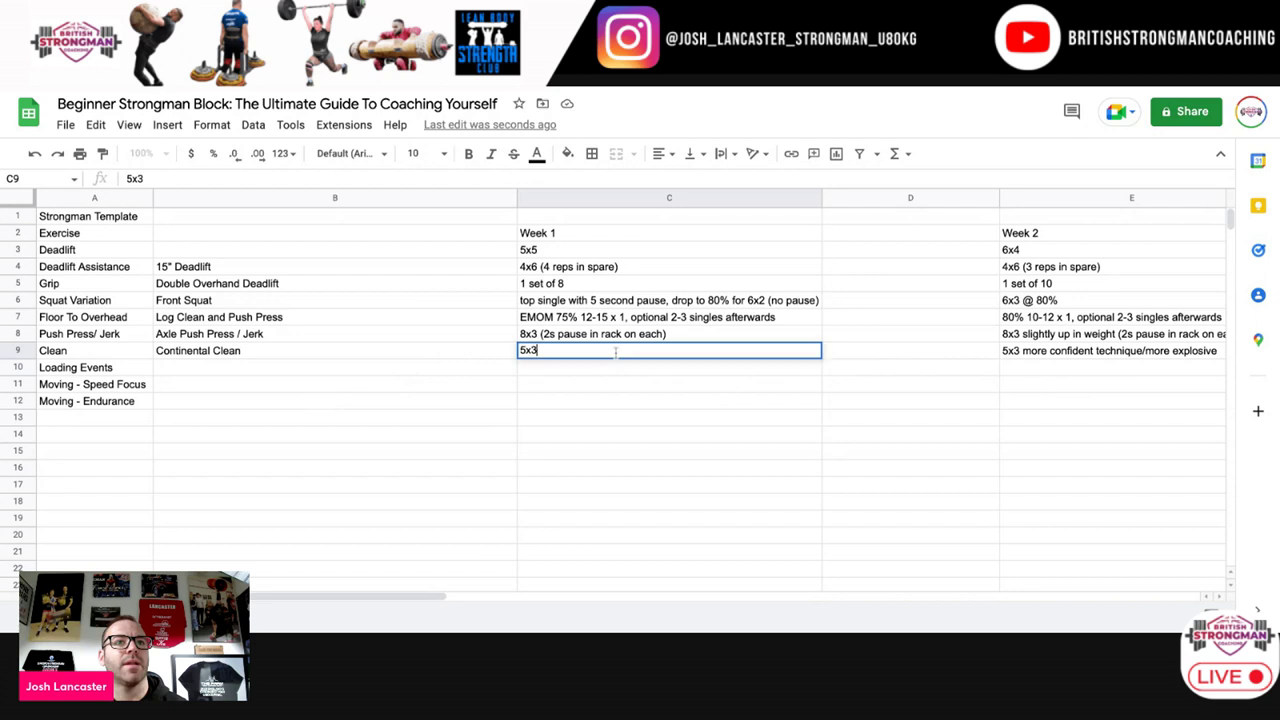
{"action": "double_click", "coordinate": [617, 352]}
{"action": "type", "text": "("}
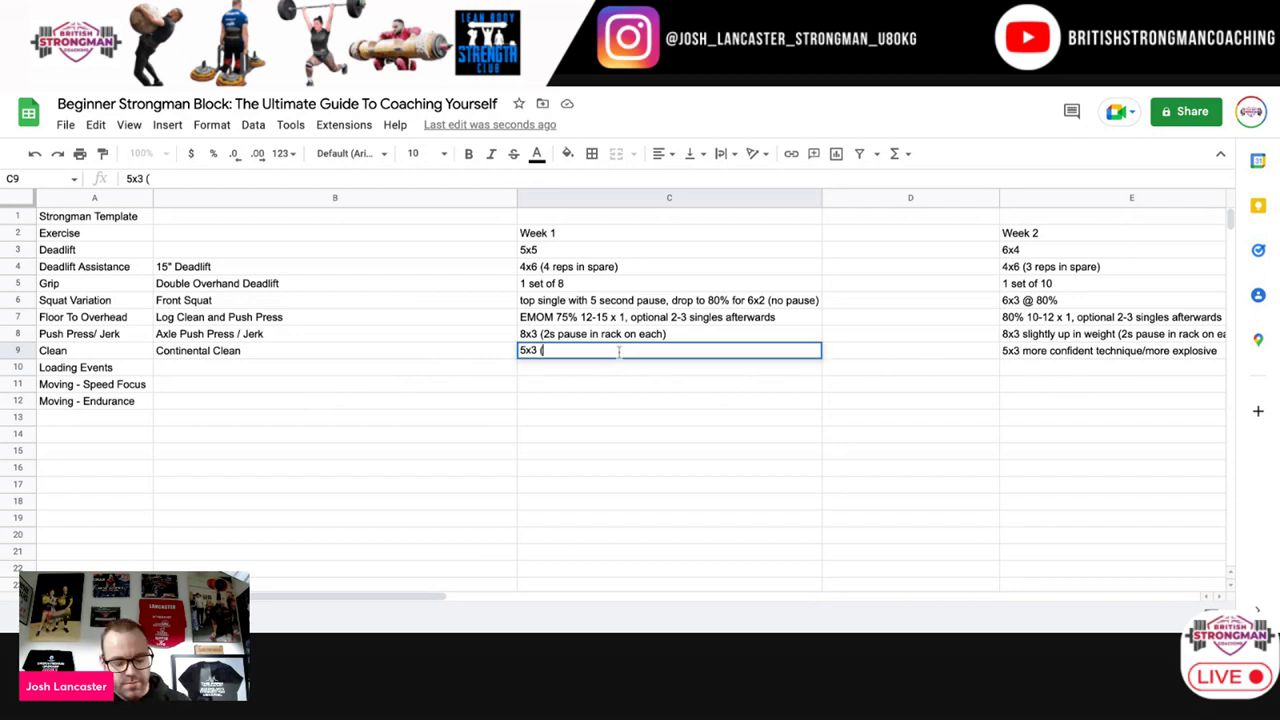
{"action": "type", "text": "no heavier"}
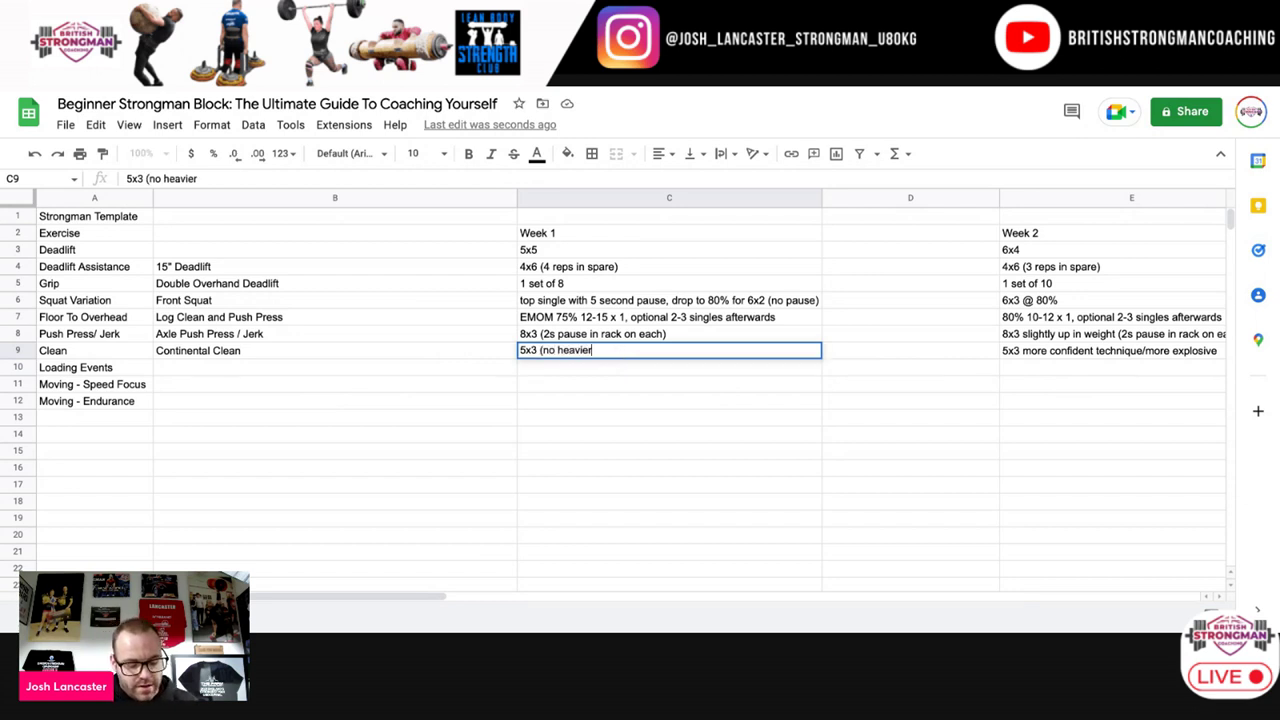
{"action": "type", "text": " than 75%"}
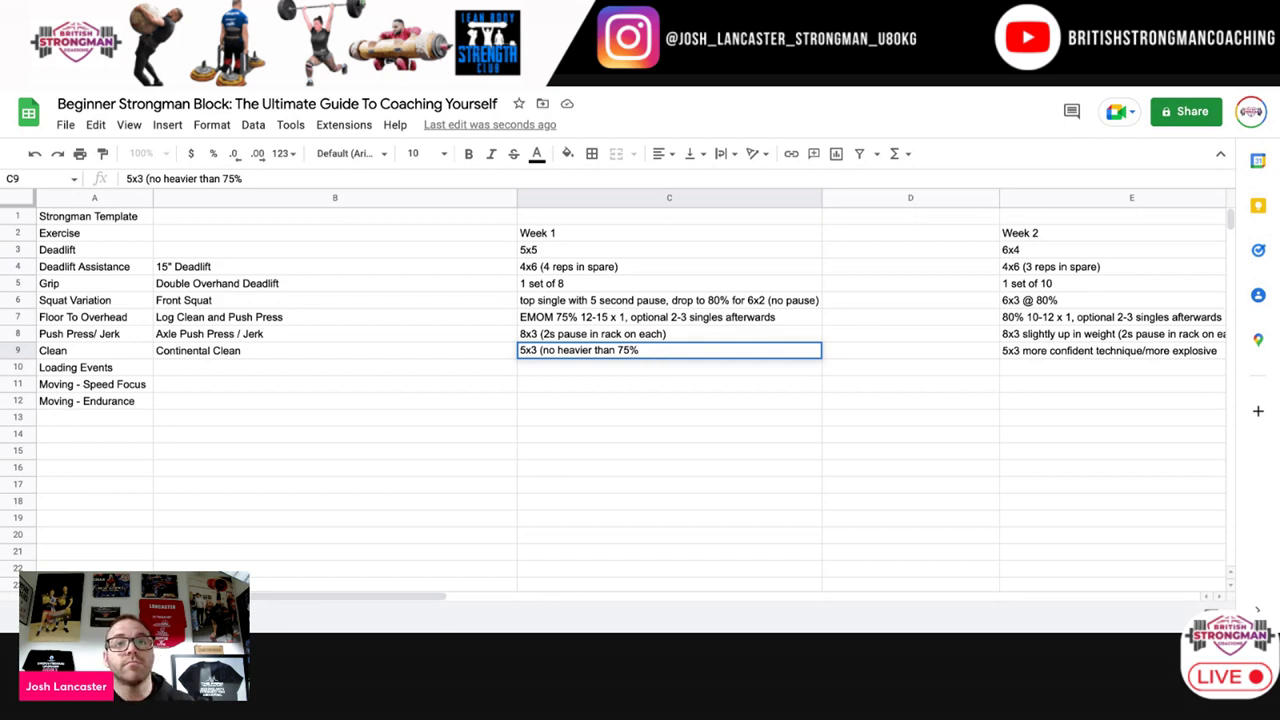
{"action": "type", "text": "of max"}
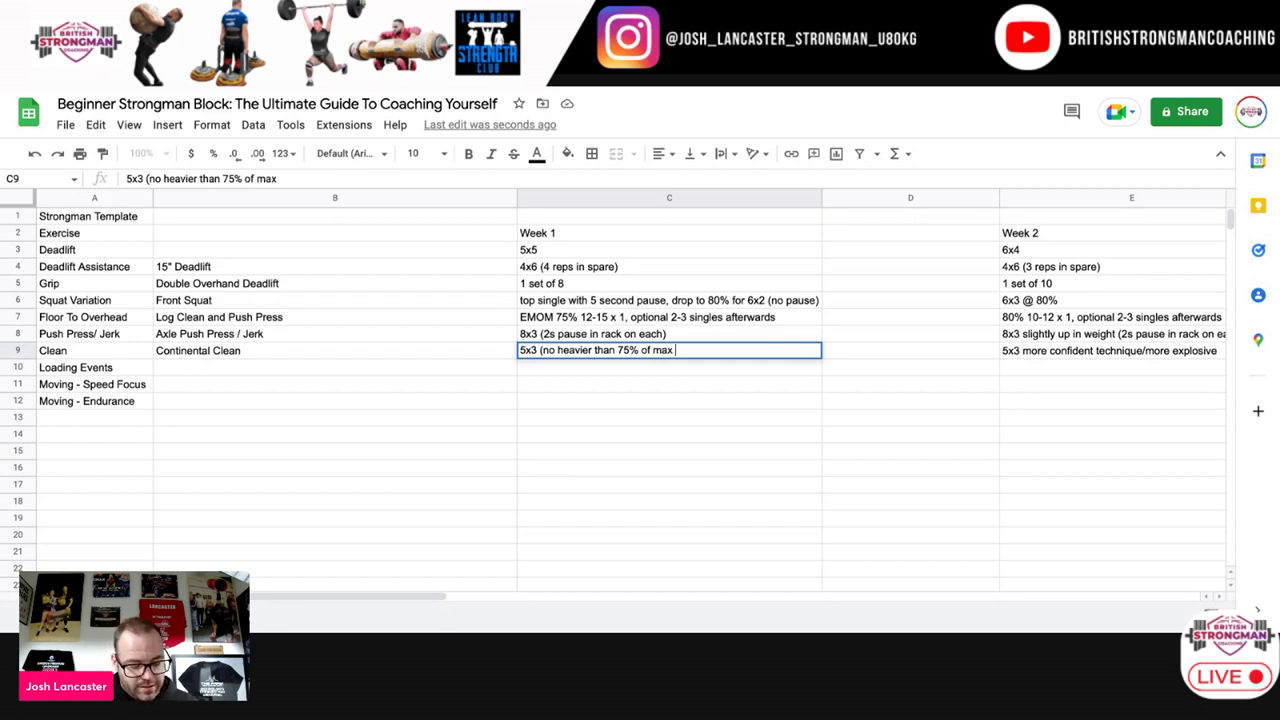
{"action": "type", "text": " floor to"}
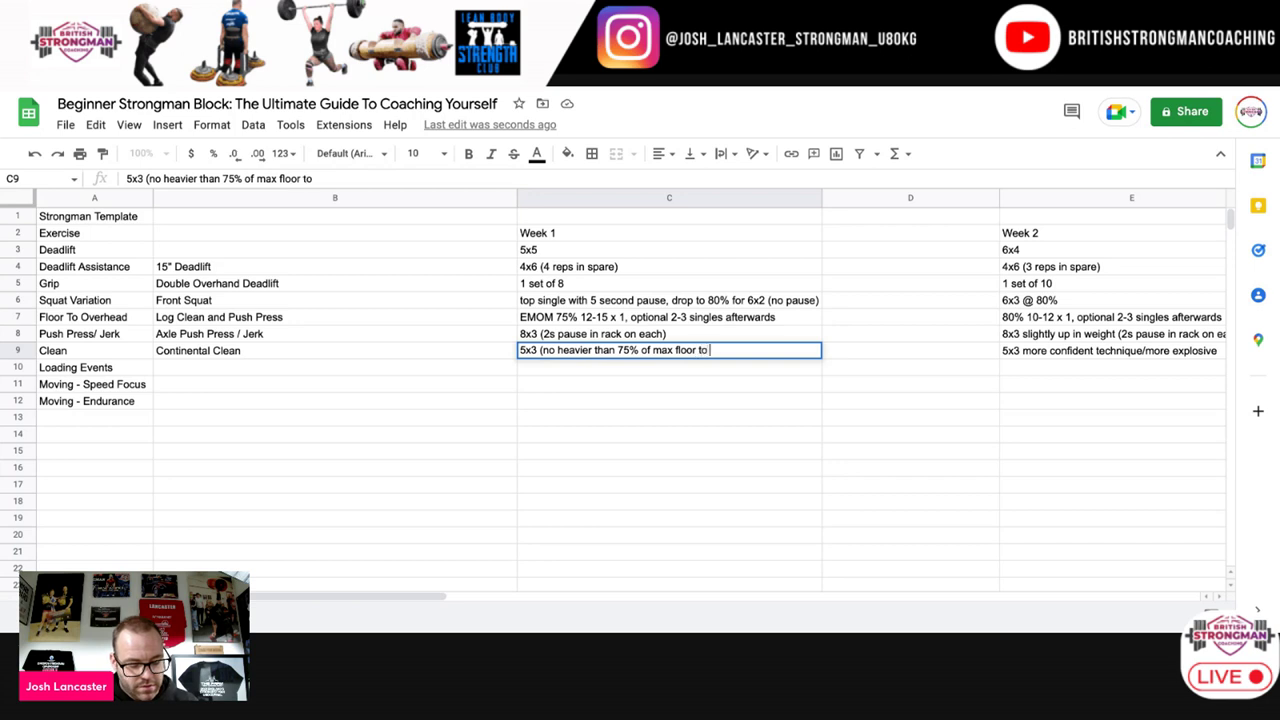
{"action": "type", "text": " overhead)"}
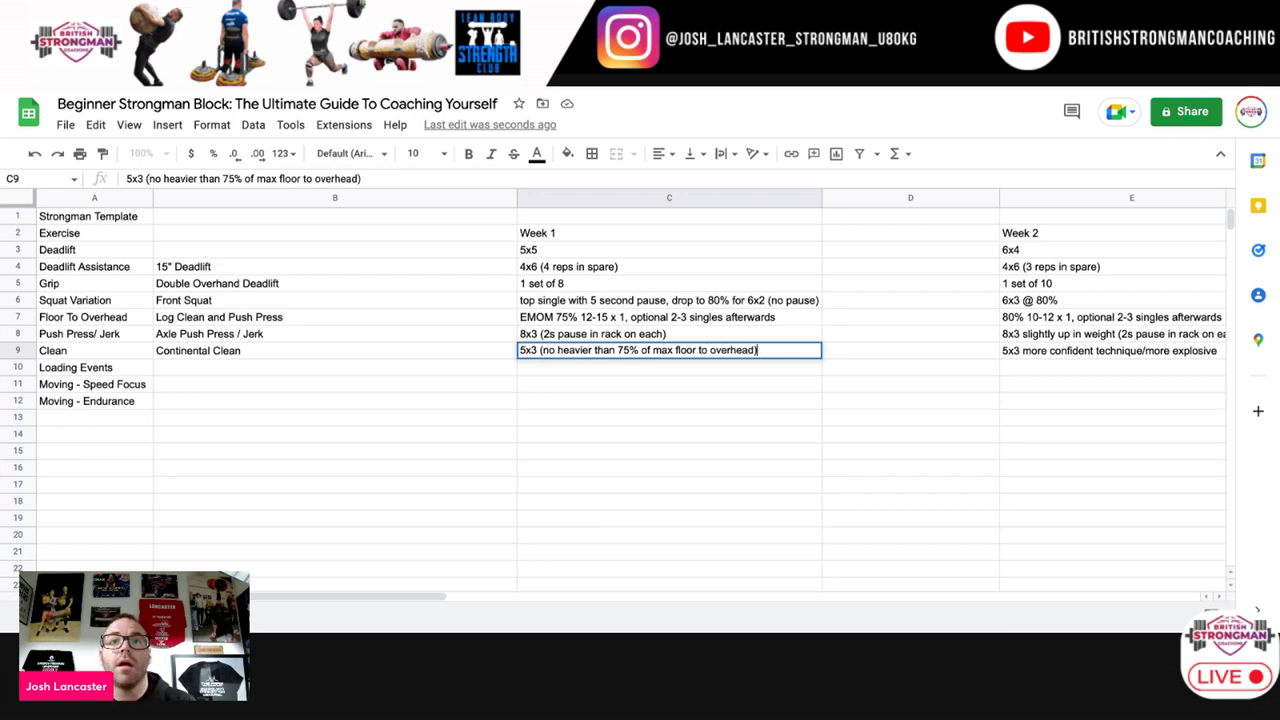
{"action": "left_click", "coordinate": [655, 369]}
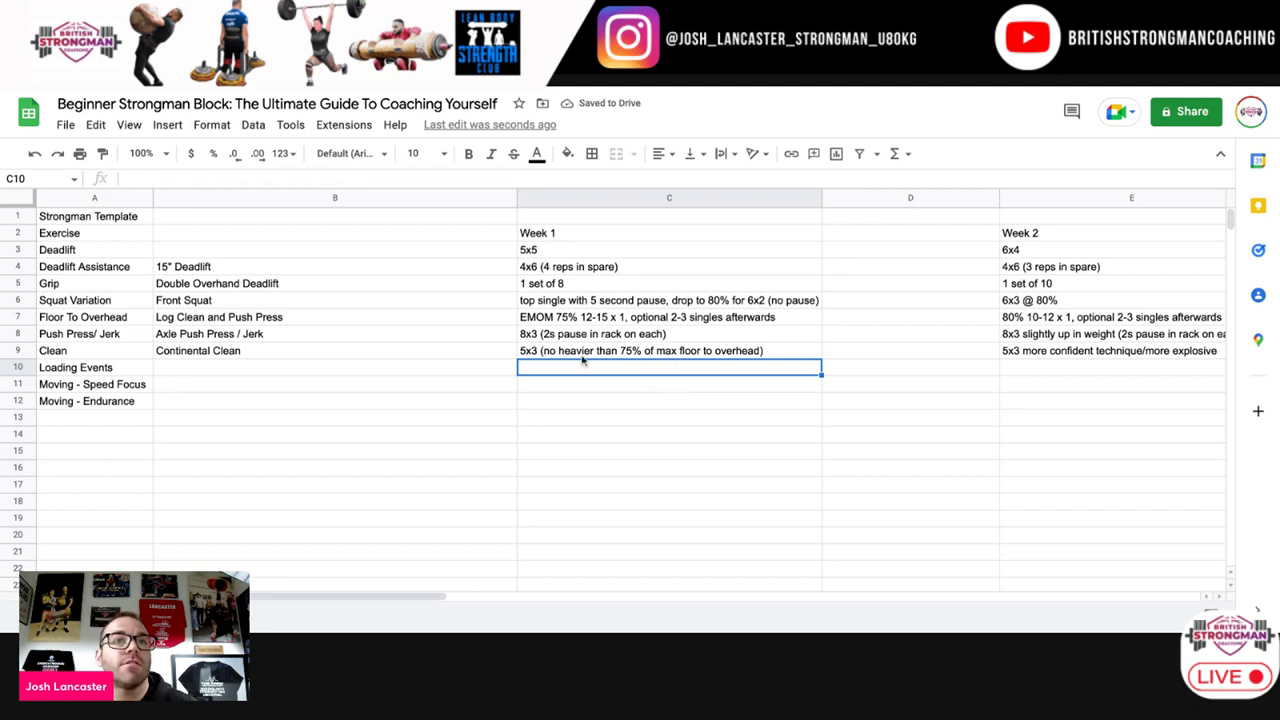
{"action": "left_click", "coordinate": [662, 354]}
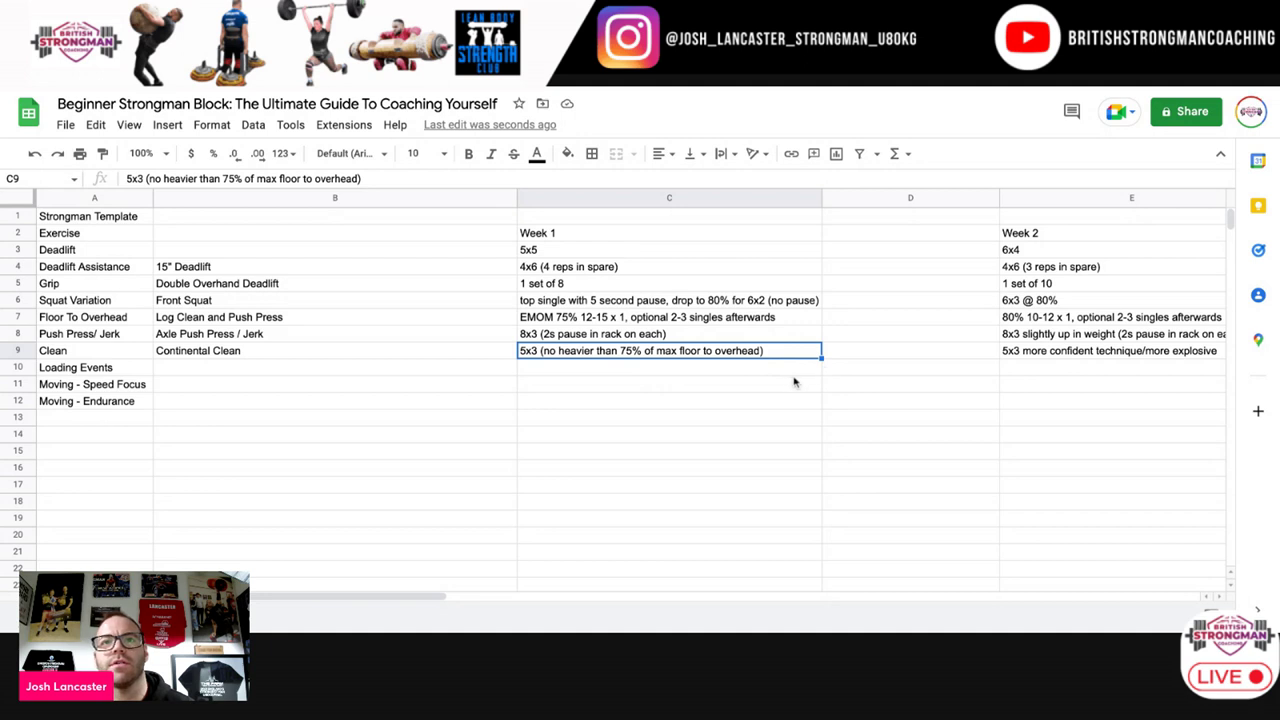
{"action": "left_click", "coordinate": [758, 370]}
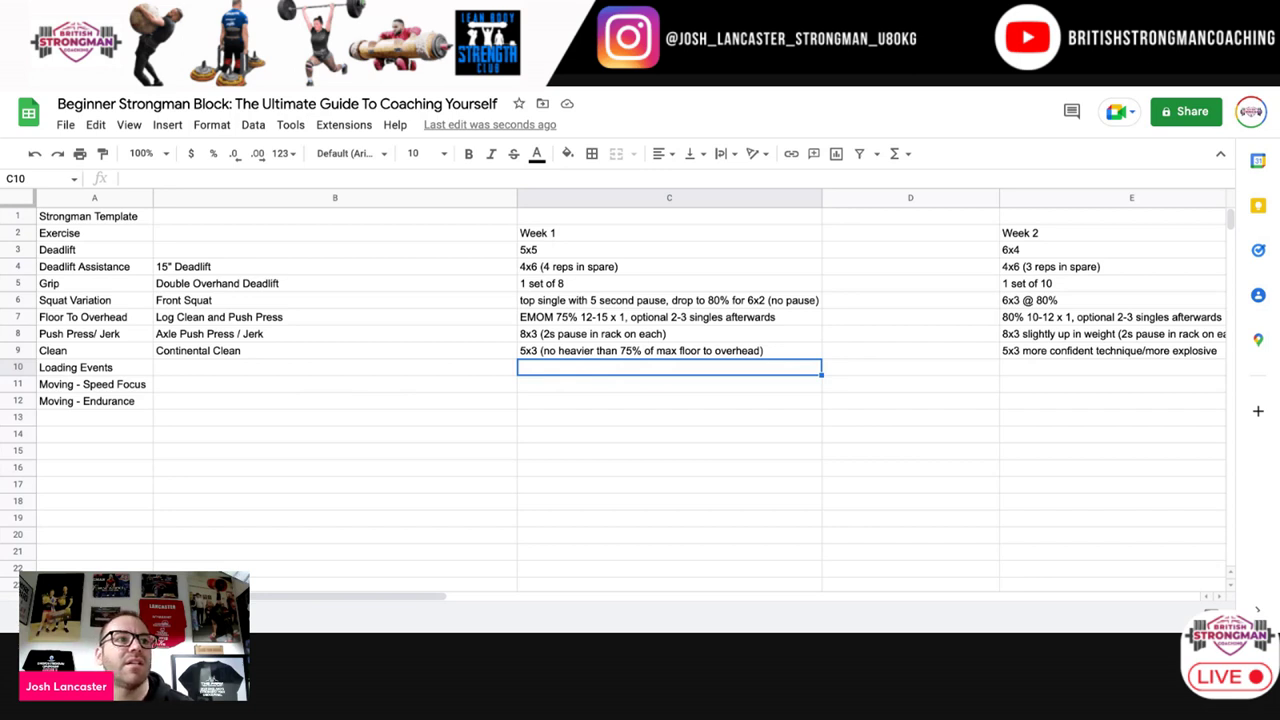
Step: Enter "Stone for reps" as the exercise choice for Loading Events in cell B10
{"action": "left_click", "coordinate": [188, 370]}
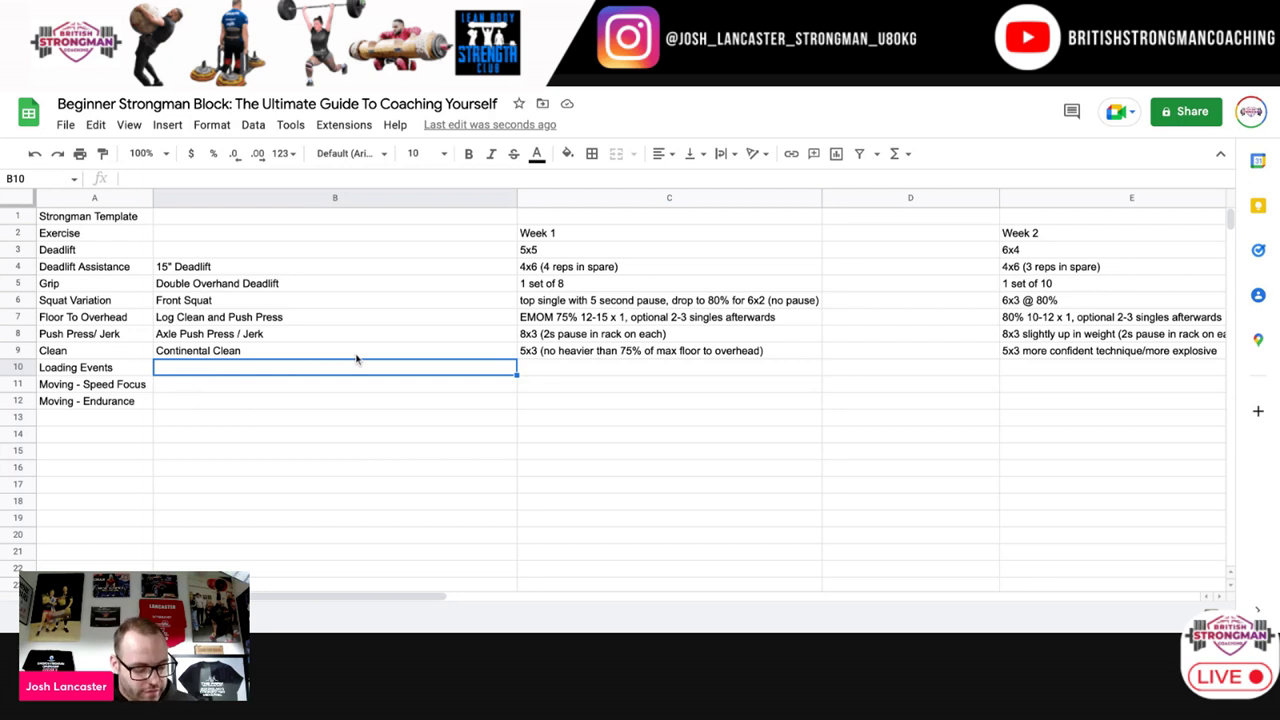
{"action": "type", "text": "Stone"}
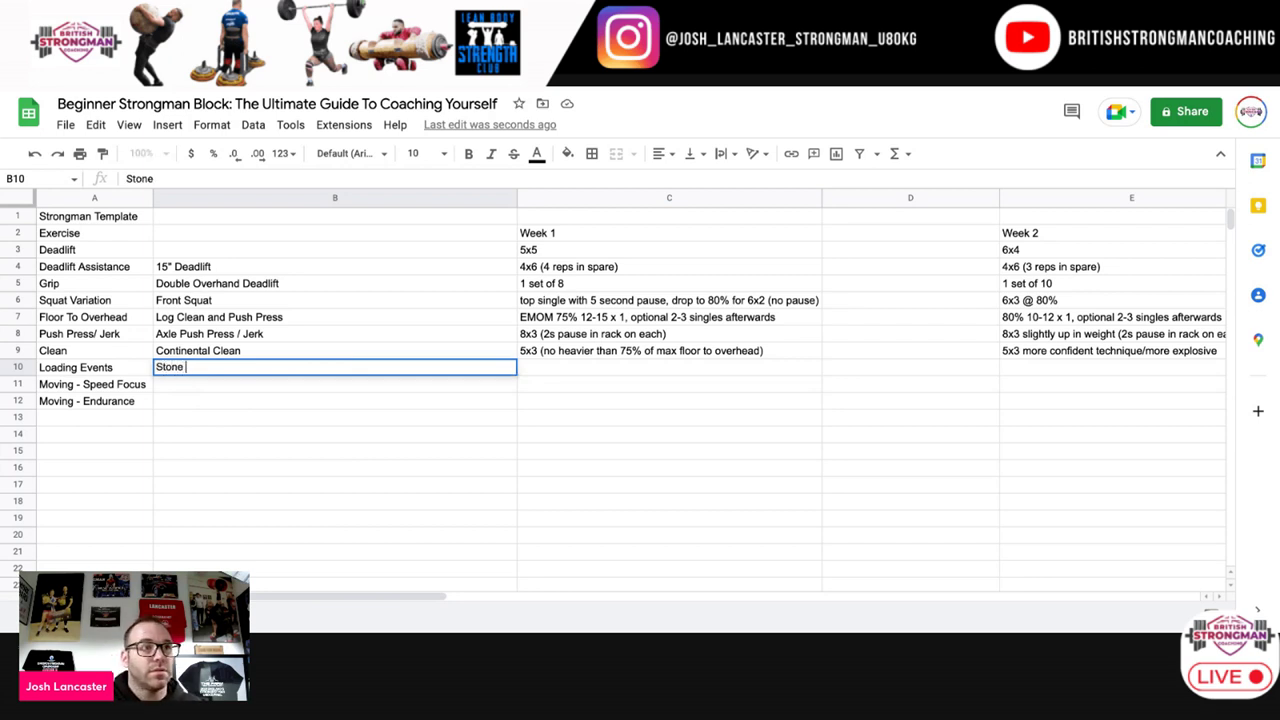
{"action": "key", "text": "BackSpace"}
{"action": "key", "text": "BackSpace"}
{"action": "key", "text": "BackSpace"}
{"action": "key", "text": "BackSpace"}
{"action": "key", "text": "BackSpace"}
{"action": "key", "text": "BackSpace"}
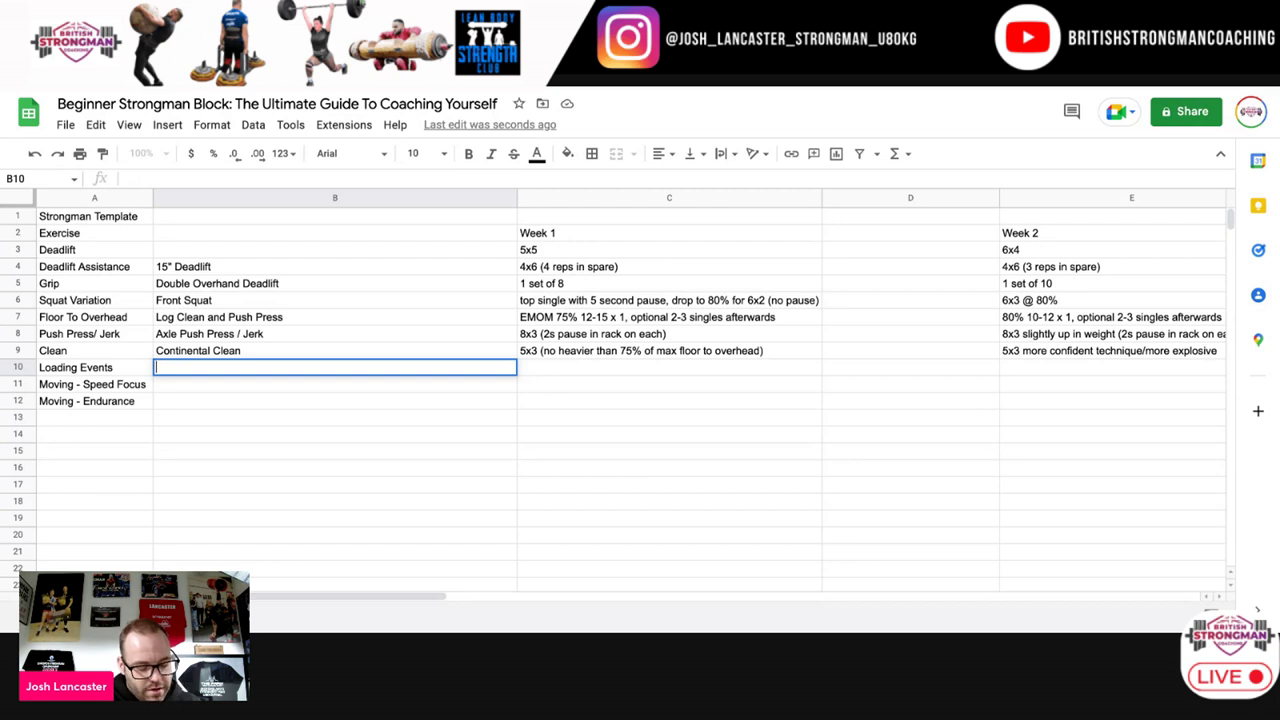
{"action": "type", "text": "S"}
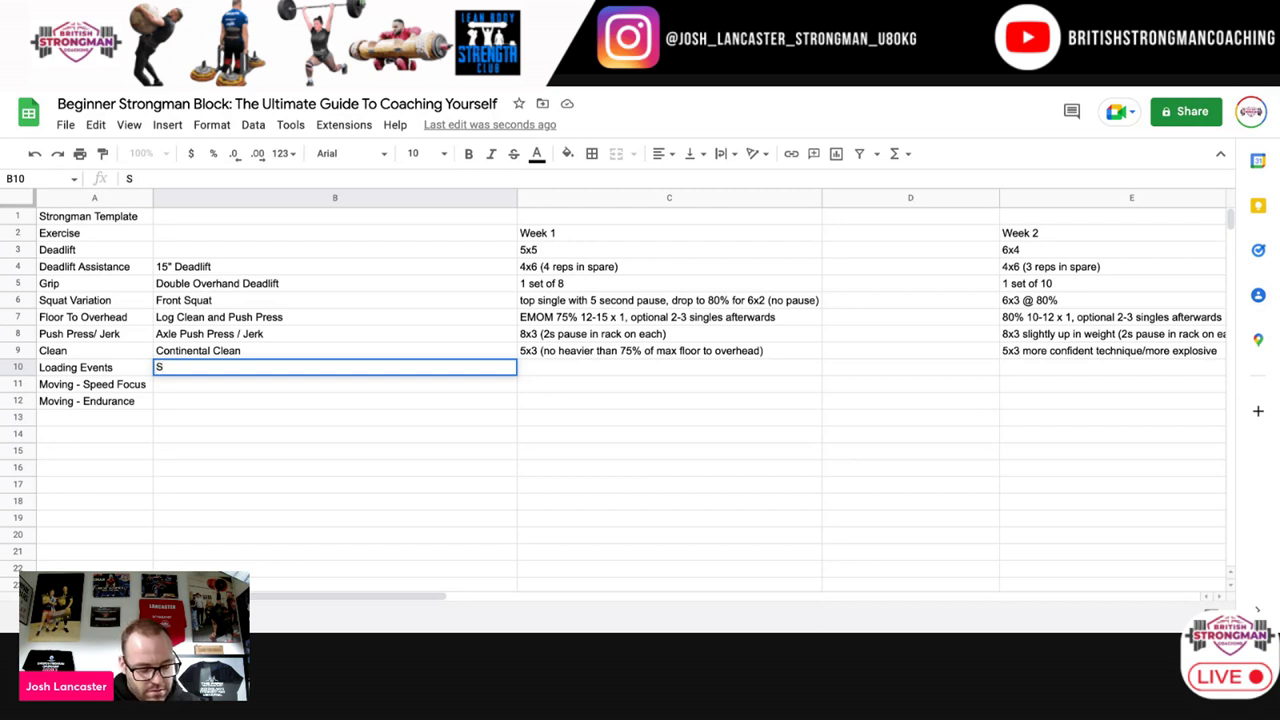
{"action": "type", "text": "tyone"}
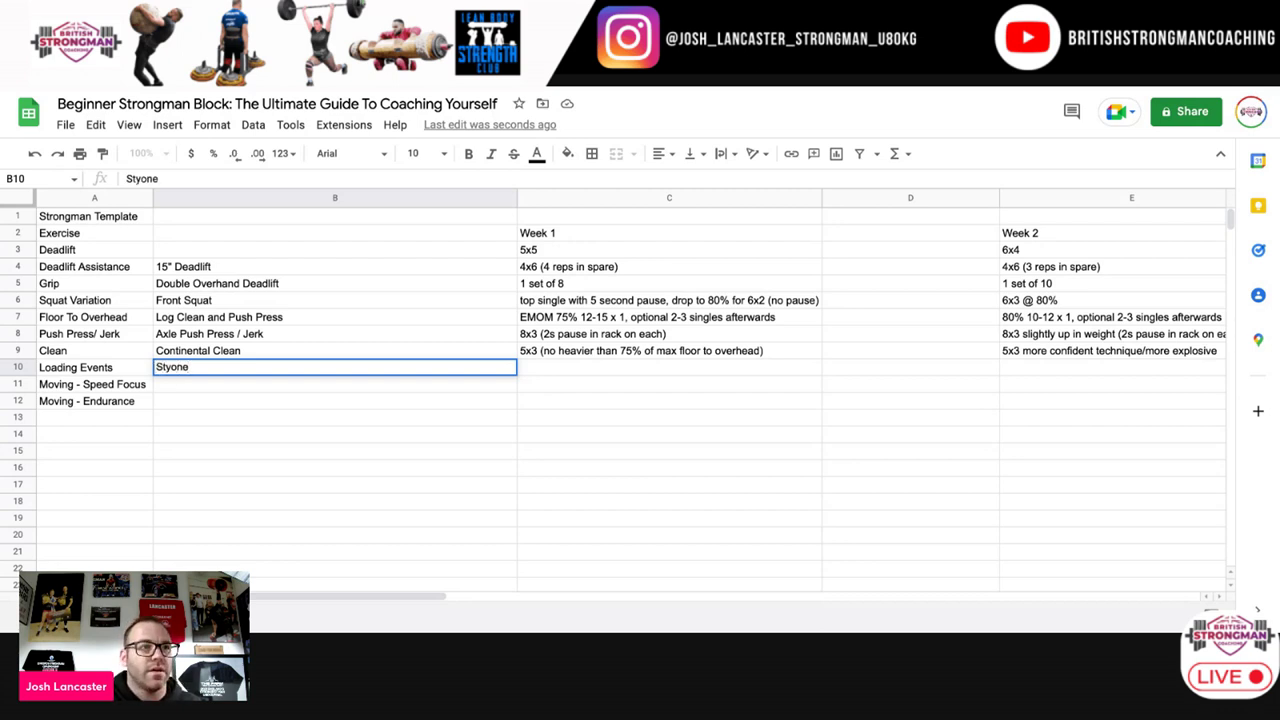
{"action": "key", "text": "BackSpace"}
{"action": "key", "text": "BackSpace"}
{"action": "key", "text": "BackSpace"}
{"action": "key", "text": "BackSpace"}
{"action": "type", "text": "on"}
{"action": "key", "text": "BackSpace"}
{"action": "type", "text": "ne"}
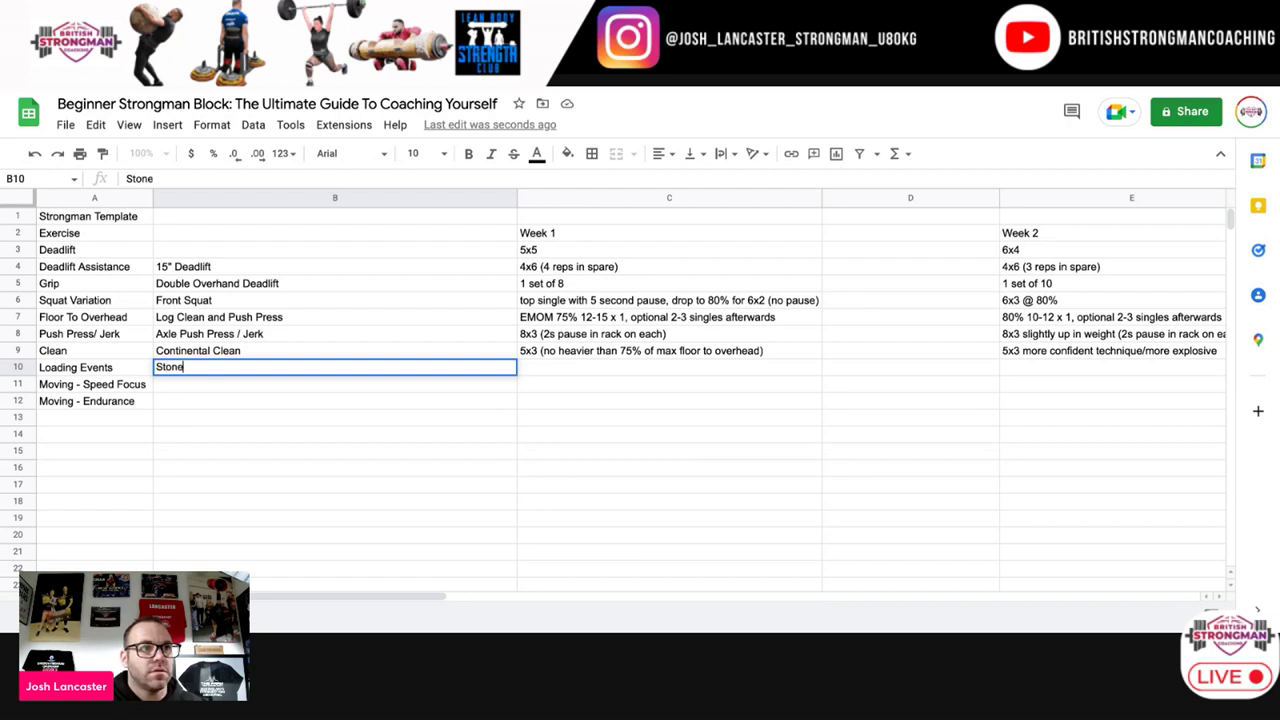
{"action": "type", "text": " for reps"}
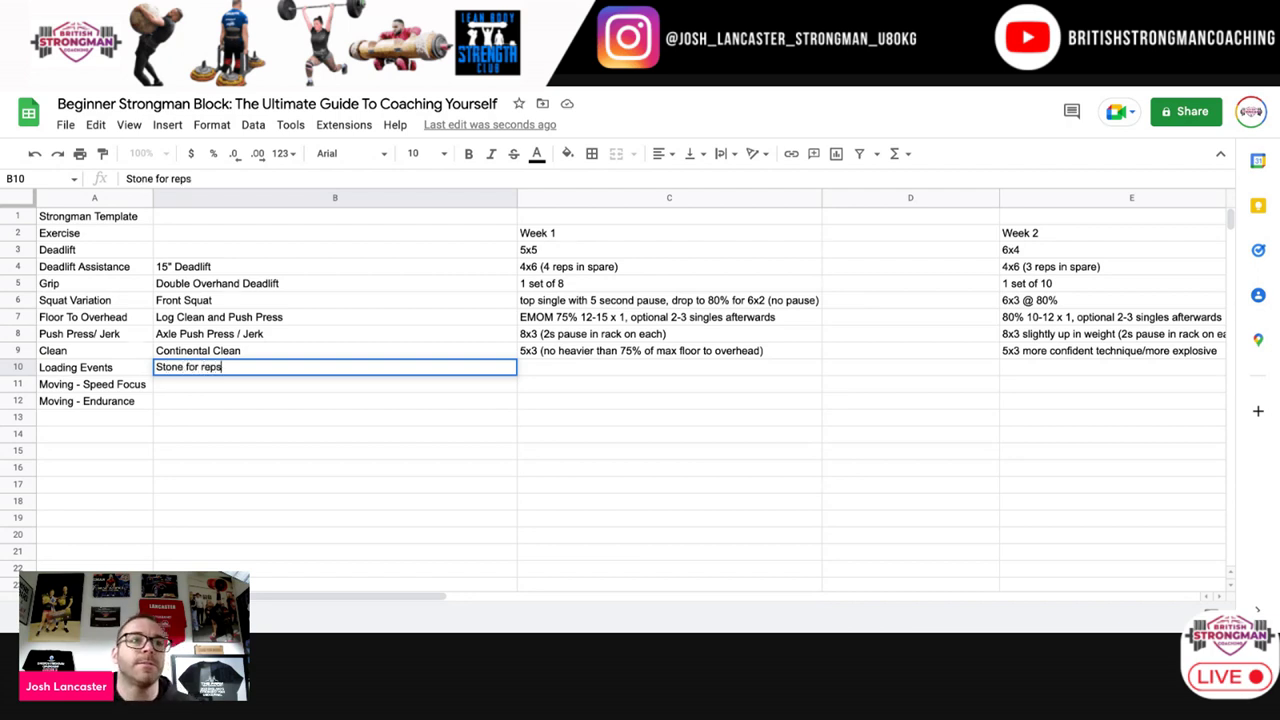
{"action": "left_click", "coordinate": [575, 370]}
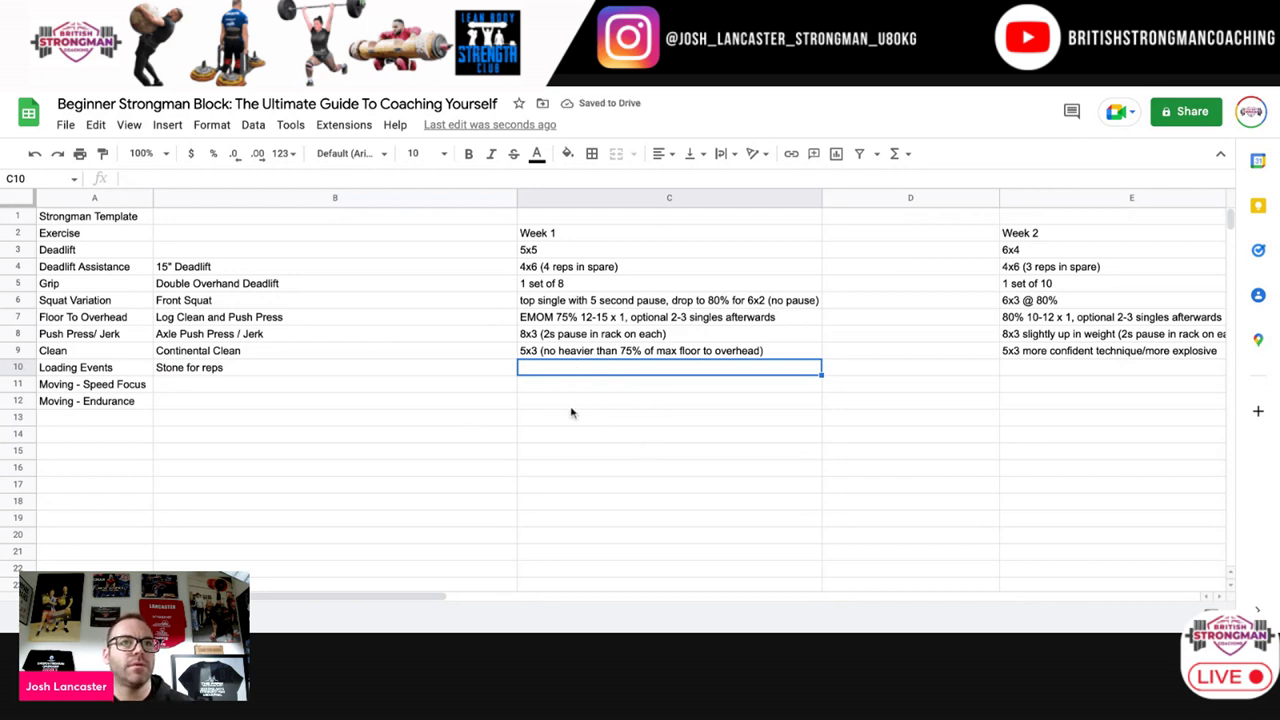
{"action": "left_click", "coordinate": [463, 376]}
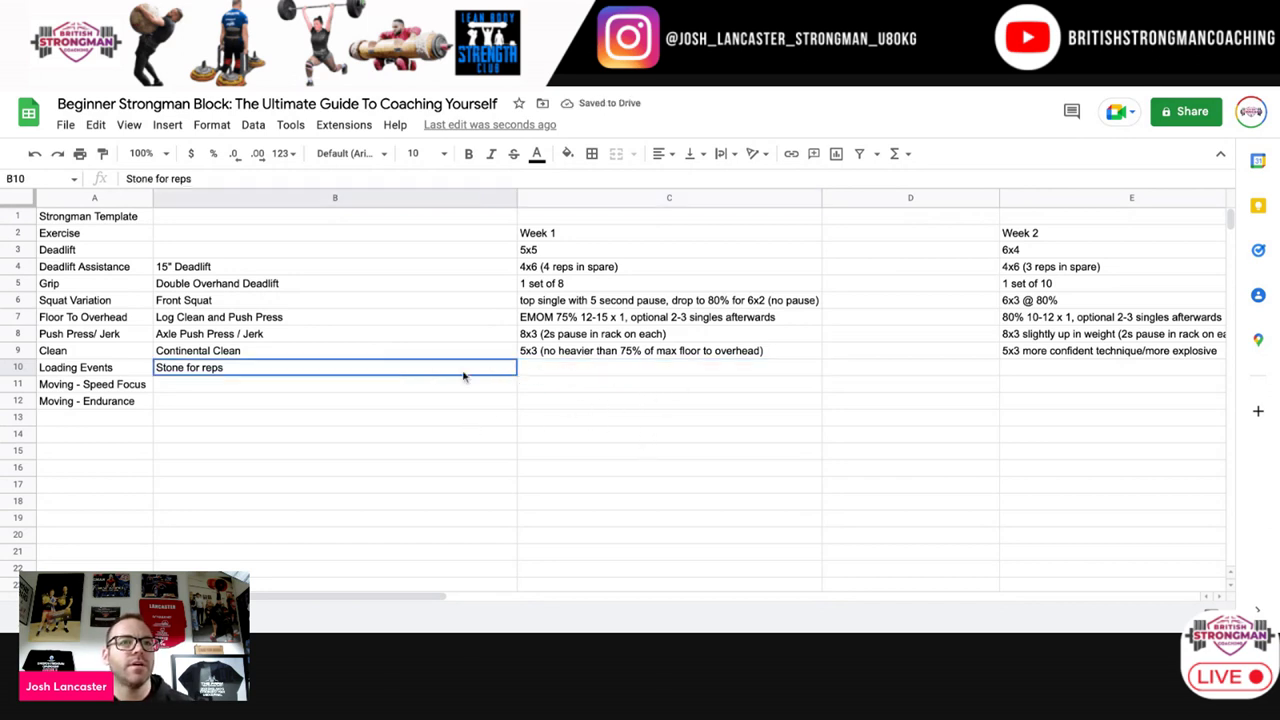
{"action": "left_click", "coordinate": [549, 370]}
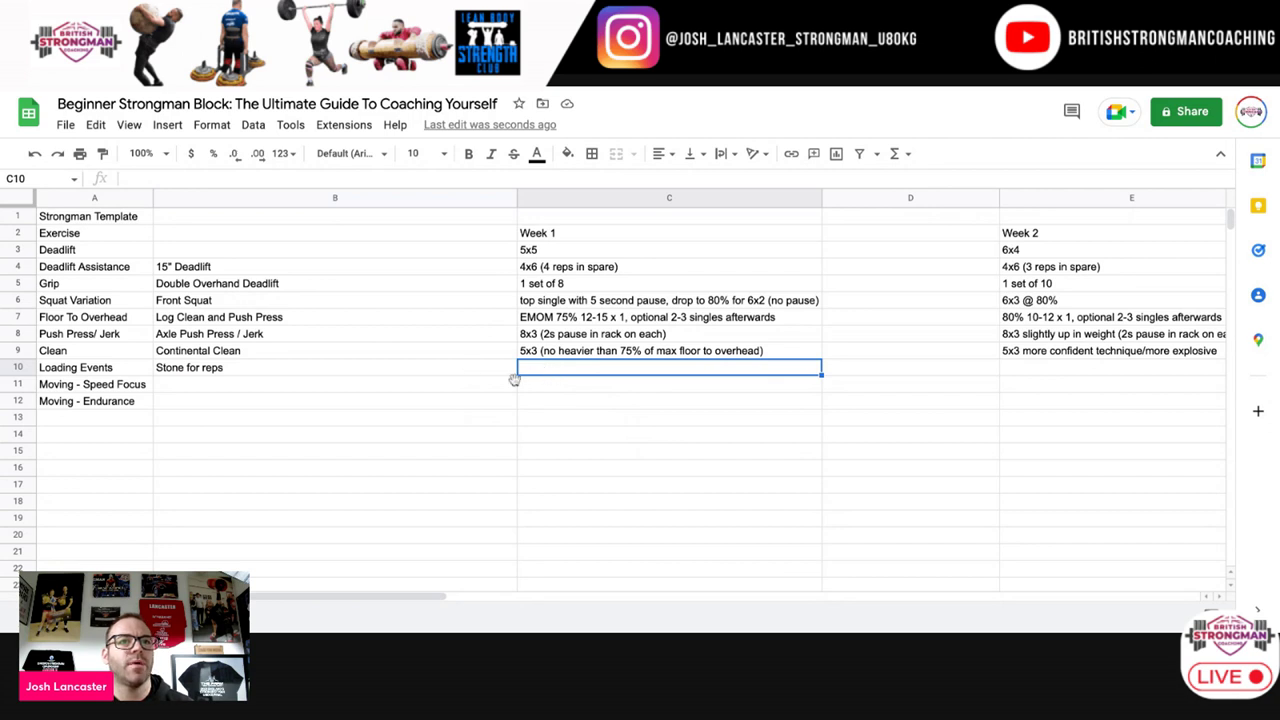
{"action": "left_click", "coordinate": [448, 370]}
{"action": "left_click", "coordinate": [558, 376]}
{"action": "left_click", "coordinate": [458, 370]}
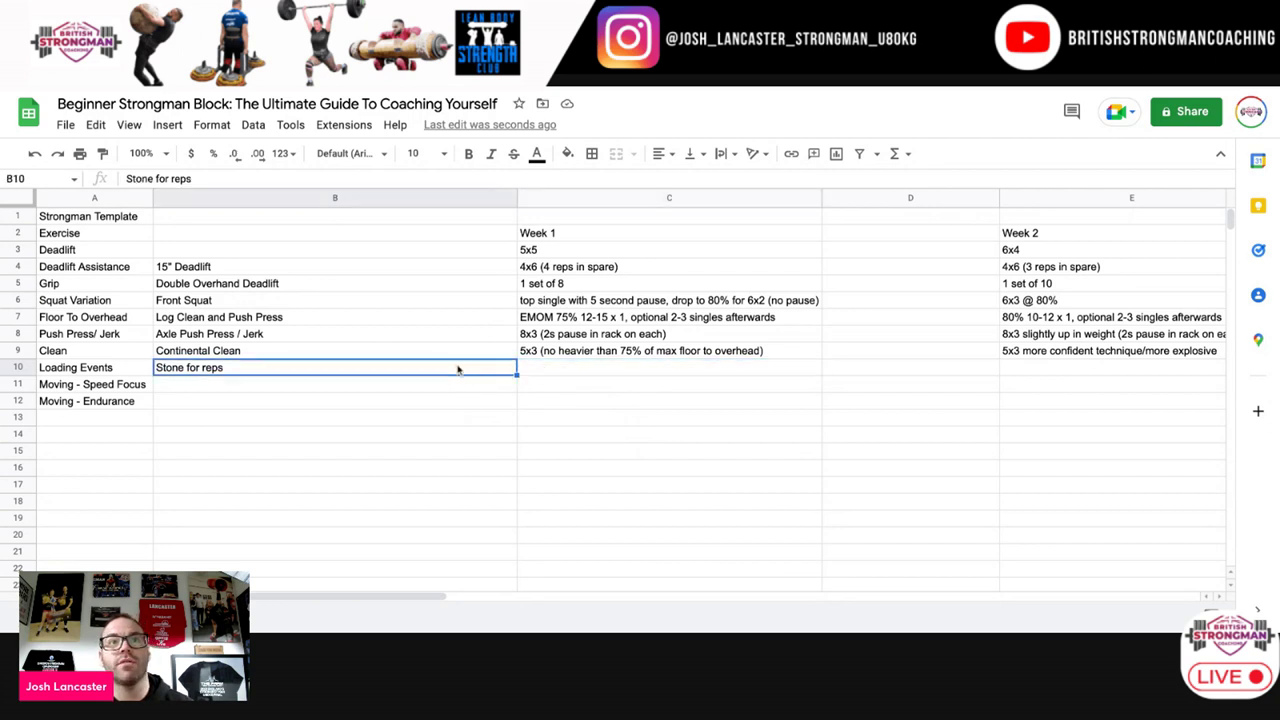
{"action": "left_click", "coordinate": [559, 372]}
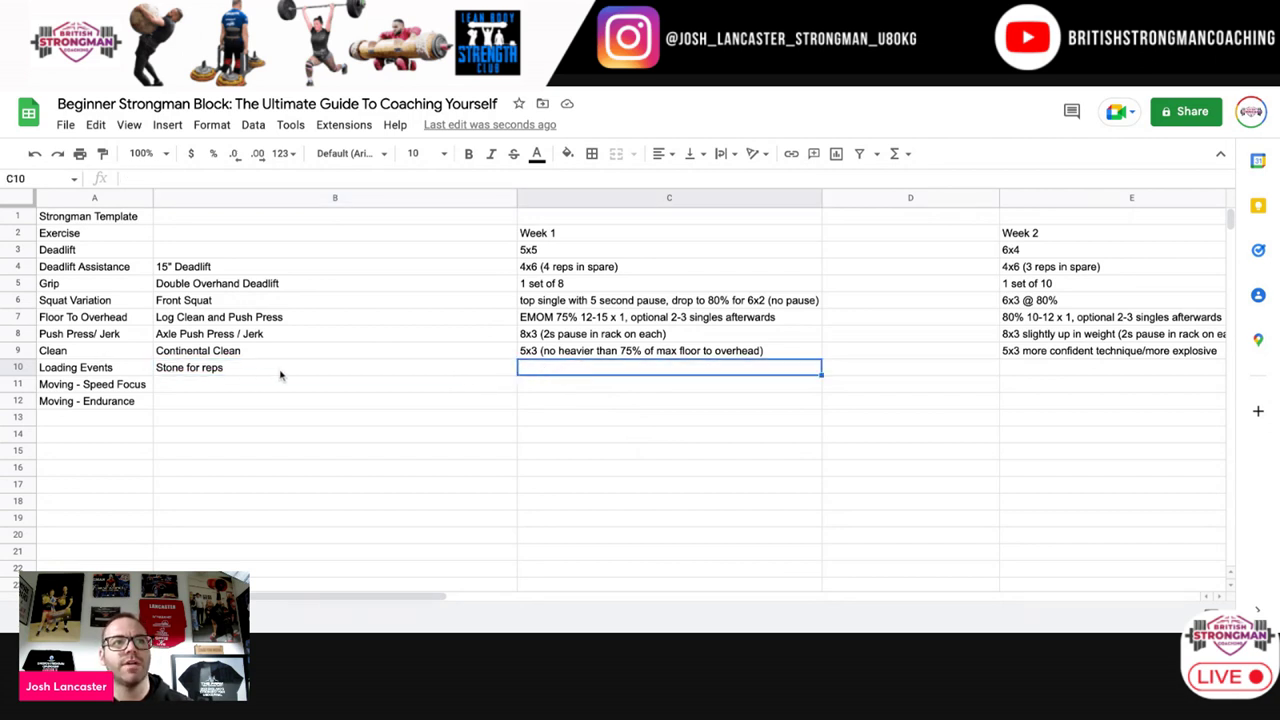
Step: Capitalise the Loading Events exercise name so it reads "Stone For Reps"
{"action": "left_click", "coordinate": [208, 372]}
{"action": "double_click", "coordinate": [187, 368]}
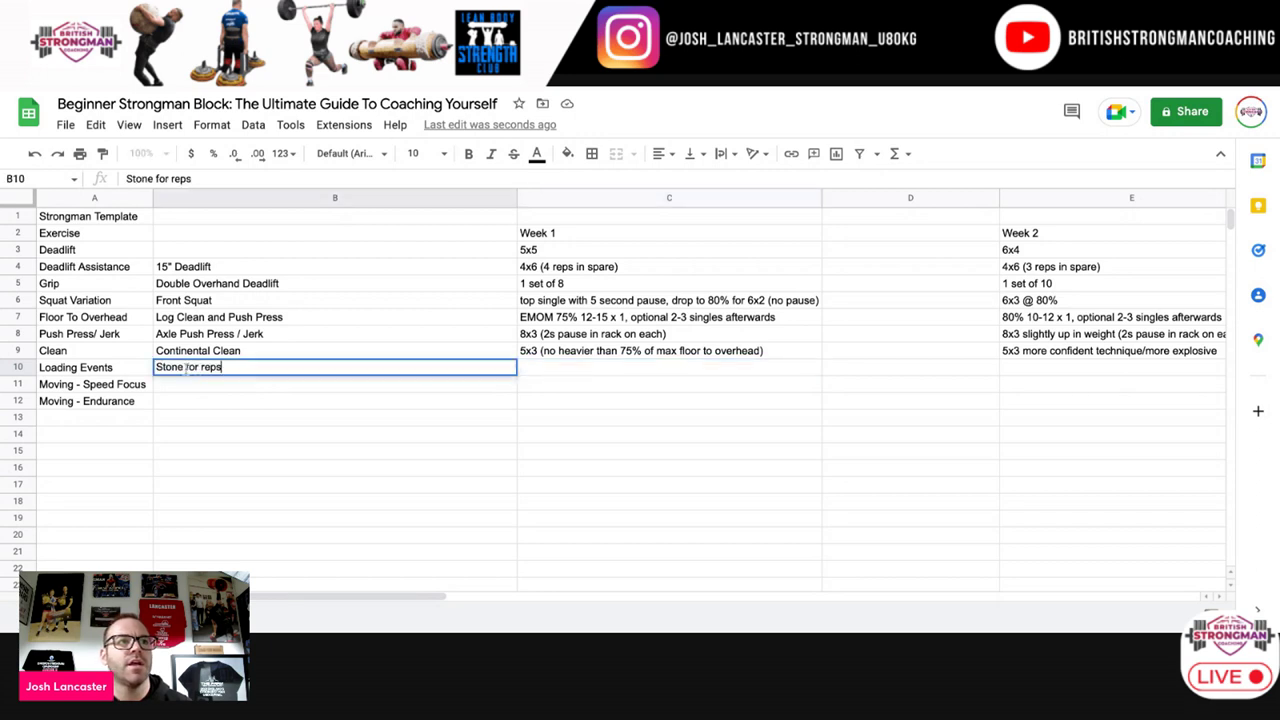
{"action": "key", "text": "BackSpace"}
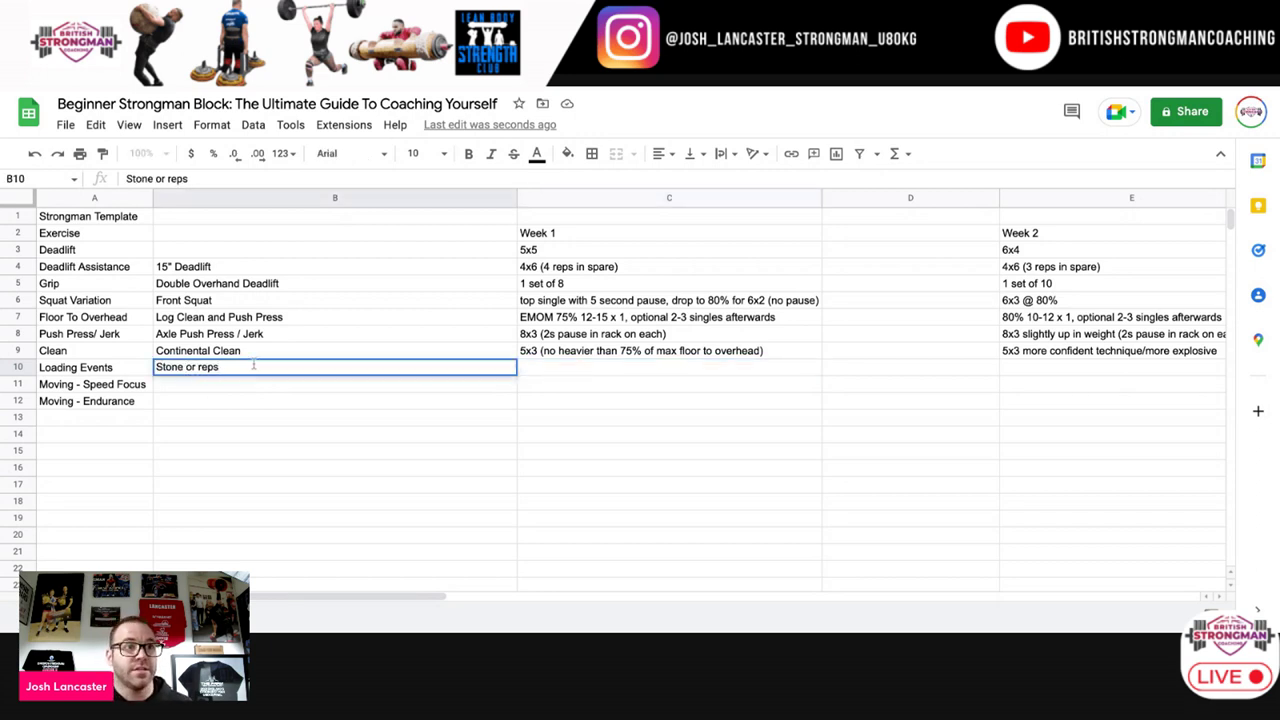
{"action": "type", "text": "F"}
{"action": "key", "text": "Right"}
{"action": "key", "text": "Right"}
{"action": "key", "text": "Right"}
{"action": "key", "text": "Right"}
{"action": "key", "text": "BackSpace"}
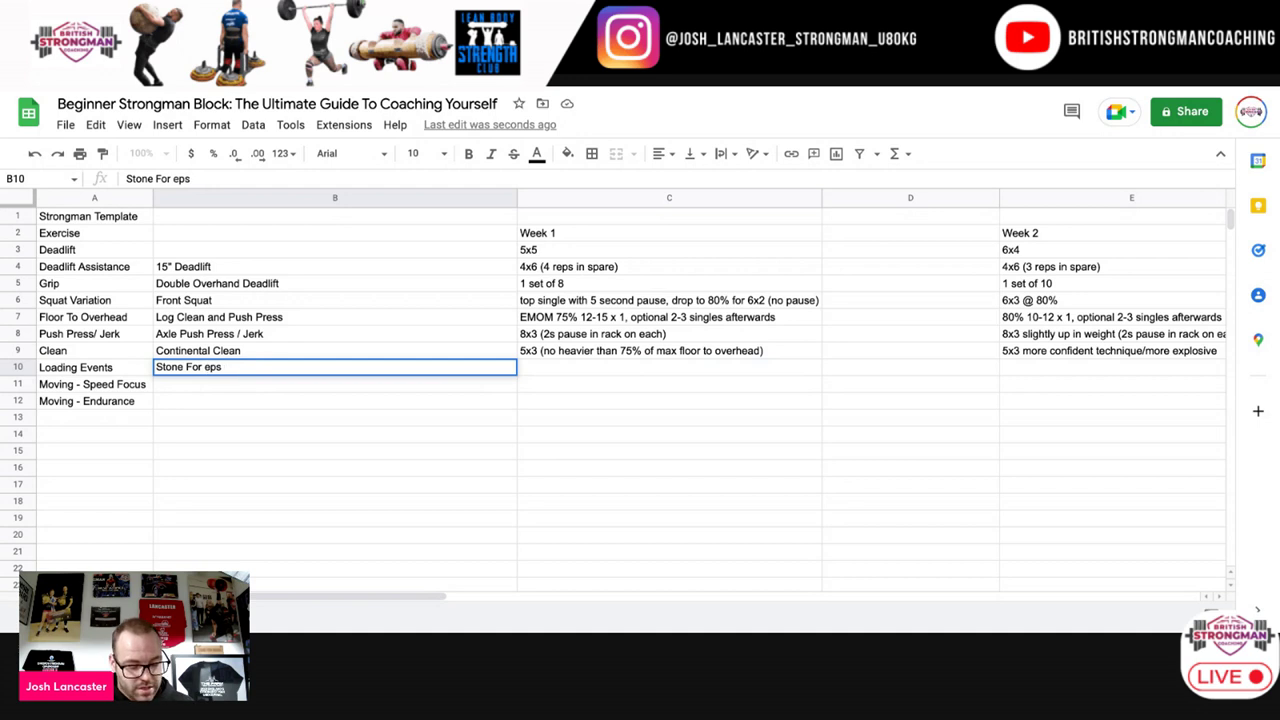
{"action": "type", "text": "R"}
{"action": "left_click", "coordinate": [555, 373]}
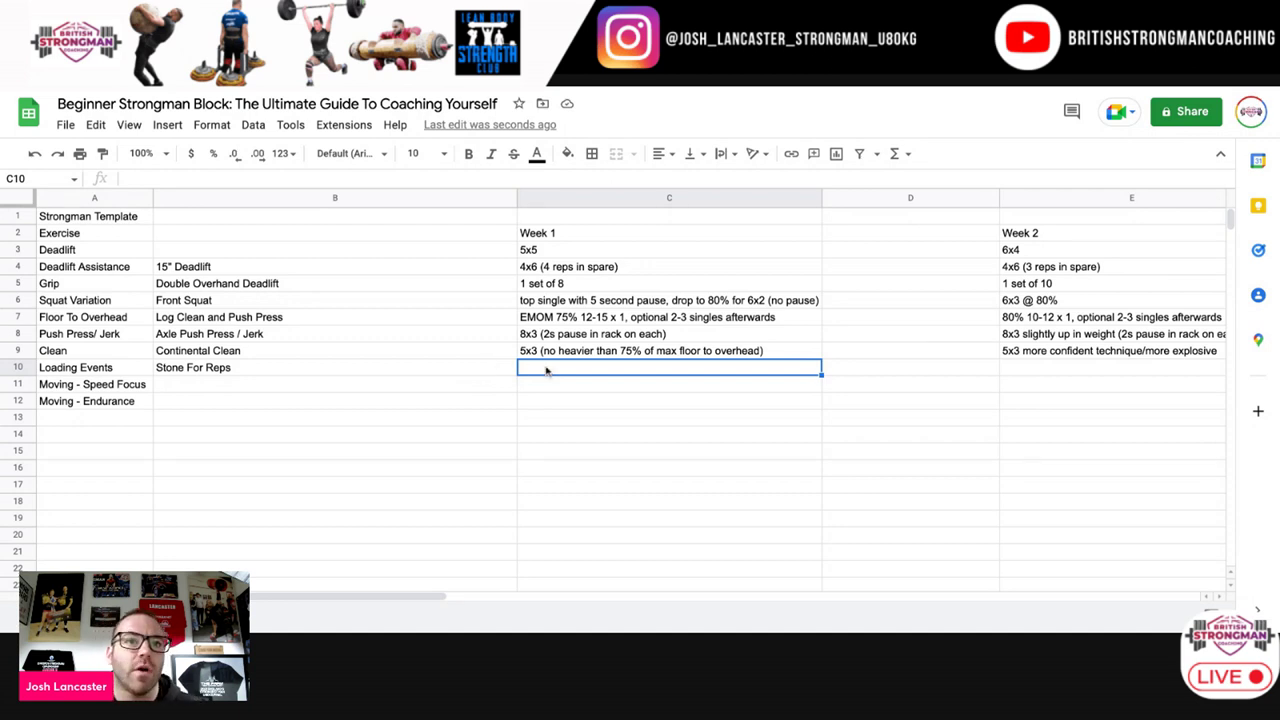
Step: Enter 5x3 as the Week 1 prescription for Loading Events in cell C10
{"action": "left_click", "coordinate": [574, 385]}
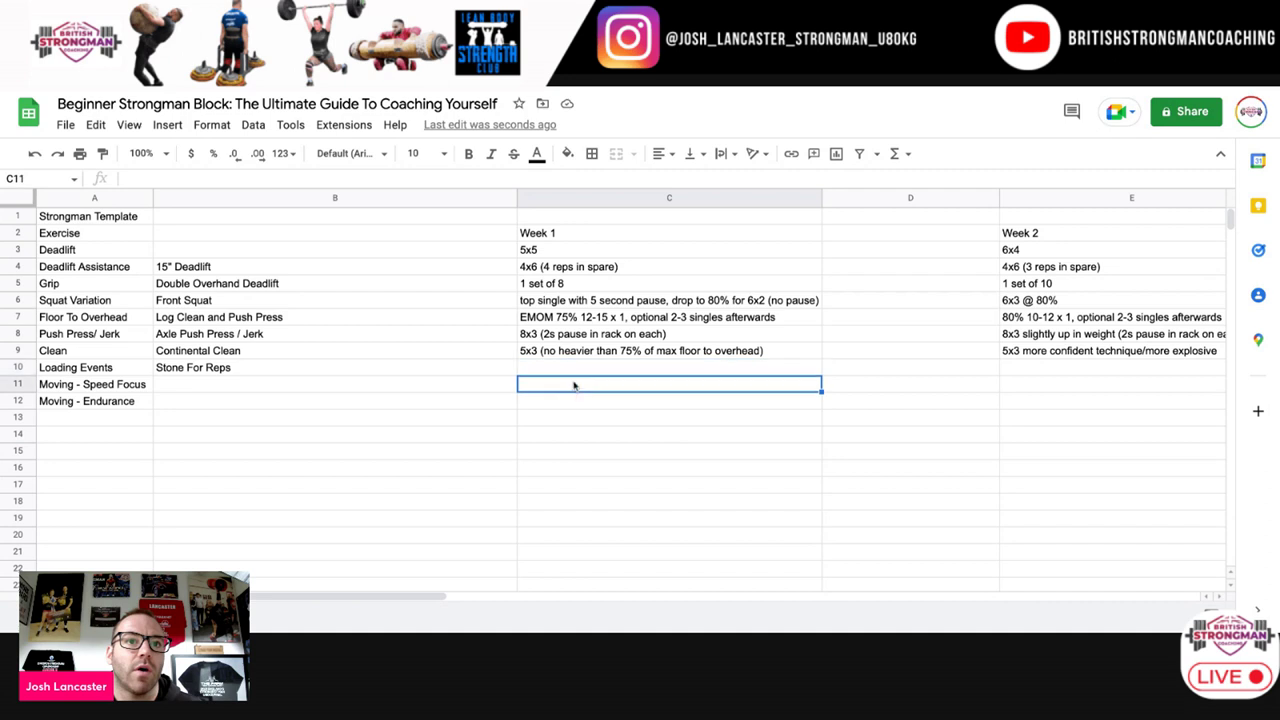
{"action": "left_click", "coordinate": [452, 367]}
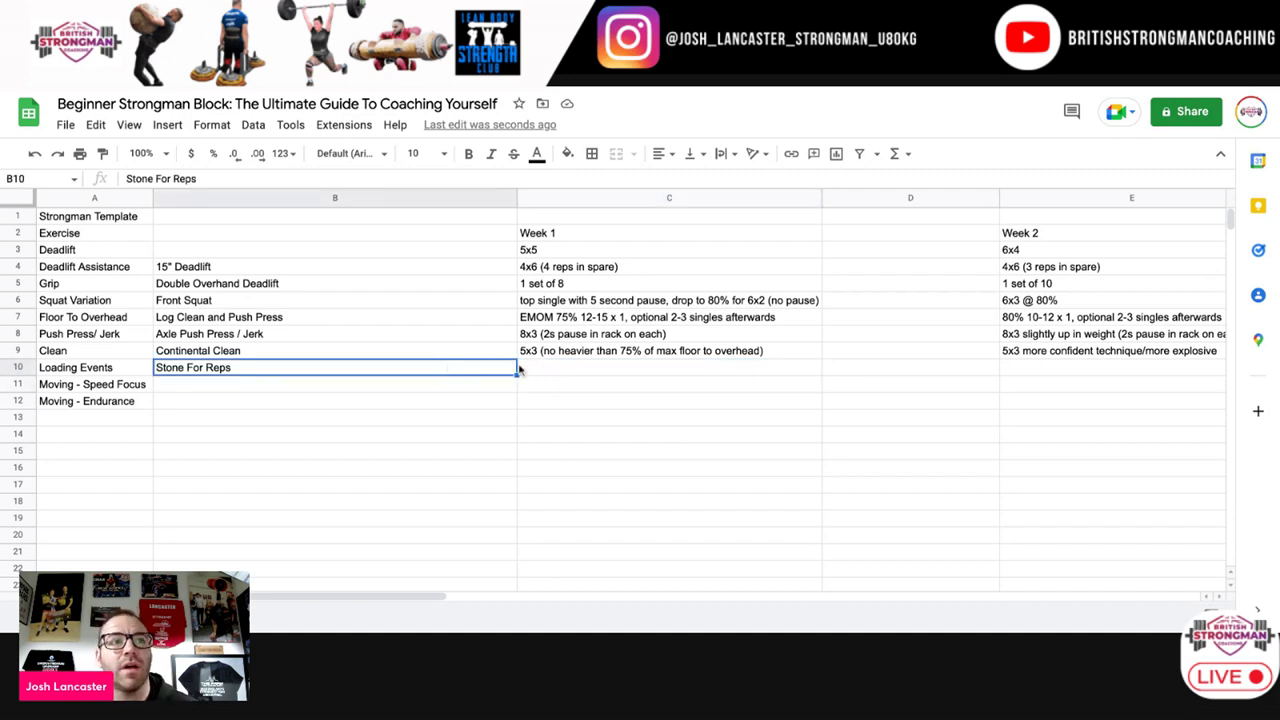
{"action": "left_click", "coordinate": [553, 369]}
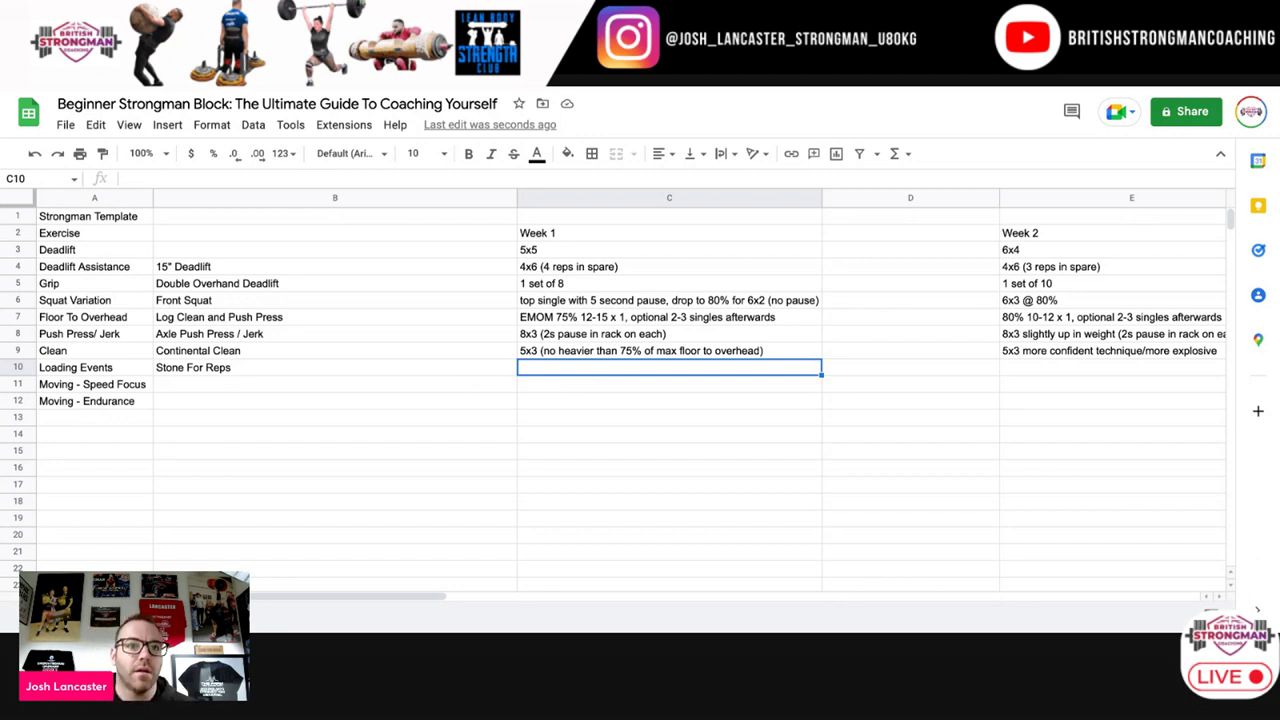
{"action": "type", "text": "5x3"}
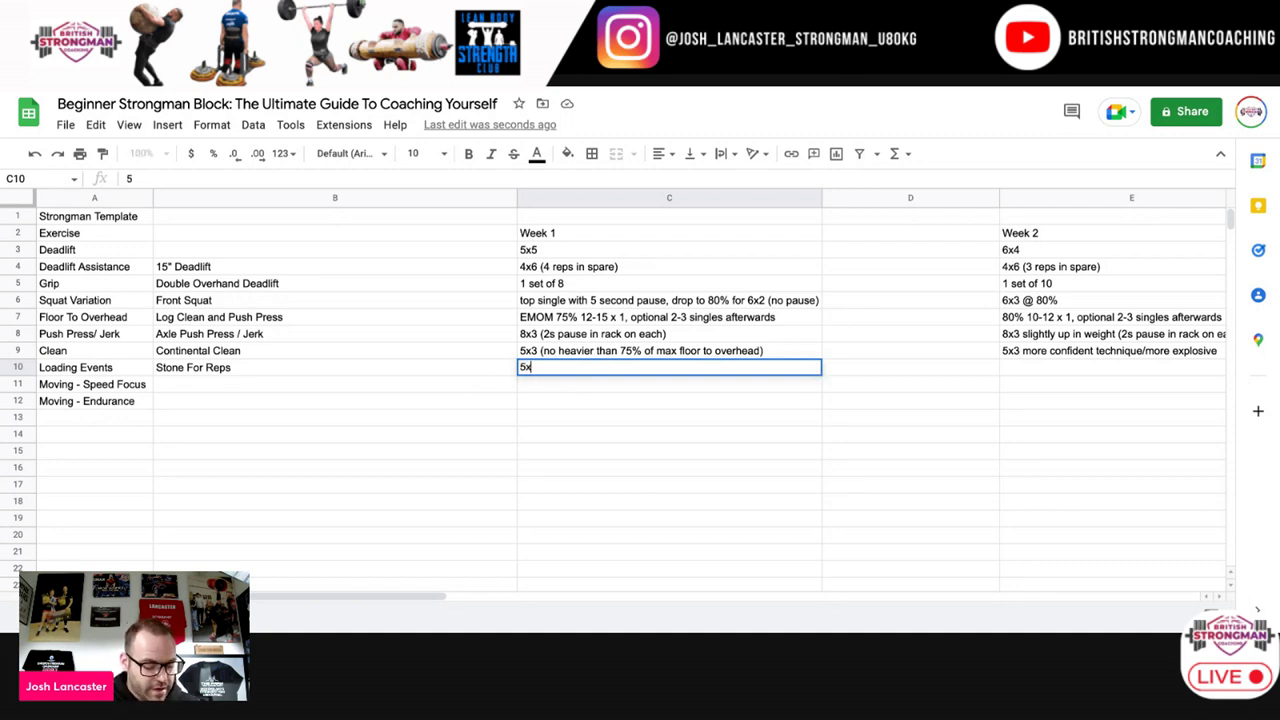
{"action": "left_click", "coordinate": [584, 386]}
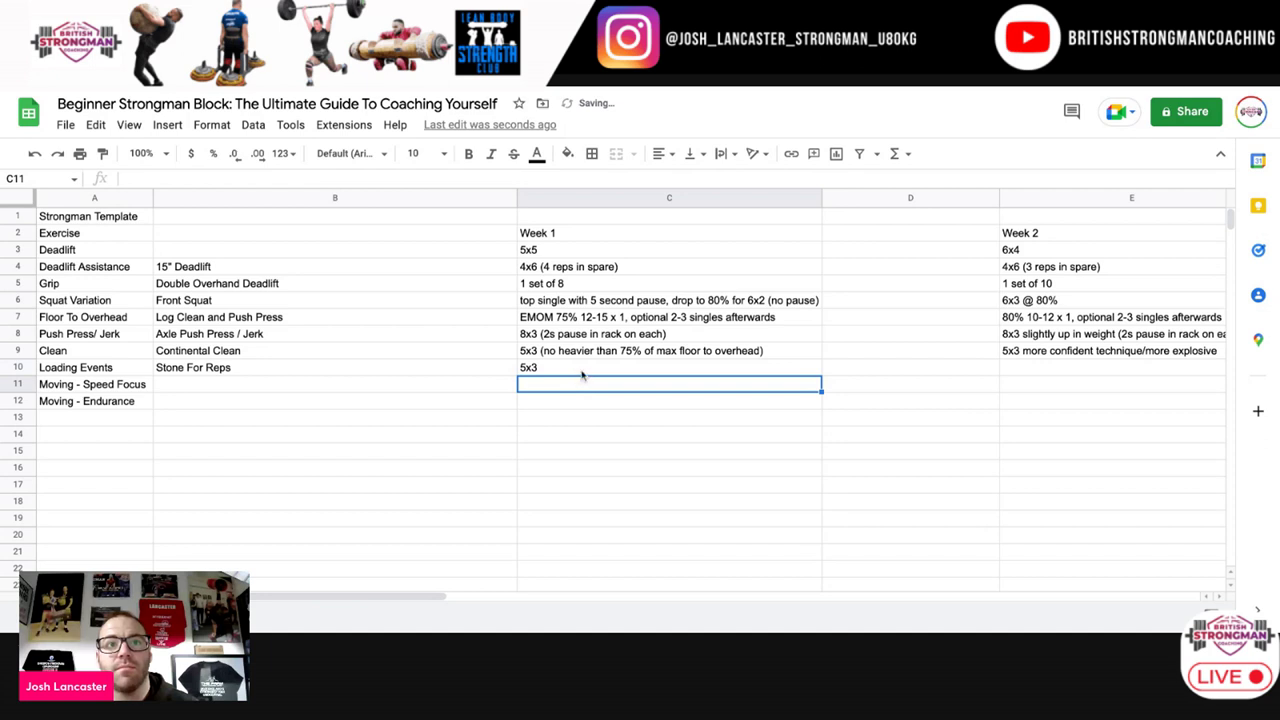
Step: Move the Week 1 Loading Events entry from C10 down to C11 in the Moving - Speed Focus row
{"action": "left_click", "coordinate": [584, 368]}
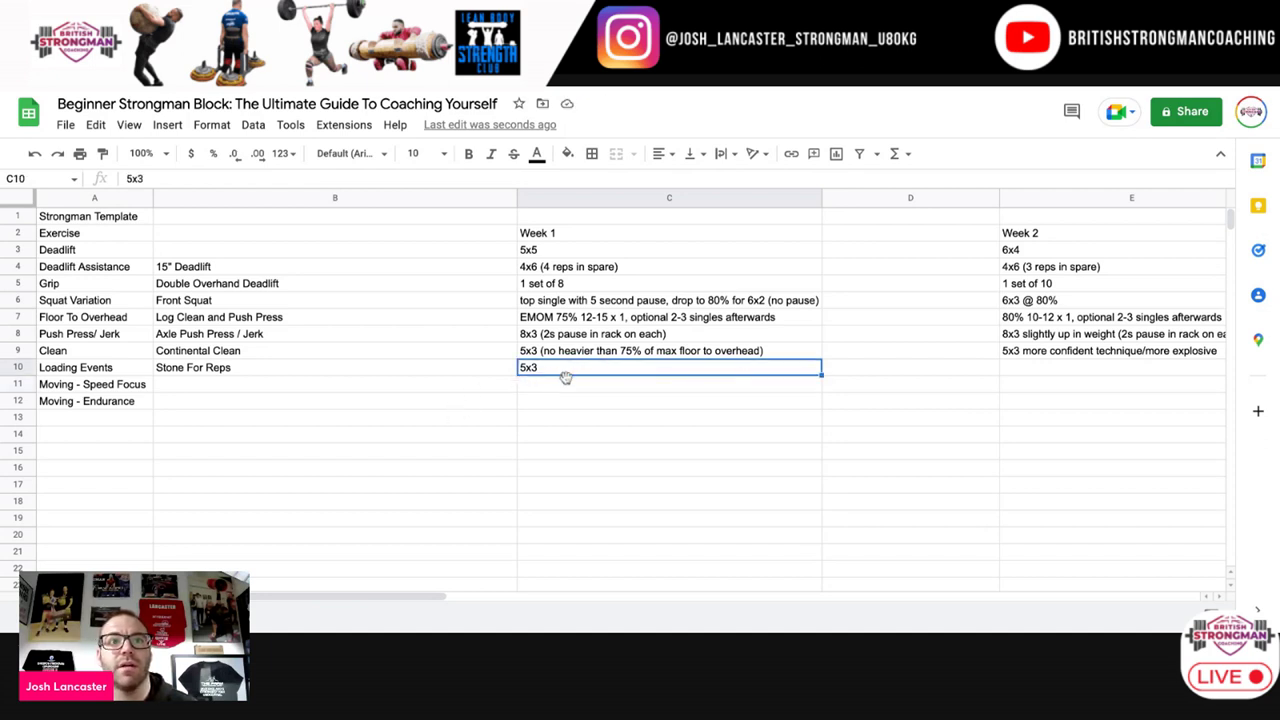
{"action": "left_click_drag", "start_coordinate": [563, 374], "coordinate": [549, 387]}
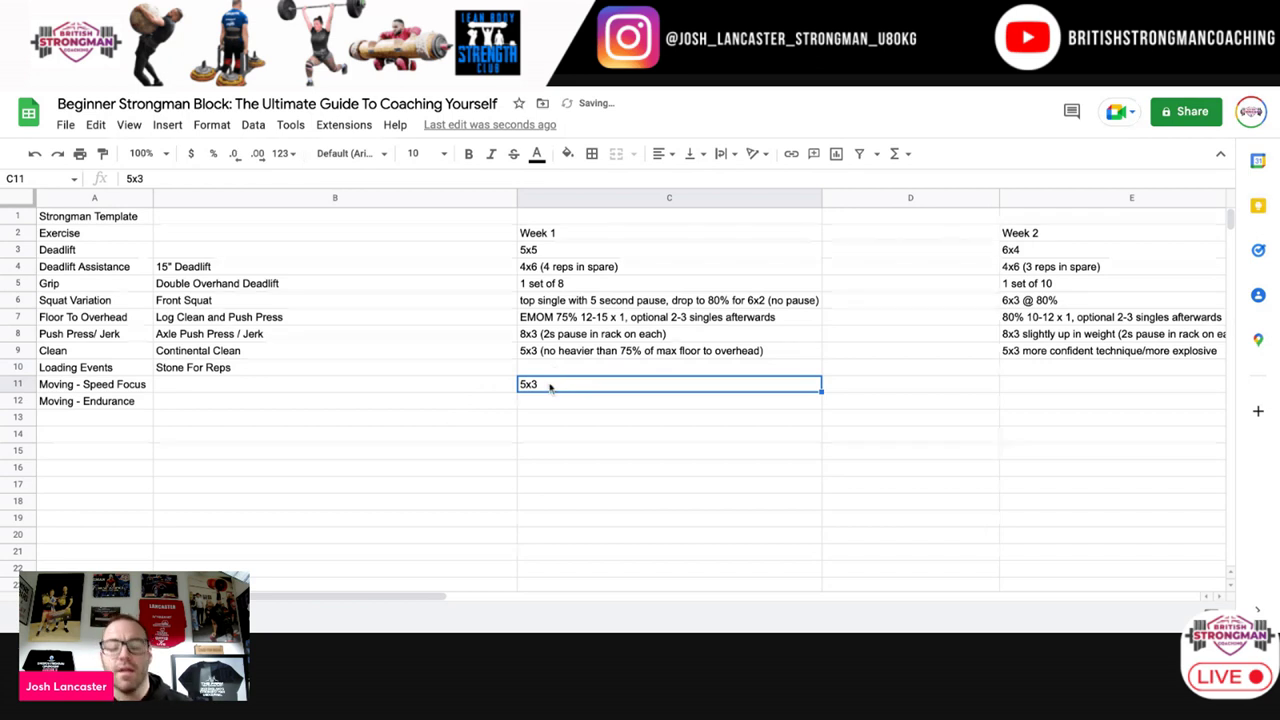
Step: Undo the move of the Week 1 Loading Events entry and enter 4x4 as the Week 2 prescription in cell E10
{"action": "key", "text": "ctrl+z"}
{"action": "key", "text": "Right"}
{"action": "key", "text": "Right"}
{"action": "type", "text": "4x4"}
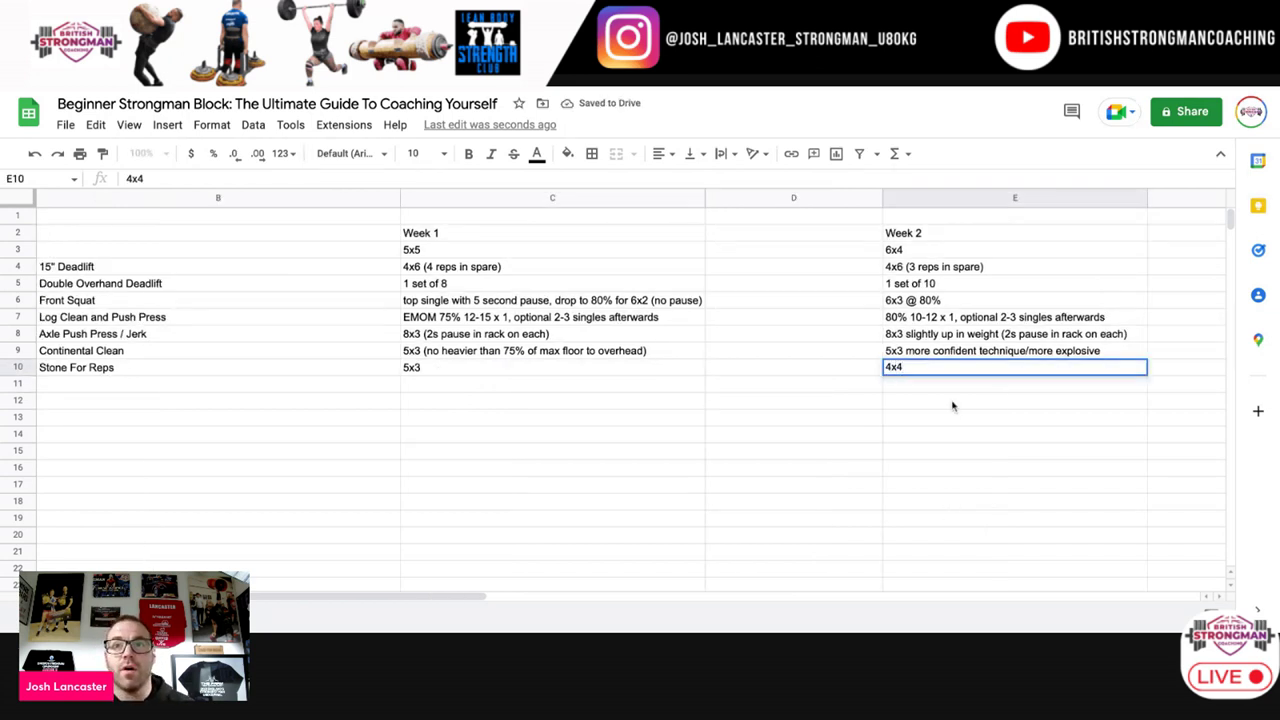
{"action": "key", "text": "Return"}
Step: Enter 3x5 as the Week 3 prescription for Loading Events in cell G10
{"action": "scroll", "coordinate": [971, 403], "scroll_direction": "right", "scroll_amount": 3}
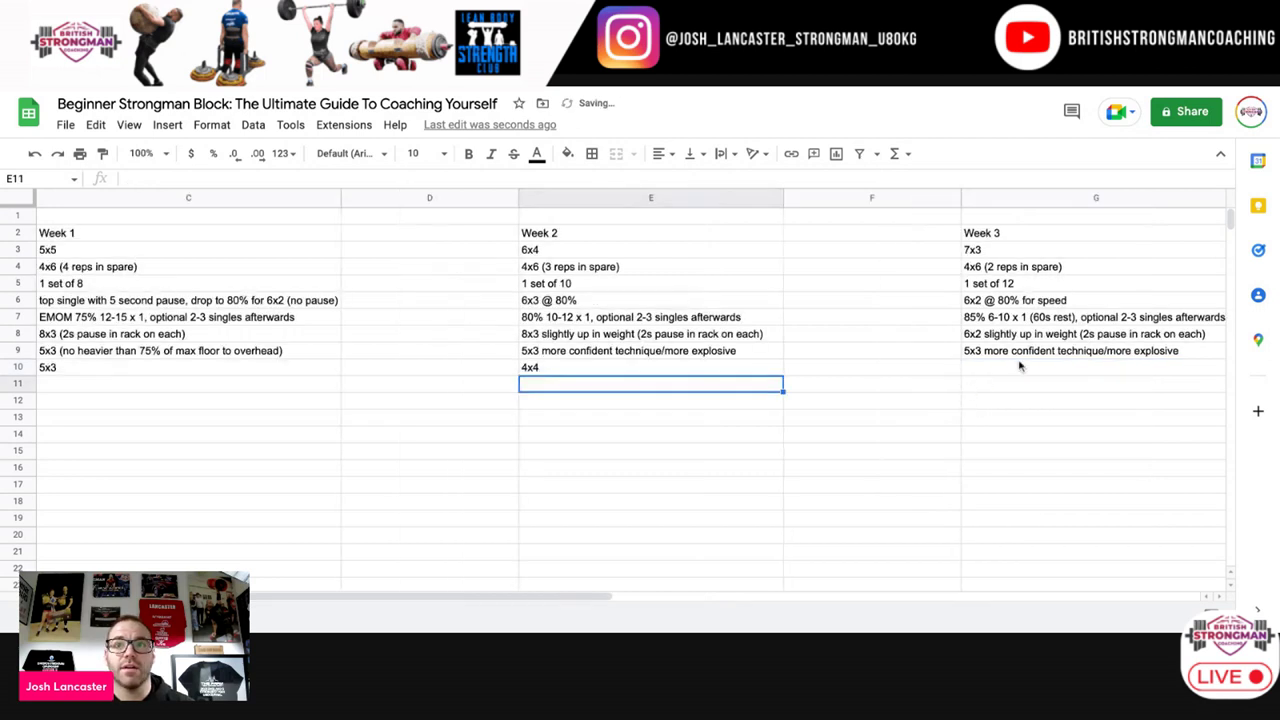
{"action": "left_click", "coordinate": [1011, 370]}
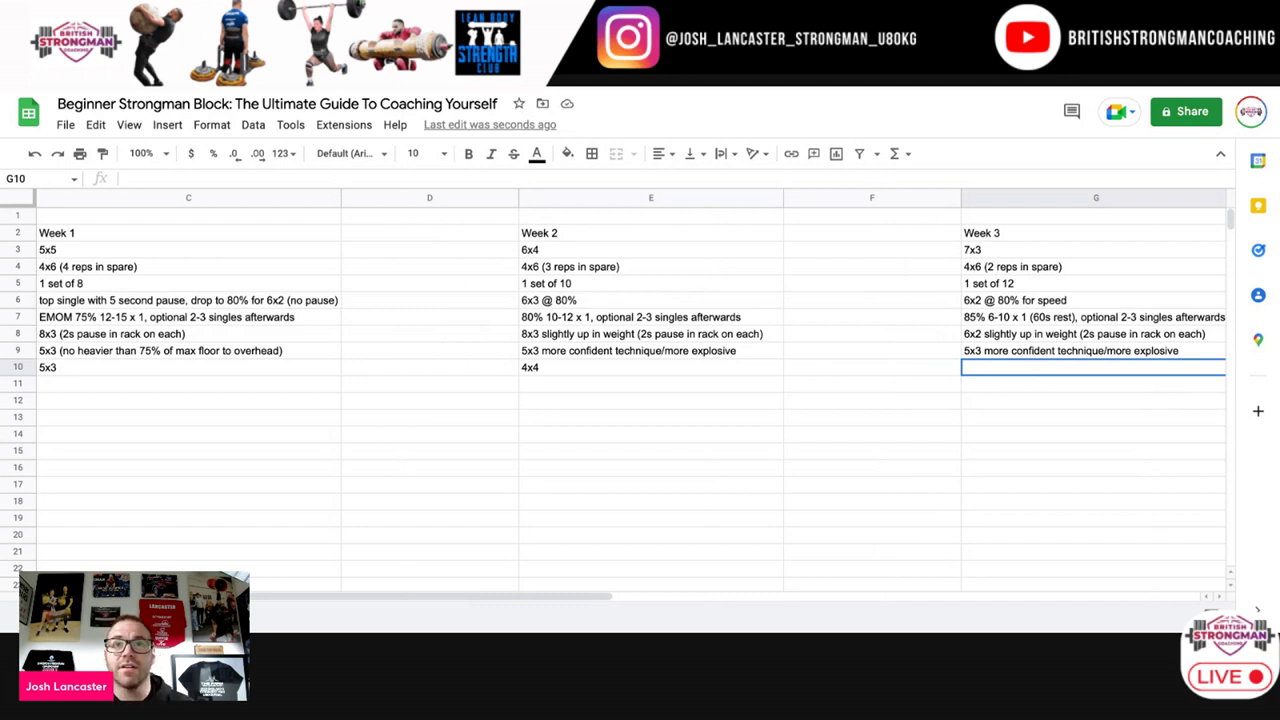
{"action": "type", "text": "3x5"}
{"action": "key", "text": "Return"}
Step: Enter 4x5 as the Week 4 prescription for Loading Events in cell I10
{"action": "scroll", "coordinate": [825, 384], "scroll_direction": "right", "scroll_amount": 3}
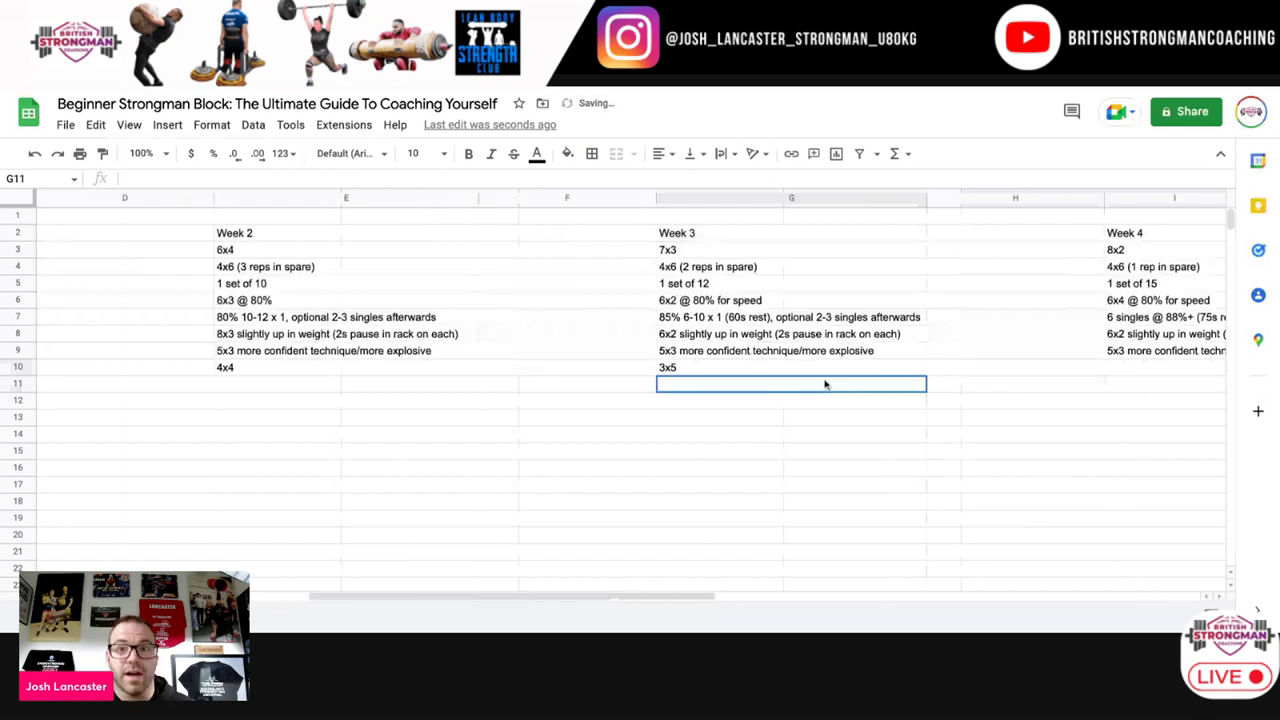
{"action": "key", "text": "Up"}
{"action": "key", "text": "Right"}
{"action": "key", "text": "Right"}
{"action": "type", "text": "4x5"}
{"action": "left_click", "coordinate": [914, 380]}
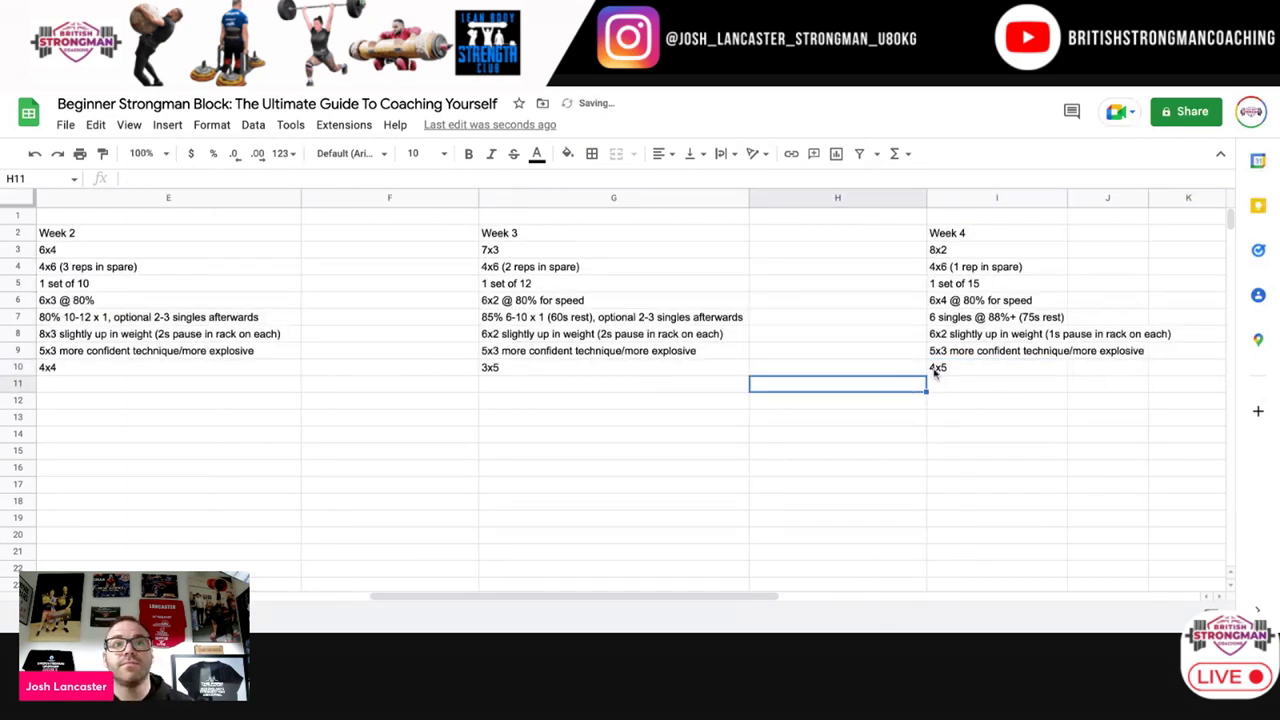
{"action": "left_click", "coordinate": [642, 406]}
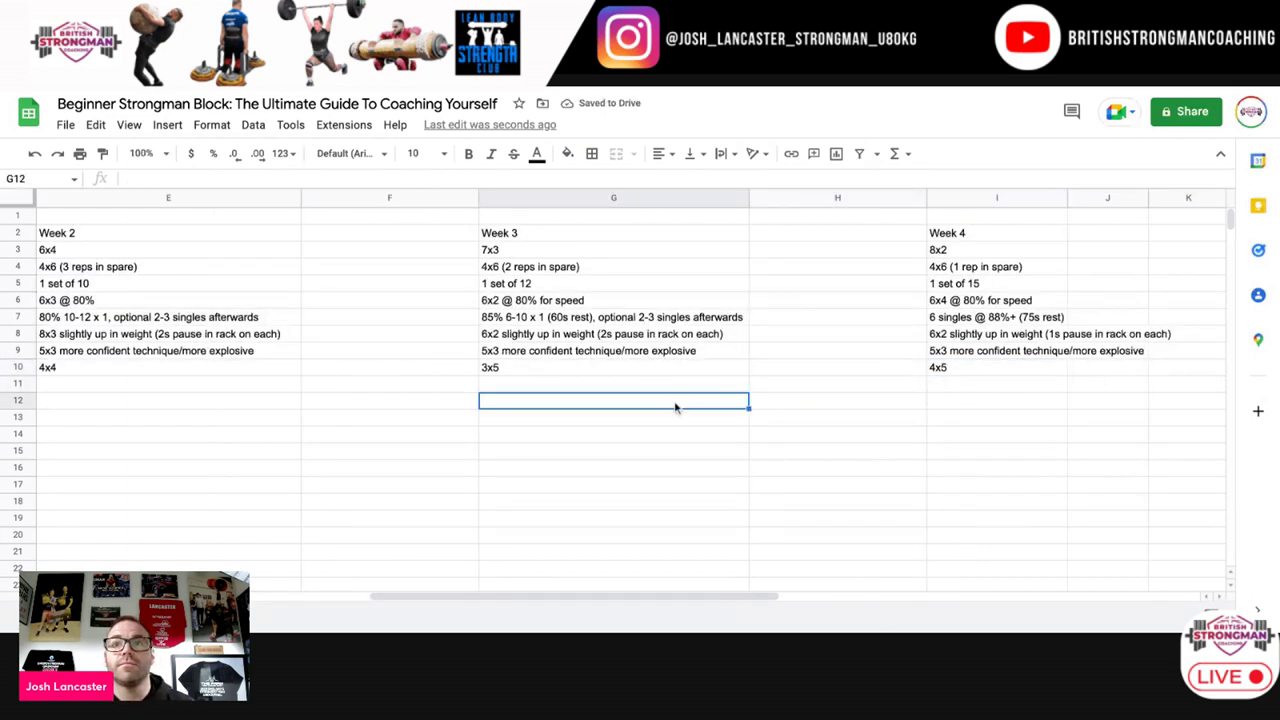
Step: Enter "Yoke" as the exercise choice for Moving - Speed Focus in cell B11
{"action": "scroll", "coordinate": [675, 407], "scroll_direction": "left", "scroll_amount": 2}
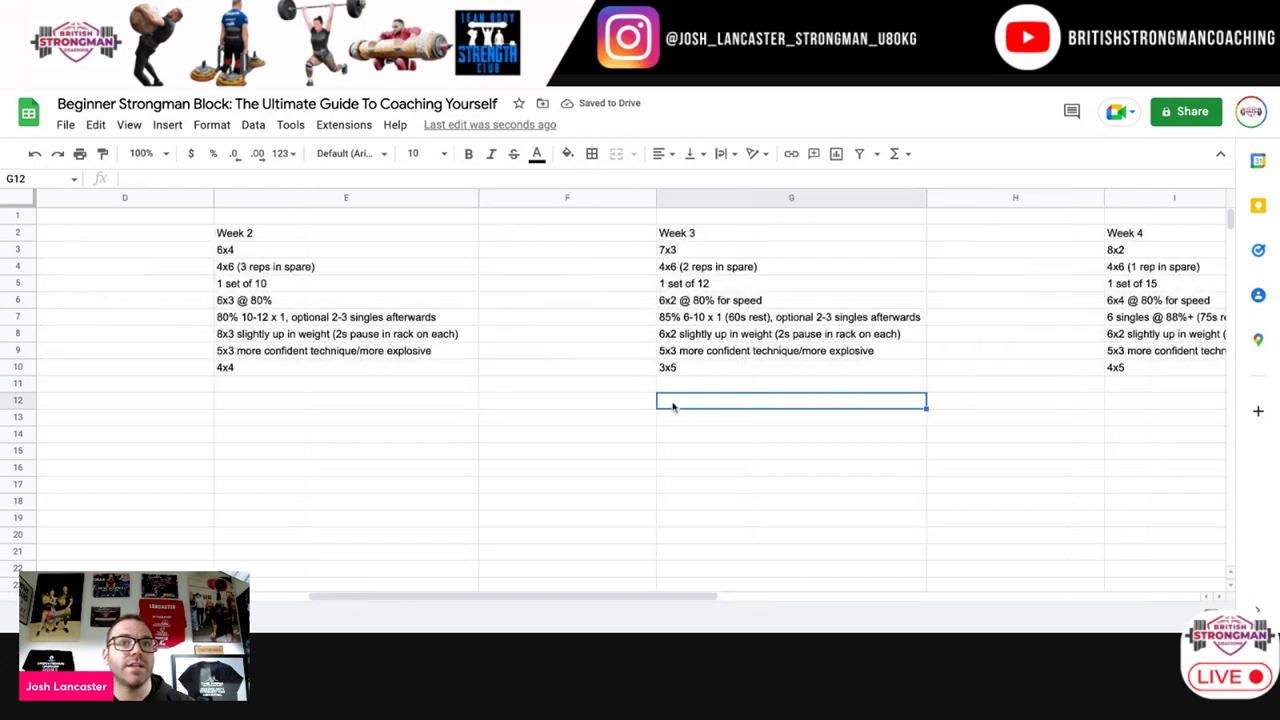
{"action": "scroll", "coordinate": [494, 403], "scroll_direction": "left", "scroll_amount": 2}
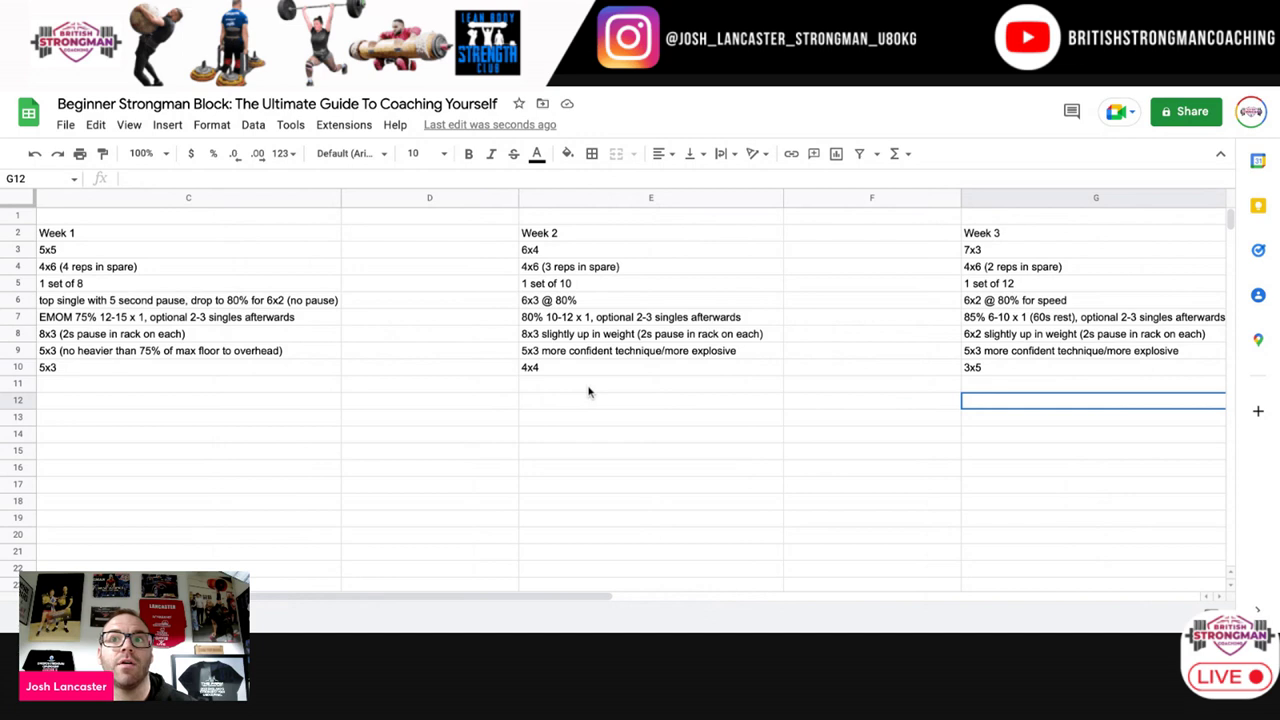
{"action": "scroll", "coordinate": [589, 392], "scroll_direction": "left", "scroll_amount": 3}
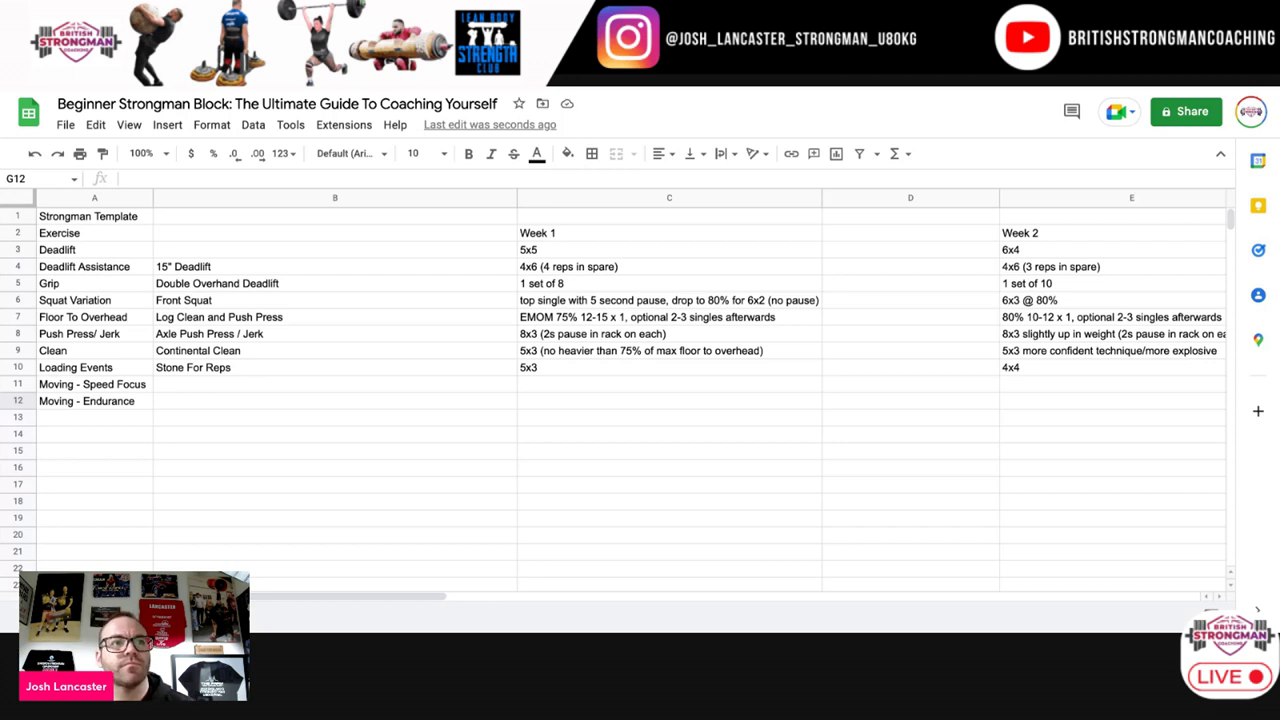
{"action": "left_click", "coordinate": [197, 389]}
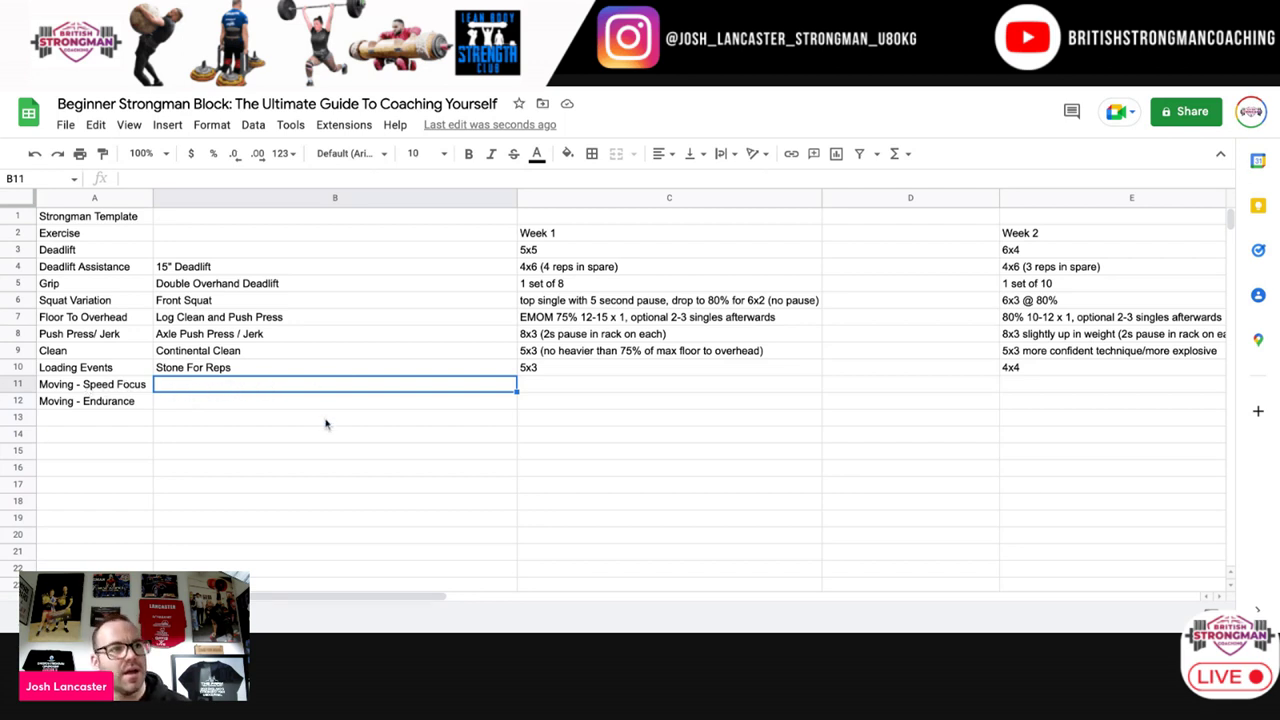
{"action": "type", "text": "Yoke"}
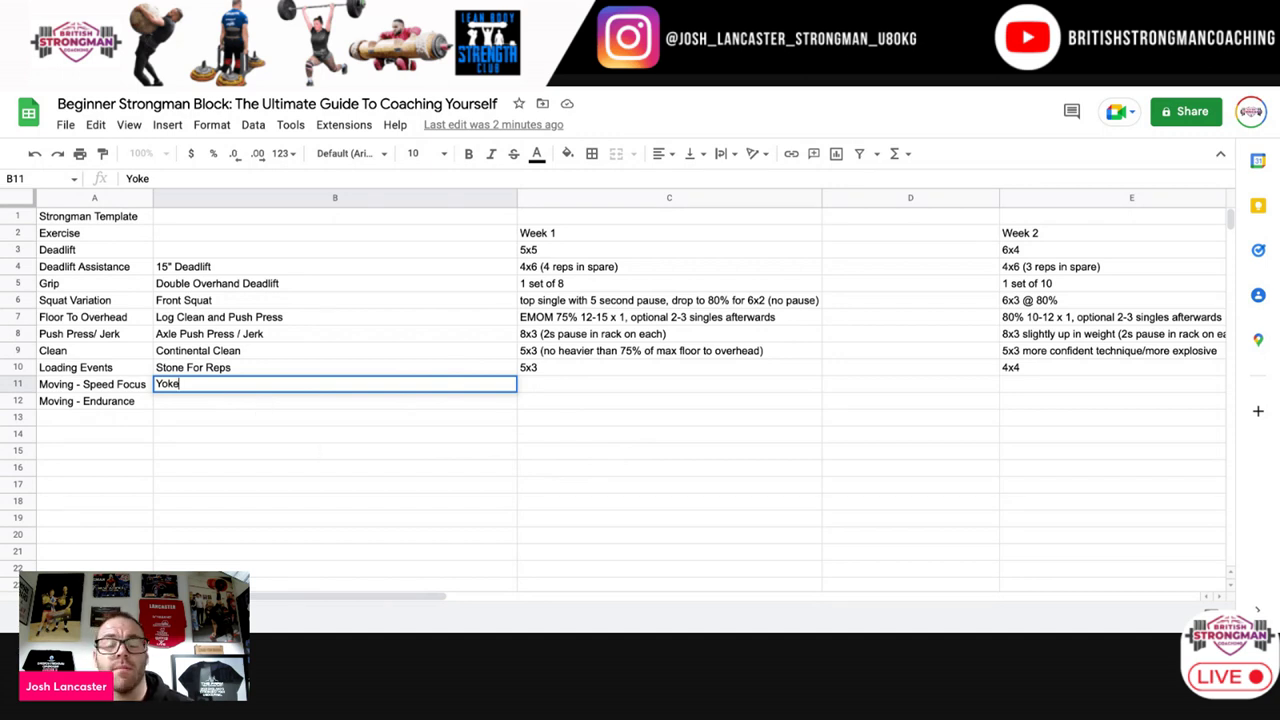
{"action": "left_click", "coordinate": [193, 384]}
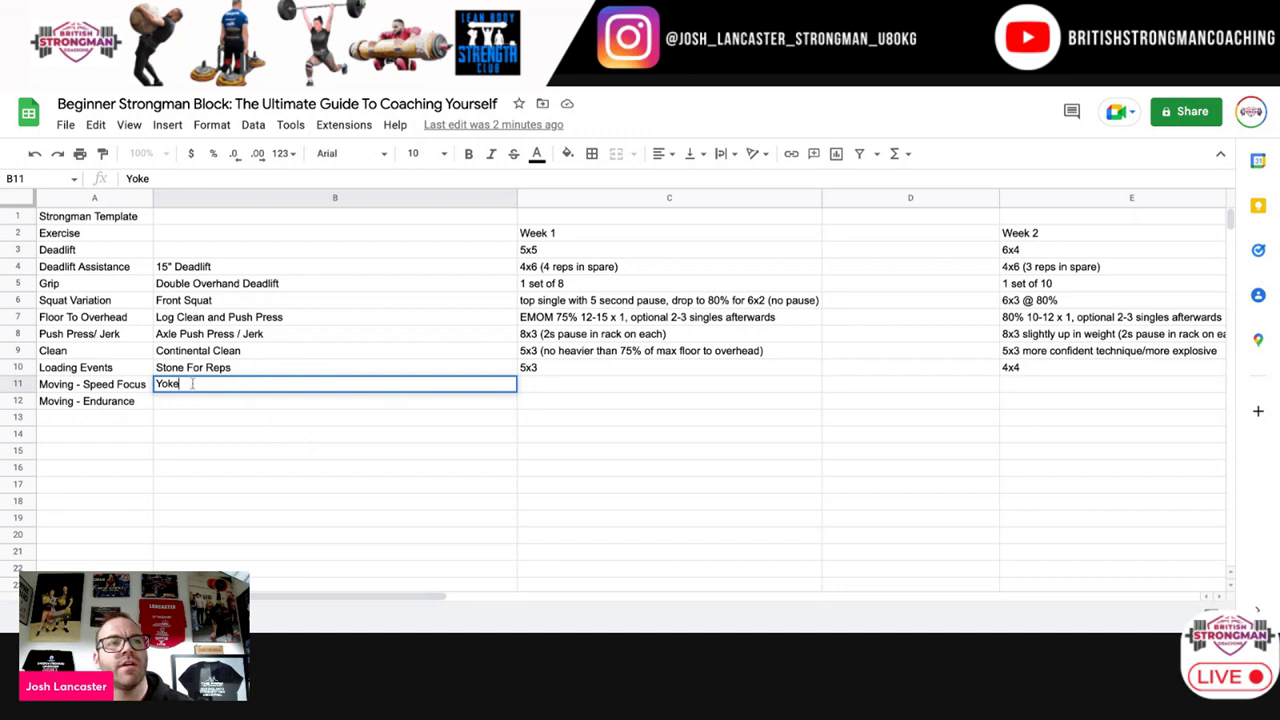
{"action": "left_click", "coordinate": [258, 414]}
{"action": "left_click", "coordinate": [257, 390]}
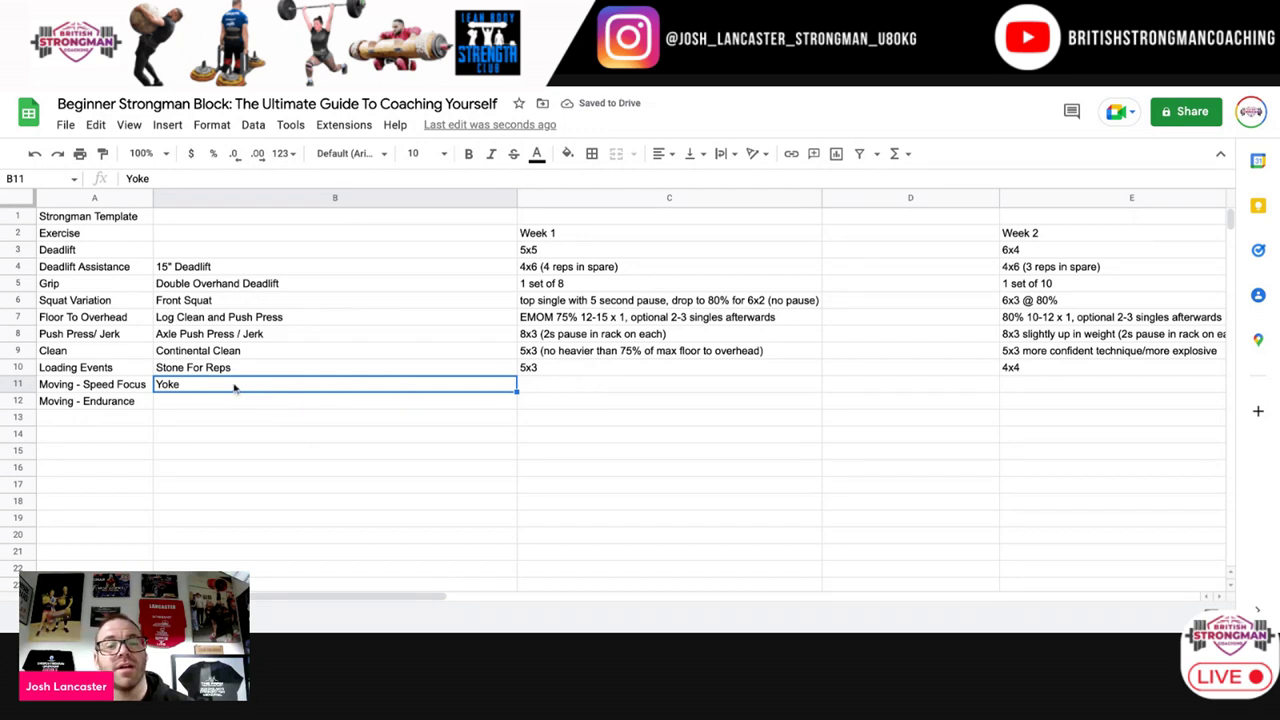
{"action": "left_click", "coordinate": [574, 383]}
{"action": "left_click", "coordinate": [400, 384]}
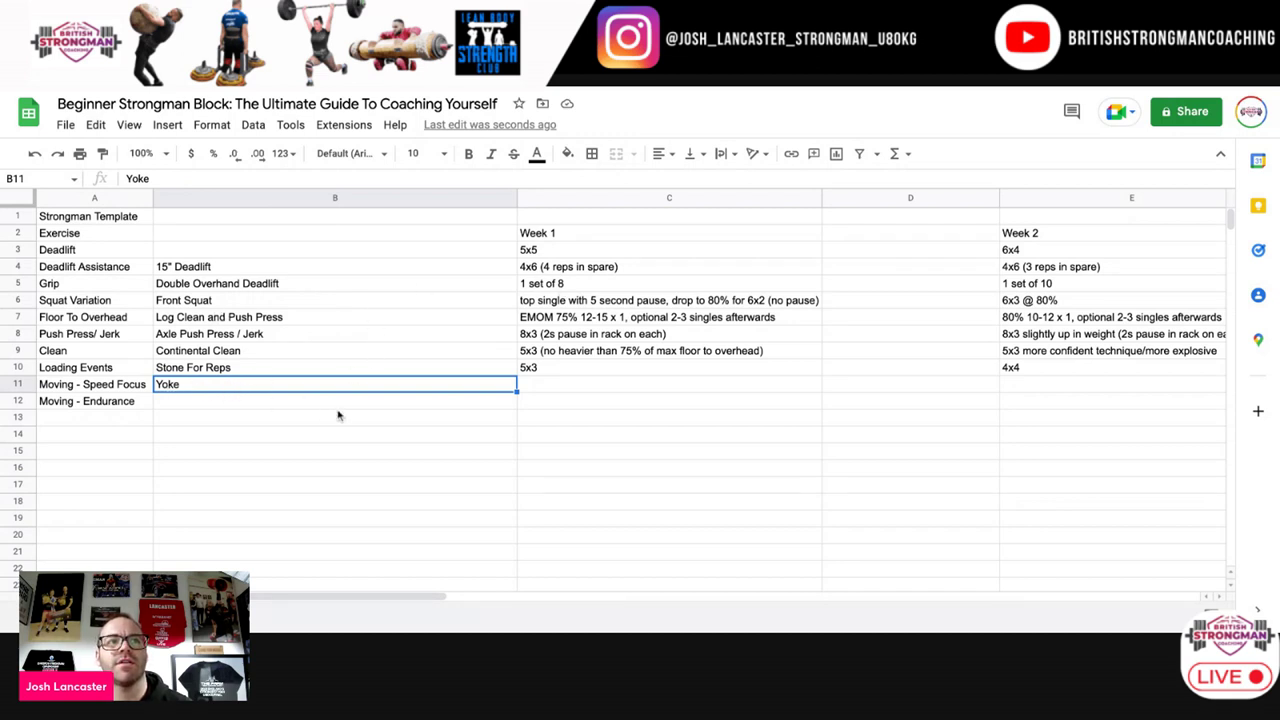
{"action": "left_click", "coordinate": [435, 372]}
{"action": "left_click", "coordinate": [428, 388]}
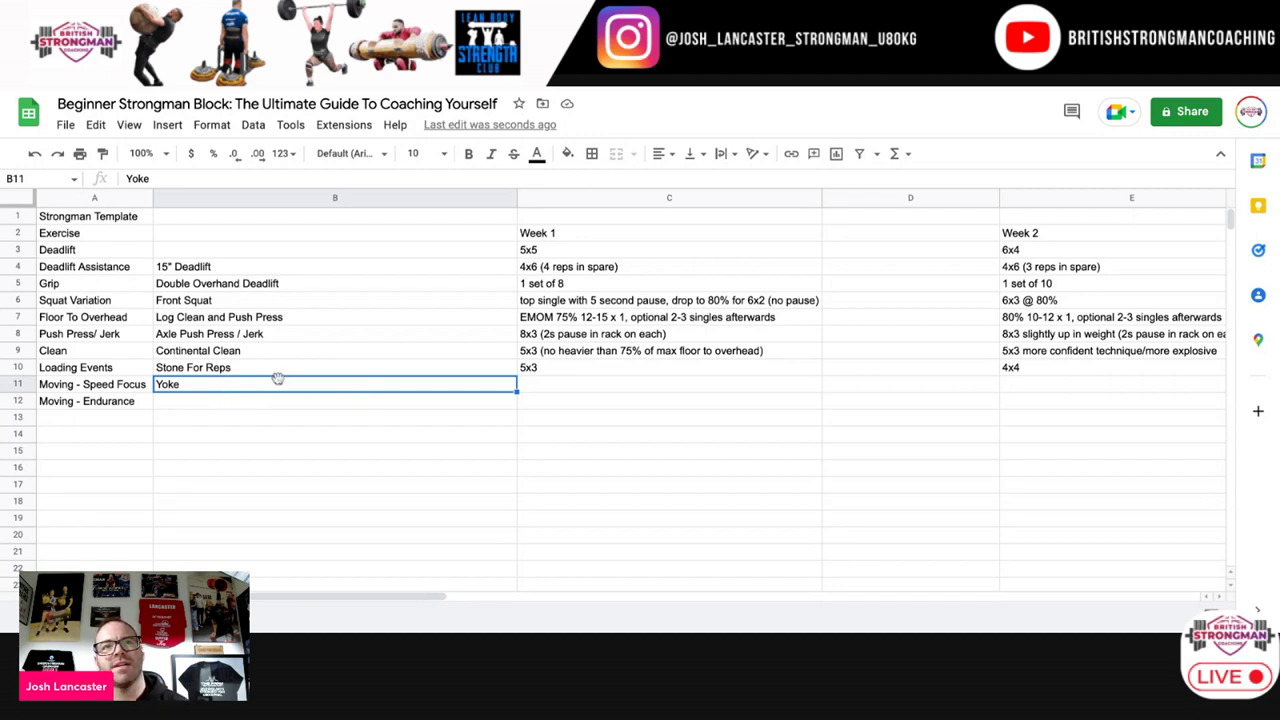
Step: Enter "8x20m (sub 8 seconds)" as the Week 1 prescription for Yoke in cell C11
{"action": "left_click", "coordinate": [555, 388]}
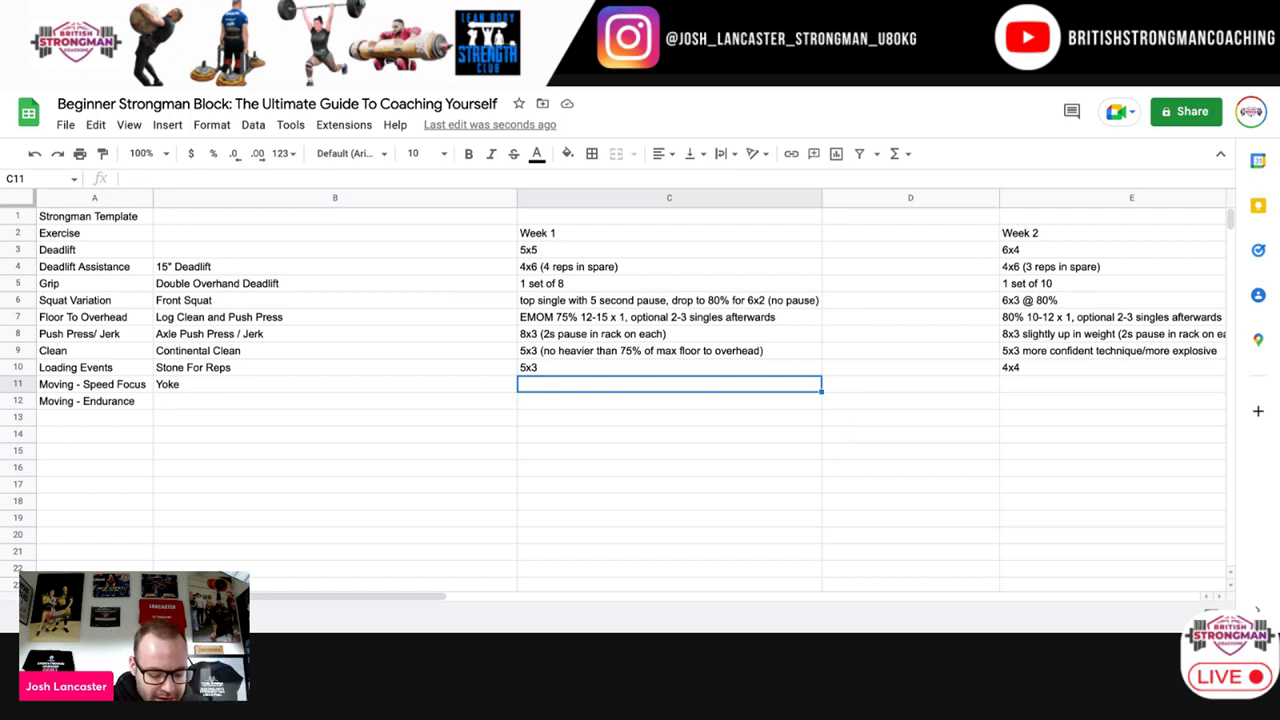
{"action": "type", "text": "8x20mj"}
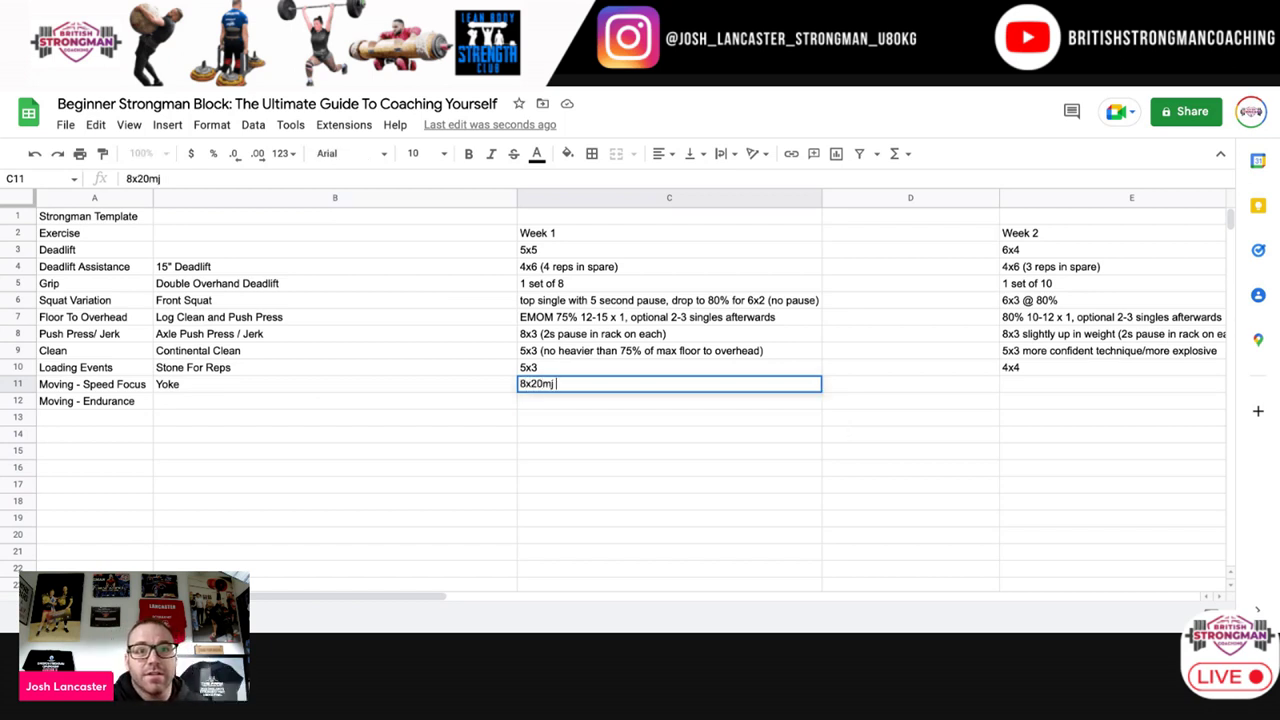
{"action": "key", "text": "BackSpace"}
{"action": "key", "text": "BackSpace"}
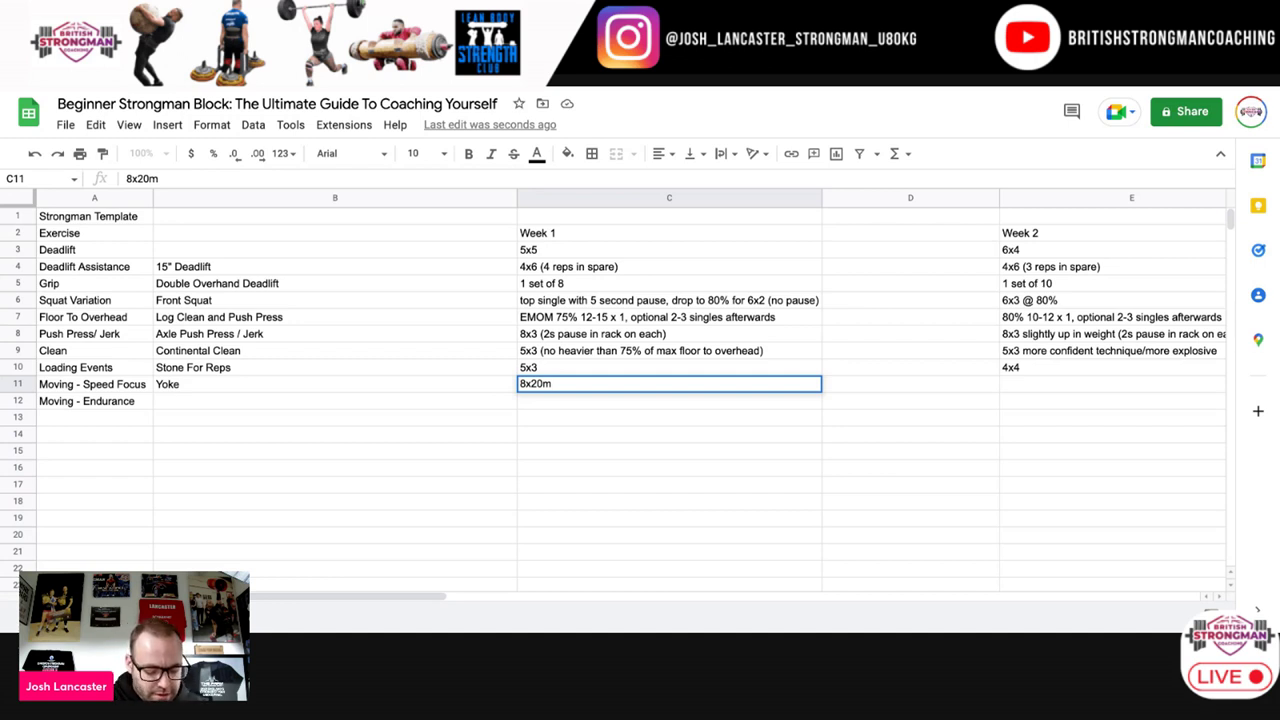
{"action": "type", "text": "(sub 8 secon ds"}
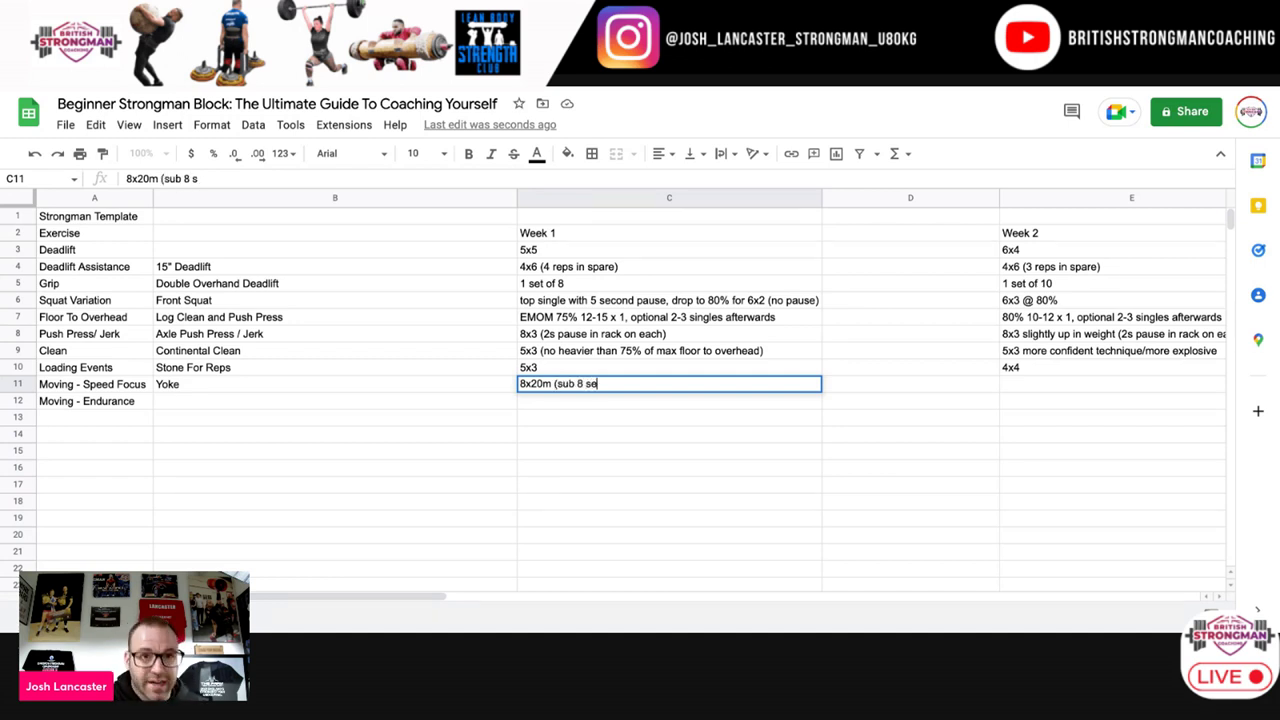
{"action": "key", "text": "BackSpace"}
{"action": "key", "text": "BackSpace"}
{"action": "key", "text": "BackSpace"}
{"action": "type", "text": "ds"}
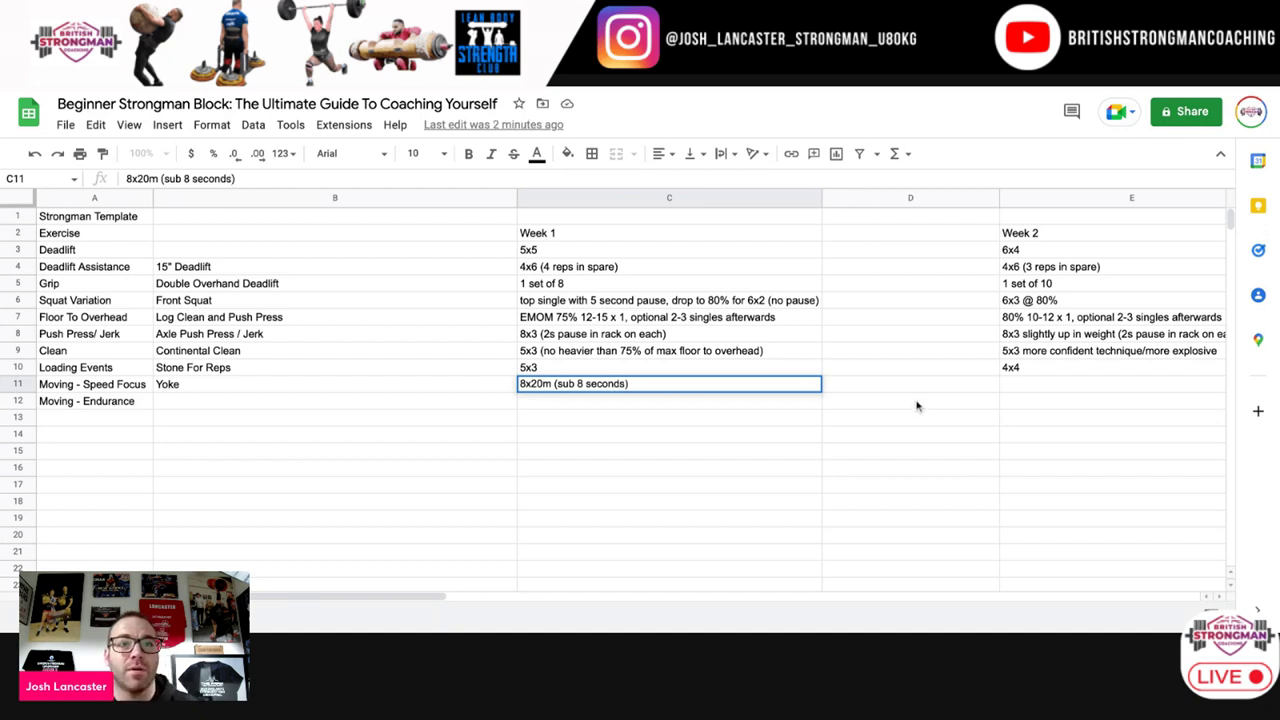
{"action": "key", "text": "Return"}
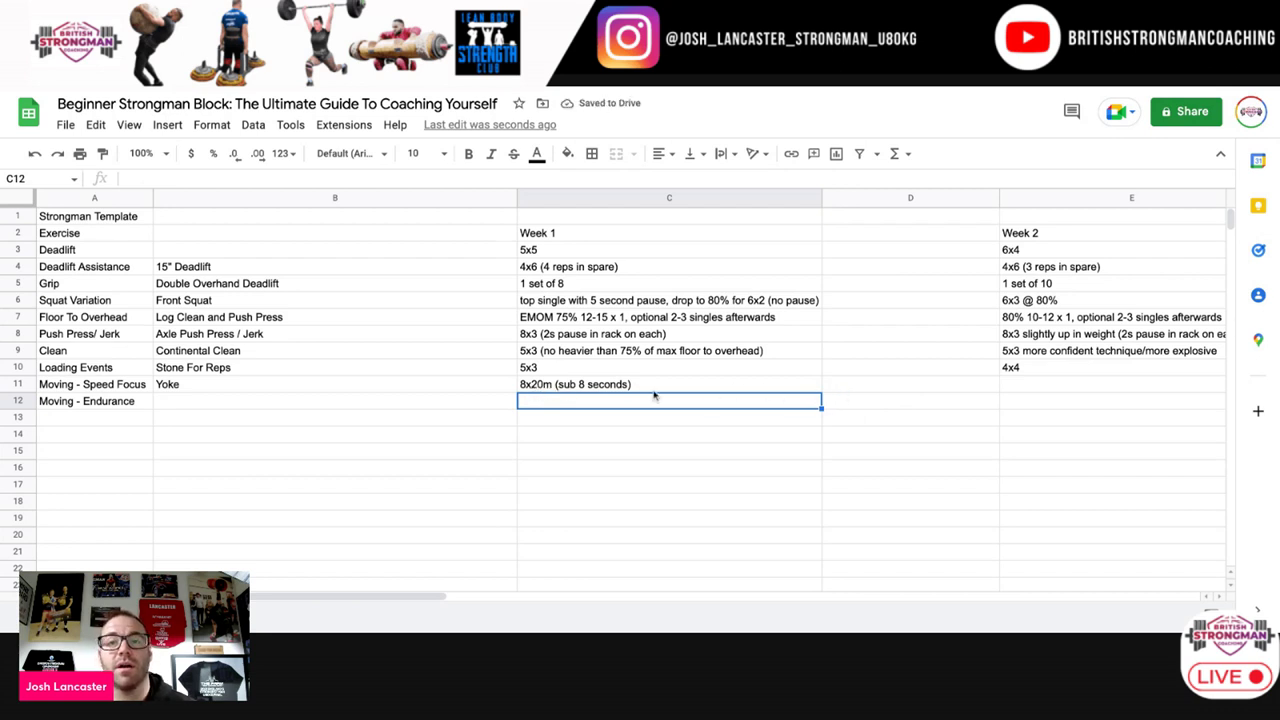
Step: Copy the Week 1 Yoke prescription from C11 into the Week 2 cell E11
{"action": "left_click", "coordinate": [578, 390]}
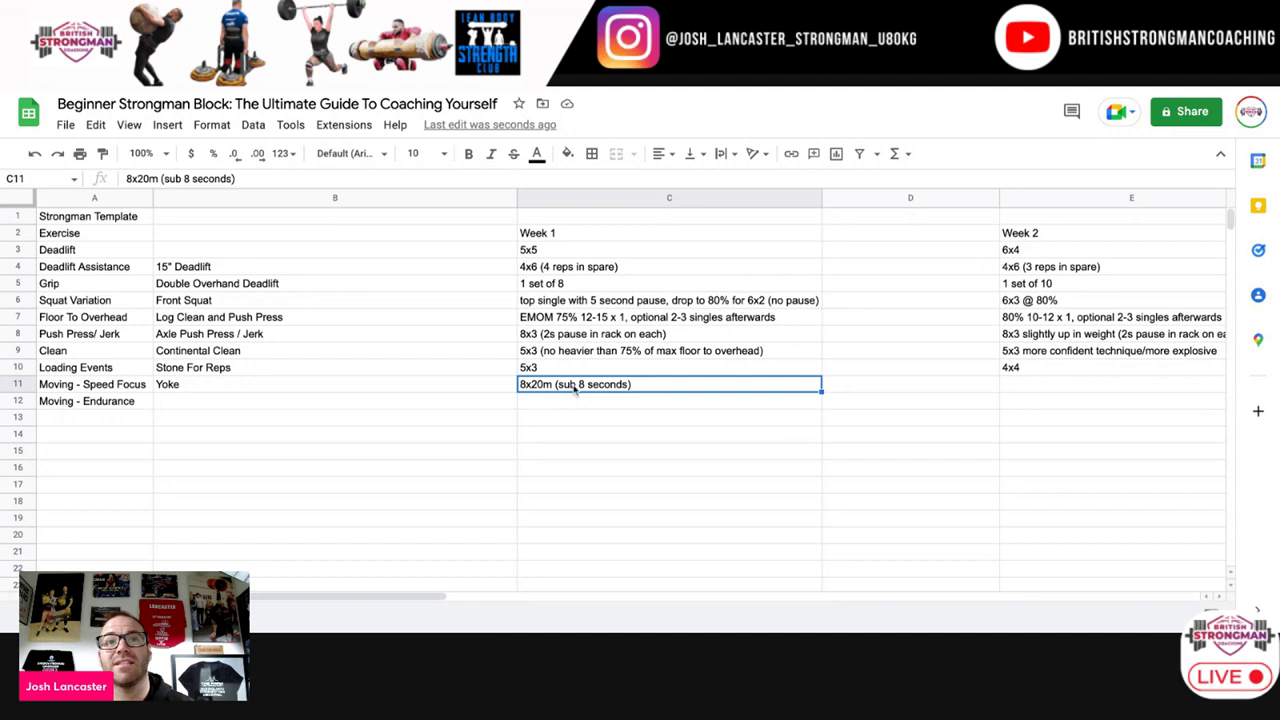
{"action": "right_click", "coordinate": [578, 387]}
{"action": "left_click", "coordinate": [672, 206]}
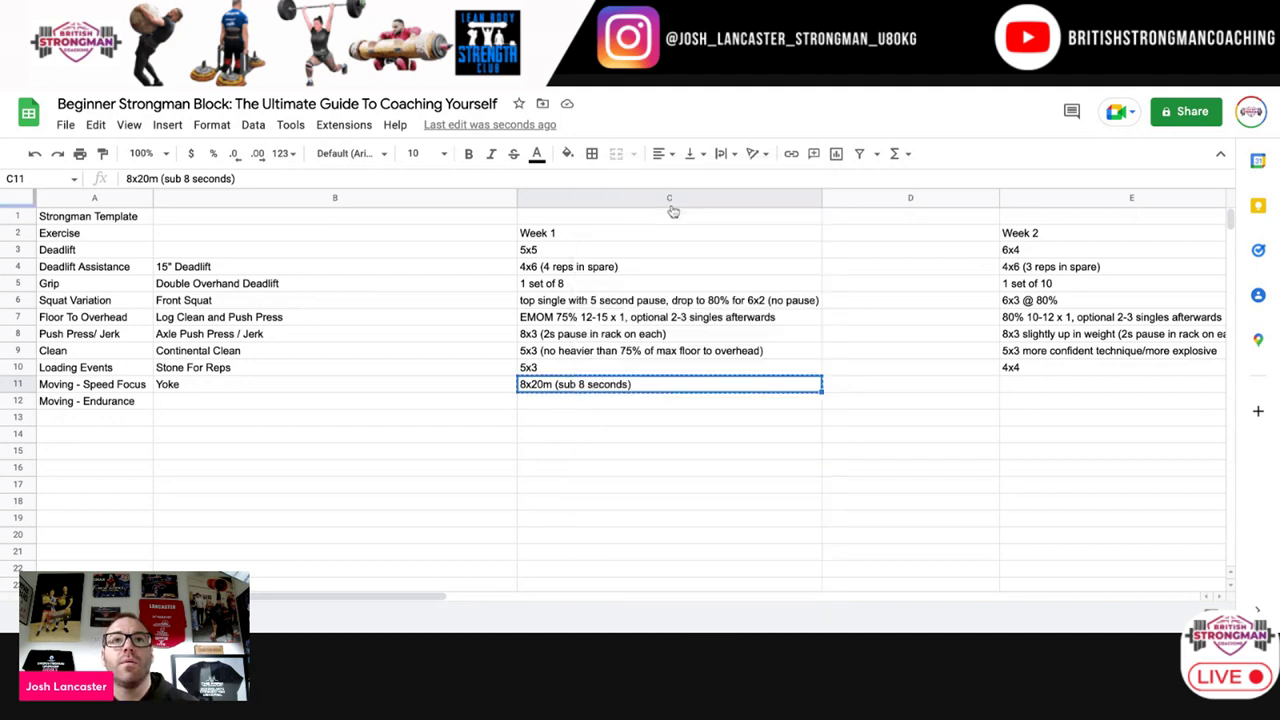
{"action": "left_click", "coordinate": [684, 403]}
{"action": "left_click", "coordinate": [718, 388]}
{"action": "left_click", "coordinate": [1038, 390]}
{"action": "right_click", "coordinate": [1037, 389]}
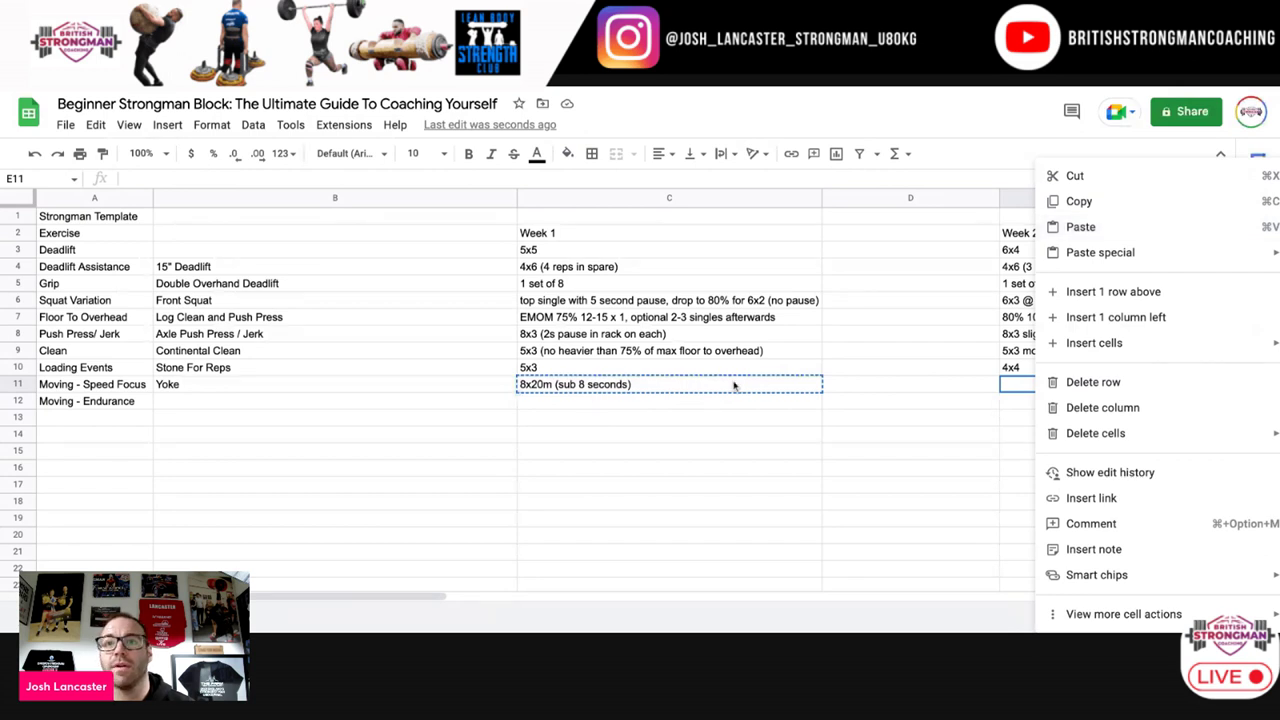
{"action": "left_click", "coordinate": [958, 388]}
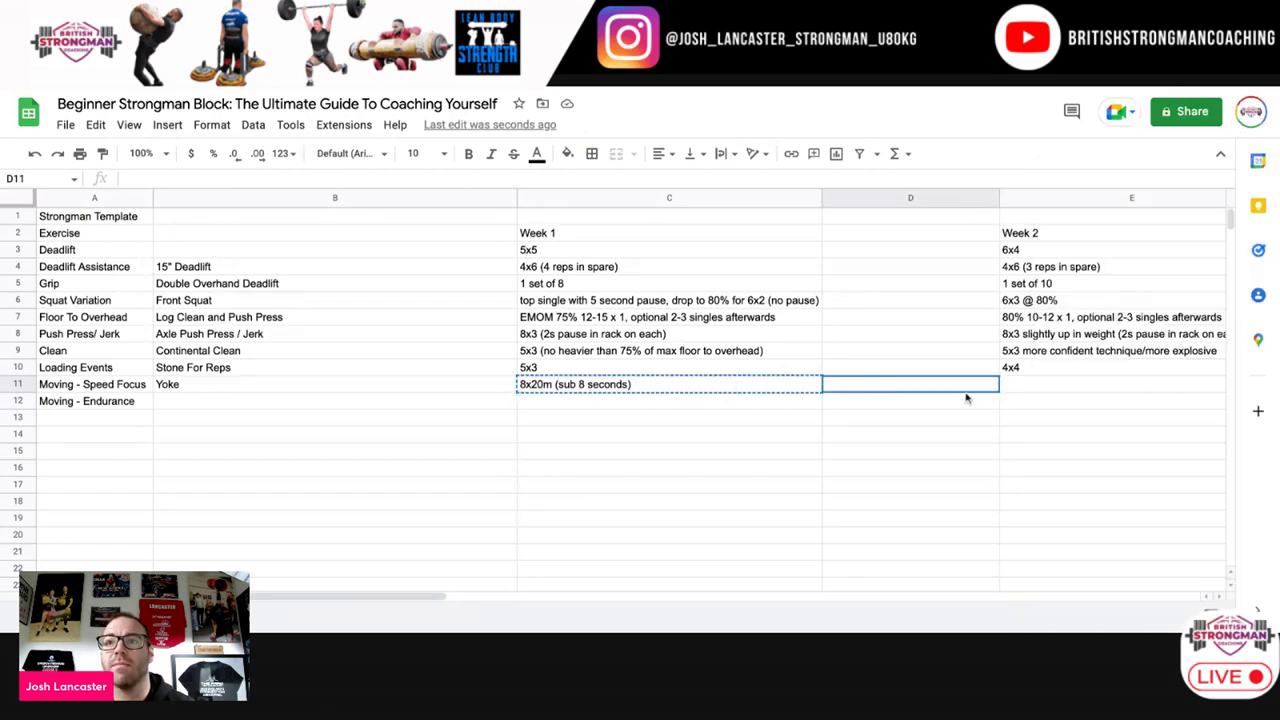
{"action": "right_click", "coordinate": [1016, 386]}
{"action": "left_click", "coordinate": [1075, 232]}
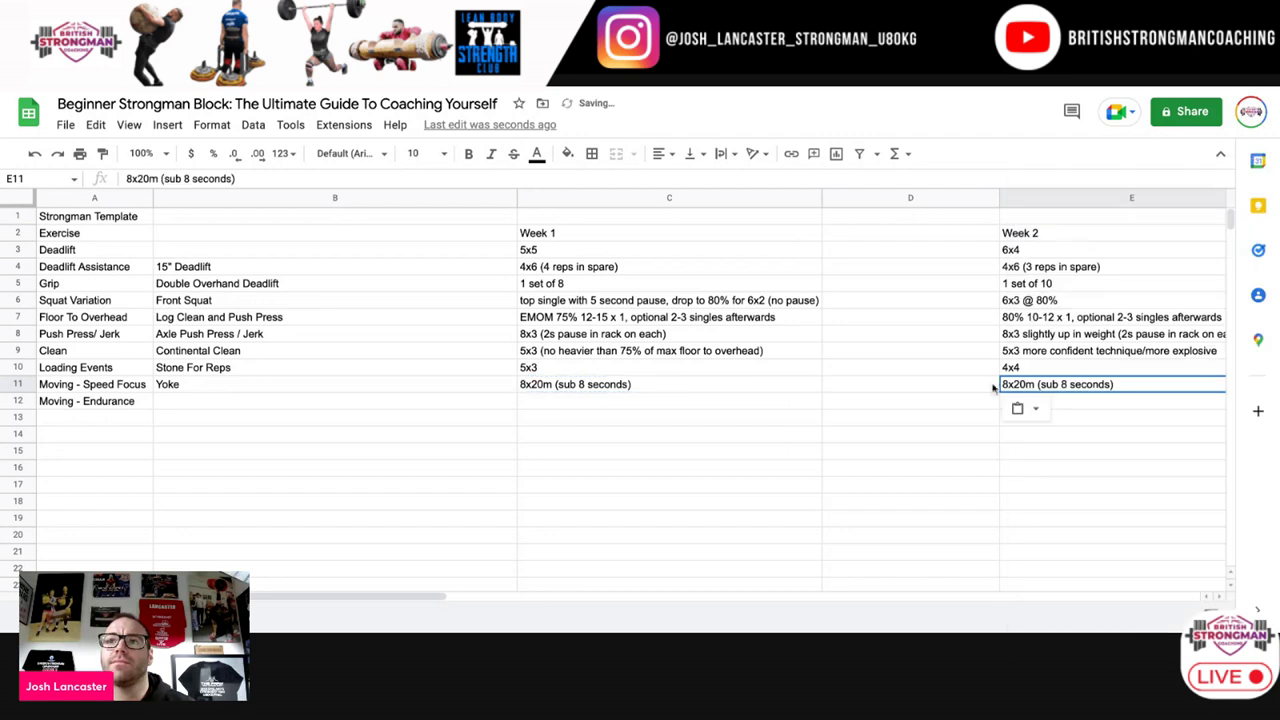
Step: Try changing the Week 2 Yoke prescription in E11 to "8x20m (sub 9 seconds)" and undo both the edit and the paste
{"action": "left_click", "coordinate": [960, 402]}
{"action": "left_click", "coordinate": [1045, 389]}
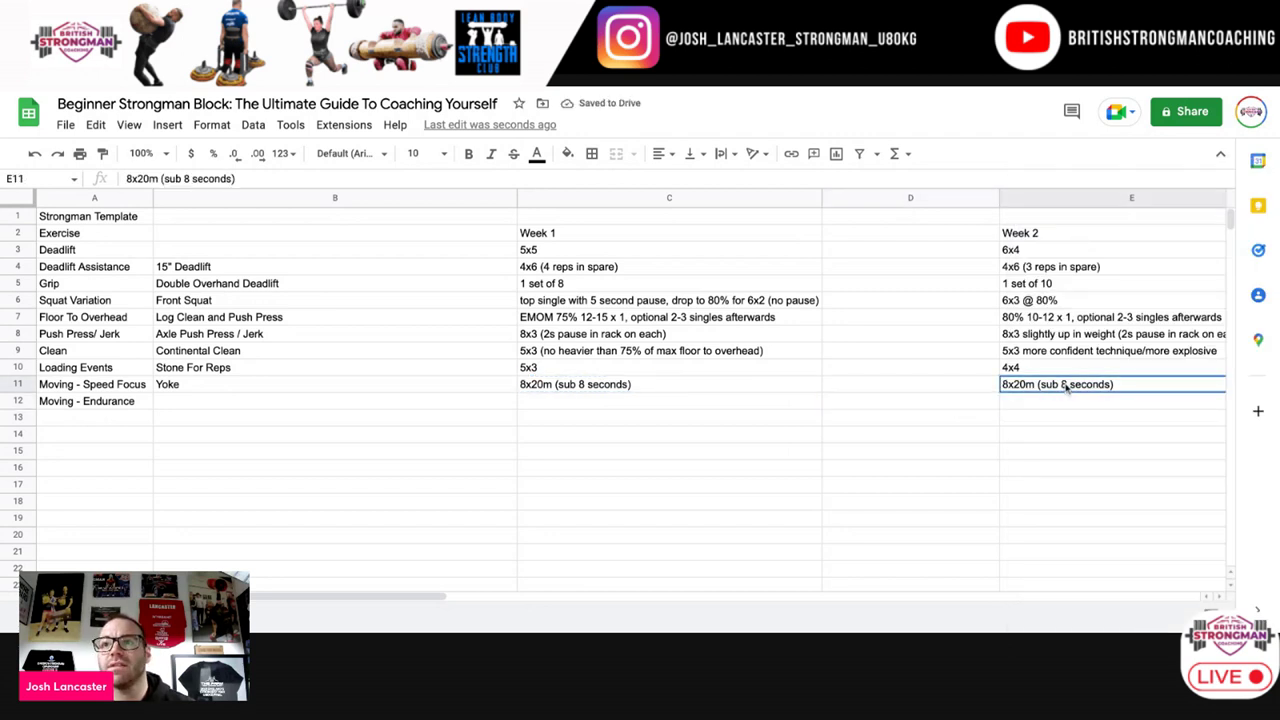
{"action": "double_click", "coordinate": [1066, 384]}
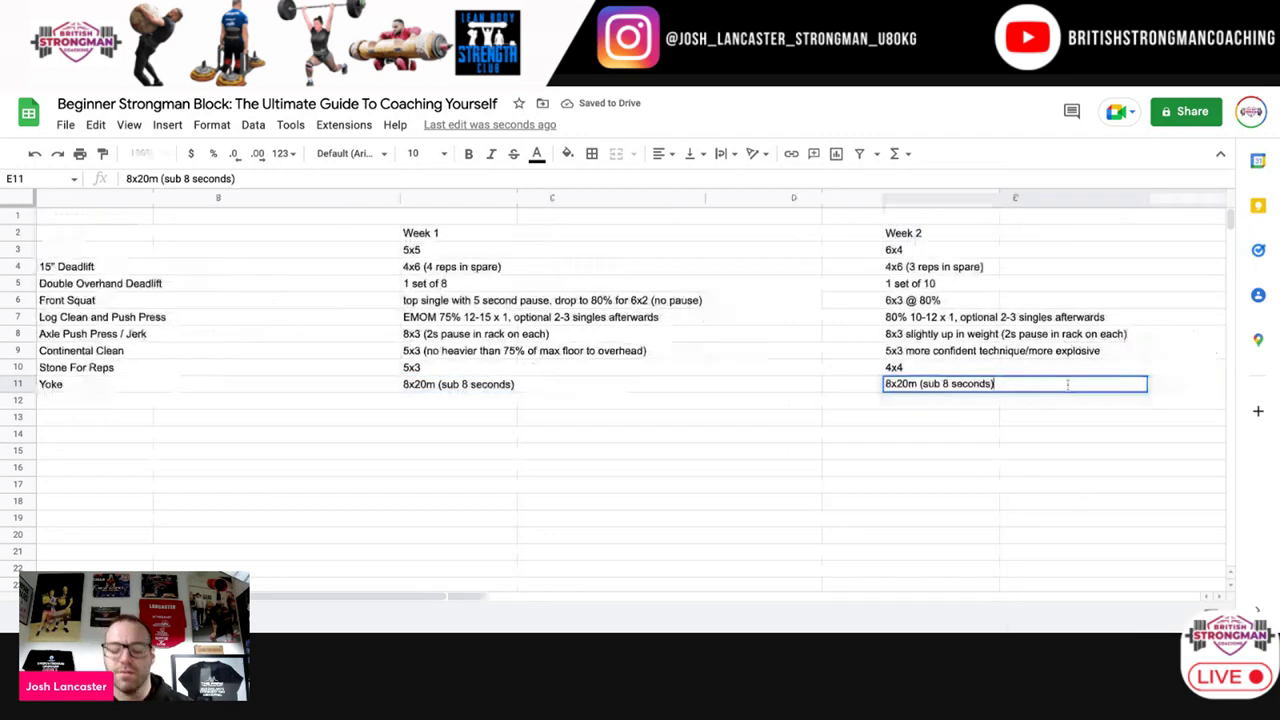
{"action": "key", "text": "Return"}
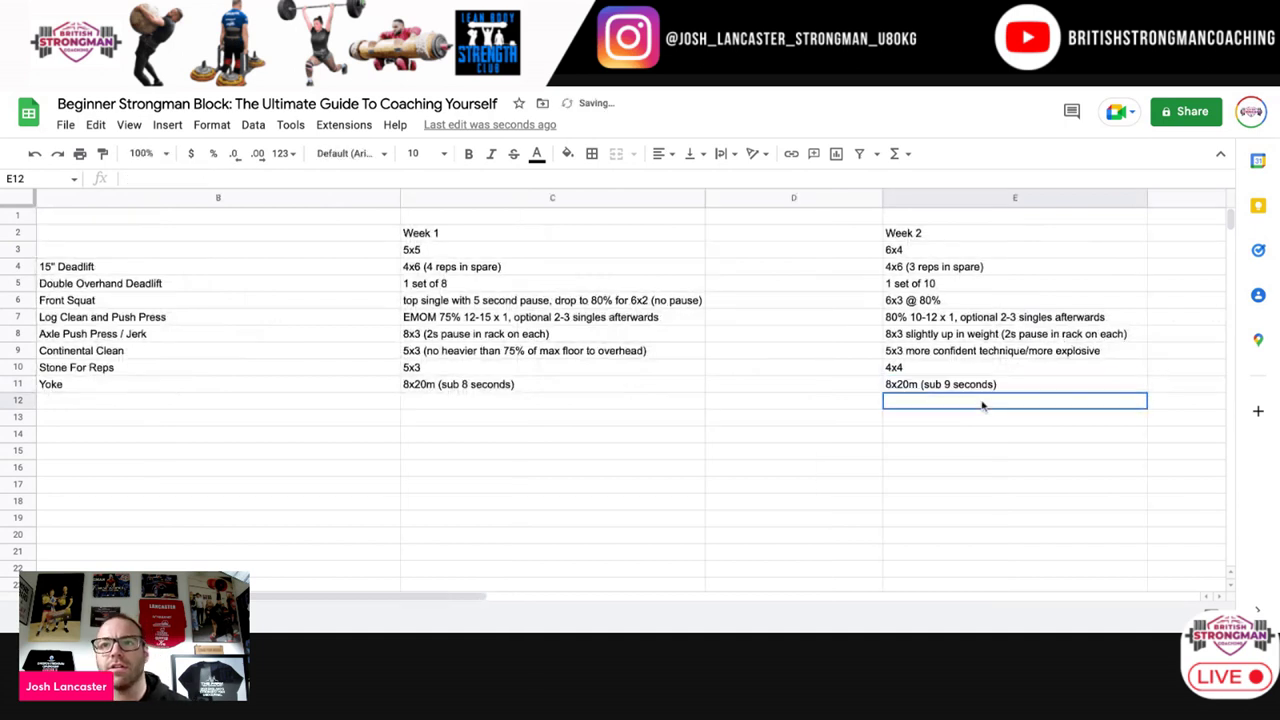
{"action": "key", "text": "super+z"}
{"action": "key", "text": "super+z"}
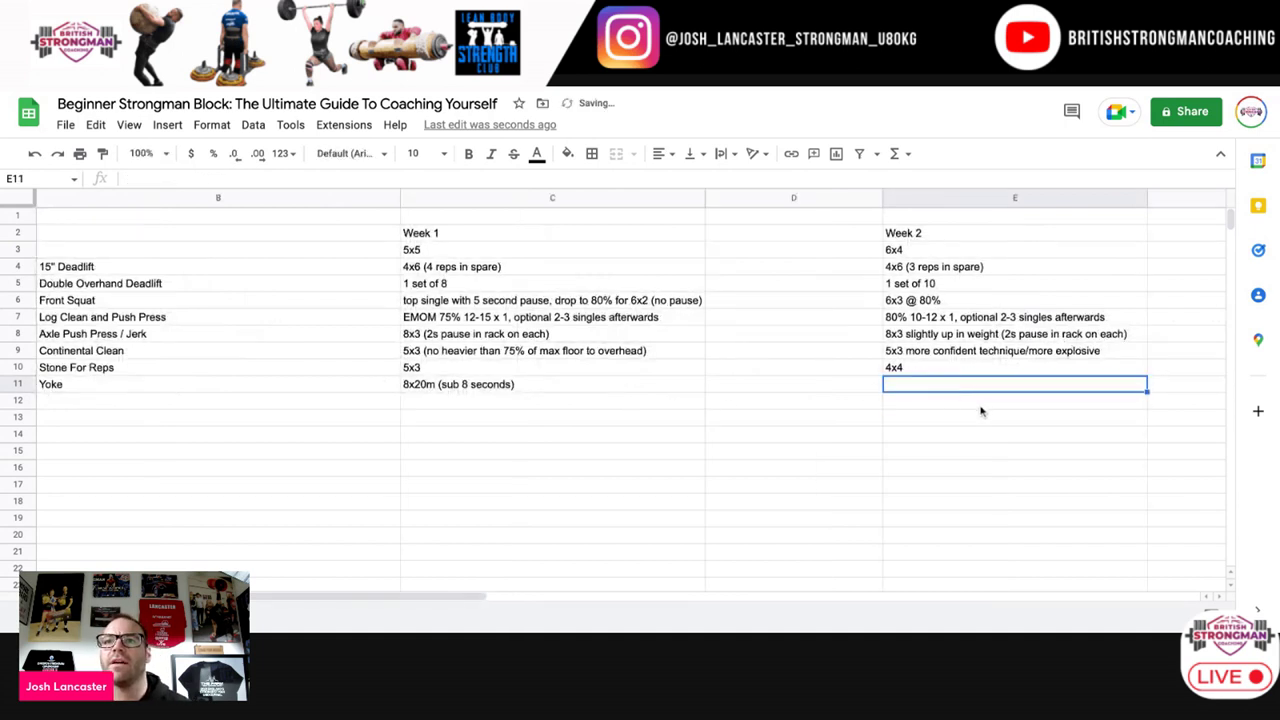
Step: Fill in the Week 2 Yoke prescription in cell E11 as "8x20m (sub 9 seconds)"
{"action": "left_click", "coordinate": [526, 390]}
{"action": "right_click", "coordinate": [526, 390]}
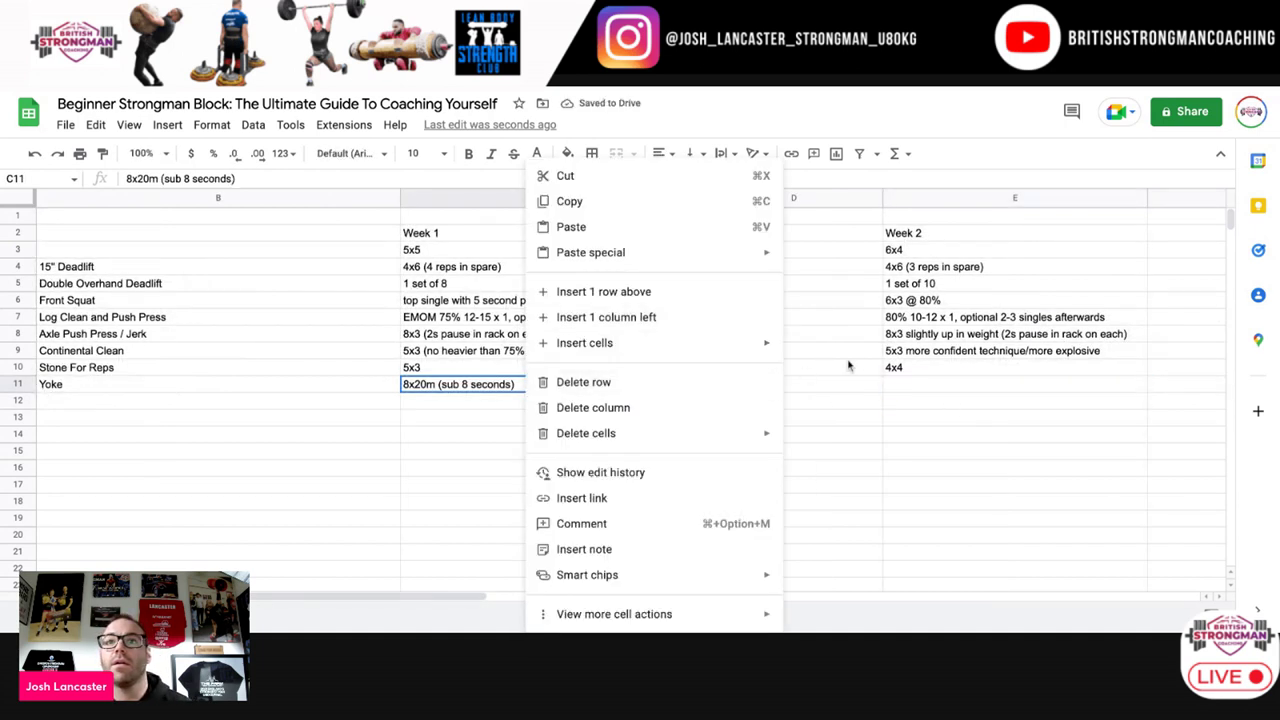
{"action": "left_click", "coordinate": [874, 451]}
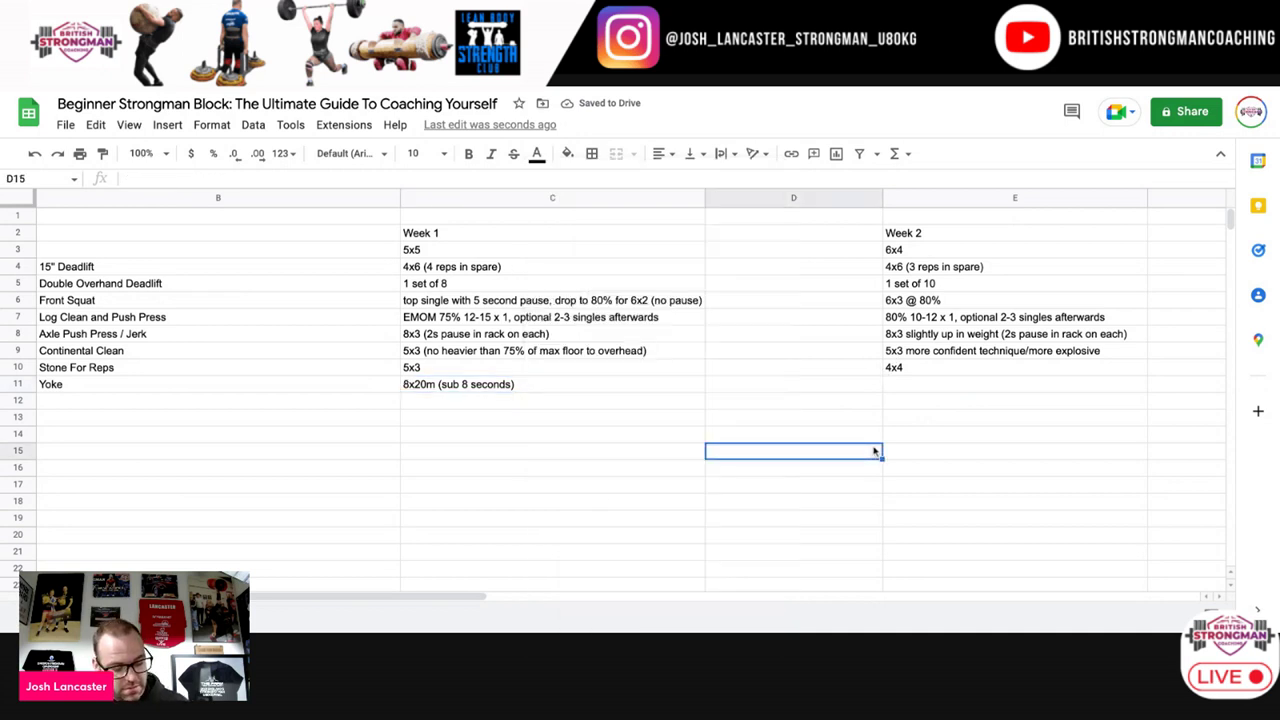
{"action": "left_click", "coordinate": [983, 384]}
{"action": "key", "text": "ctrl+v"}
{"action": "key", "text": "Return"}
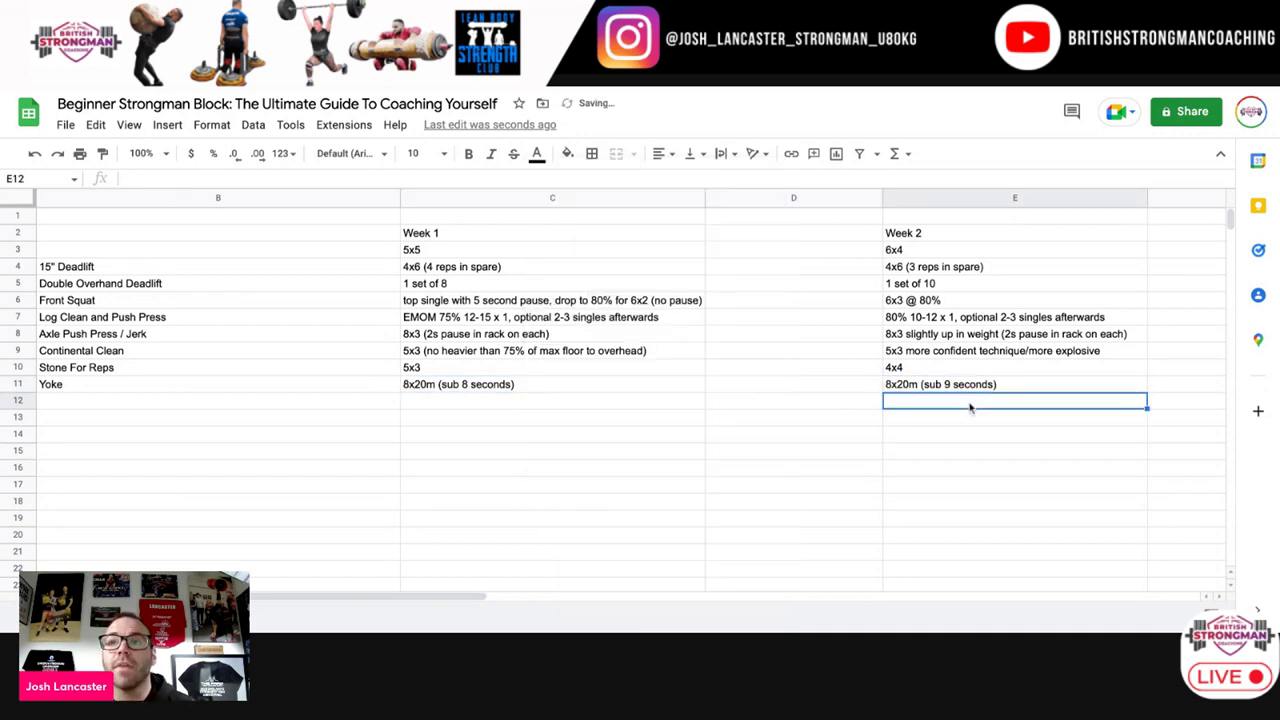
Step: Copy the Week 2 Yoke prescription from E11 into the Week 3 cell G11
{"action": "scroll", "coordinate": [945, 432], "scroll_direction": "right", "scroll_amount": 5}
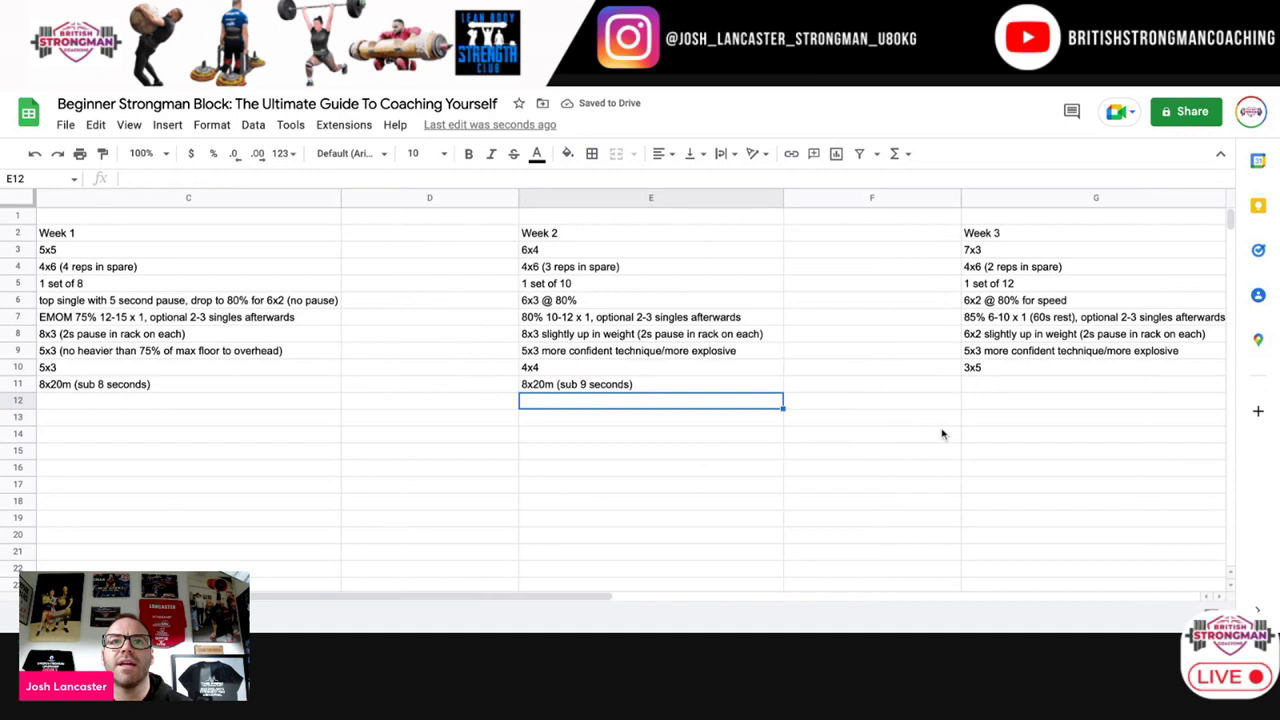
{"action": "right_click", "coordinate": [666, 388]}
{"action": "left_click", "coordinate": [760, 201]}
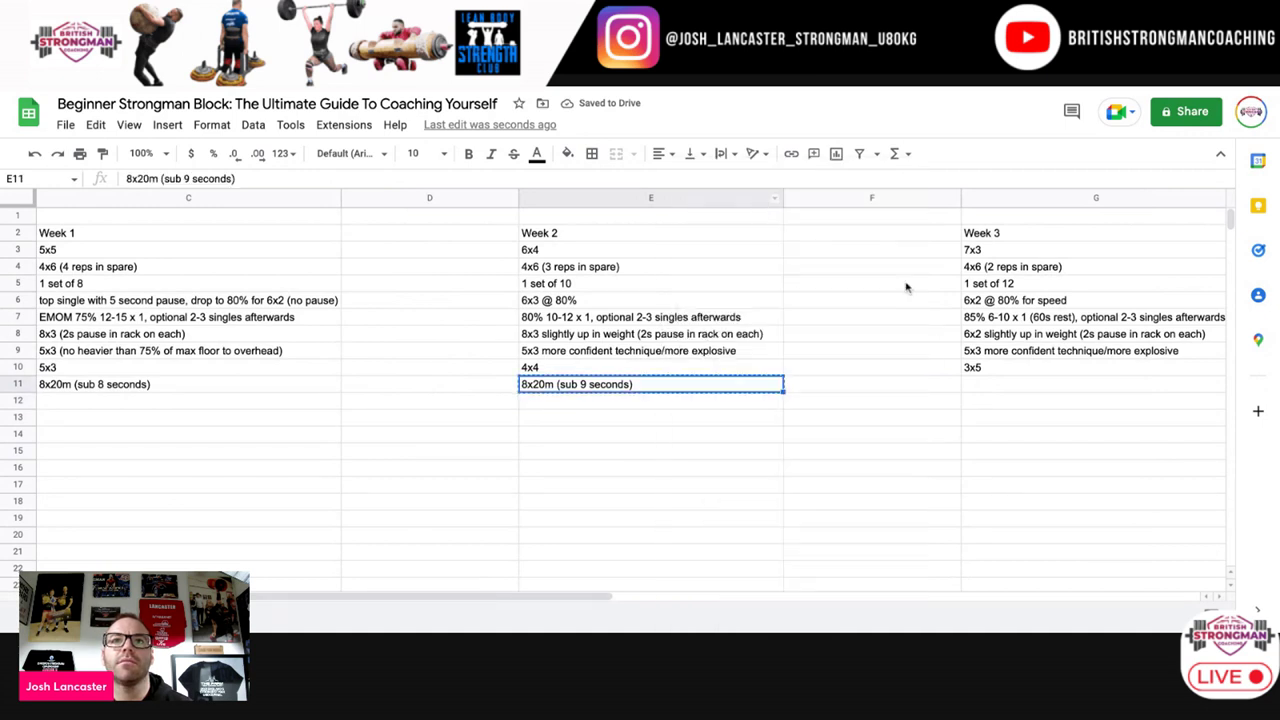
{"action": "right_click", "coordinate": [989, 383]}
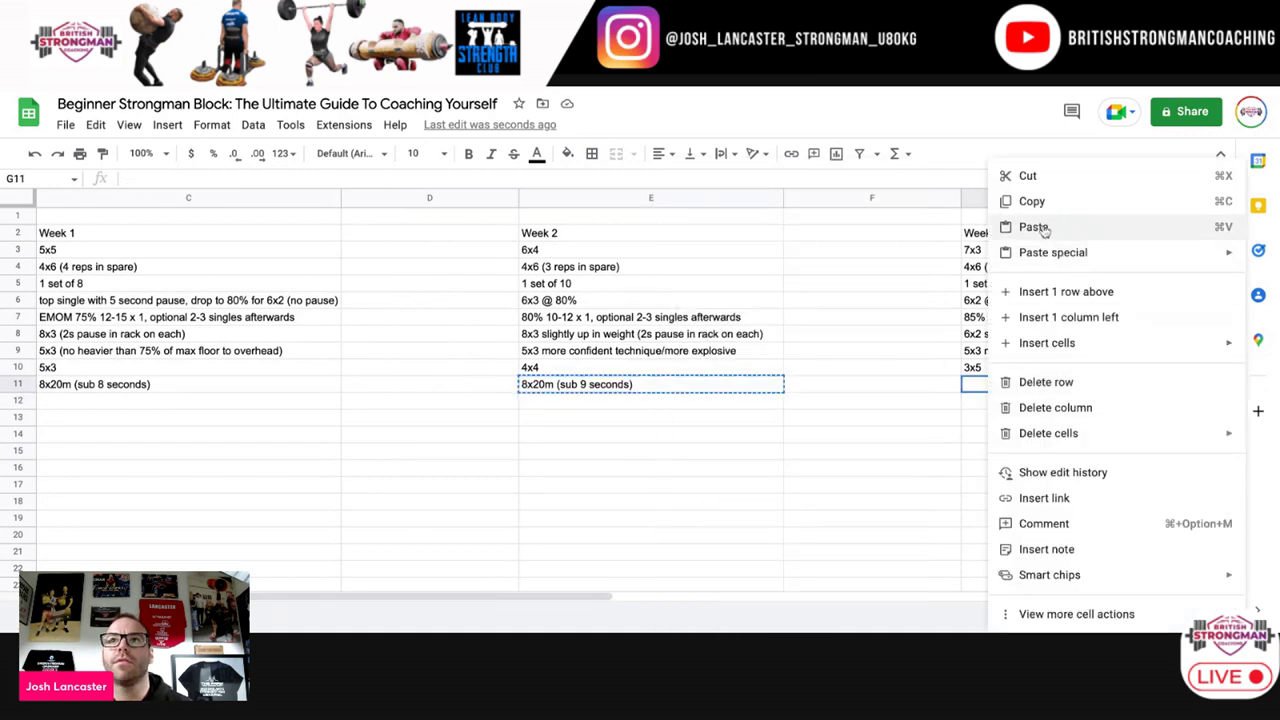
{"action": "left_click", "coordinate": [1045, 228]}
Step: Change the sets and distance of the Week 3 Yoke prescription in G11 to 6x30m
{"action": "scroll", "coordinate": [972, 384], "scroll_direction": "right", "scroll_amount": 5}
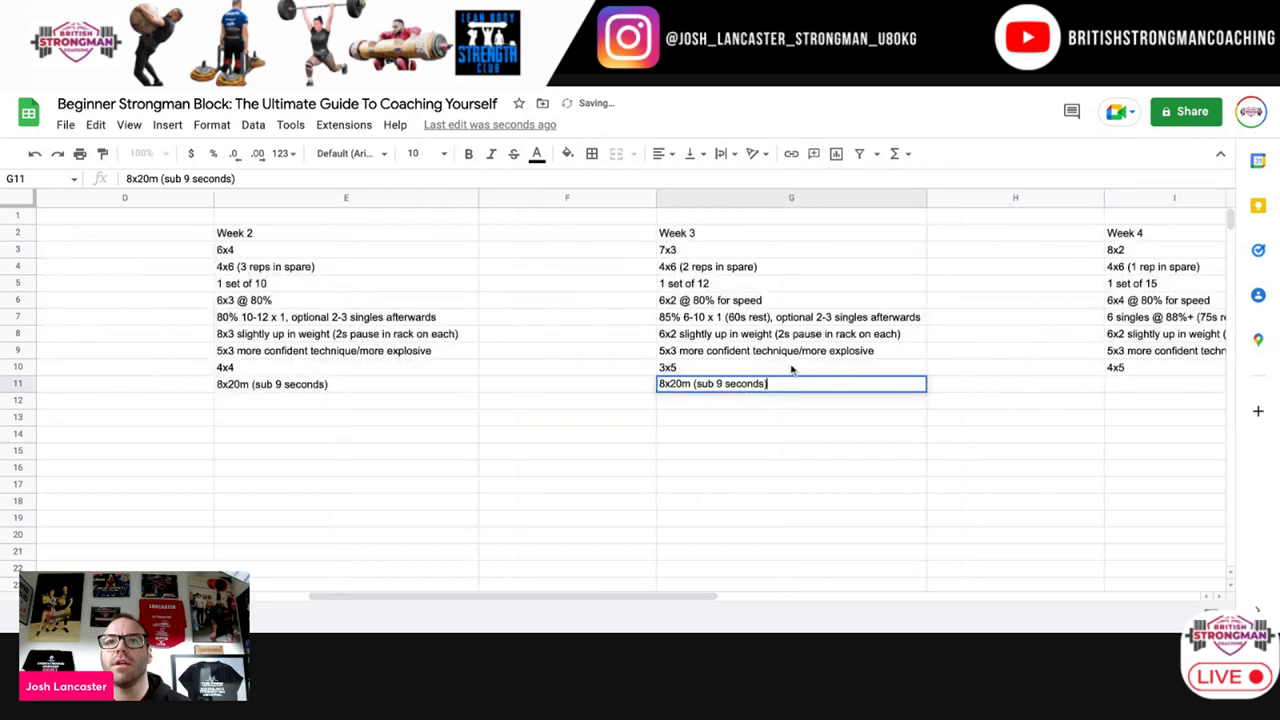
{"action": "double_click", "coordinate": [672, 383]}
{"action": "key", "text": "Home"}
{"action": "key", "text": "Delete"}
{"action": "type", "text": "6"}
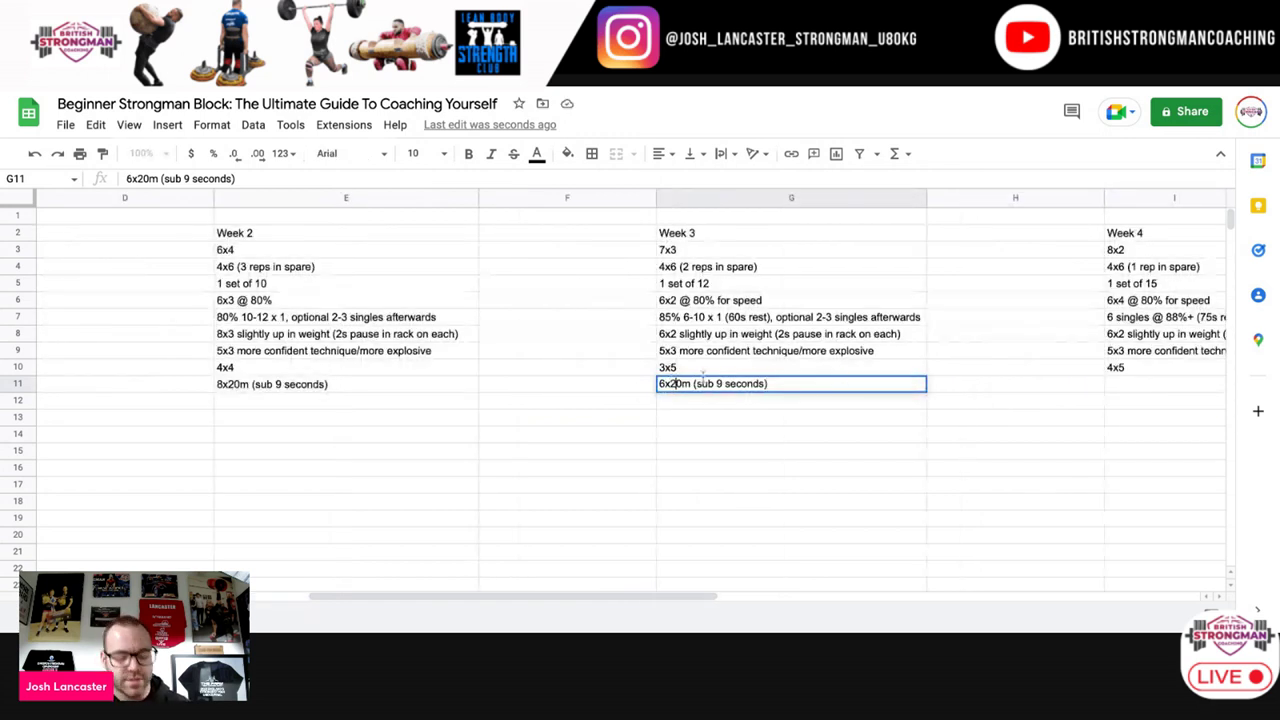
{"action": "left_click", "coordinate": [674, 383]}
{"action": "key", "text": "BackSpace"}
{"action": "type", "text": "3"}
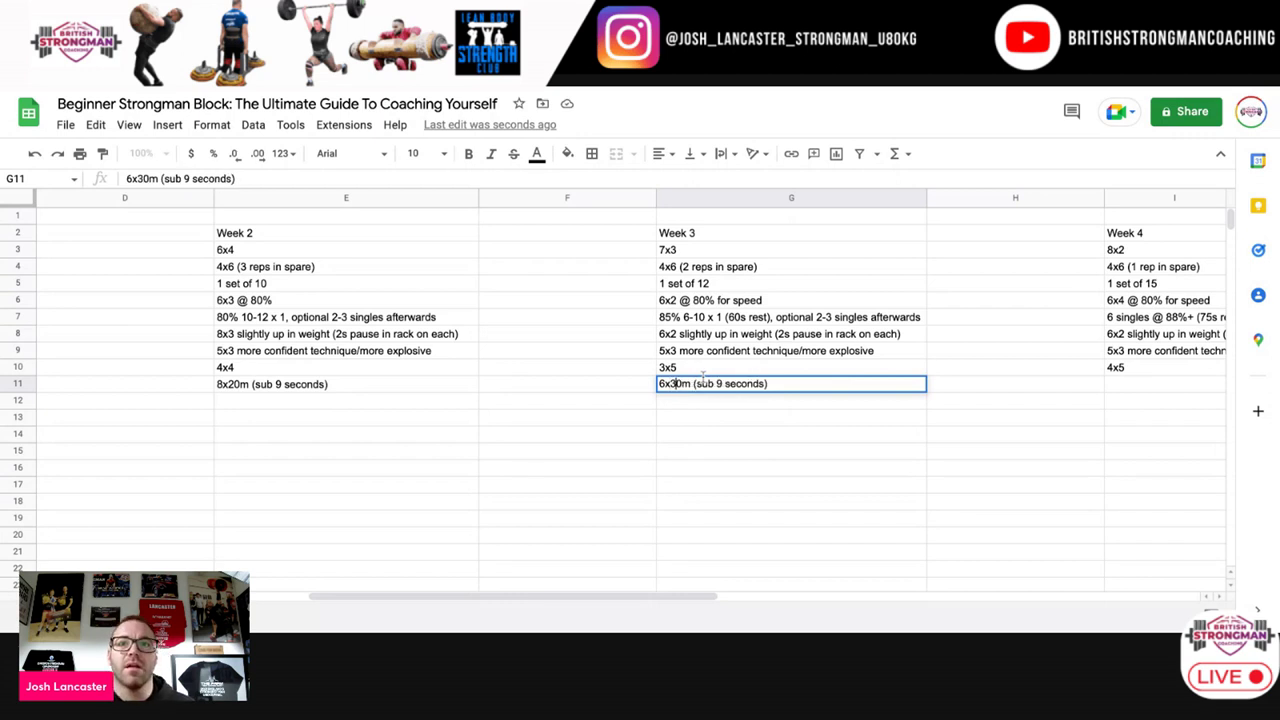
Step: Append "turn every 15m" to the end of the Week 3 Yoke prescription in G11
{"action": "left_click", "coordinate": [818, 383]}
{"action": "type", "text": "turn"}
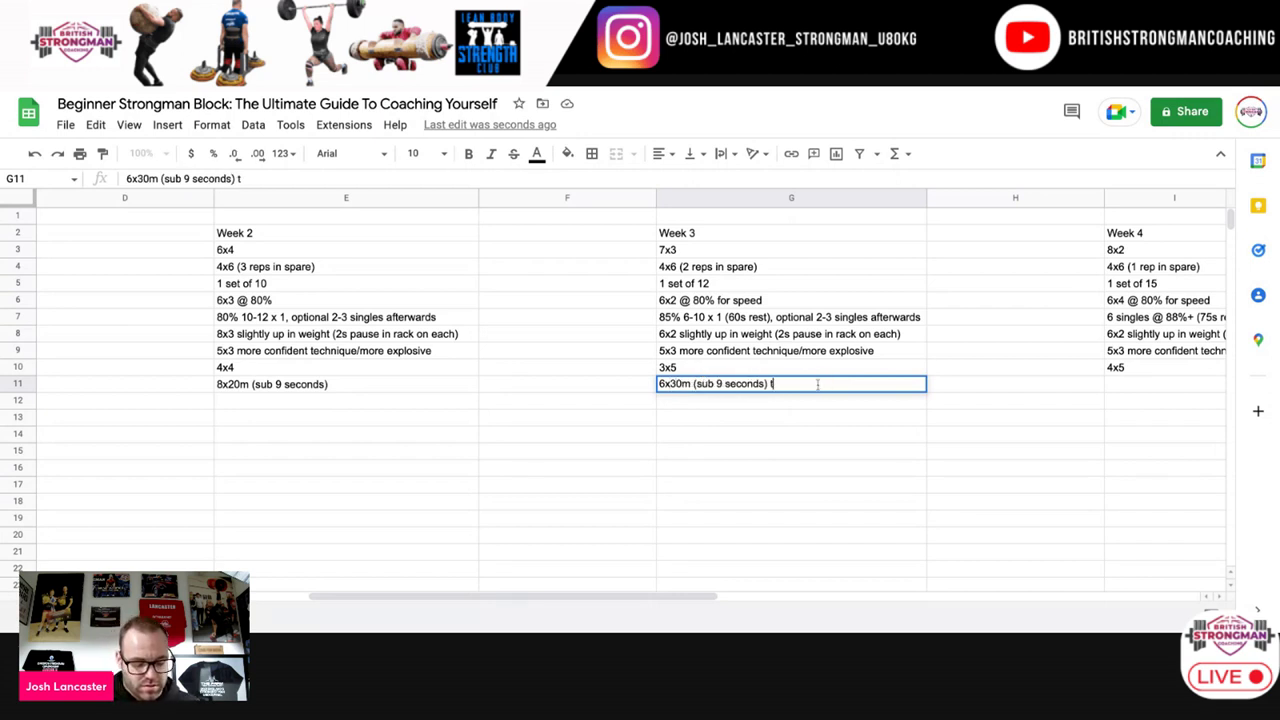
{"action": "key", "text": "BackSpace"}
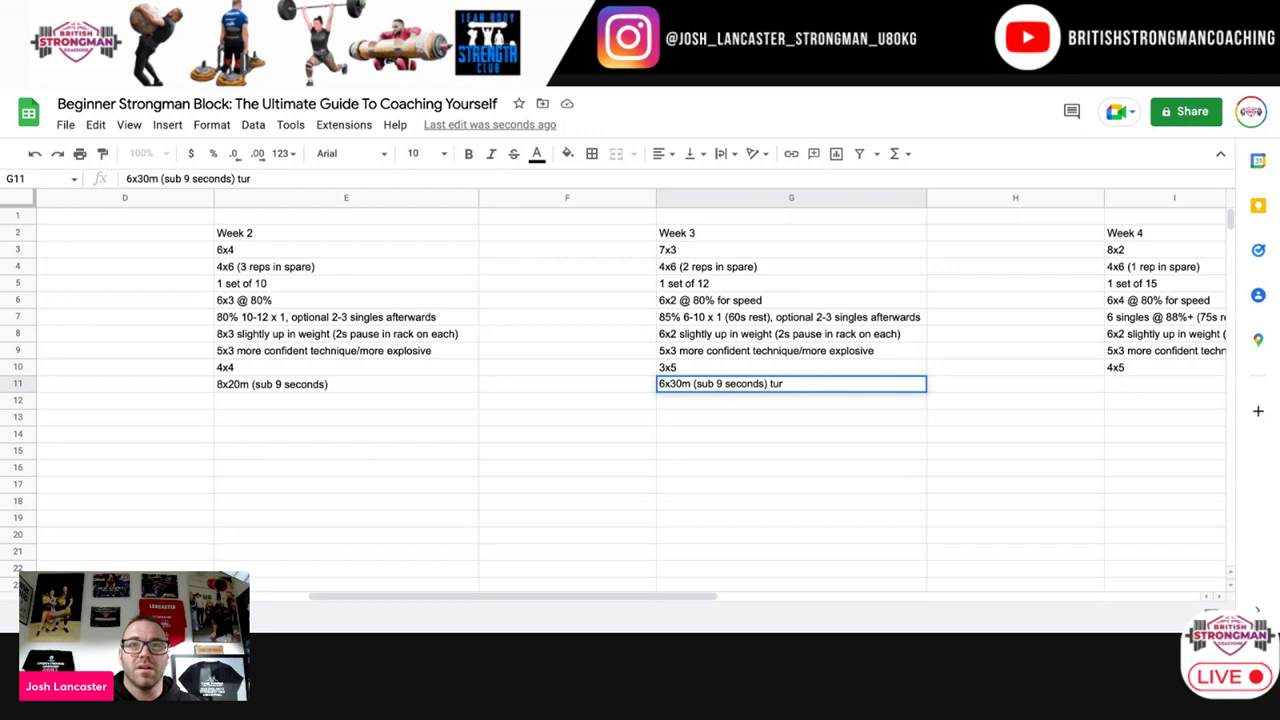
{"action": "type", "text": "n"}
{"action": "key", "text": "BackSpace"}
{"action": "type", "text": "r"}
{"action": "key", "text": "BackSpace"}
{"action": "type", "text": "n "}
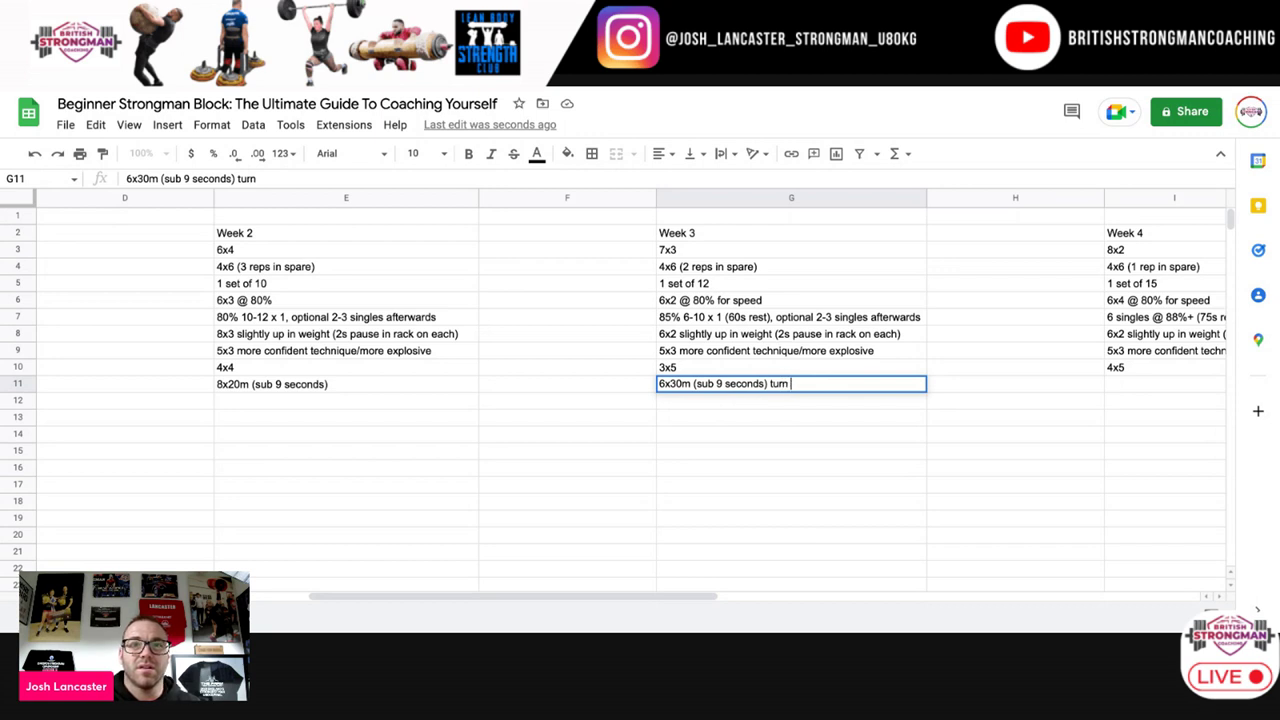
{"action": "type", "text": "every"}
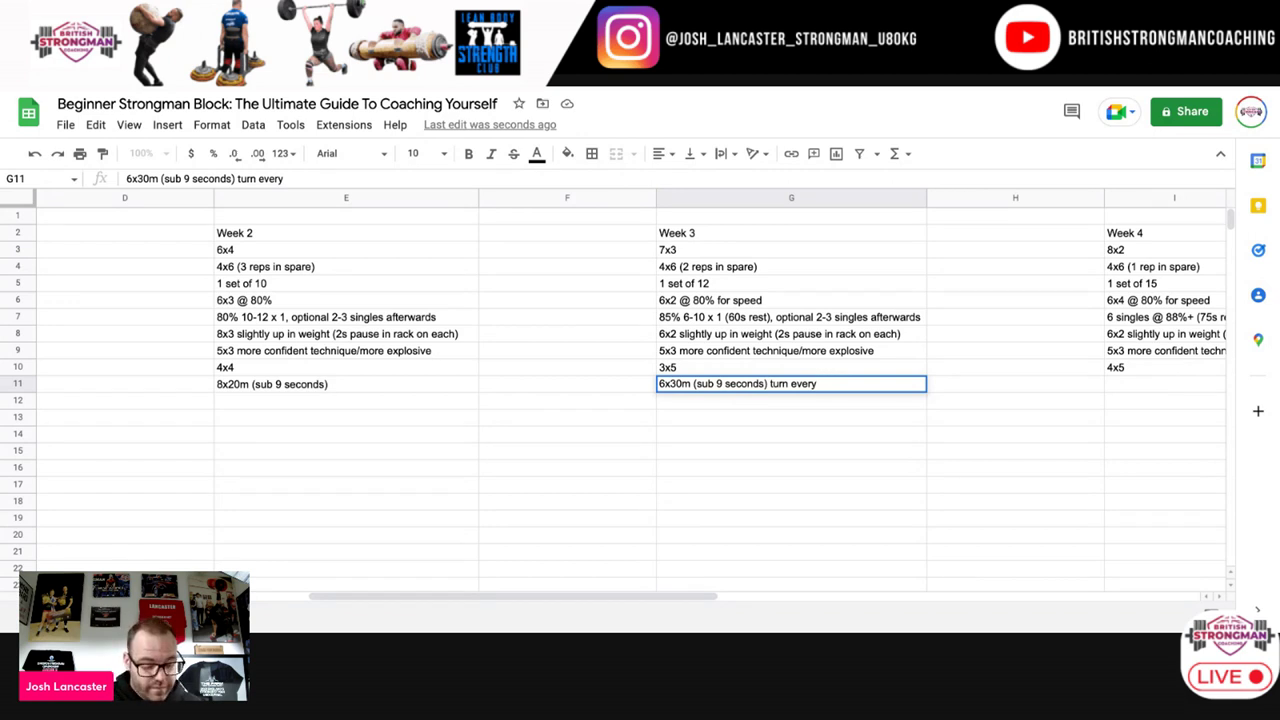
{"action": "type", "text": " 15m"}
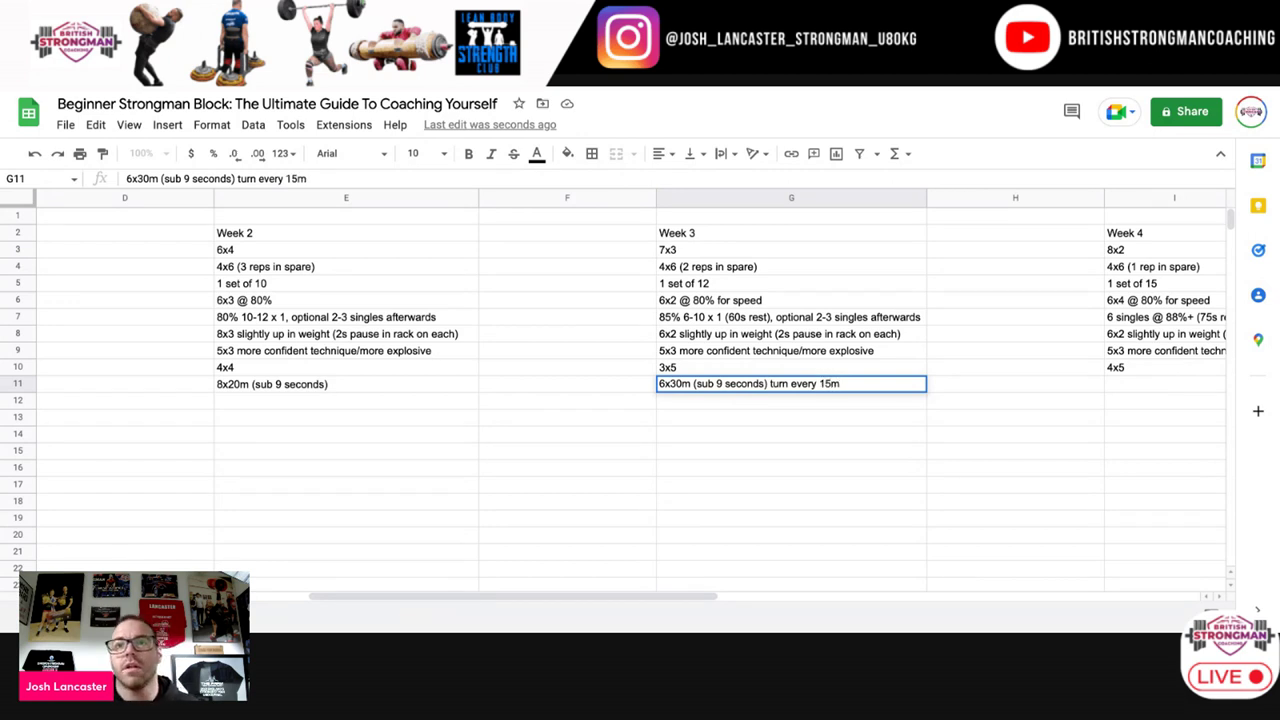
{"action": "left_click", "coordinate": [832, 403]}
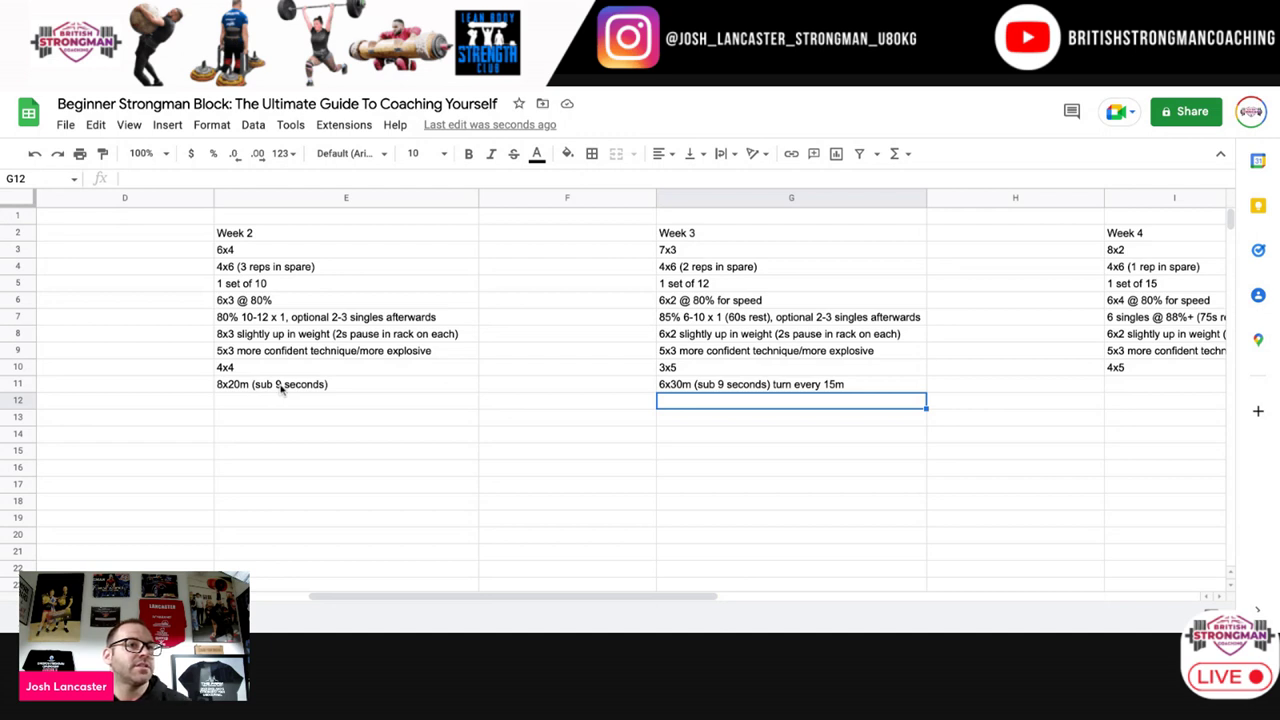
Step: Set the time limit in the Week 3 Yoke prescription in G11 to sub 15 seconds
{"action": "left_click", "coordinate": [772, 387]}
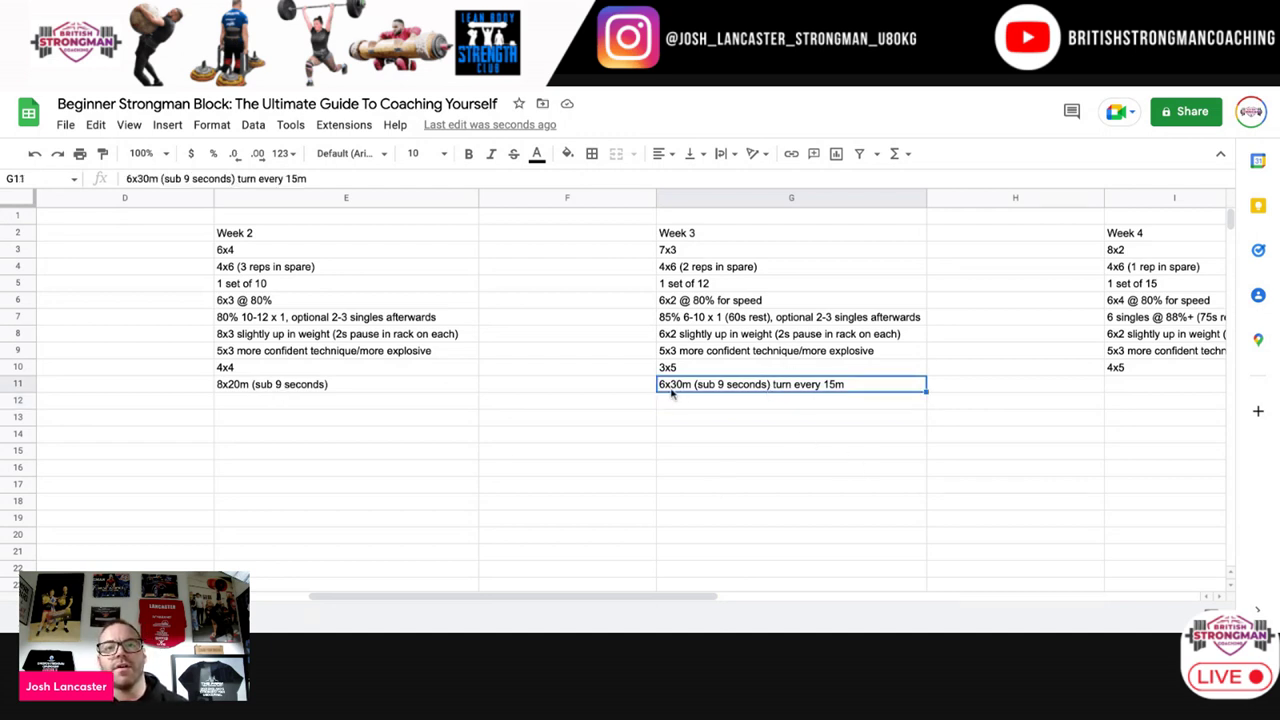
{"action": "right_click", "coordinate": [740, 386]}
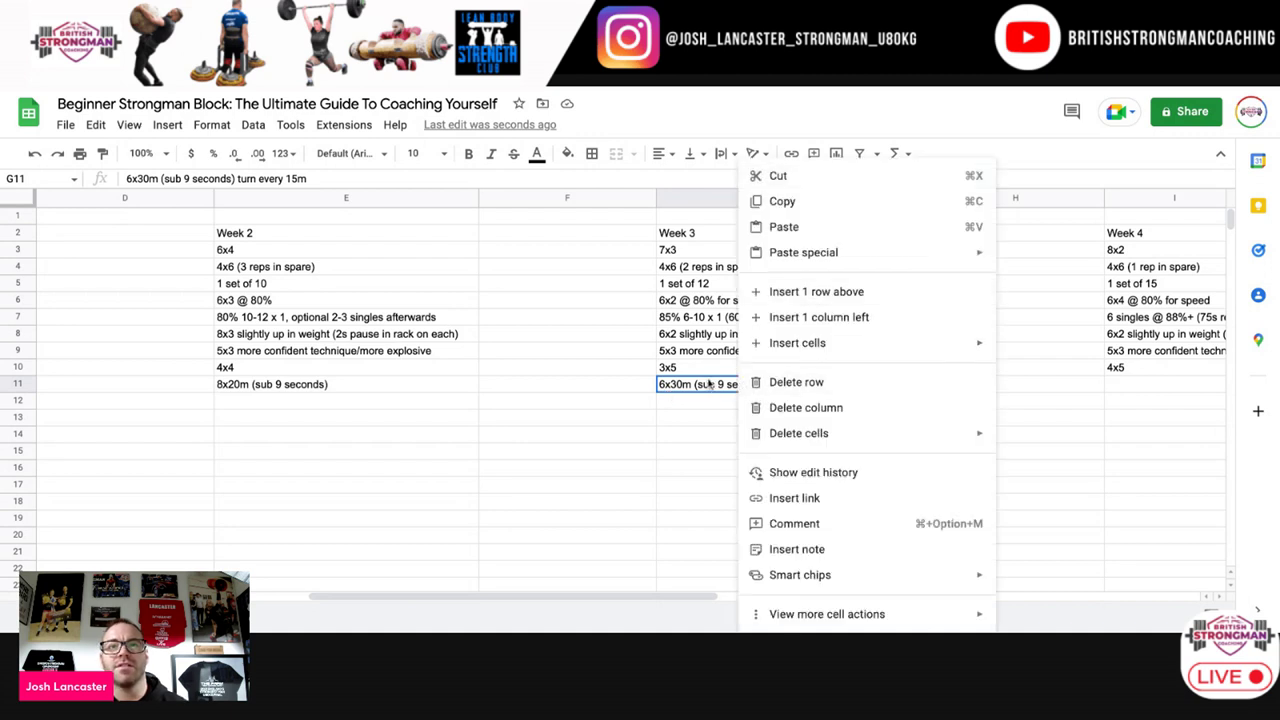
{"action": "left_click", "coordinate": [703, 408]}
{"action": "left_click", "coordinate": [727, 388]}
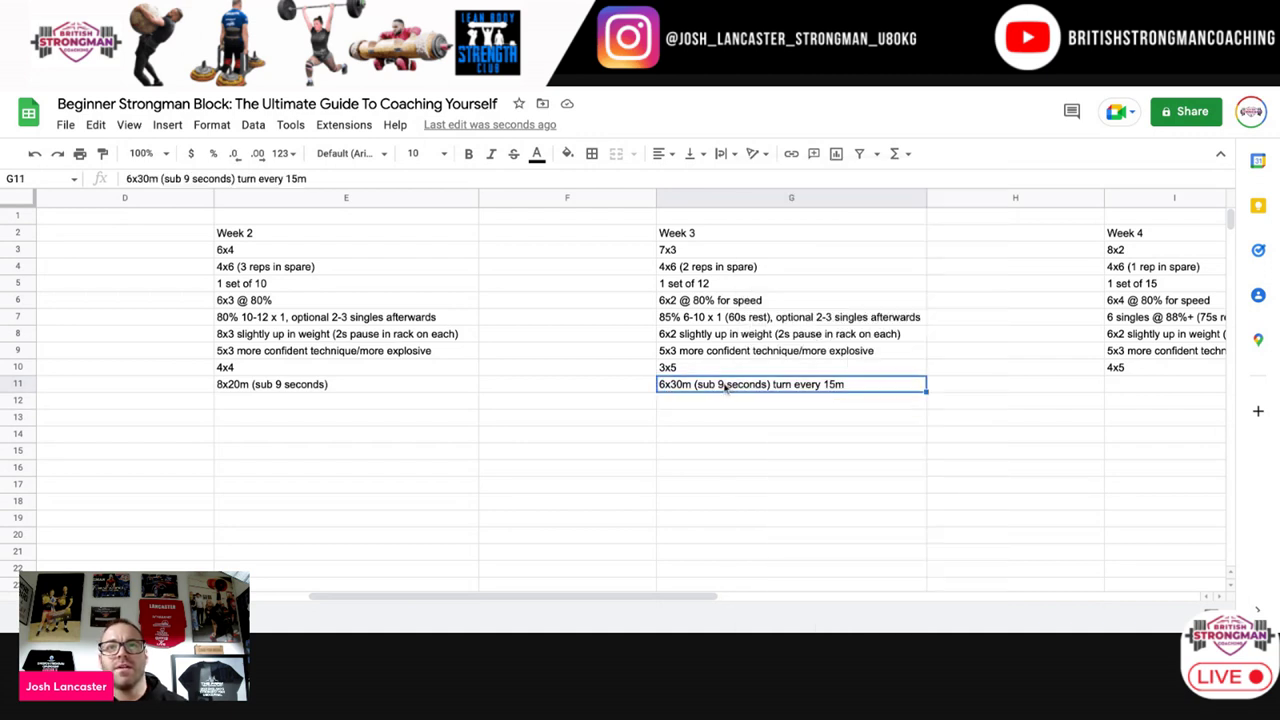
{"action": "double_click", "coordinate": [724, 387]}
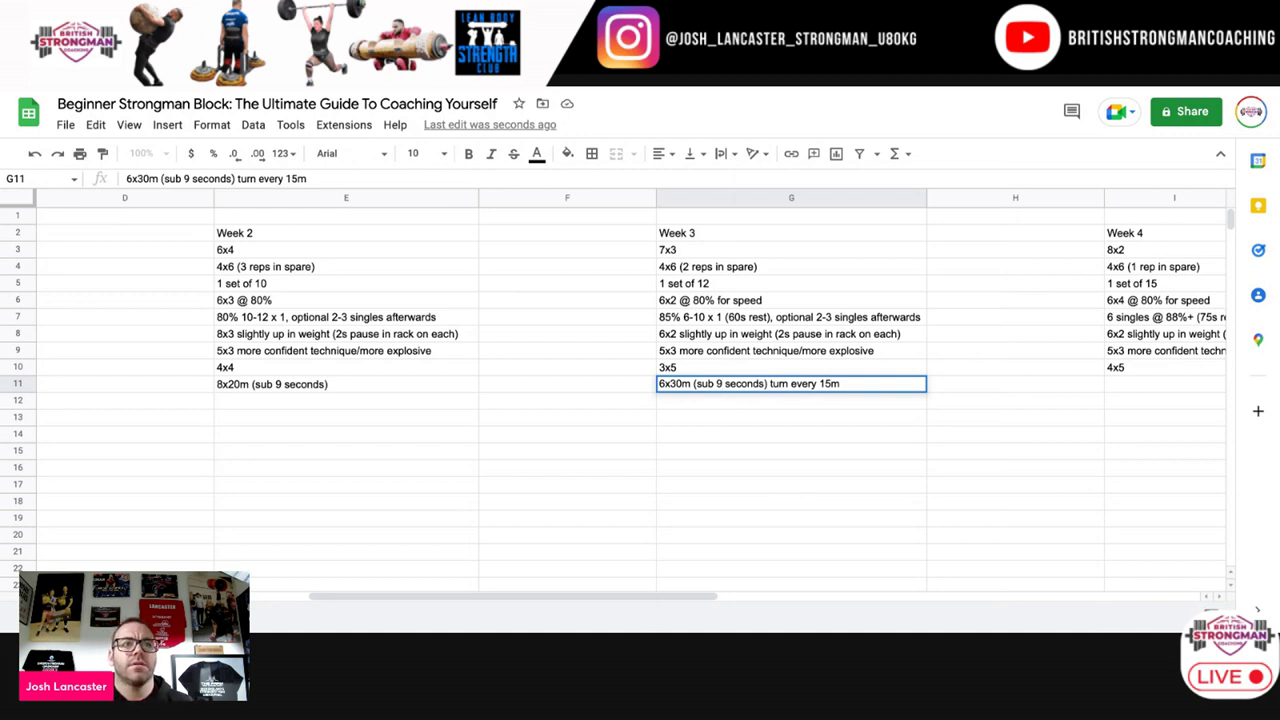
{"action": "key", "text": "BackSpace"}
{"action": "type", "text": "1"}
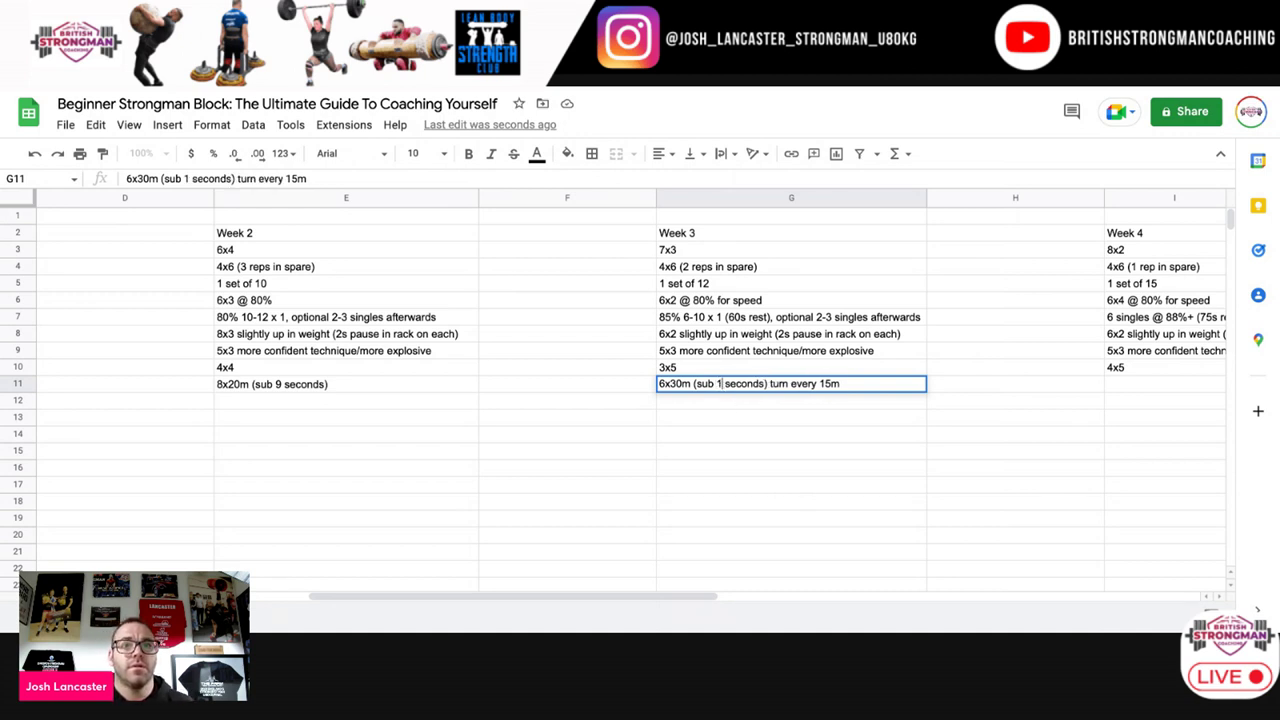
{"action": "type", "text": "5"}
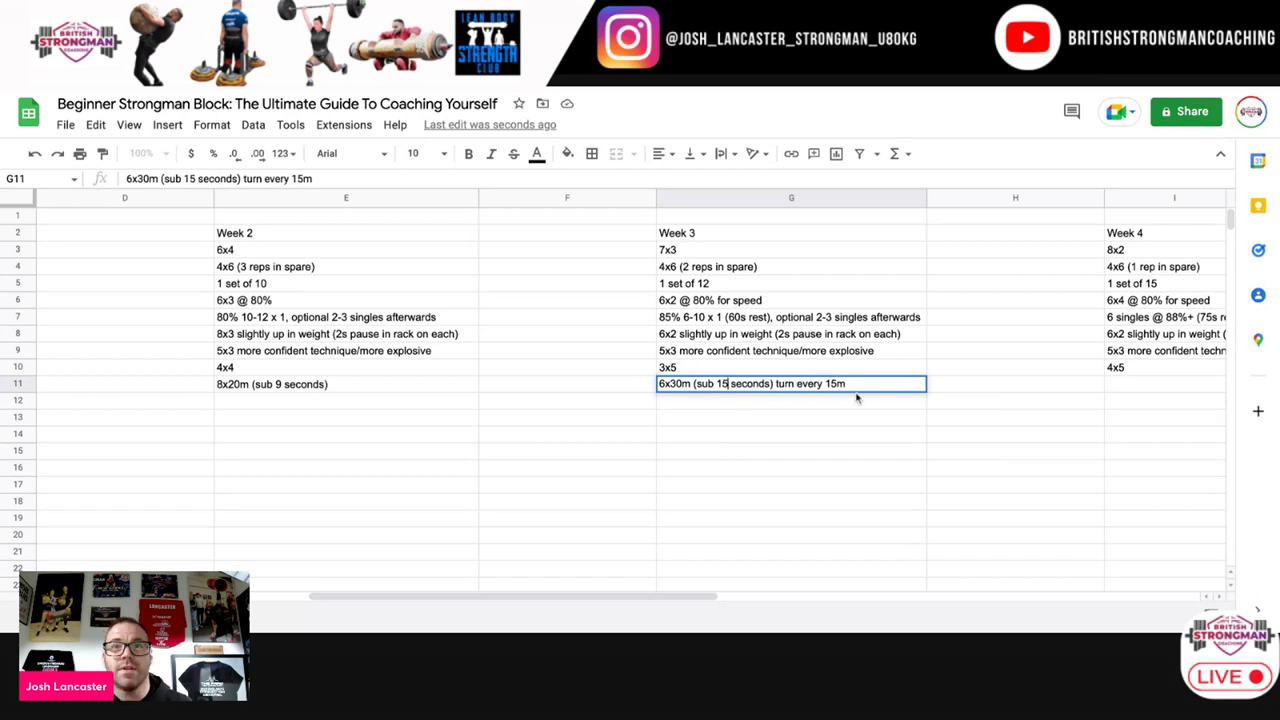
{"action": "key", "text": "Return"}
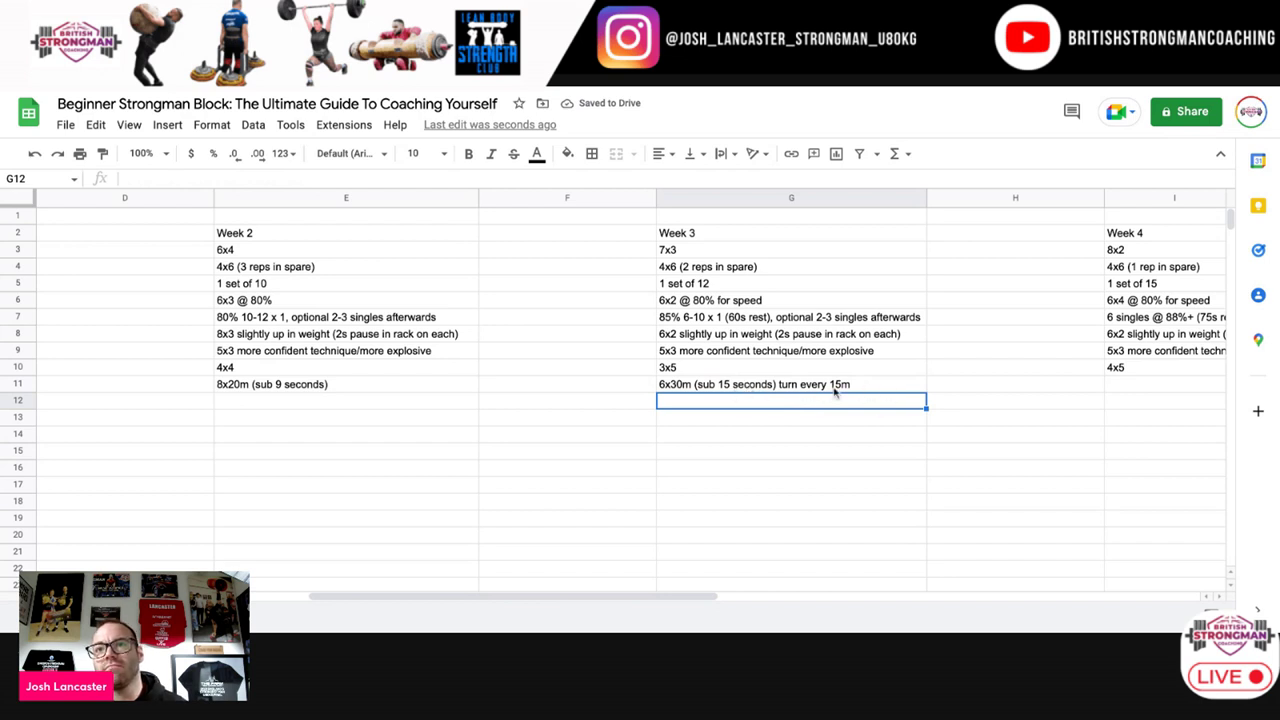
Step: Copy the Week 3 Yoke prescription from G11 into the Week 4 cell I11
{"action": "left_click", "coordinate": [794, 393]}
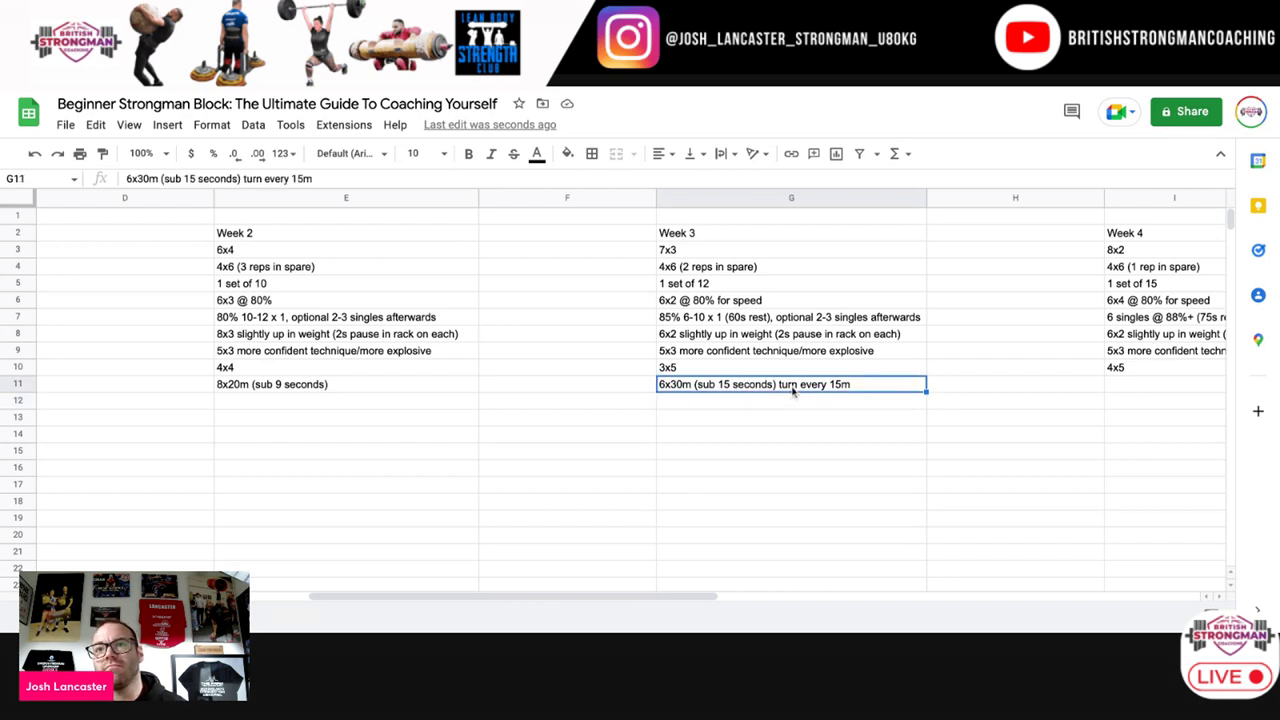
{"action": "right_click", "coordinate": [793, 390]}
{"action": "left_click", "coordinate": [836, 201]}
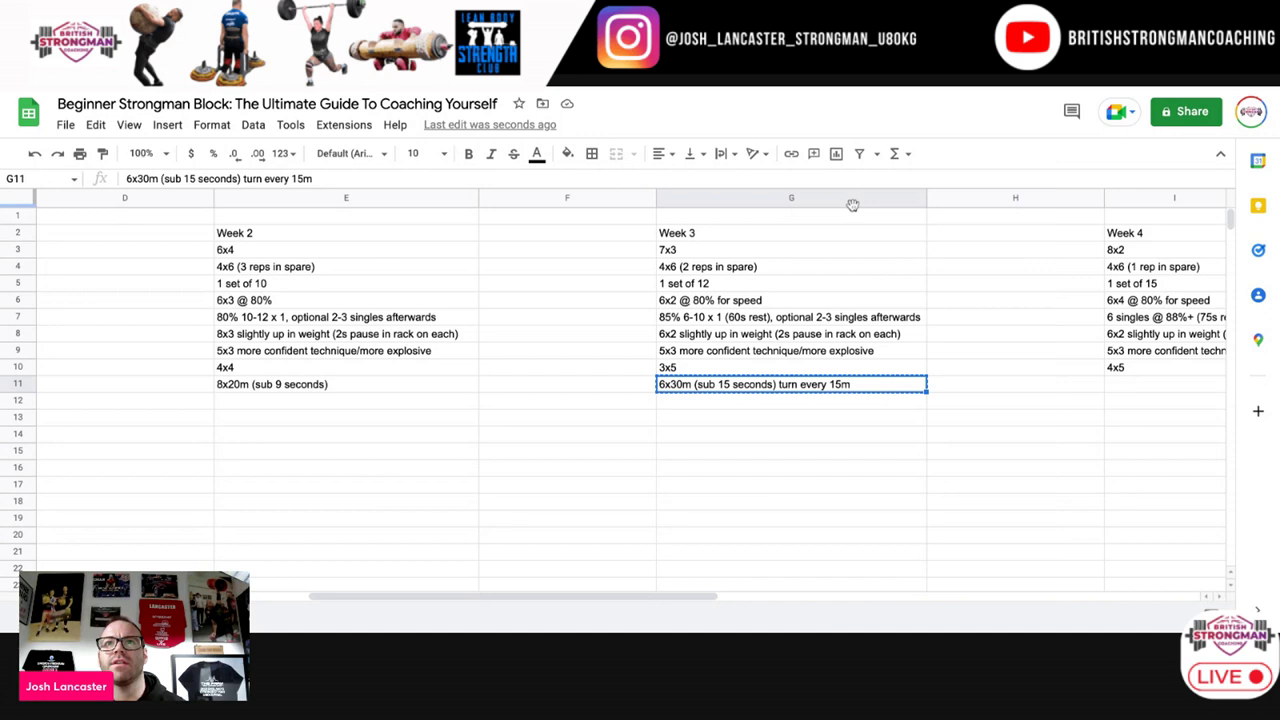
{"action": "right_click", "coordinate": [1118, 386]}
{"action": "left_click", "coordinate": [1166, 230]}
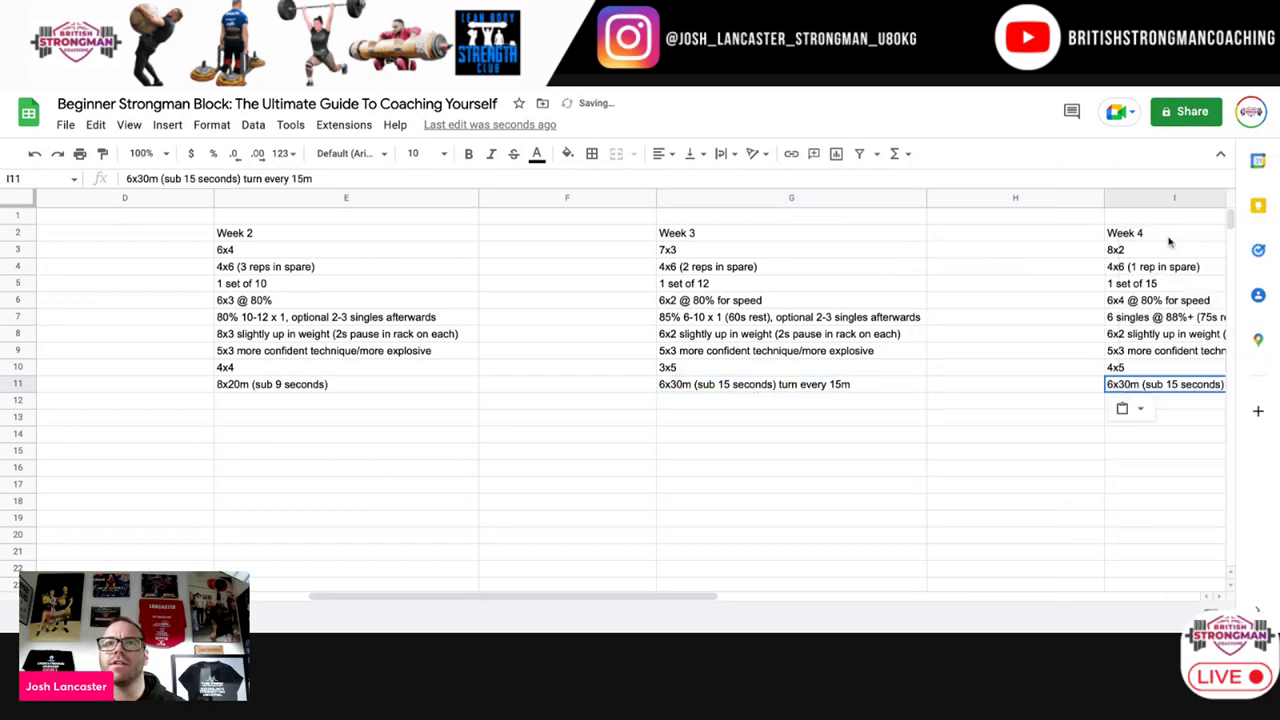
{"action": "left_click", "coordinate": [1060, 438]}
Step: Set the time limit in the Week 4 Yoke prescription in I11 to sub 16 seconds
{"action": "scroll", "coordinate": [1051, 437], "scroll_direction": "right", "scroll_amount": 5}
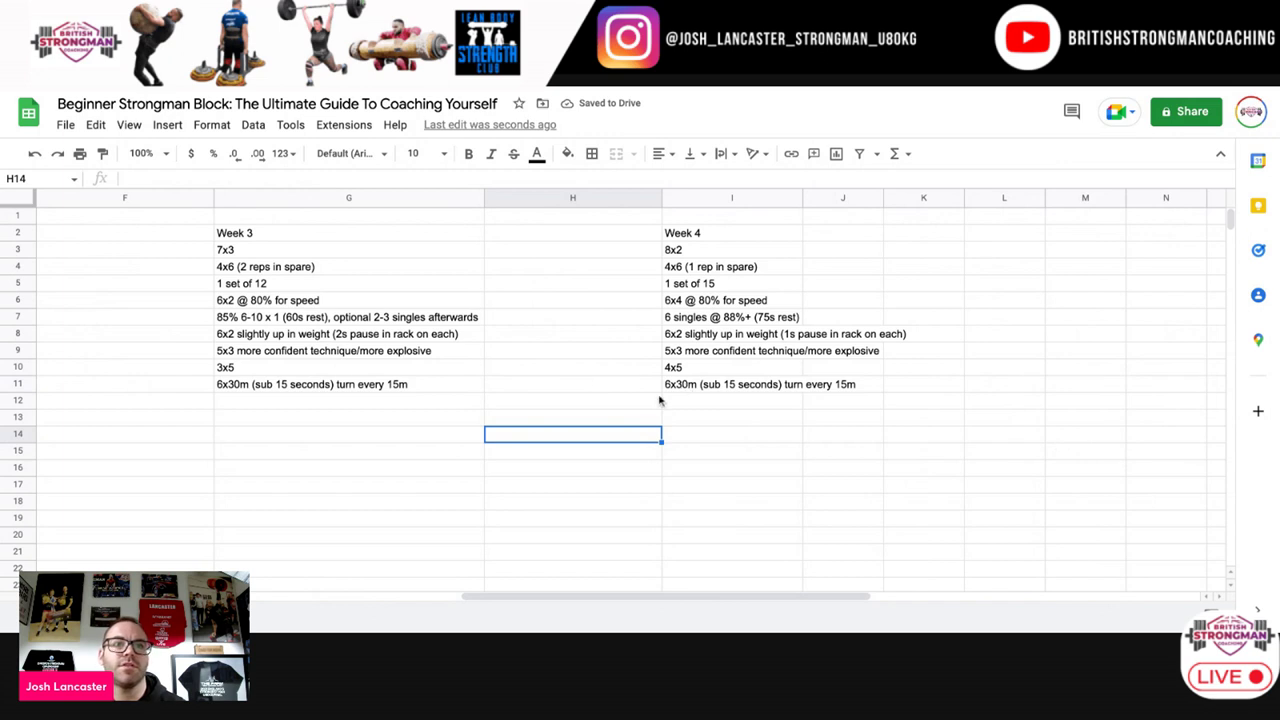
{"action": "left_click", "coordinate": [714, 389]}
{"action": "double_click", "coordinate": [735, 388]}
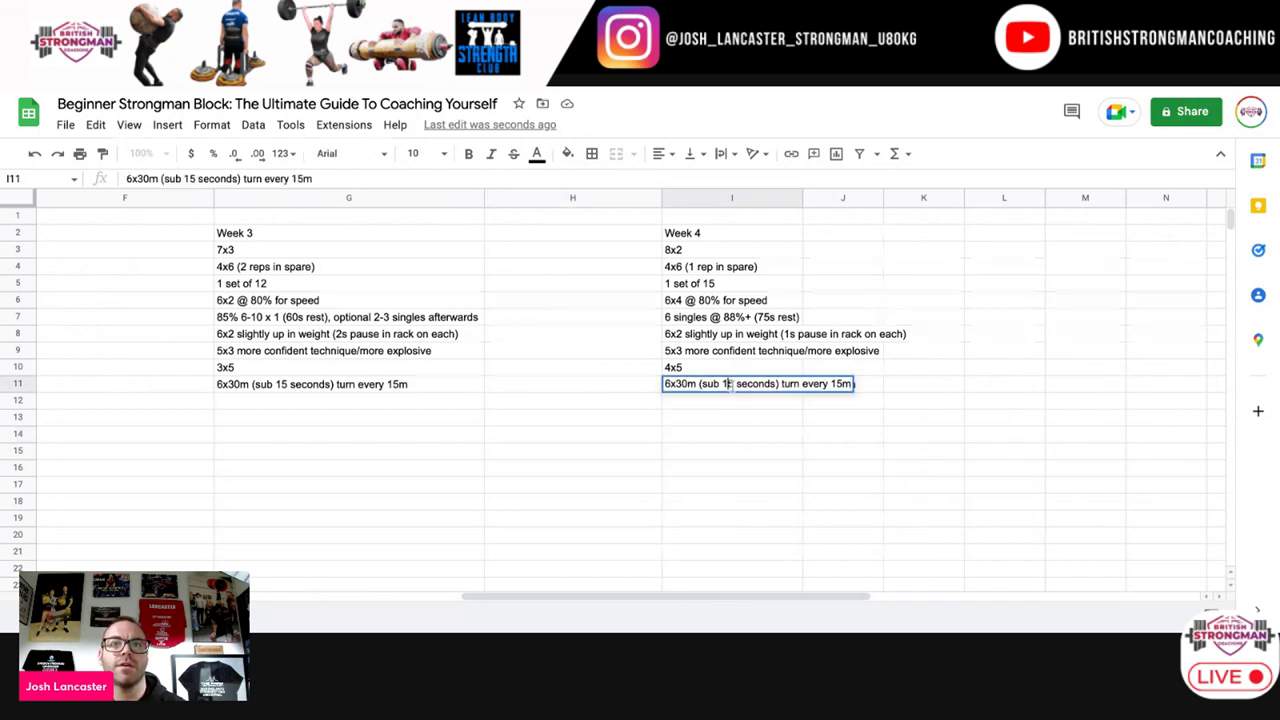
{"action": "key", "text": "BackSpace"}
{"action": "type", "text": "6"}
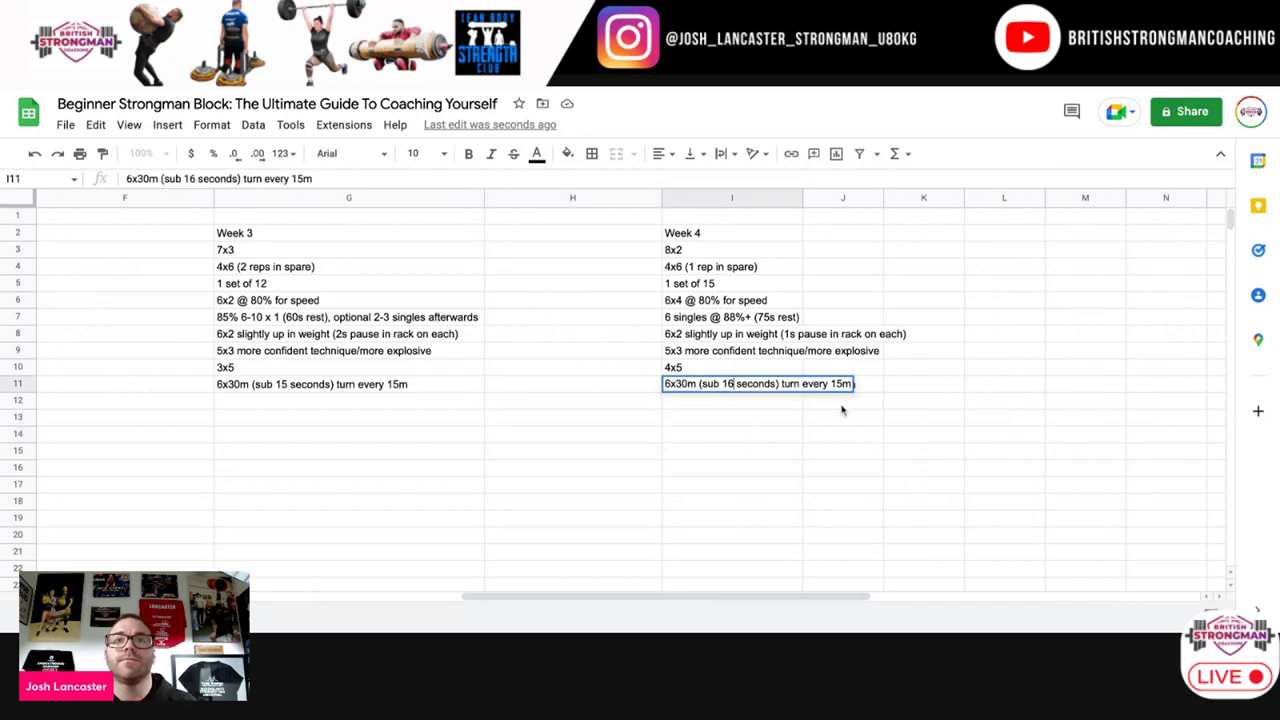
{"action": "key", "text": "Return"}
Step: Enter "Sandbag" as the Moving - Endurance exercise in cell B12
{"action": "scroll", "coordinate": [720, 430], "scroll_direction": "left", "scroll_amount": 10}
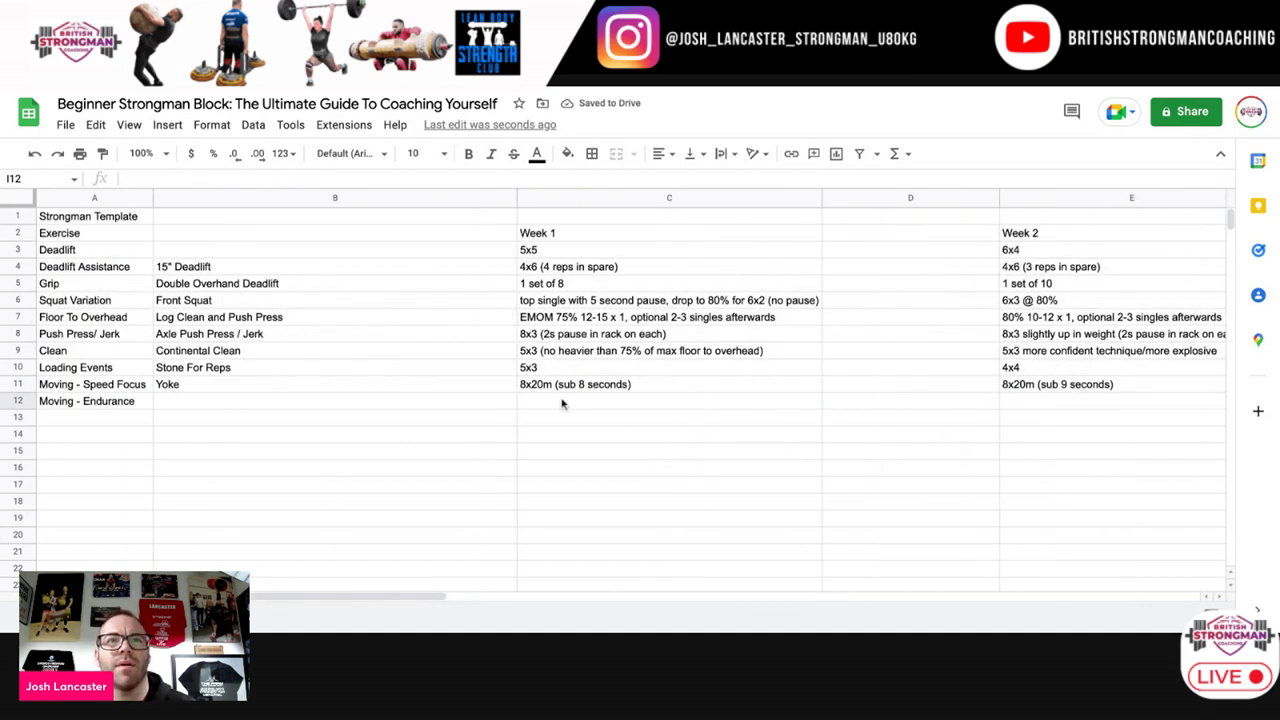
{"action": "left_click", "coordinate": [656, 390]}
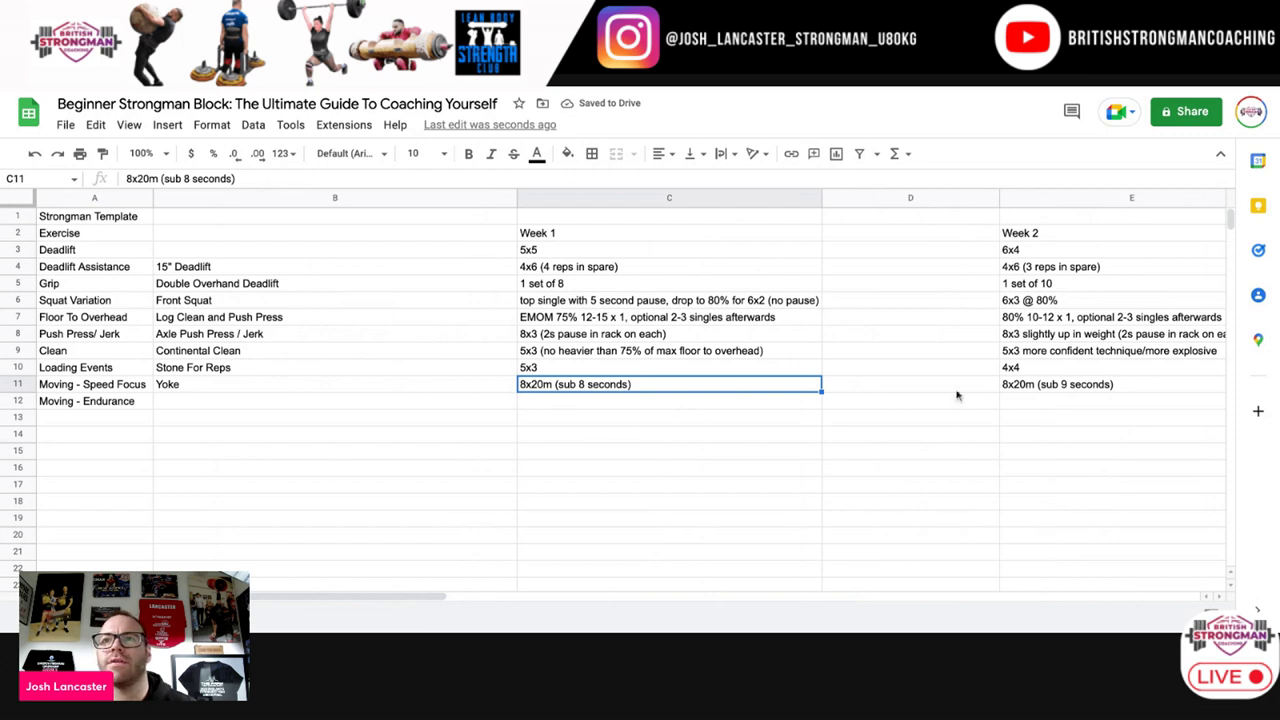
{"action": "left_click", "coordinate": [410, 402]}
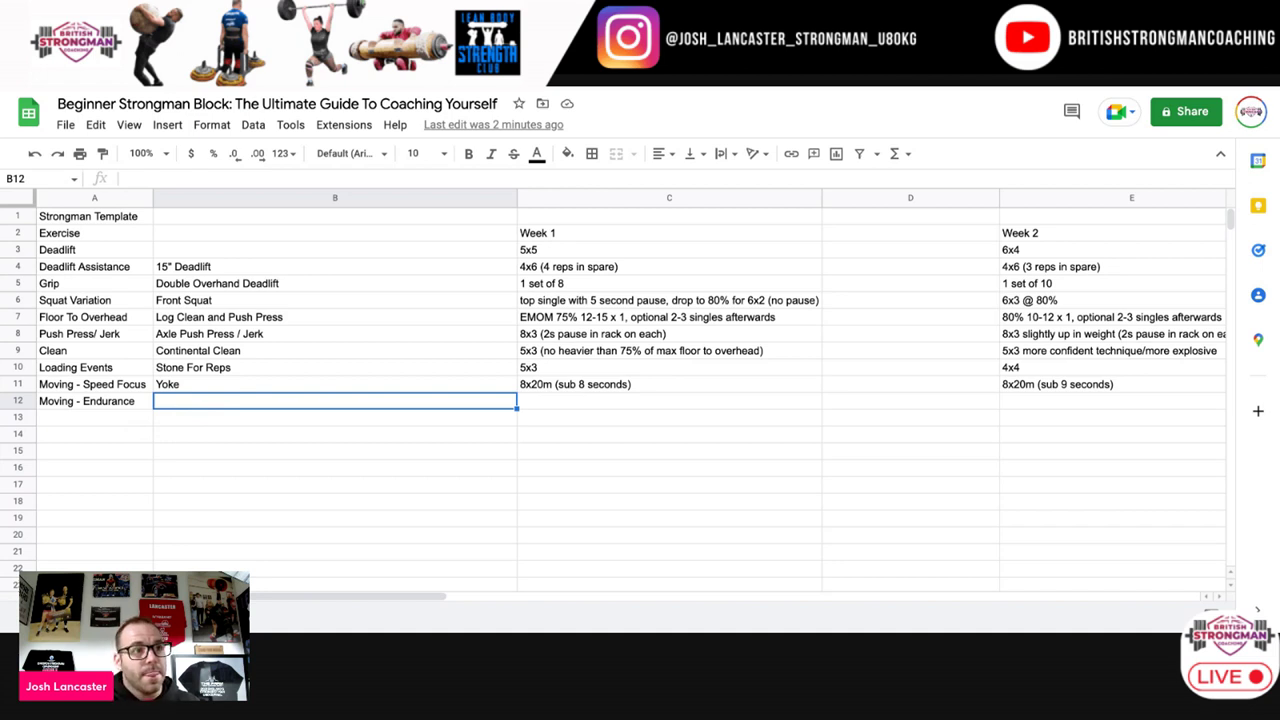
{"action": "type", "text": "Sanda"}
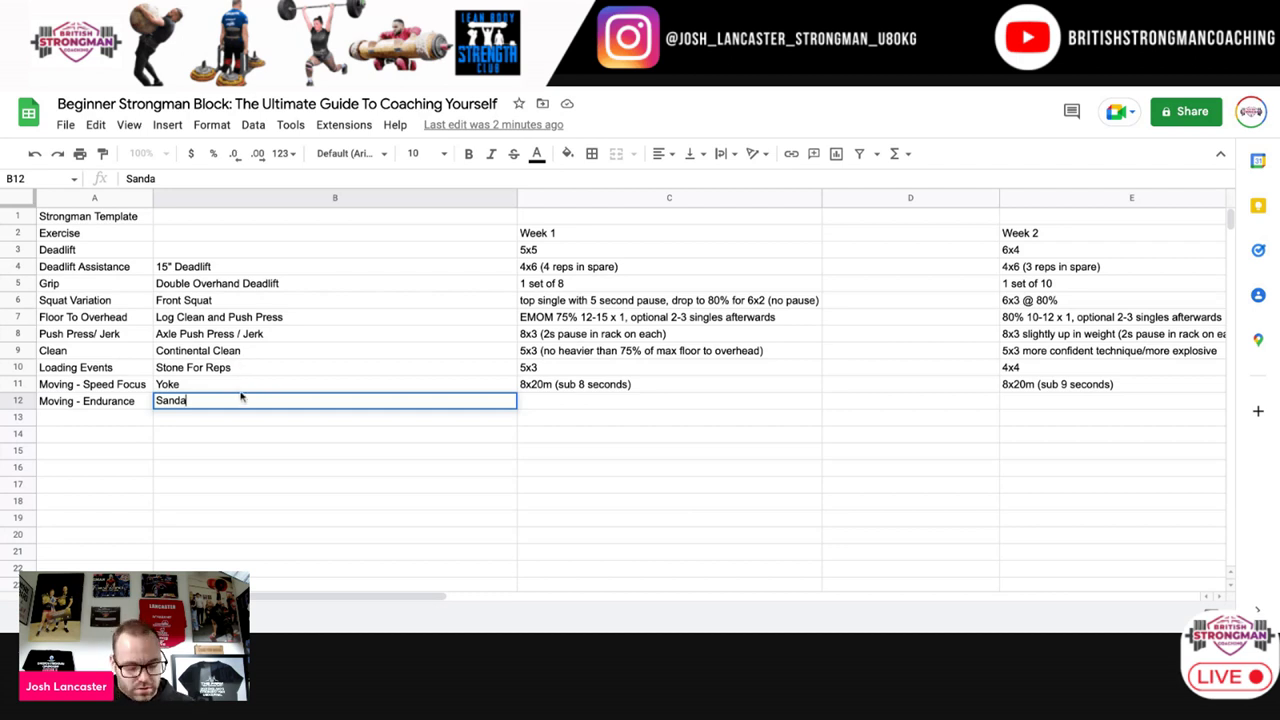
{"action": "key", "text": "BackSpace"}
{"action": "type", "text": "bag Loading"}
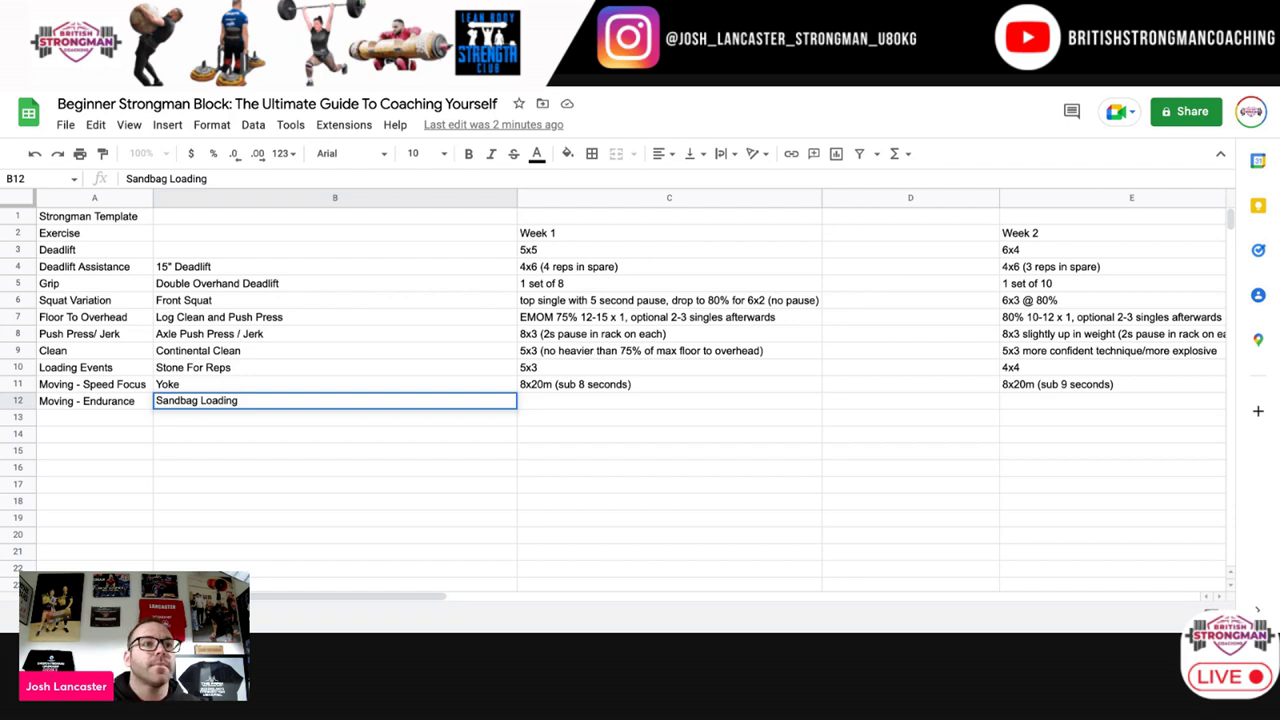
{"action": "double_click", "coordinate": [266, 402]}
{"action": "key", "text": "BackSpace"}
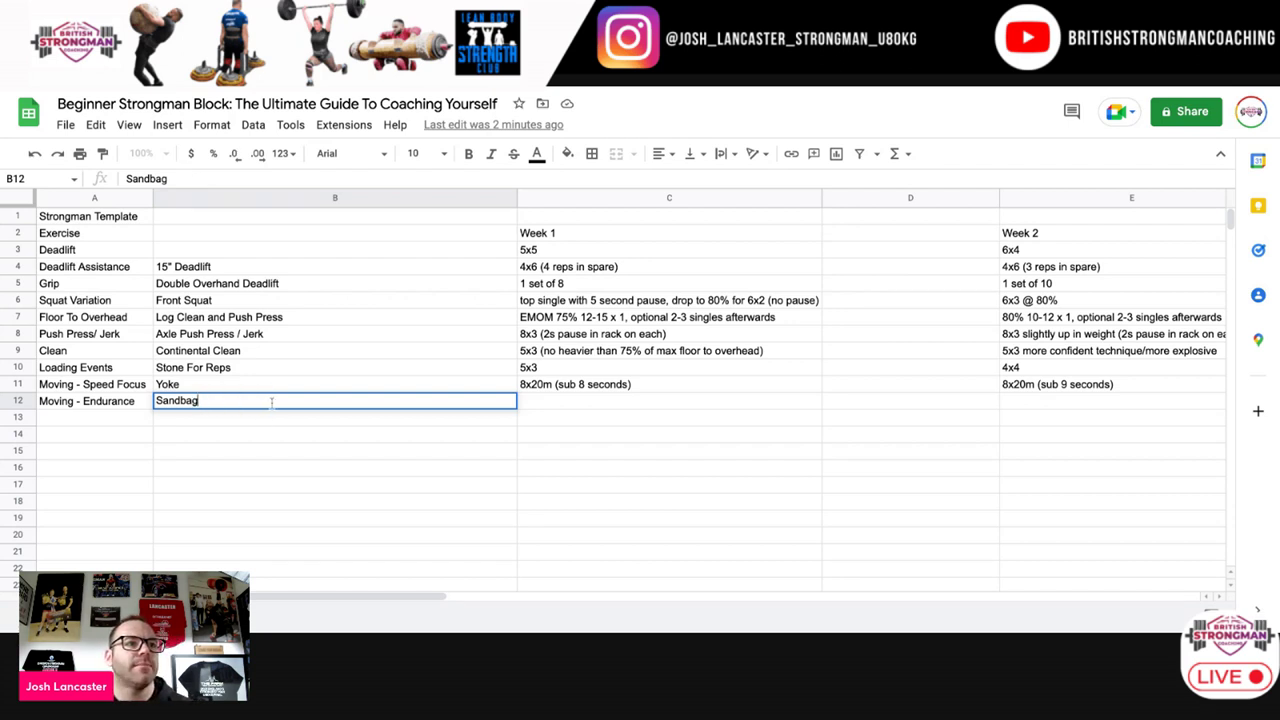
{"action": "left_click", "coordinate": [562, 404]}
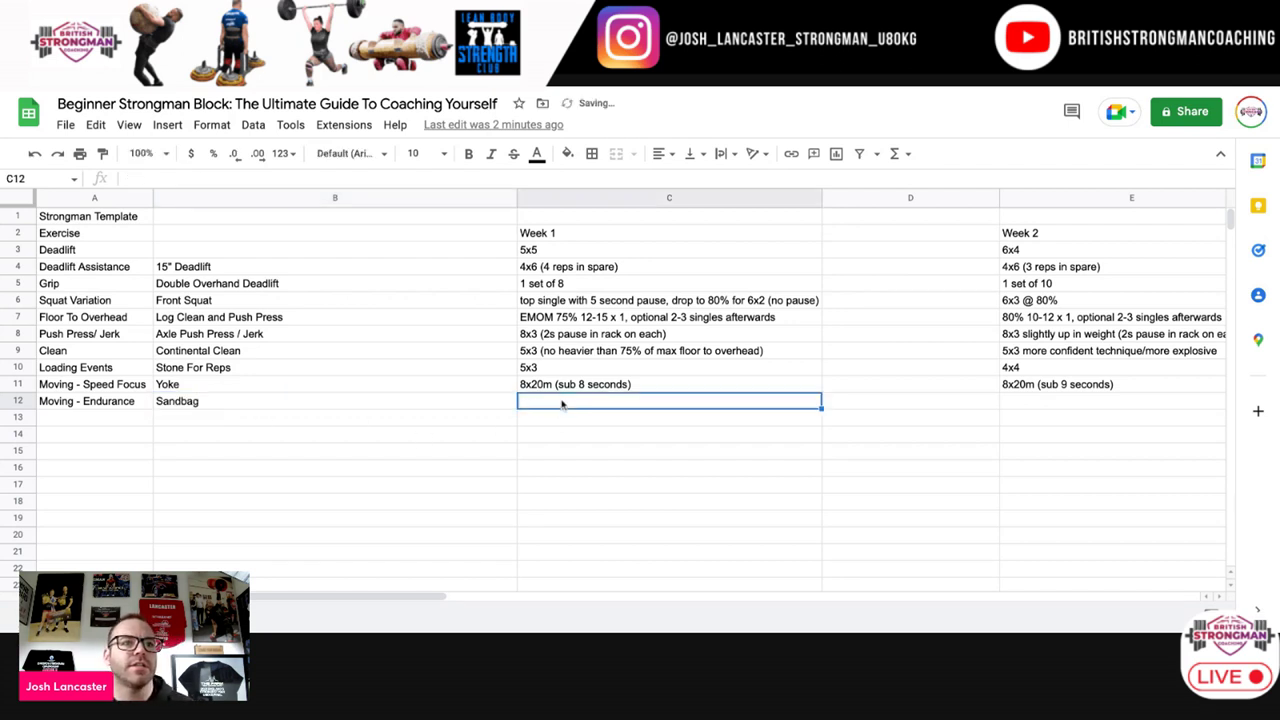
Step: Extend the Moving - Endurance exercise in cell B12 to read "Sandbag Front Carry"
{"action": "left_click", "coordinate": [258, 403]}
{"action": "double_click", "coordinate": [257, 403]}
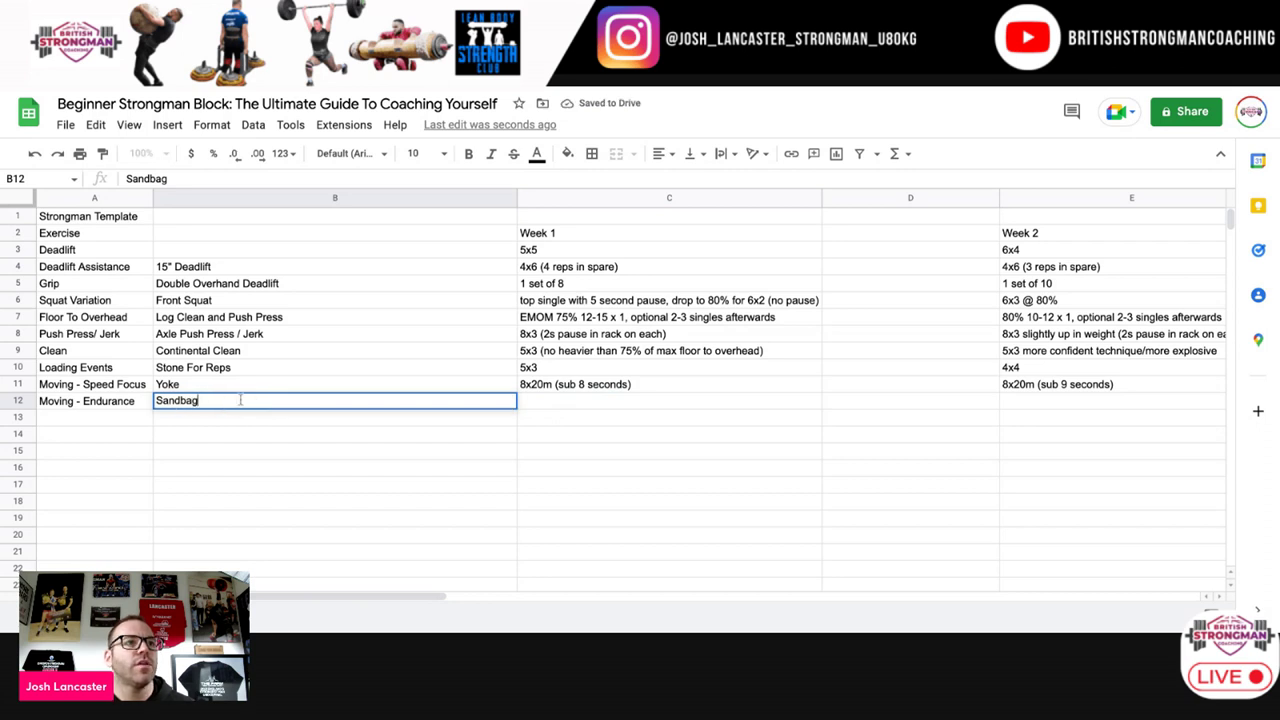
{"action": "double_click", "coordinate": [240, 400]}
{"action": "left_click", "coordinate": [218, 401]}
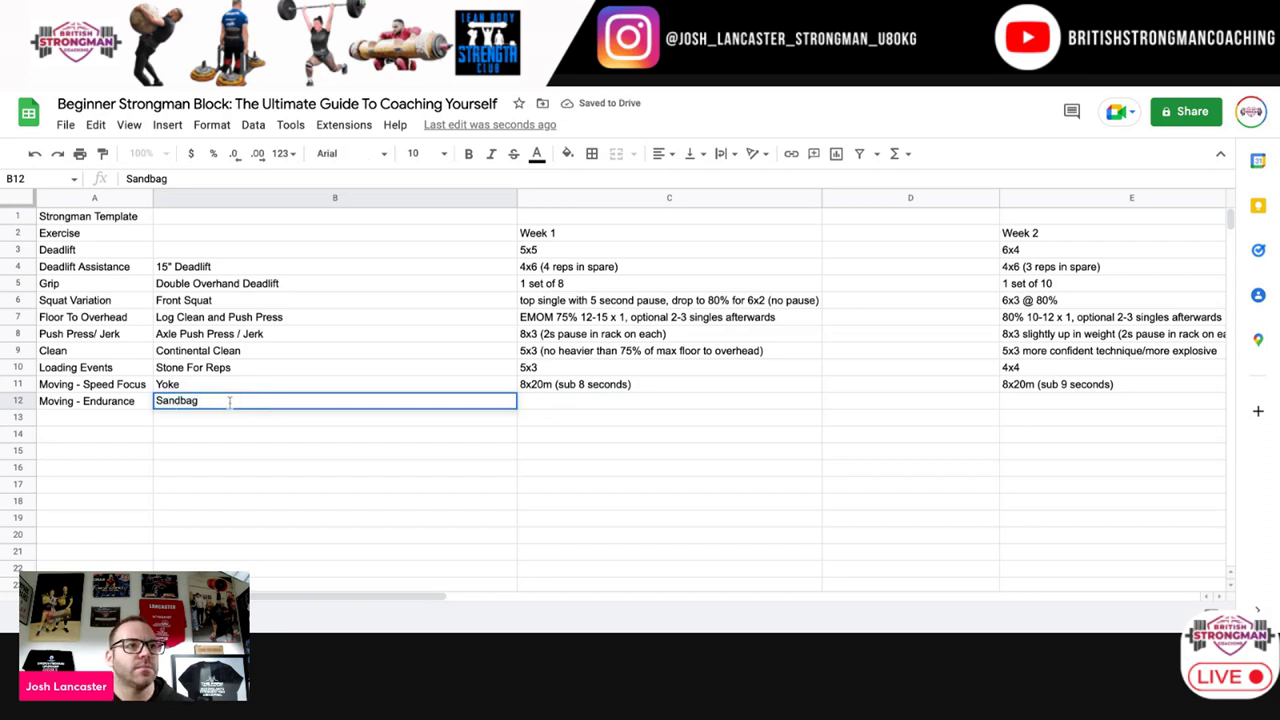
{"action": "type", "text": "Fron"}
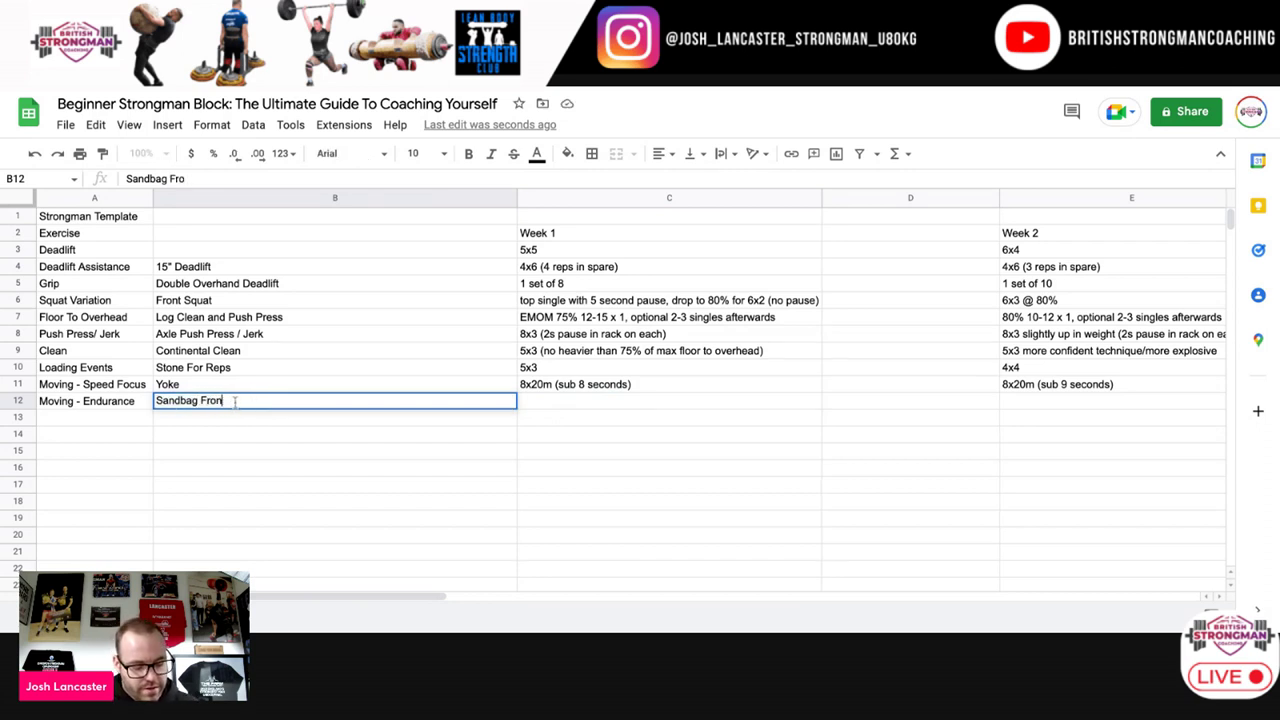
{"action": "type", "text": "t Carry"}
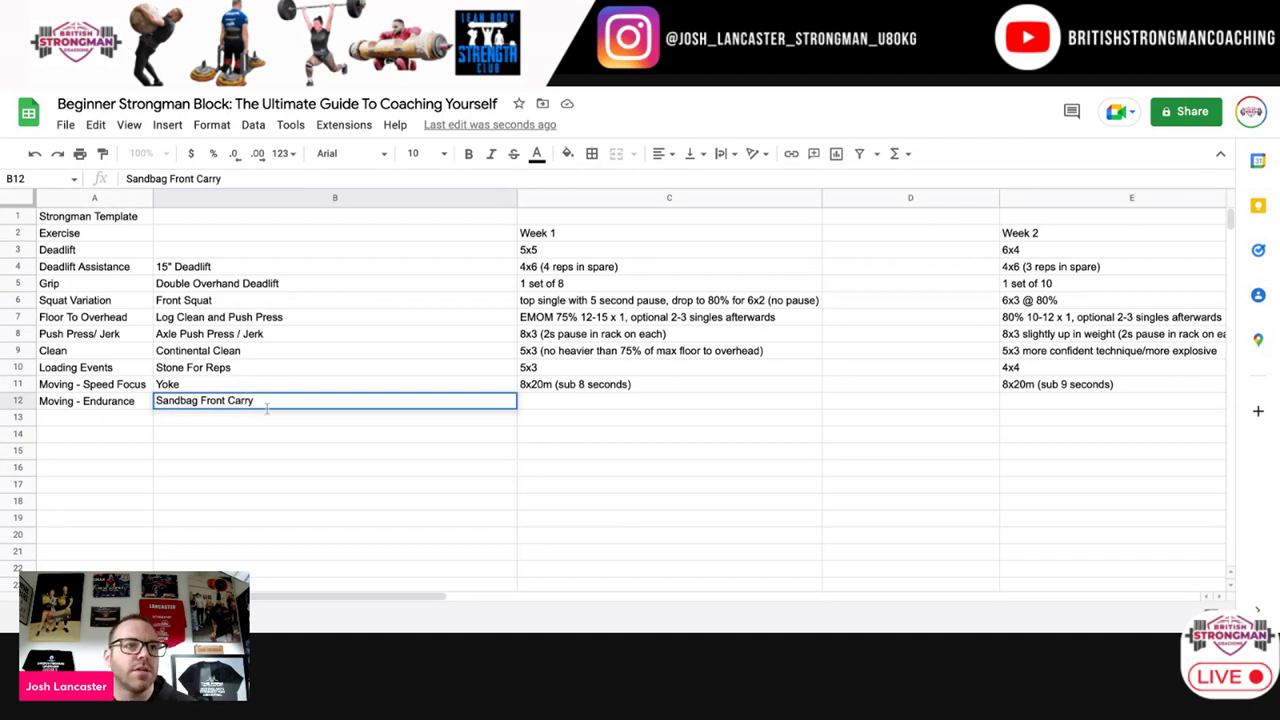
{"action": "key", "text": "Return"}
{"action": "left_click", "coordinate": [285, 404]}
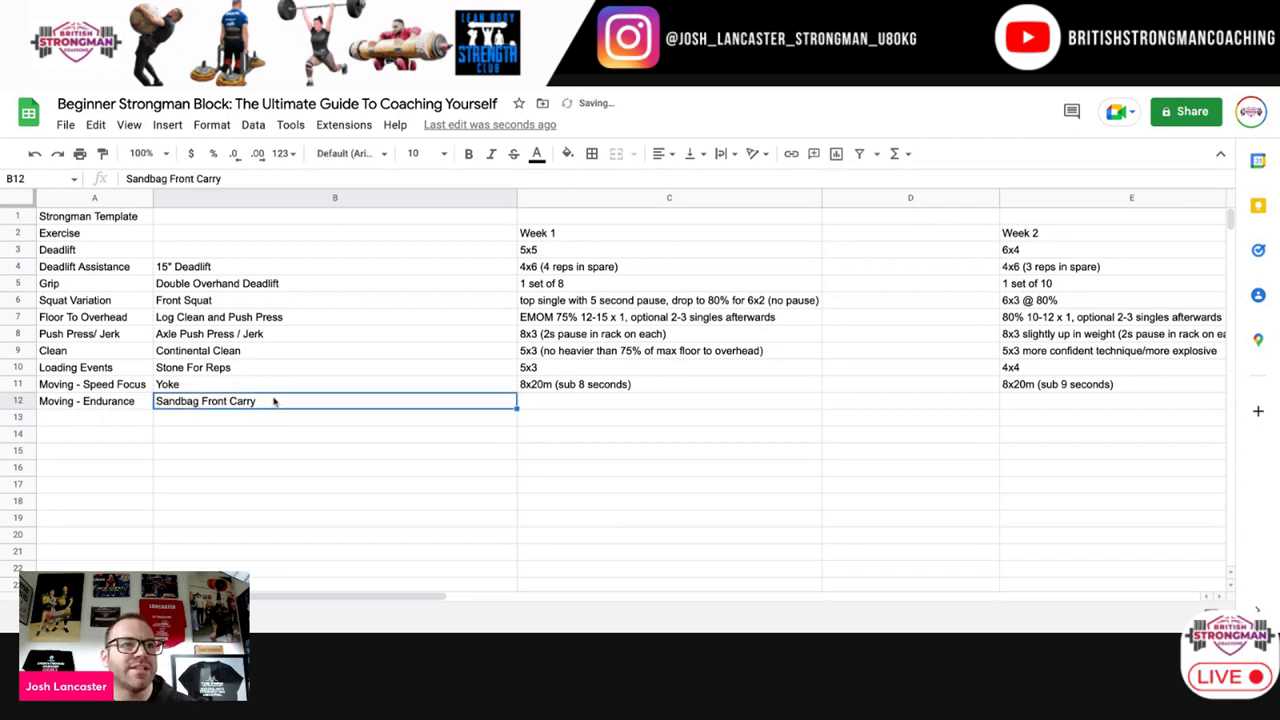
Step: Enter "1x45 seconds" as the Week 1 Sandbag Front Carry prescription in cell C12
{"action": "left_click", "coordinate": [573, 407]}
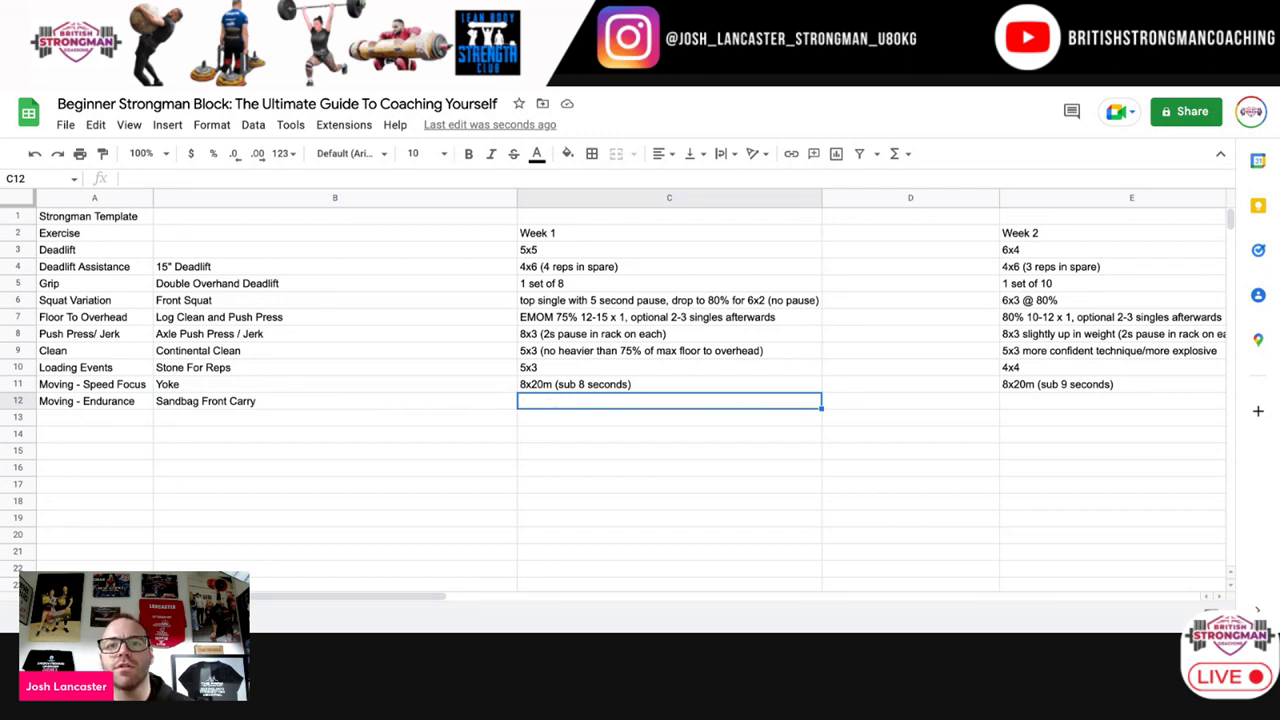
{"action": "double_click", "coordinate": [545, 401]}
{"action": "type", "text": "1x56 se"}
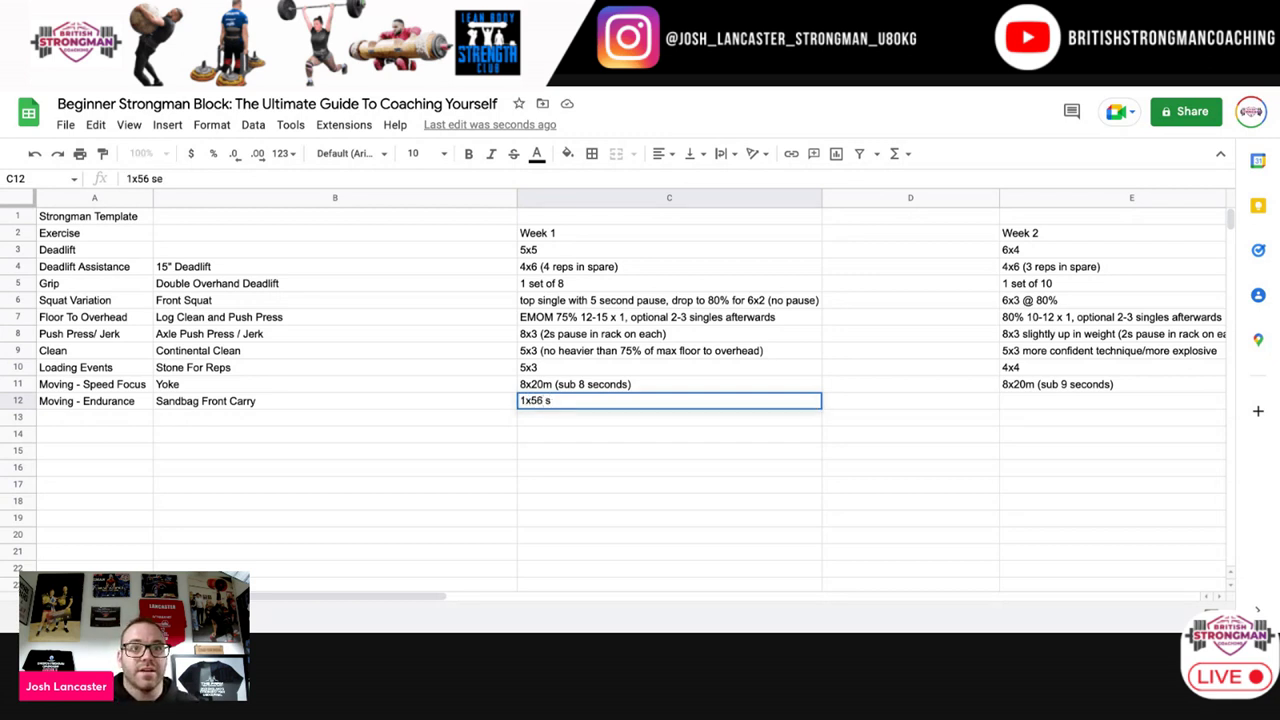
{"action": "key", "text": "BackSpace"}
{"action": "key", "text": "BackSpace"}
{"action": "key", "text": "BackSpace"}
{"action": "key", "text": "BackSpace"}
{"action": "key", "text": "BackSpace"}
{"action": "type", "text": "45 seconds"}
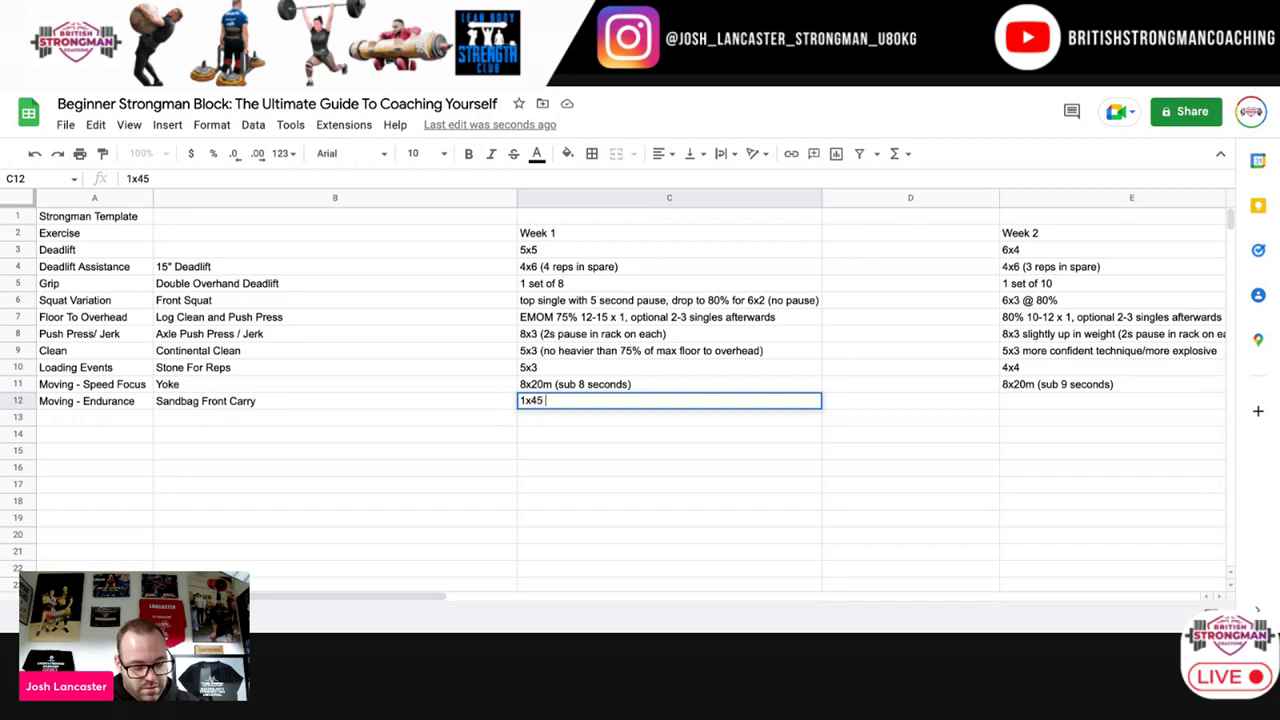
{"action": "key", "text": "Return"}
Step: Copy the Week 1 Sandbag Front Carry prescription from C12 into the Week 2 cell E12
{"action": "right_click", "coordinate": [736, 405]}
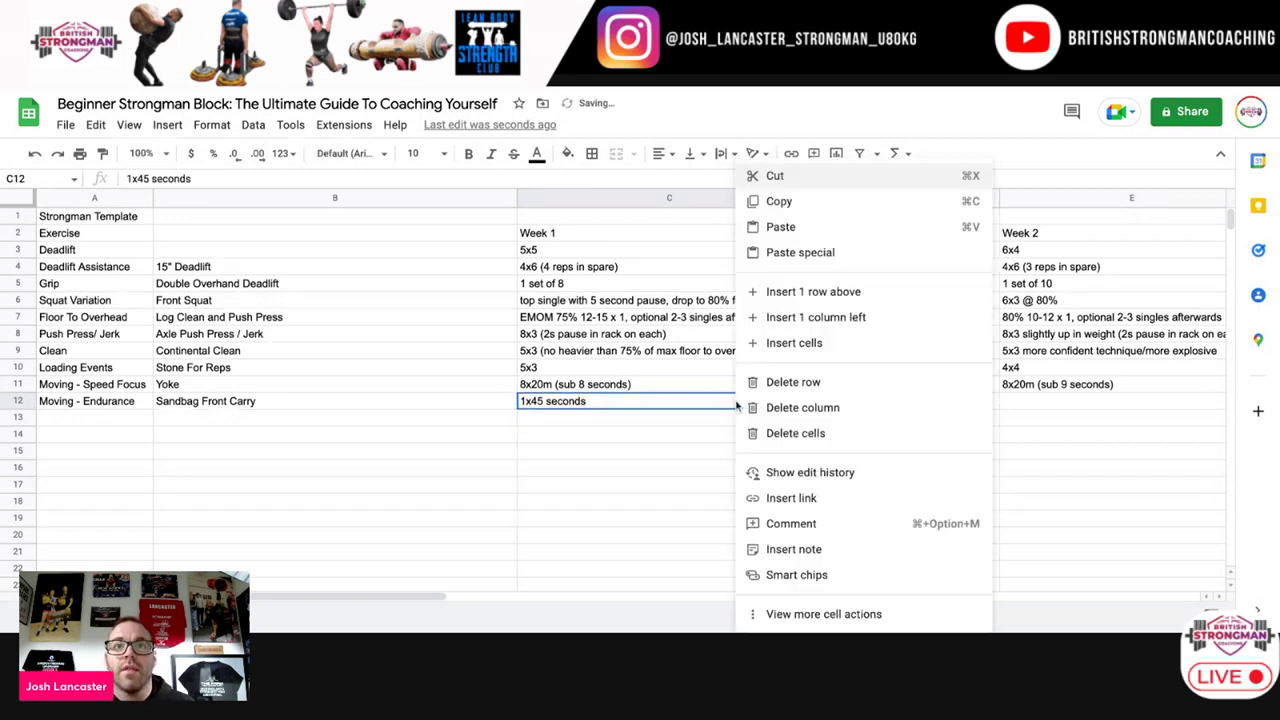
{"action": "left_click", "coordinate": [843, 203]}
{"action": "left_click", "coordinate": [1005, 406]}
{"action": "right_click", "coordinate": [1005, 406]}
{"action": "left_click", "coordinate": [1107, 241]}
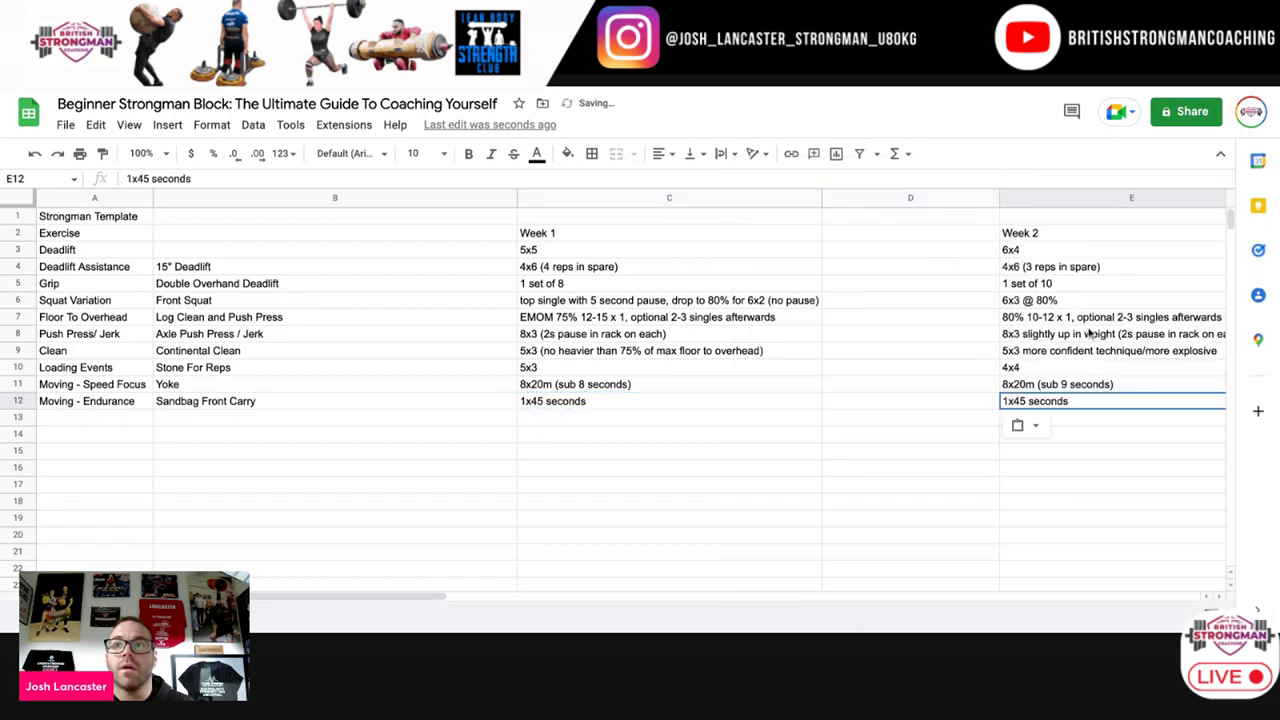
Step: Change the duration of the Week 2 Sandbag Front Carry prescription in E12 to 60 seconds
{"action": "double_click", "coordinate": [1022, 401]}
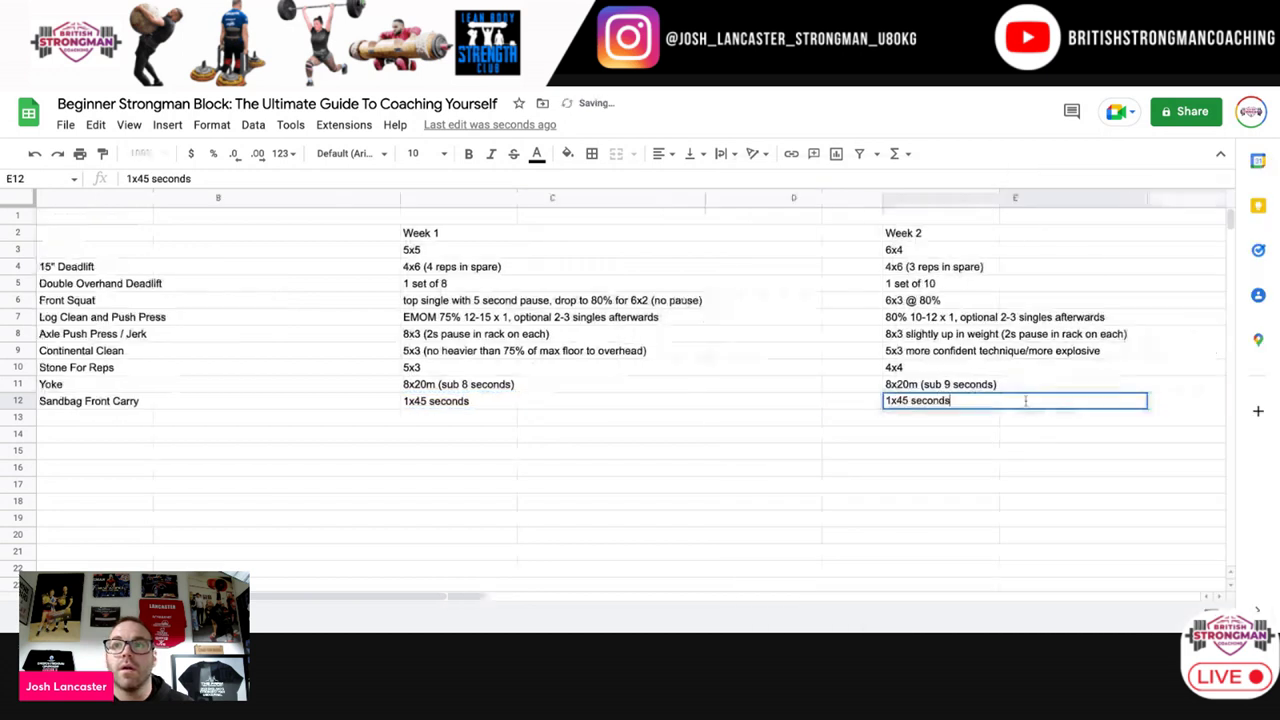
{"action": "left_click", "coordinate": [908, 400]}
{"action": "key", "text": "BackSpace"}
{"action": "key", "text": "BackSpace"}
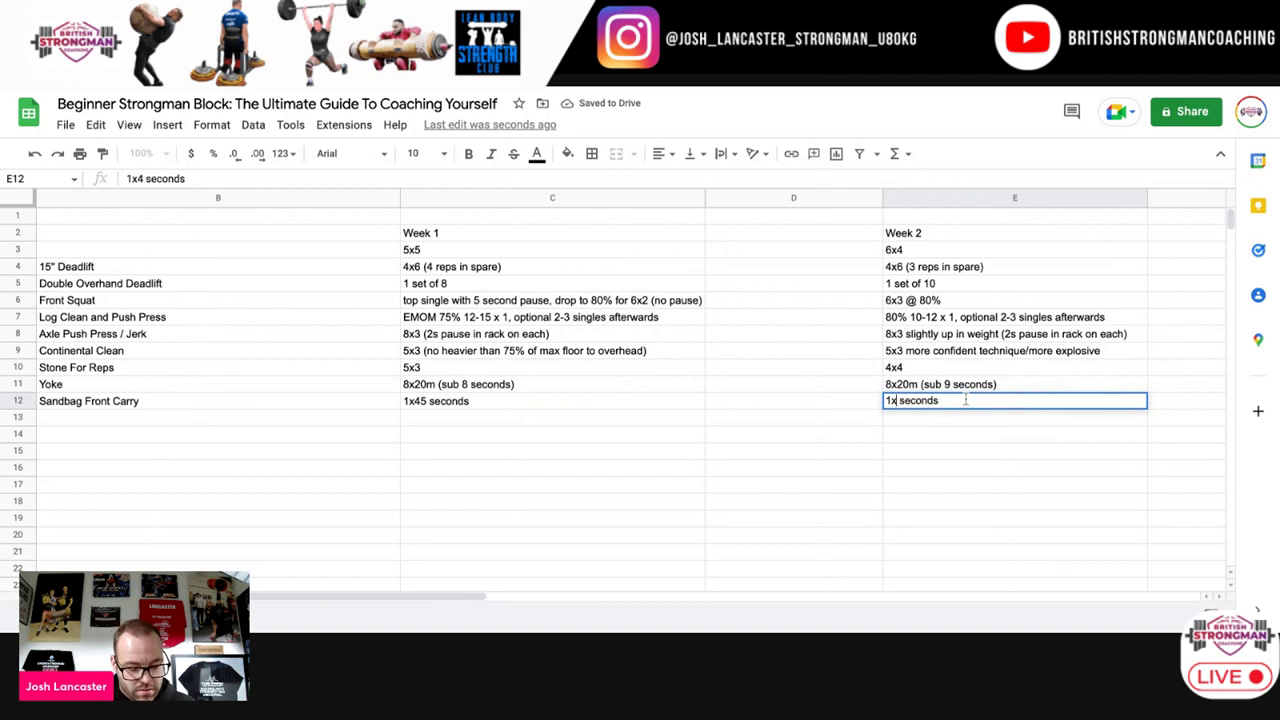
{"action": "type", "text": "60"}
{"action": "key", "text": "Return"}
Step: Copy the Week 2 Sandbag Front Carry prescription from E12 into the Week 3 cell G12
{"action": "left_click", "coordinate": [939, 405]}
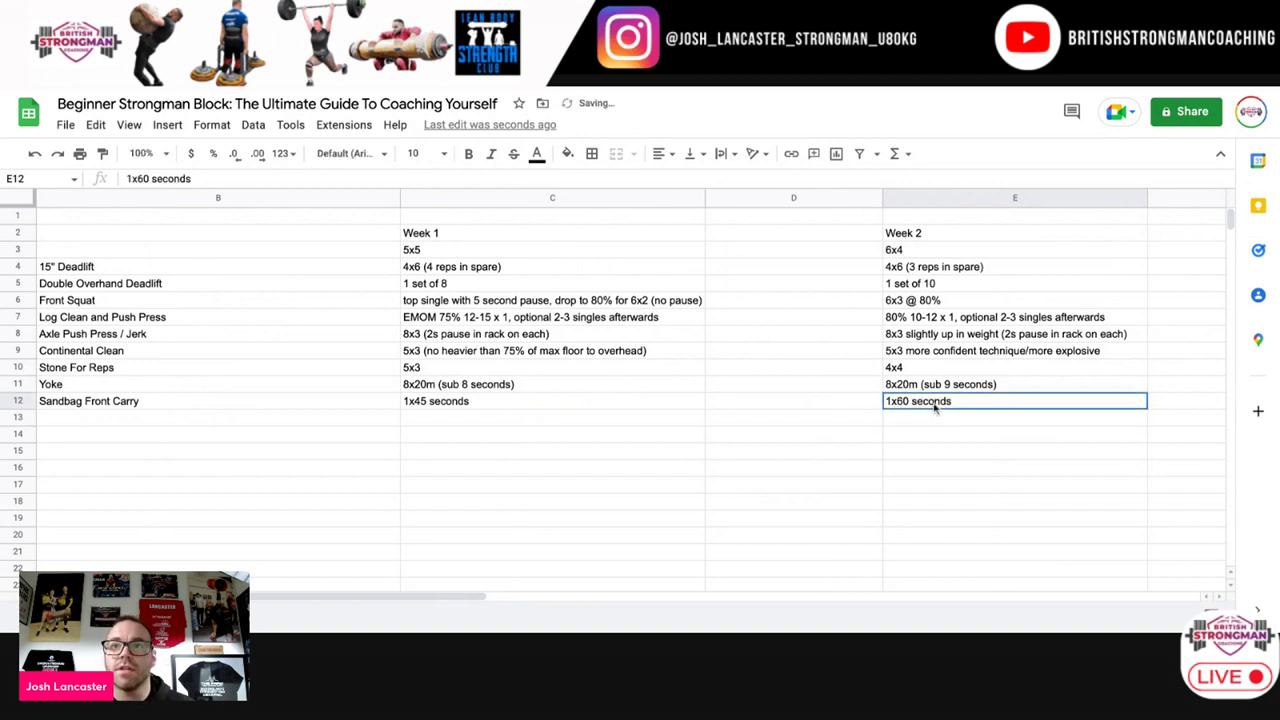
{"action": "right_click", "coordinate": [939, 405]}
{"action": "left_click", "coordinate": [978, 201]}
{"action": "scroll", "coordinate": [1033, 380], "scroll_direction": "right", "scroll_amount": 3}
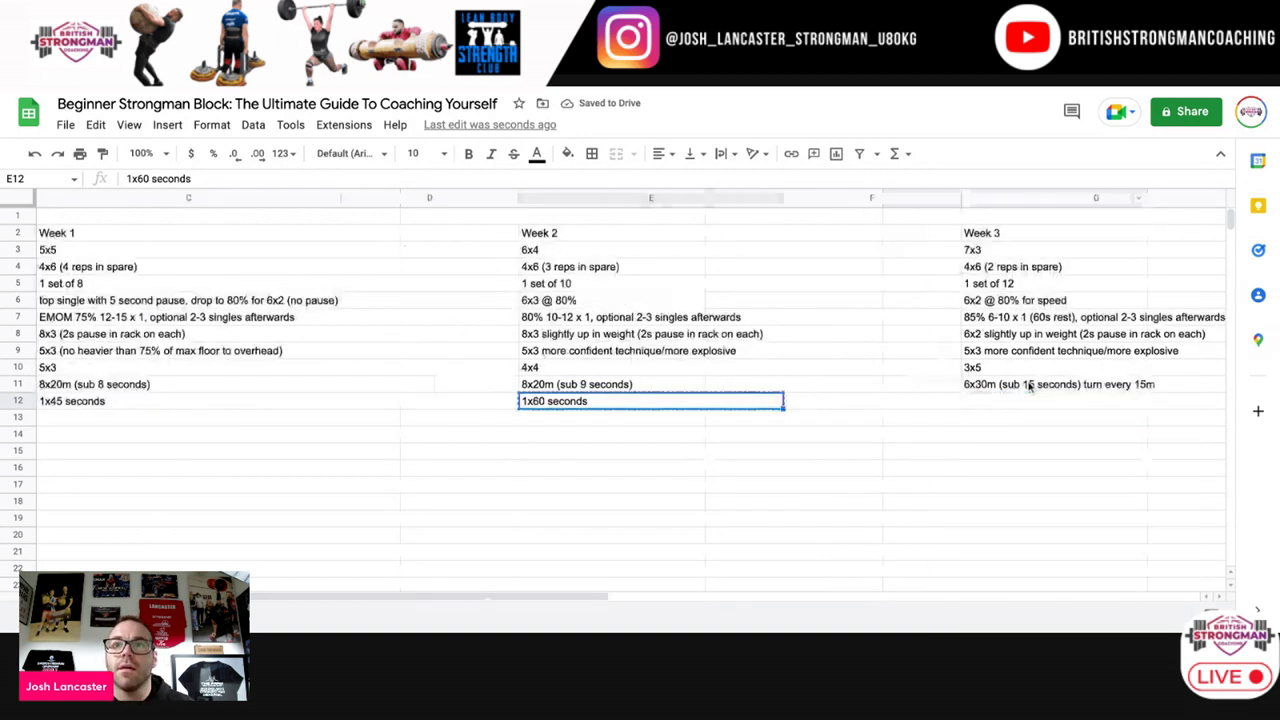
{"action": "left_click", "coordinate": [995, 403]}
{"action": "right_click", "coordinate": [995, 403]}
{"action": "left_click", "coordinate": [1038, 227]}
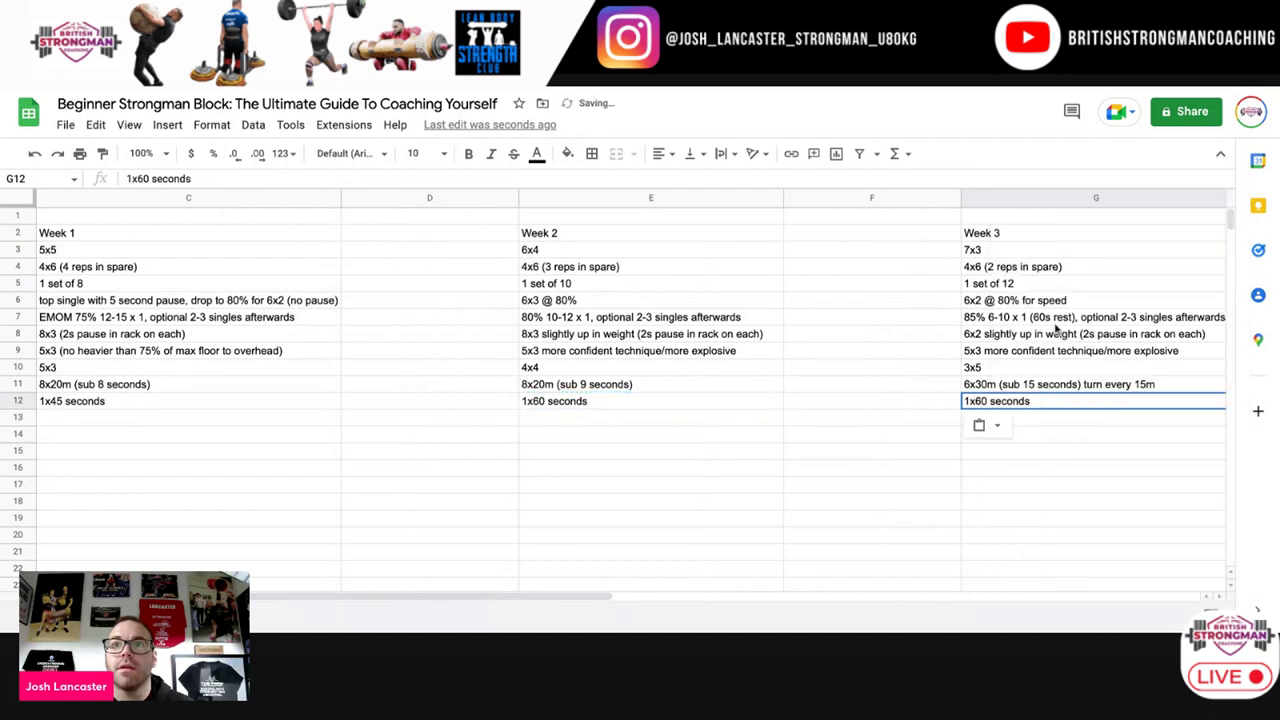
Step: Change the duration of the Week 3 Sandbag Front Carry prescription in G12 to 75 seconds
{"action": "scroll", "coordinate": [987, 405], "scroll_direction": "right", "scroll_amount": 3}
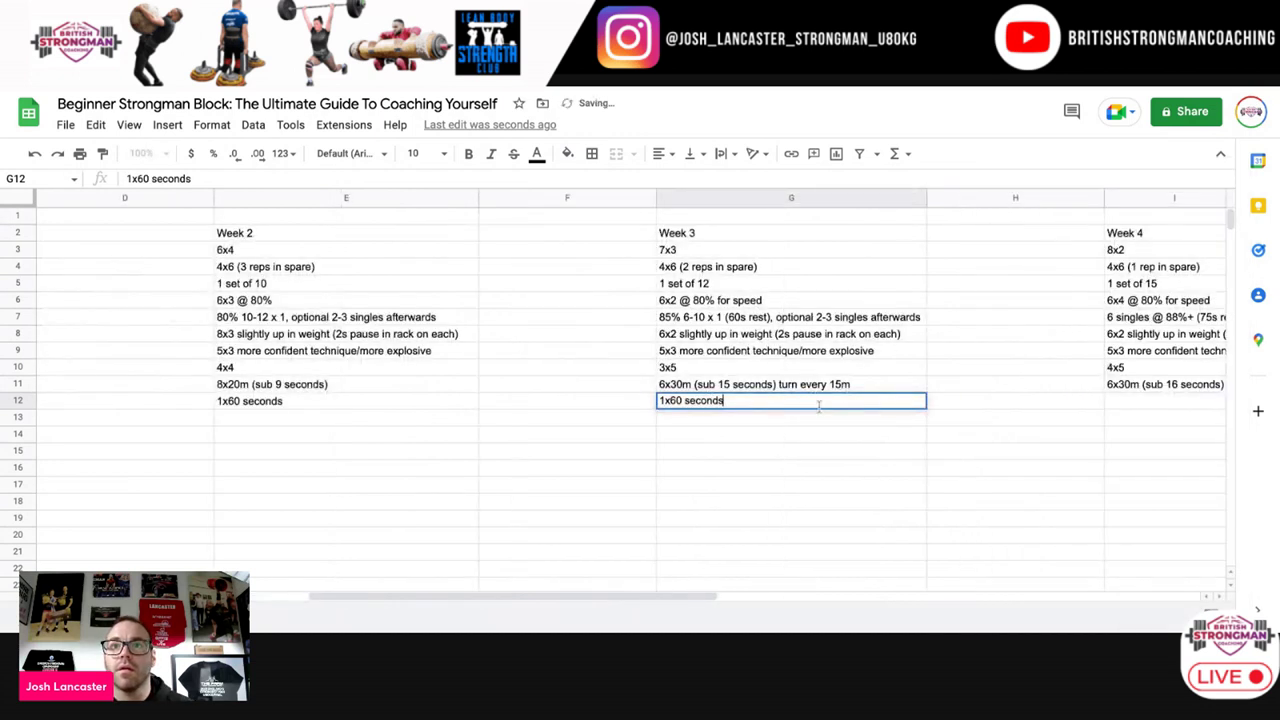
{"action": "double_click", "coordinate": [690, 401]}
{"action": "key", "text": "BackSpace"}
{"action": "key", "text": "BackSpace"}
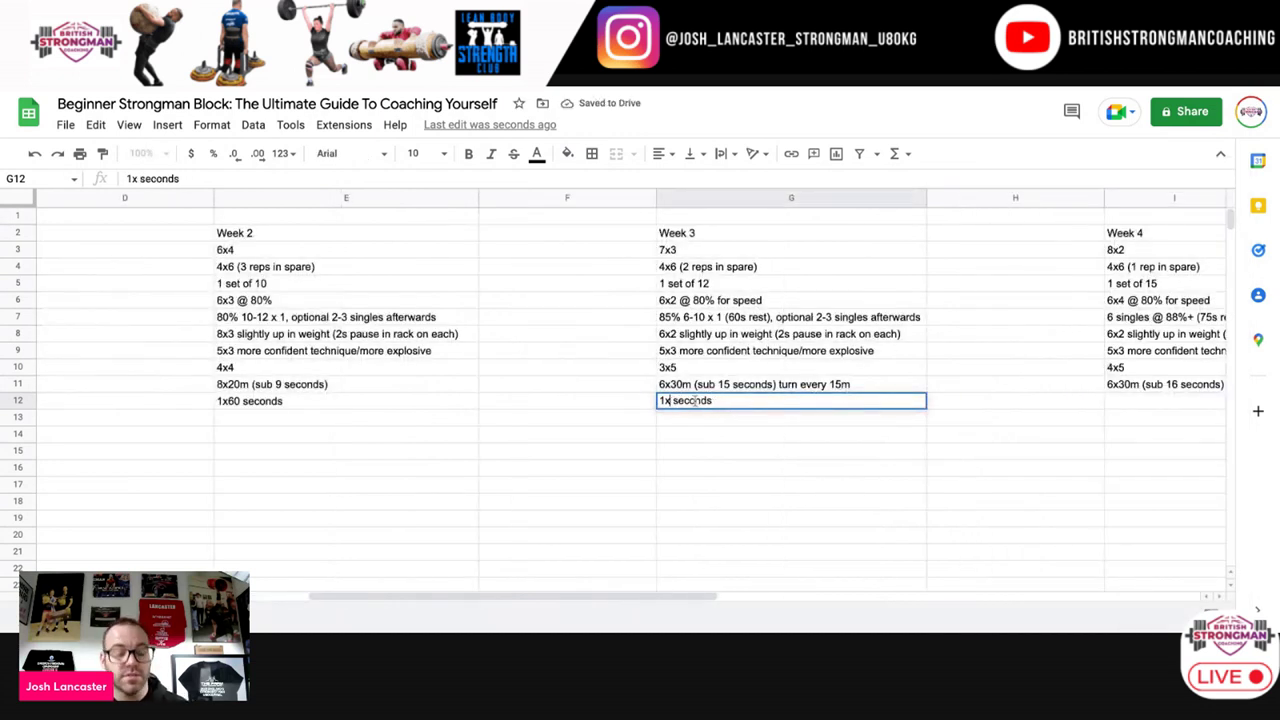
{"action": "type", "text": "75"}
{"action": "left_click", "coordinate": [760, 420]}
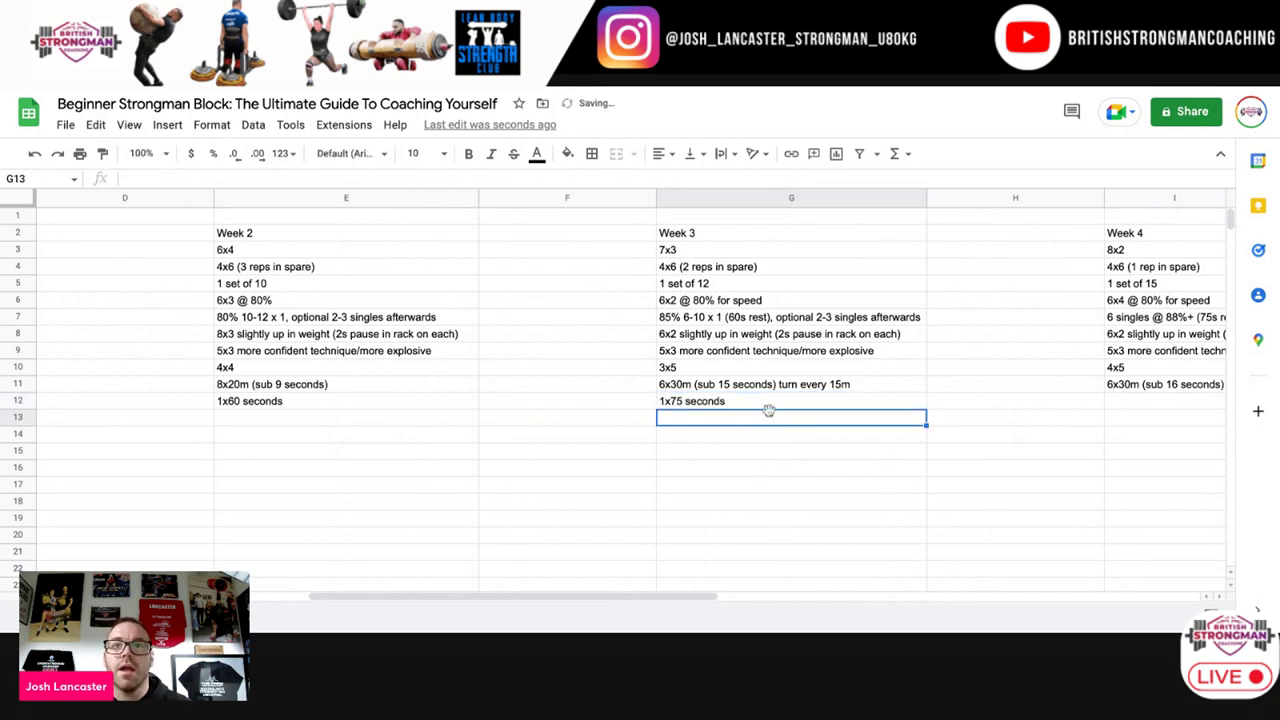
Step: Copy the Week 3 Sandbag Front Carry prescription from G12 into the Week 4 cell I12
{"action": "left_click", "coordinate": [789, 404]}
{"action": "right_click", "coordinate": [789, 404]}
{"action": "left_click", "coordinate": [923, 201]}
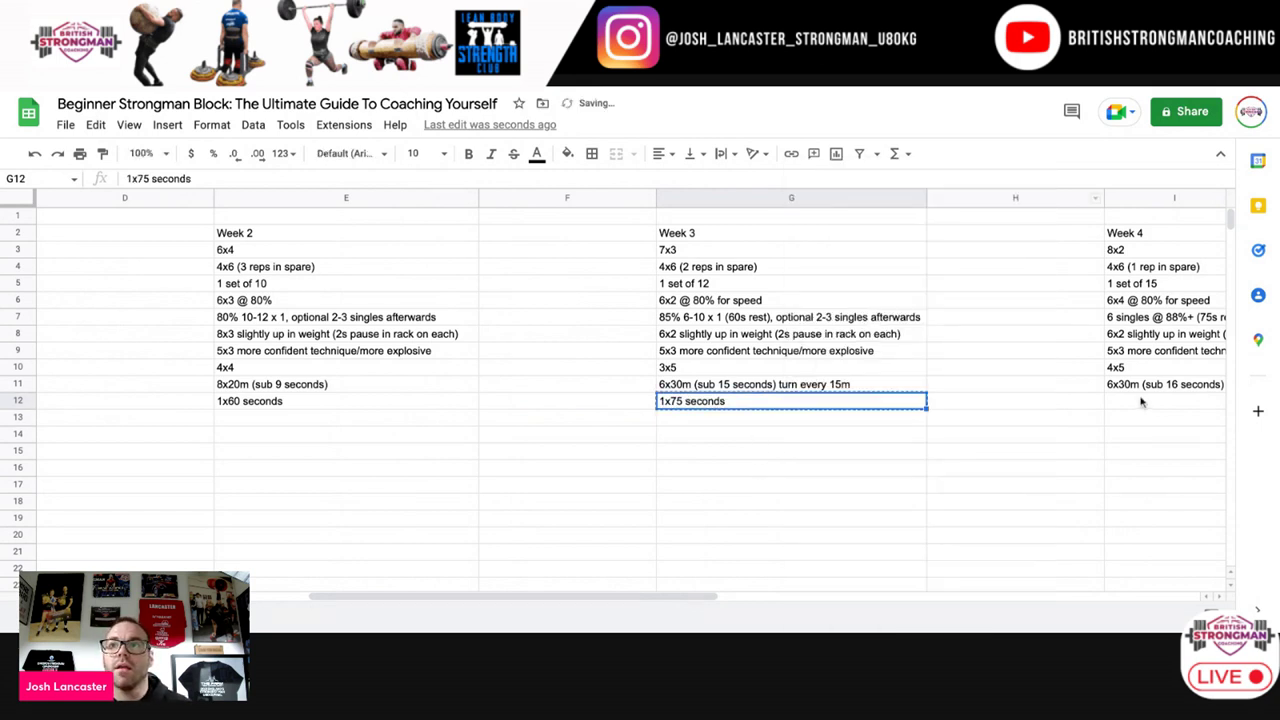
{"action": "left_click", "coordinate": [1136, 401]}
{"action": "right_click", "coordinate": [1136, 401]}
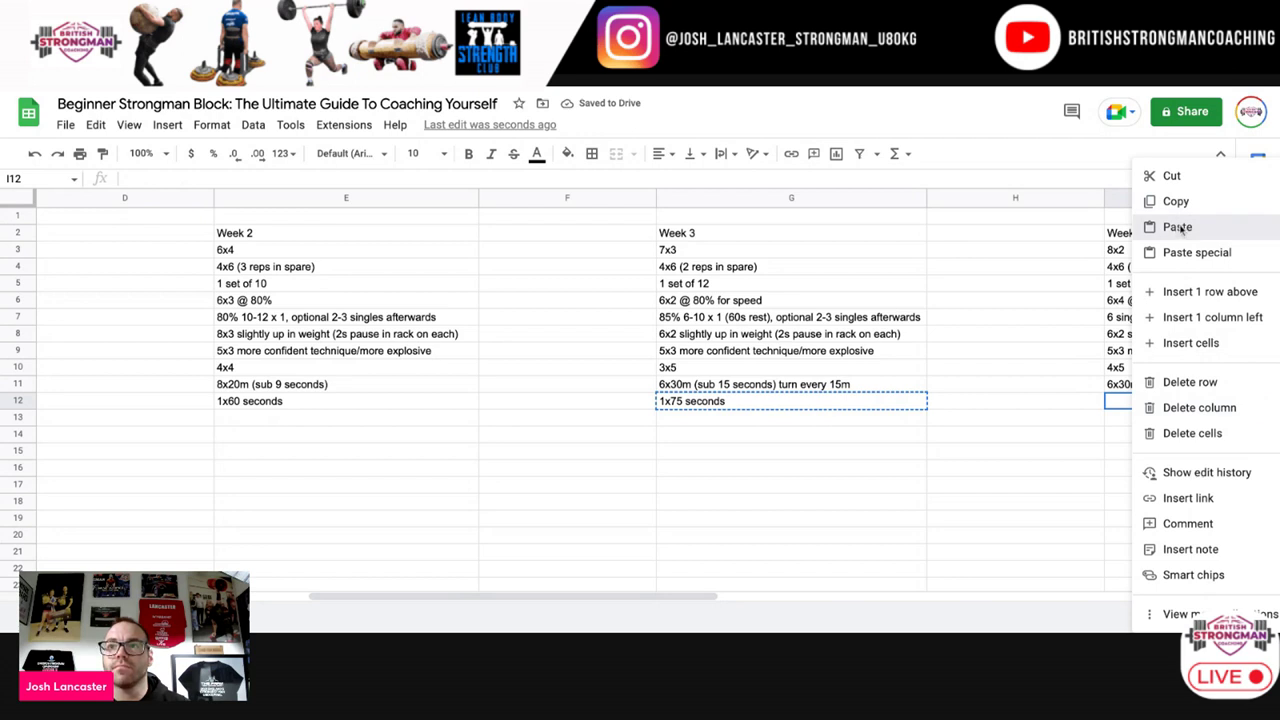
{"action": "left_click", "coordinate": [1177, 227]}
Step: Change the duration of the Week 4 Sandbag Front Carry prescription in I12 to 90 seconds
{"action": "key", "text": "Return"}
{"action": "key", "text": "Left"}
{"action": "key", "text": "Left"}
{"action": "key", "text": "Left"}
{"action": "key", "text": "Left"}
{"action": "key", "text": "Left"}
{"action": "key", "text": "Left"}
{"action": "key", "text": "Left"}
{"action": "key", "text": "Left"}
{"action": "key", "text": "BackSpace"}
{"action": "key", "text": "BackSpace"}
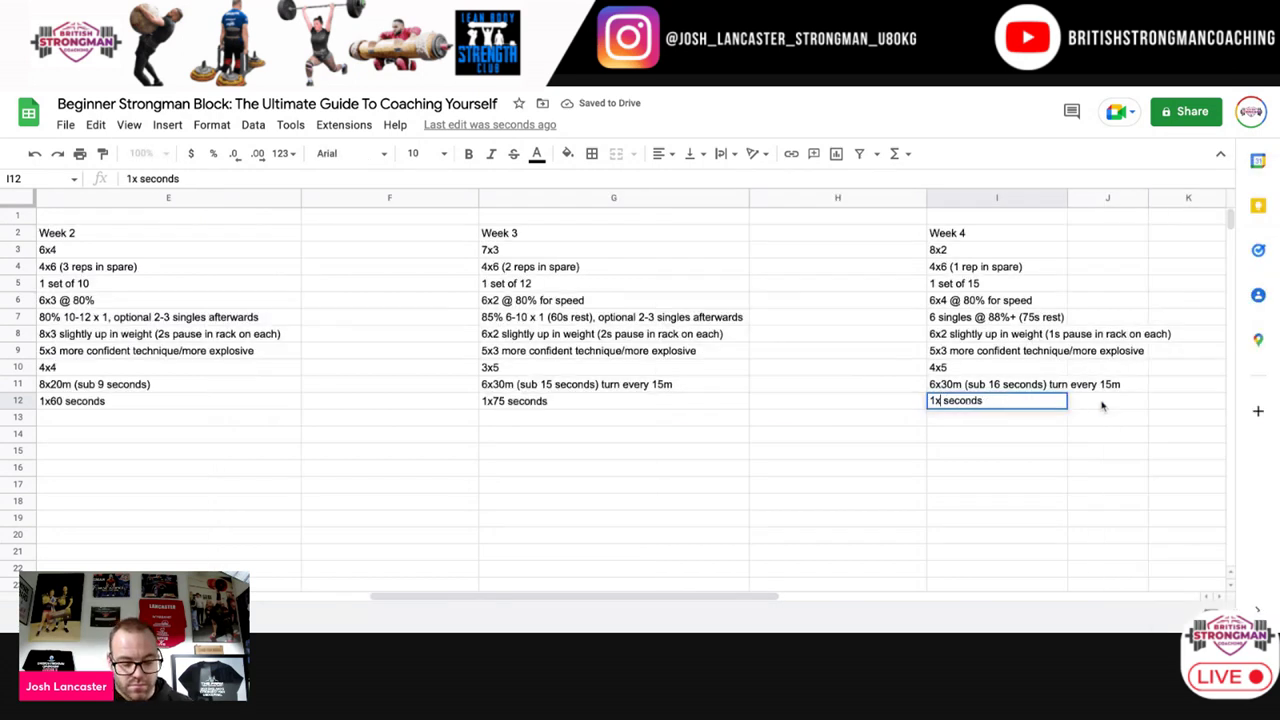
{"action": "type", "text": "90"}
{"action": "key", "text": "Return"}
Step: Review the Moving - Endurance row and its Sandbag Front Carry prescriptions across Weeks 1 to 4
{"action": "scroll", "coordinate": [1011, 423], "scroll_direction": "left", "scroll_amount": 10}
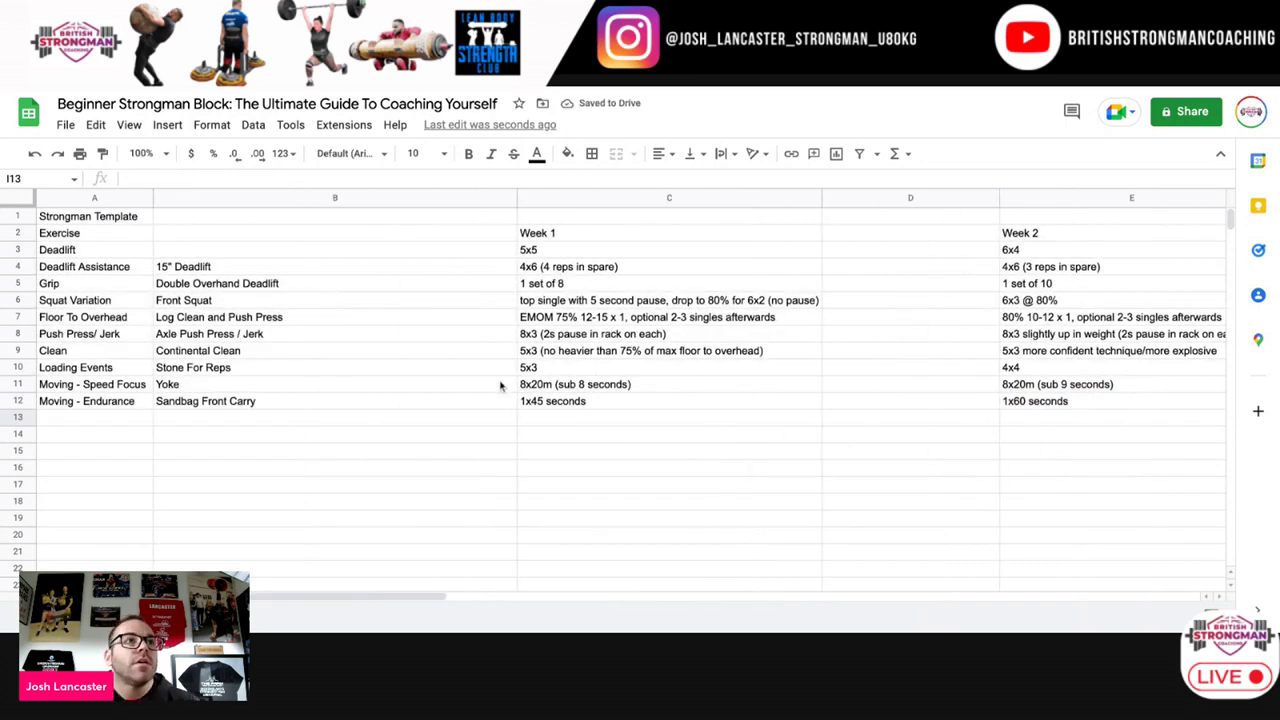
{"action": "scroll", "coordinate": [652, 318], "scroll_direction": "right", "scroll_amount": 10}
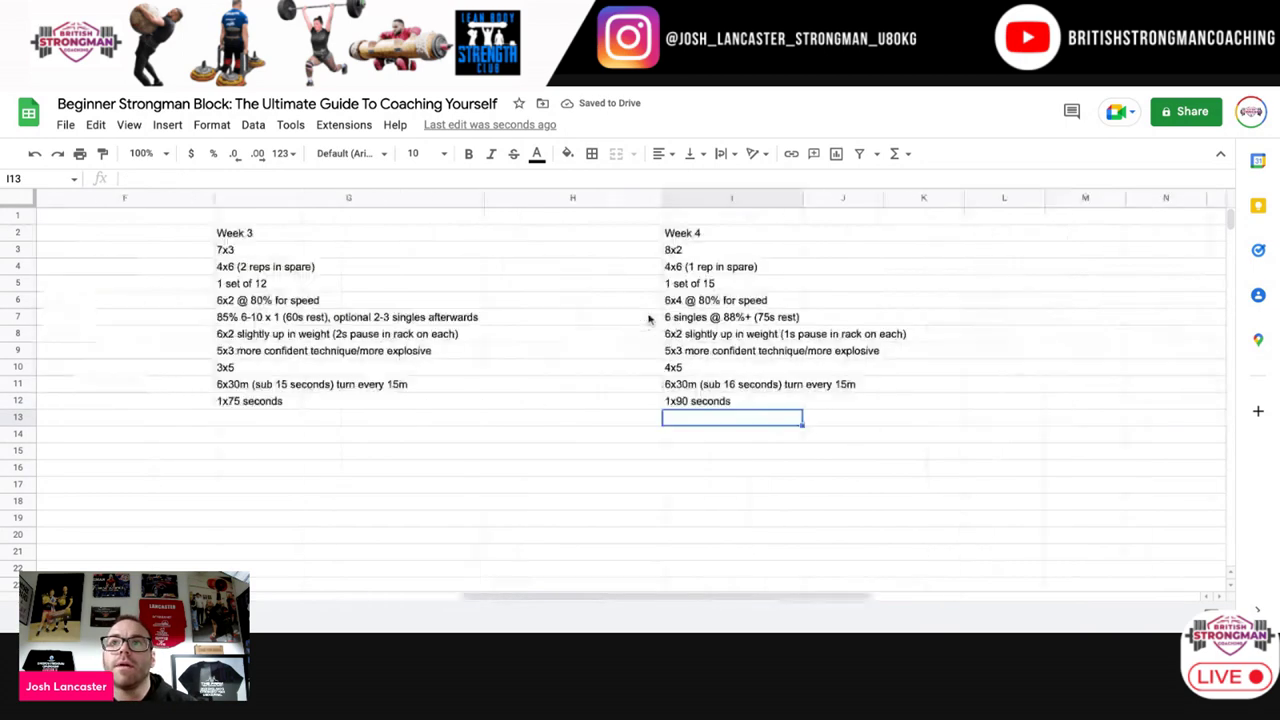
{"action": "scroll", "coordinate": [652, 318], "scroll_direction": "left", "scroll_amount": 10}
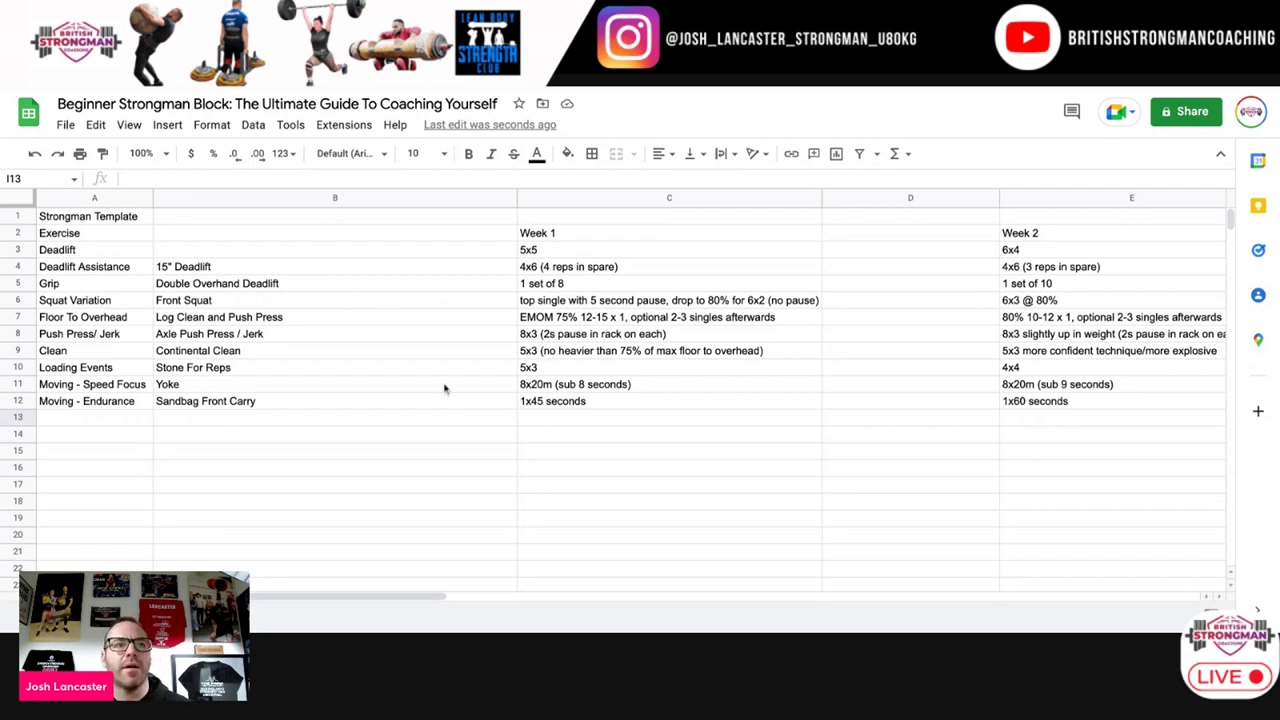
{"action": "left_click", "coordinate": [116, 402]}
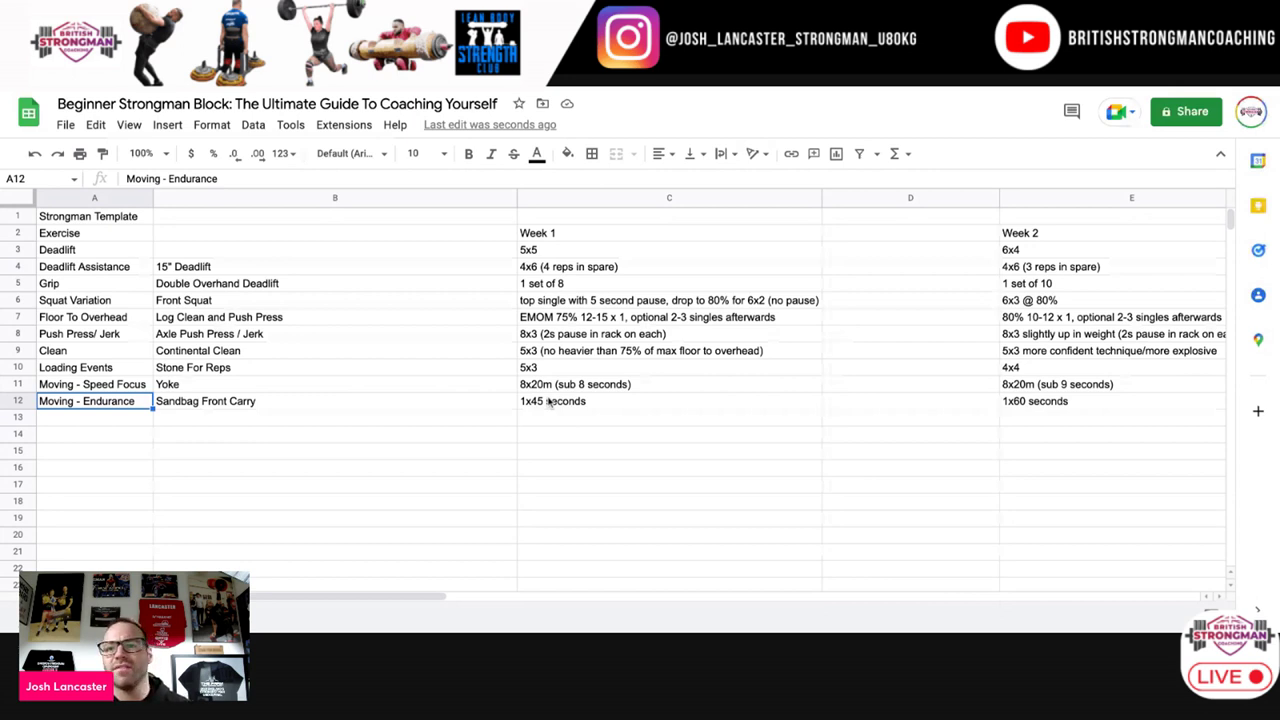
{"action": "left_click", "coordinate": [584, 420]}
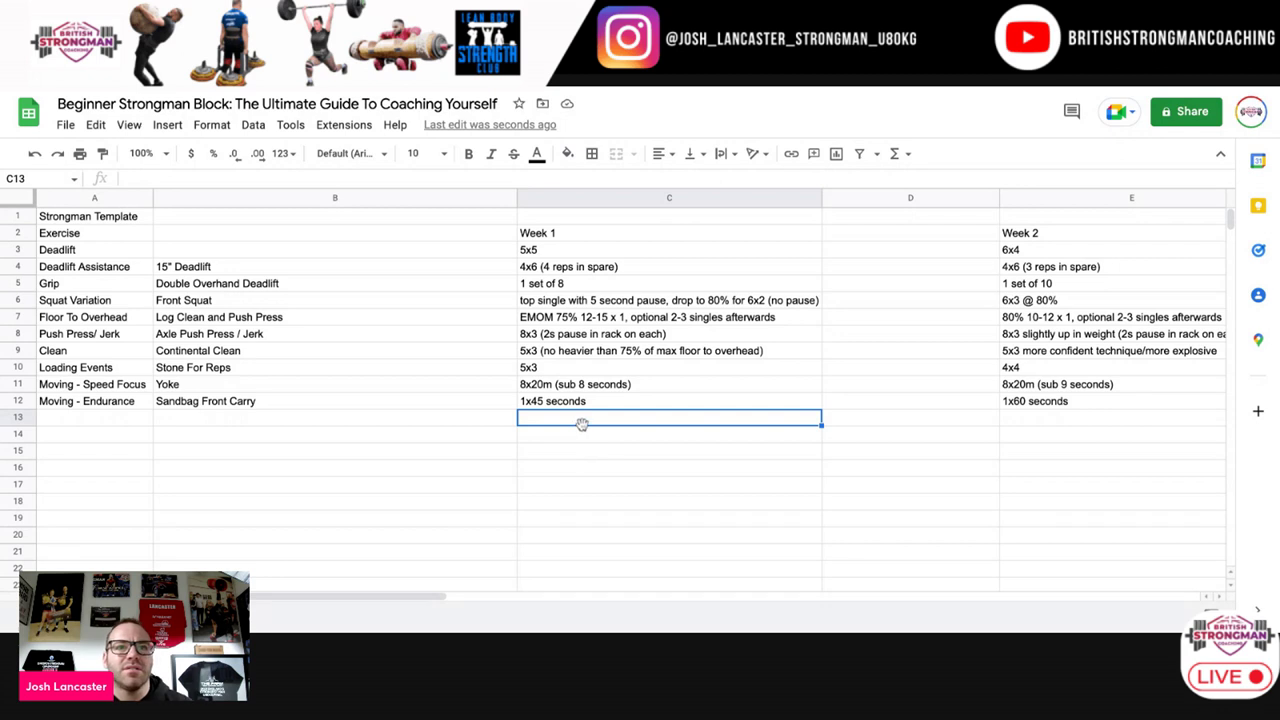
{"action": "left_click", "coordinate": [530, 405]}
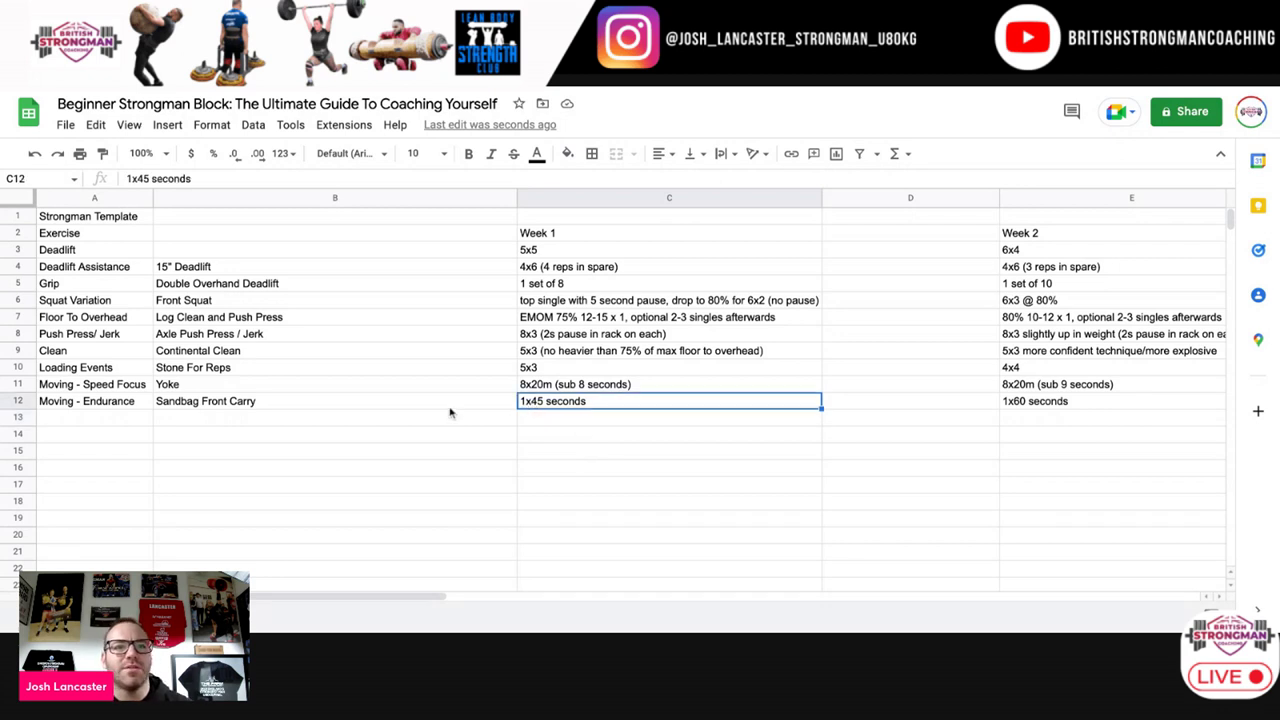
{"action": "left_click", "coordinate": [450, 411]}
{"action": "left_click", "coordinate": [598, 410]}
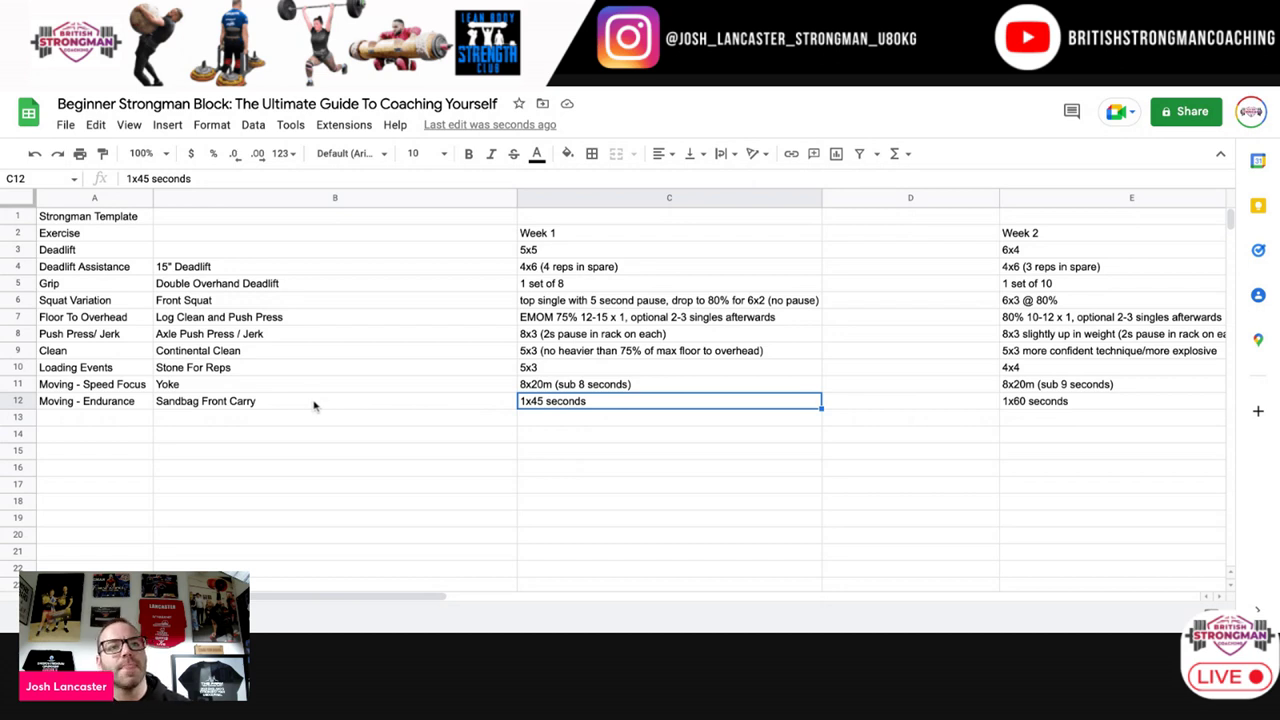
{"action": "left_click", "coordinate": [546, 420]}
{"action": "left_click", "coordinate": [546, 408]}
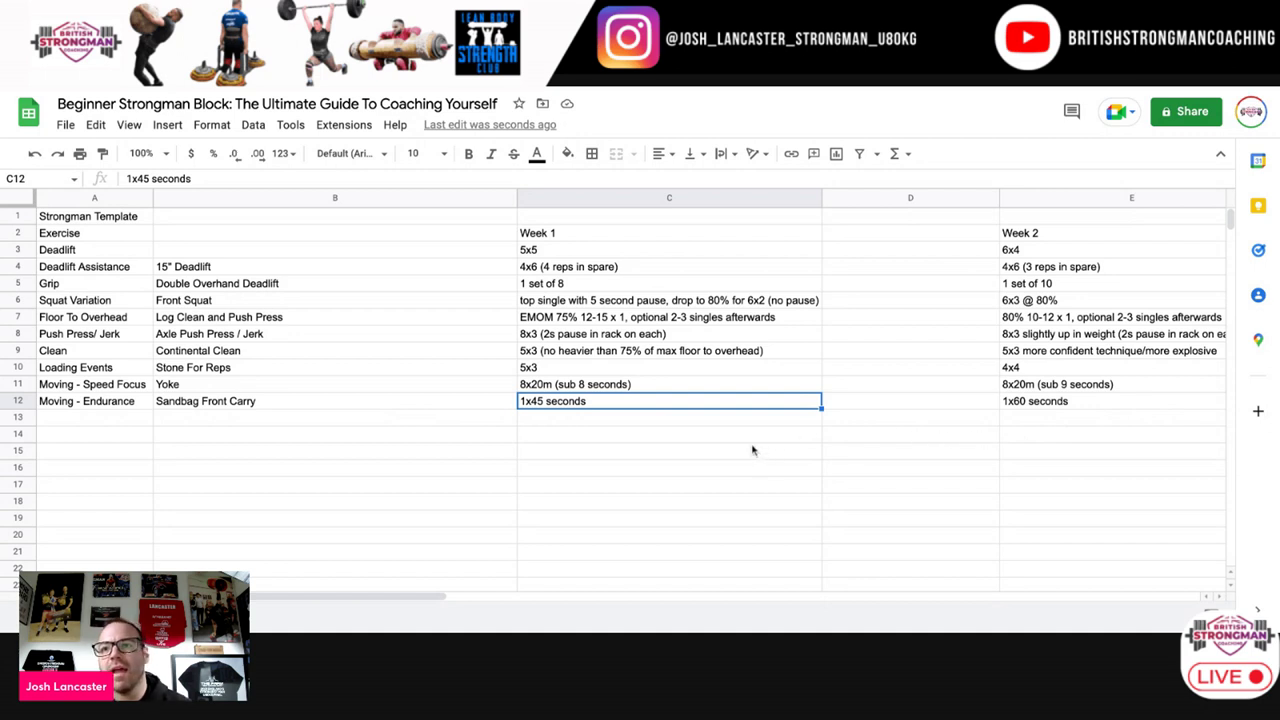
{"action": "left_click", "coordinate": [628, 419]}
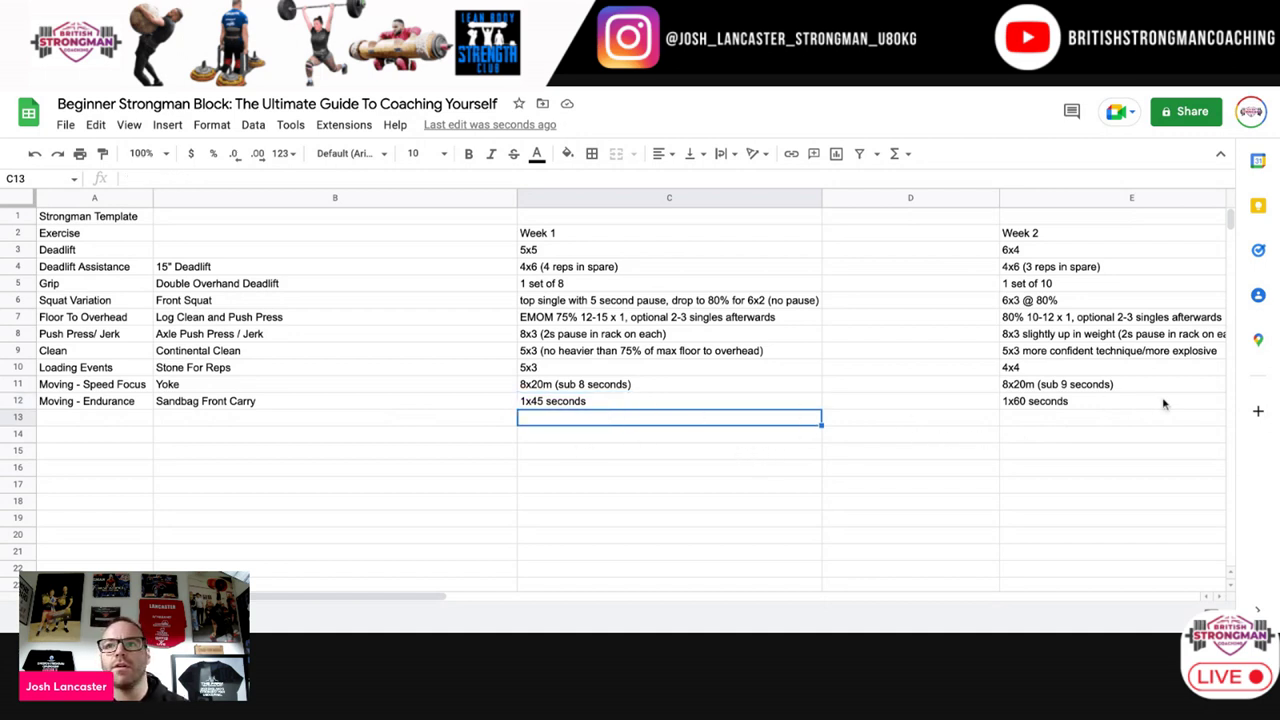
{"action": "left_click", "coordinate": [910, 403]}
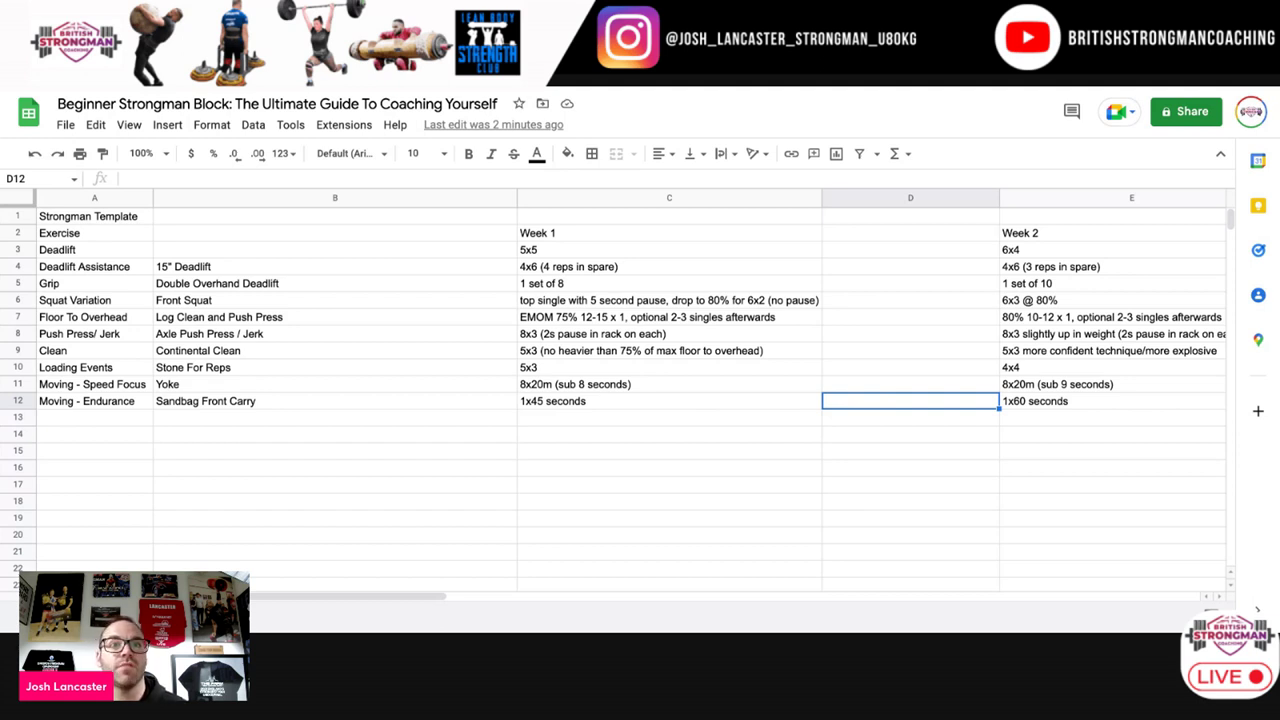
{"action": "left_click", "coordinate": [701, 442]}
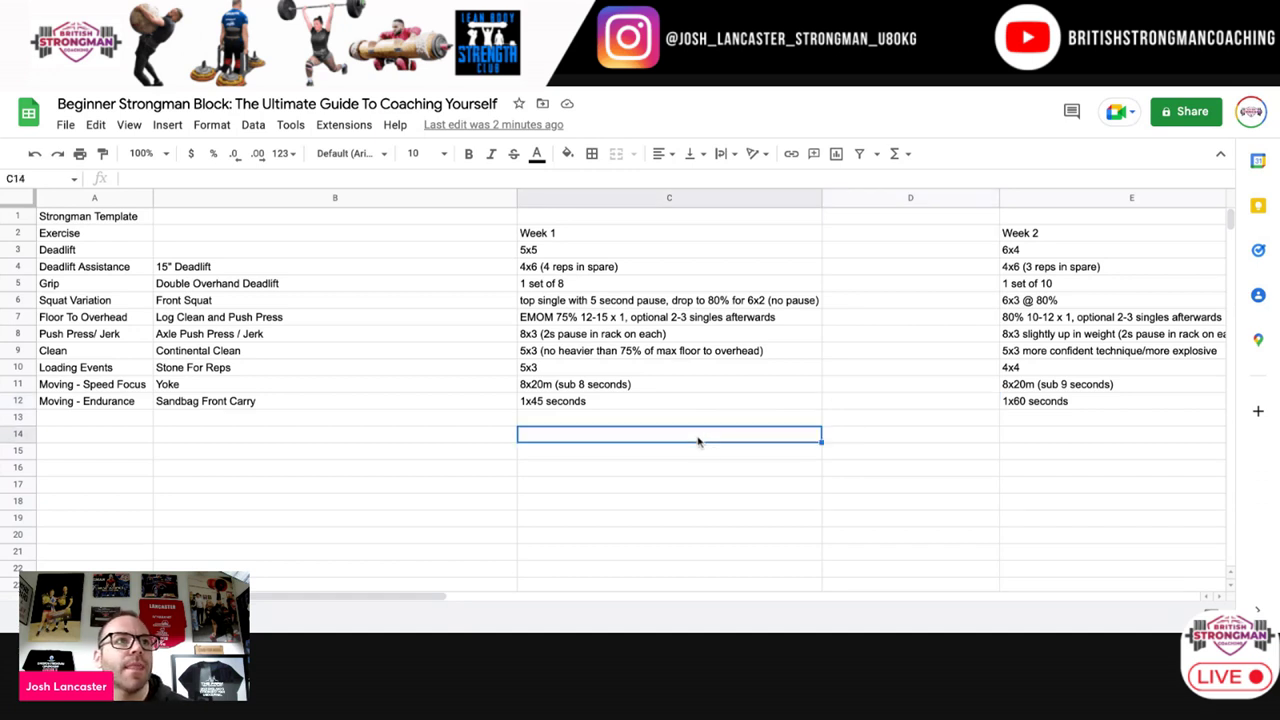
{"action": "left_click", "coordinate": [116, 420]}
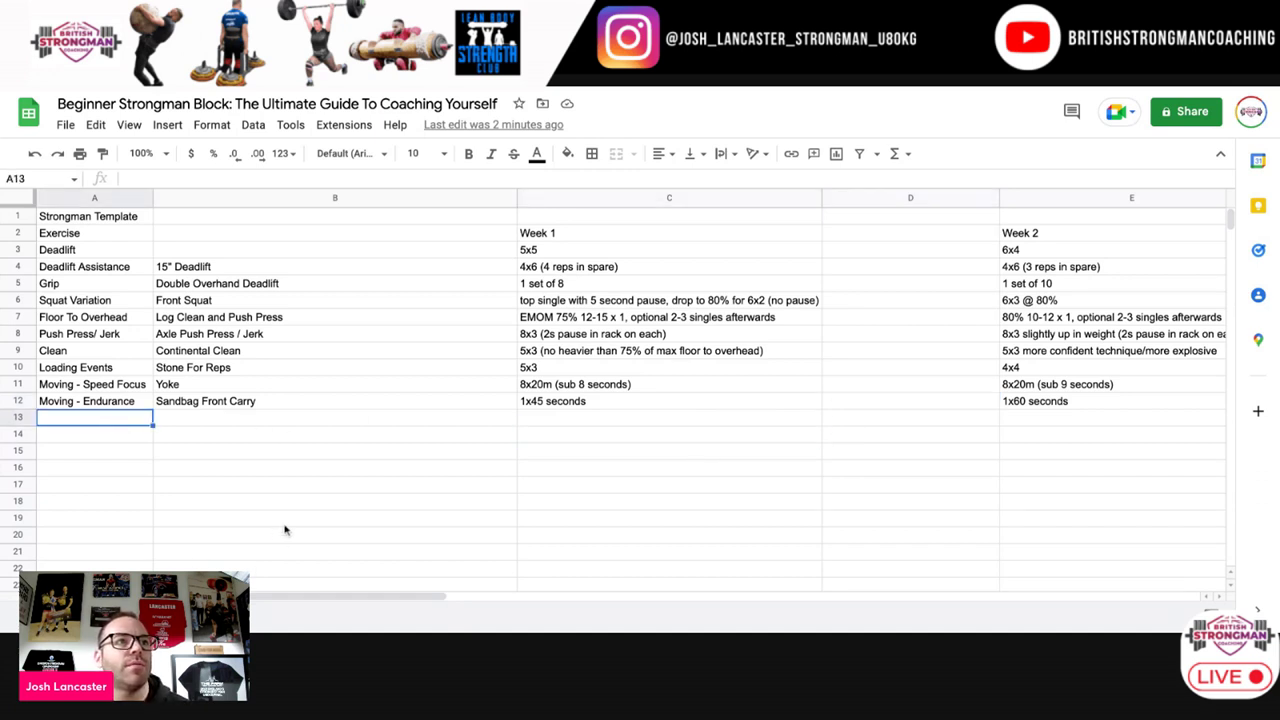
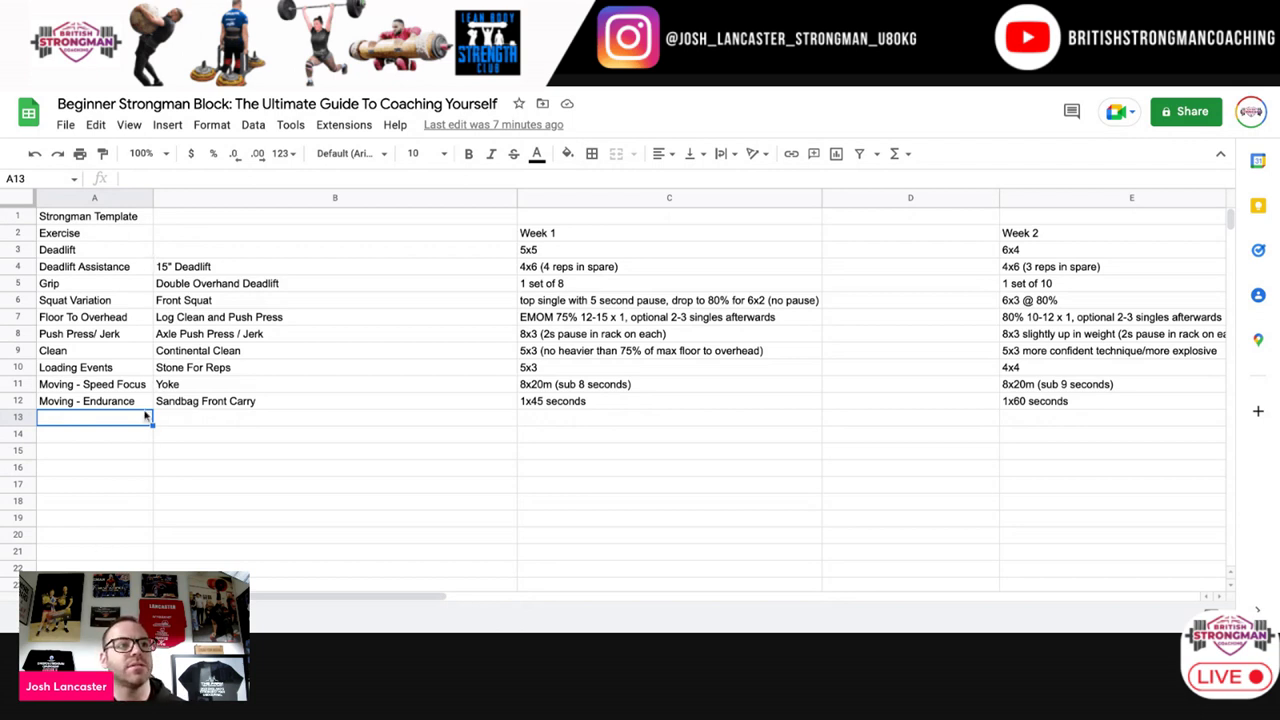
{"action": "left_click", "coordinate": [115, 443]}
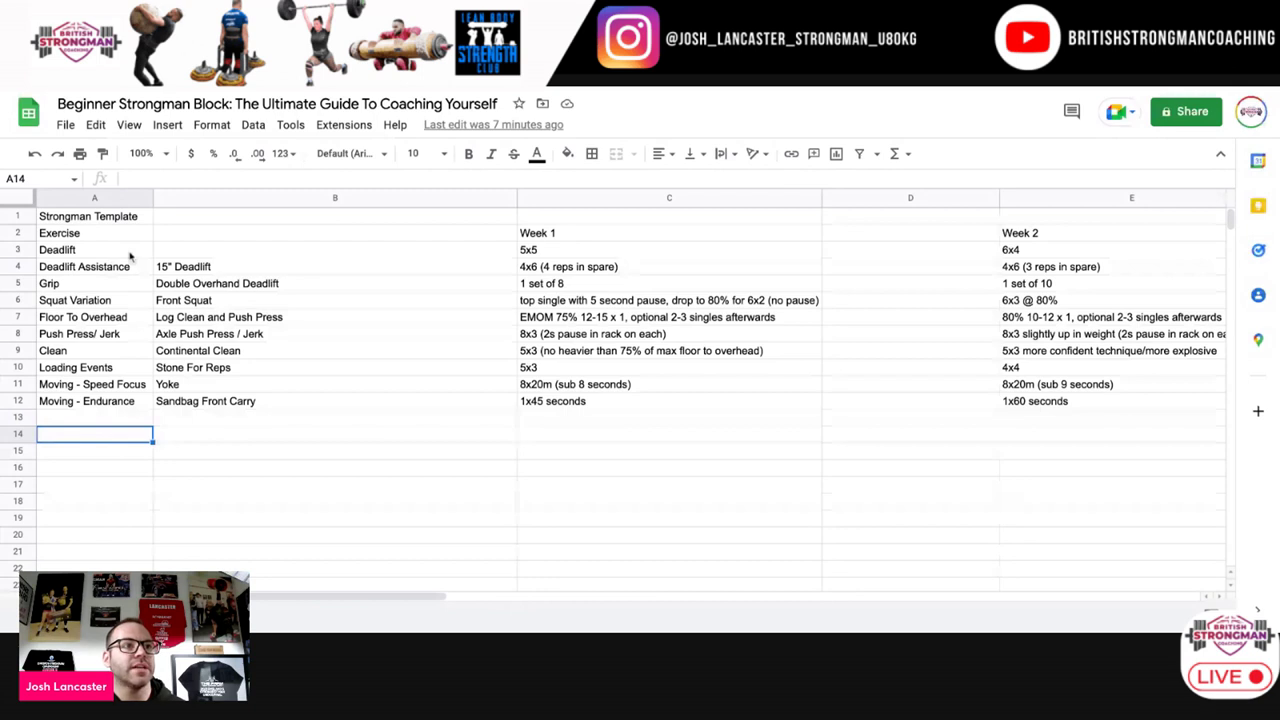
Step: Review the exercise categories in column A as three groups: A3:A6, A7:A9 and A10:A12
{"action": "left_click_drag", "start_coordinate": [130, 256], "coordinate": [125, 300]}
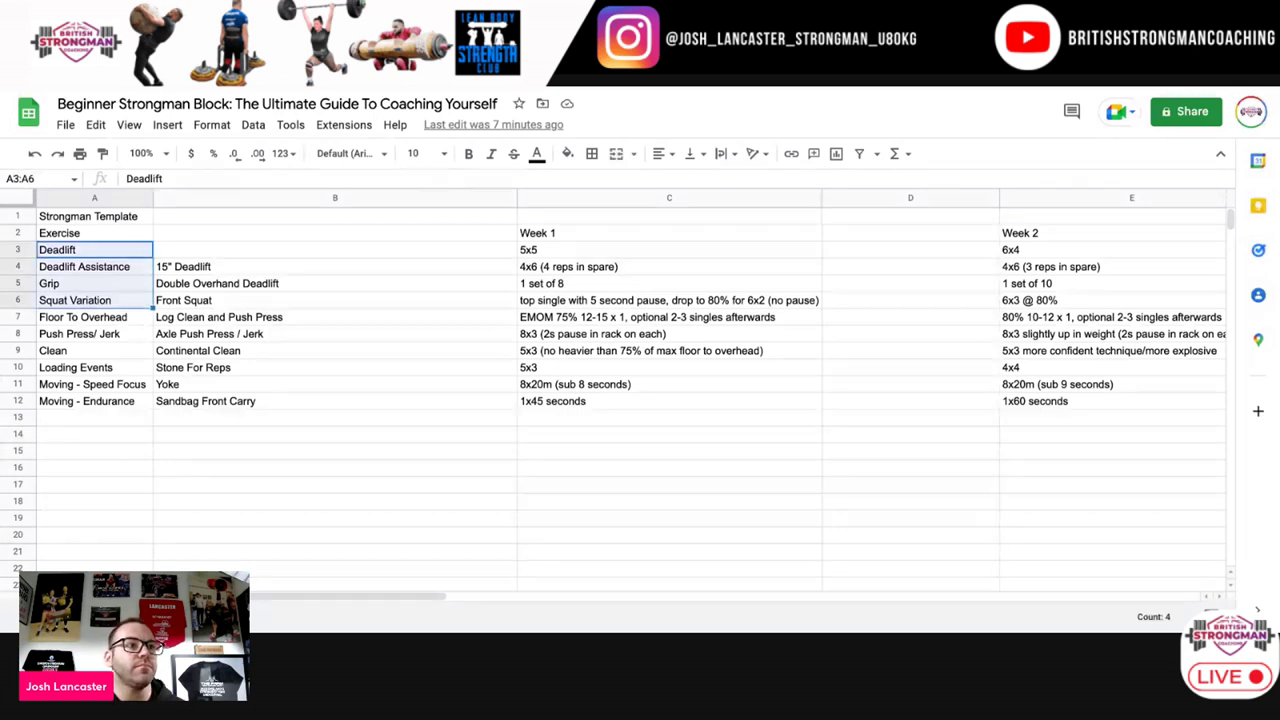
{"action": "left_click", "coordinate": [122, 320]}
{"action": "key", "text": "shift+Down"}
{"action": "key", "text": "shift+Down"}
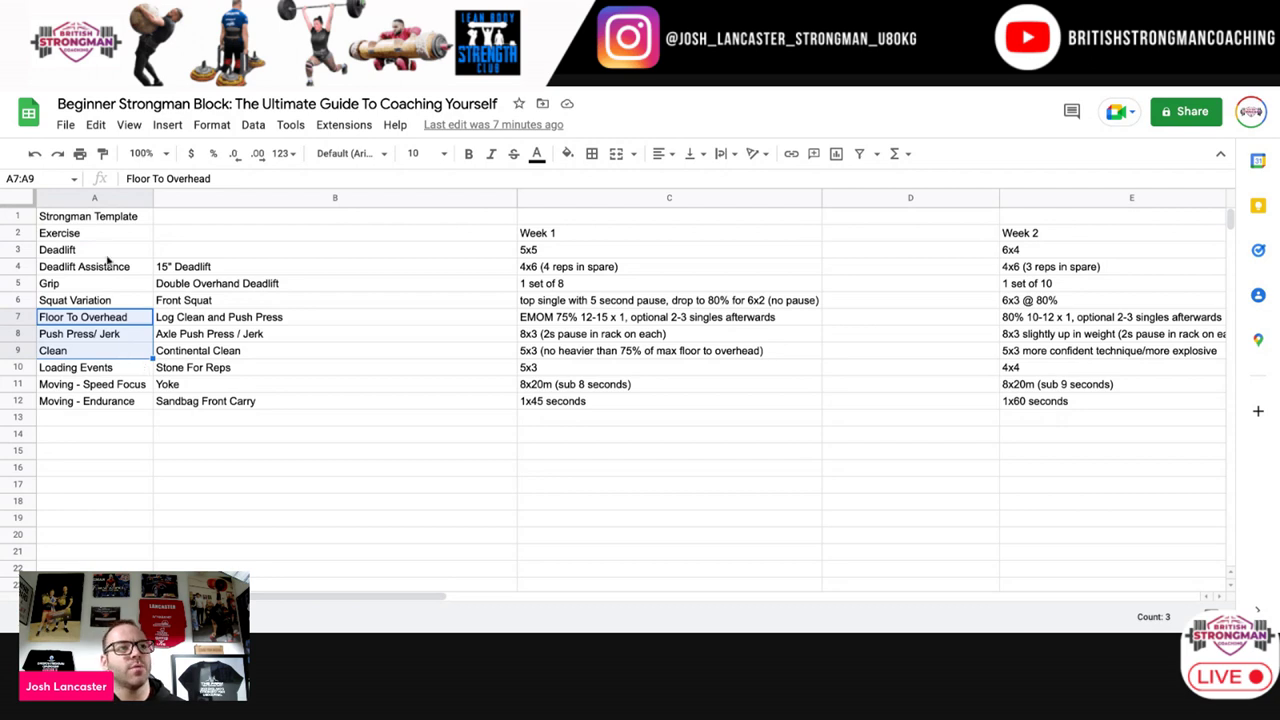
{"action": "left_click", "coordinate": [124, 369]}
{"action": "key", "text": "shift+Down"}
{"action": "key", "text": "shift+Down"}
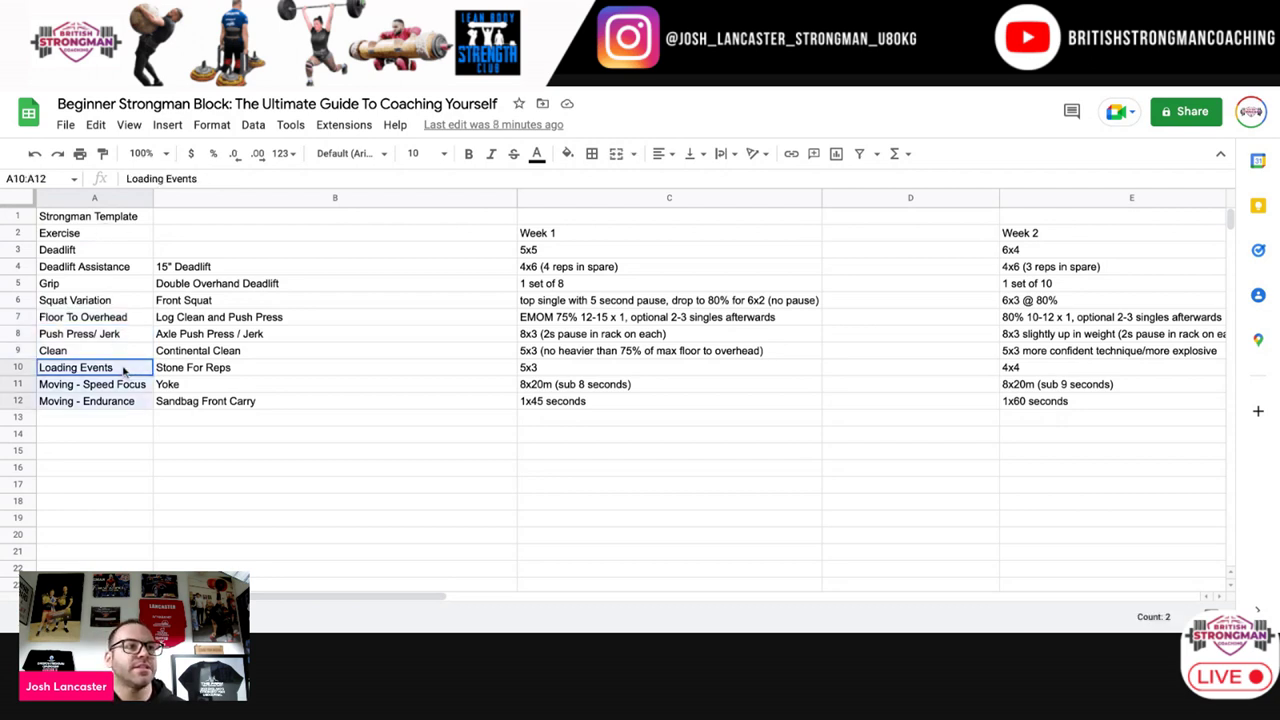
{"action": "left_click", "coordinate": [148, 455]}
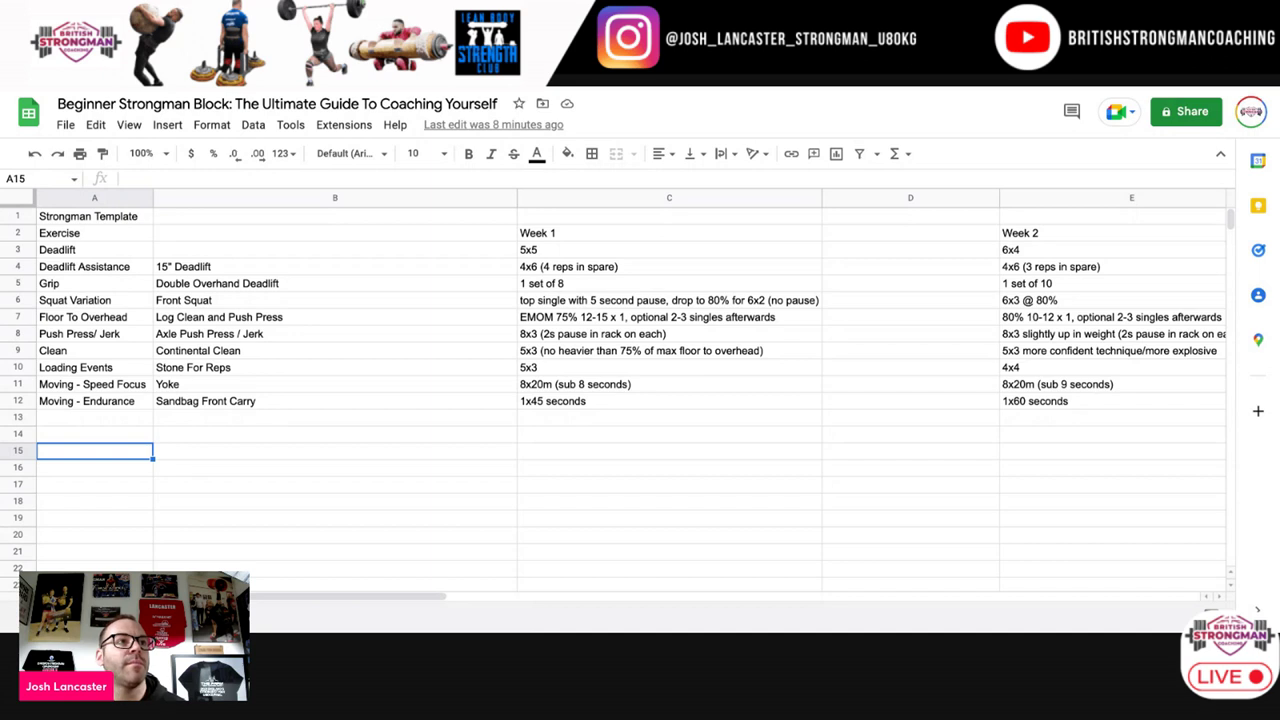
Step: Examine individual exercise categories in column A, from Deadlift through the loading and moving events, to consider how they combine
{"action": "left_click", "coordinate": [95, 249]}
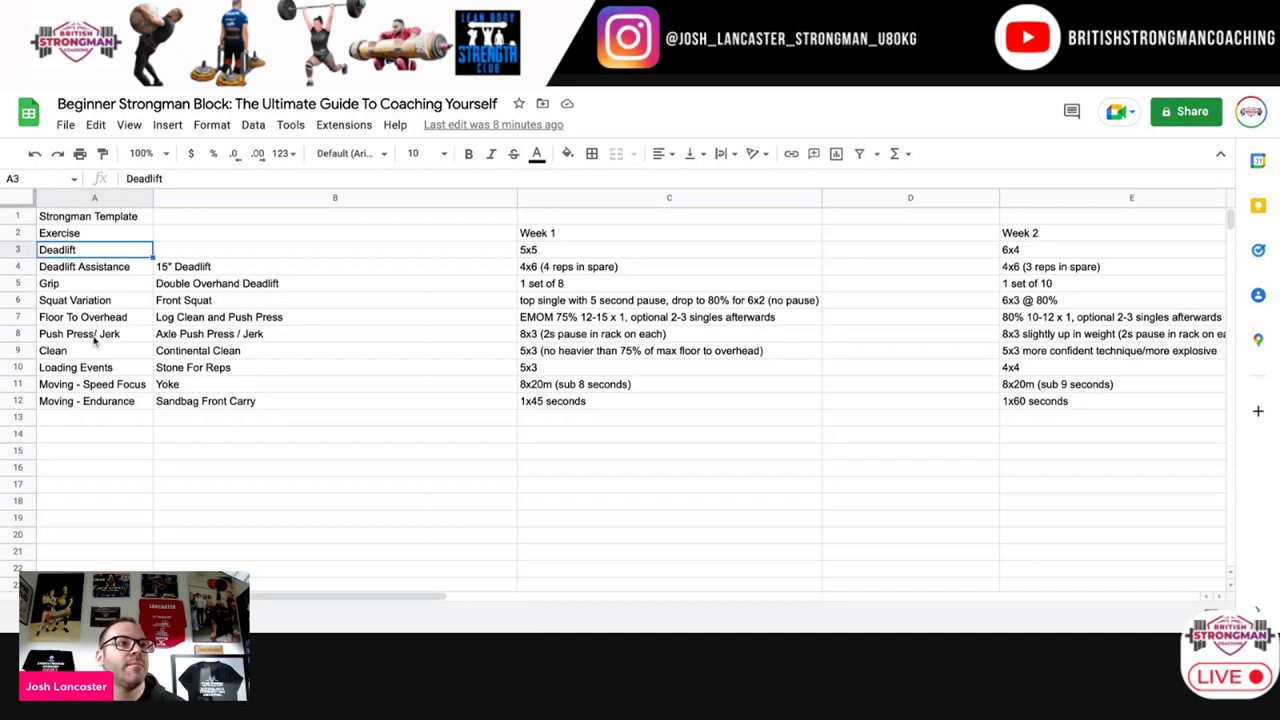
{"action": "left_click", "coordinate": [104, 338]}
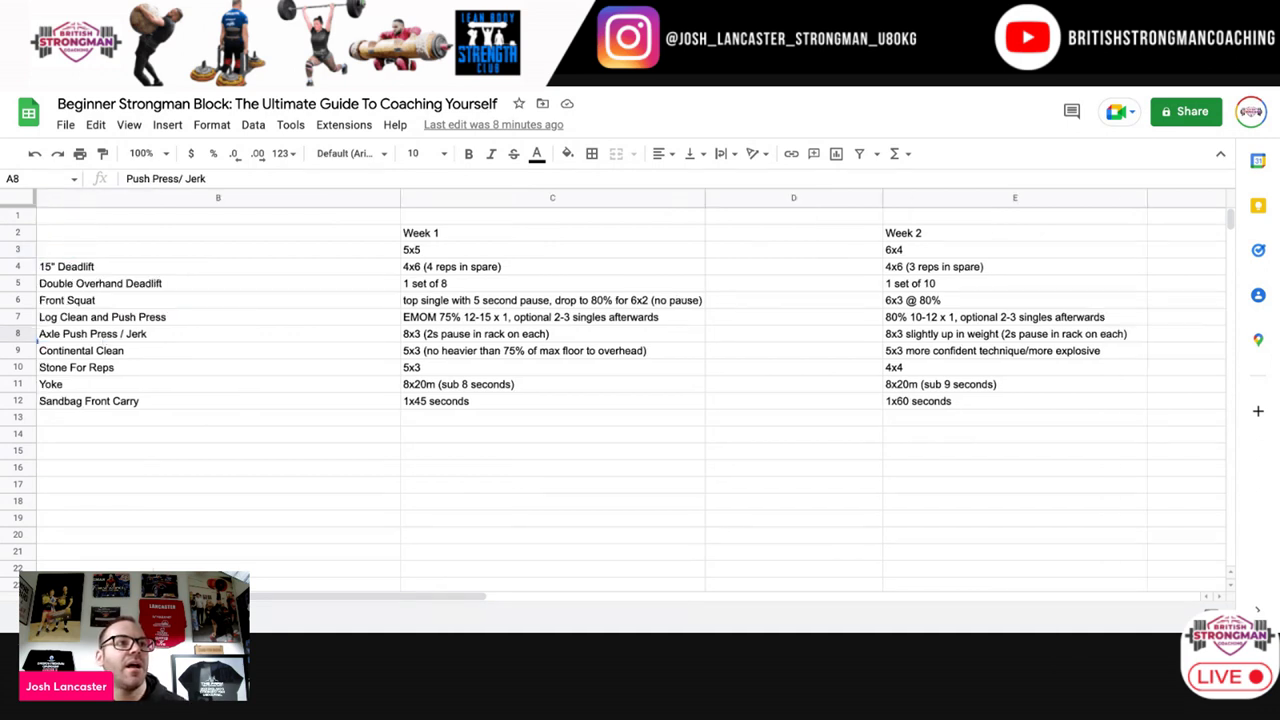
{"action": "scroll", "coordinate": [142, 347], "scroll_direction": "down", "scroll_amount": 1}
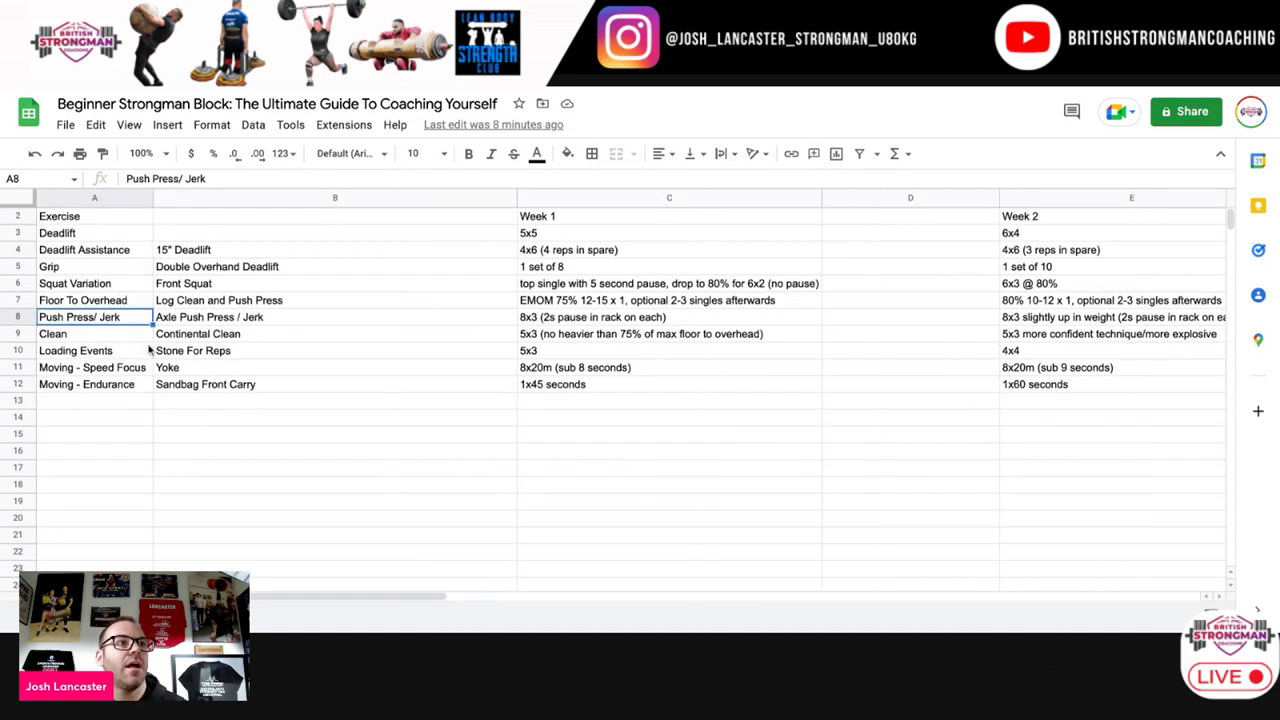
{"action": "scroll", "coordinate": [130, 357], "scroll_direction": "right", "scroll_amount": 3}
{"action": "scroll", "coordinate": [128, 362], "scroll_direction": "left", "scroll_amount": 3}
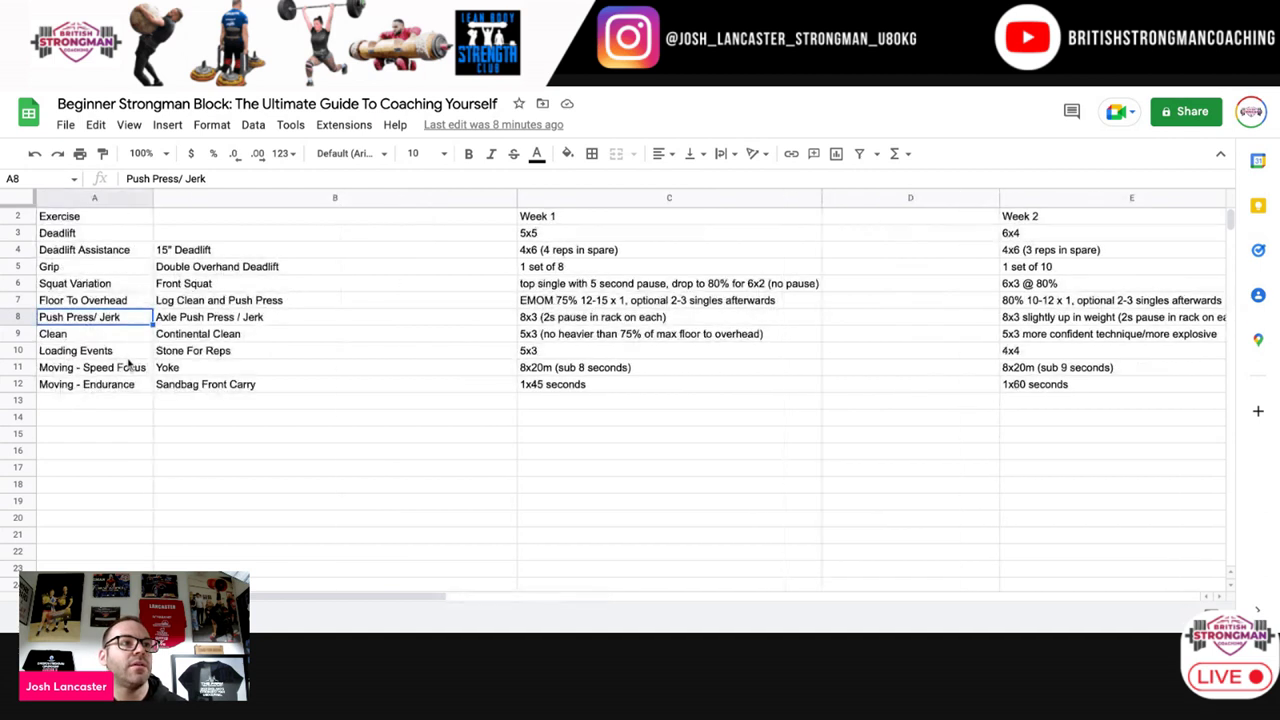
{"action": "left_click", "coordinate": [113, 351]}
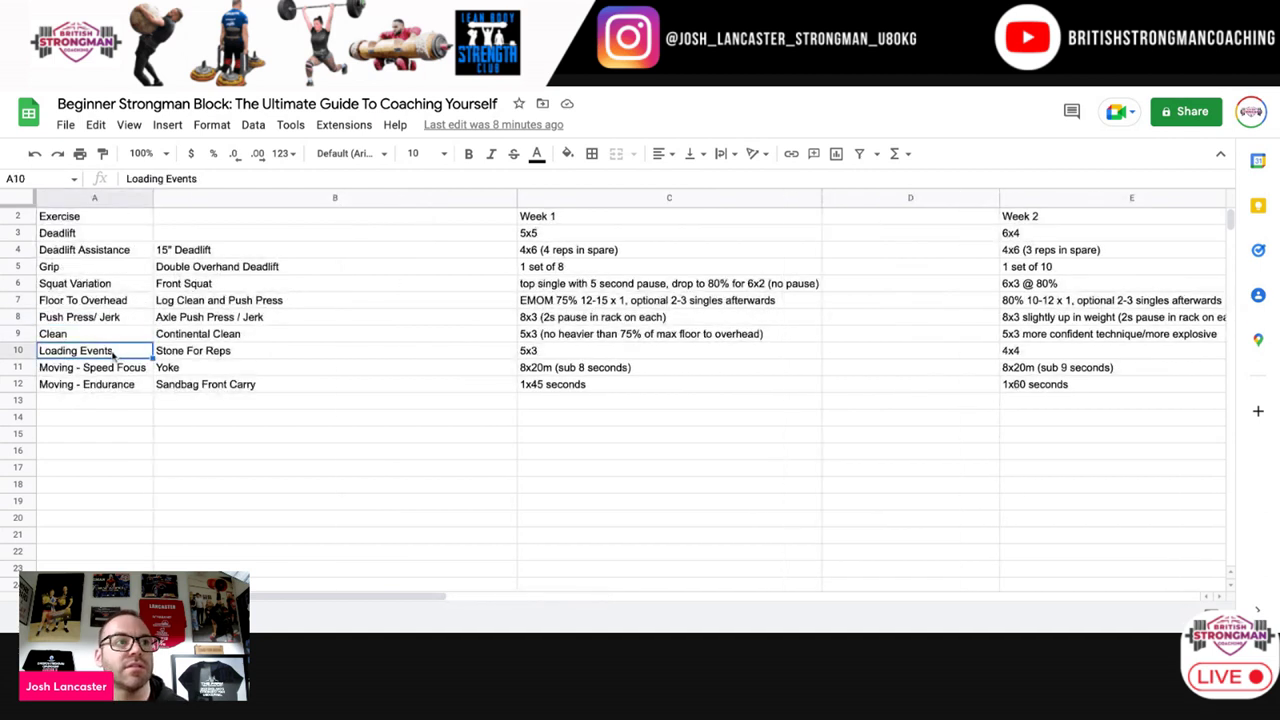
{"action": "left_click", "coordinate": [122, 305]}
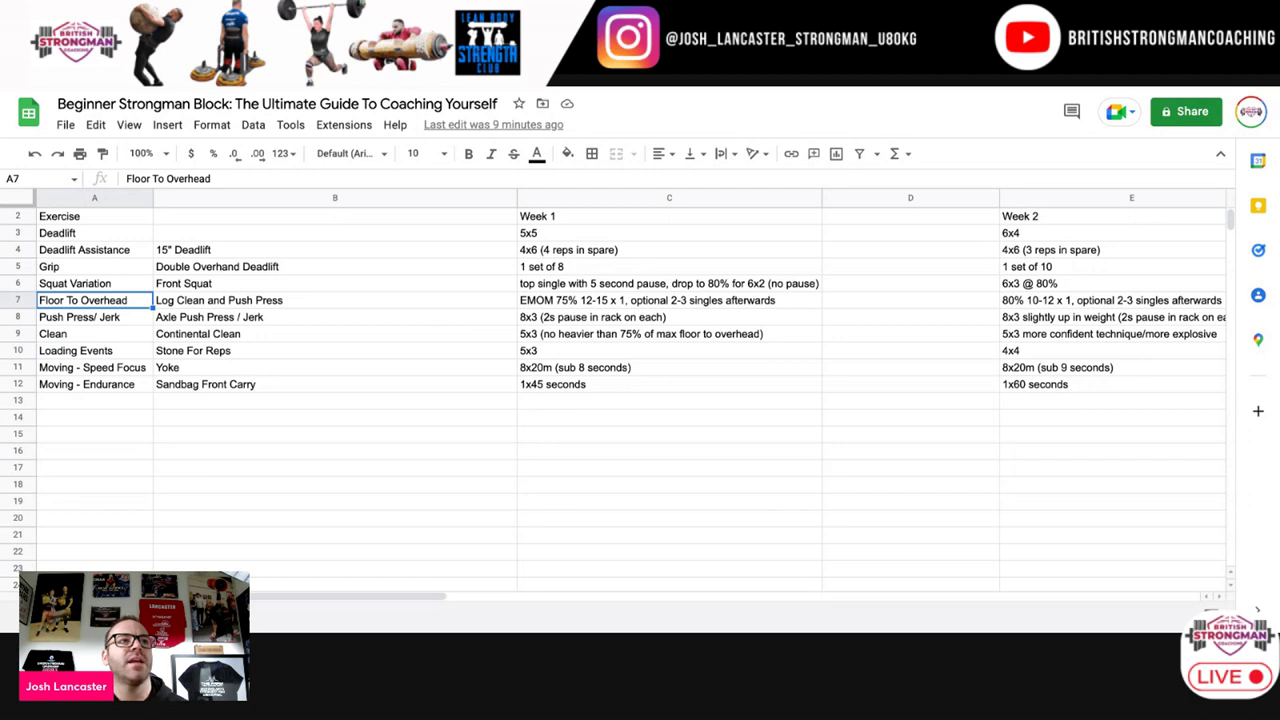
{"action": "left_click", "coordinate": [108, 255]}
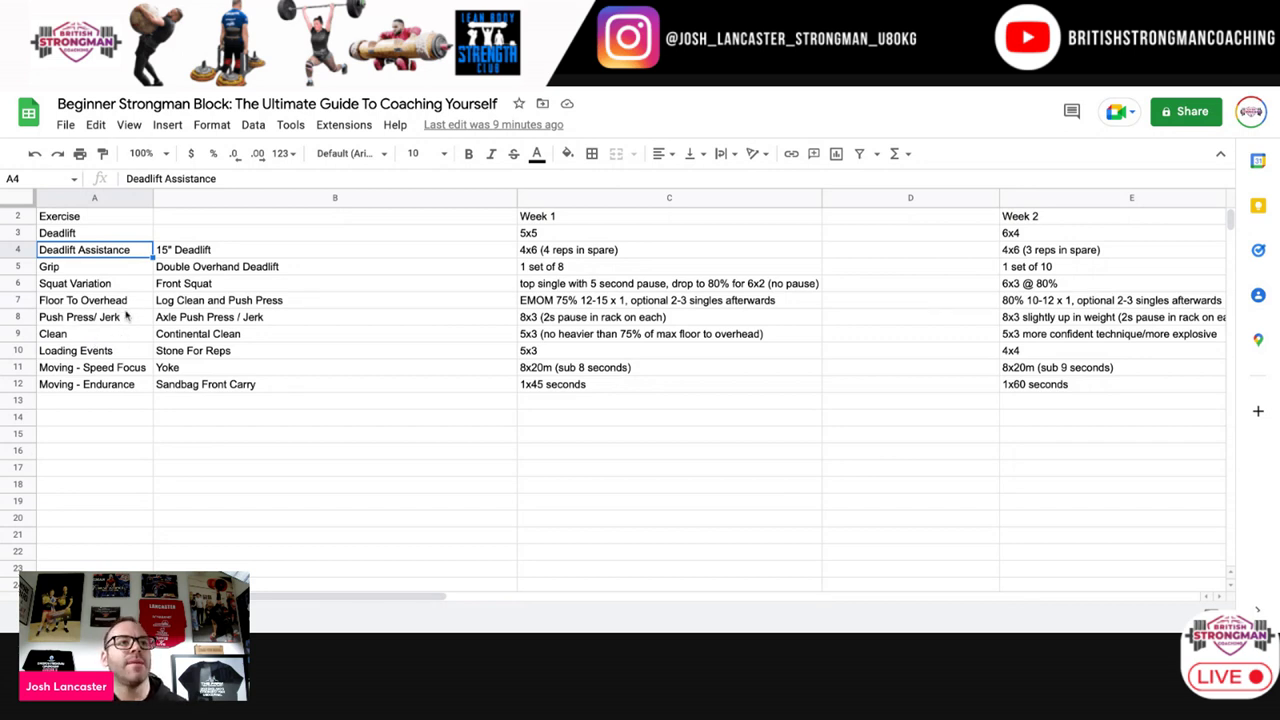
{"action": "left_click", "coordinate": [104, 351]}
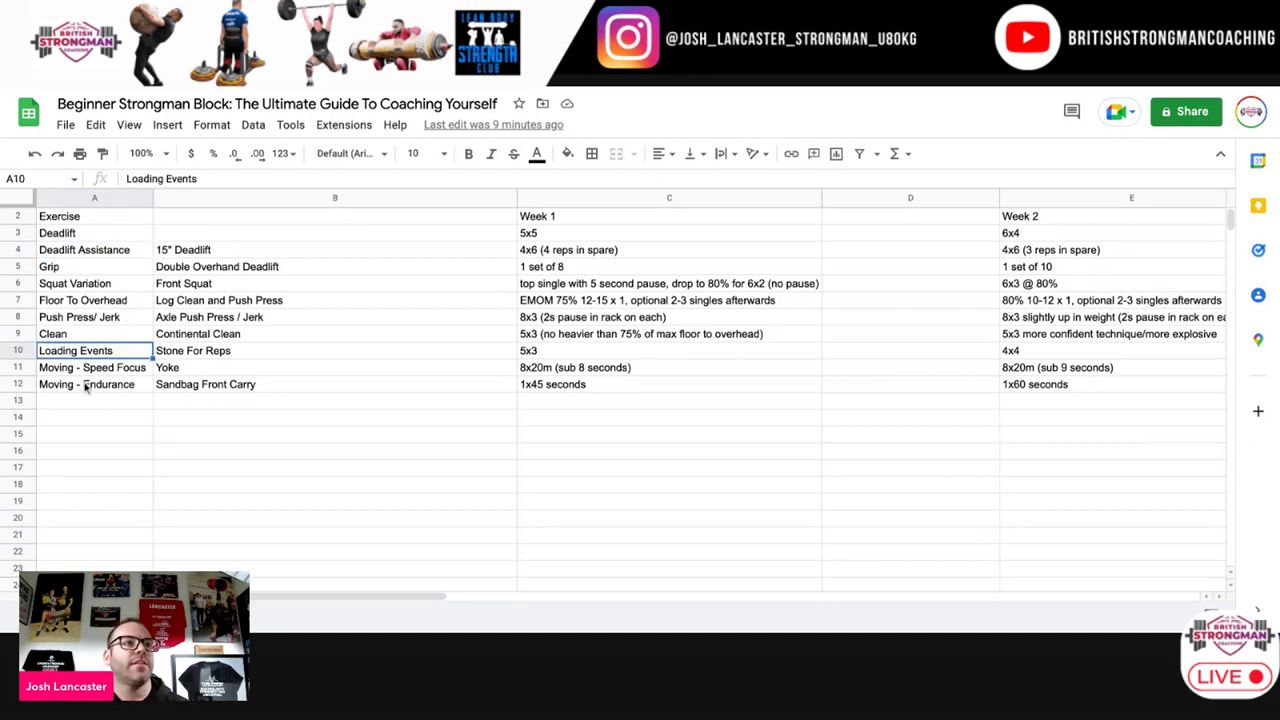
{"action": "left_click", "coordinate": [113, 285]}
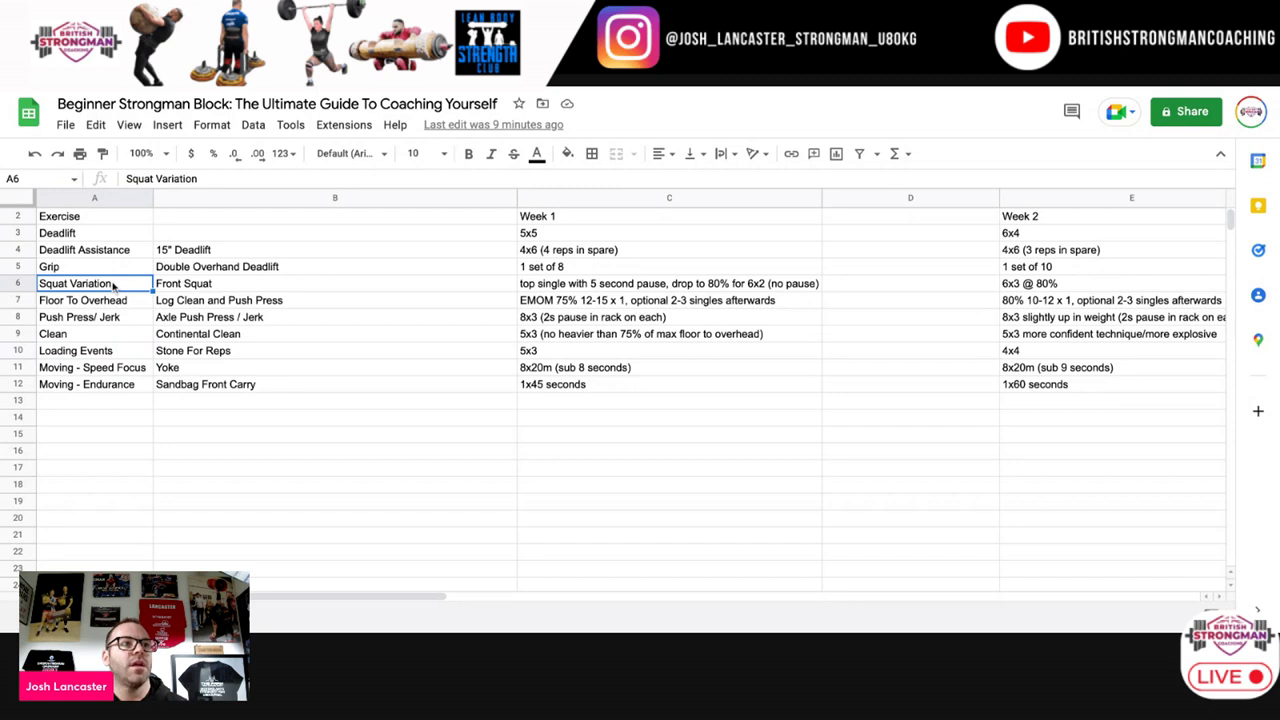
{"action": "left_click", "coordinate": [121, 339]}
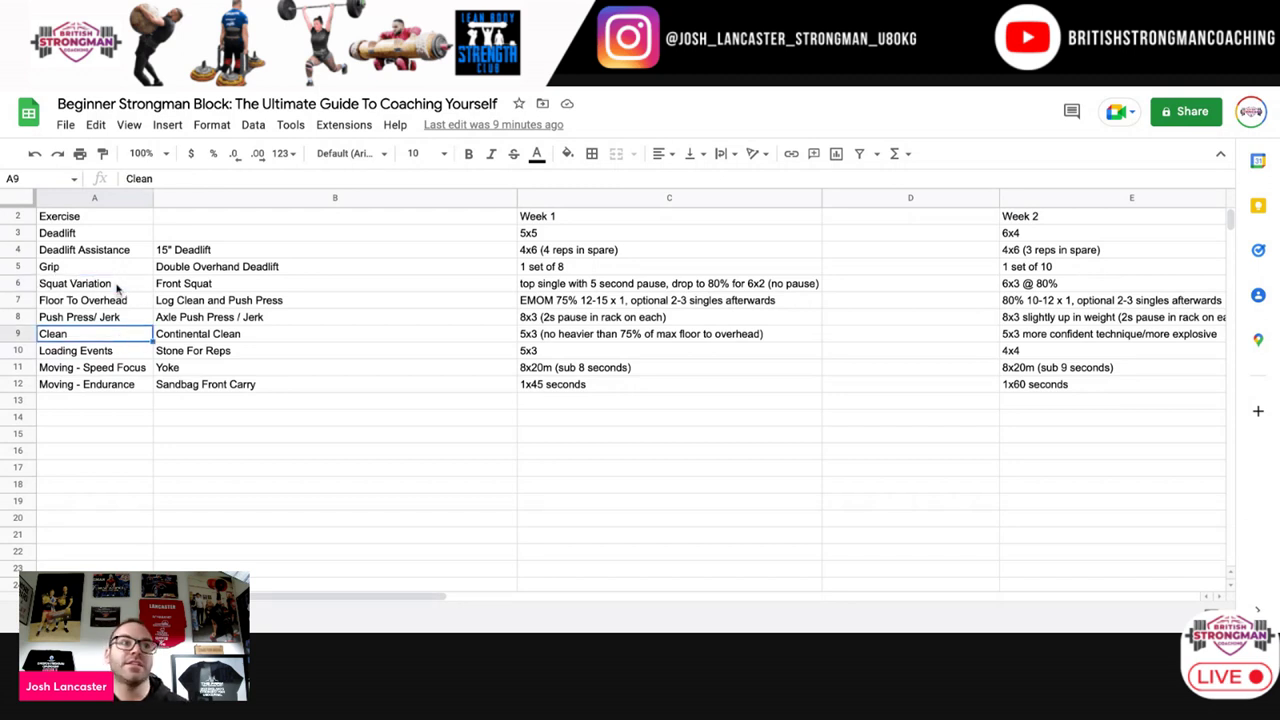
{"action": "left_click", "coordinate": [130, 371]}
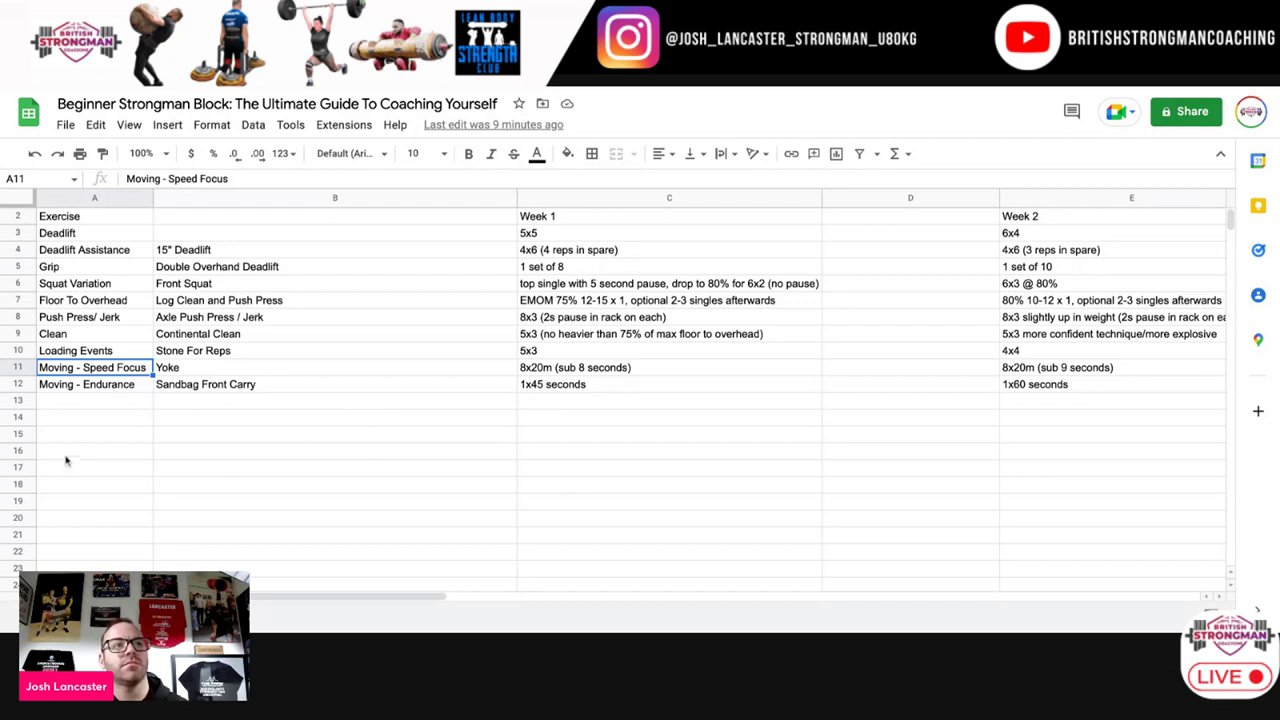
{"action": "left_click", "coordinate": [118, 390]}
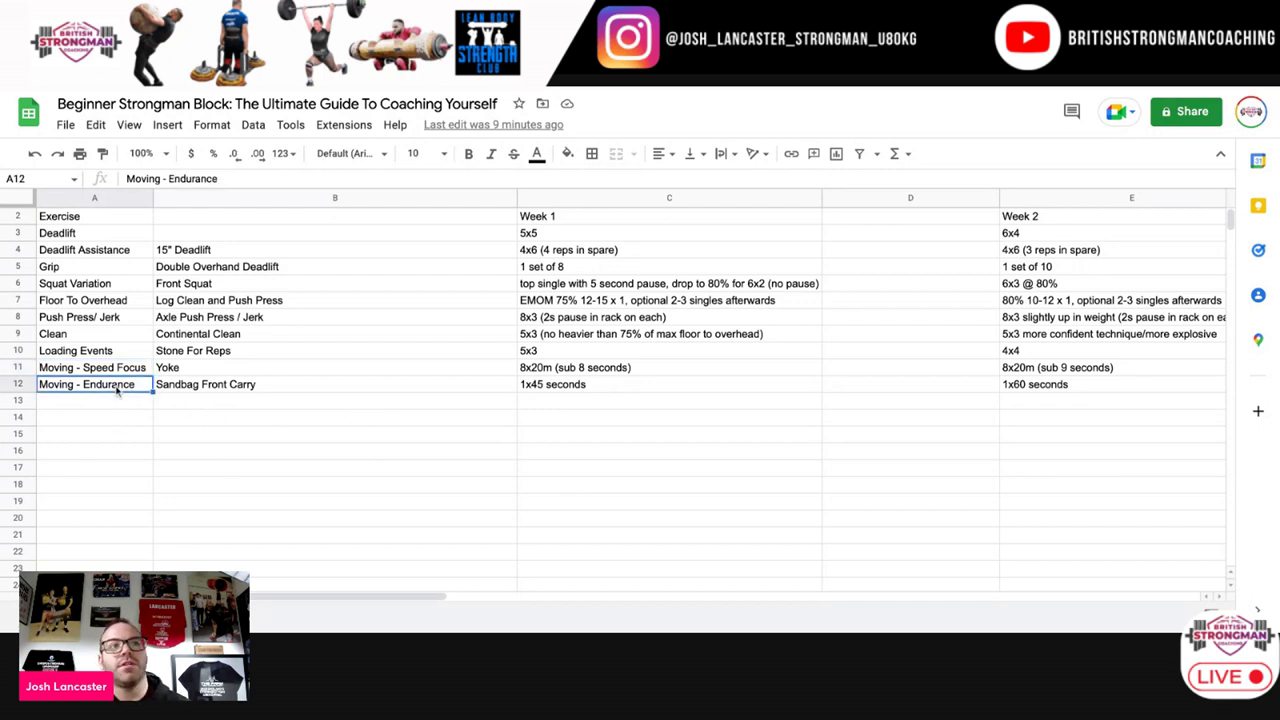
{"action": "key", "text": "Down"}
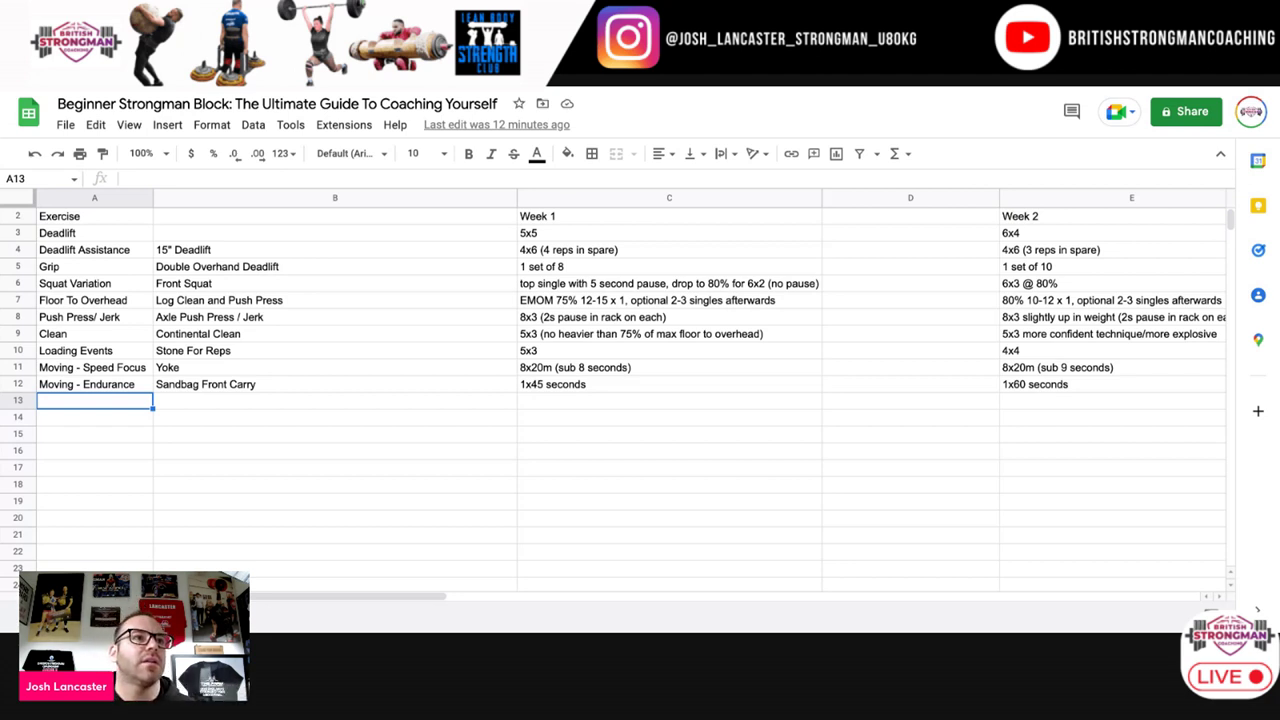
Step: Enter "Stiff Bar Deadlift" in B3 as the exercise choice for the Deadlift row
{"action": "left_click", "coordinate": [184, 233]}
{"action": "scroll", "coordinate": [245, 387], "scroll_direction": "up", "scroll_amount": 1}
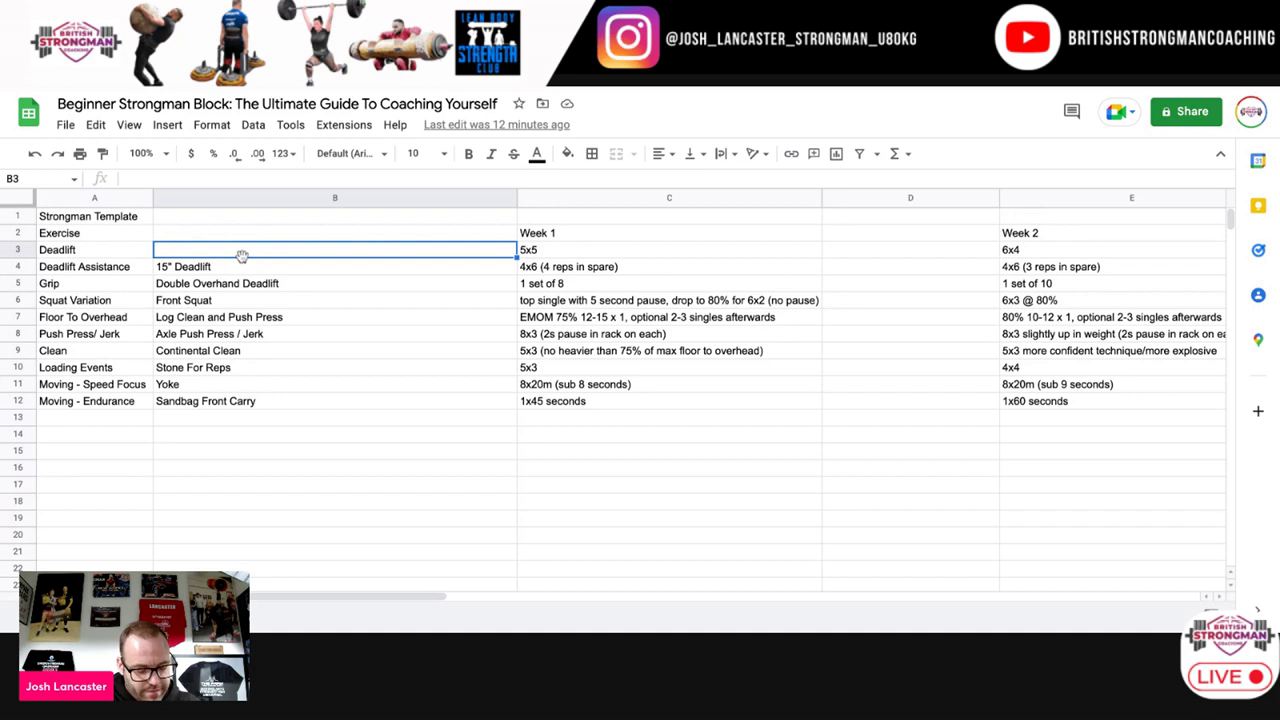
{"action": "type", "text": "Stiff Bar D"}
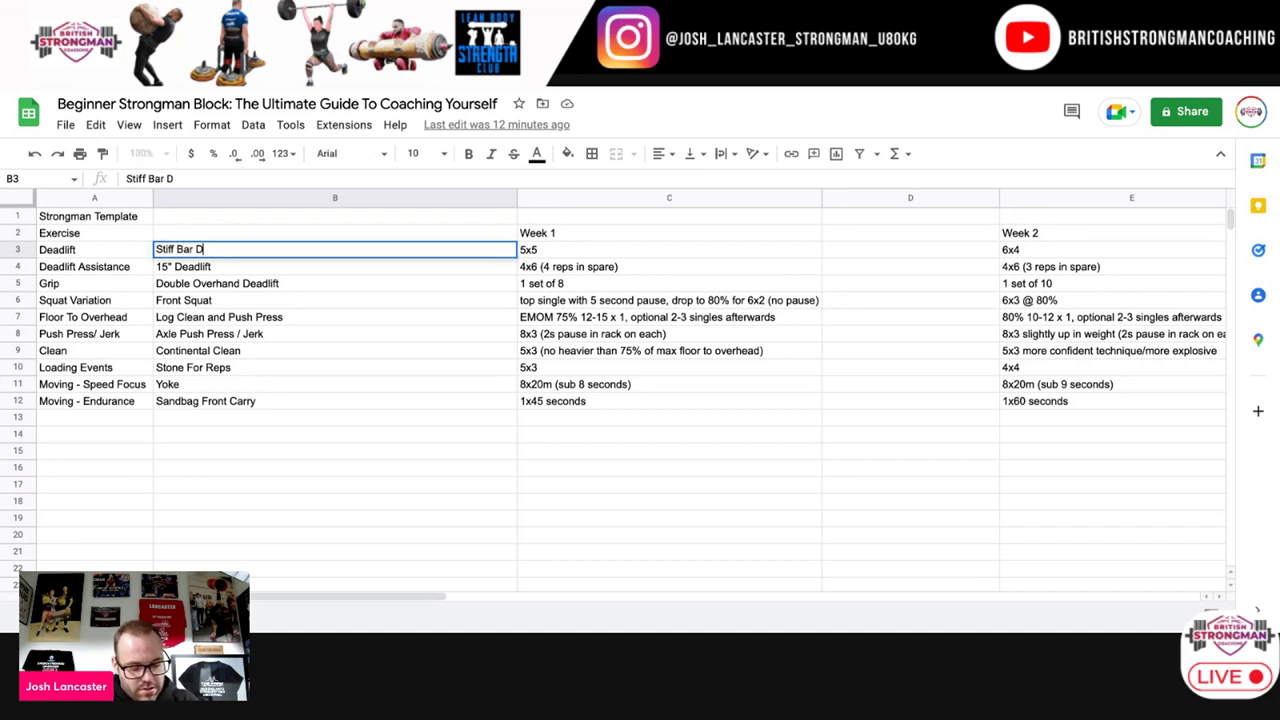
{"action": "type", "text": "eadlift"}
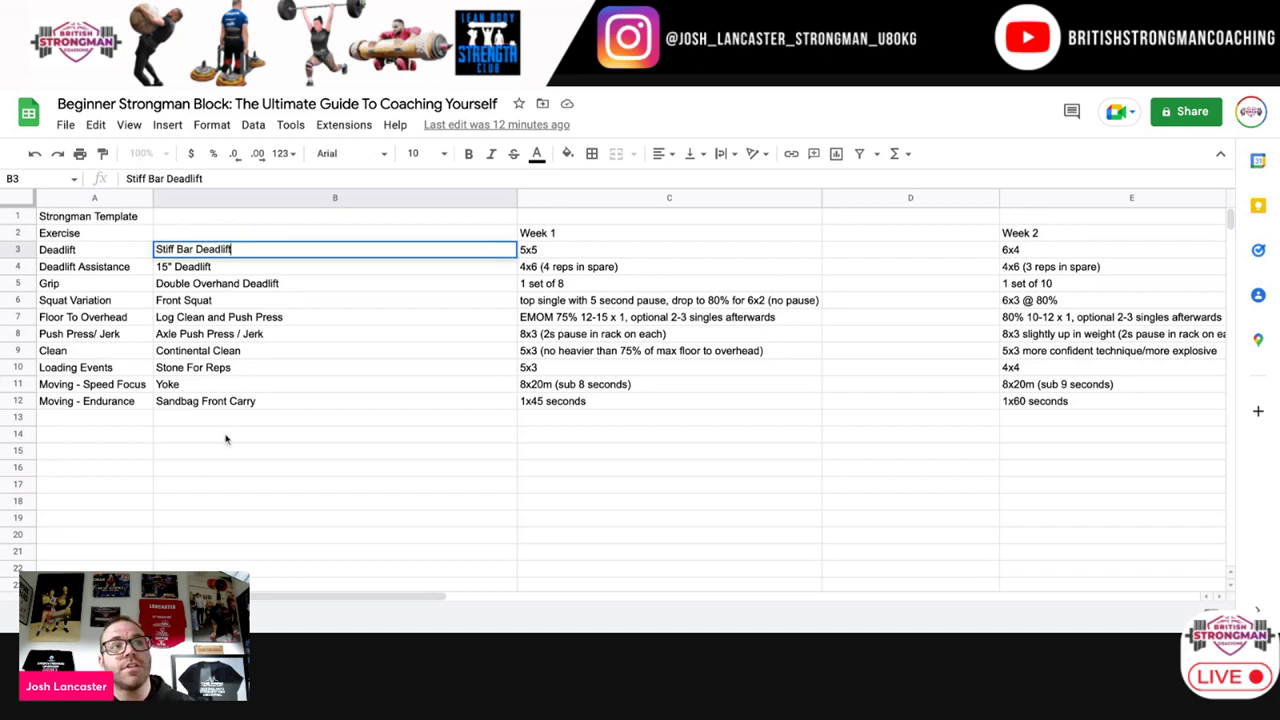
{"action": "left_click", "coordinate": [228, 436]}
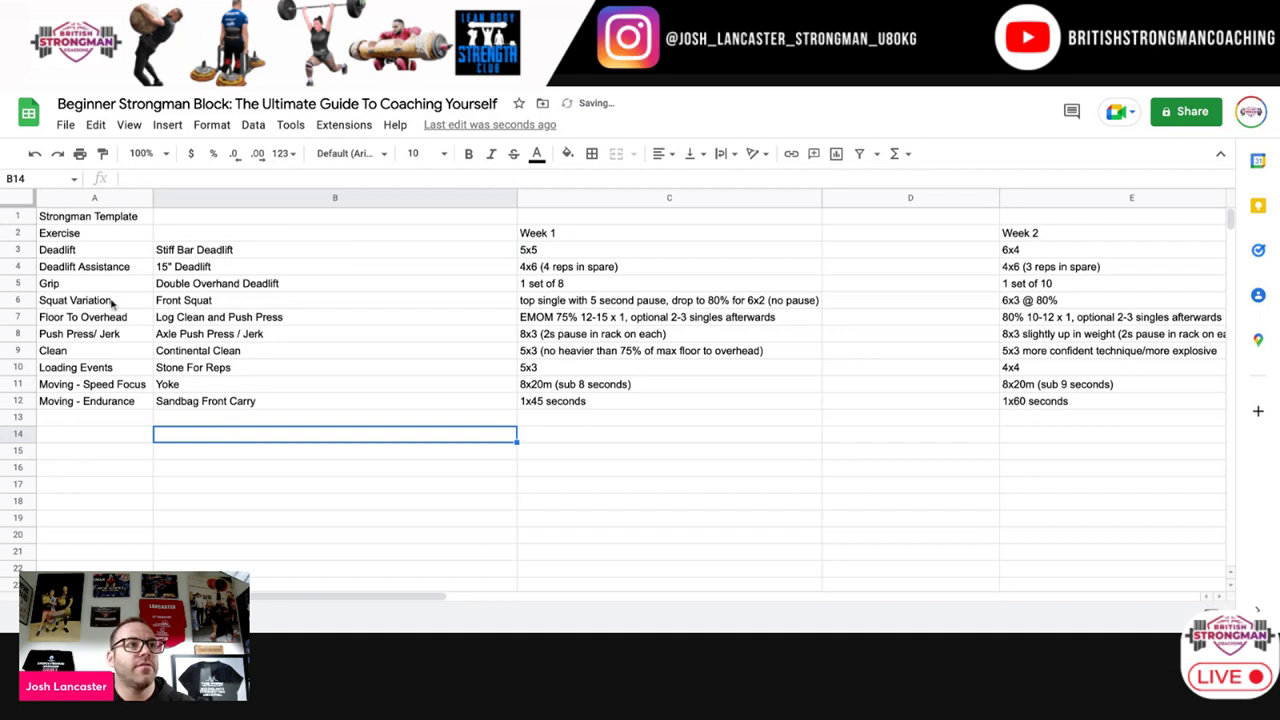
Step: Look over the chosen exercises in column B from Continental Clean down to Sandbag Front Carry
{"action": "left_click", "coordinate": [284, 421]}
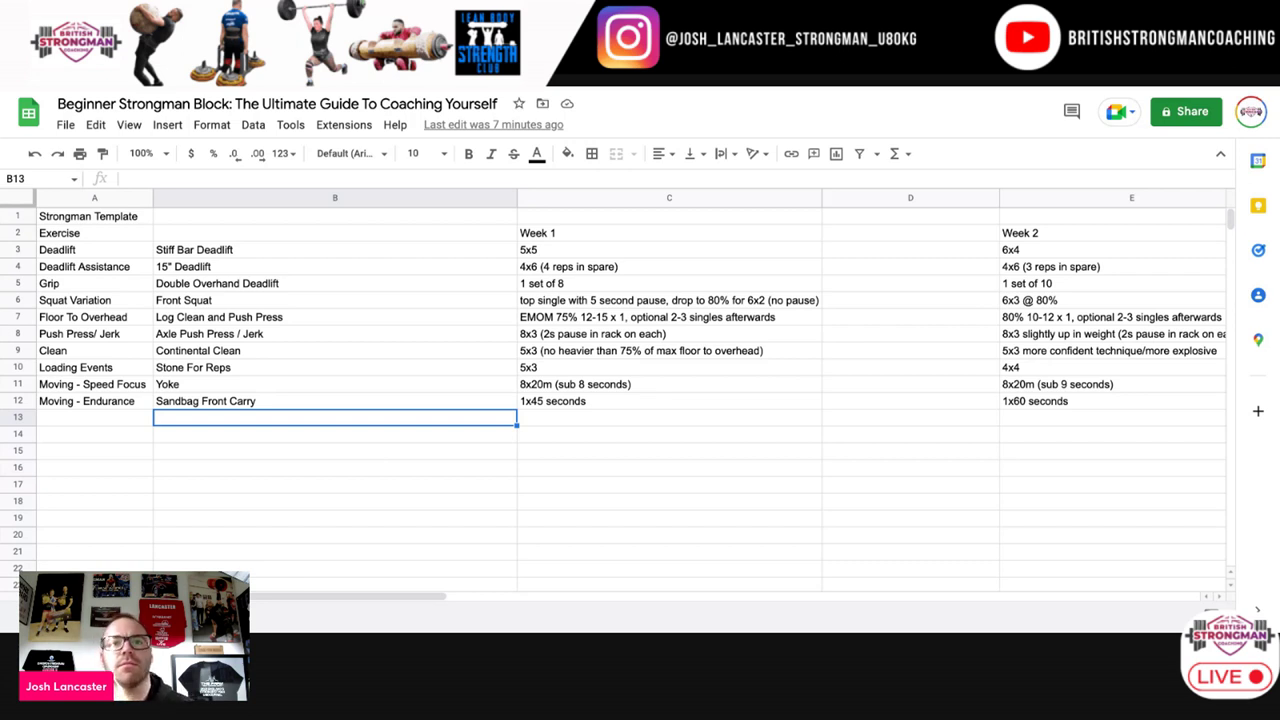
{"action": "left_click", "coordinate": [363, 404]}
{"action": "left_click", "coordinate": [354, 384]}
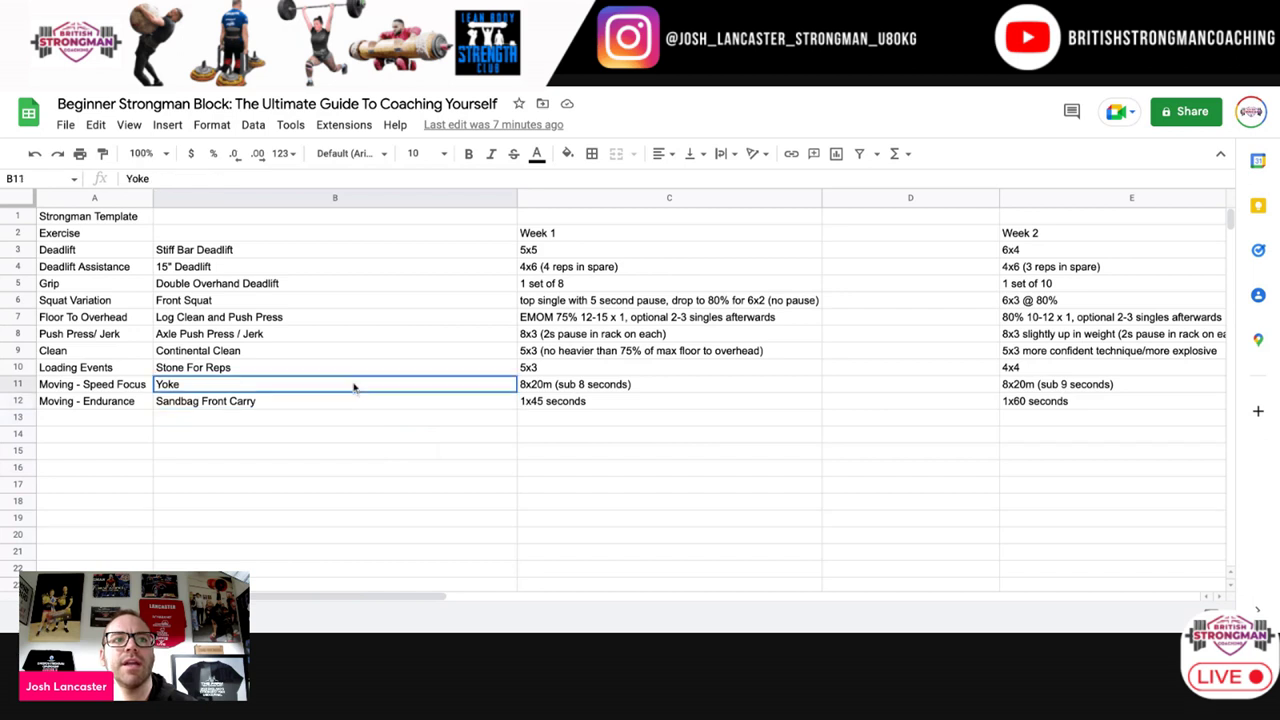
{"action": "left_click", "coordinate": [351, 356]}
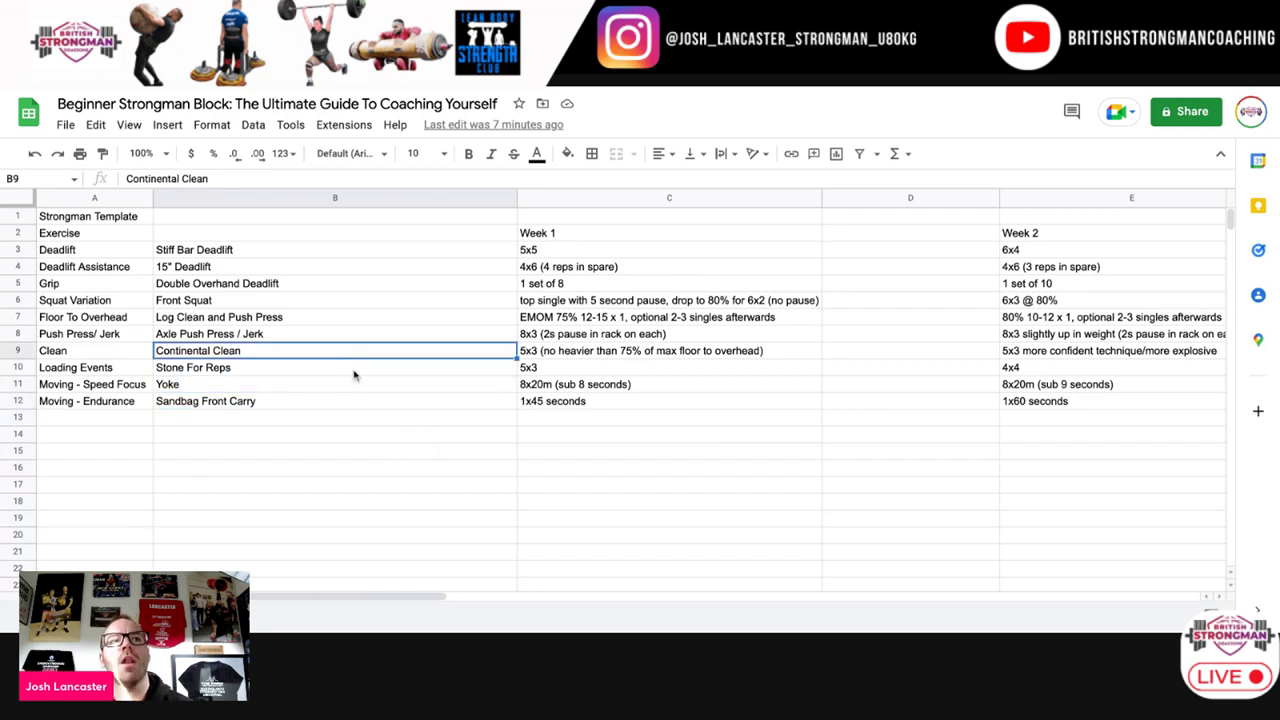
{"action": "left_click", "coordinate": [354, 372]}
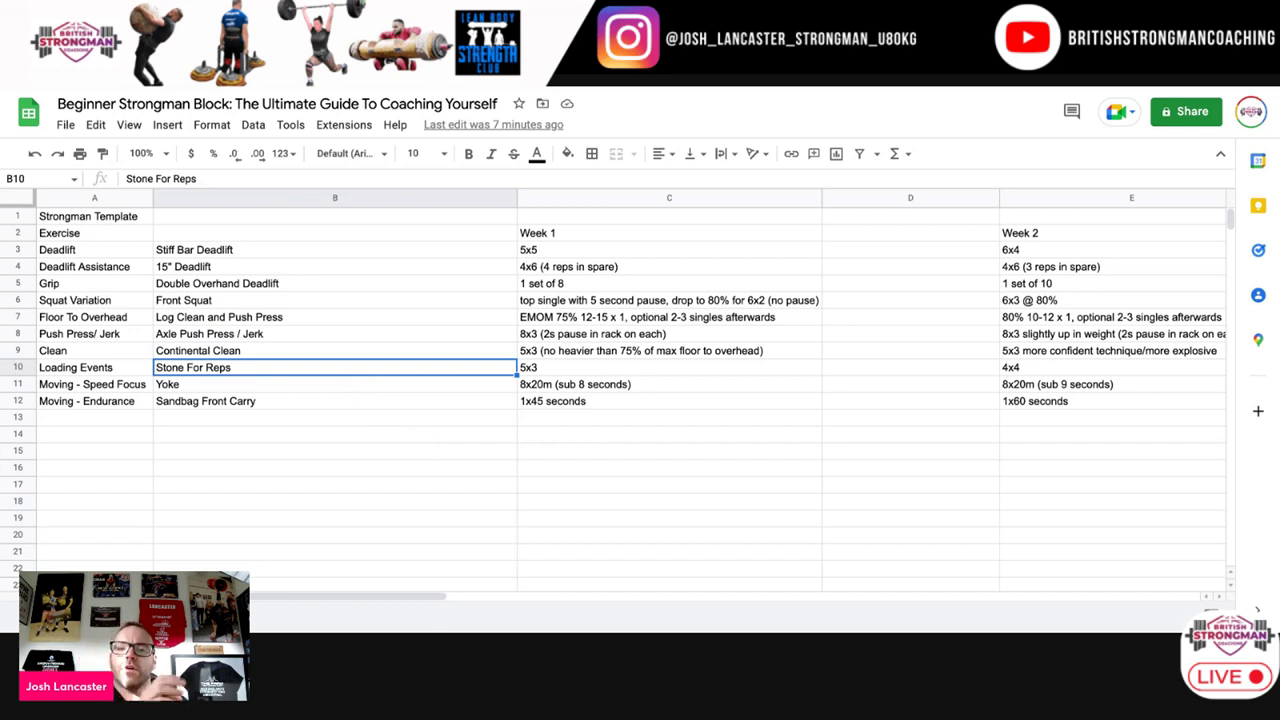
{"action": "left_click", "coordinate": [250, 387]}
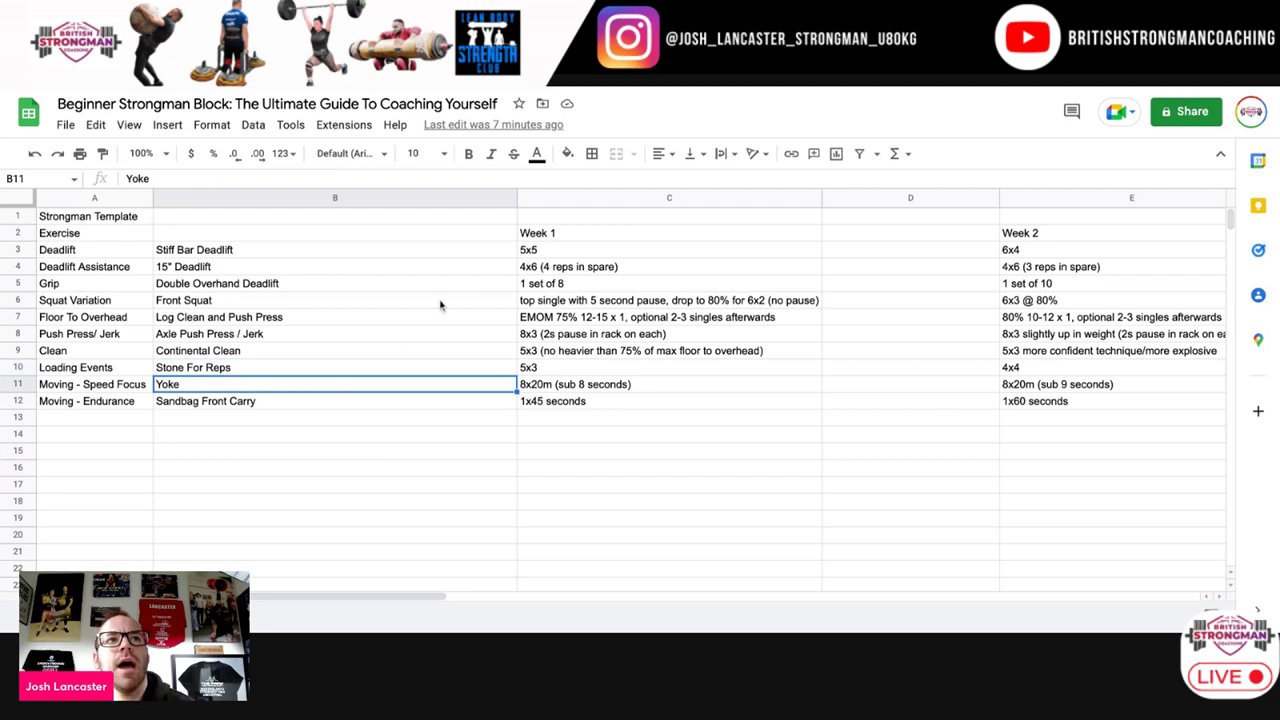
{"action": "left_click", "coordinate": [295, 419]}
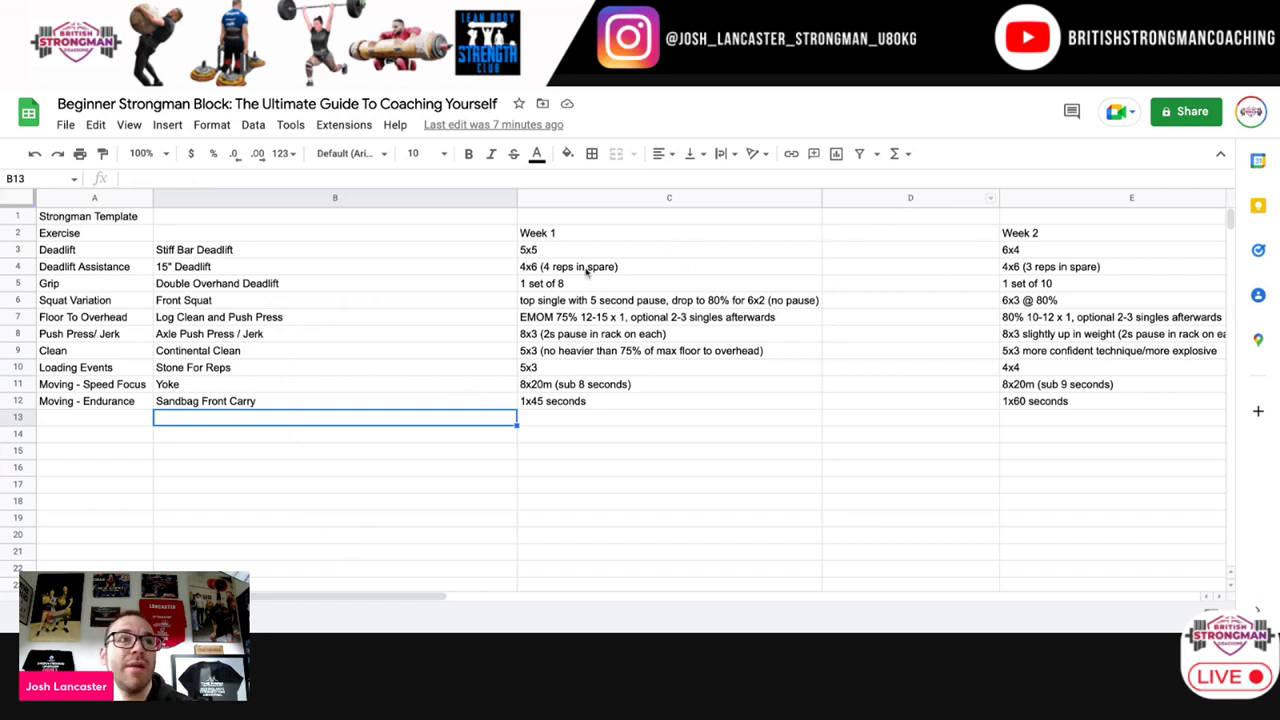
Step: Add the heading "Cue:" in D2, beside the Week 1 prescriptions
{"action": "left_click", "coordinate": [889, 256]}
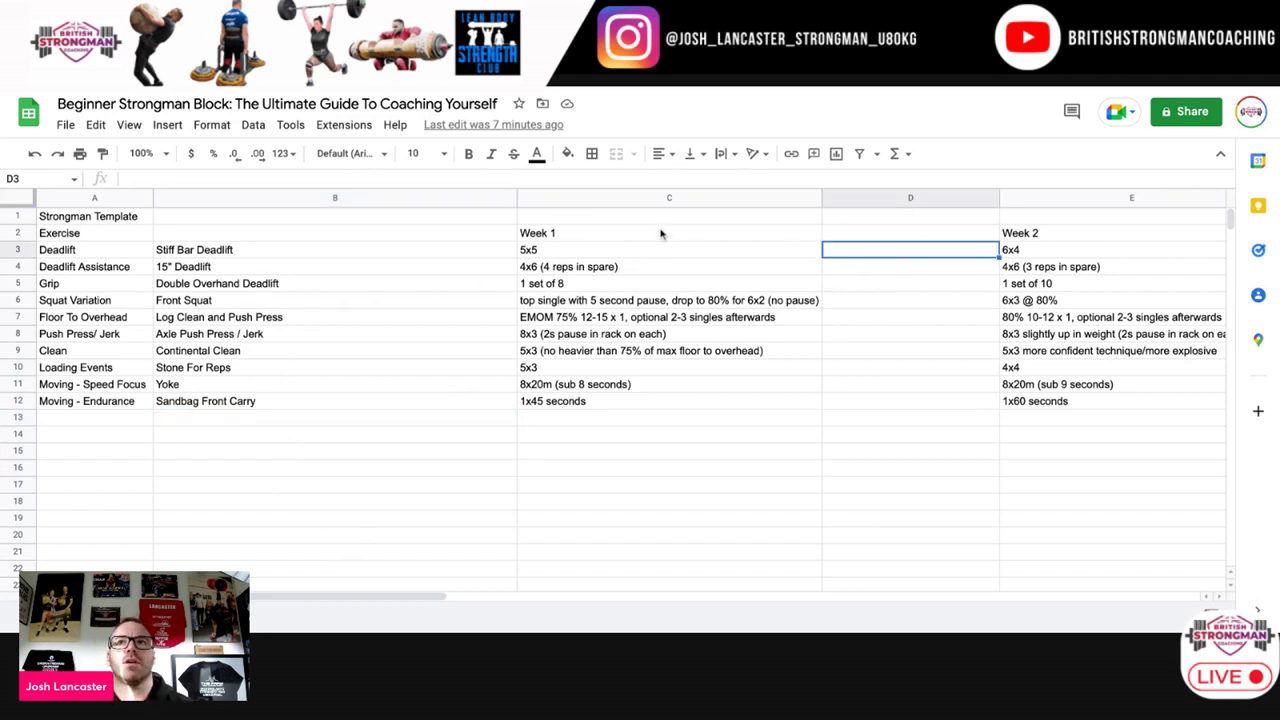
{"action": "left_click", "coordinate": [387, 254]}
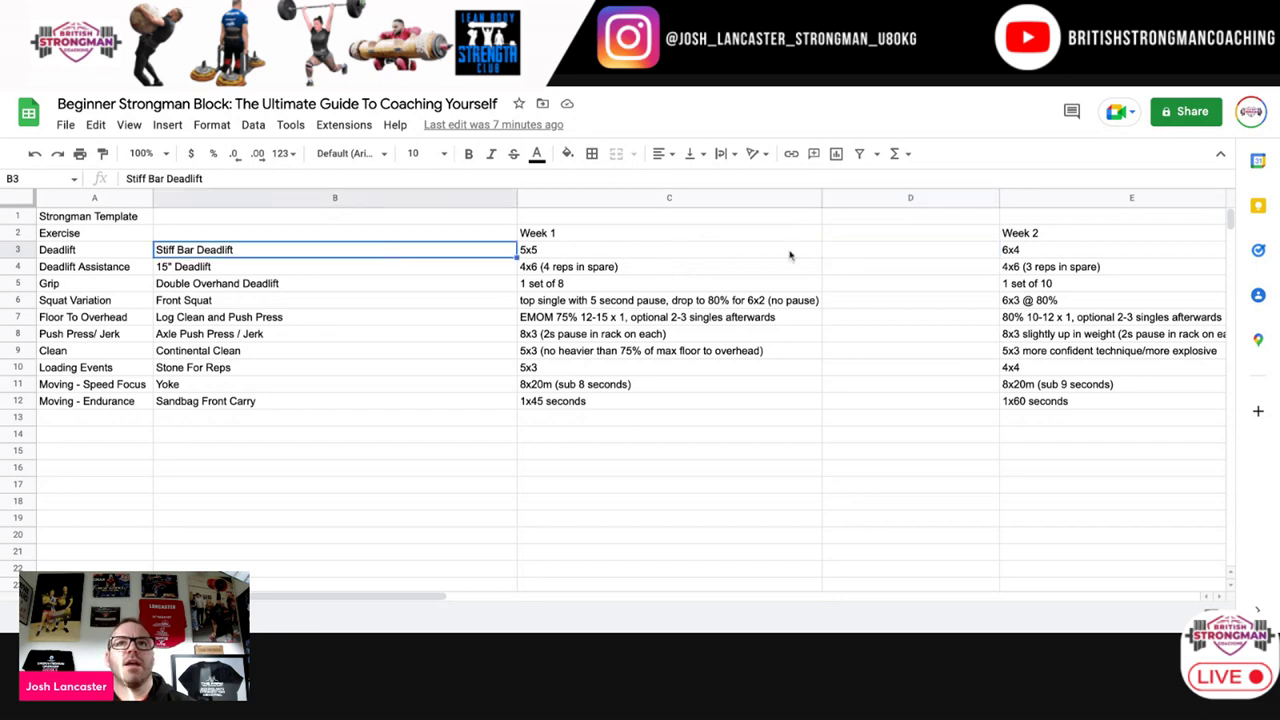
{"action": "left_click", "coordinate": [879, 251]}
{"action": "left_click", "coordinate": [901, 230]}
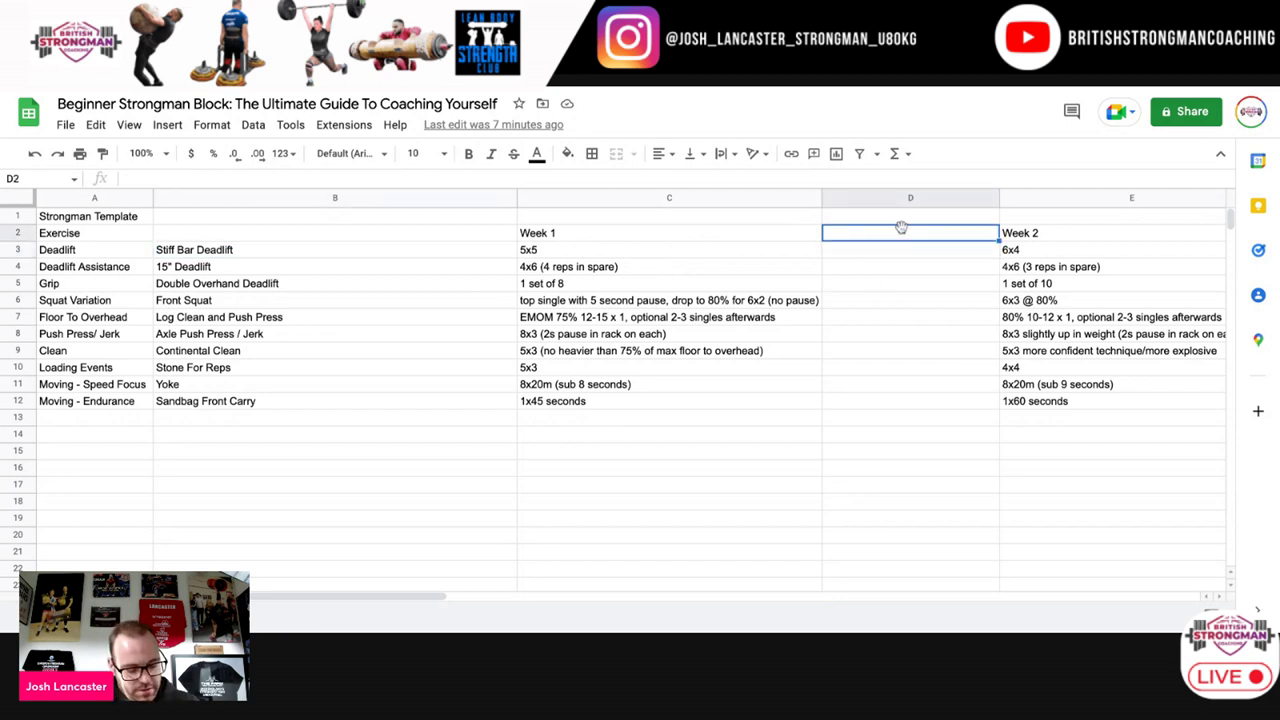
{"action": "type", "text": "CUe:"}
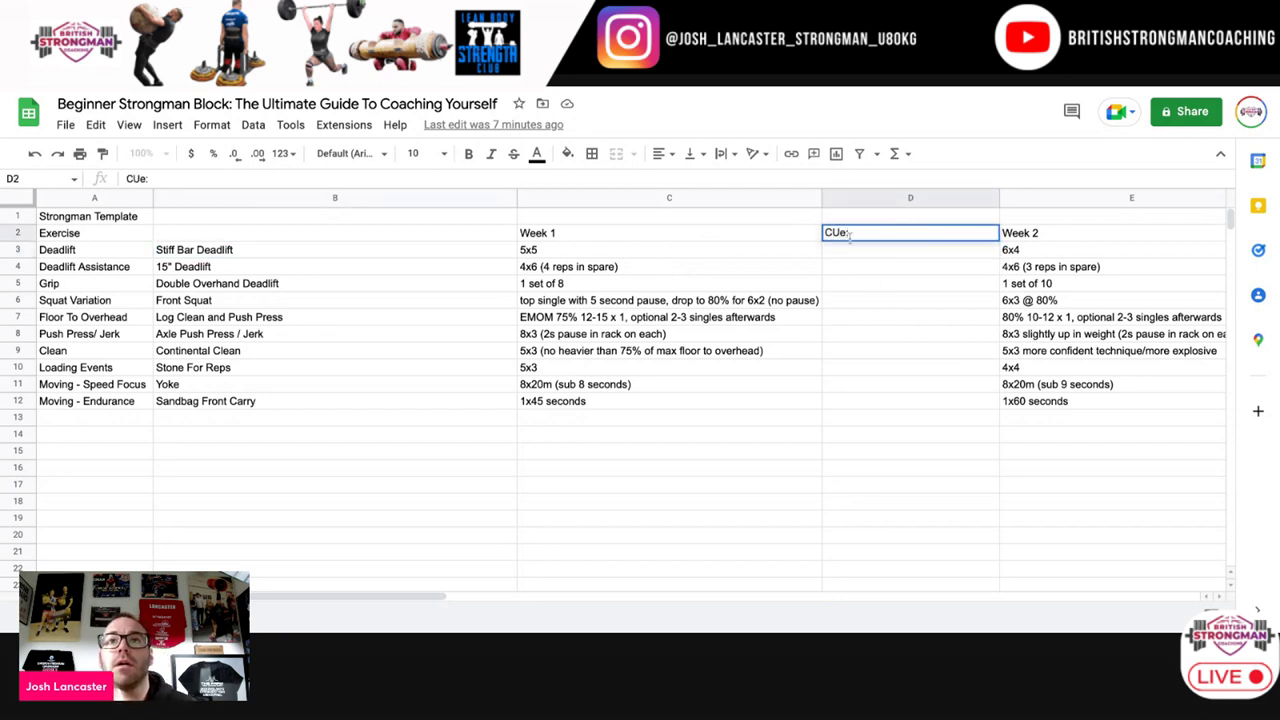
{"action": "left_click", "coordinate": [838, 232]}
{"action": "key", "text": "BackSpace"}
{"action": "type", "text": "u"}
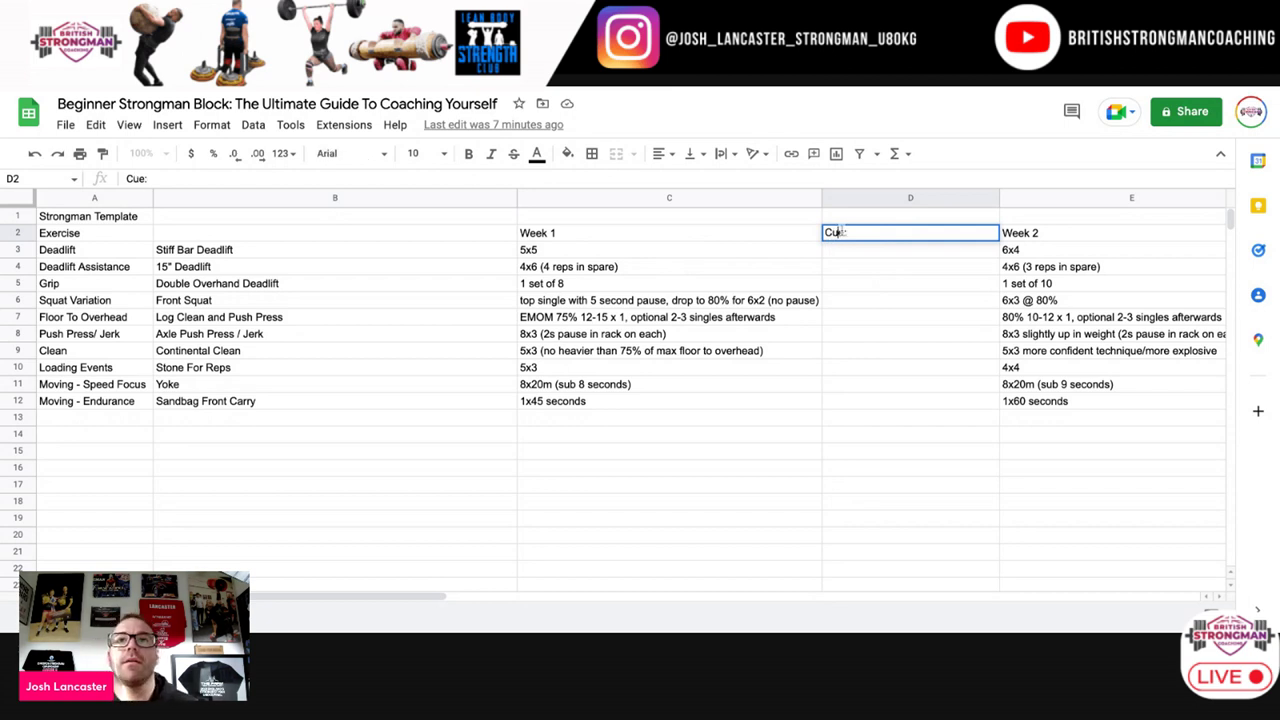
Step: Enter the Week 1 cue "lockout as fast as speed off the floor" for the Deadlift row in D3
{"action": "left_click", "coordinate": [863, 252]}
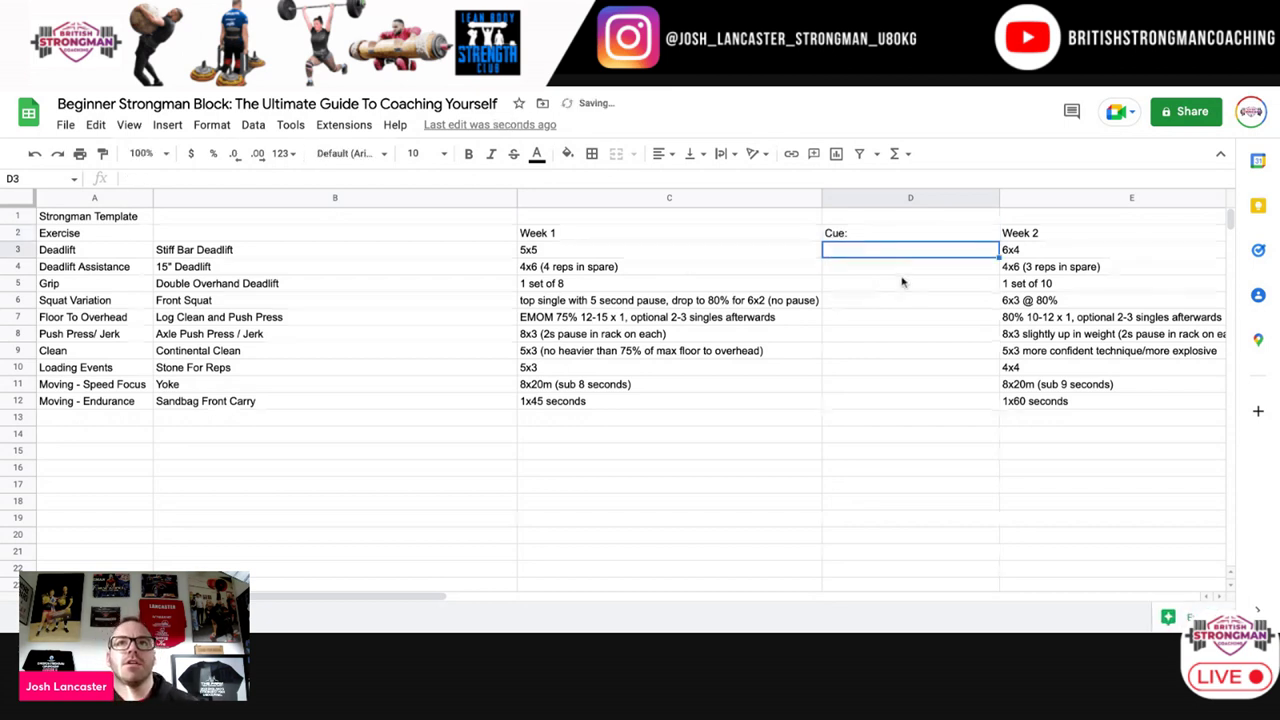
{"action": "type", "text": "l"}
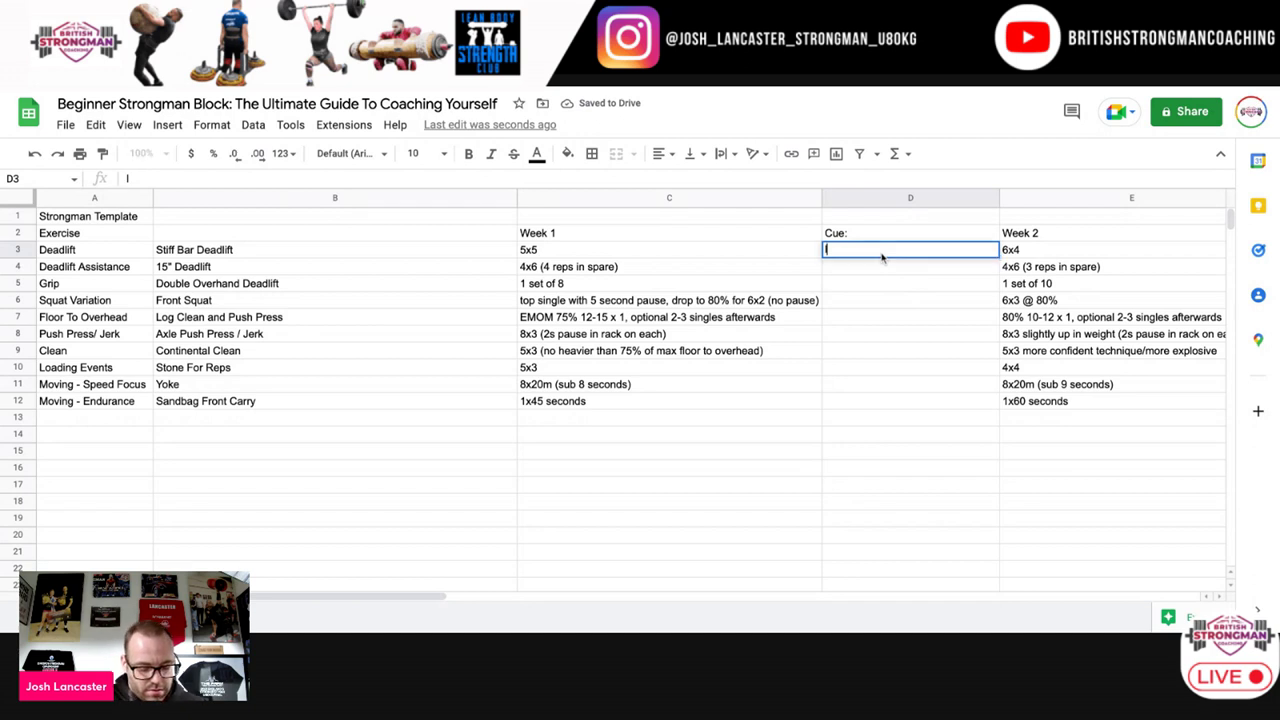
{"action": "type", "text": "ockout as smooth"}
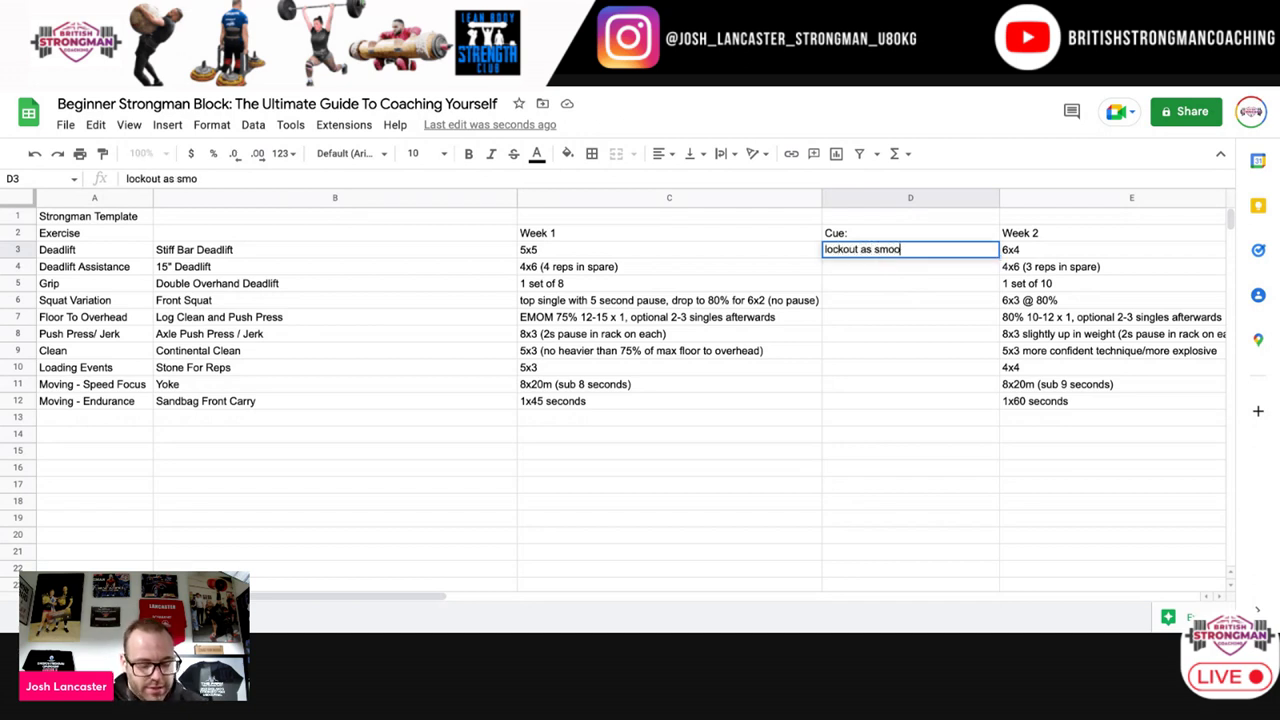
{"action": "key", "text": "BackSpace"}
{"action": "key", "text": "BackSpace"}
{"action": "key", "text": "BackSpace"}
{"action": "key", "text": "BackSpace"}
{"action": "key", "text": "BackSpace"}
{"action": "key", "text": "BackSpace"}
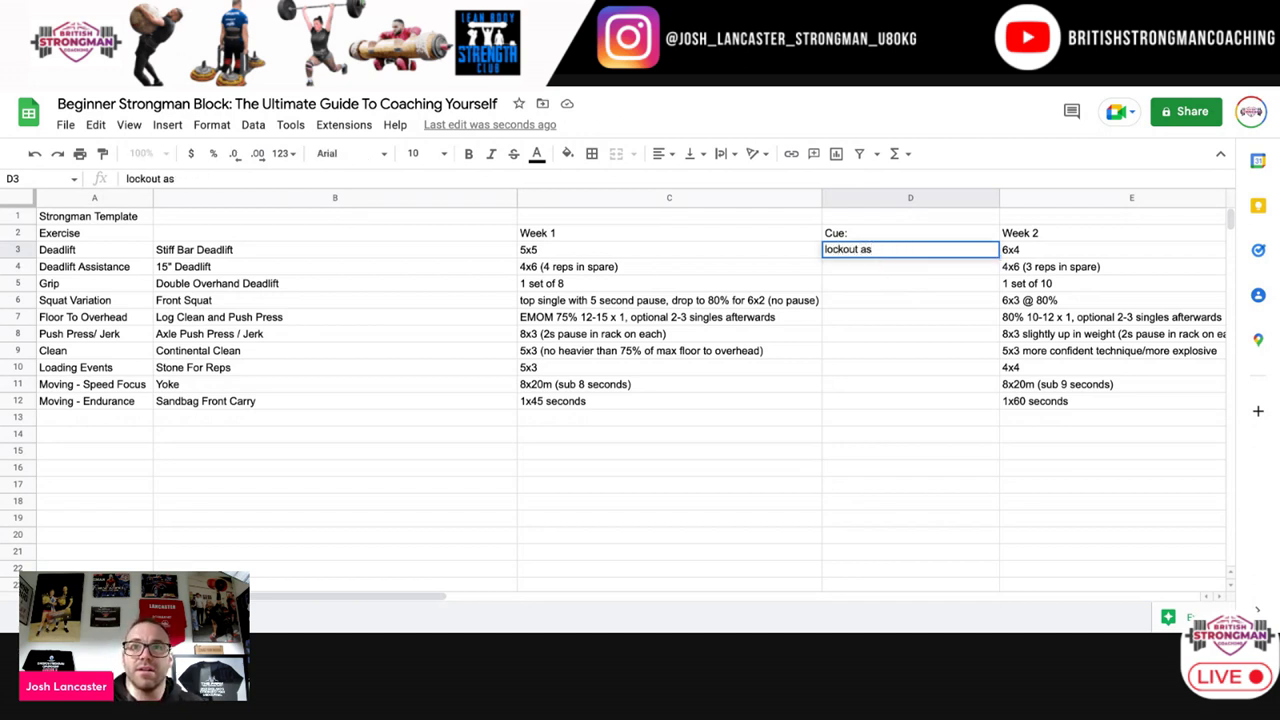
{"action": "type", "text": "fast as sp"}
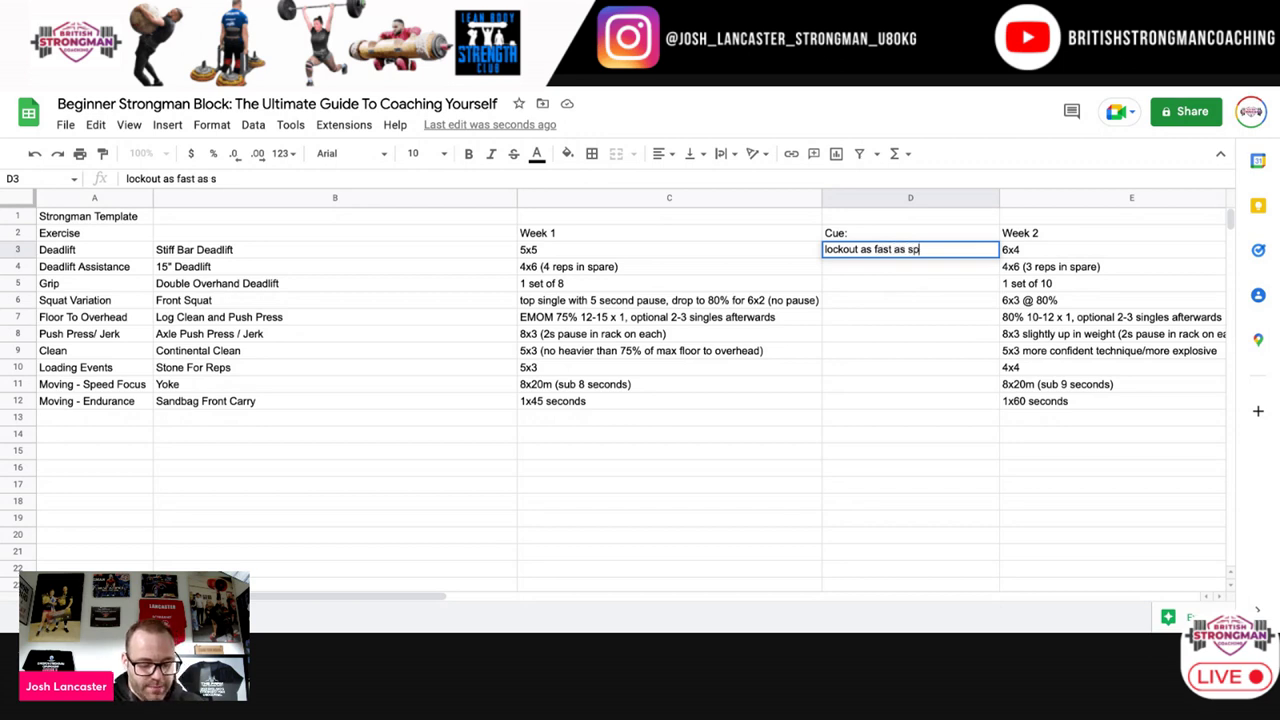
{"action": "type", "text": "eed off the"}
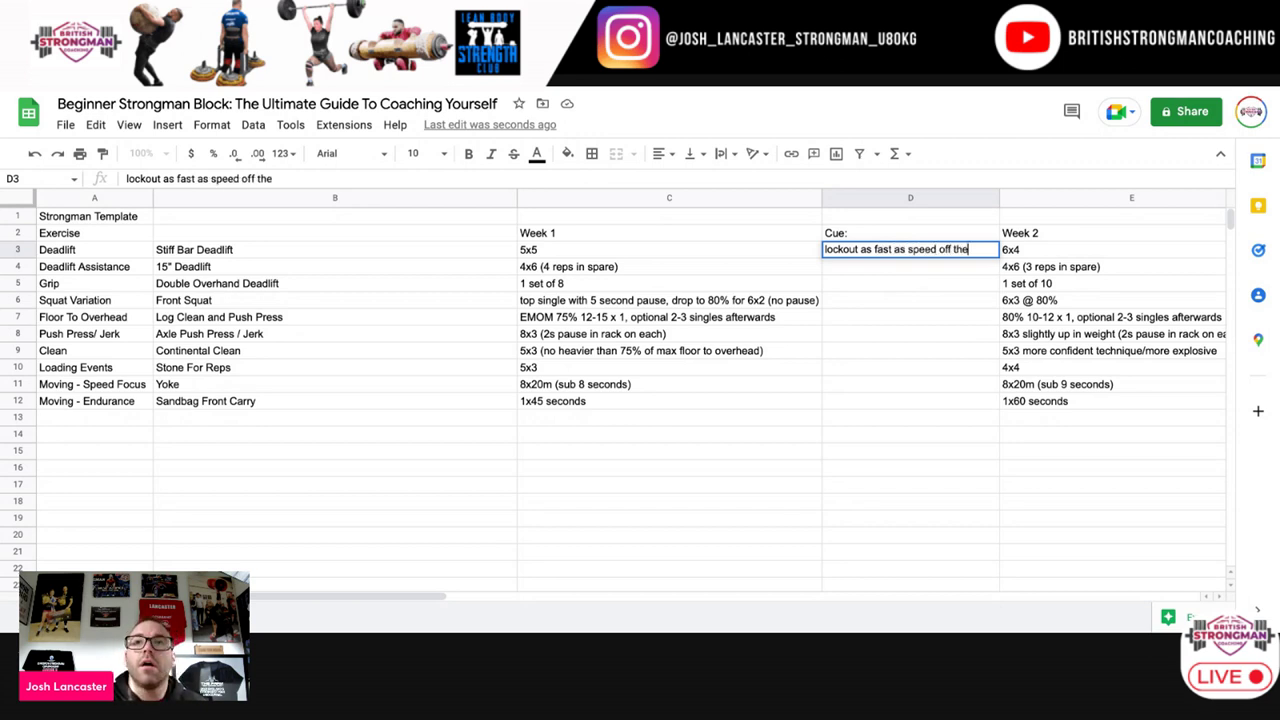
{"action": "type", "text": " floor"}
{"action": "key", "text": "Return"}
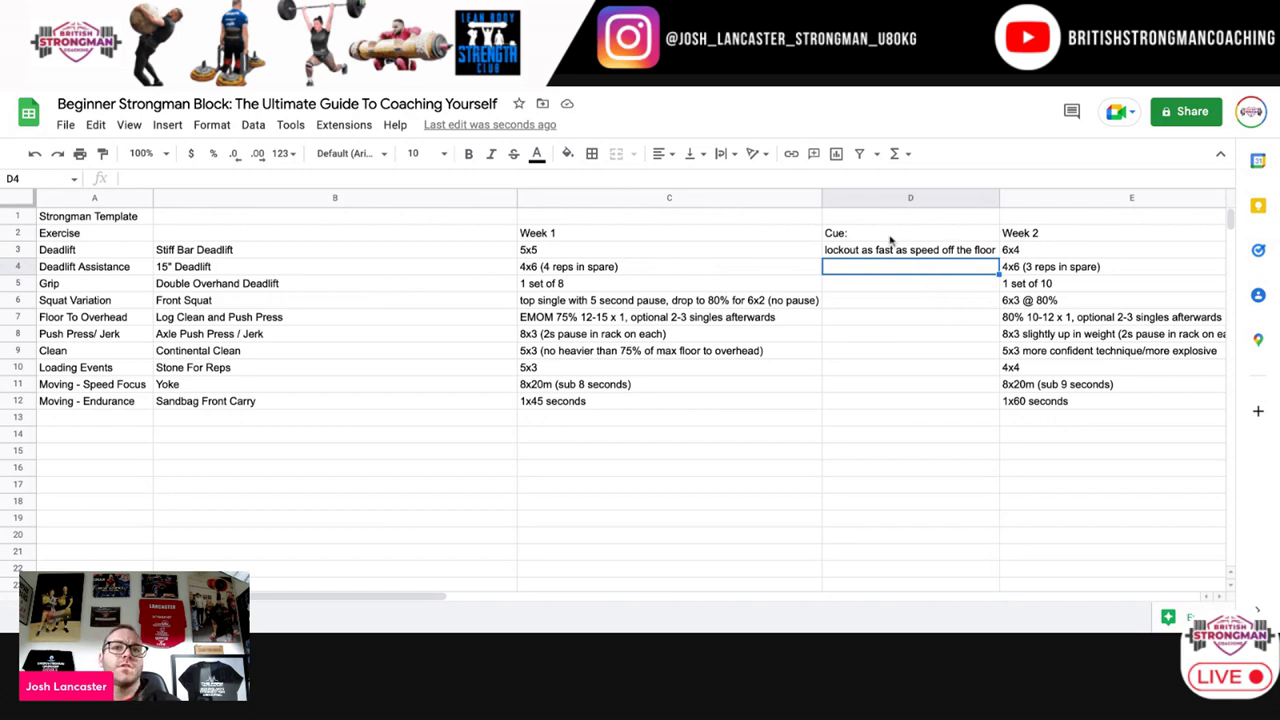
Step: Enter "try feet wider over course of sets, assess strongest position" as the Deadlift Assistance cue in D4, and widen column D to fit
{"action": "left_click", "coordinate": [921, 252]}
{"action": "left_click", "coordinate": [887, 266]}
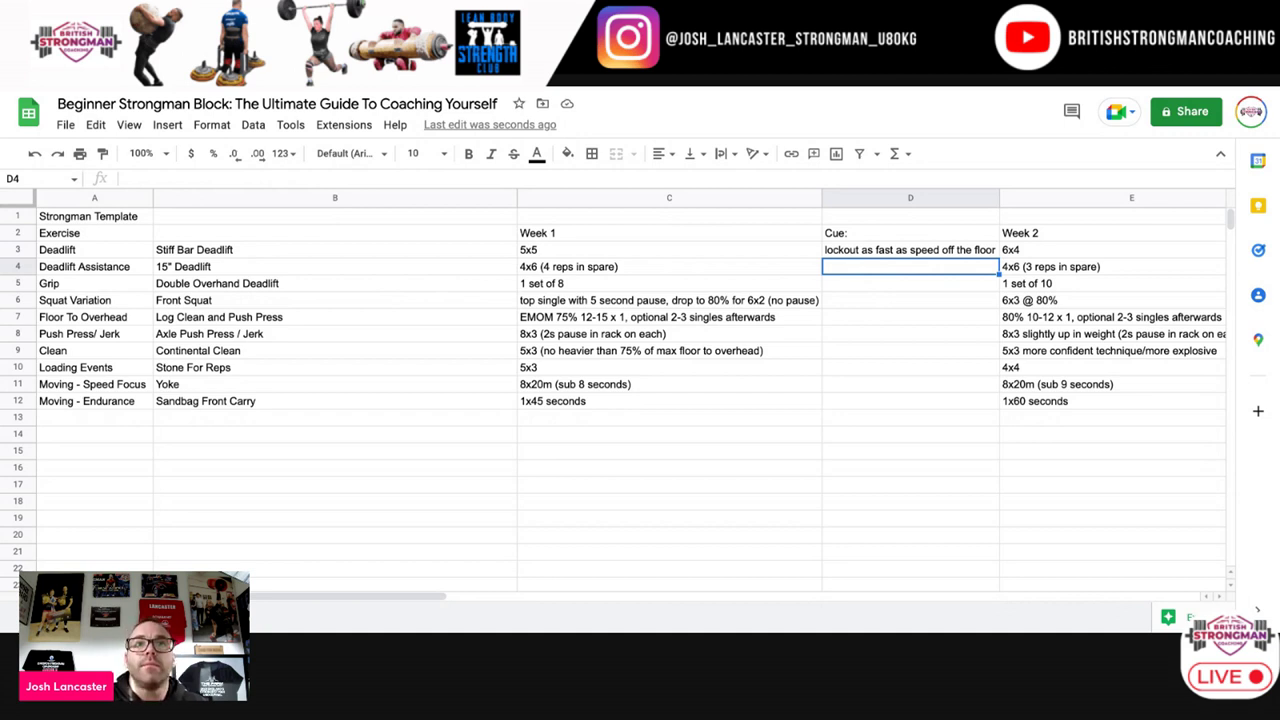
{"action": "type", "text": "try feet wid"}
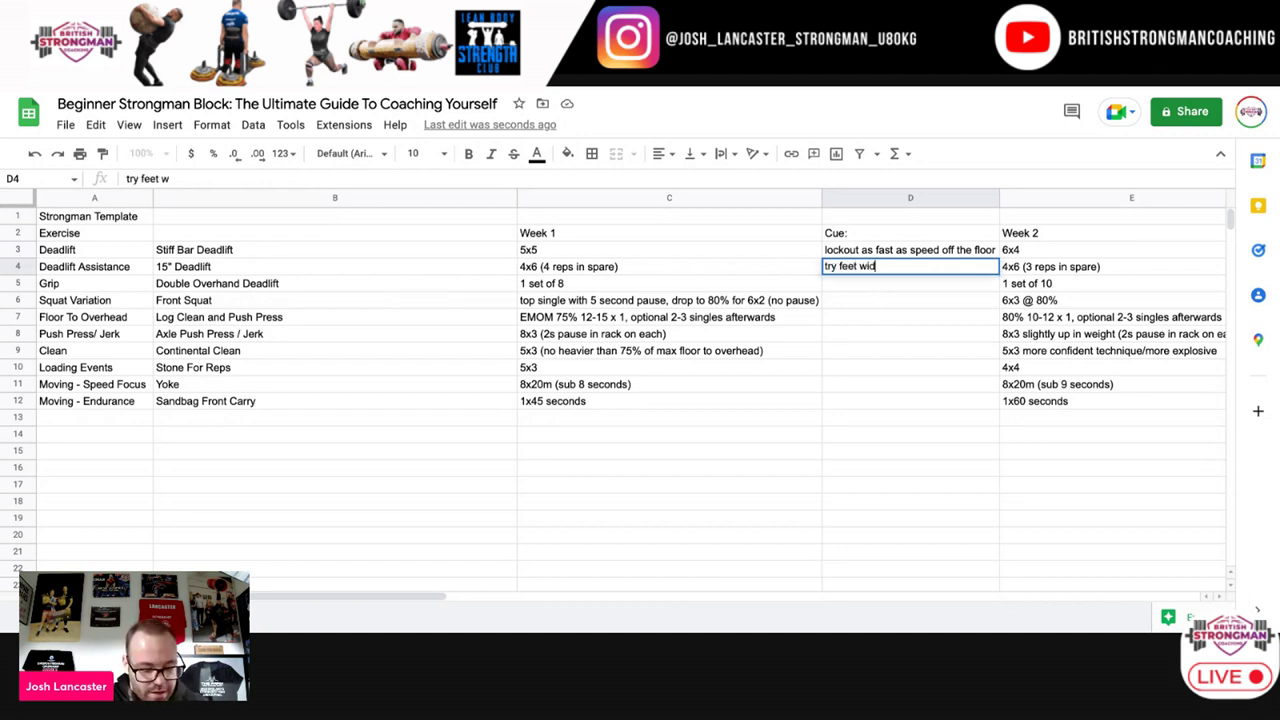
{"action": "type", "text": "er over cour"}
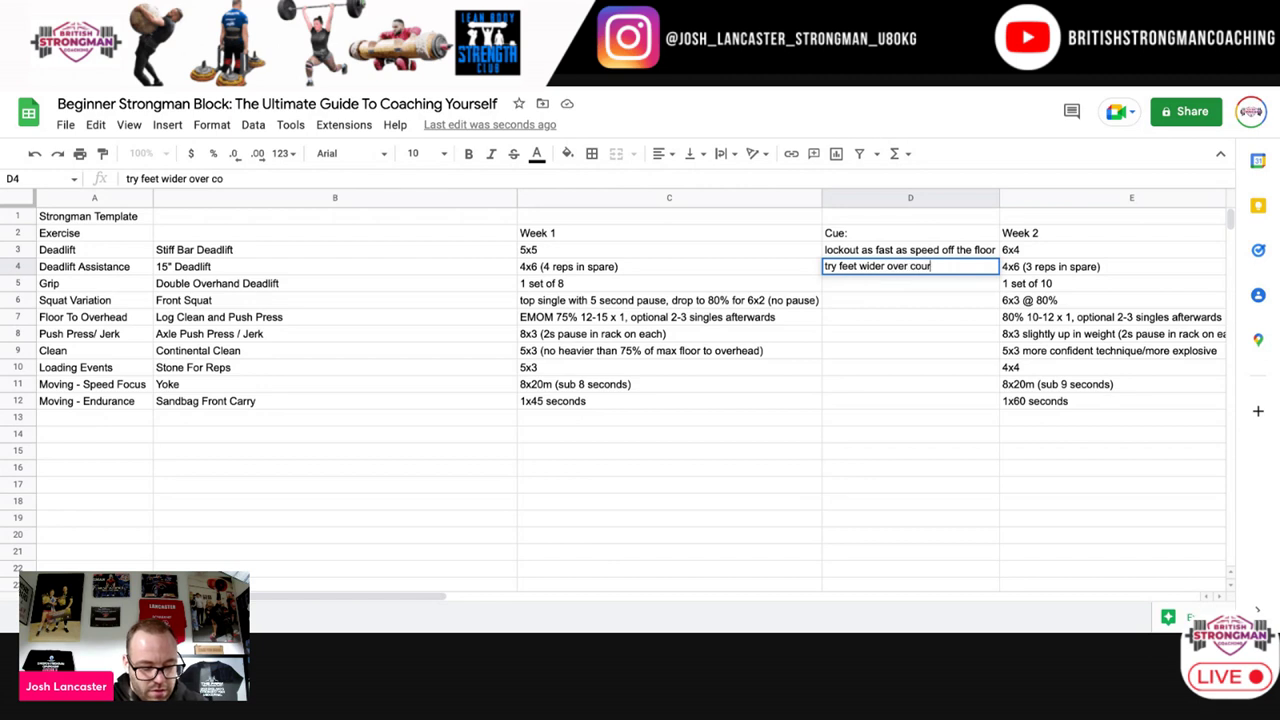
{"action": "type", "text": "se of sets, "}
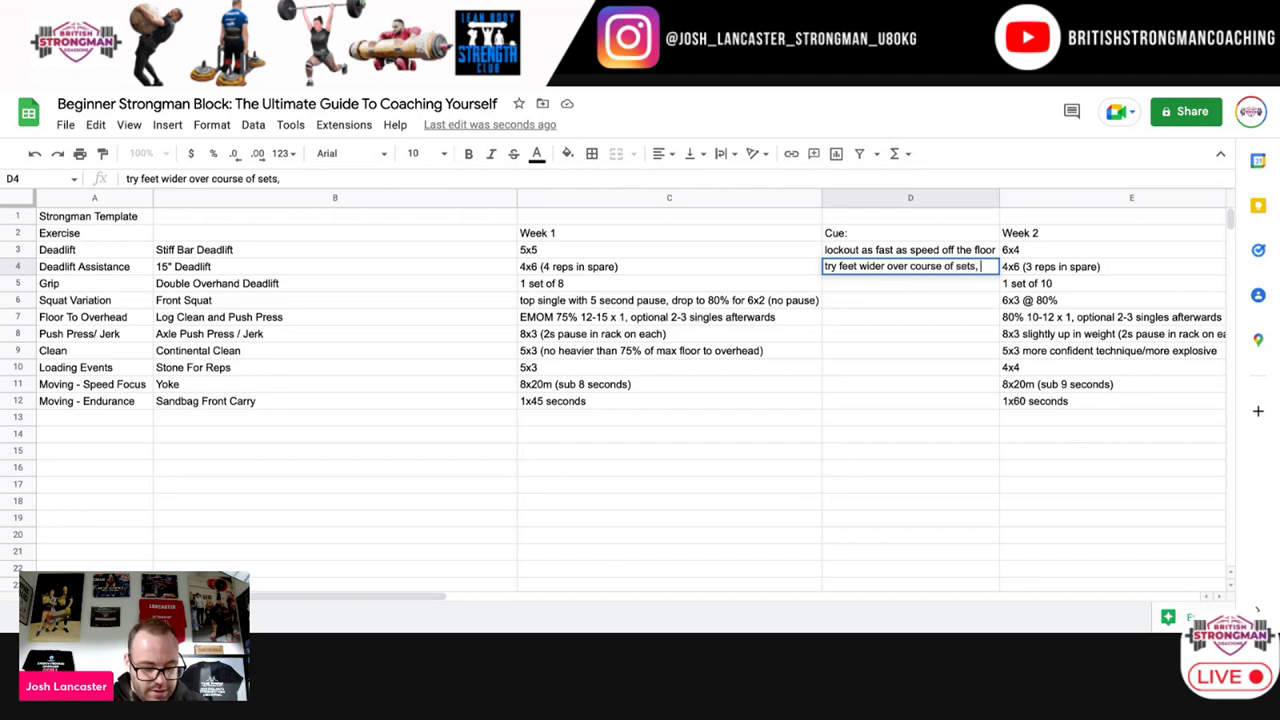
{"action": "type", "text": "assess"}
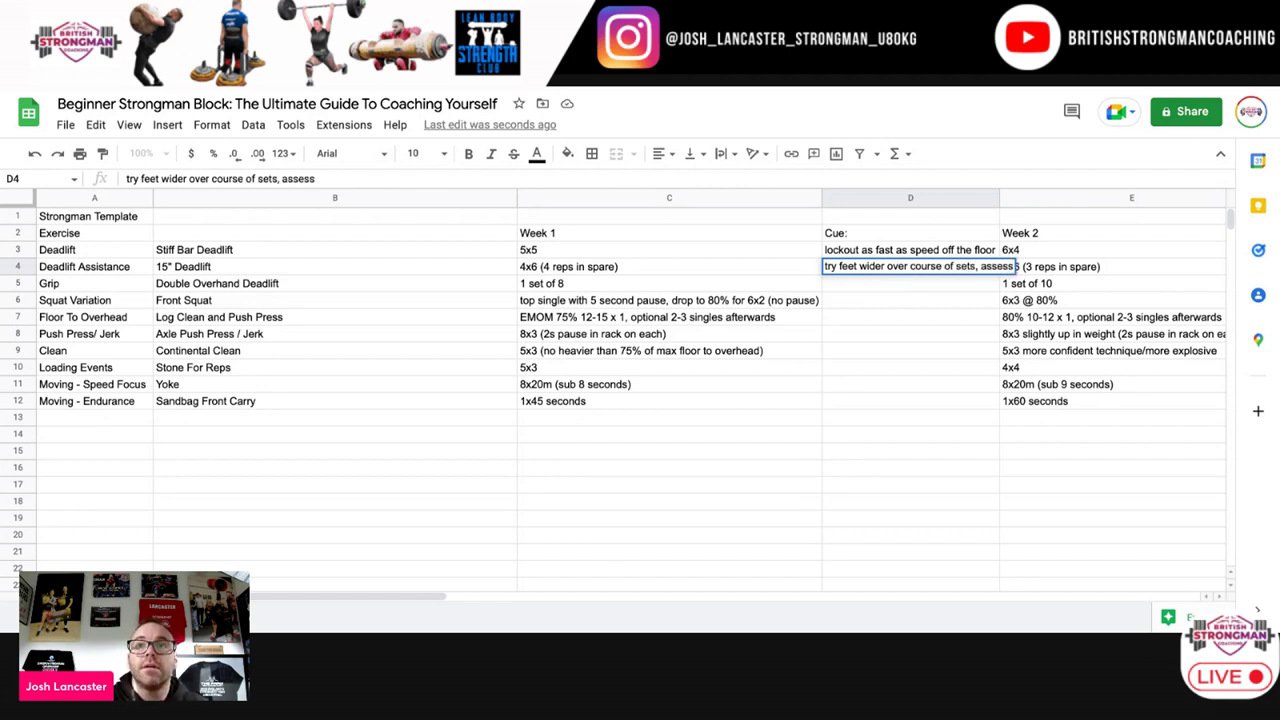
{"action": "type", "text": " strongest"}
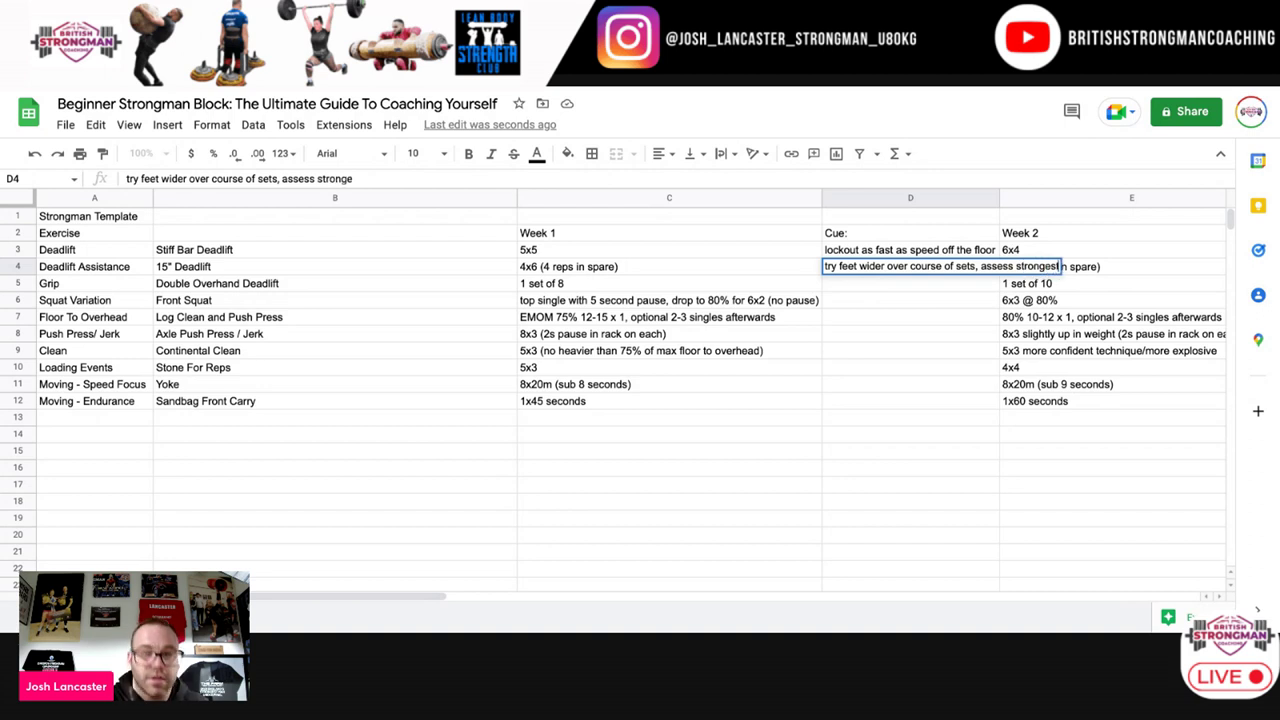
{"action": "type", "text": " positi"}
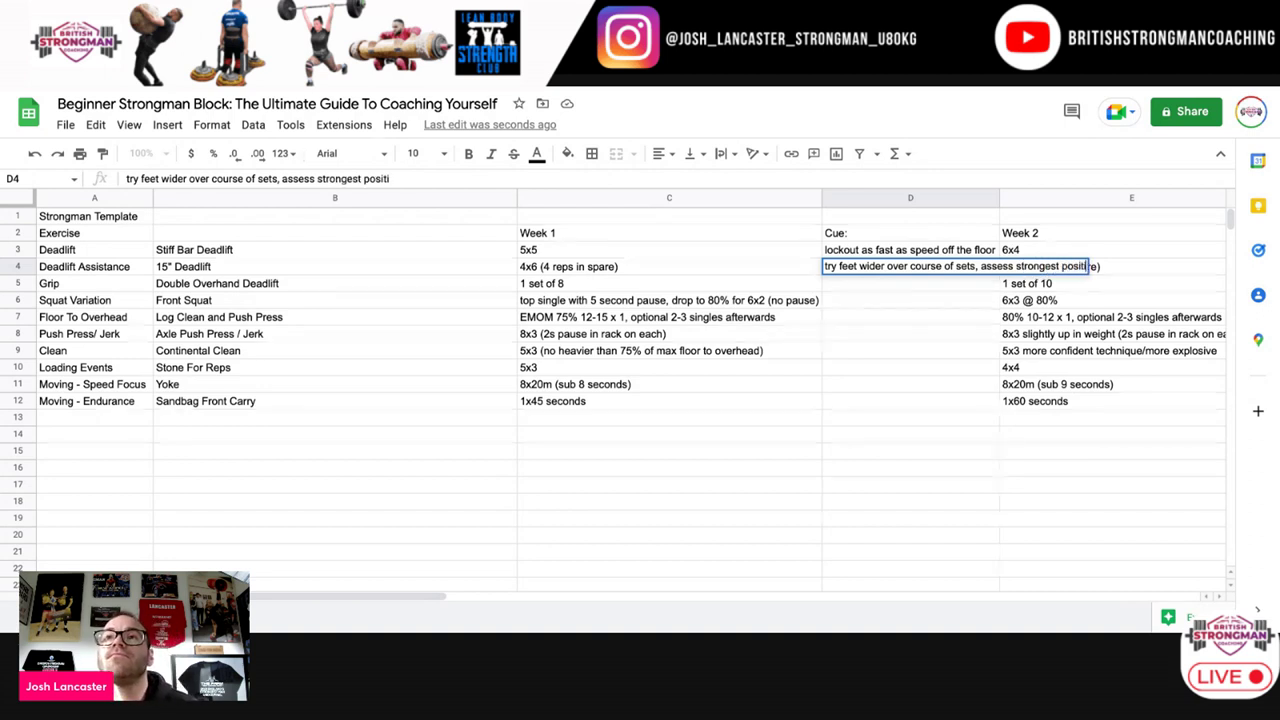
{"action": "type", "text": "on"}
{"action": "double_click", "coordinate": [999, 197]}
{"action": "left_click", "coordinate": [910, 367]}
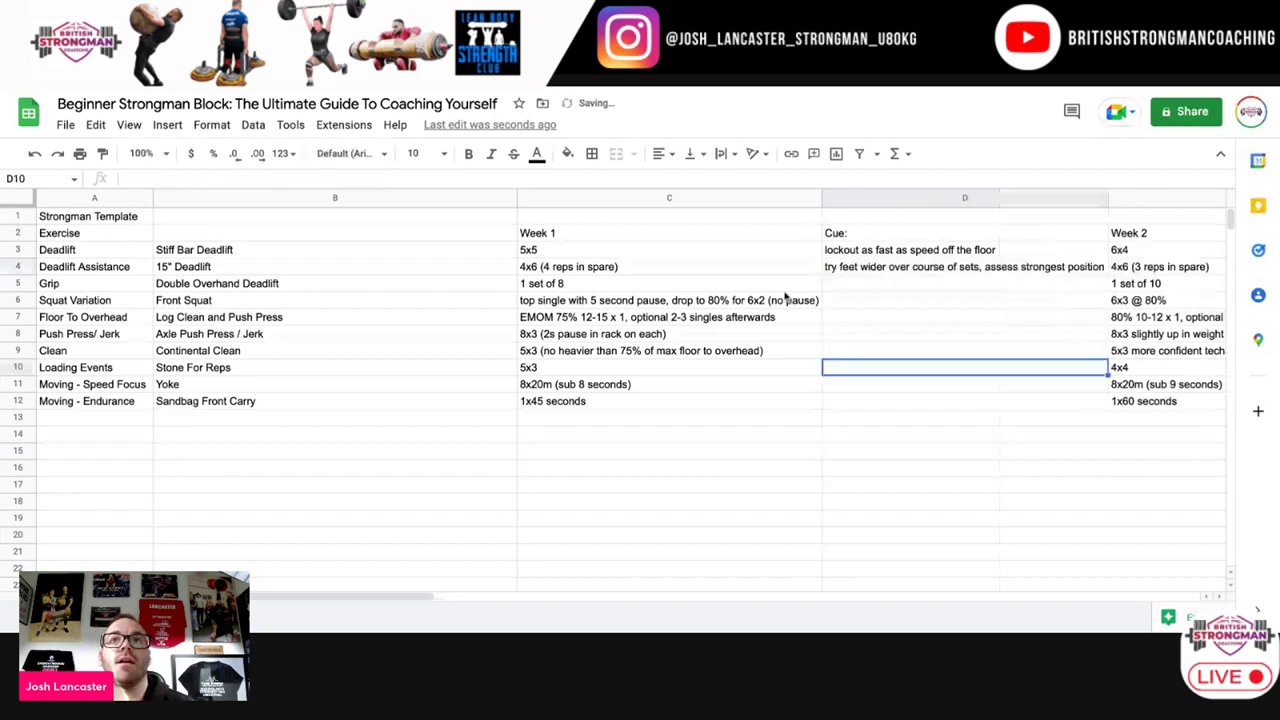
Step: Enter the Week 1 cue "keep bar close to body throughout" for the Grip row in D5
{"action": "left_click", "coordinate": [897, 285]}
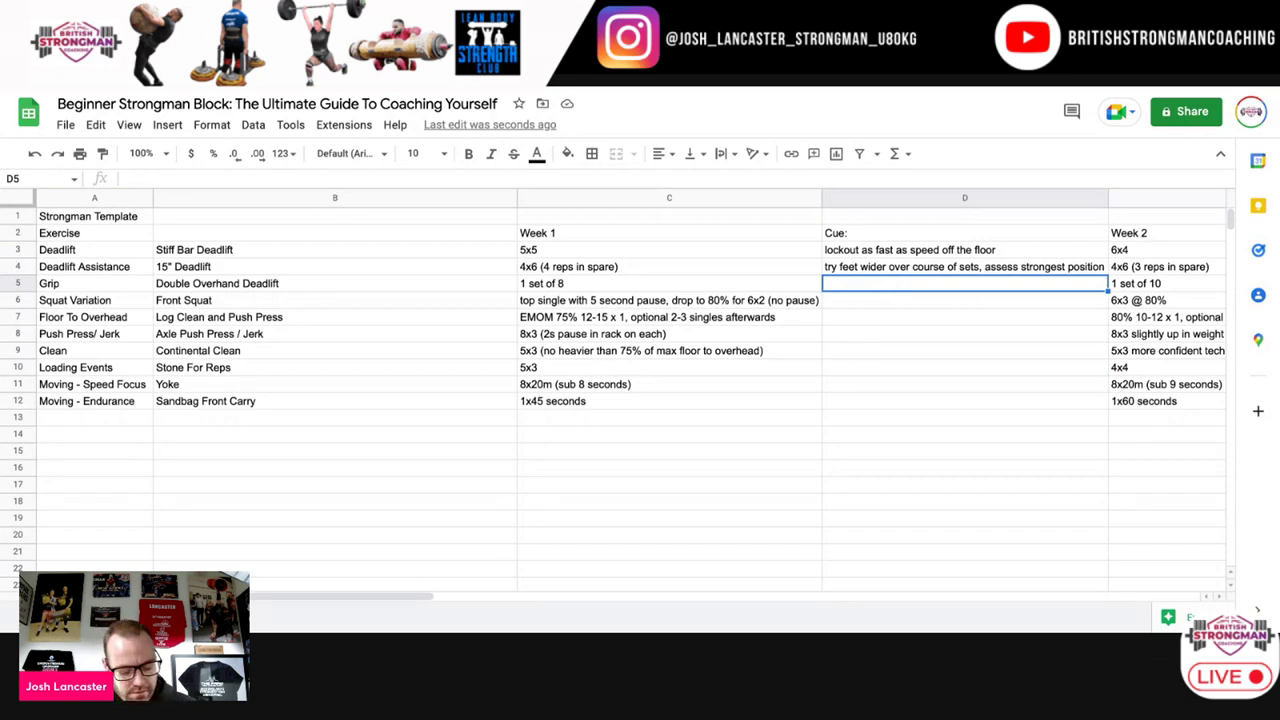
{"action": "type", "text": "f"}
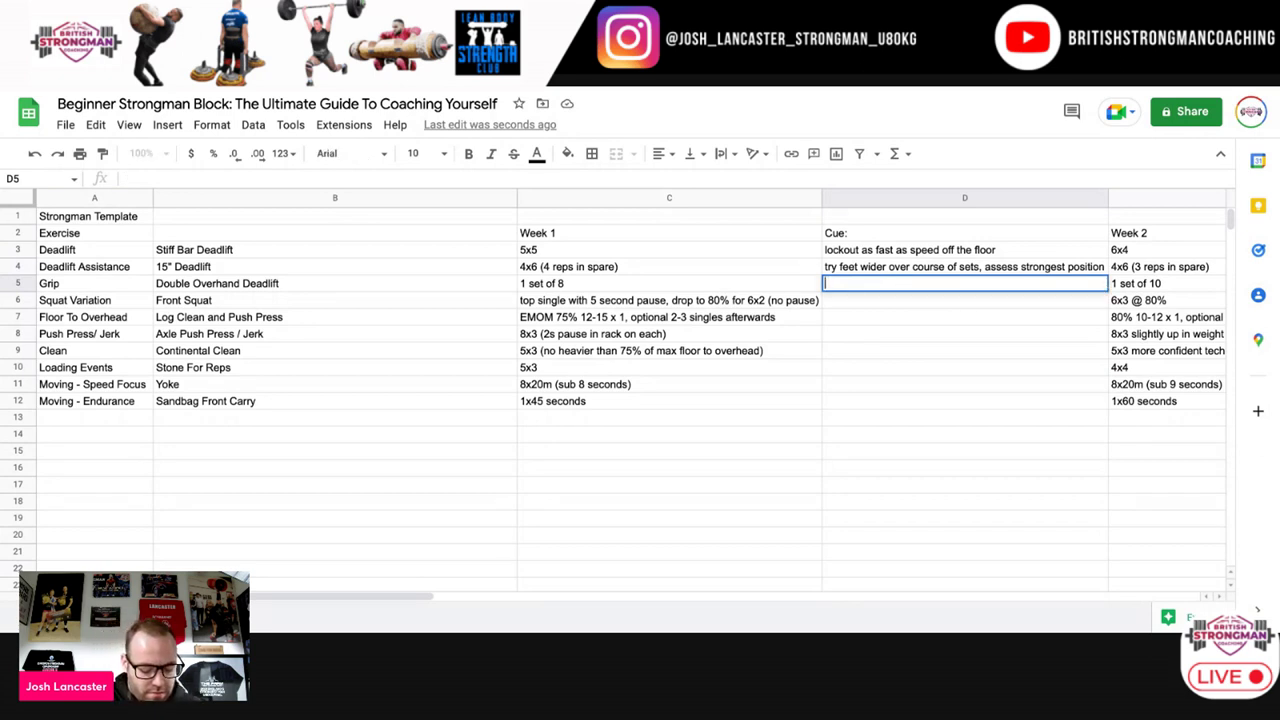
{"action": "type", "text": "ke"}
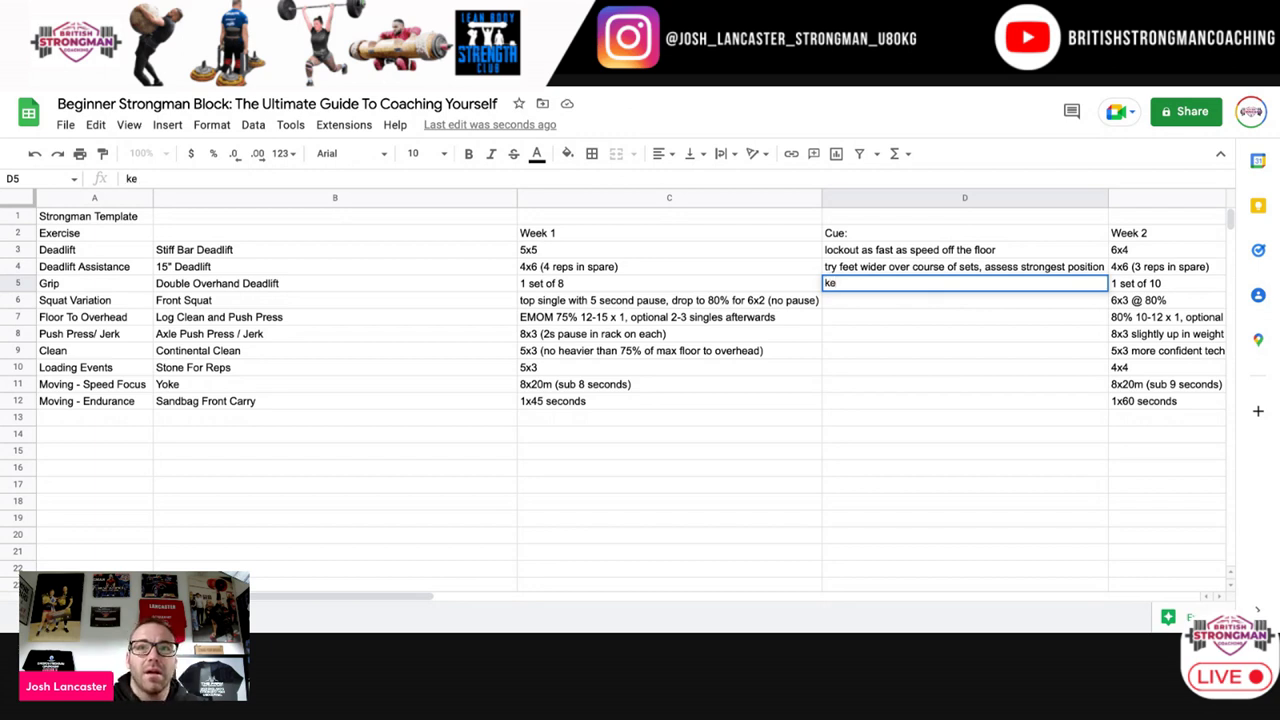
{"action": "type", "text": "ep bar cl"}
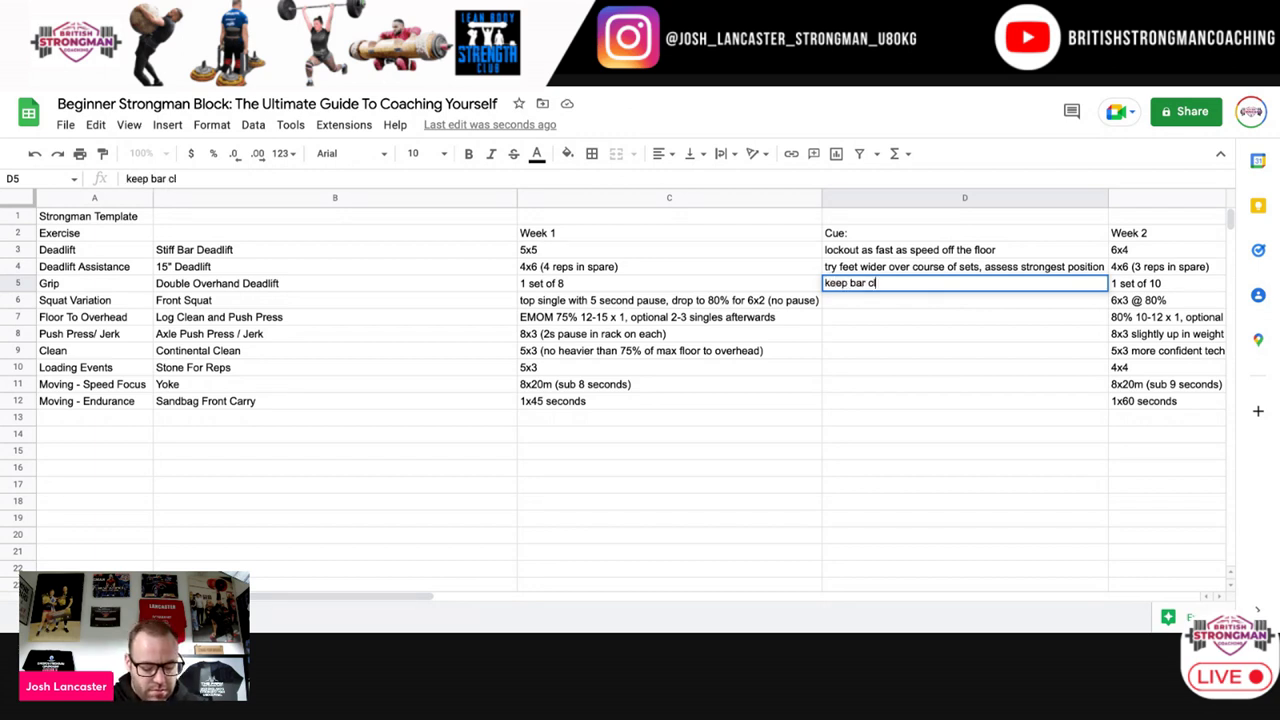
{"action": "type", "text": "ose to body "}
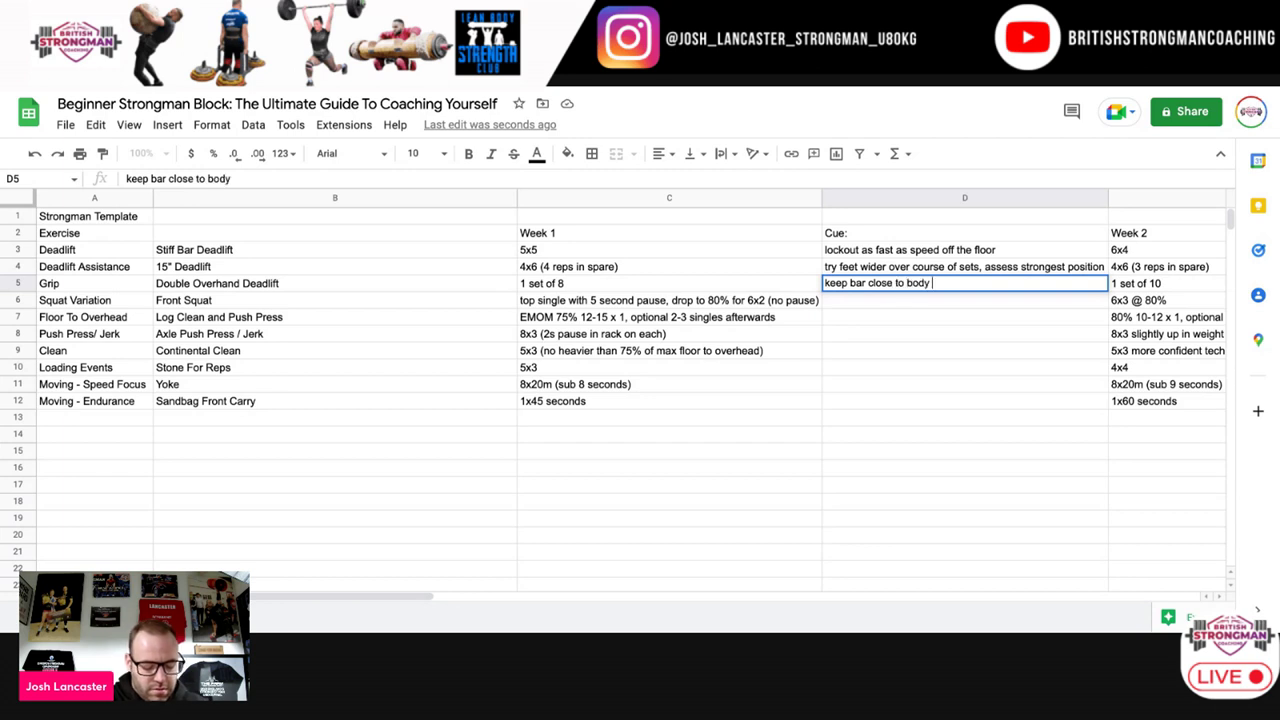
{"action": "type", "text": "throughout"}
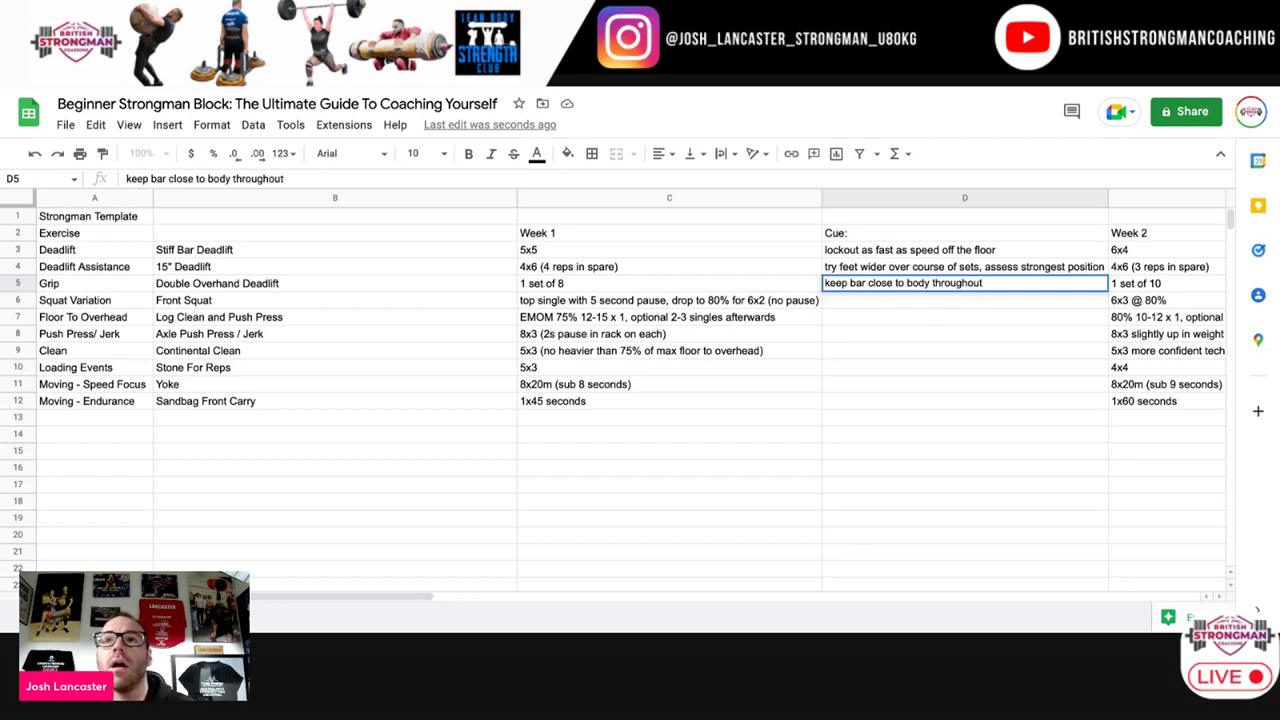
Step: Enter "make sure hips and shoulders rise at same time out of hole" as the Squat Variation cue in D6
{"action": "left_click", "coordinate": [337, 305]}
{"action": "left_click", "coordinate": [725, 306]}
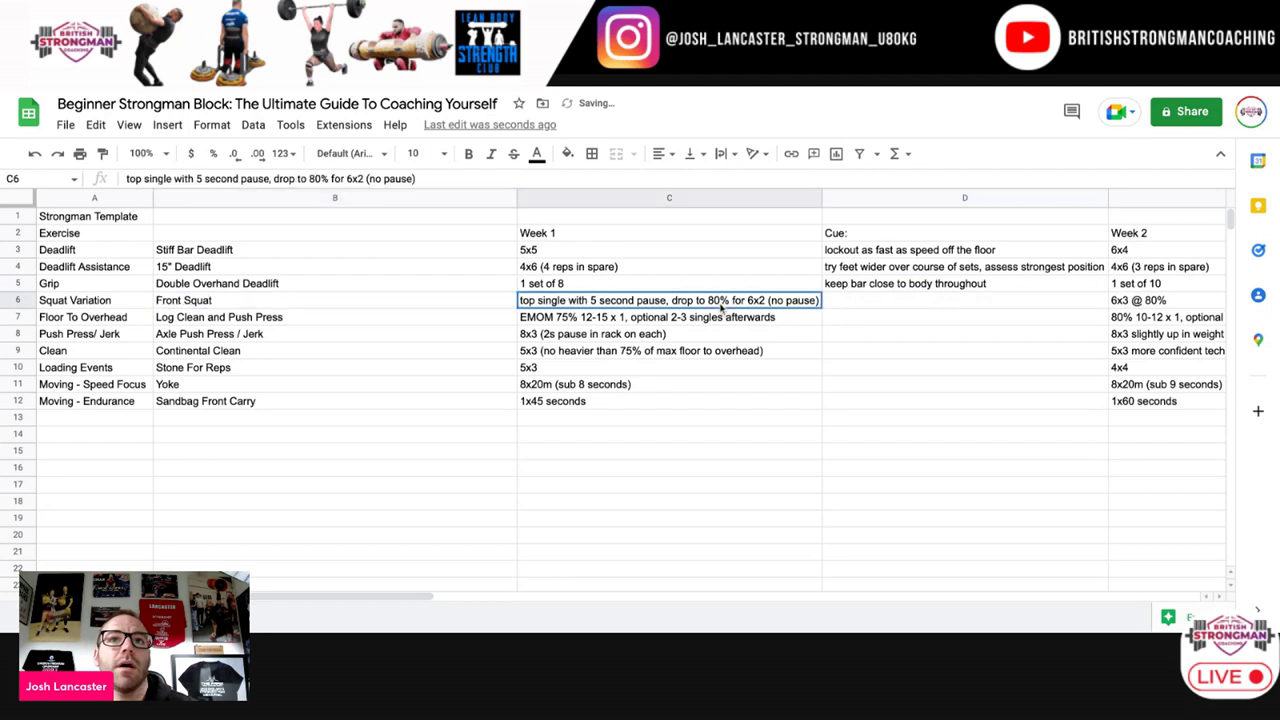
{"action": "left_click", "coordinate": [870, 305]}
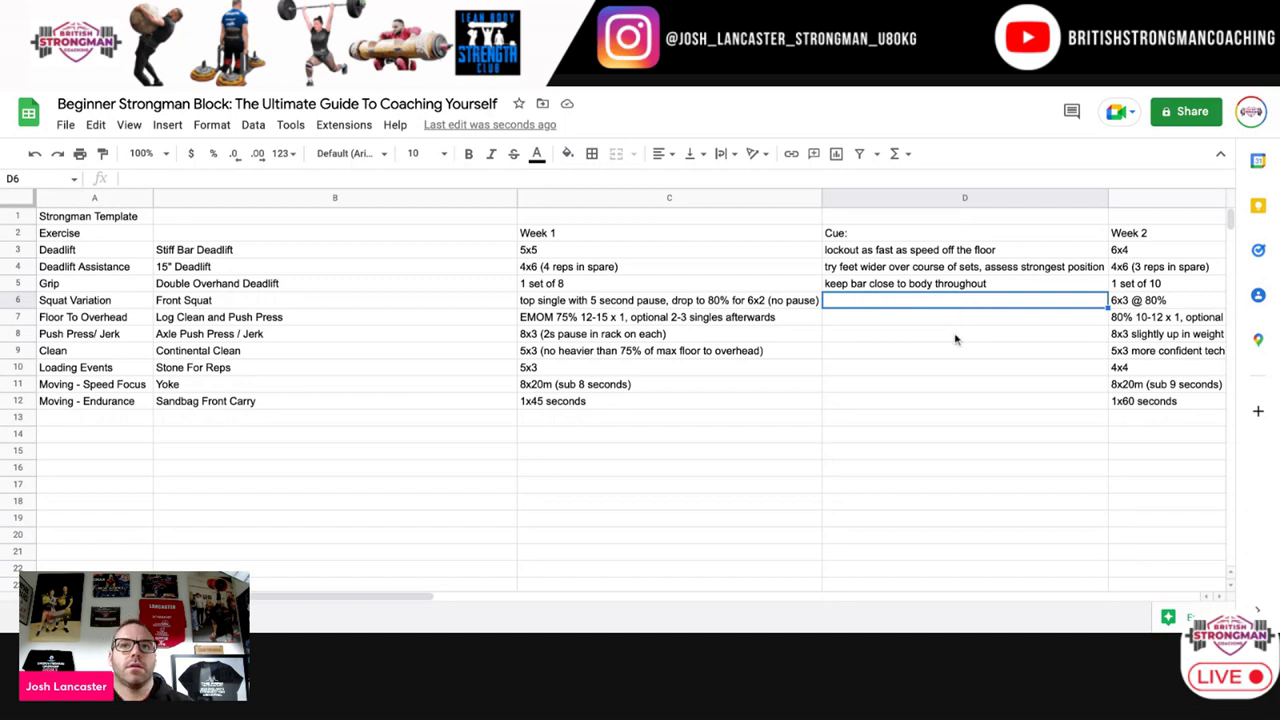
{"action": "type", "text": "h"}
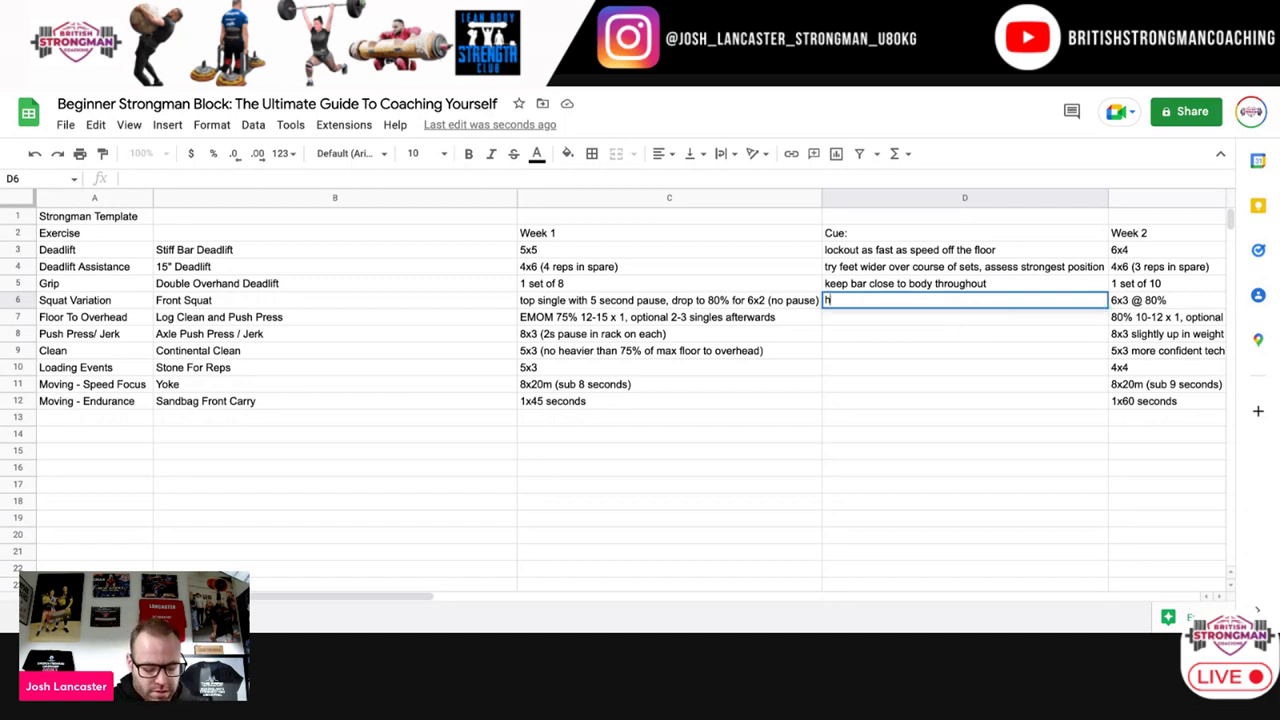
{"action": "type", "text": "ips and"}
{"action": "key", "text": "BackSpace"}
{"action": "key", "text": "BackSpace"}
{"action": "key", "text": "BackSpace"}
{"action": "key", "text": "BackSpace"}
{"action": "key", "text": "BackSpace"}
{"action": "key", "text": "BackSpace"}
{"action": "key", "text": "BackSpace"}
{"action": "key", "text": "BackSpace"}
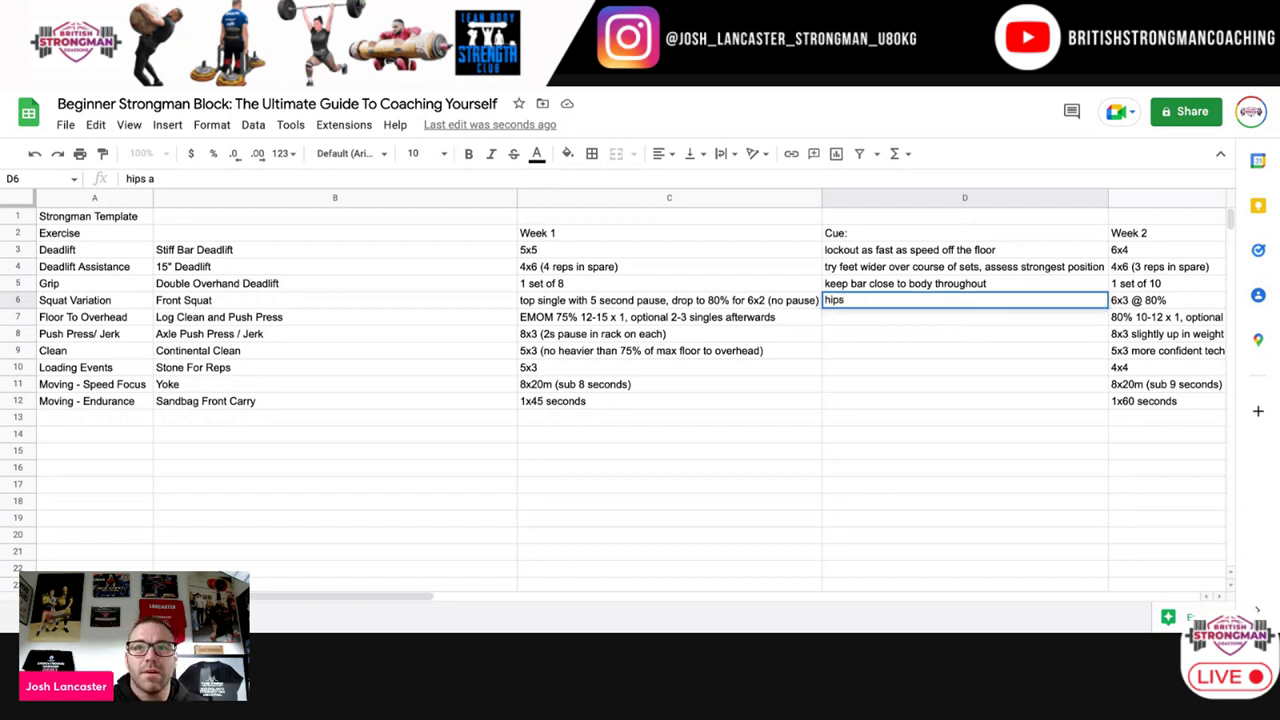
{"action": "type", "text": "make "}
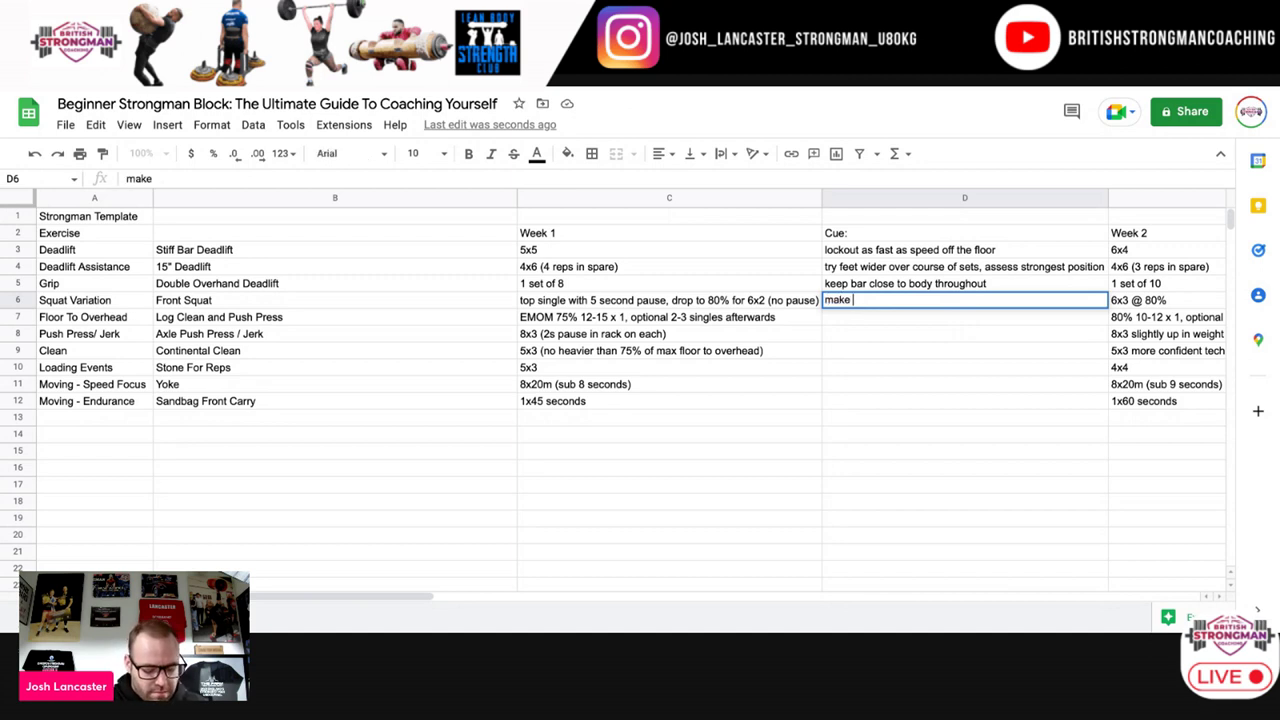
{"action": "type", "text": "sure hips and s"}
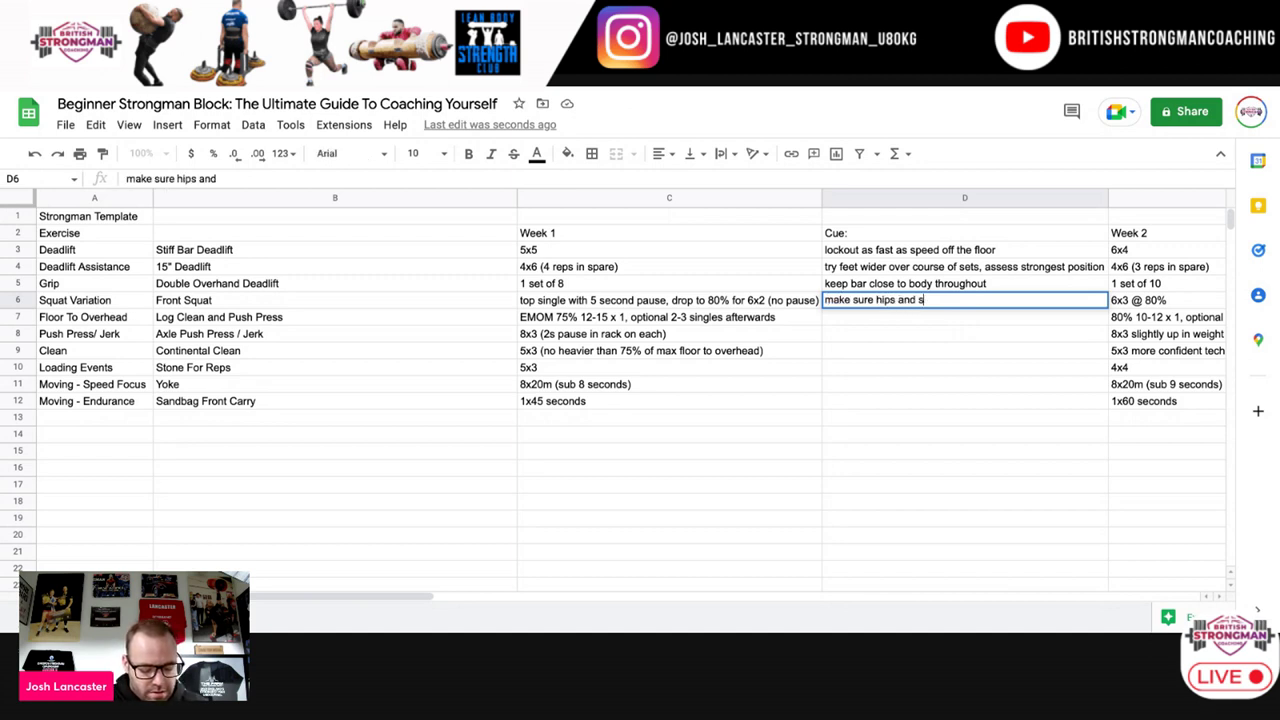
{"action": "type", "text": "houlders ris"}
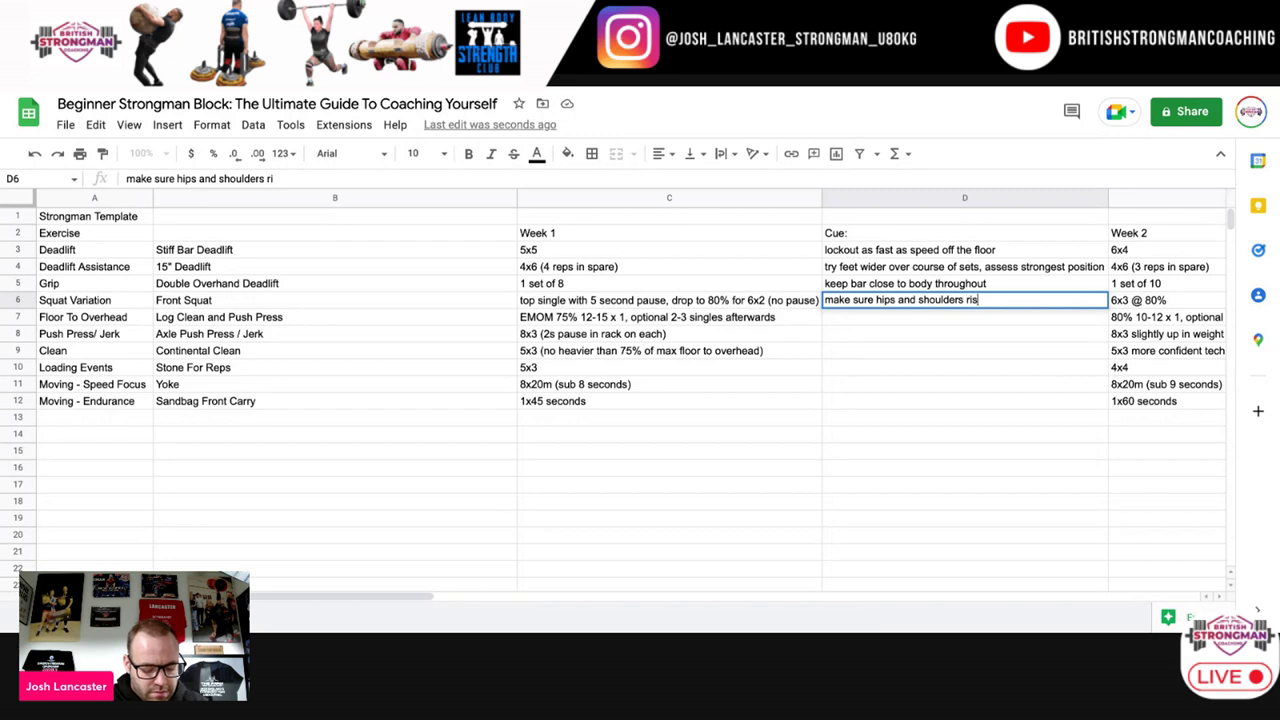
{"action": "type", "text": "e at same time"}
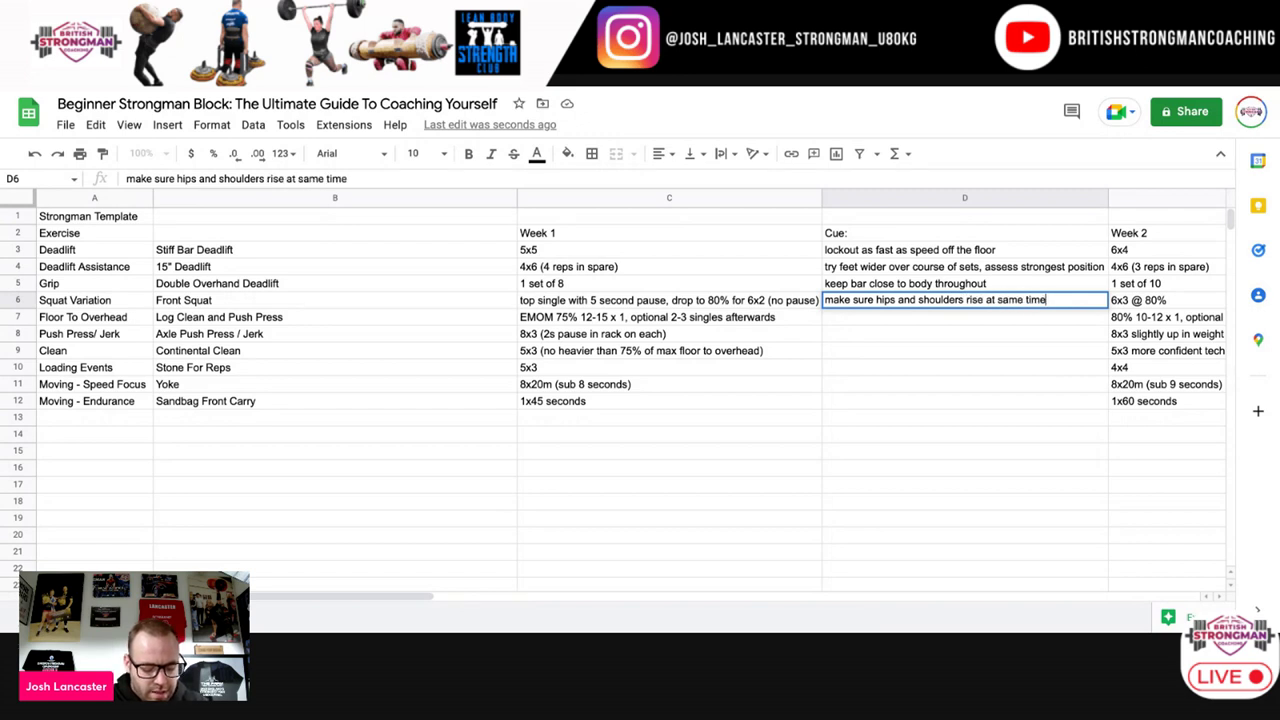
{"action": "type", "text": " out of hole"}
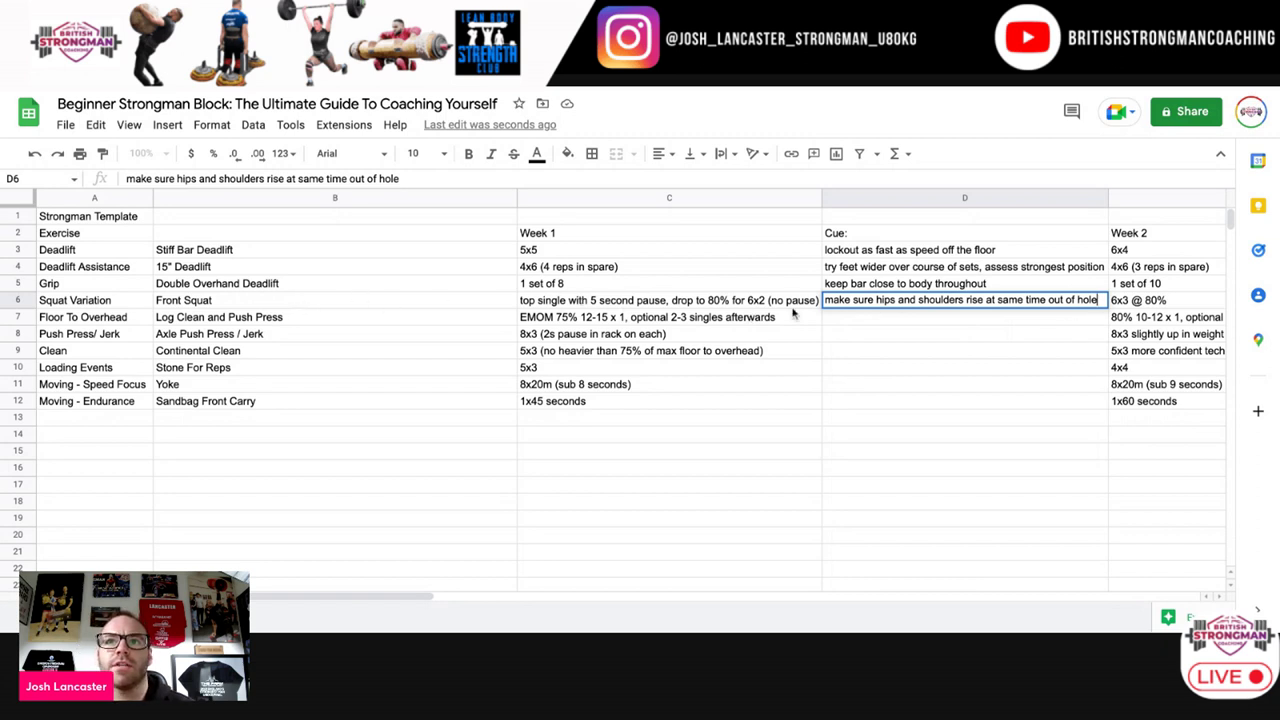
Step: Enter the Week 1 cue "'push back' on press" for the Floor To Overhead row in D7
{"action": "left_click", "coordinate": [876, 322]}
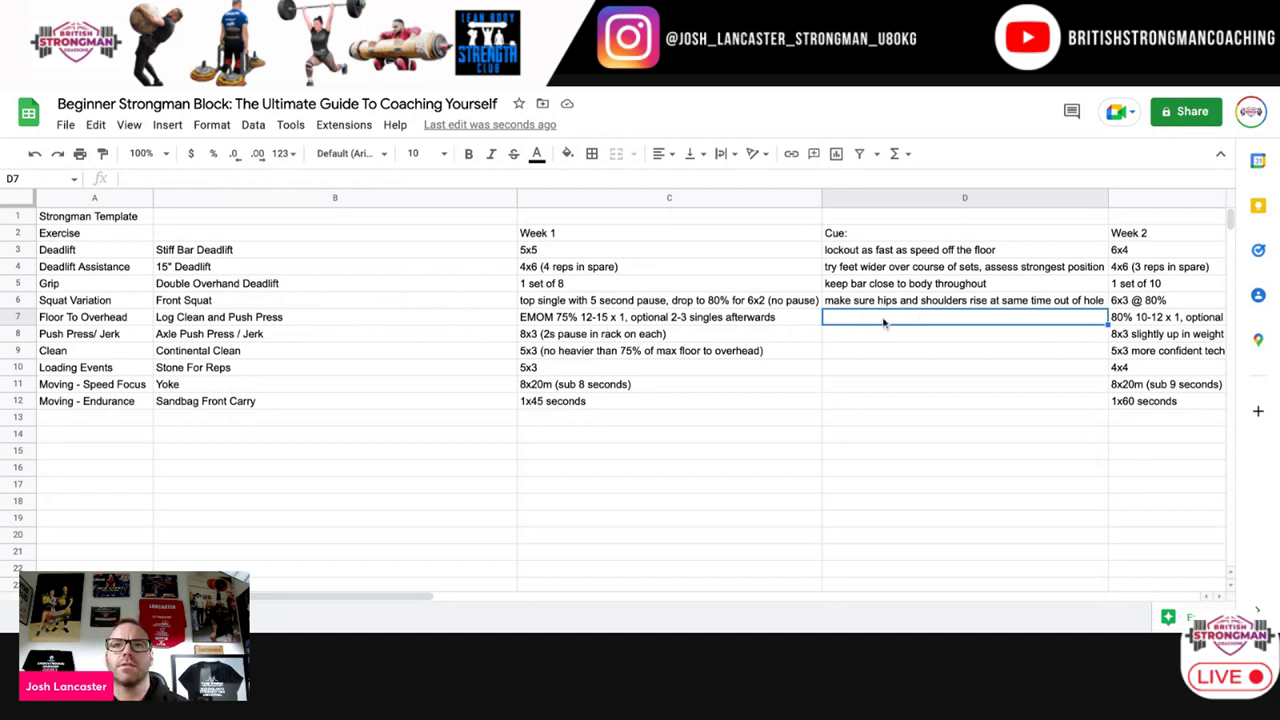
{"action": "type", "text": "' push"}
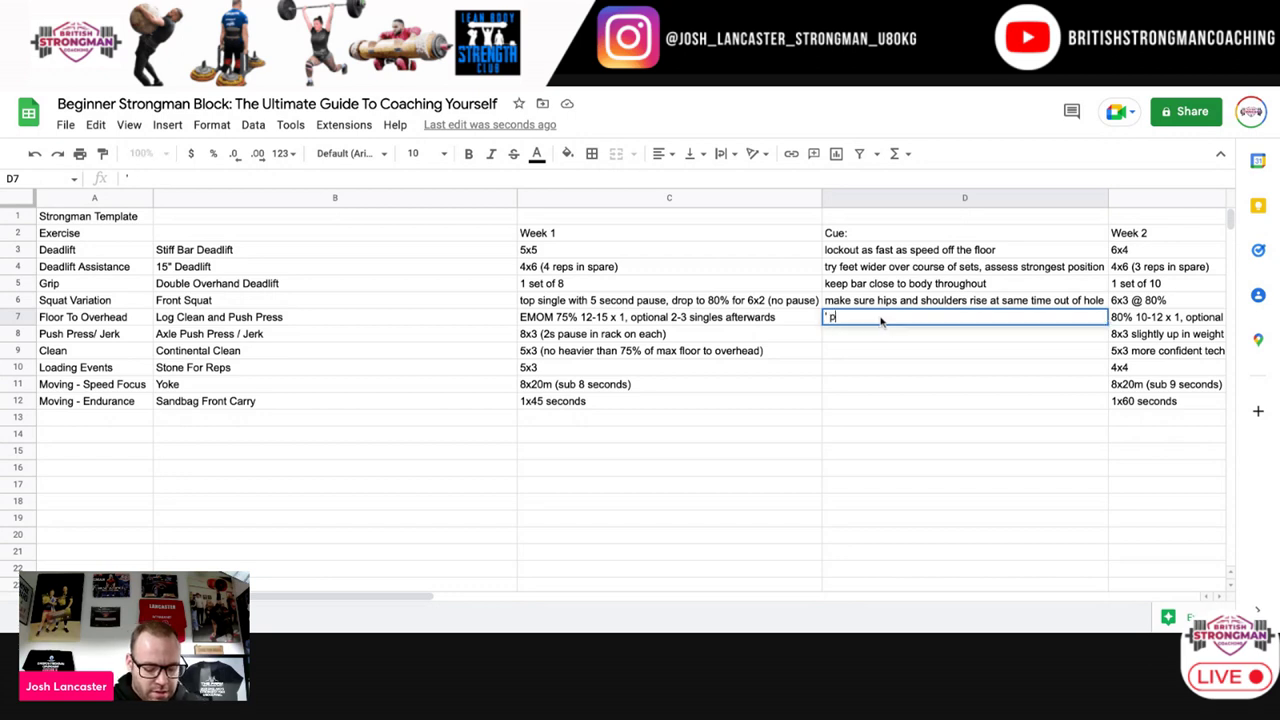
{"action": "key", "text": "BackSpace"}
{"action": "key", "text": "BackSpace"}
{"action": "key", "text": "BackSpace"}
{"action": "key", "text": "BackSpace"}
{"action": "key", "text": "BackSpace"}
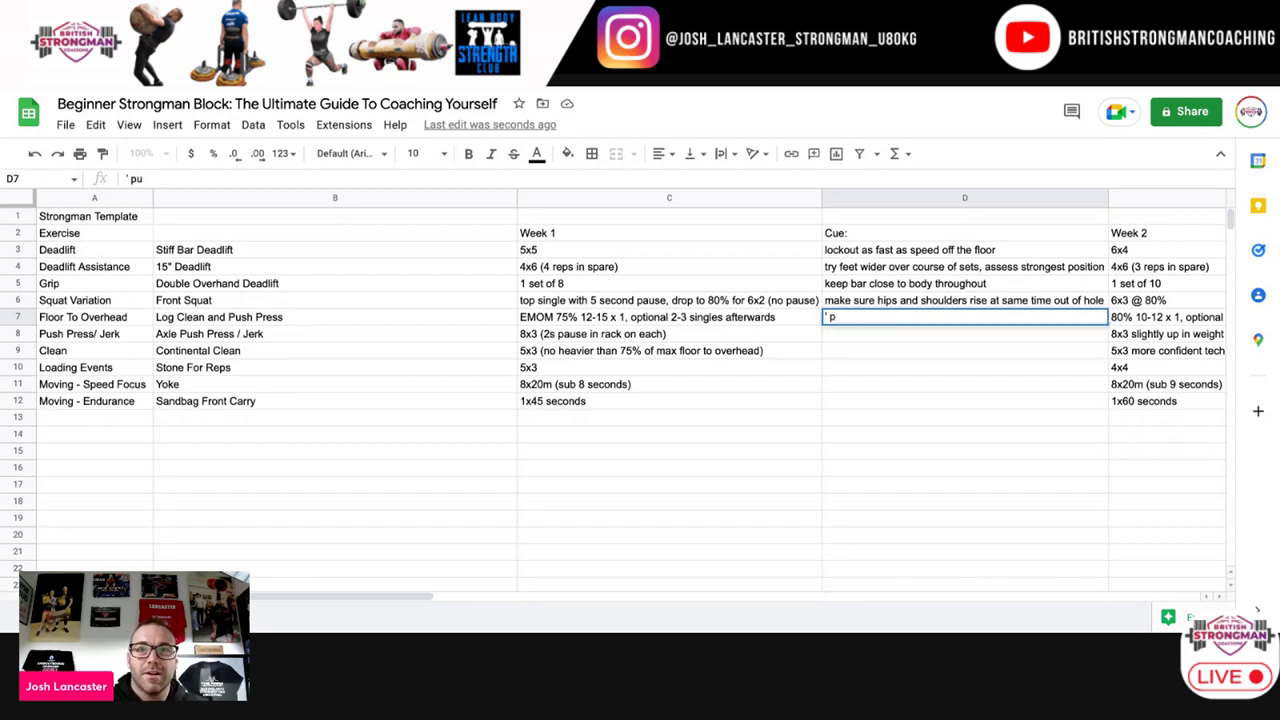
{"action": "type", "text": "push "}
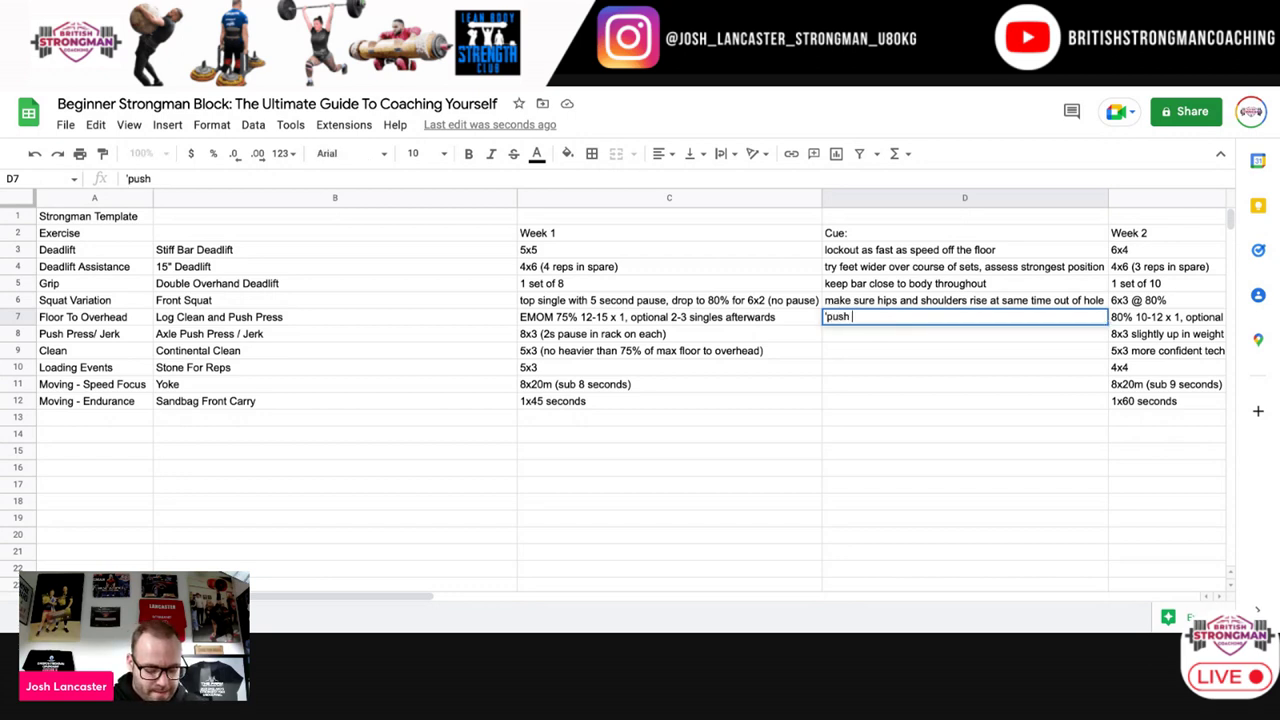
{"action": "type", "text": "back'"}
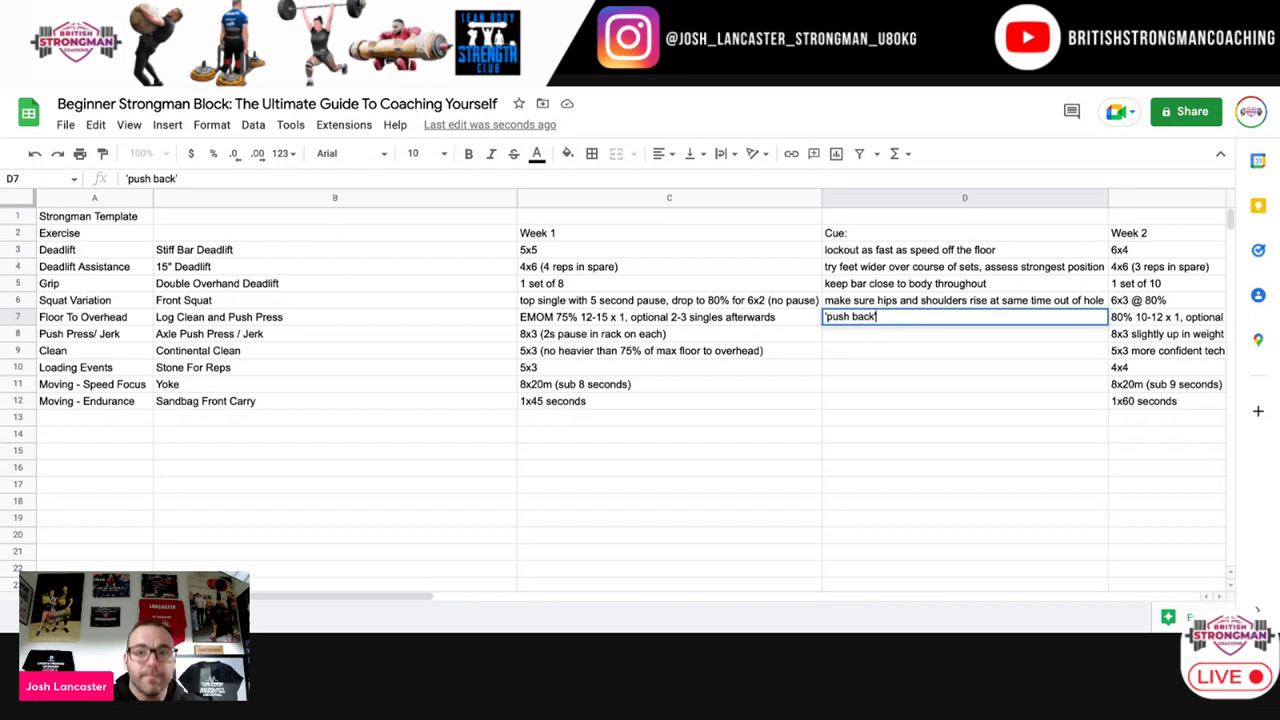
{"action": "type", "text": " w"}
{"action": "key", "text": "BackSpace"}
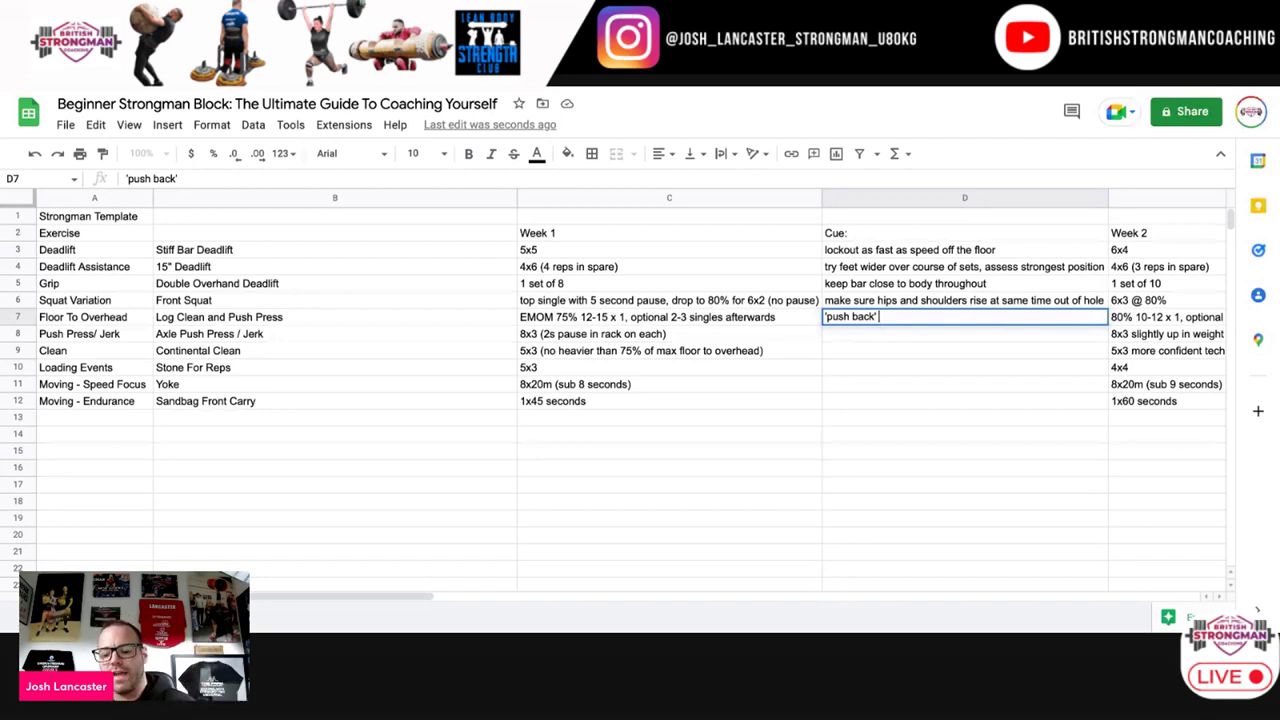
{"action": "type", "text": "on press"}
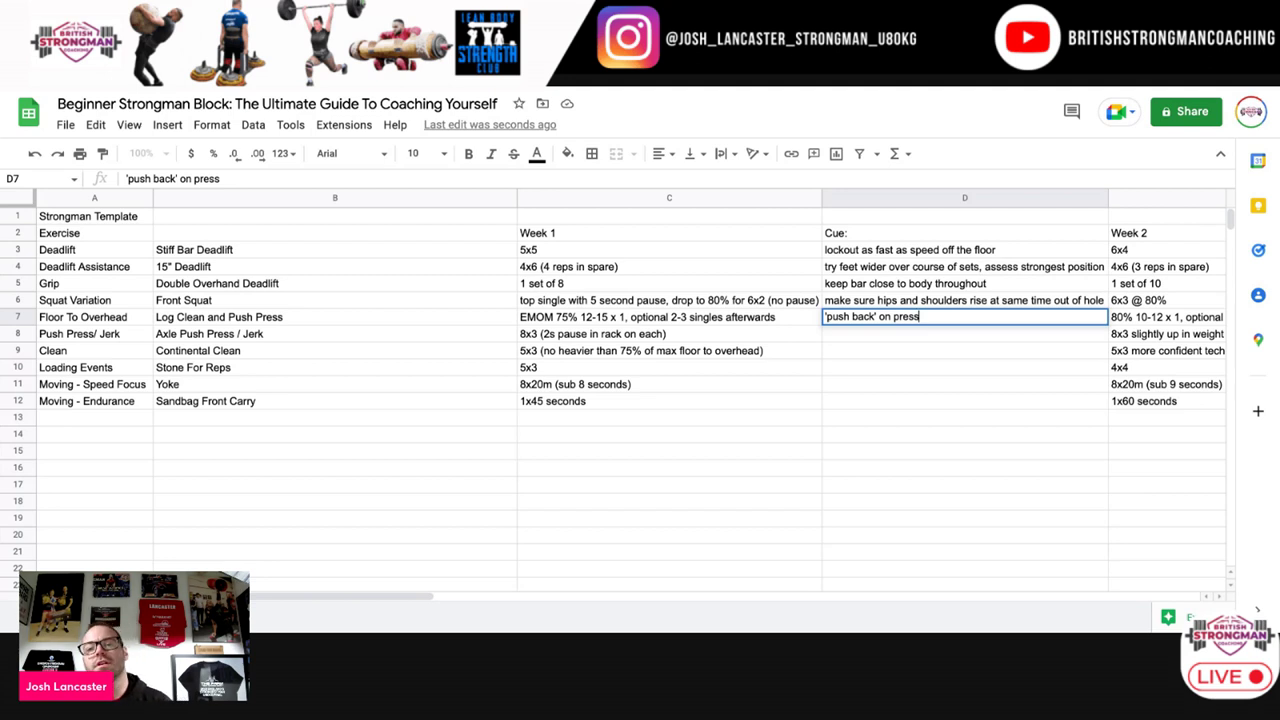
{"action": "left_click", "coordinate": [870, 335]}
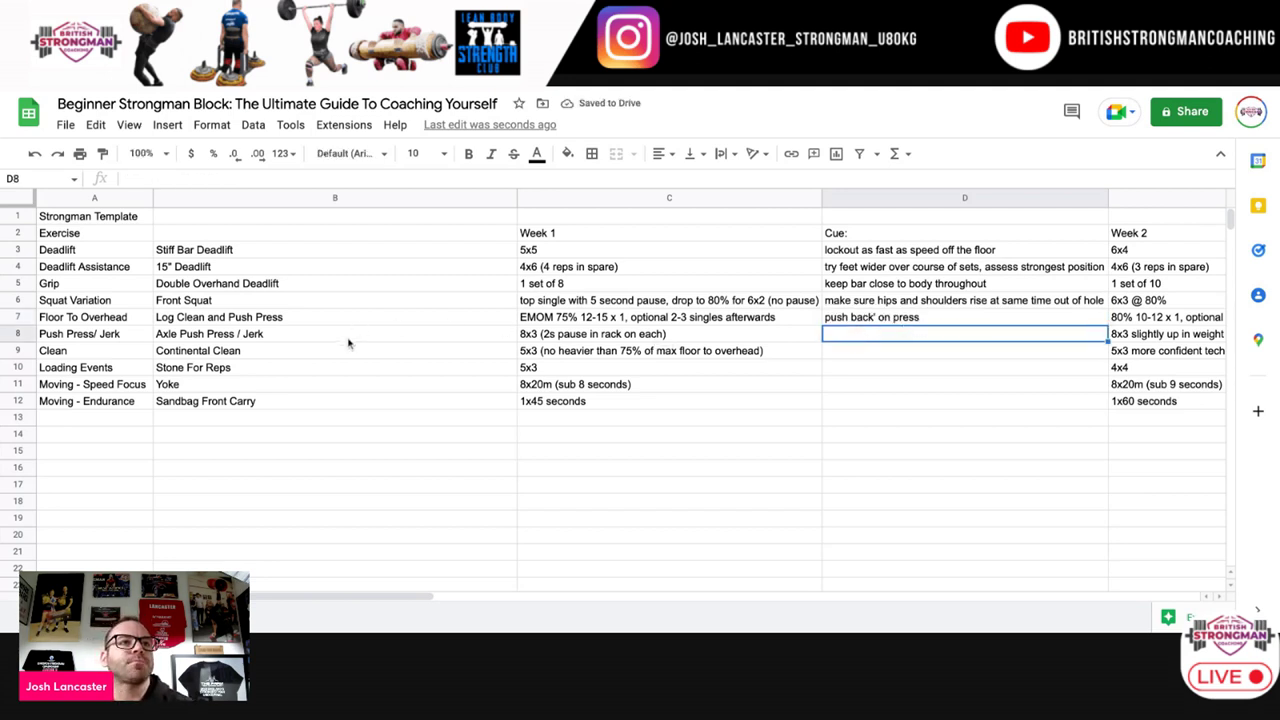
{"action": "left_click", "coordinate": [906, 318]}
{"action": "left_click", "coordinate": [906, 329]}
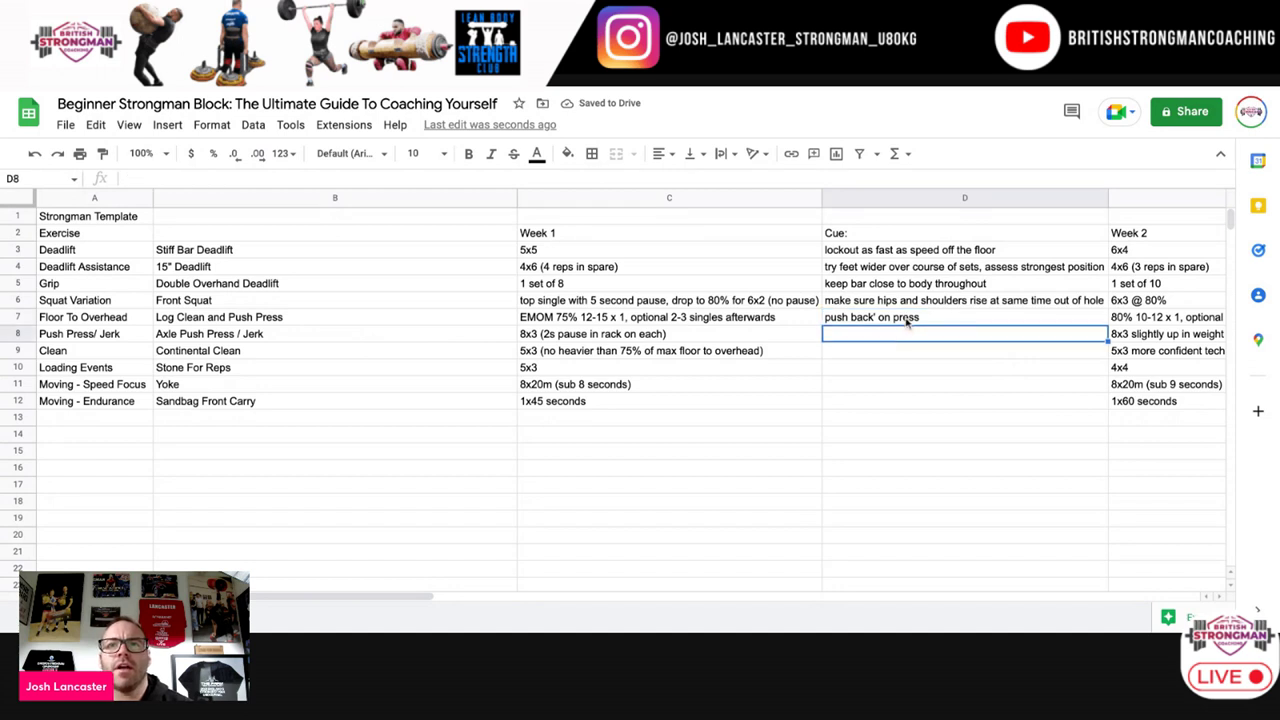
{"action": "left_click", "coordinate": [908, 320]}
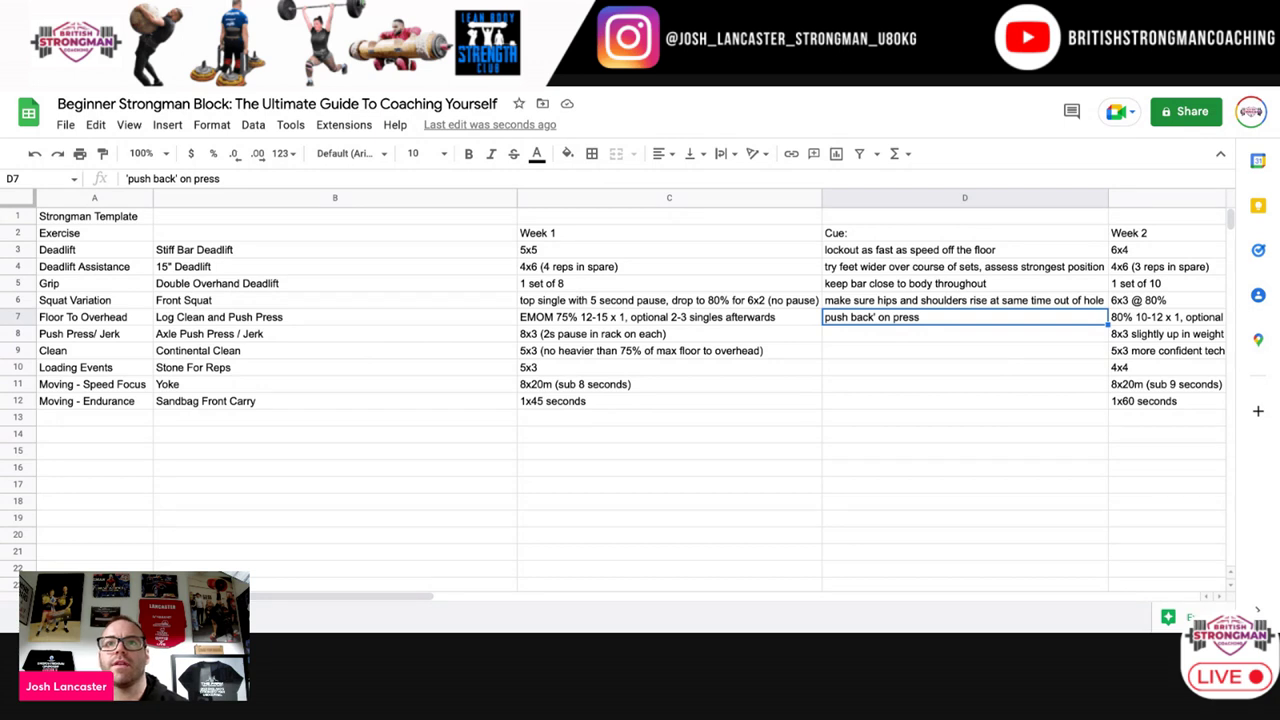
{"action": "left_click", "coordinate": [837, 333]}
{"action": "double_click", "coordinate": [829, 318]}
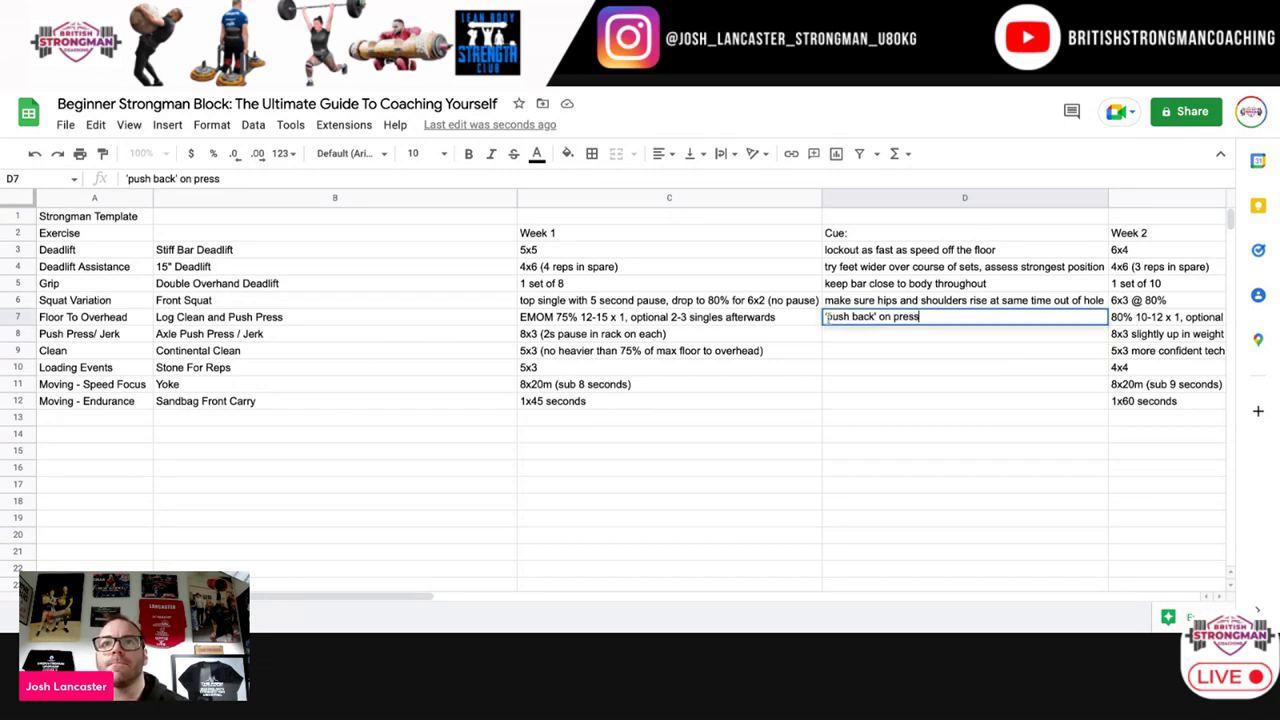
{"action": "left_click", "coordinate": [873, 340]}
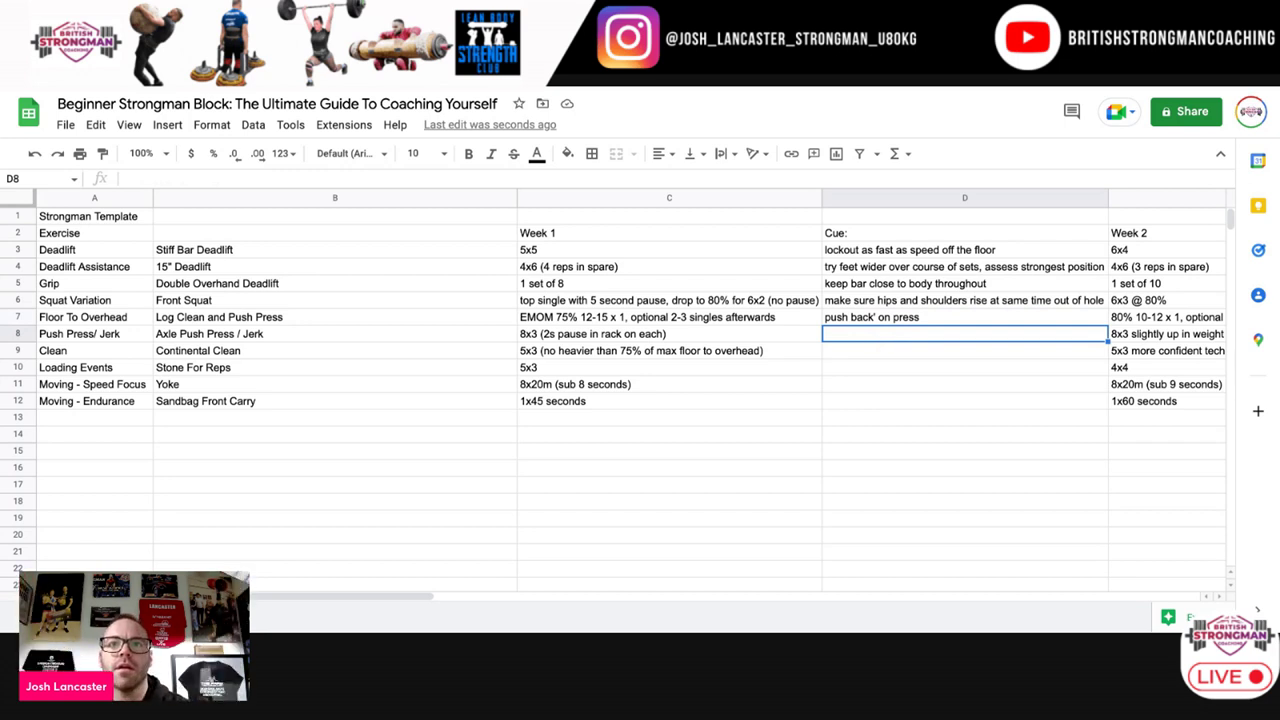
Step: Enter "pause overhead on every" as the Week 1 cue for the Push Press/ Jerk row in D8
{"action": "left_click", "coordinate": [314, 340]}
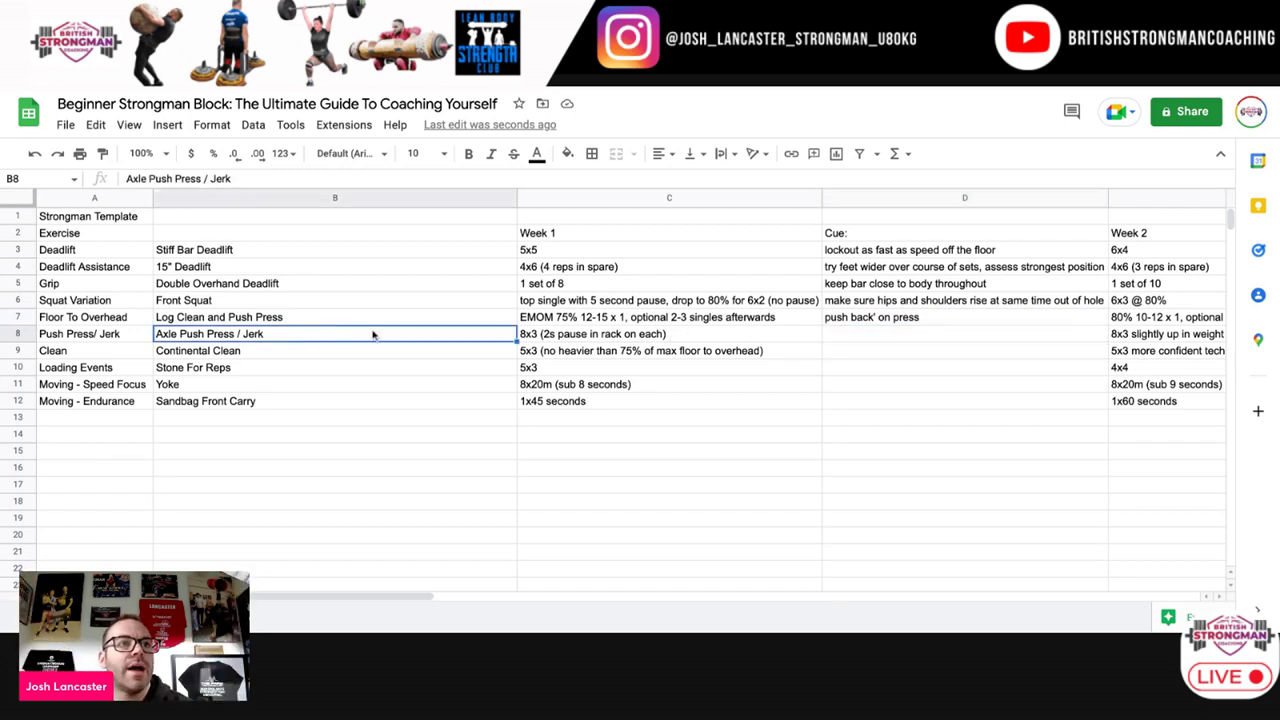
{"action": "left_click", "coordinate": [681, 336]}
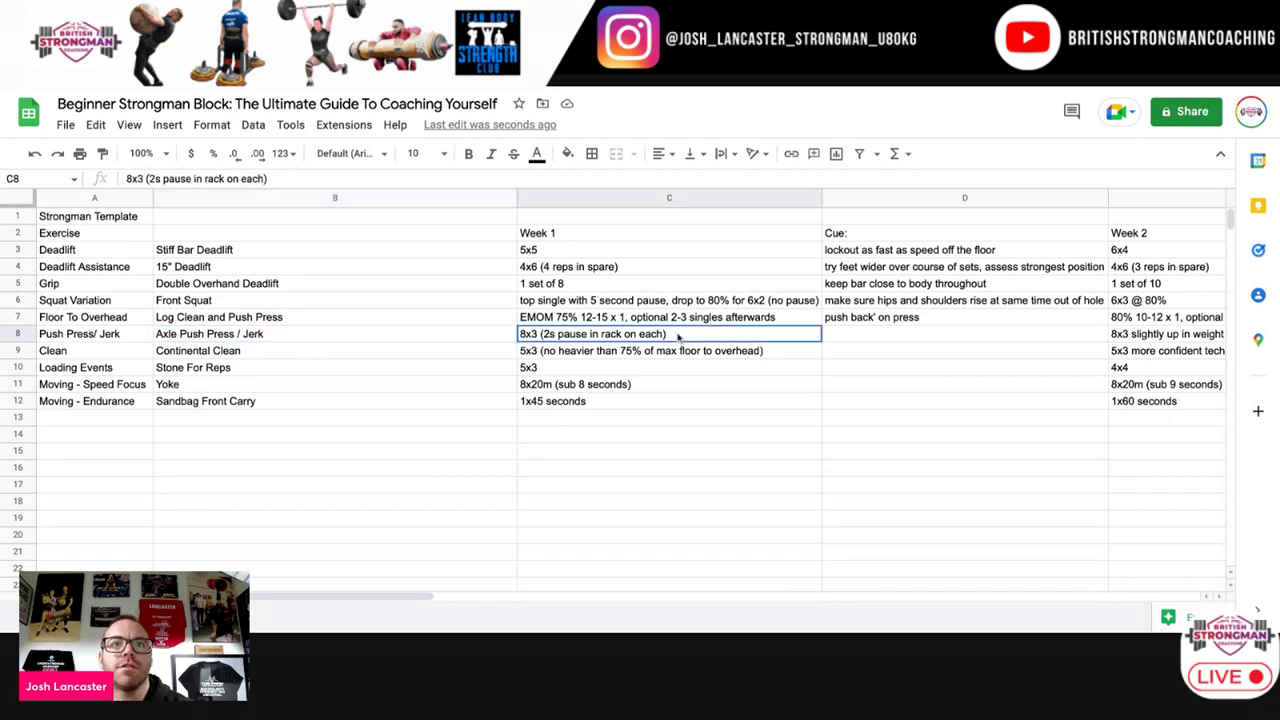
{"action": "double_click", "coordinate": [892, 338]}
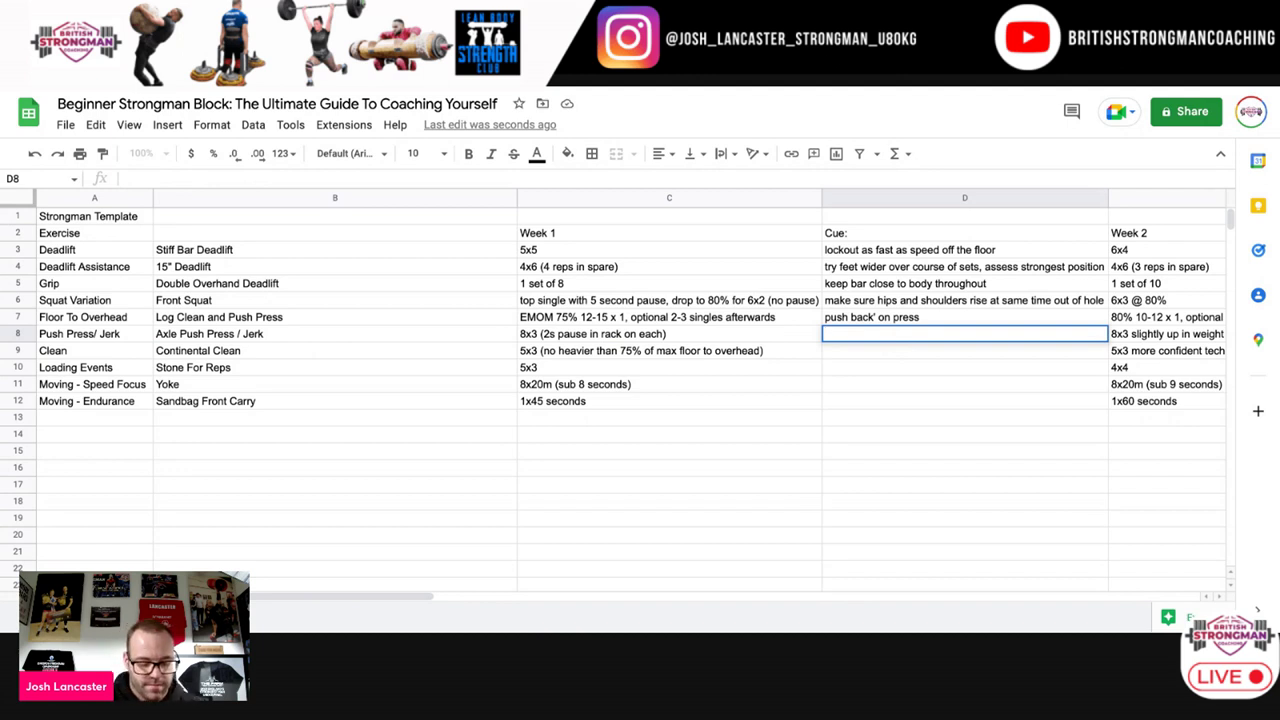
{"action": "type", "text": "pause in"}
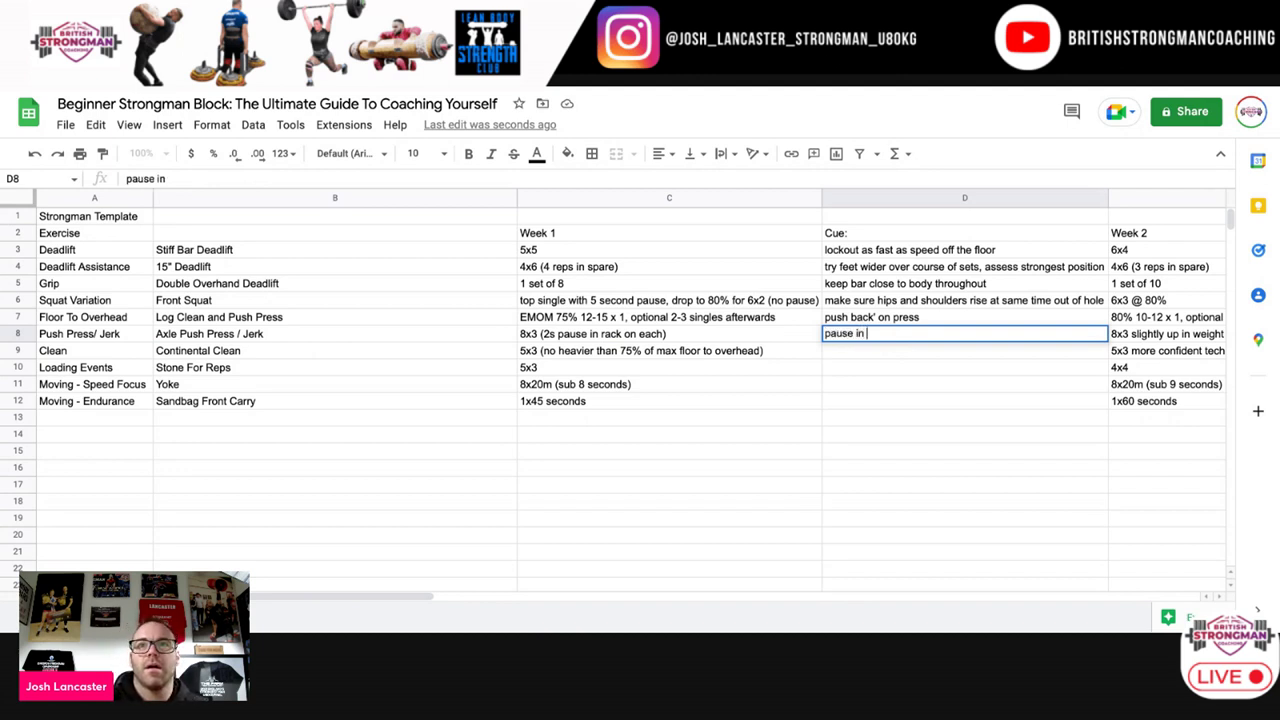
{"action": "key", "text": "BackSpace"}
{"action": "key", "text": "BackSpace"}
{"action": "key", "text": "BackSpace"}
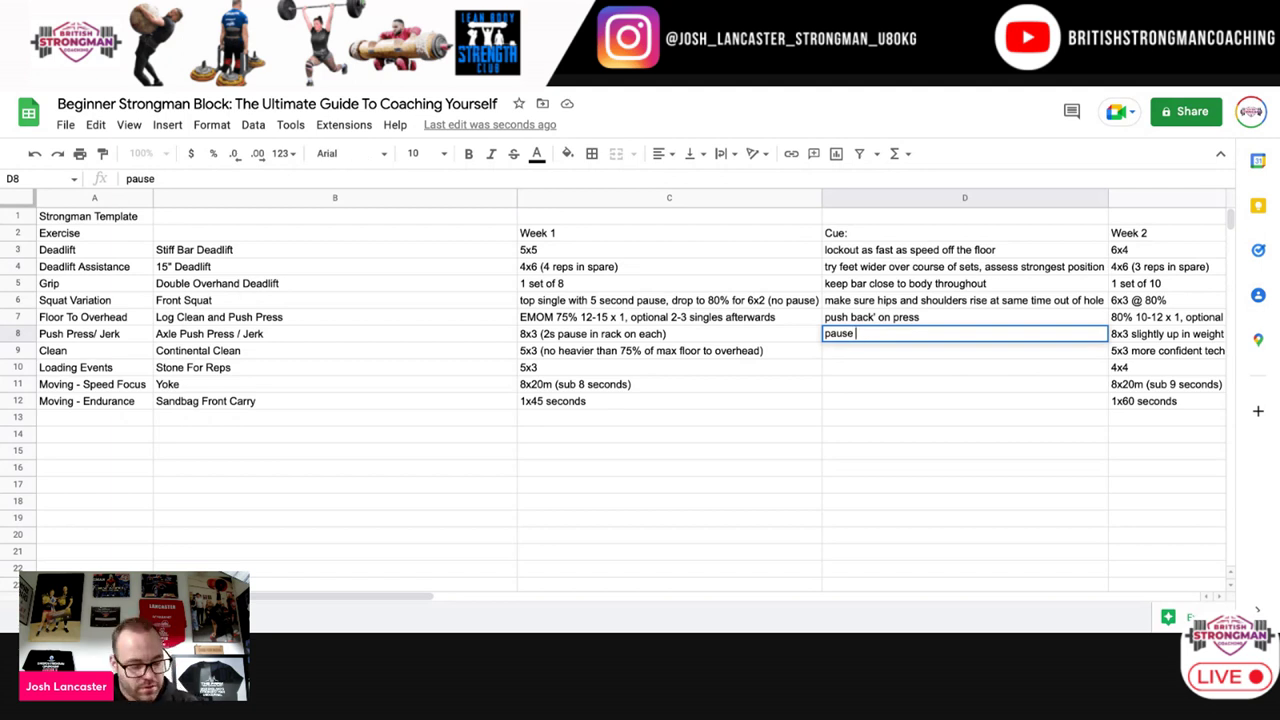
{"action": "type", "text": "overhead o"}
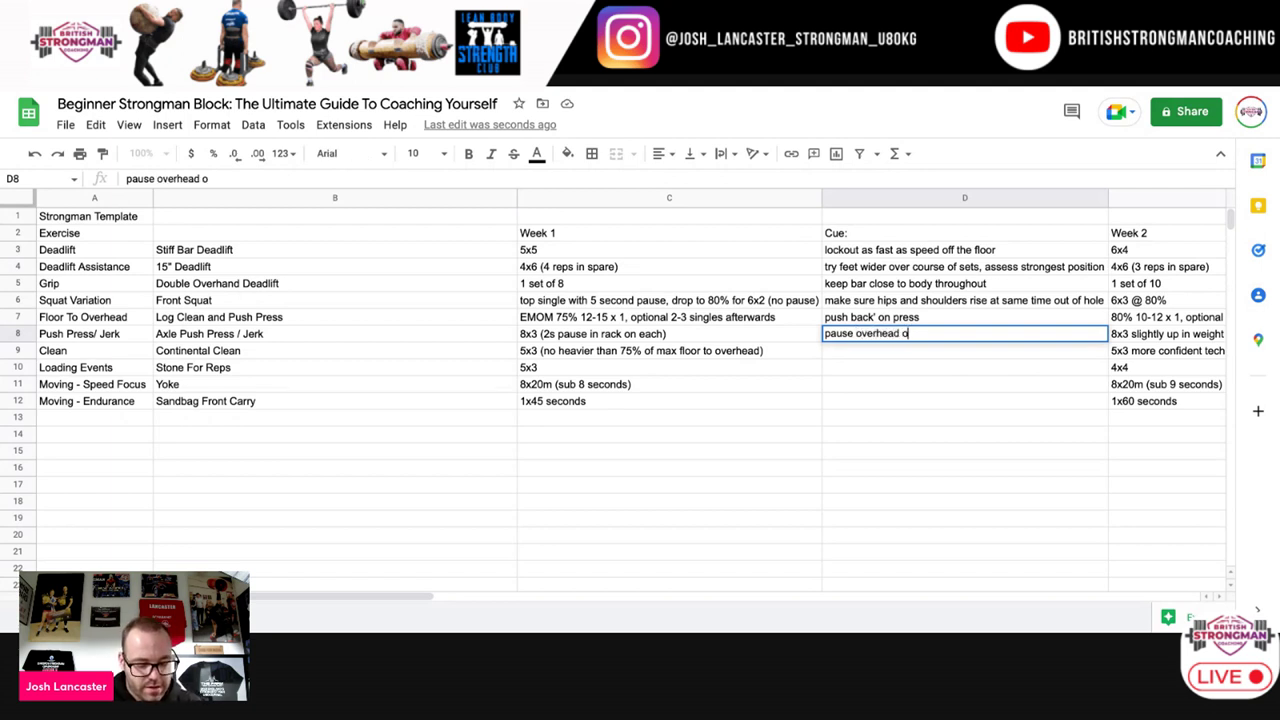
{"action": "type", "text": "n evbery"}
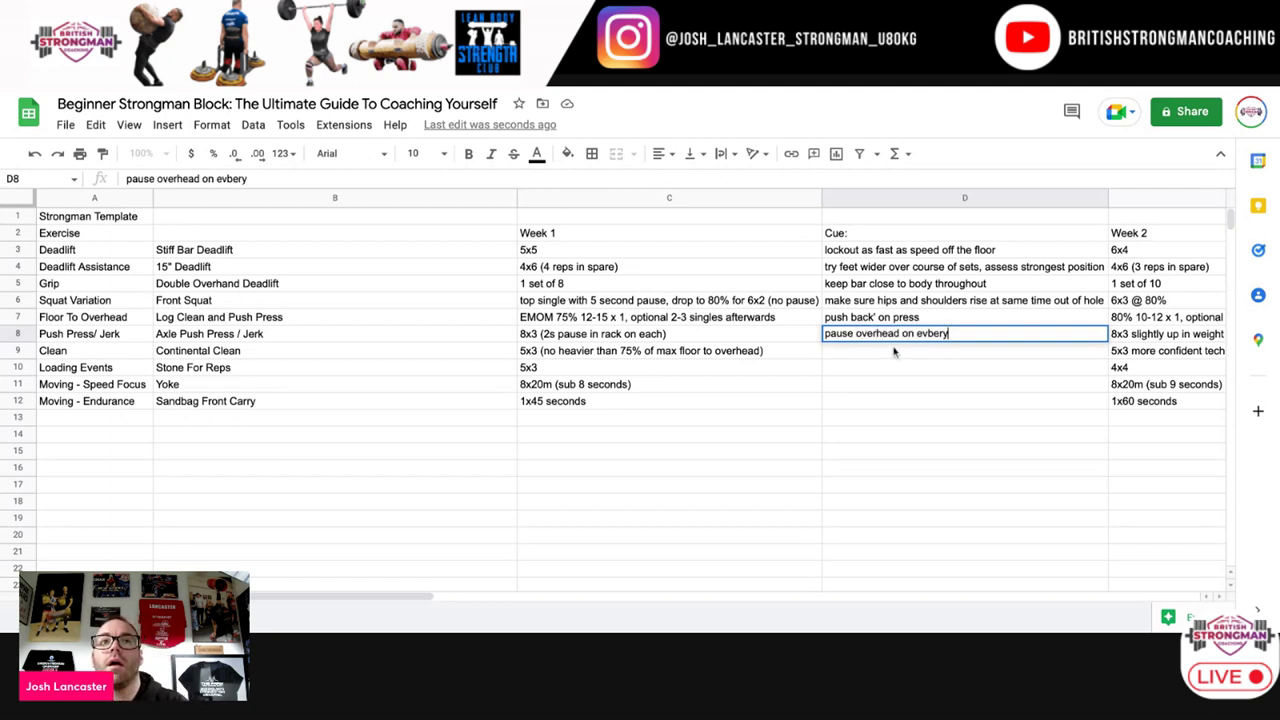
{"action": "key", "text": "Left"}
{"action": "key", "text": "Left"}
{"action": "key", "text": "Left"}
{"action": "key", "text": "Left"}
{"action": "key", "text": "Left"}
{"action": "key", "text": "BackSpace"}
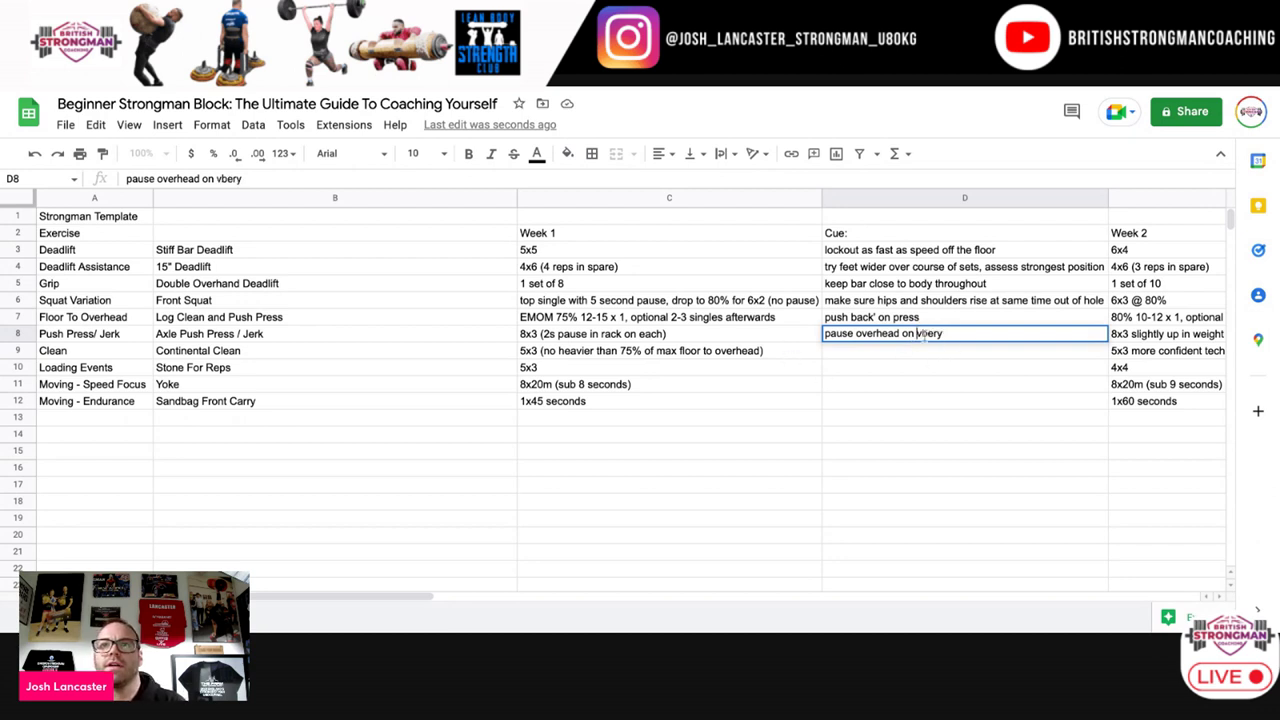
{"action": "key", "text": "Right"}
{"action": "key", "text": "BackSpace"}
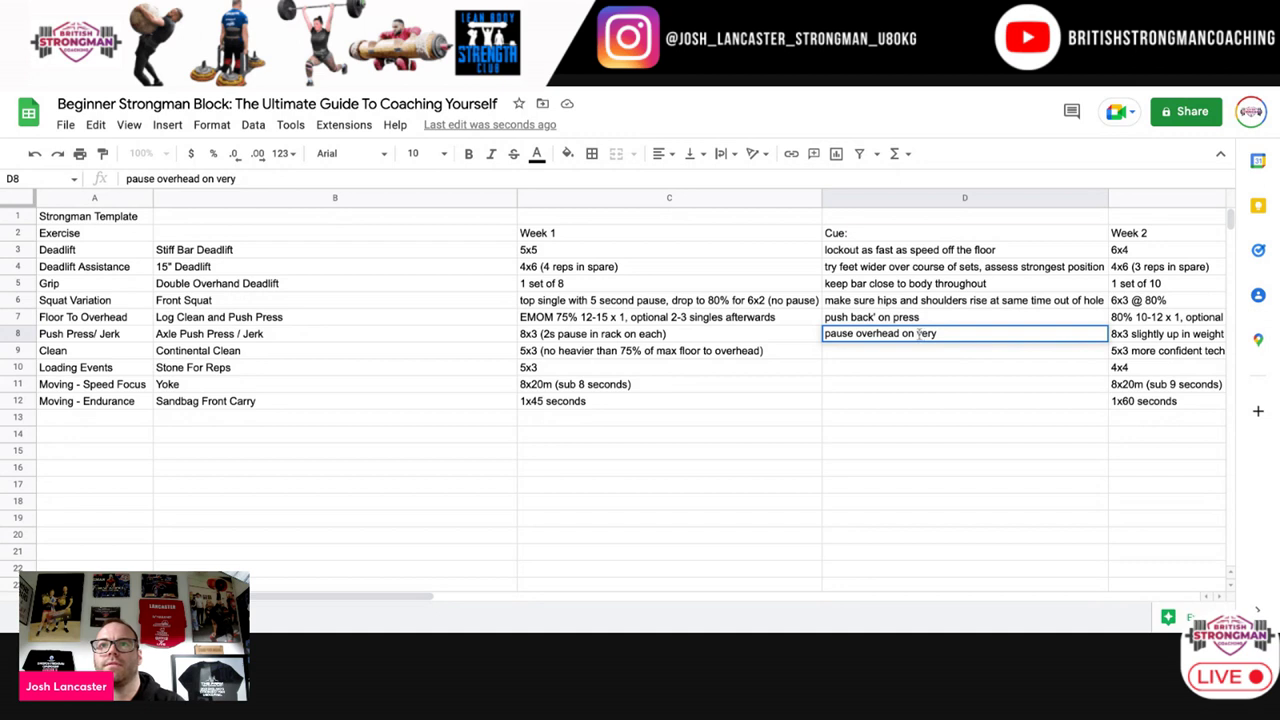
{"action": "type", "text": "e"}
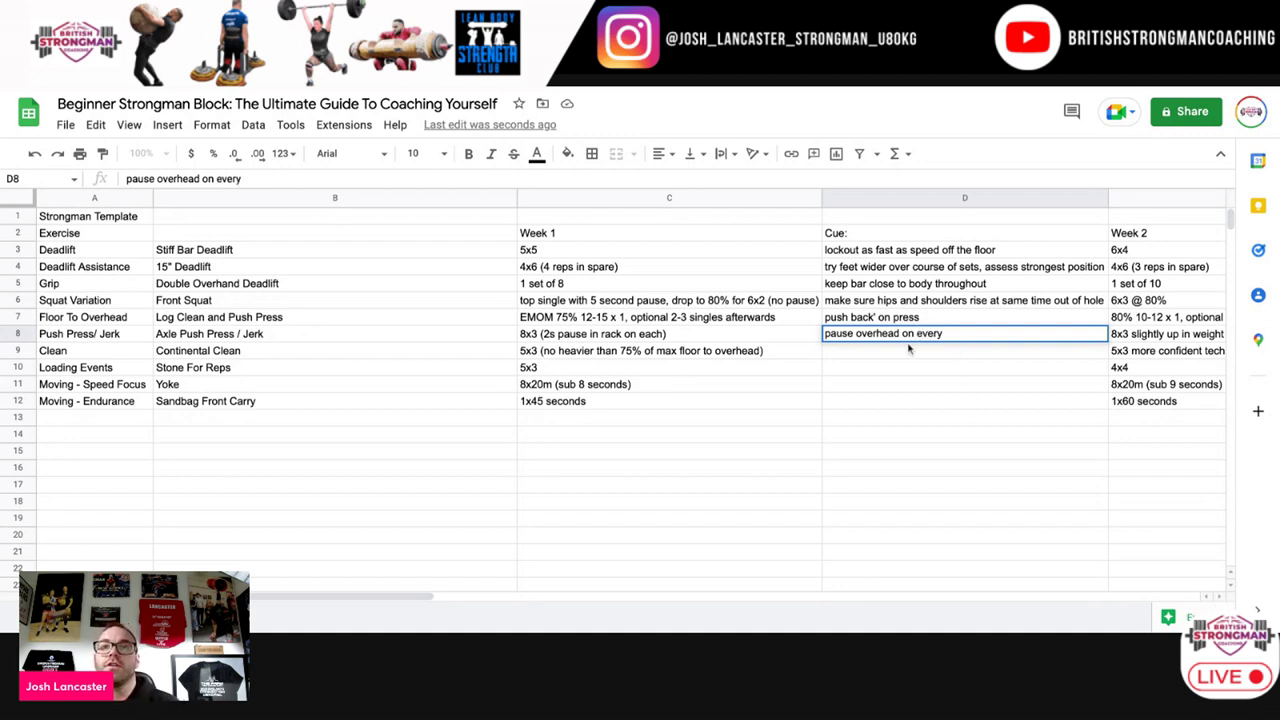
{"action": "left_click", "coordinate": [838, 321]}
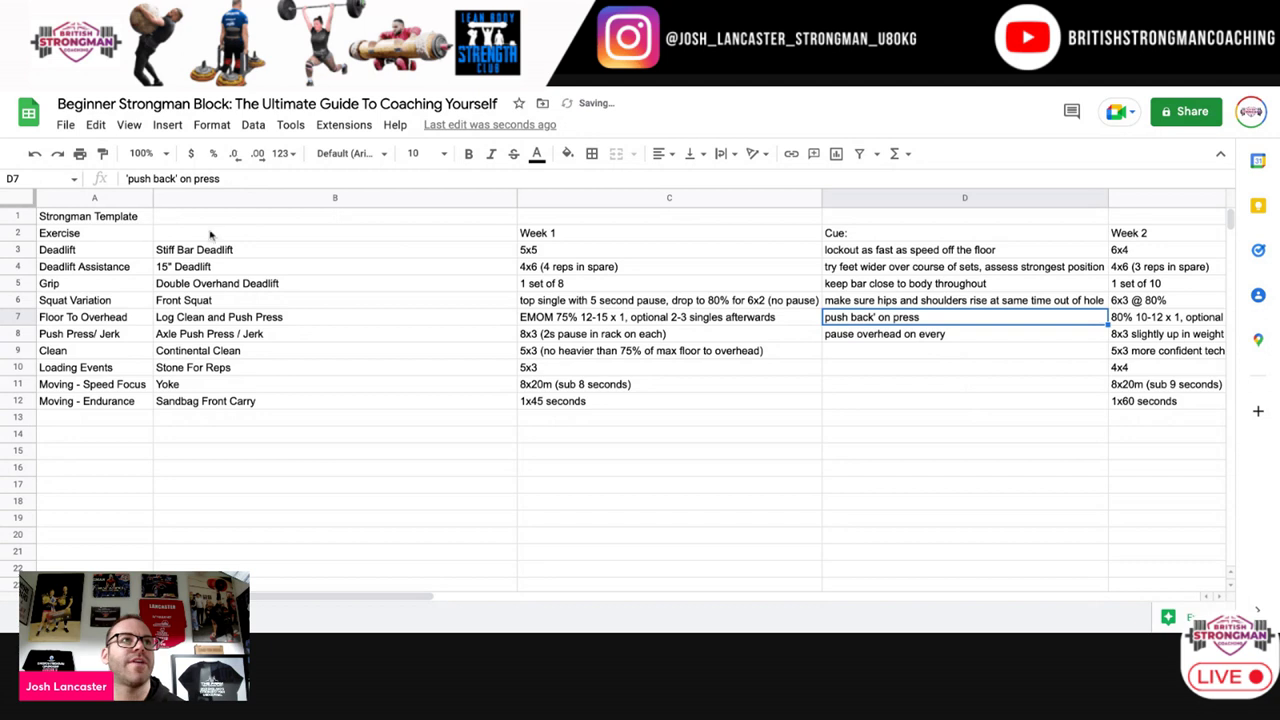
Step: Append "rep" to the Push Press/ Jerk cue in D8 so it reads "pause overhead on every rep"
{"action": "left_click", "coordinate": [877, 338]}
{"action": "left_click", "coordinate": [873, 358]}
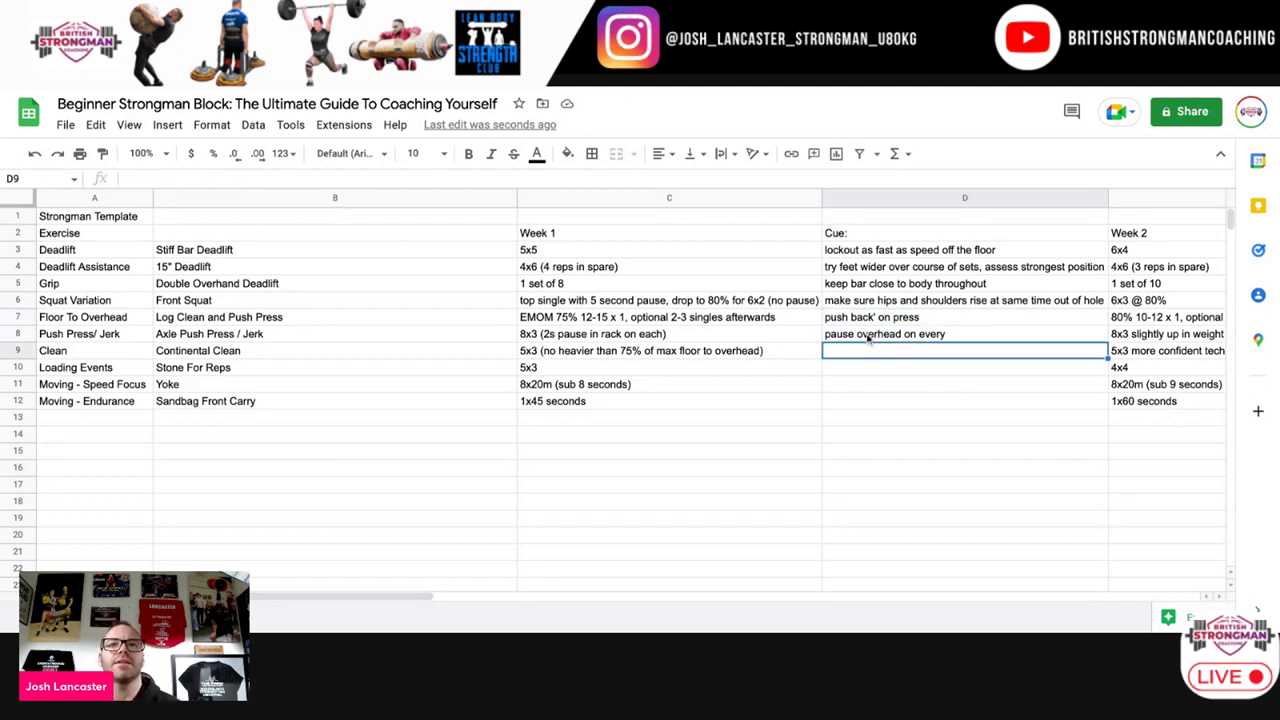
{"action": "left_click", "coordinate": [952, 338]}
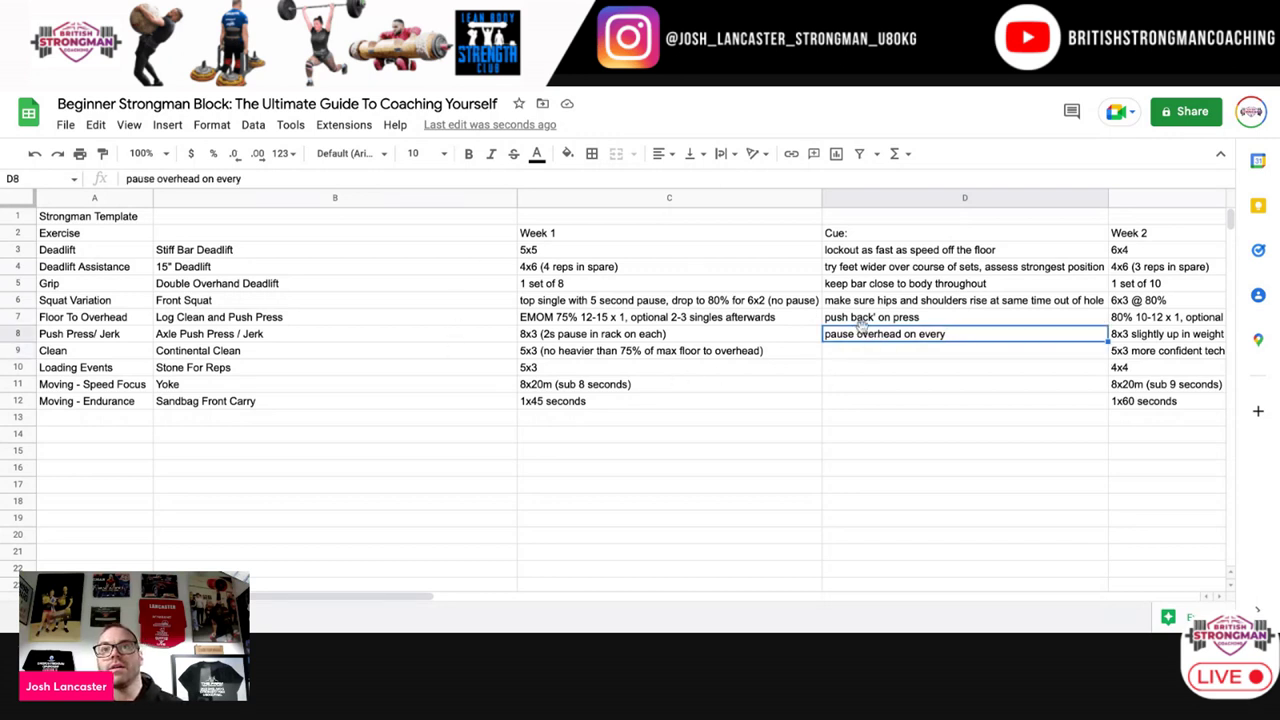
{"action": "left_click", "coordinate": [883, 358]}
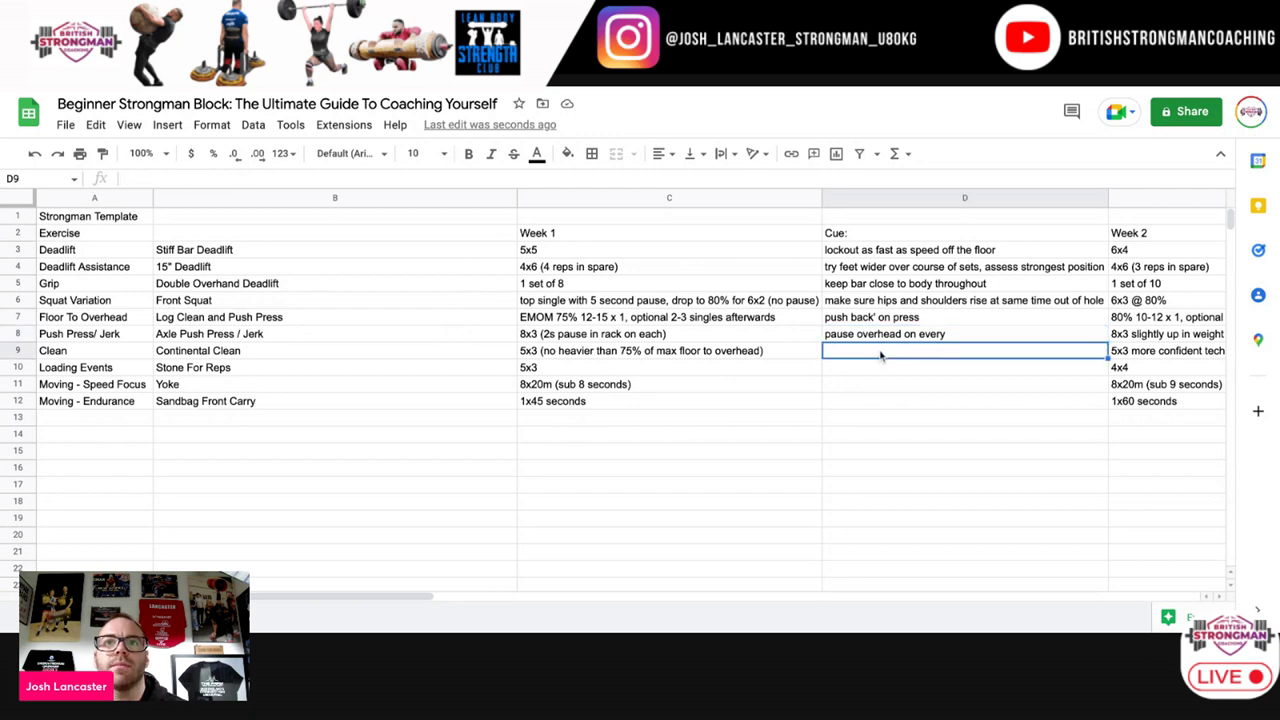
{"action": "double_click", "coordinate": [974, 338]}
{"action": "type", "text": "rep"}
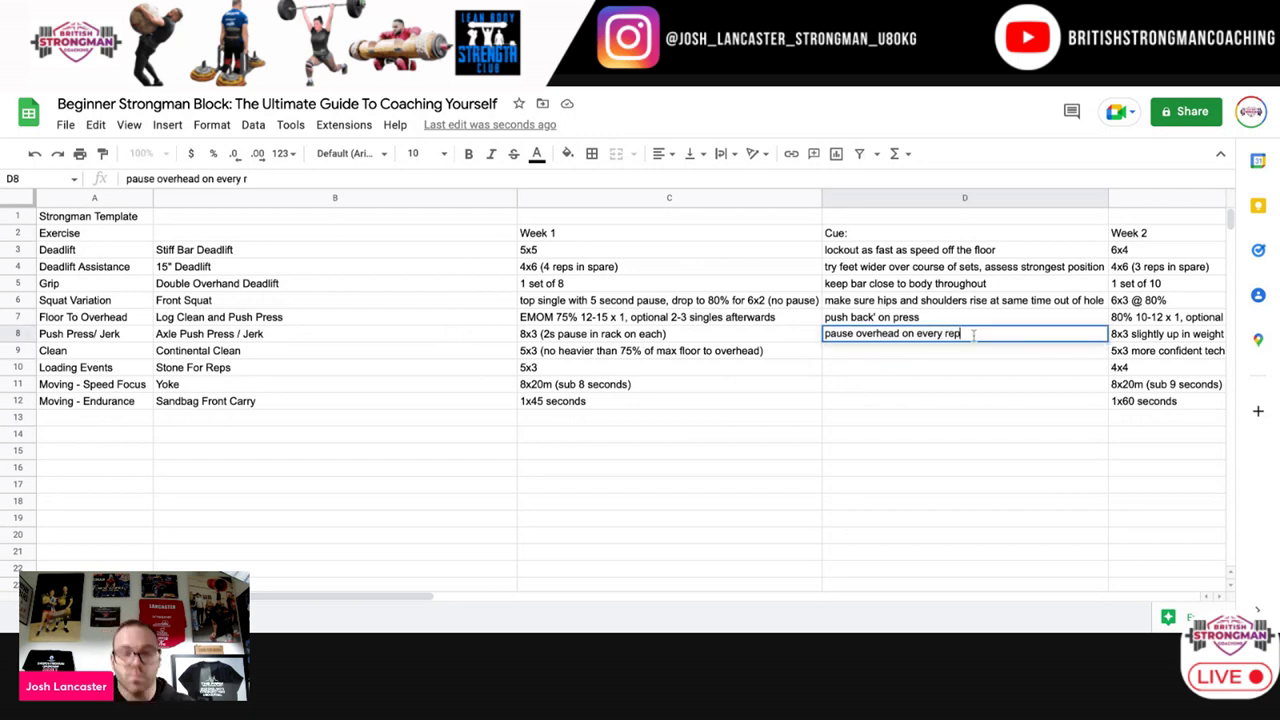
Step: Enter "'hot potato' - don't rest... pop pop pop" as the Week 1 cue for the Clean row in D9
{"action": "left_click", "coordinate": [880, 355]}
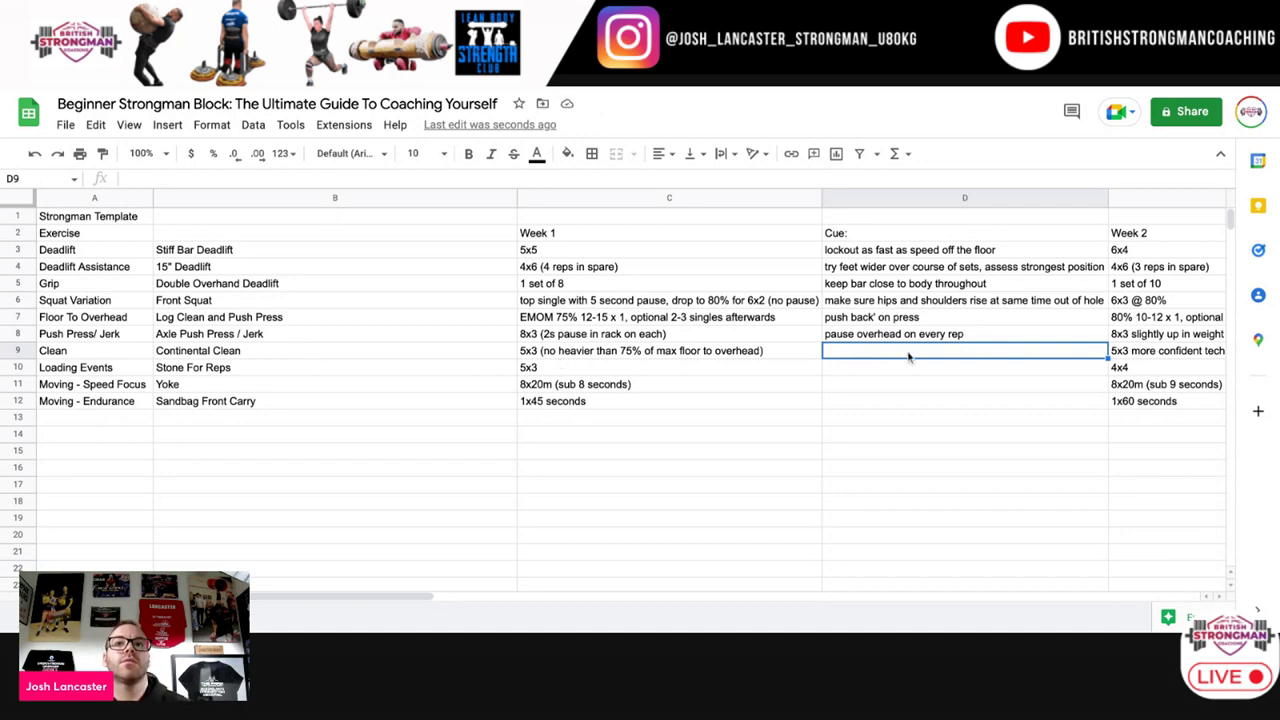
{"action": "type", "text": "'h"}
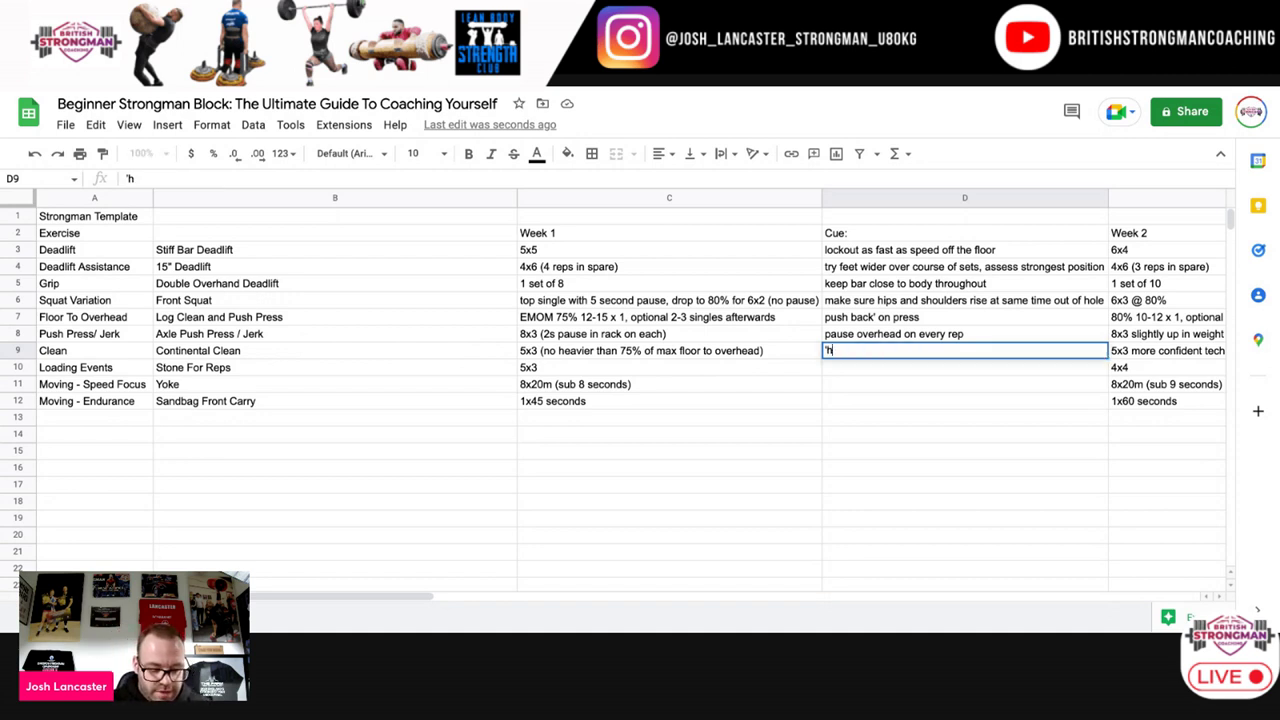
{"action": "type", "text": "ot potato"}
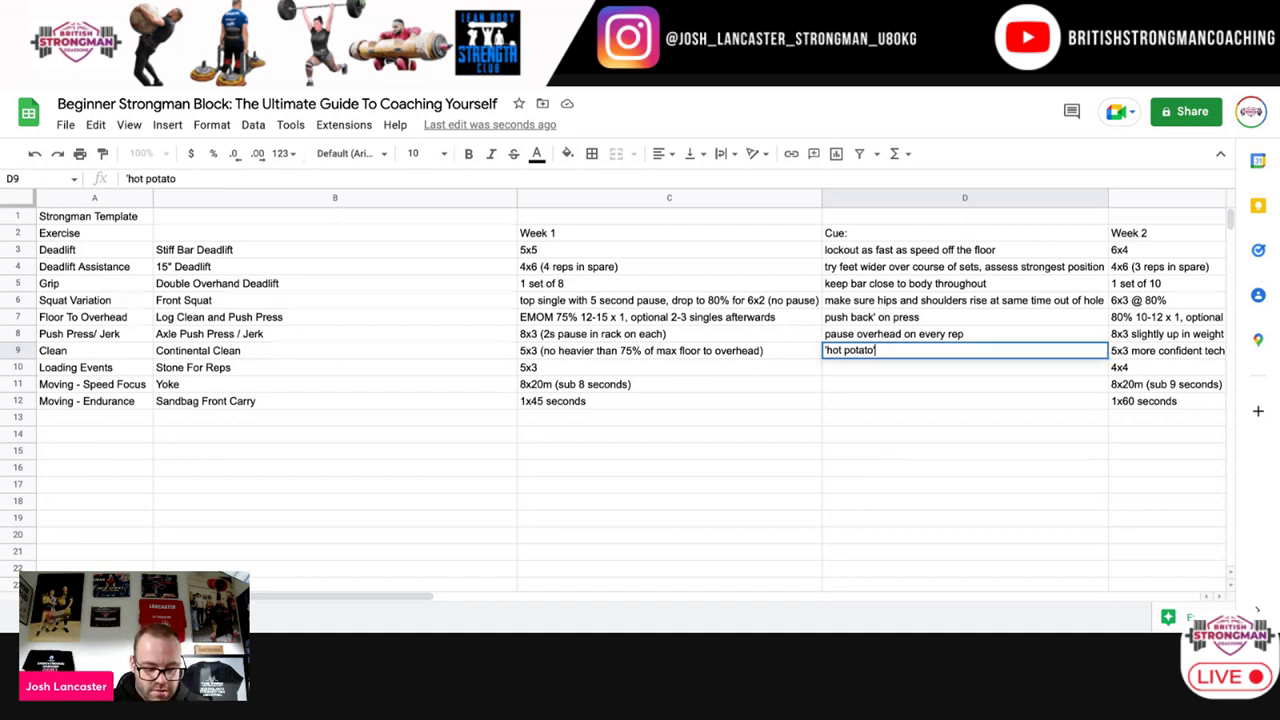
{"action": "type", "text": "'"}
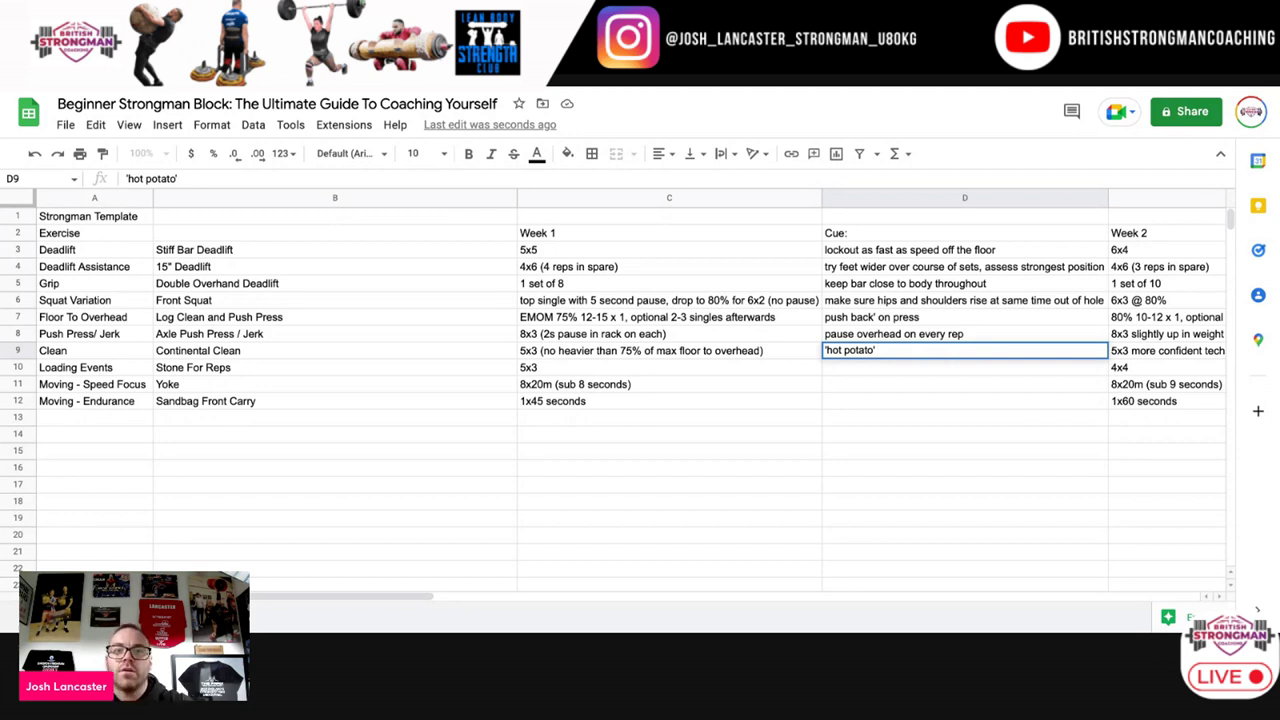
{"action": "type", "text": " - d"}
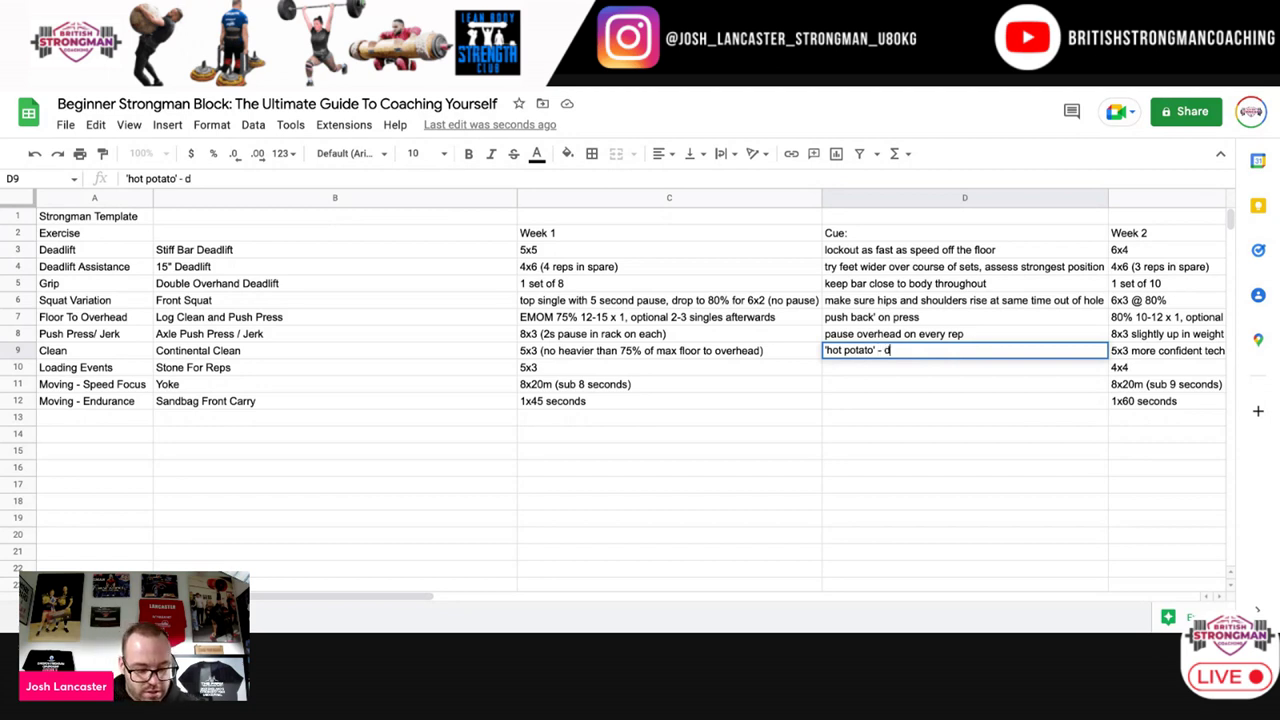
{"action": "type", "text": "on't rest"}
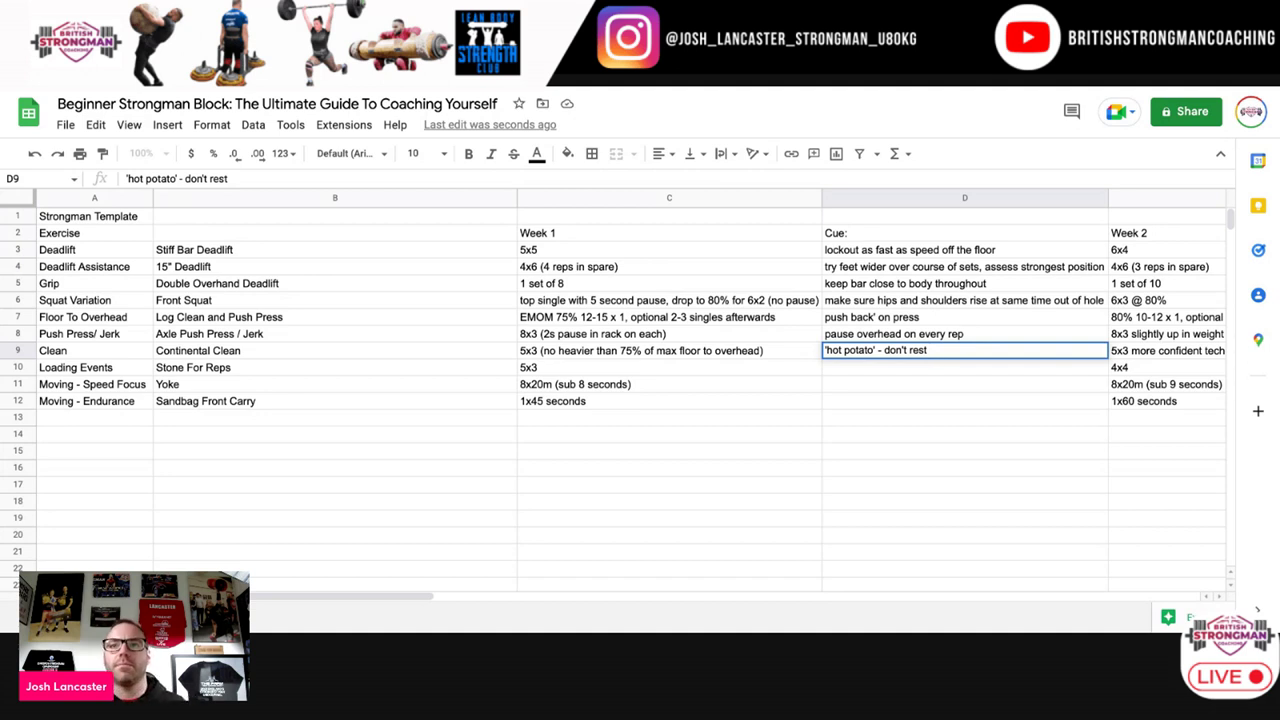
{"action": "type", "text": "... pop pop o"}
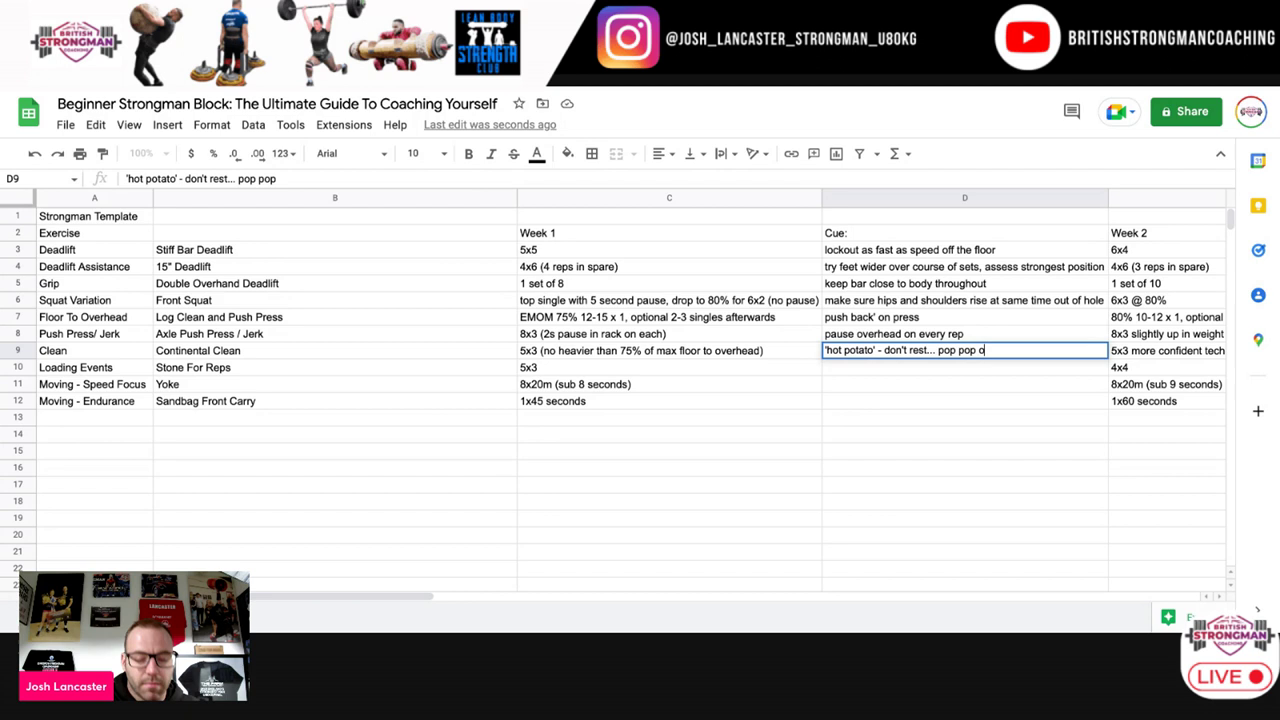
{"action": "key", "text": "BackSpace"}
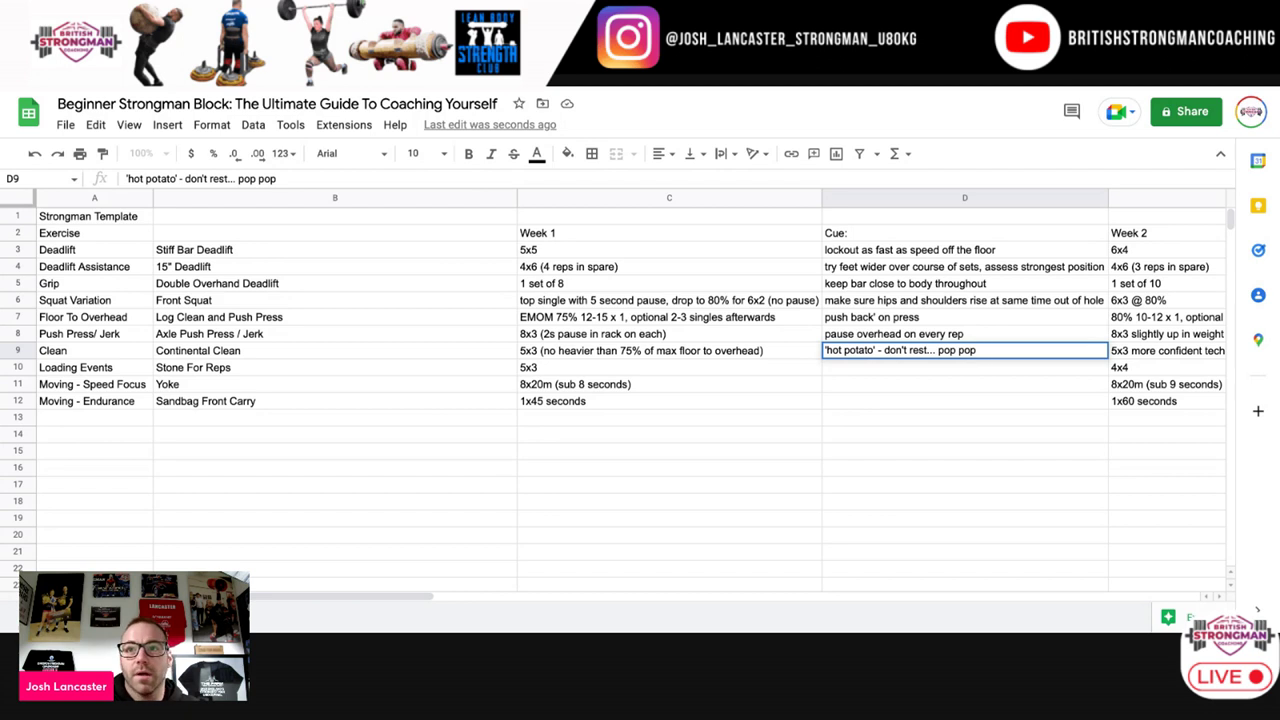
{"action": "type", "text": "pop"}
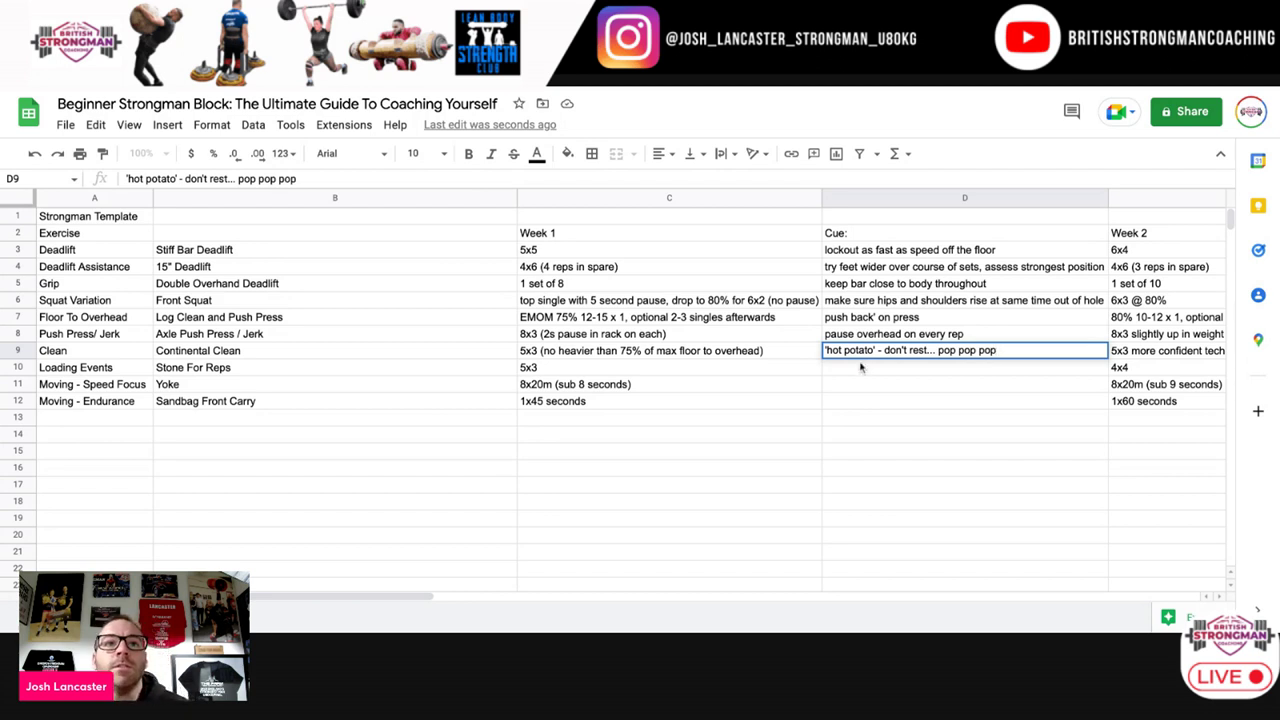
Step: Enter "move the feet in after lap" as the Week 1 cue for the Loading Events row in D10
{"action": "left_click", "coordinate": [928, 371]}
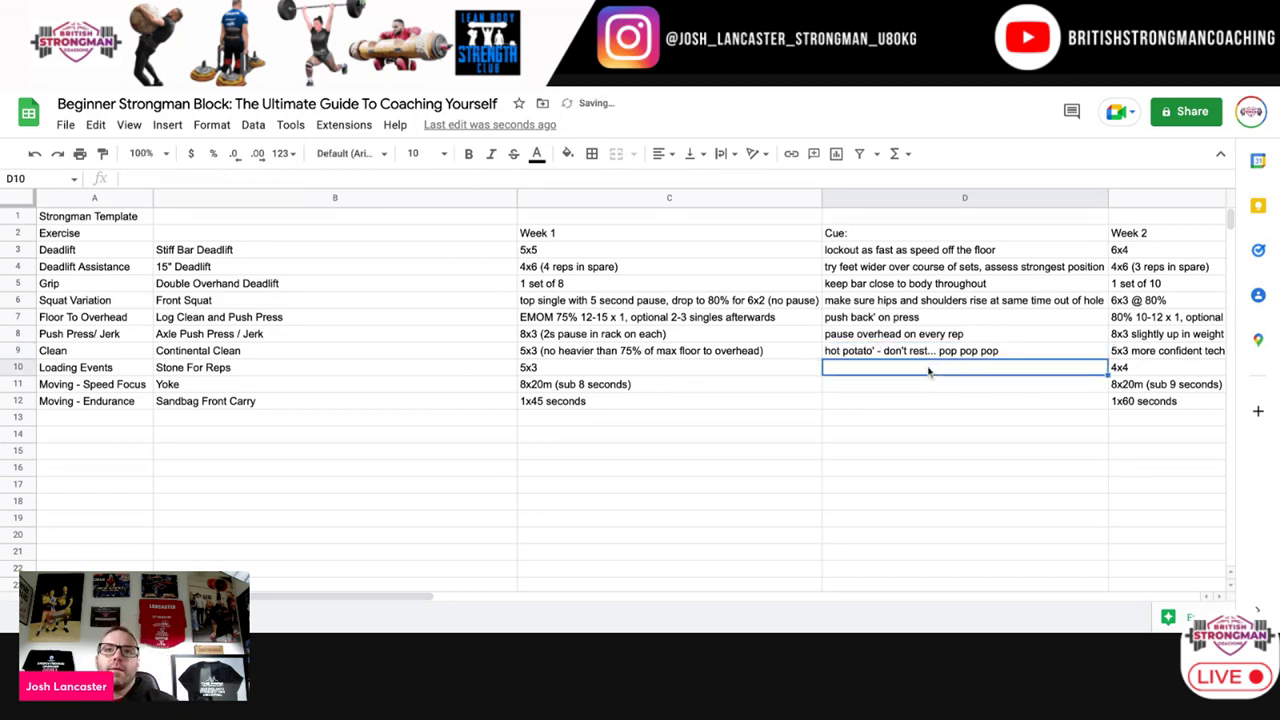
{"action": "type", "text": "mopving"}
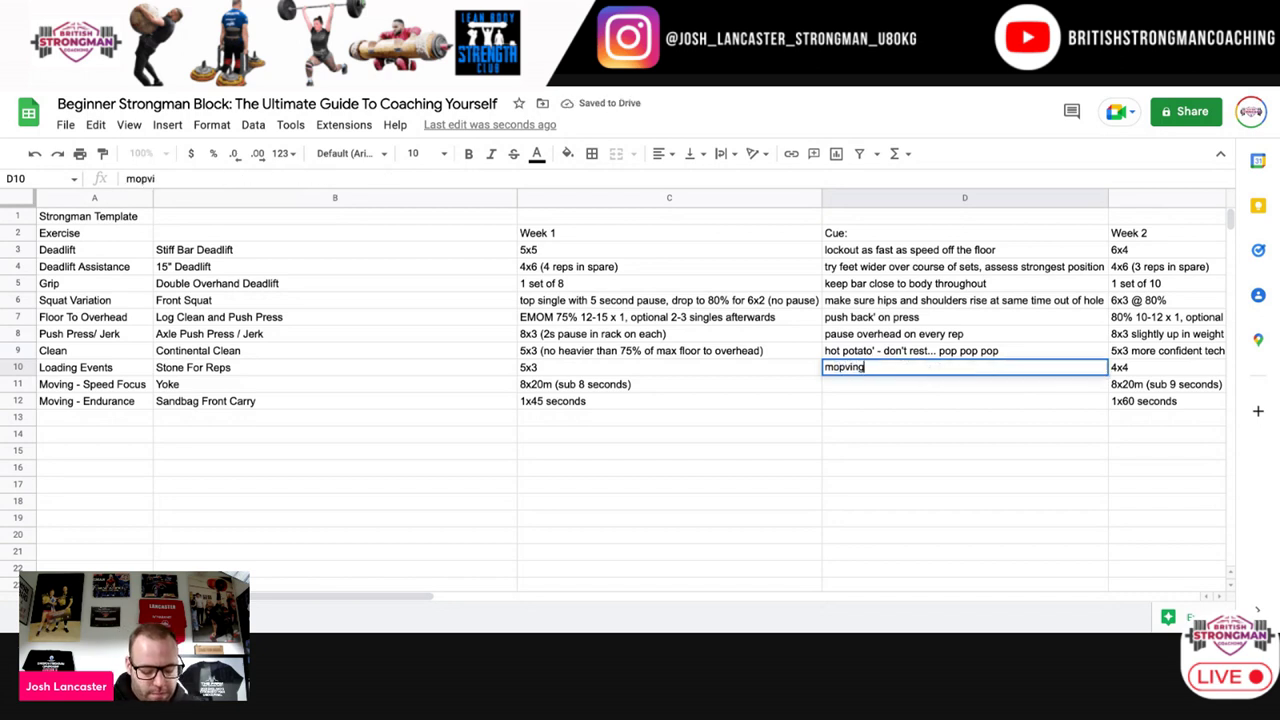
{"action": "type", "text": " the fee"}
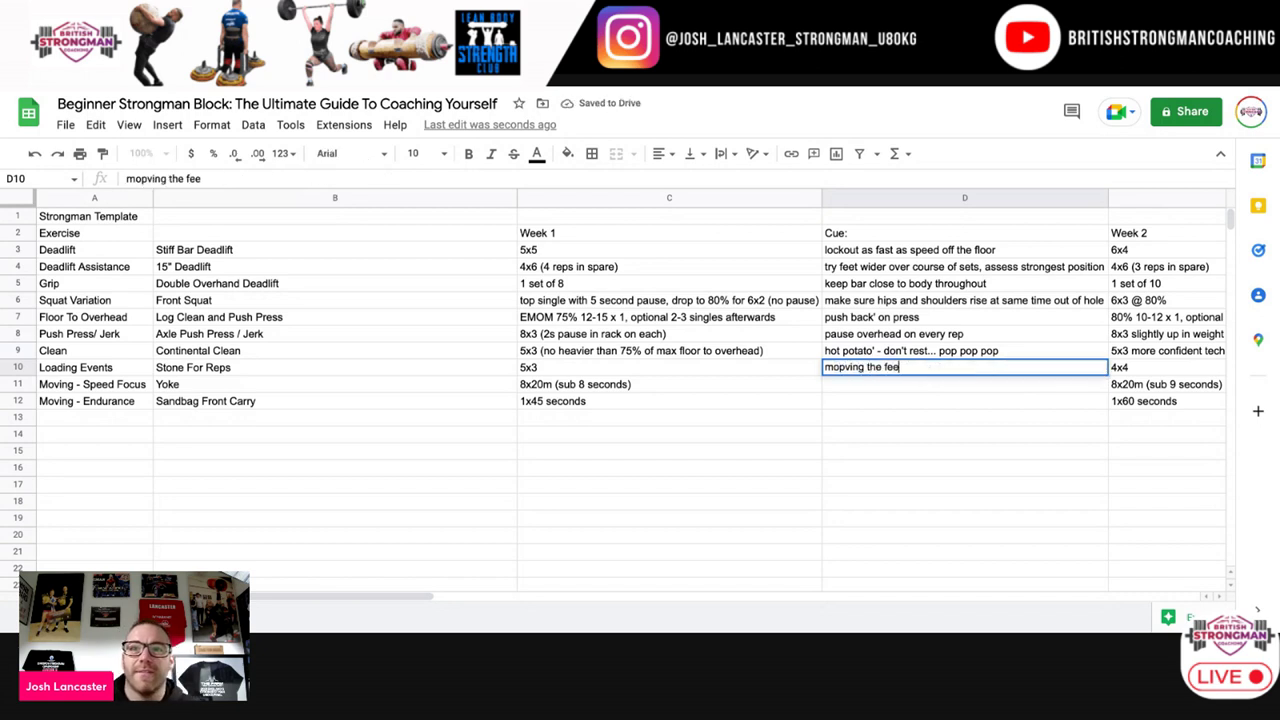
{"action": "left_click", "coordinate": [846, 367]}
{"action": "key", "text": "BackSpace"}
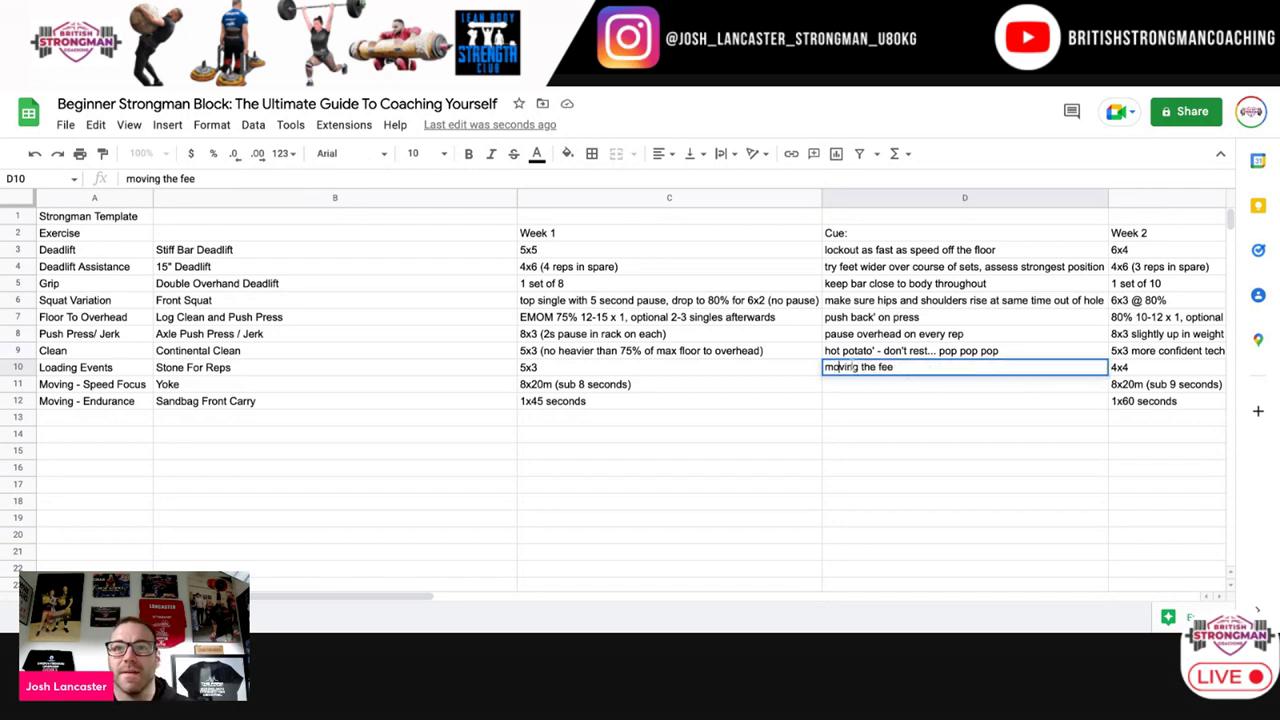
{"action": "key", "text": "Right"}
{"action": "key", "text": "Delete"}
{"action": "key", "text": "Delete"}
{"action": "key", "text": "Delete"}
{"action": "type", "text": "e"}
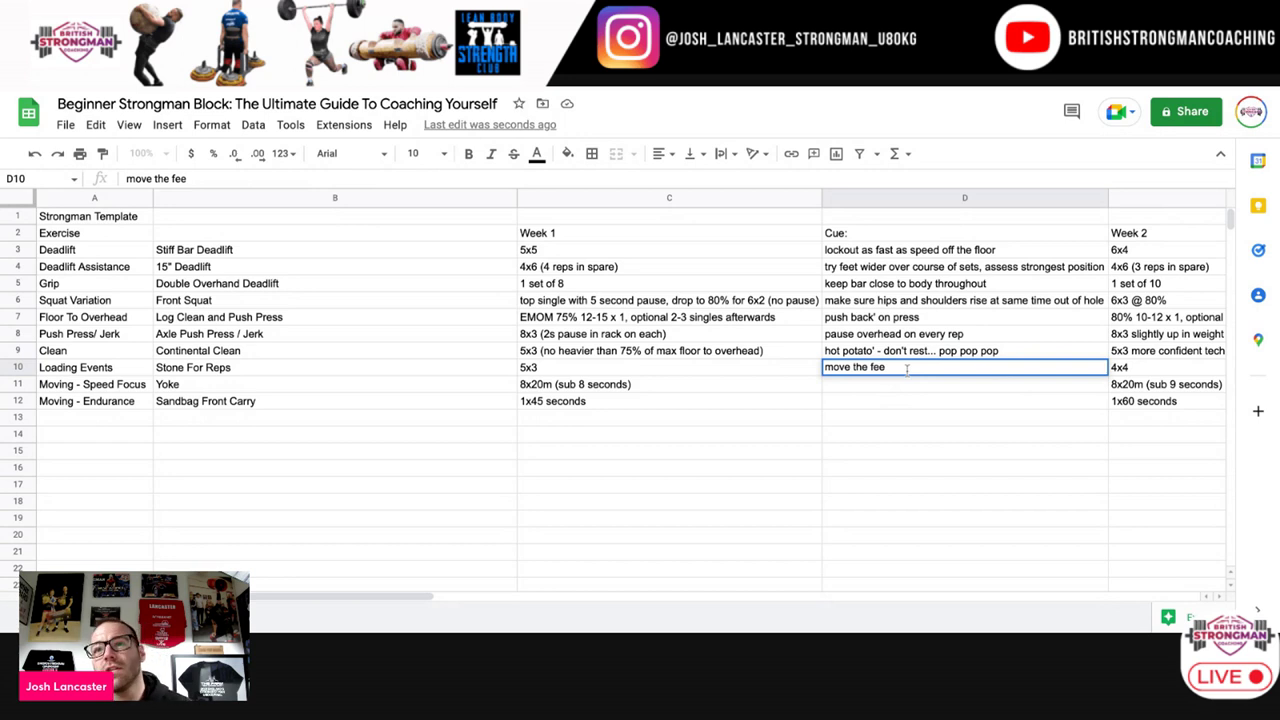
{"action": "type", "text": "t in after lap"}
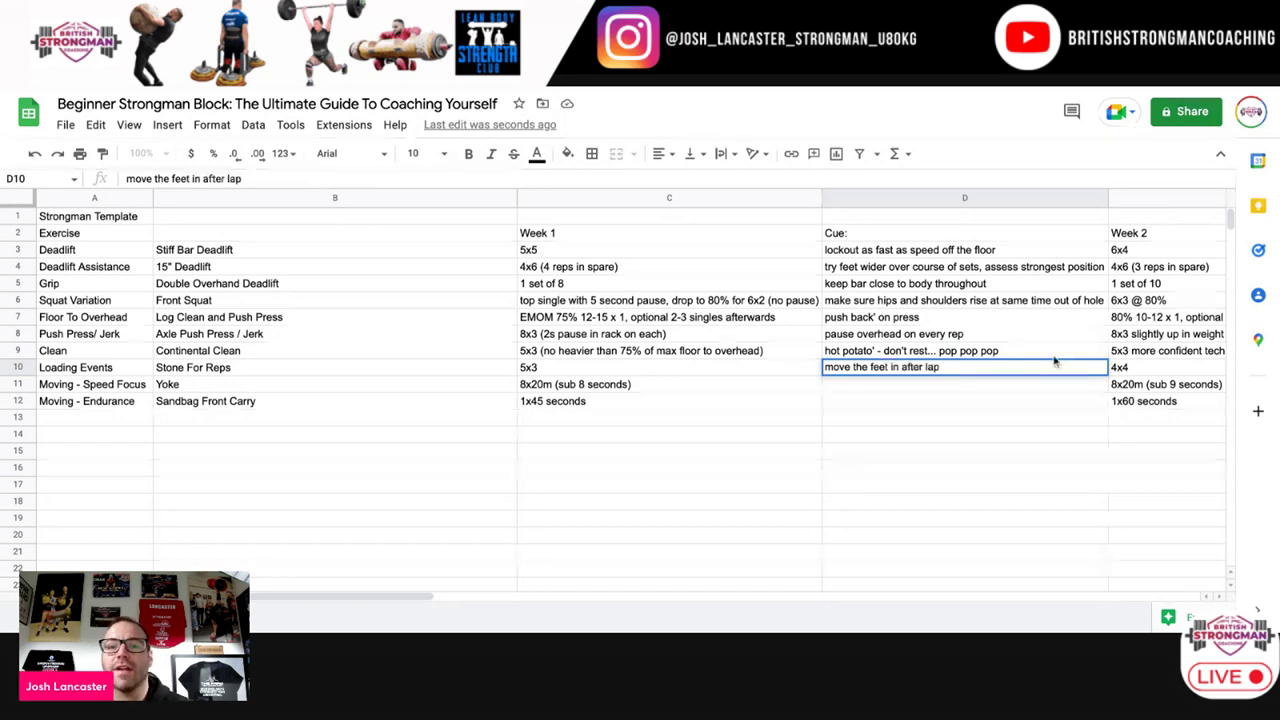
Step: Enter "split stance start on all" as the Week 1 cue for the Moving - Speed Focus row in D11
{"action": "left_click", "coordinate": [905, 388]}
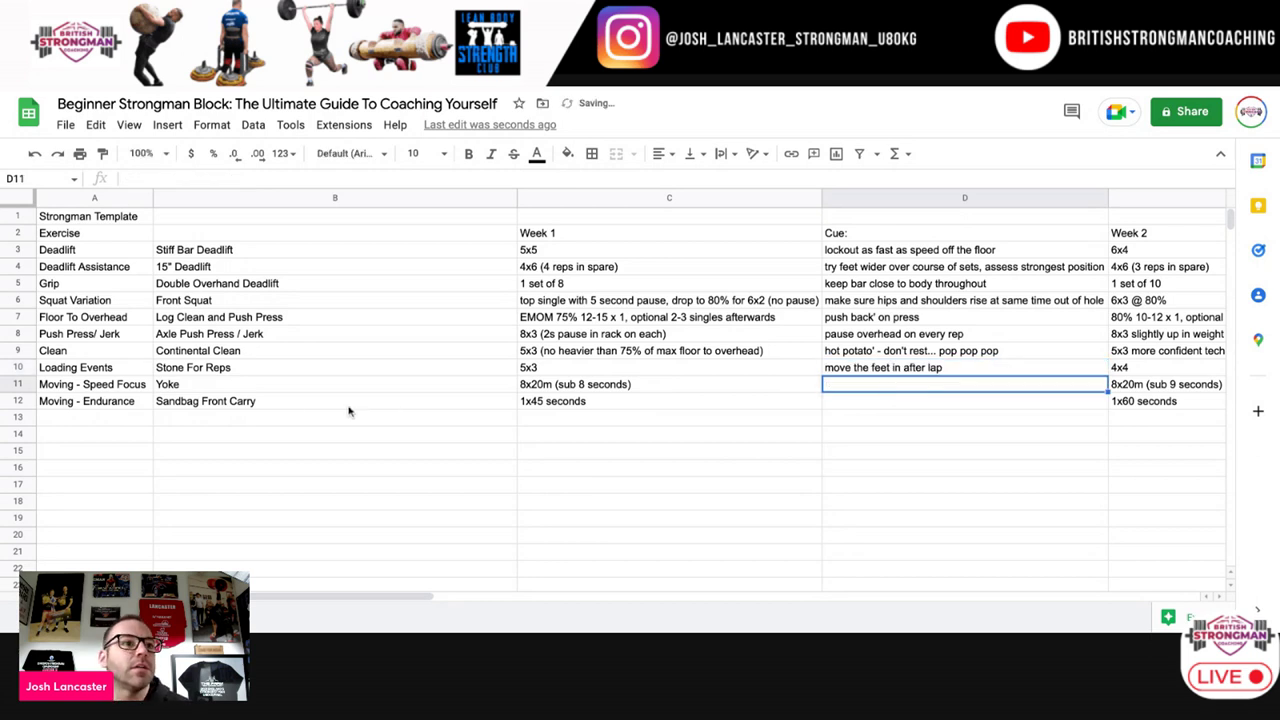
{"action": "double_click", "coordinate": [909, 386]}
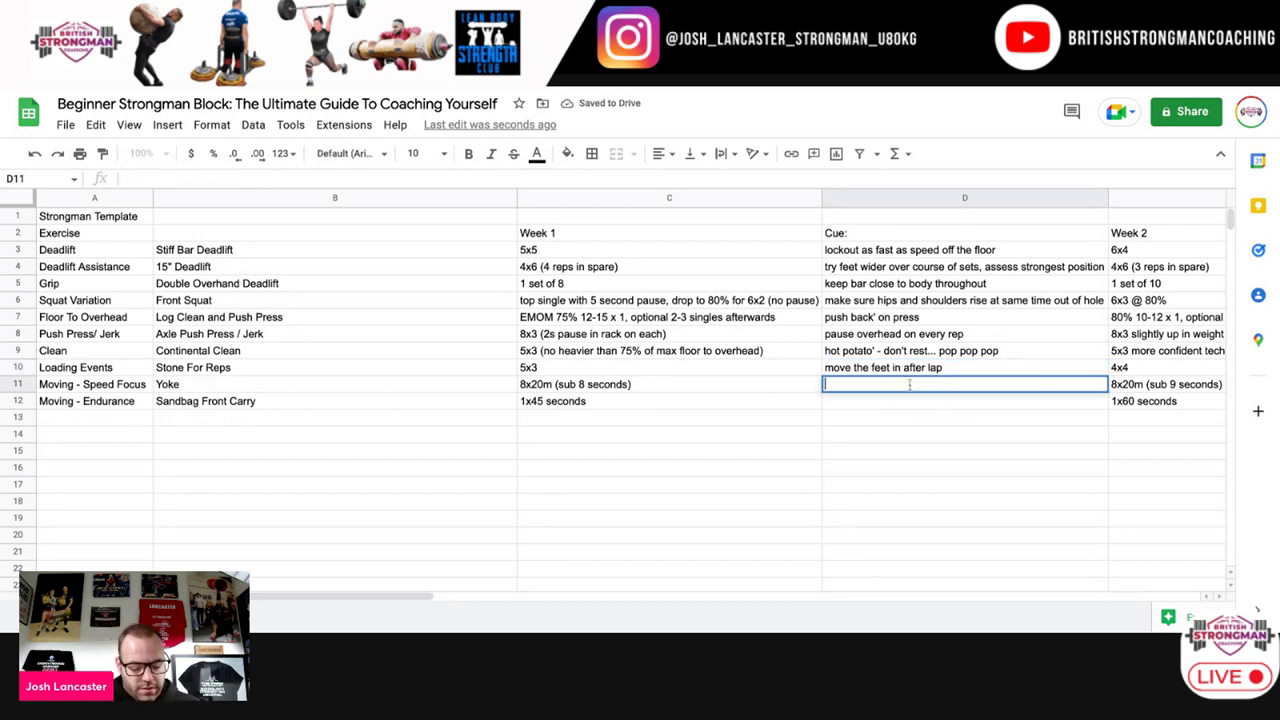
{"action": "type", "text": "split stance s"}
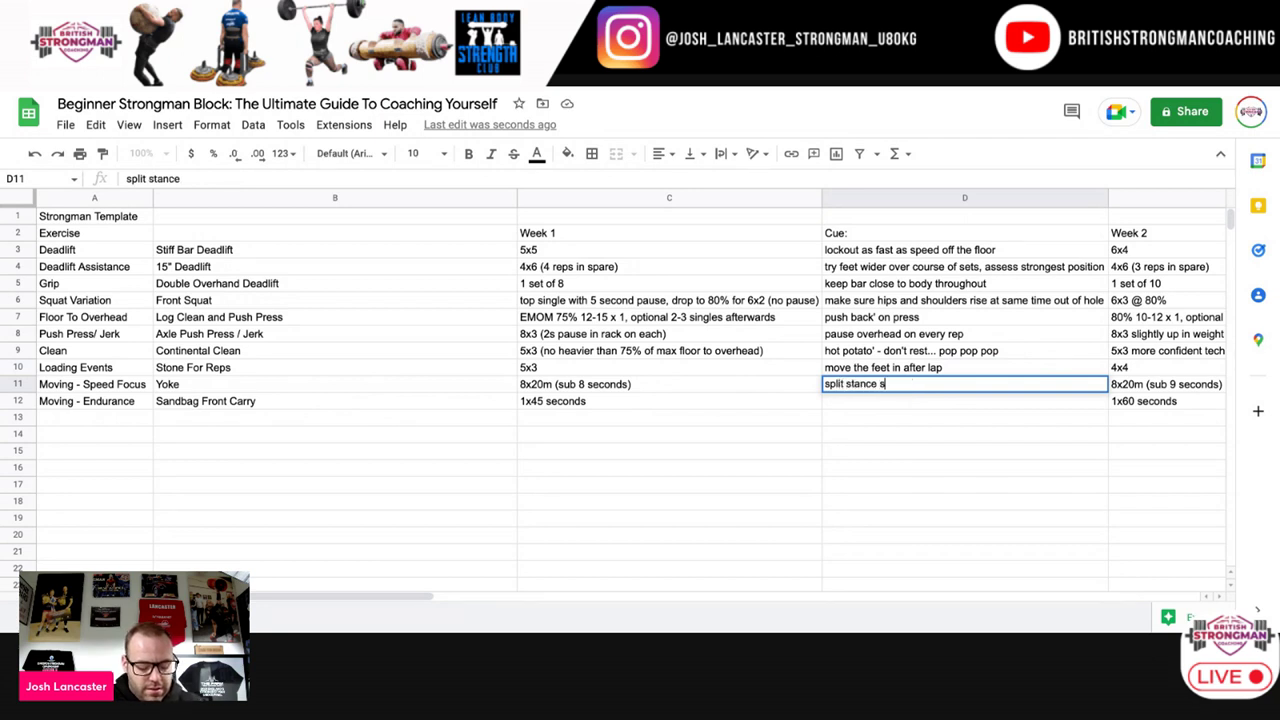
{"action": "type", "text": "tart on all"}
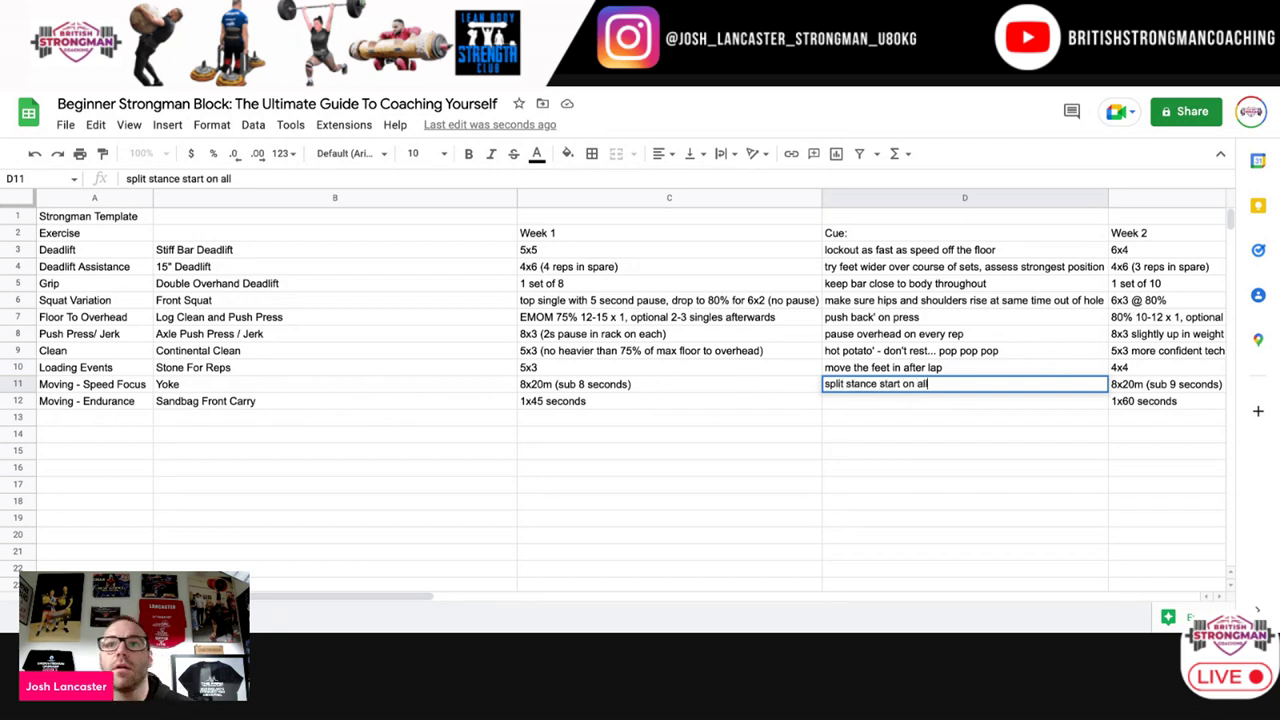
Step: Enter the Moving - Endurance cue "find rack position where arms feel like they flop around bag" in D12
{"action": "left_click", "coordinate": [930, 407]}
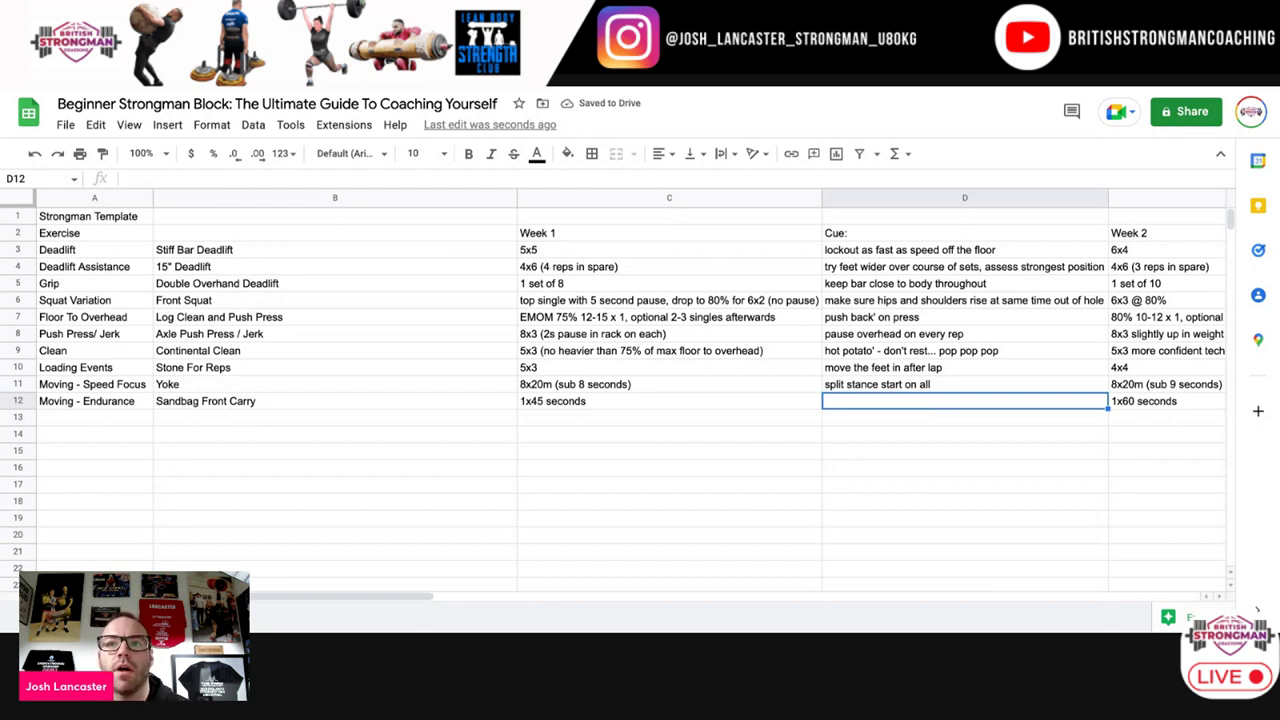
{"action": "left_click", "coordinate": [928, 391]}
{"action": "left_click", "coordinate": [918, 403]}
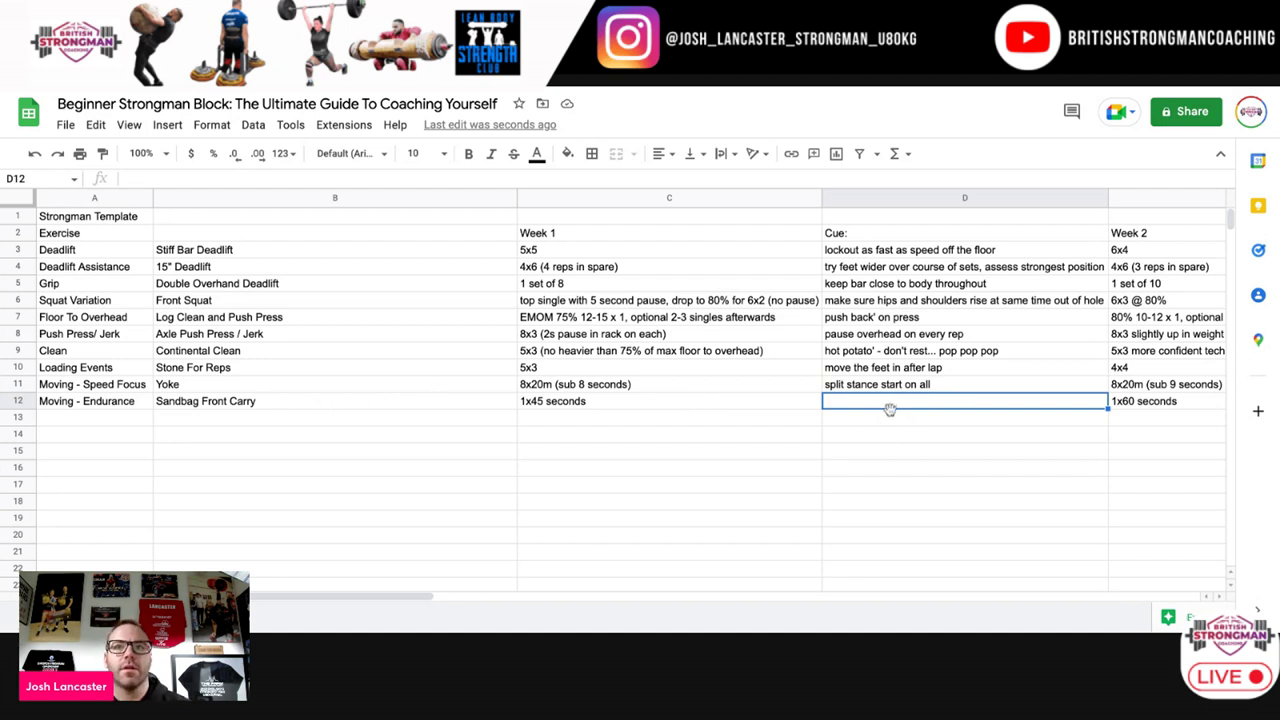
{"action": "type", "text": "fi"}
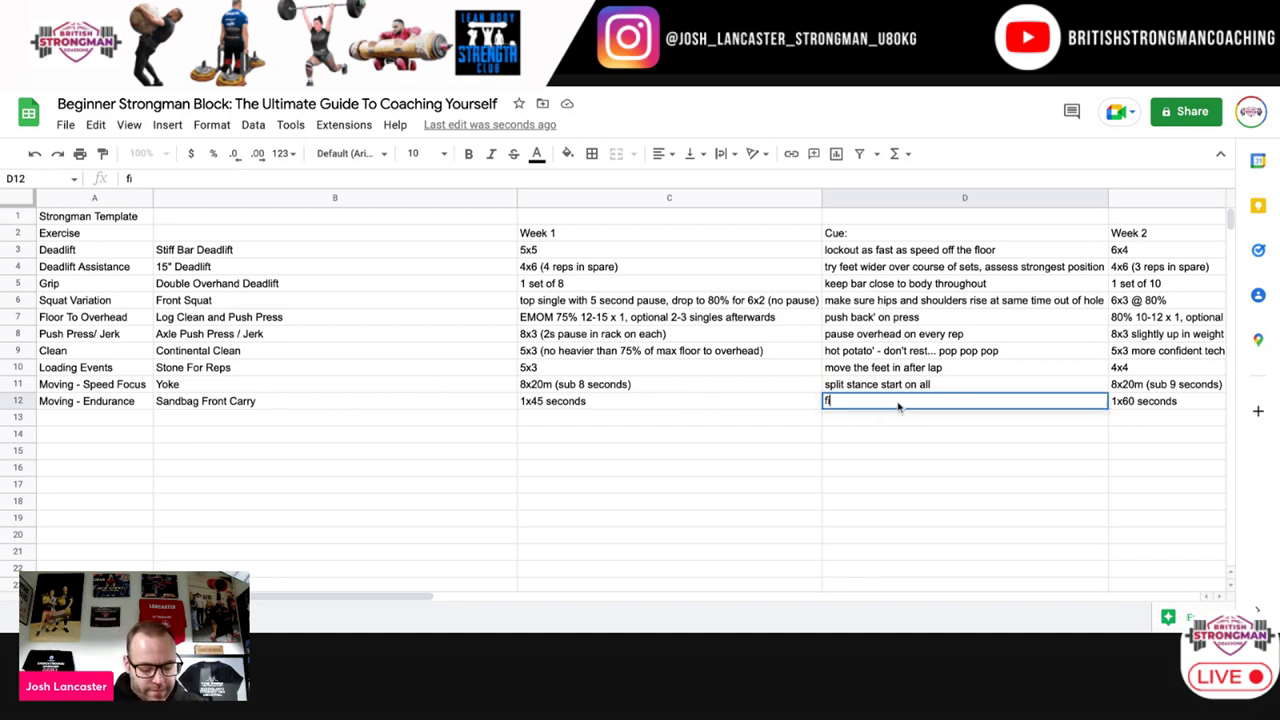
{"action": "type", "text": "nd rack position"}
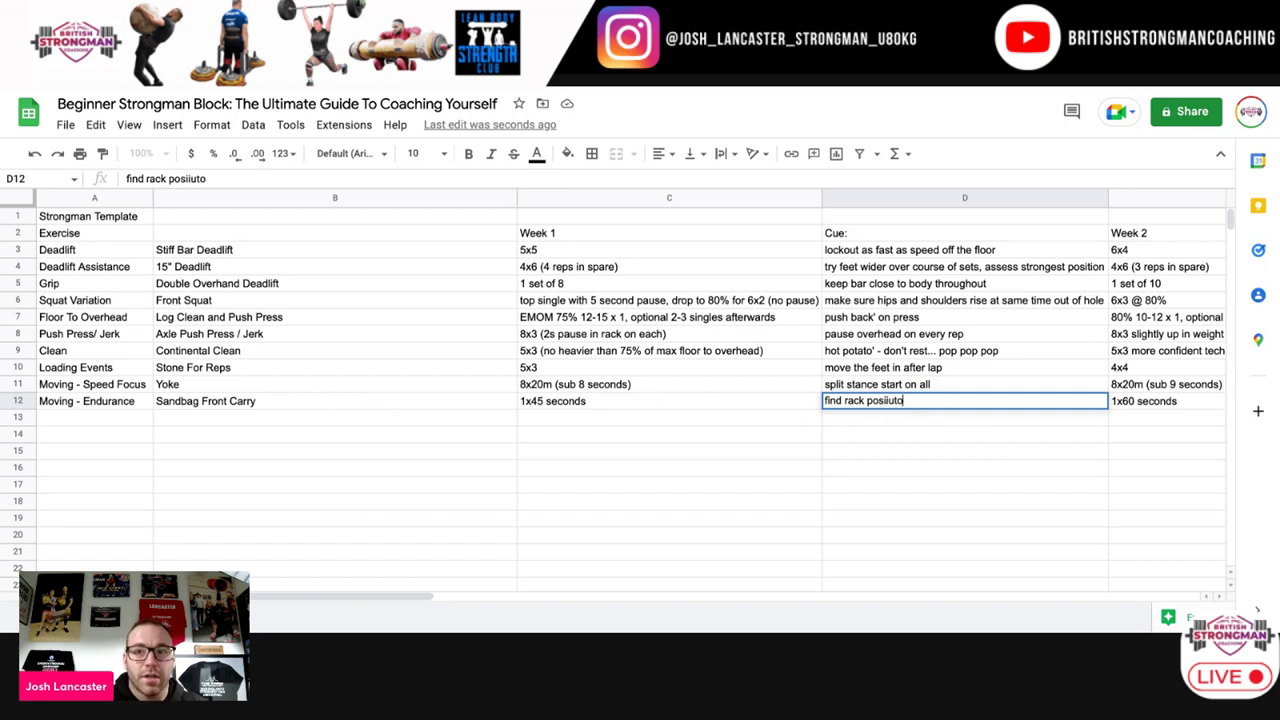
{"action": "key", "text": "BackSpace"}
{"action": "key", "text": "BackSpace"}
{"action": "key", "text": "BackSpace"}
{"action": "key", "text": "BackSpace"}
{"action": "type", "text": "tio"}
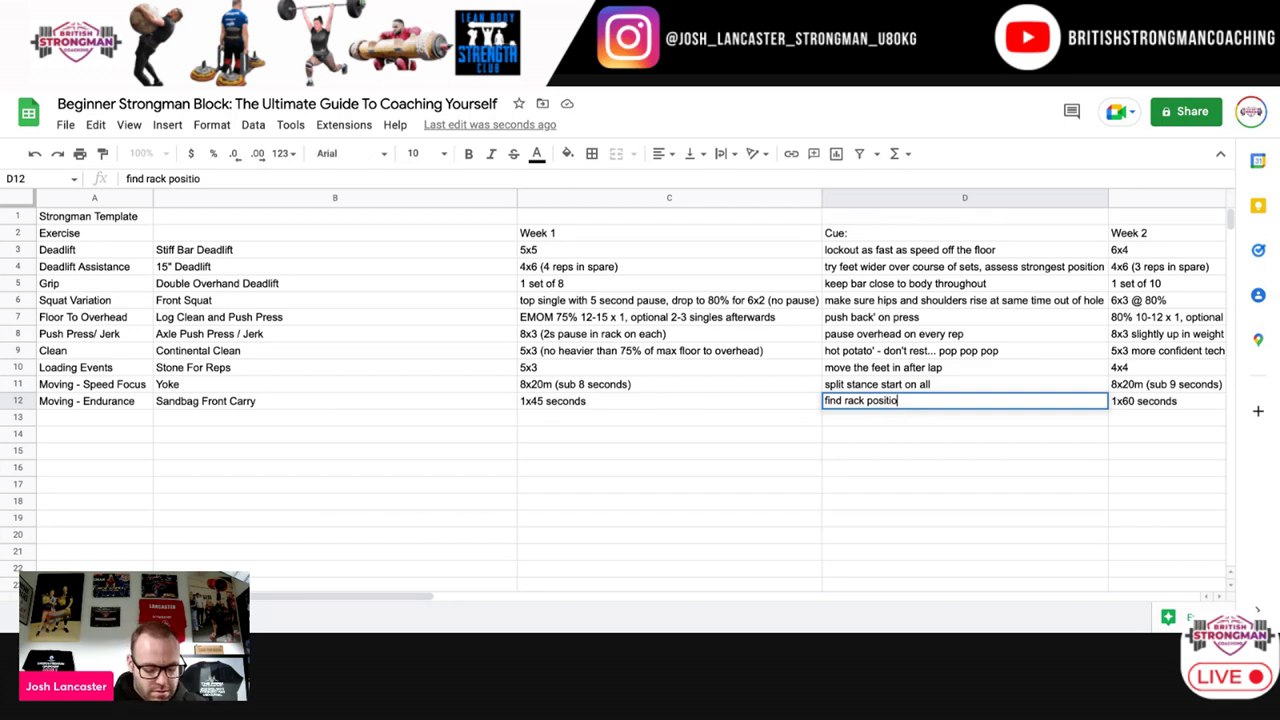
{"action": "type", "text": "n where arms "}
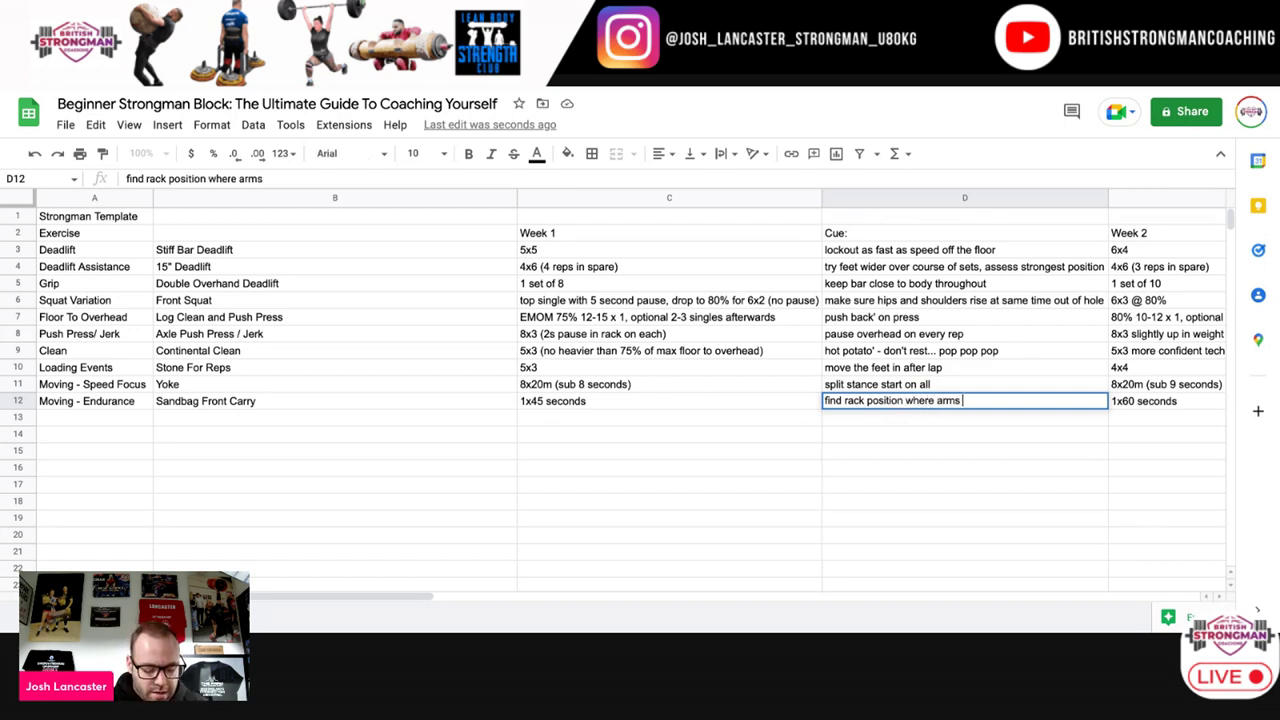
{"action": "type", "text": "feel like they"}
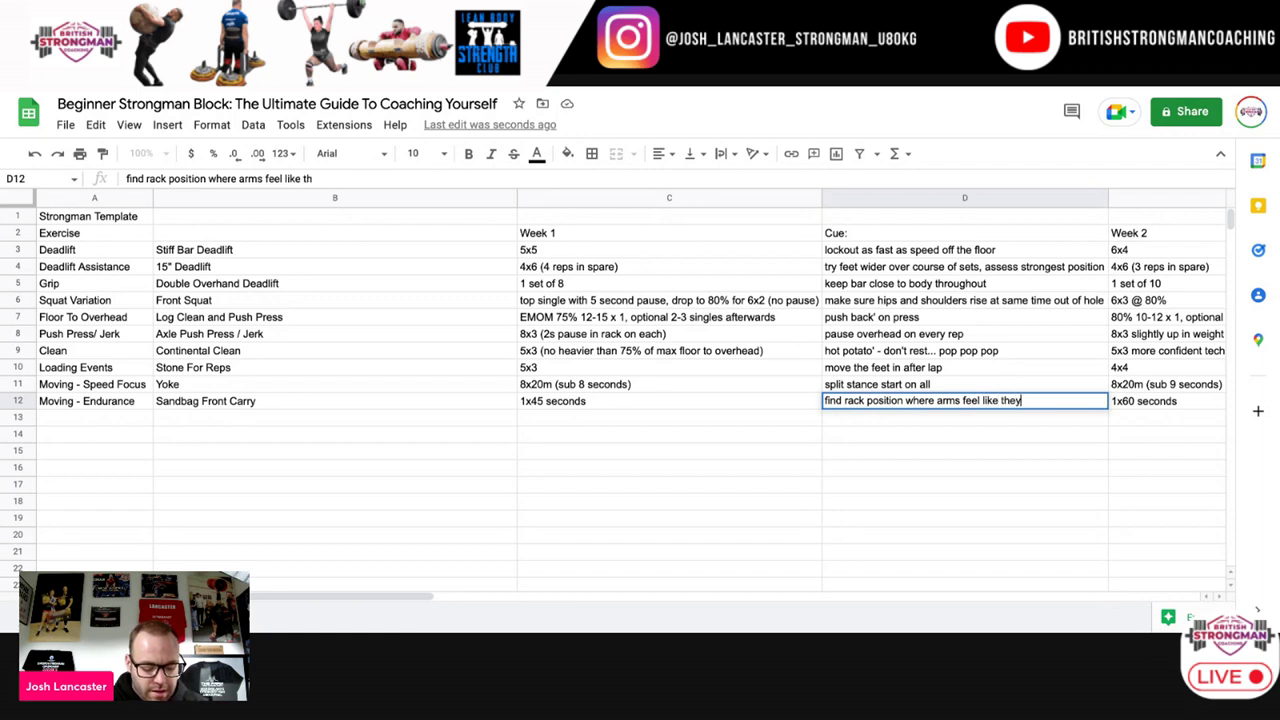
{"action": "type", "text": " flop around bag"}
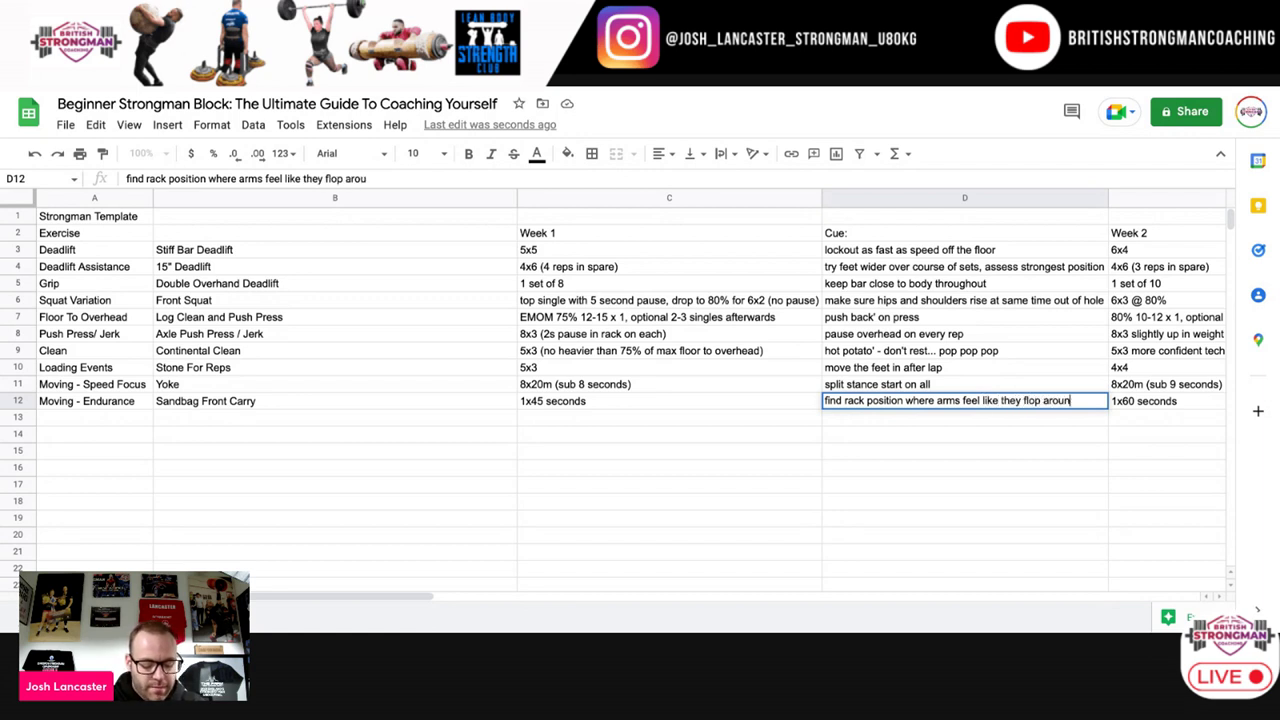
{"action": "left_click", "coordinate": [1007, 420]}
{"action": "left_click", "coordinate": [1009, 405]}
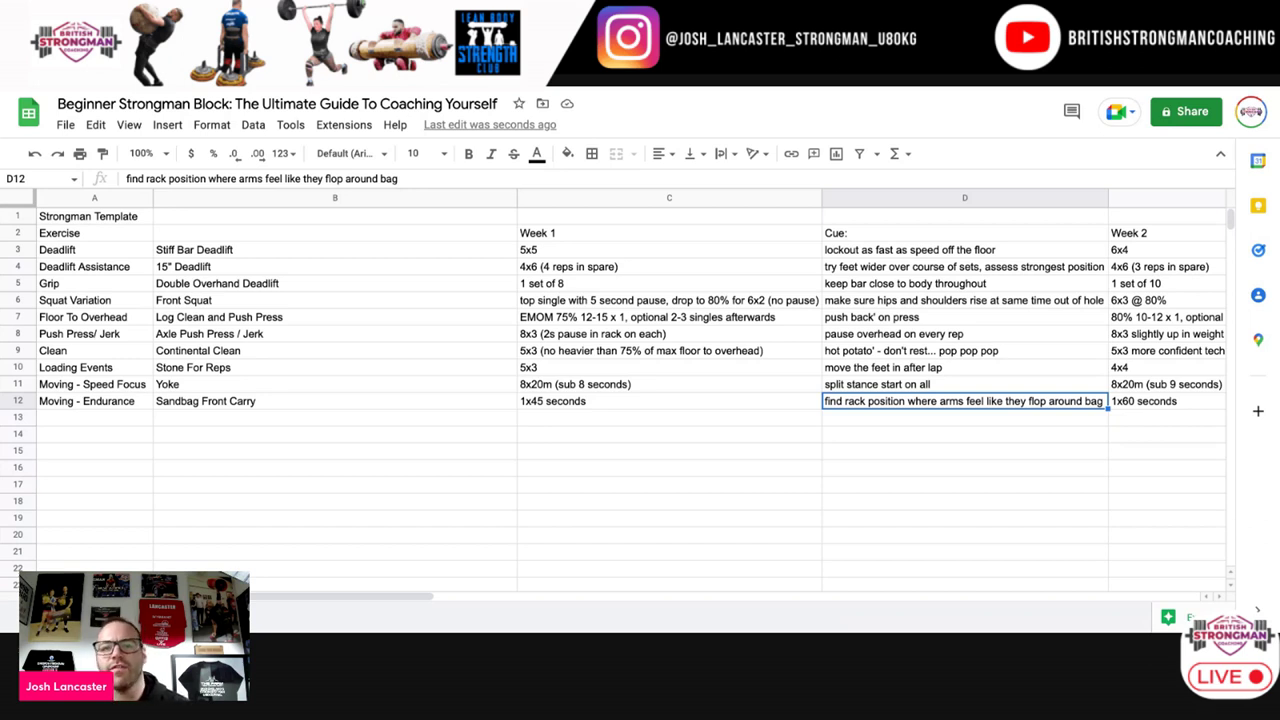
{"action": "left_click", "coordinate": [1021, 420]}
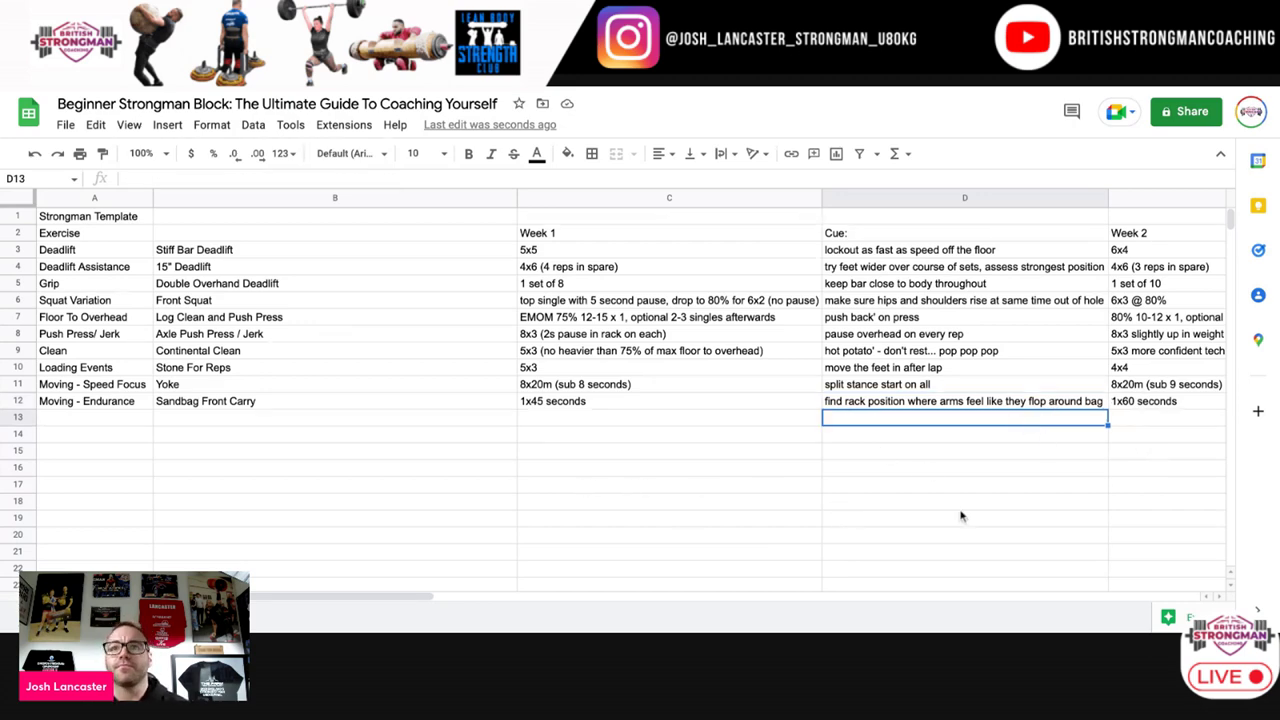
{"action": "scroll", "coordinate": [959, 514], "scroll_direction": "right", "scroll_amount": 1}
{"action": "scroll", "coordinate": [959, 514], "scroll_direction": "right", "scroll_amount": 2}
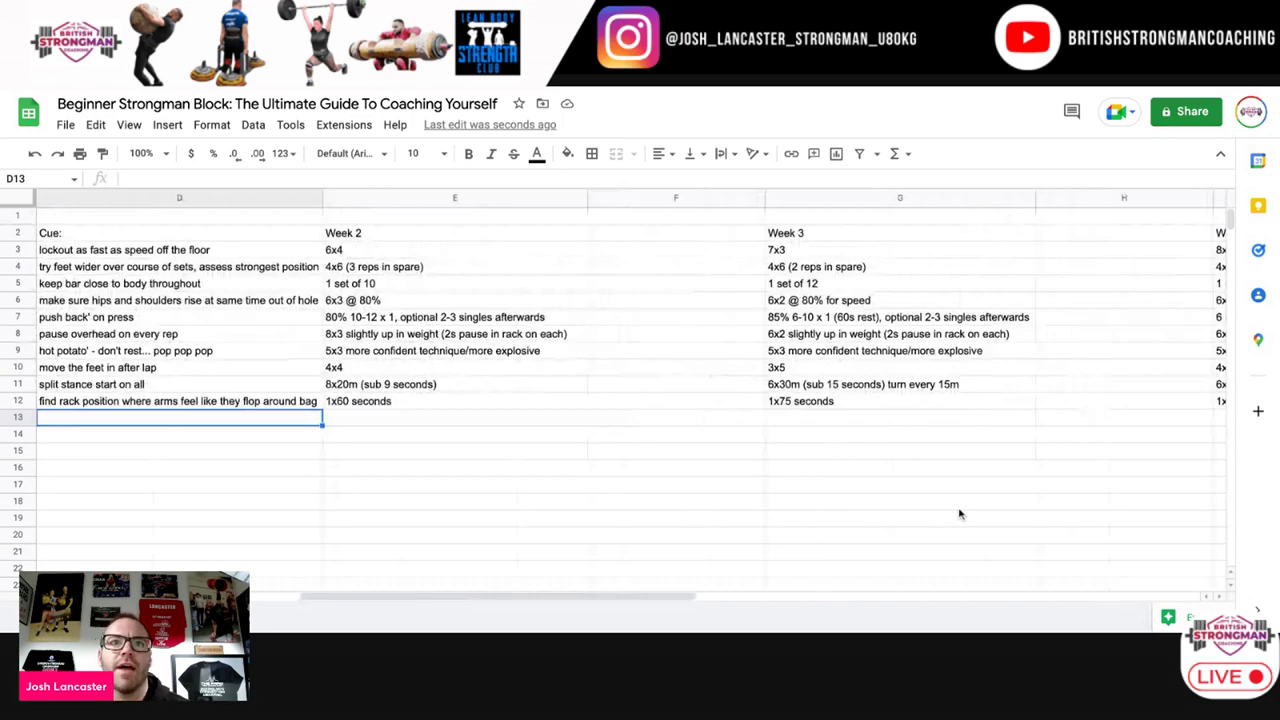
{"action": "scroll", "coordinate": [959, 514], "scroll_direction": "left", "scroll_amount": 3}
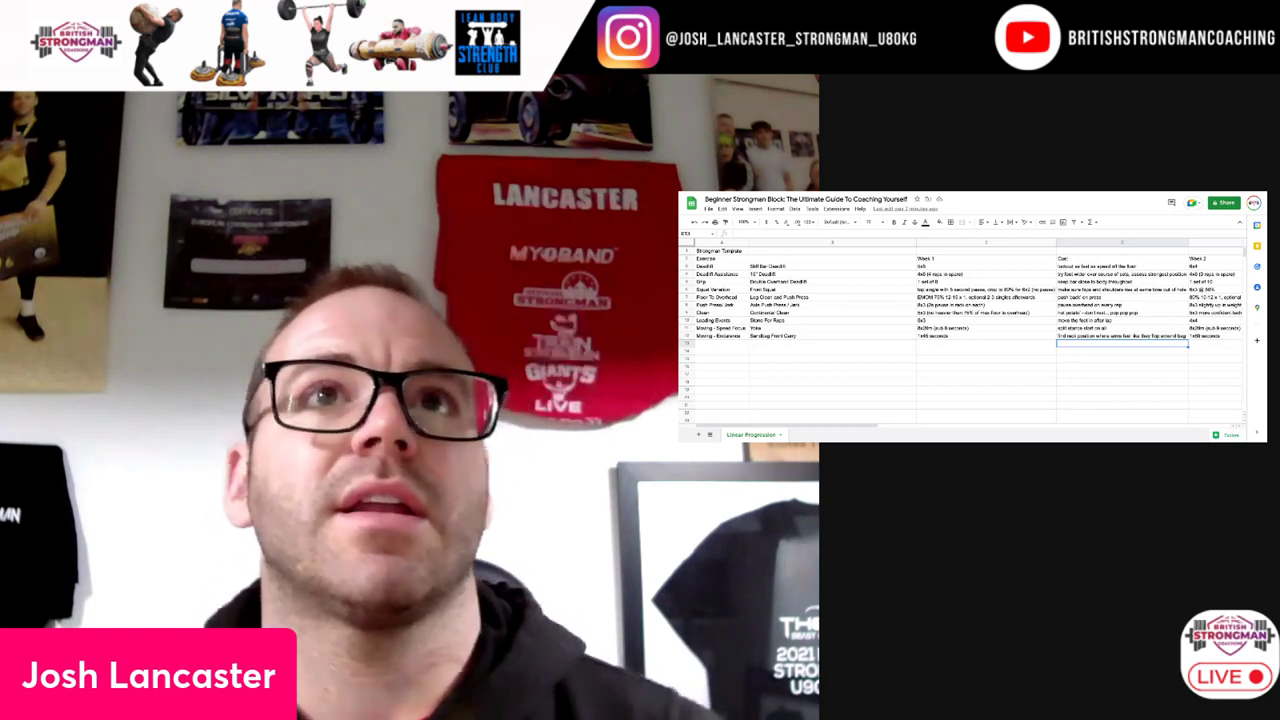
{"action": "right_click", "coordinate": [738, 437]}
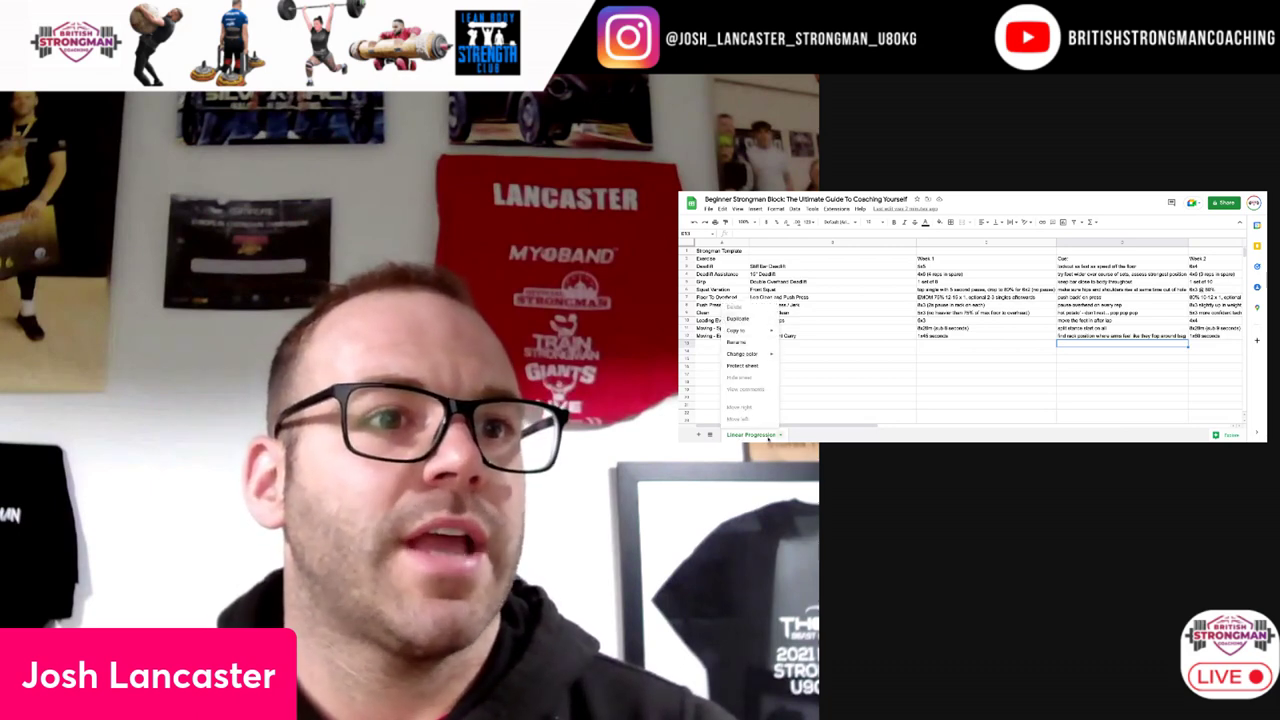
{"action": "left_click", "coordinate": [810, 437]}
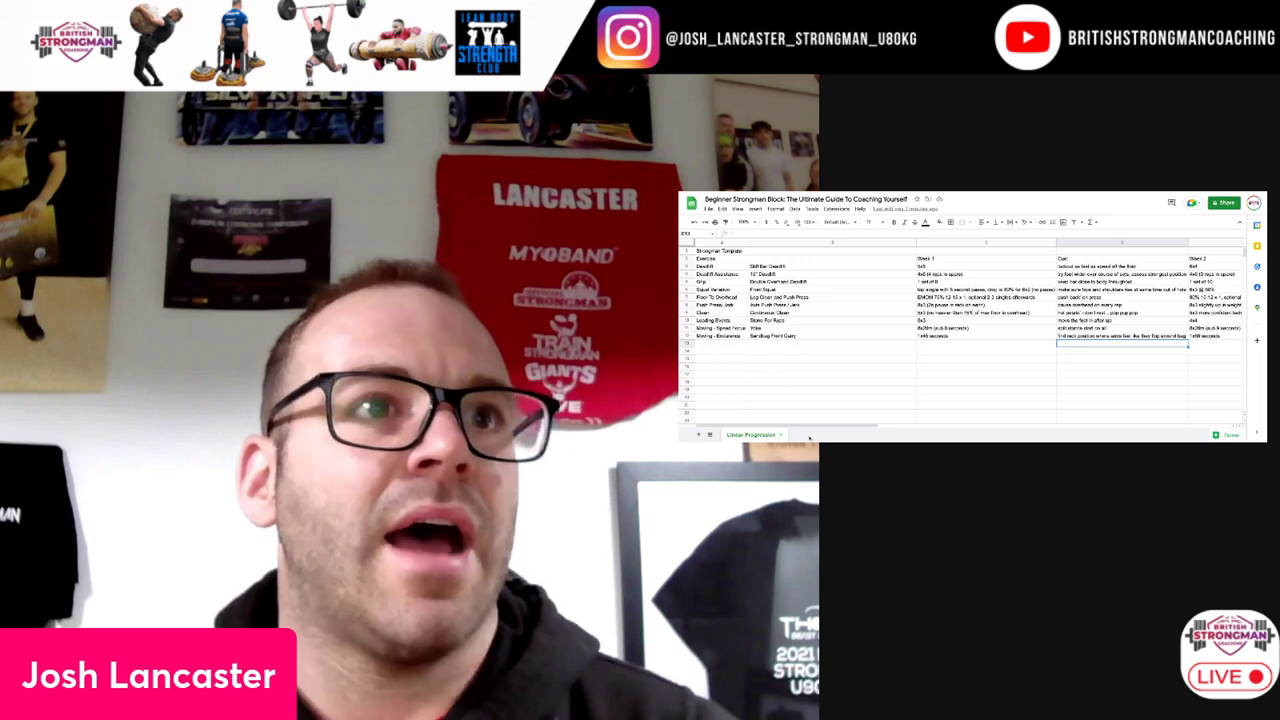
{"action": "left_click_drag", "start_coordinate": [788, 267], "coordinate": [786, 340]}
{"action": "left_click", "coordinate": [787, 367]}
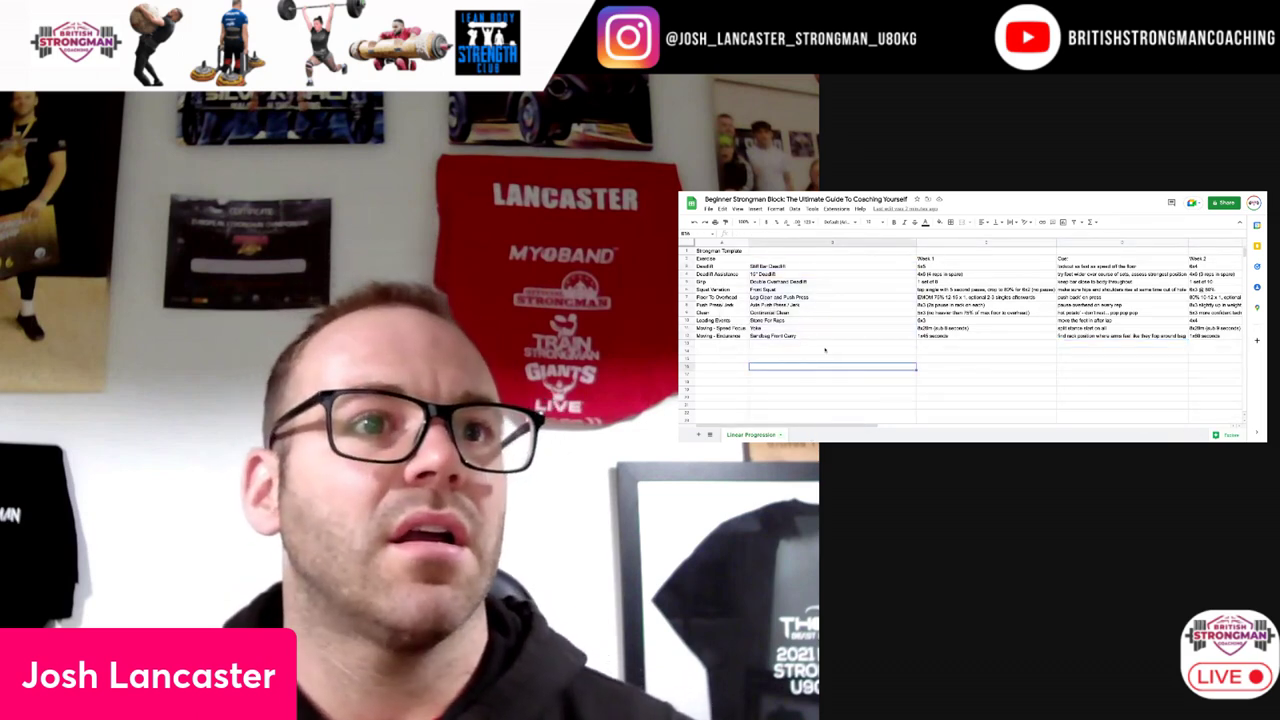
{"action": "left_click", "coordinate": [822, 344]}
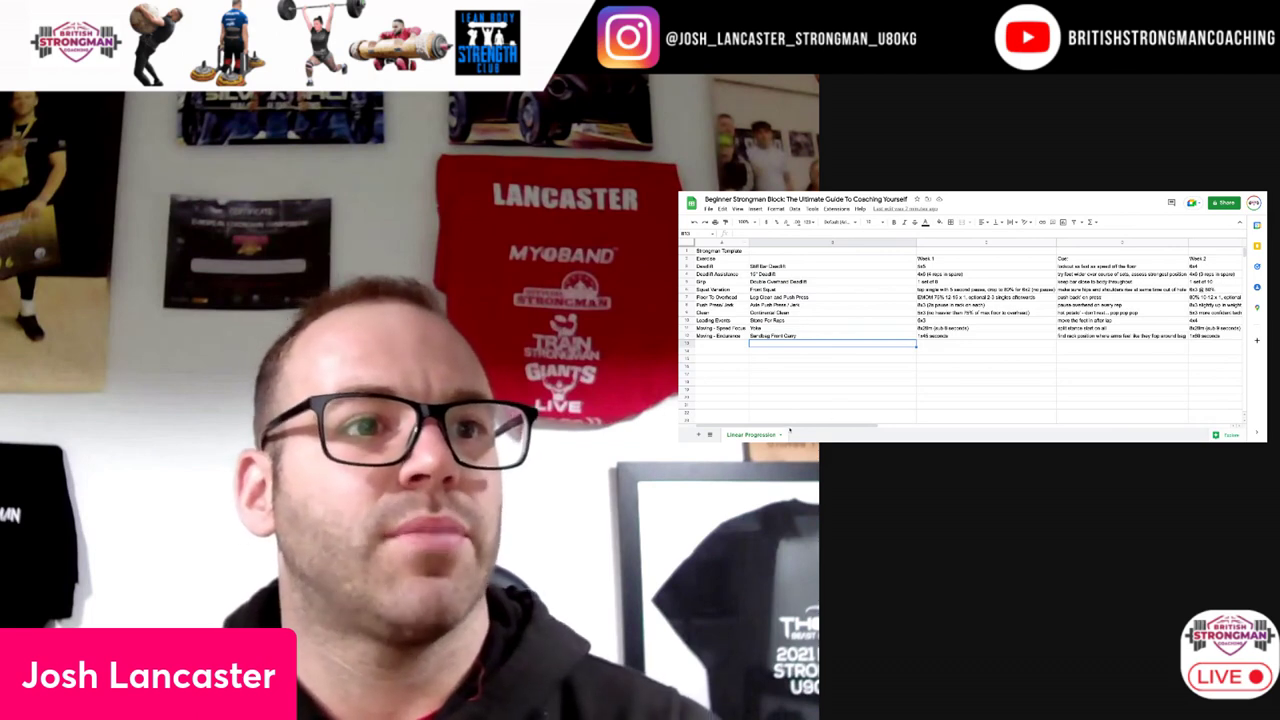